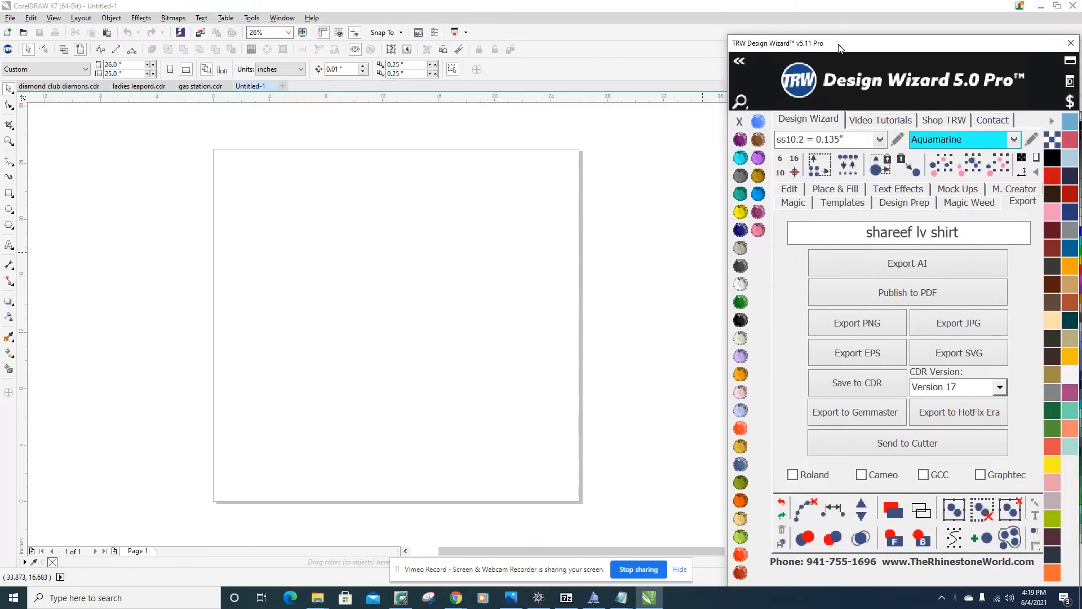
Add the artistic text LETS near the top of the page and enlarge it proportionally to about 14.3 inches wide.
click(440, 222)
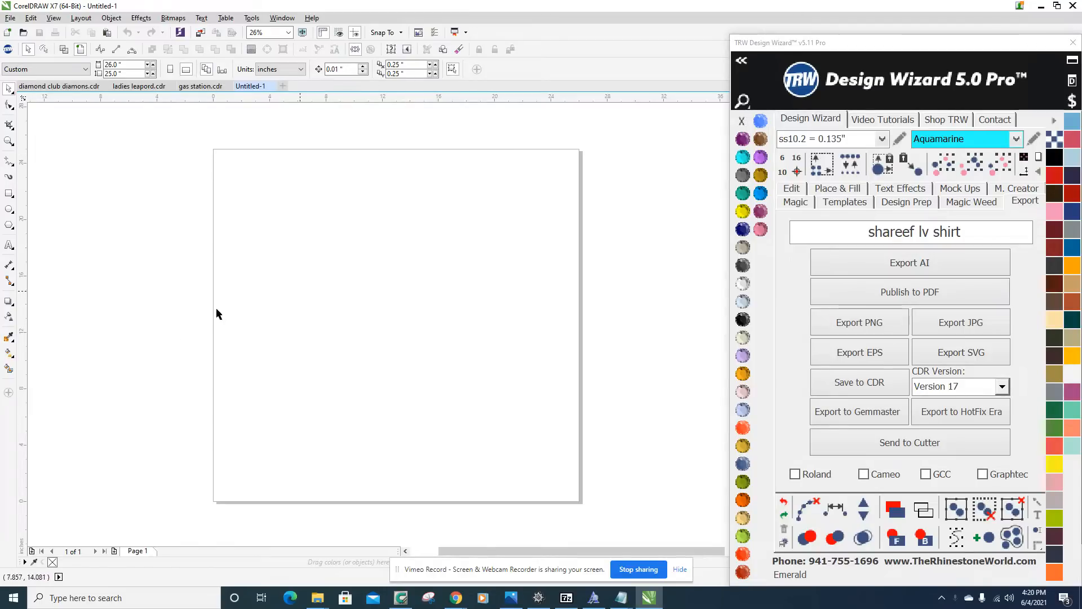
click(10, 244)
click(307, 232)
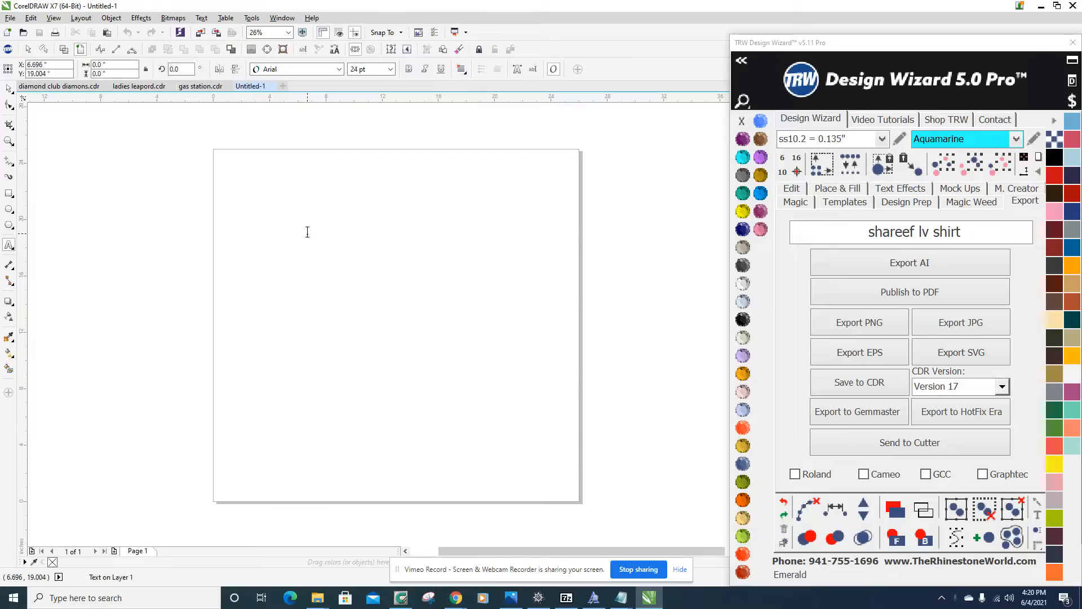
text(s)
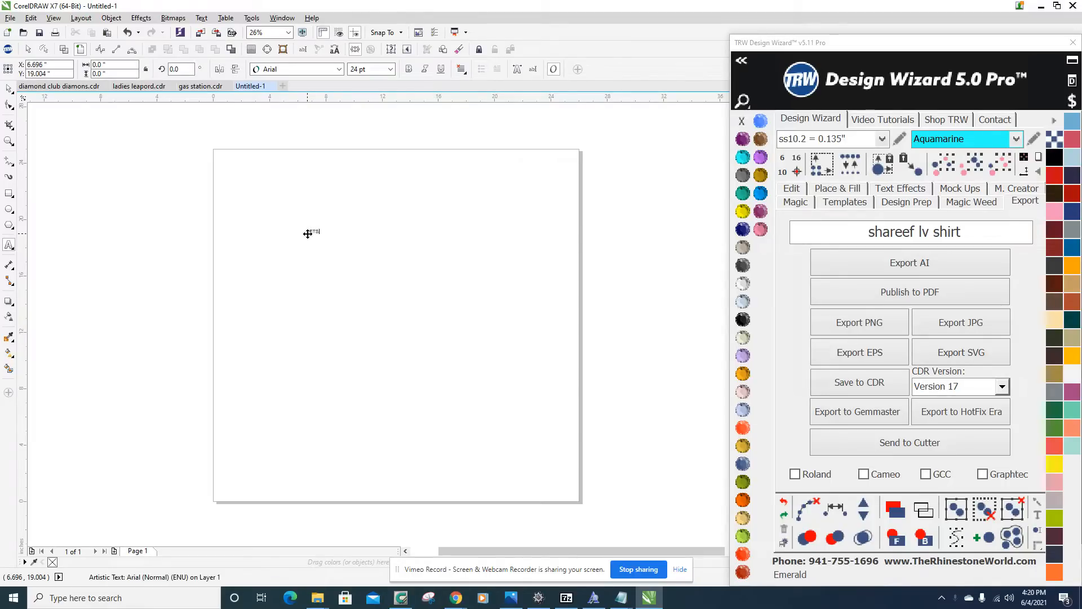
key(ctrl+space)
drag(329, 220, 540, 127)
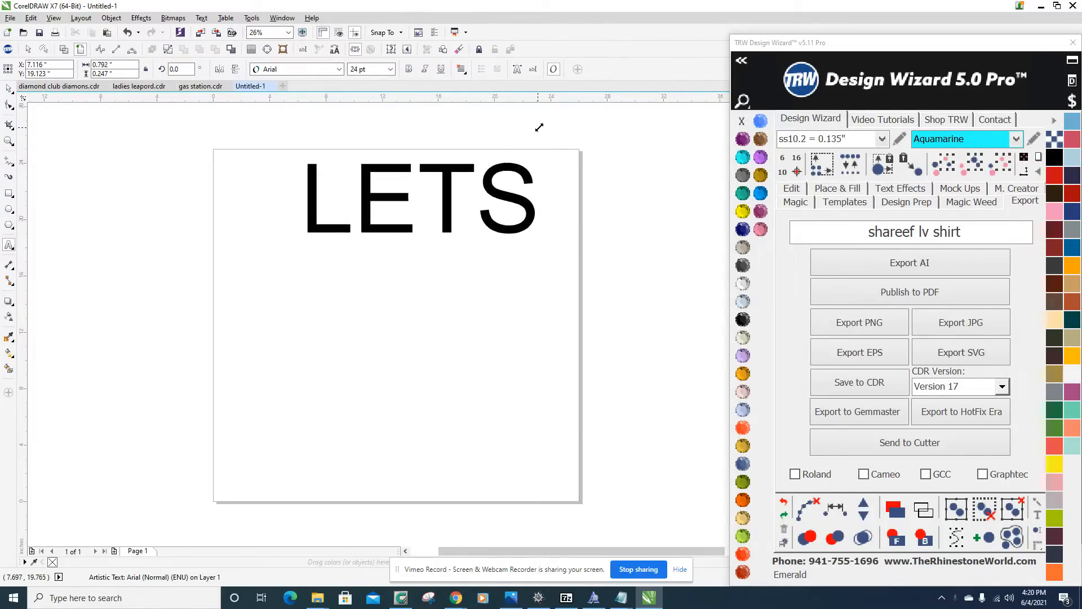
Insert an apostrophe before the S so the text reads LET'S, and deselect the text.
key(ctrl+space)
click(460, 177)
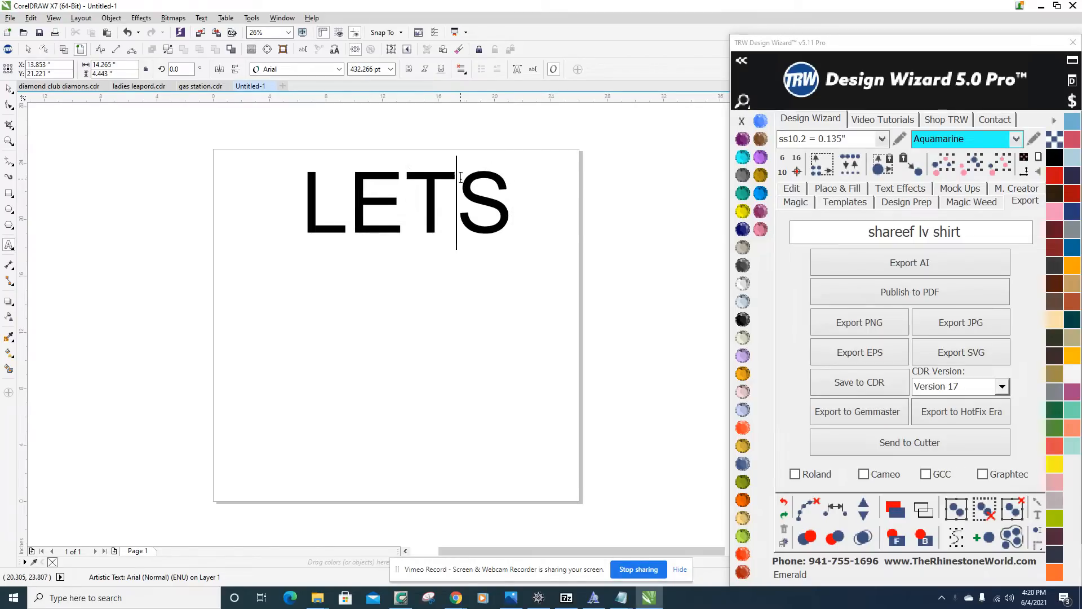
text(')
key(ctrl+space)
click(6, 92)
click(489, 136)
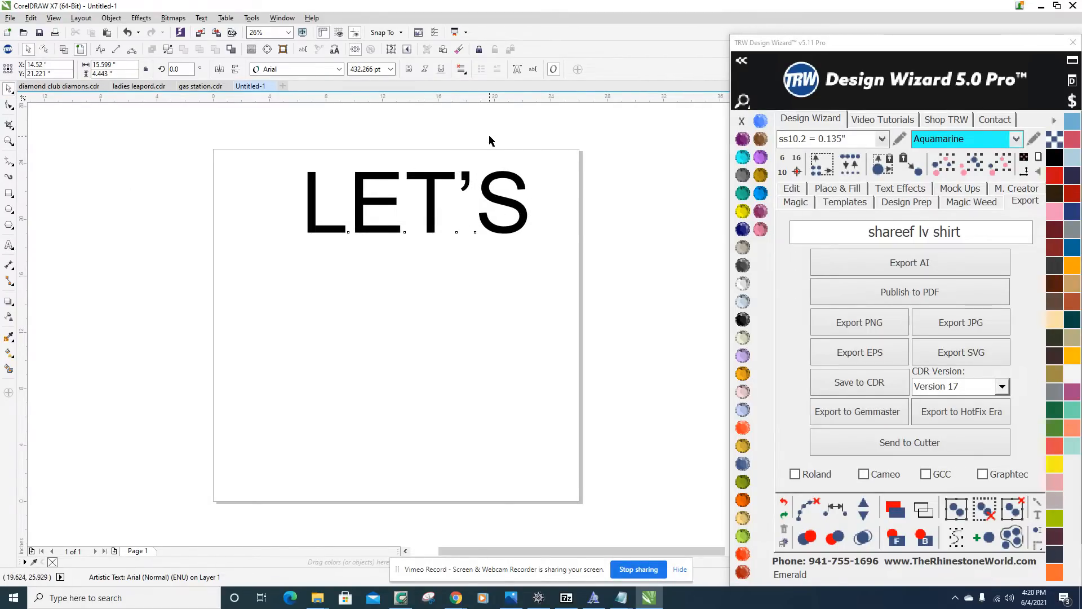
click(491, 137)
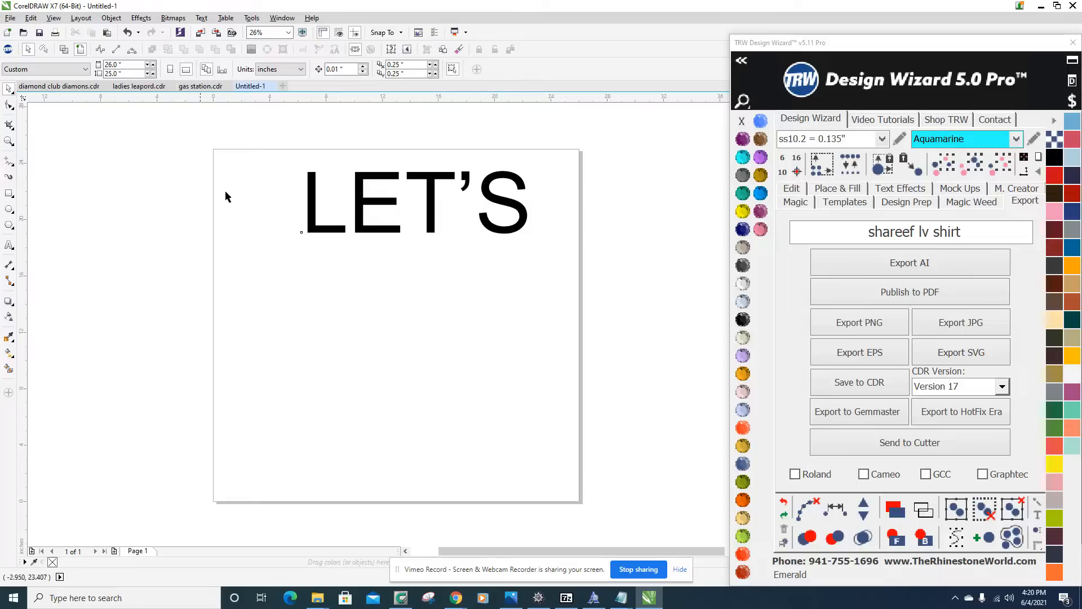
Move the LET'S text left toward the page's horizontal centre, to about X 13.04 inches, and deselect it.
click(304, 221)
mouse_move(305, 221)
mouse_down()
mouse_move(274, 217)
mouse_move(299, 215)
mouse_up()
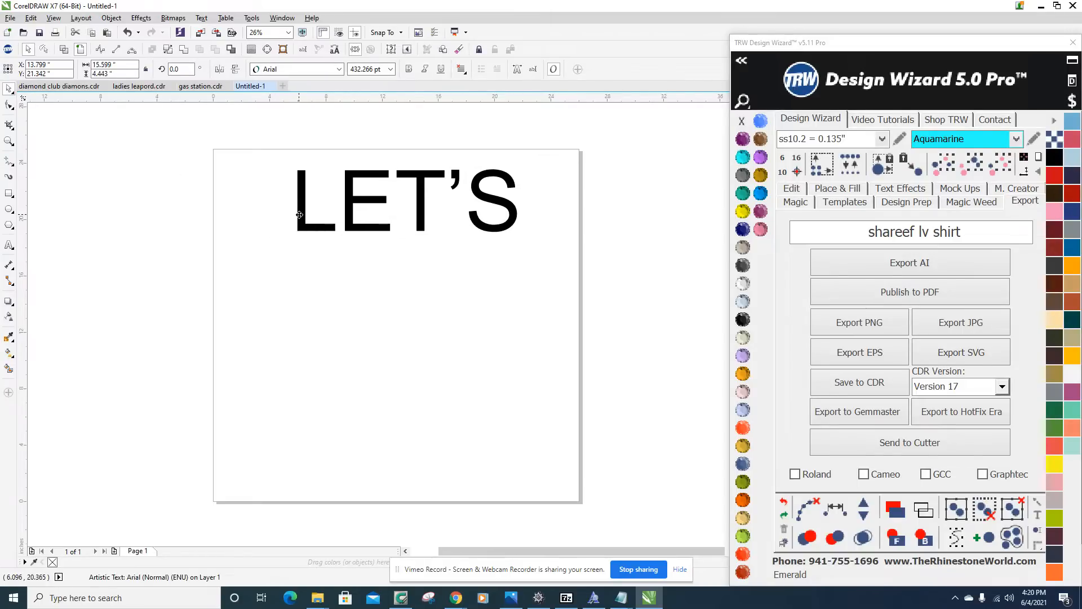
click(218, 271)
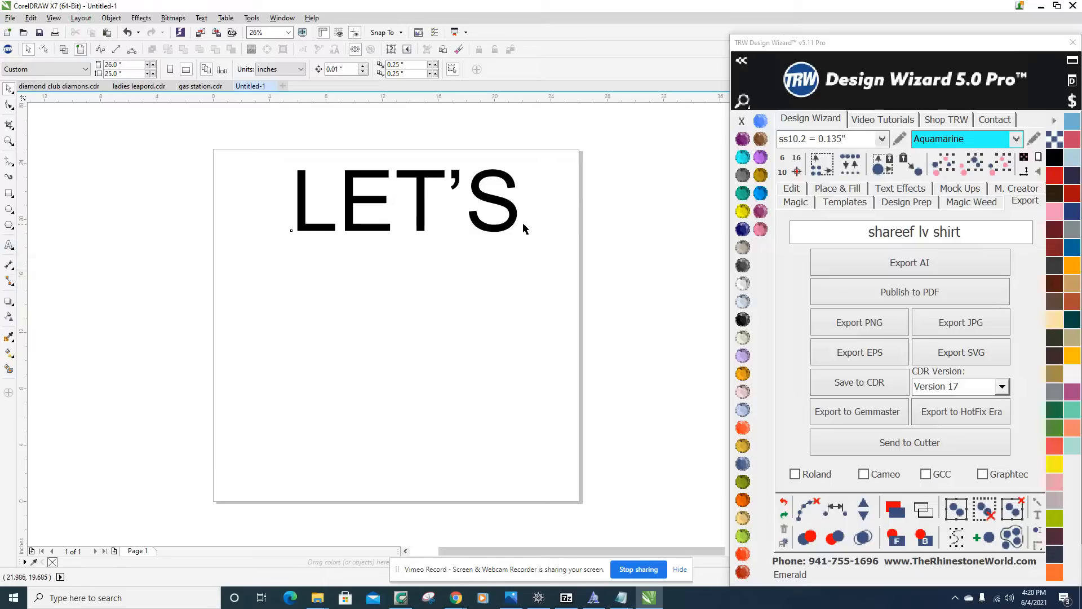
click(418, 176)
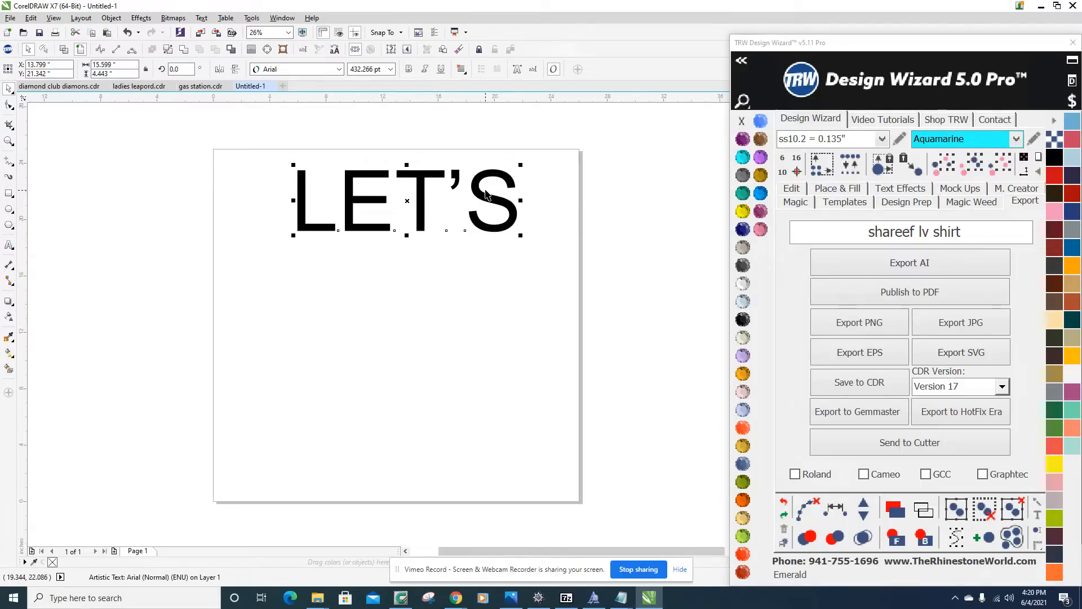
key(Left)
key(Left)
key(Left)
key(Left)
key(Left)
key(Left)
key(Left)
key(Left)
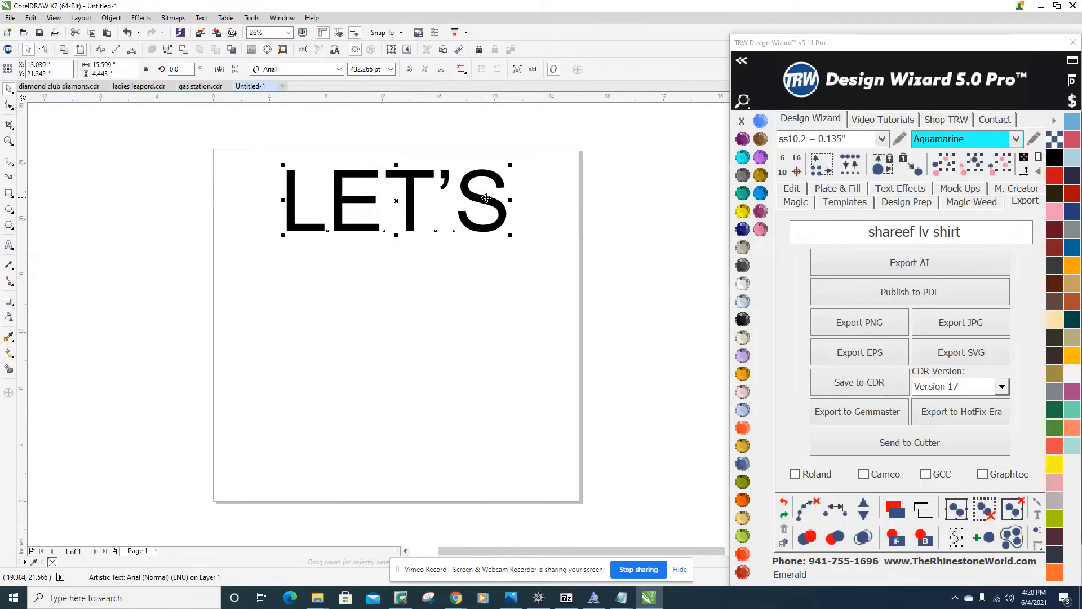
click(599, 206)
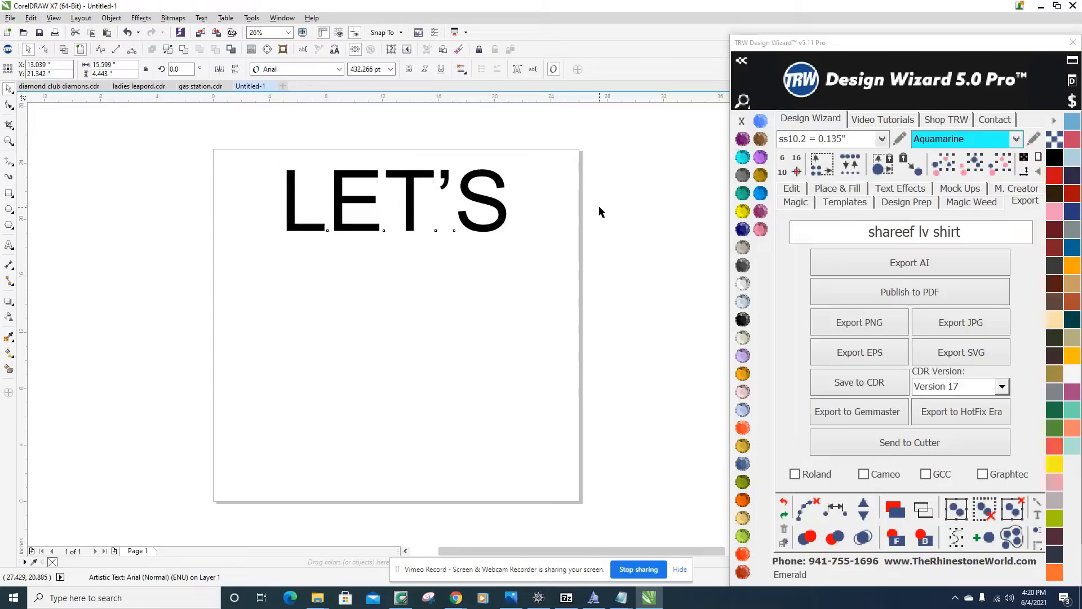
Scale the LET'S text proportionally from its corner to about 12.9 by 3.7 inches.
click(470, 200)
scroll(403, 220, up, 5)
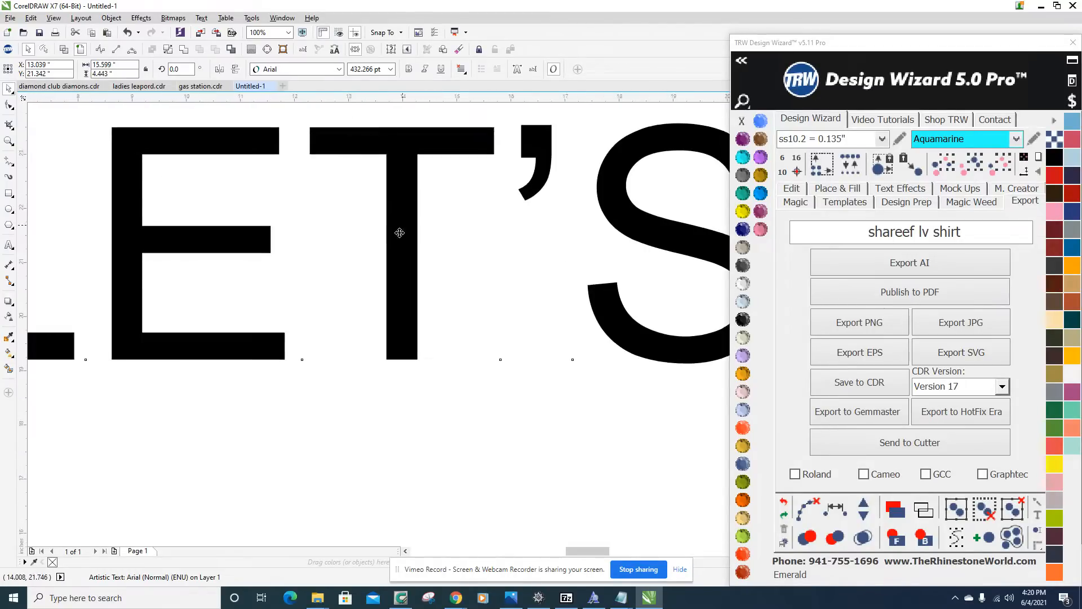
scroll(398, 226, down, 8)
scroll(405, 243, up, 2)
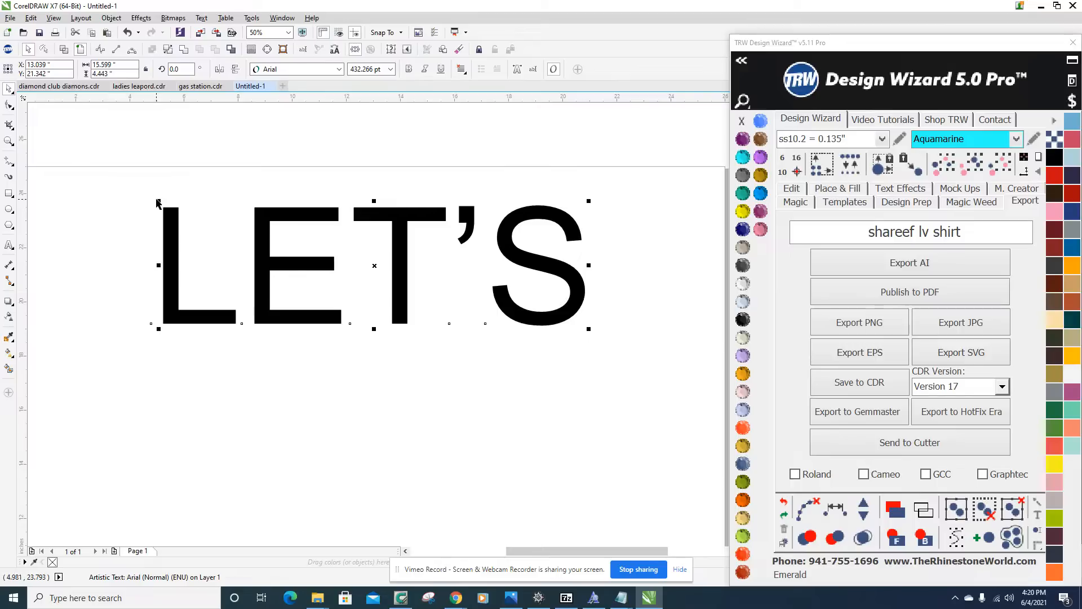
drag(158, 201, 109, 117)
scroll(361, 291, down, 1)
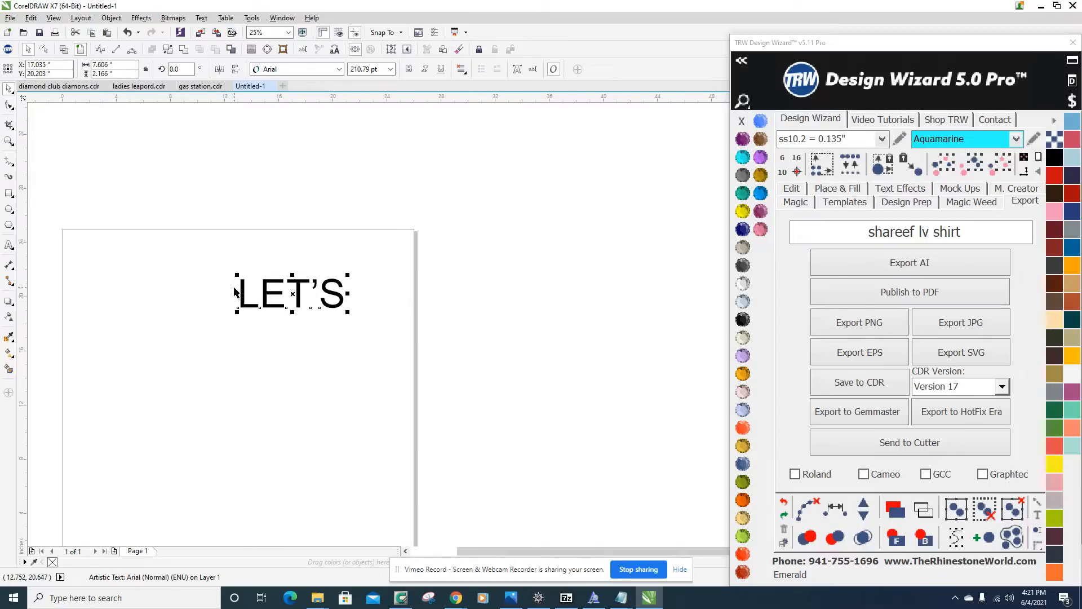
scroll(230, 287, up, 1)
drag(244, 265, 98, 180)
Try stretching the LET'S text vertically to about 7.3 inches tall, undo the stretch and deselect the text.
drag(279, 224, 285, 130)
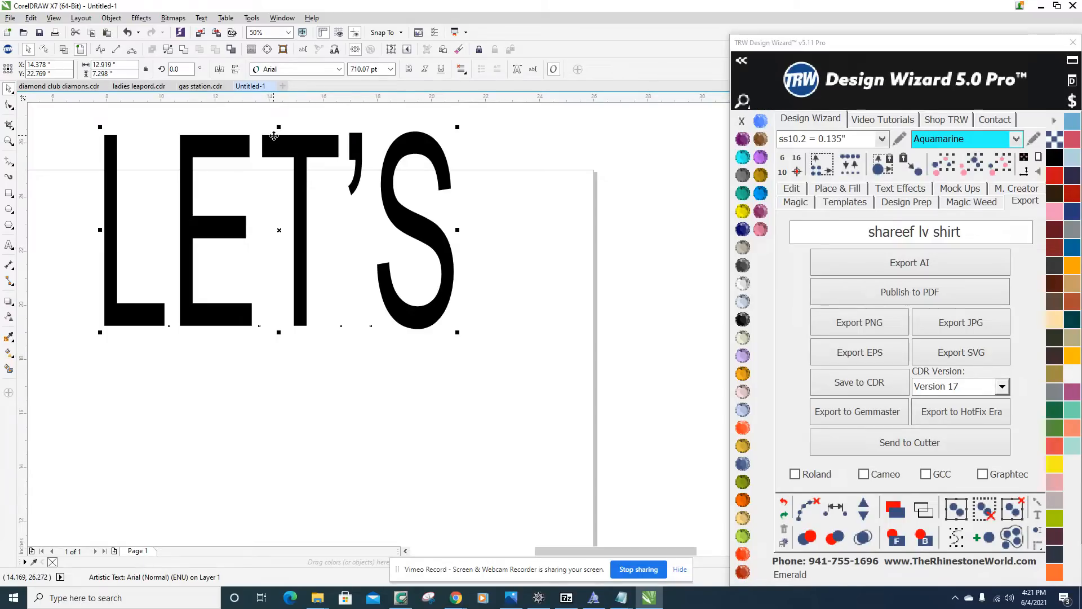
key(ctrl+z)
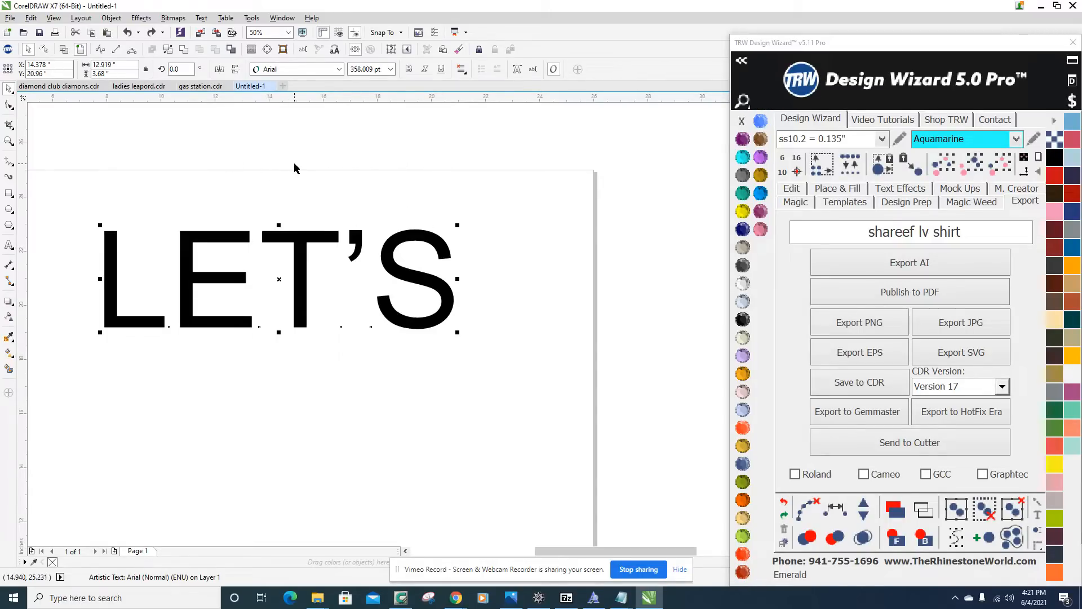
key(Escape)
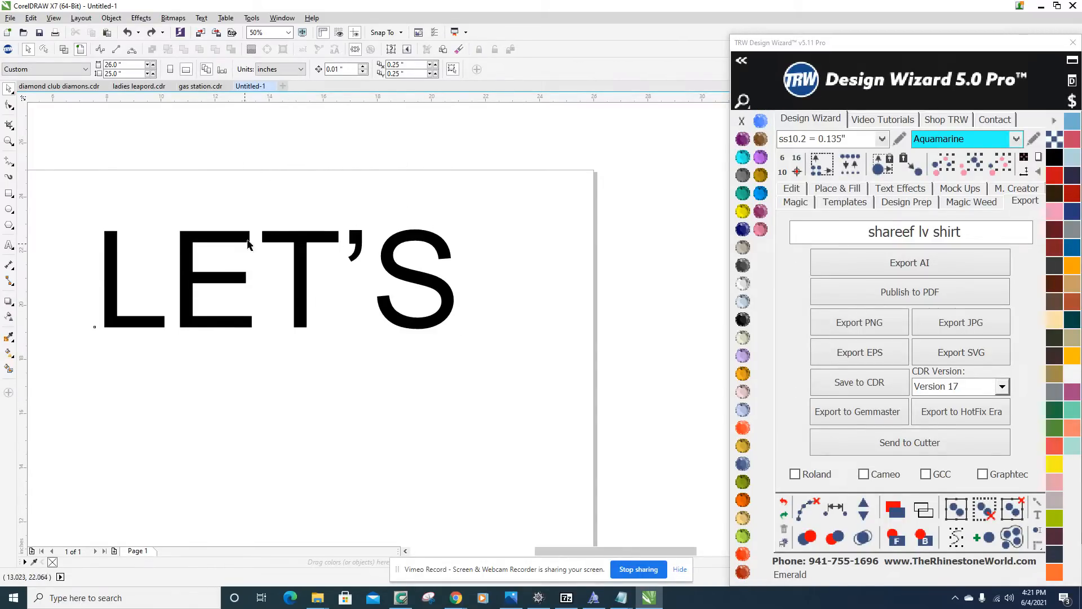
Try several rhinestone colours on the LET'S text, ending with the bright blue stone (#457AFF).
click(295, 242)
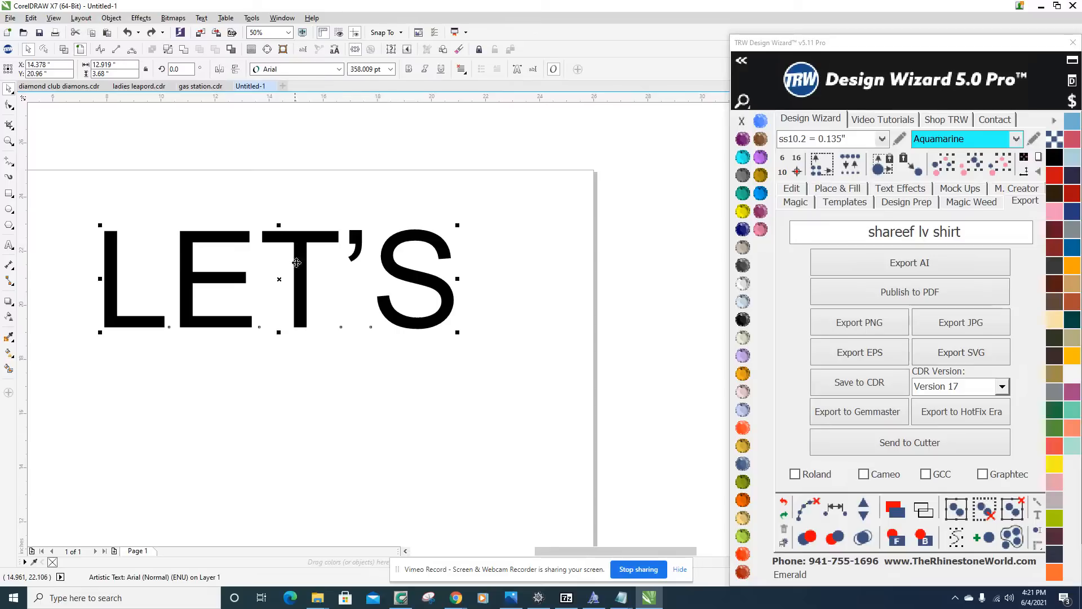
click(743, 139)
click(743, 156)
click(742, 176)
click(743, 193)
click(743, 138)
click(760, 122)
Close the TRW Design Wizard window and collapse the Bitmap Color Mask docker.
drag(990, 44, 755, 49)
click(839, 48)
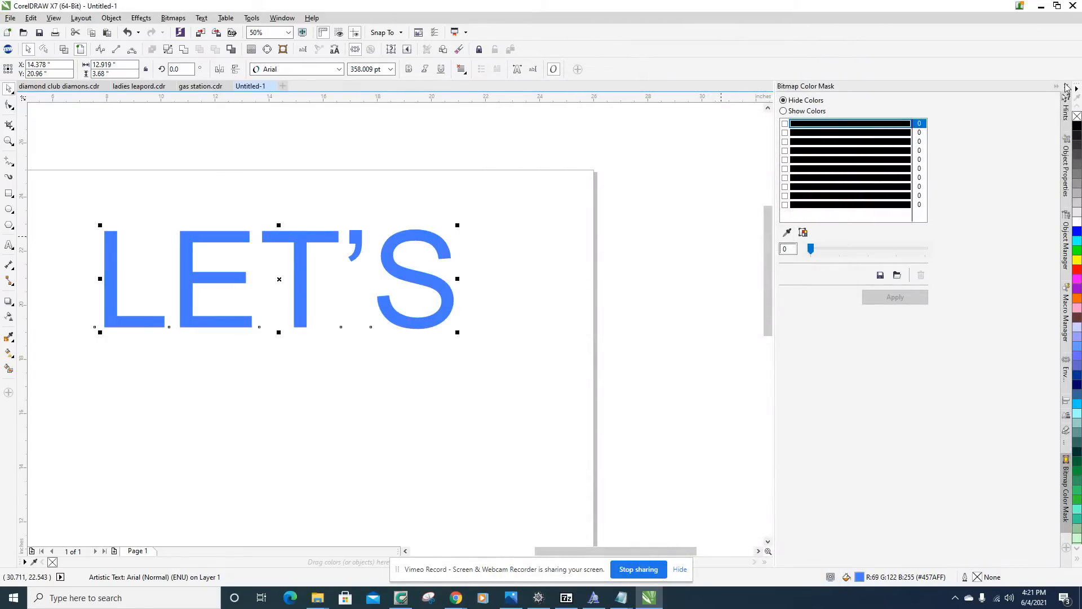
click(1066, 88)
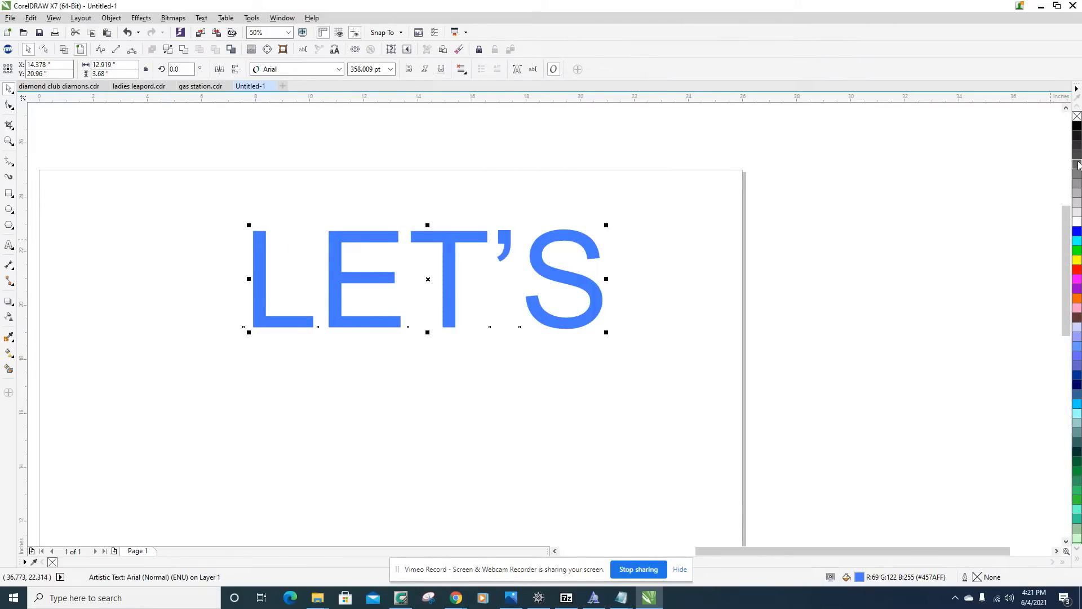
Try several CorelDRAW palette fill colours on the LET'S text, ending with the green #33CC99.
click(1077, 164)
click(1077, 297)
click(1077, 356)
click(1077, 432)
click(1076, 417)
click(1077, 403)
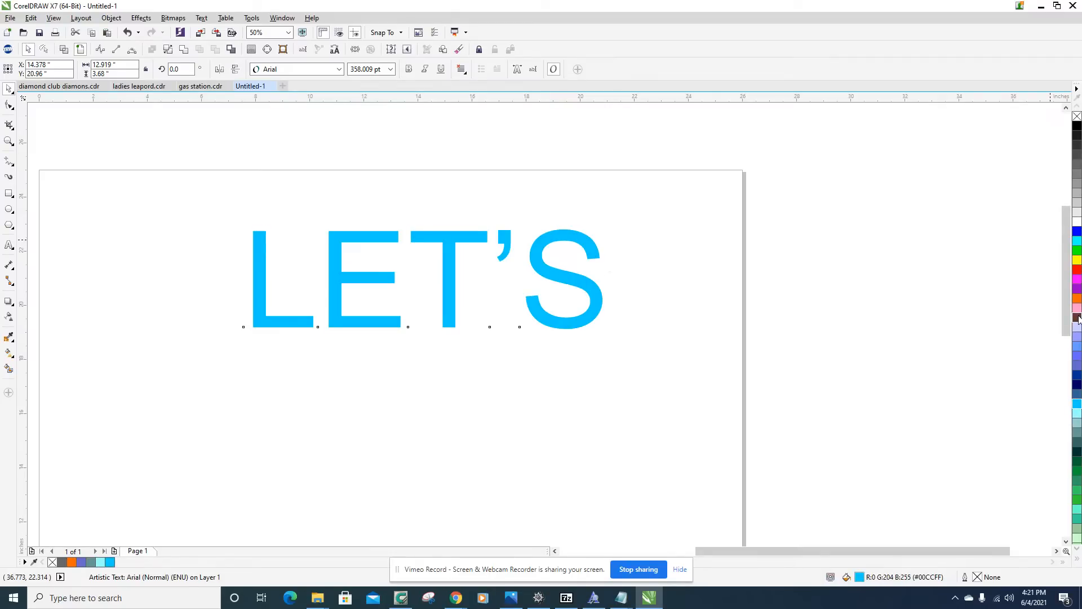
click(1077, 318)
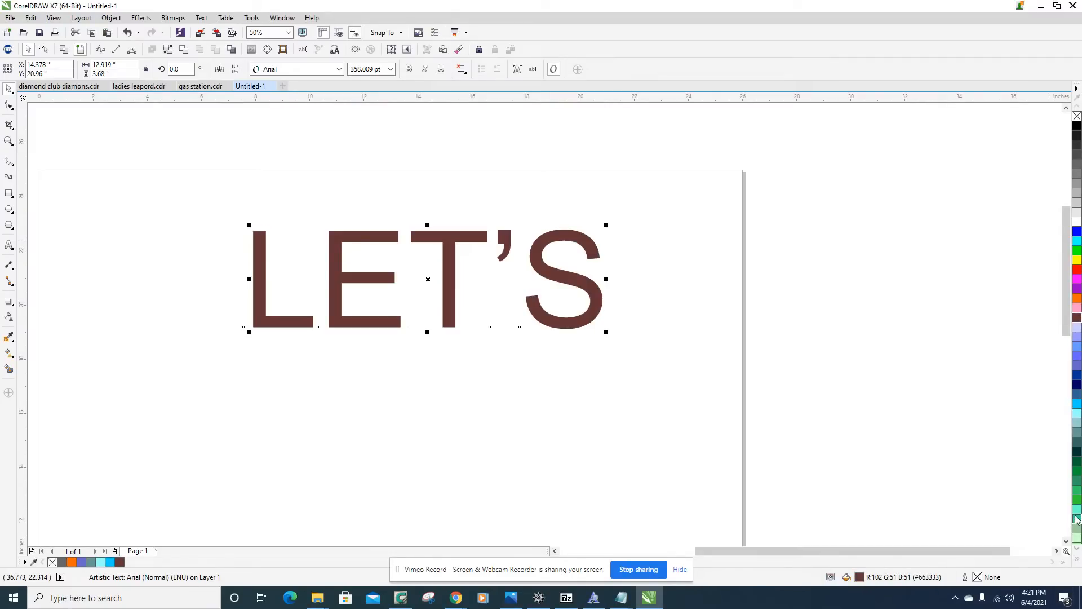
click(1076, 518)
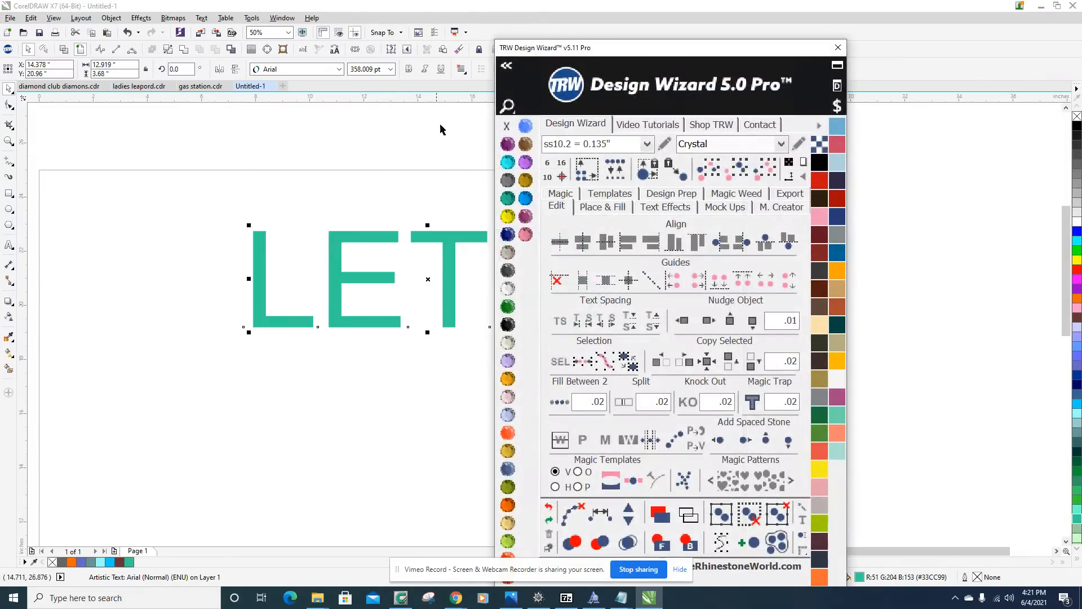
Place the TRW Design Wizard window beside the drawing and recolour the LET'S text with the Jet Black stone colour.
drag(577, 53, 812, 51)
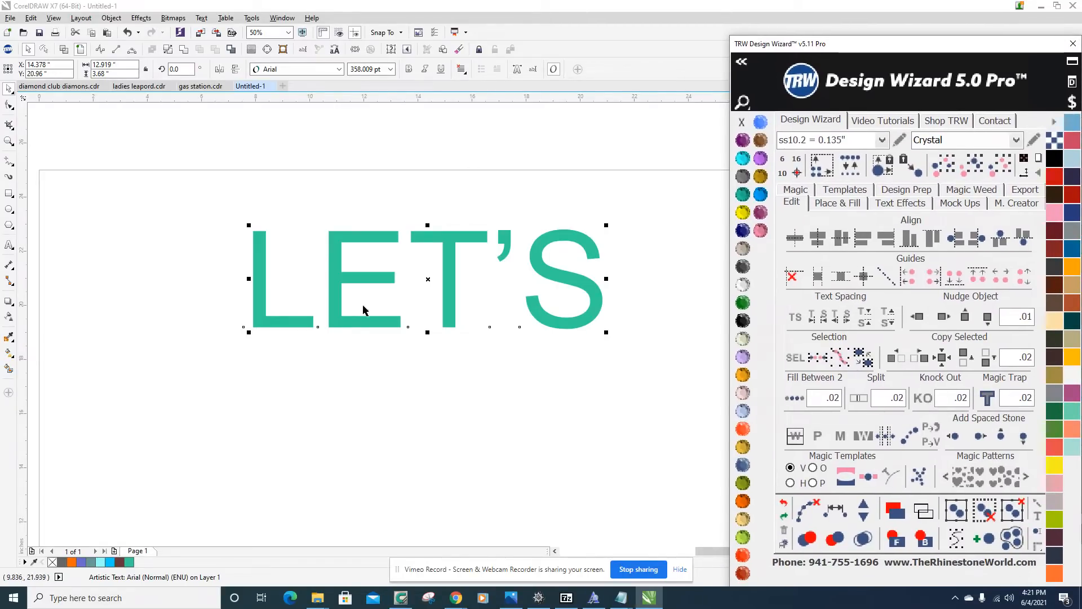
scroll(525, 300, down, 3)
scroll(563, 302, up, 3)
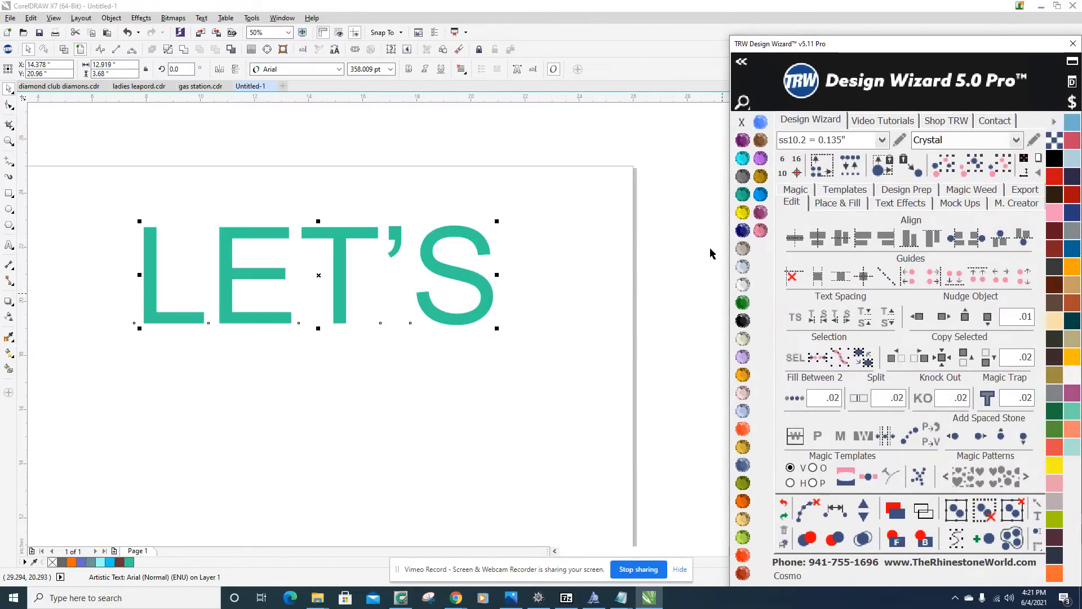
click(743, 320)
click(219, 222)
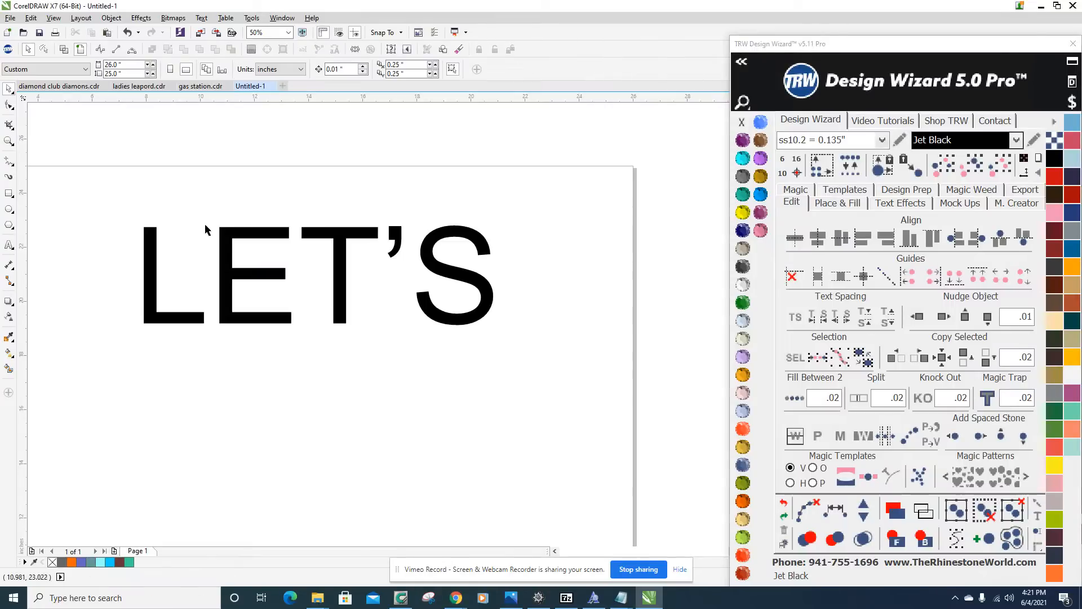
Duplicate the LET'S text straight below the original, with the copy centred at about Y 15.75 inches.
scroll(341, 239, down, 1)
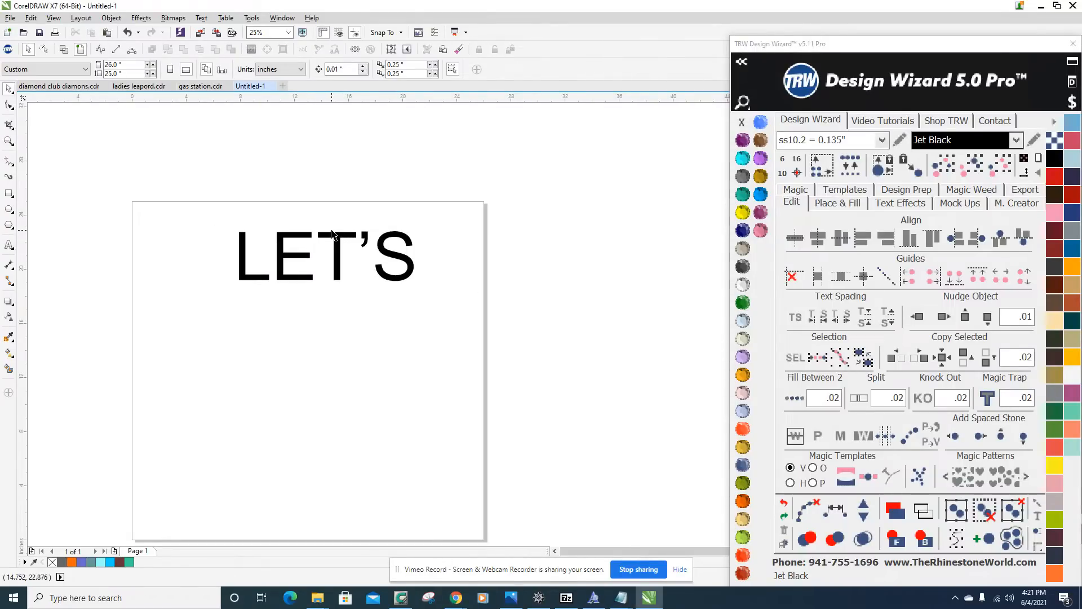
click(337, 237)
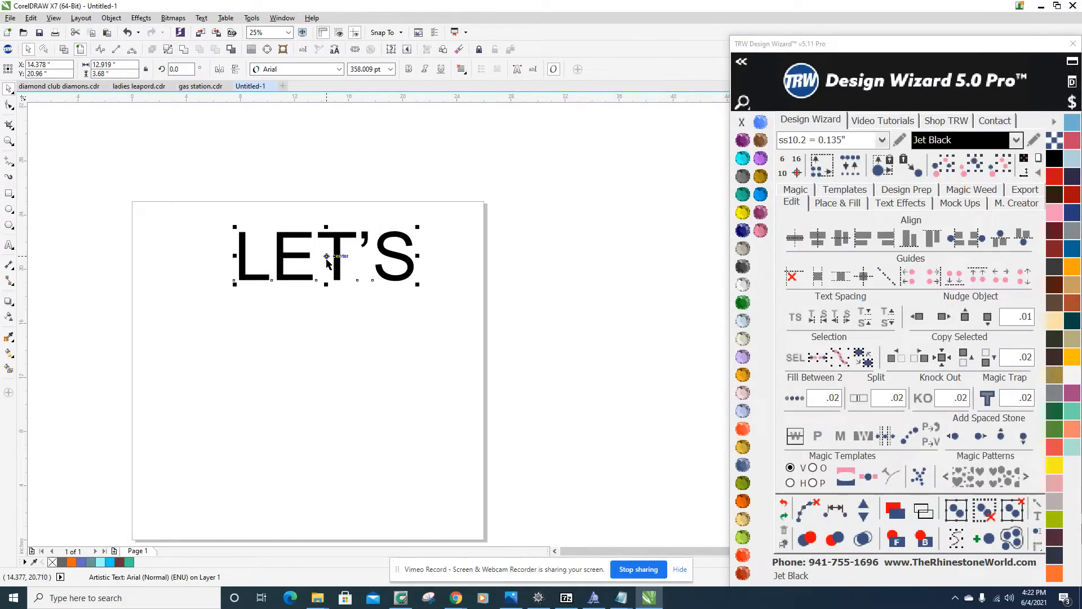
drag(327, 257, 333, 327)
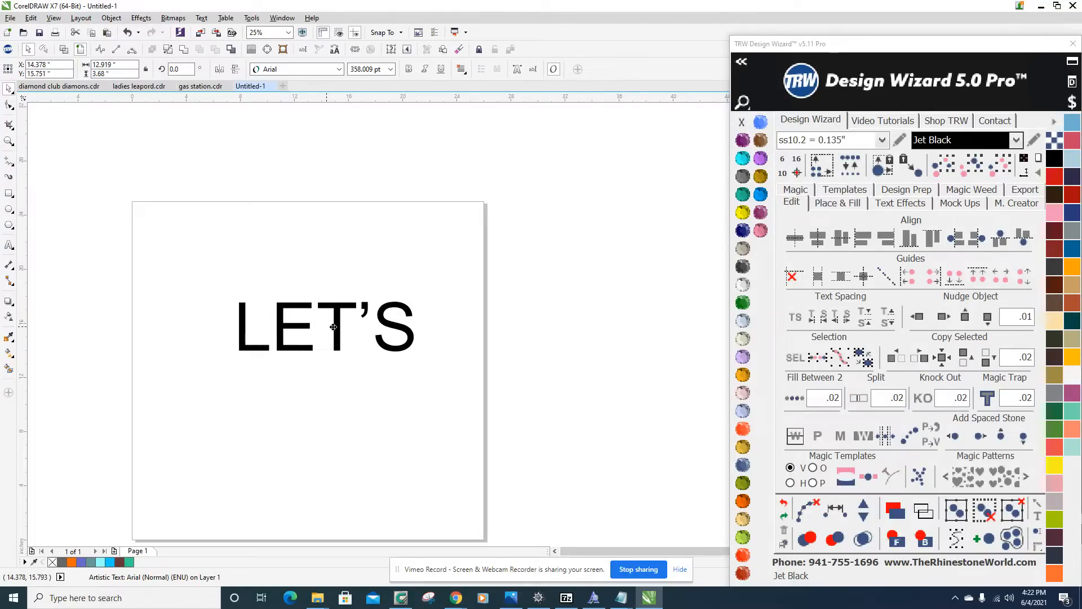
right_click(333, 327)
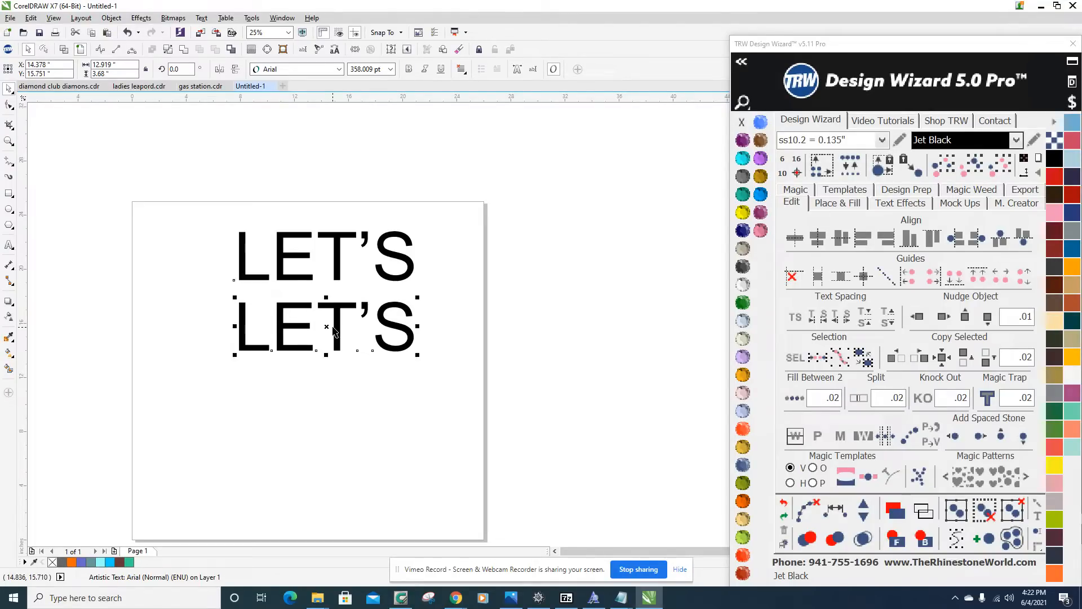
Try placing another copy of the top LET'S text below the second line, at about Y 10.46 inches, and undo it.
click(337, 246)
drag(327, 255, 316, 398)
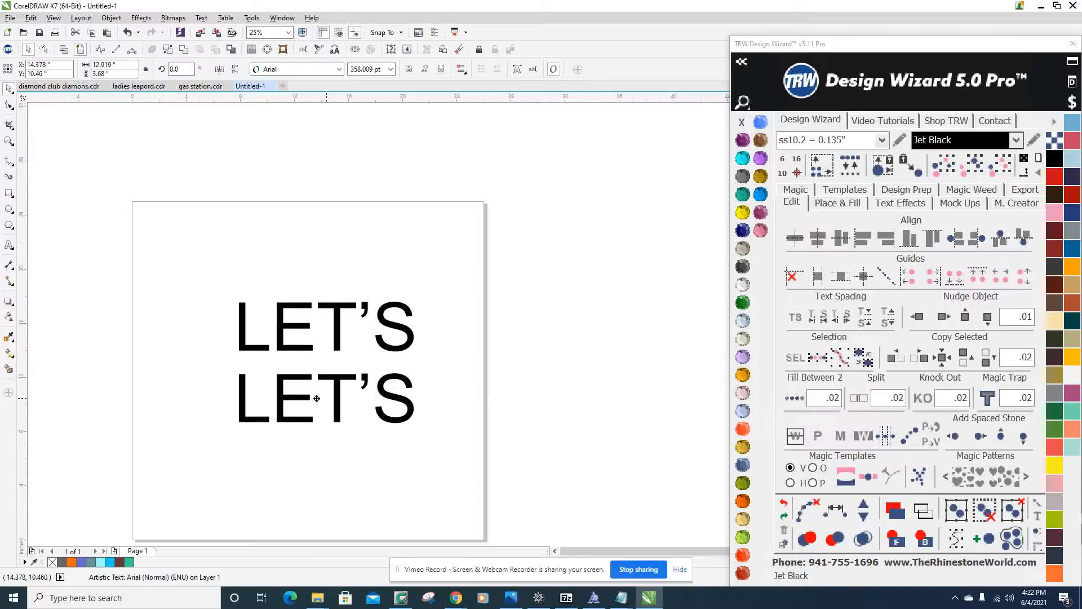
right_click(316, 398)
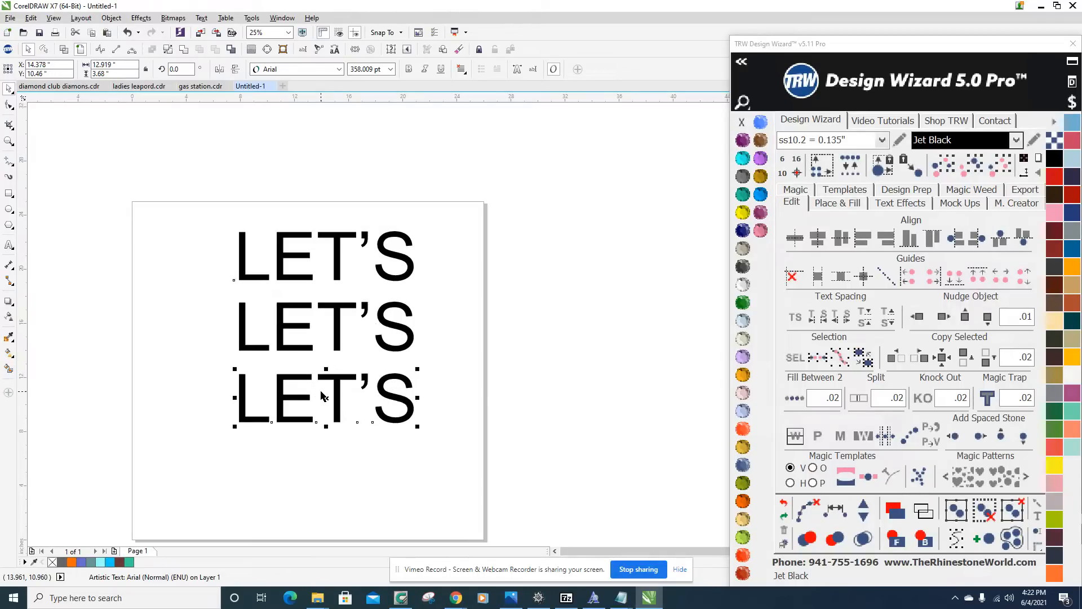
key(ctrl+z)
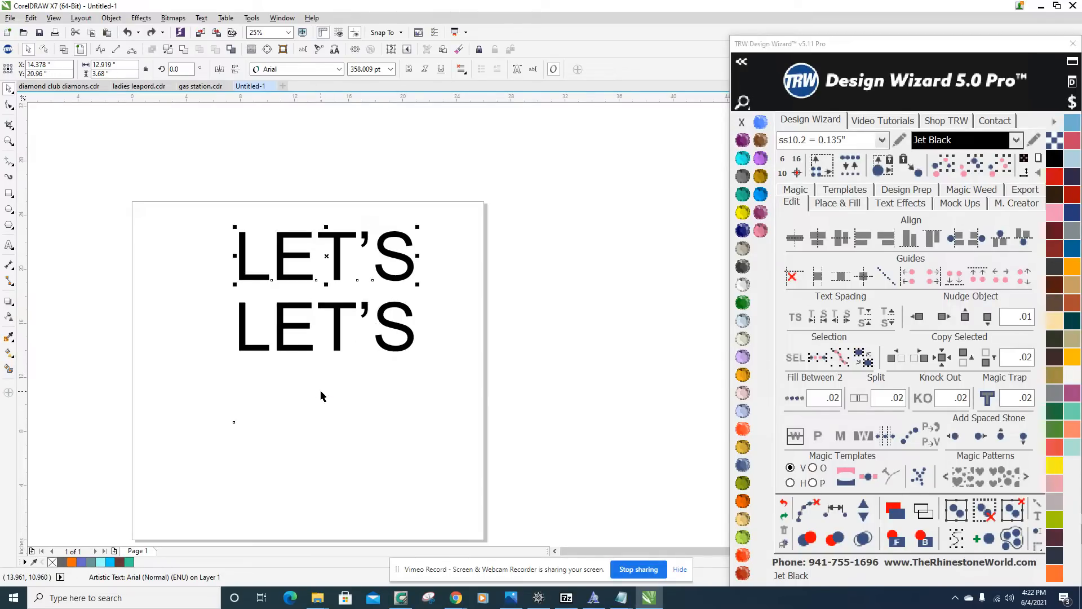
Replace the wording of the second LET'S line with DO.
scroll(330, 297, up, 3)
scroll(362, 313, down, 2)
scroll(350, 339, up, 2)
scroll(375, 320, down, 2)
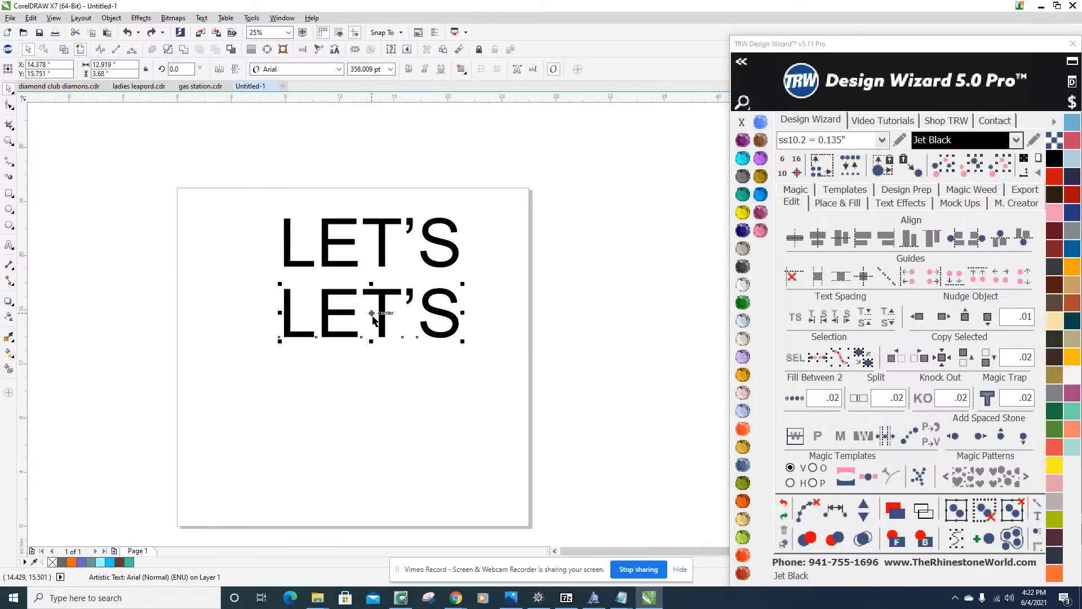
scroll(380, 319, up, 1)
double_click(389, 312)
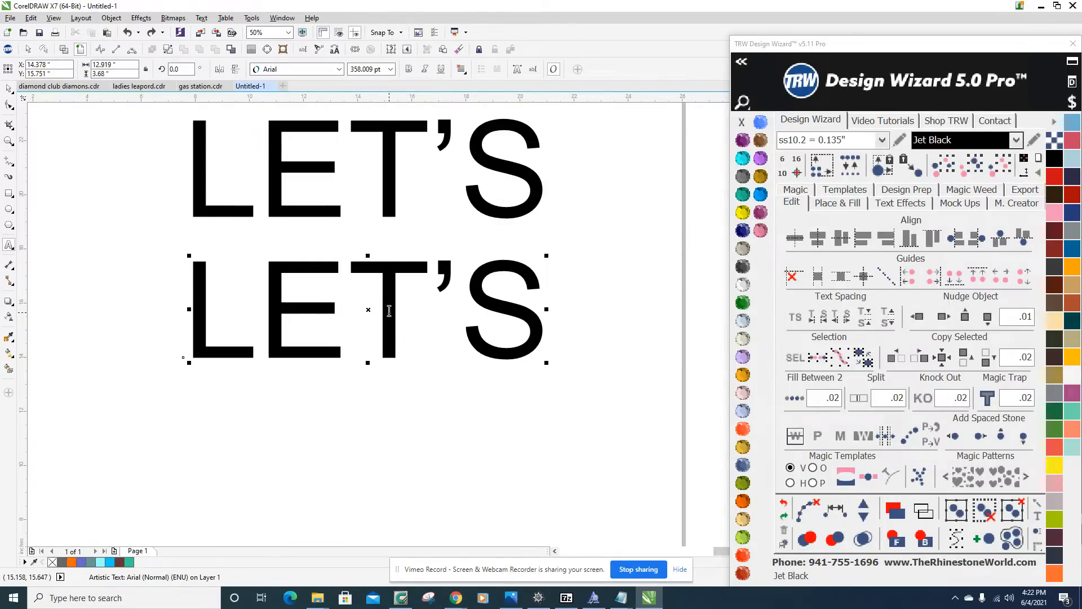
key(BackSpace)
key(BackSpace)
key(BackSpace)
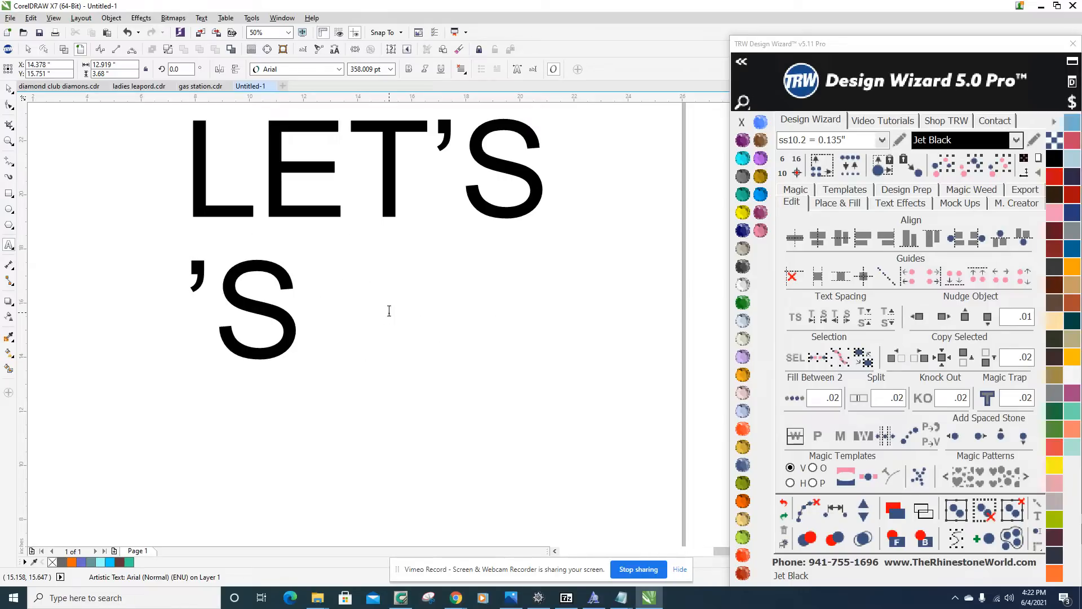
key(Delete)
key(Delete)
text(DO)
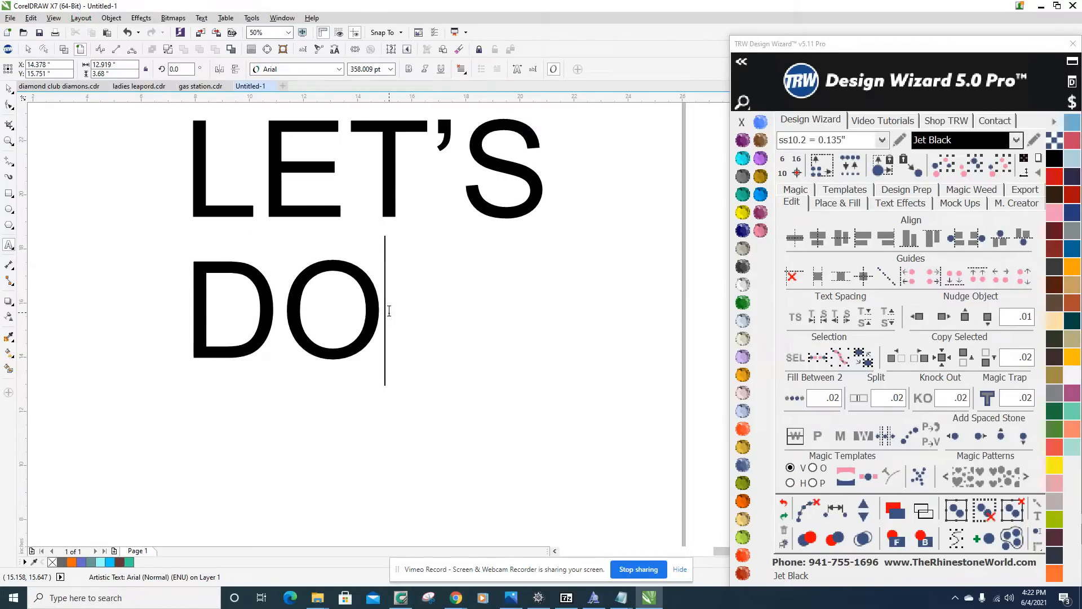
click(9, 91)
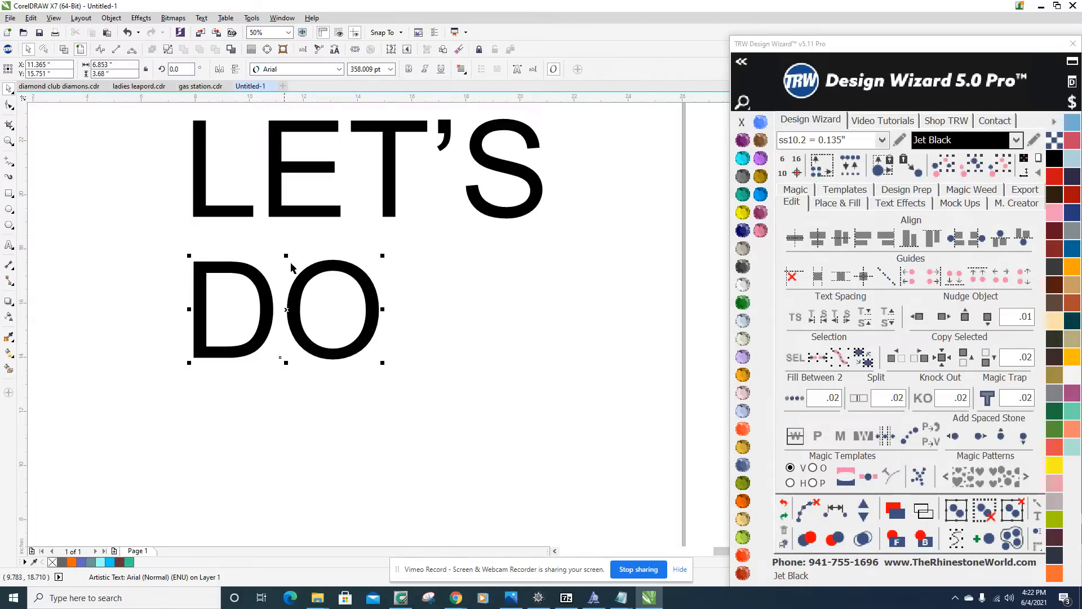
Duplicate the DO text directly below itself, centred at about Y 11.38 inches, and change the copy's wording to RHINESTONES.
scroll(331, 302, down, 1)
scroll(314, 313, up, 1)
drag(311, 296, 320, 415)
double_click(313, 414)
key(ctrl+a)
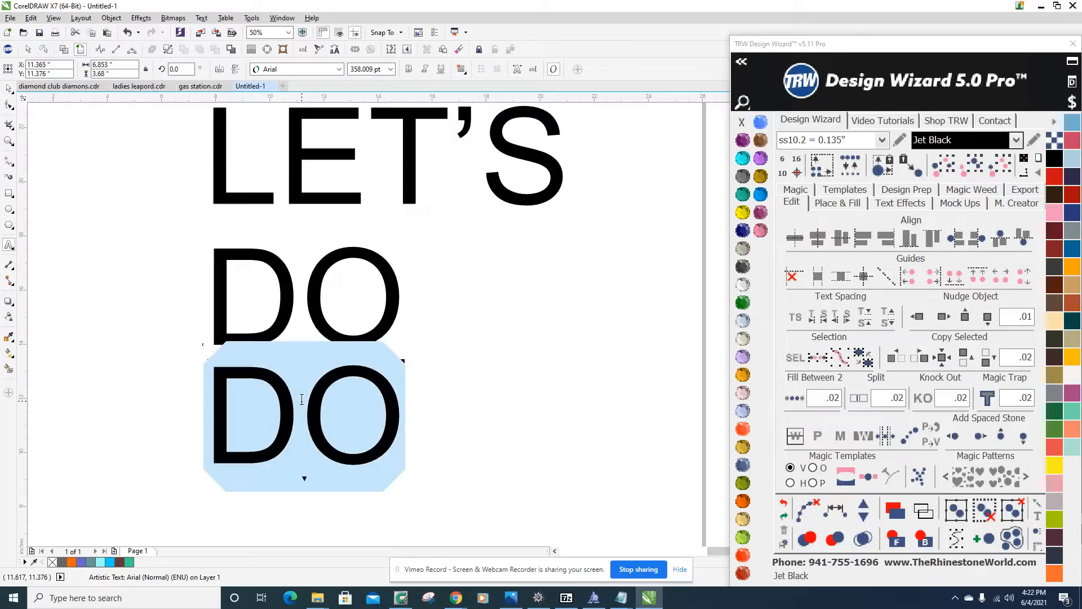
text(RHINESTO)
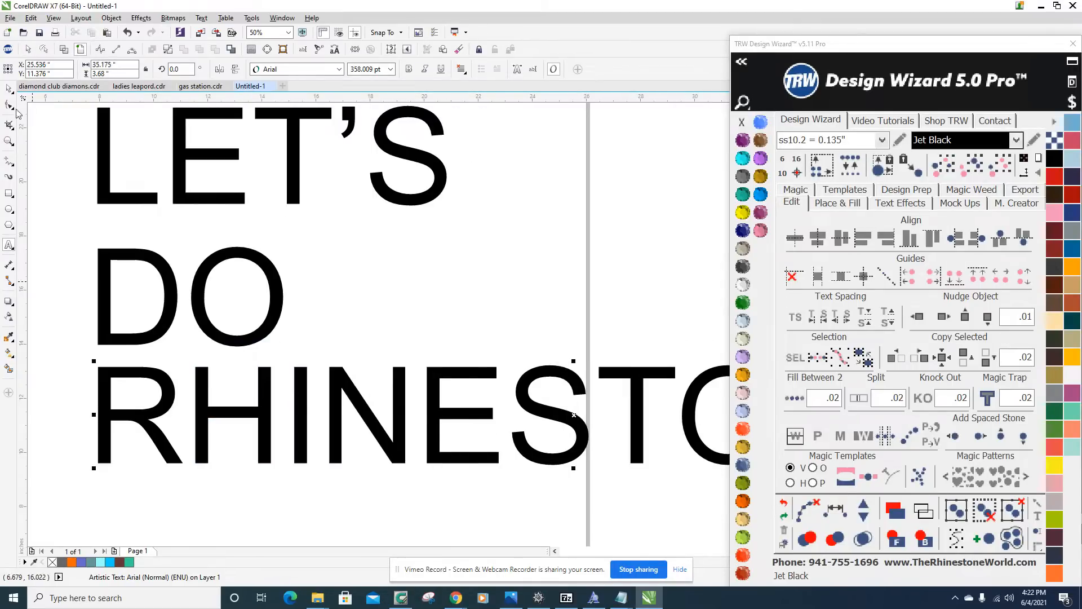
click(14, 94)
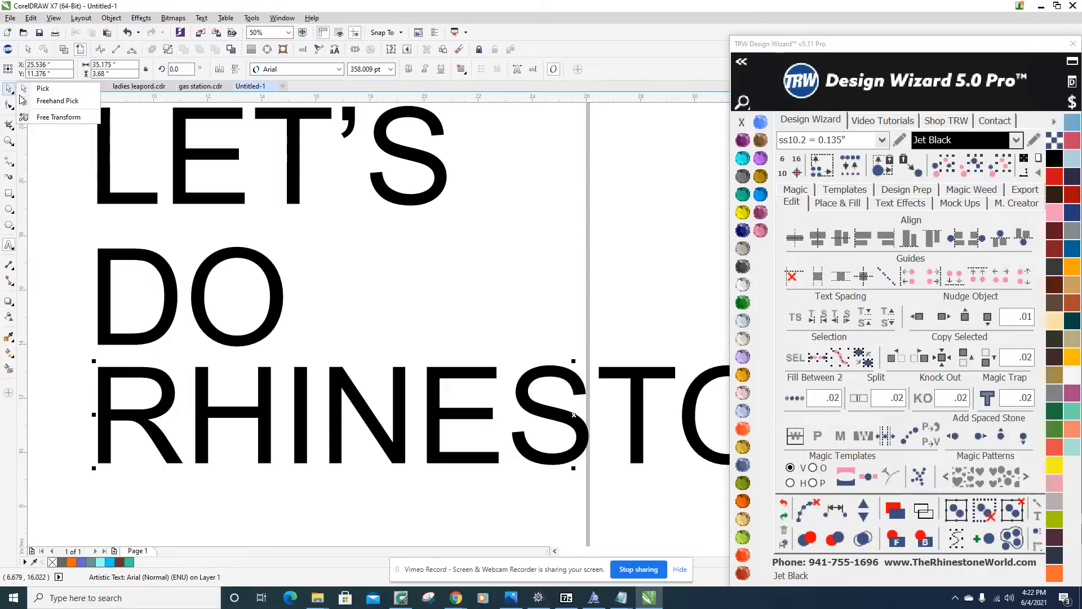
click(39, 89)
click(551, 203)
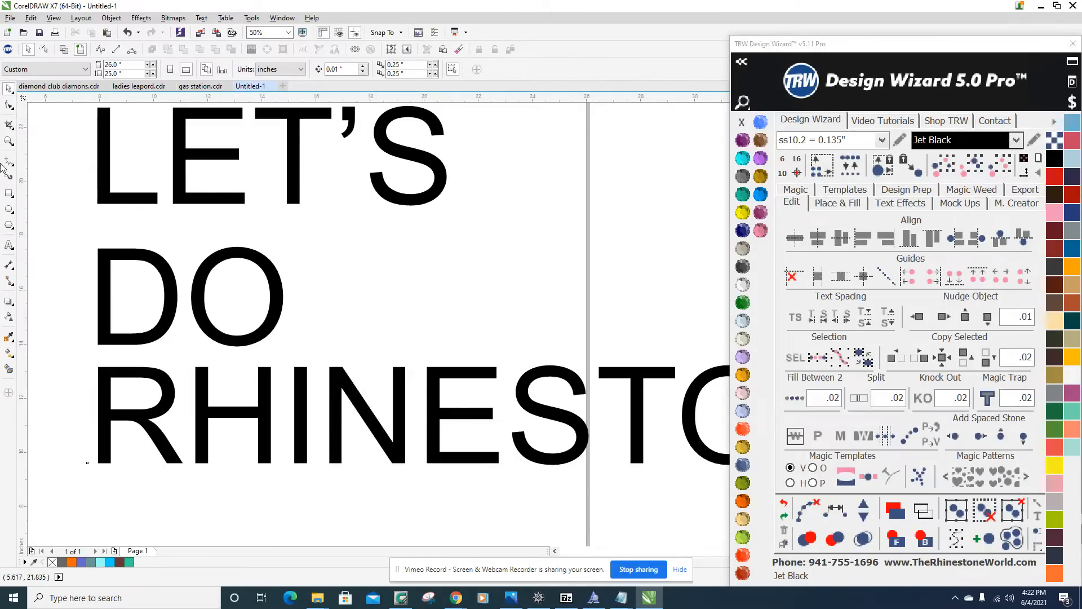
Move the RHINESTONES text back across the page beneath DO, centred at about X 12.45, Y 11.09 inches.
scroll(459, 395, down, 2)
scroll(460, 400, up, 1)
scroll(338, 426, down, 2)
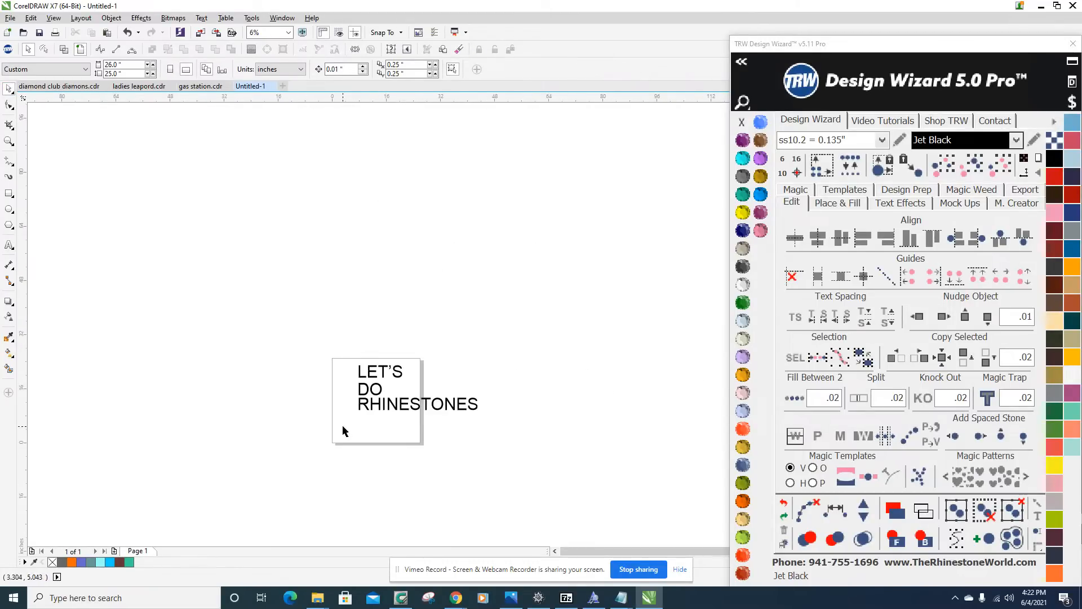
scroll(345, 427, up, 1)
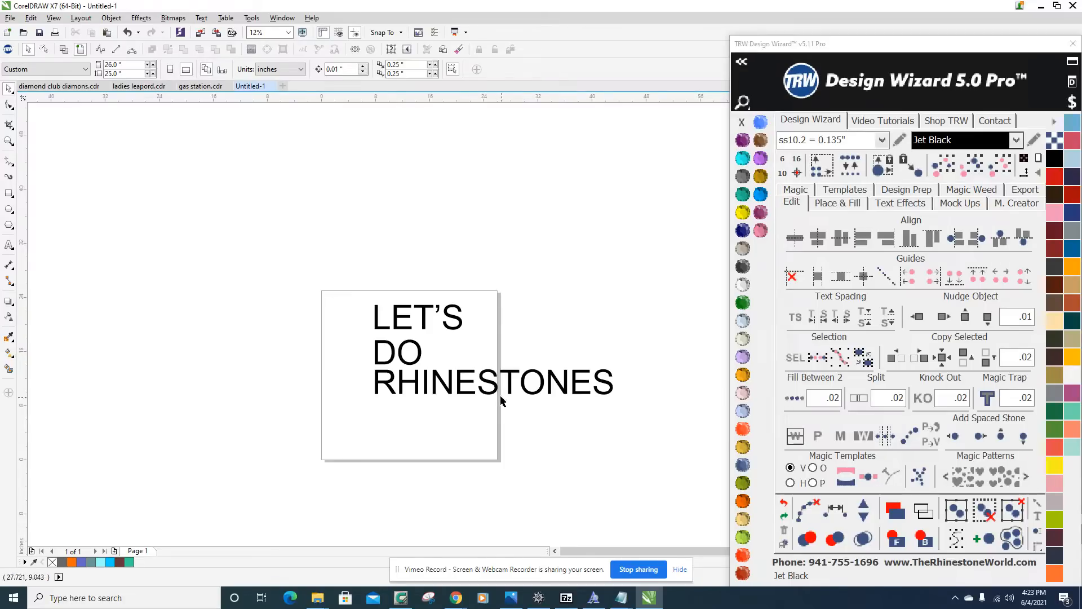
scroll(507, 398, up, 3)
scroll(536, 338, down, 2)
drag(537, 339, 357, 333)
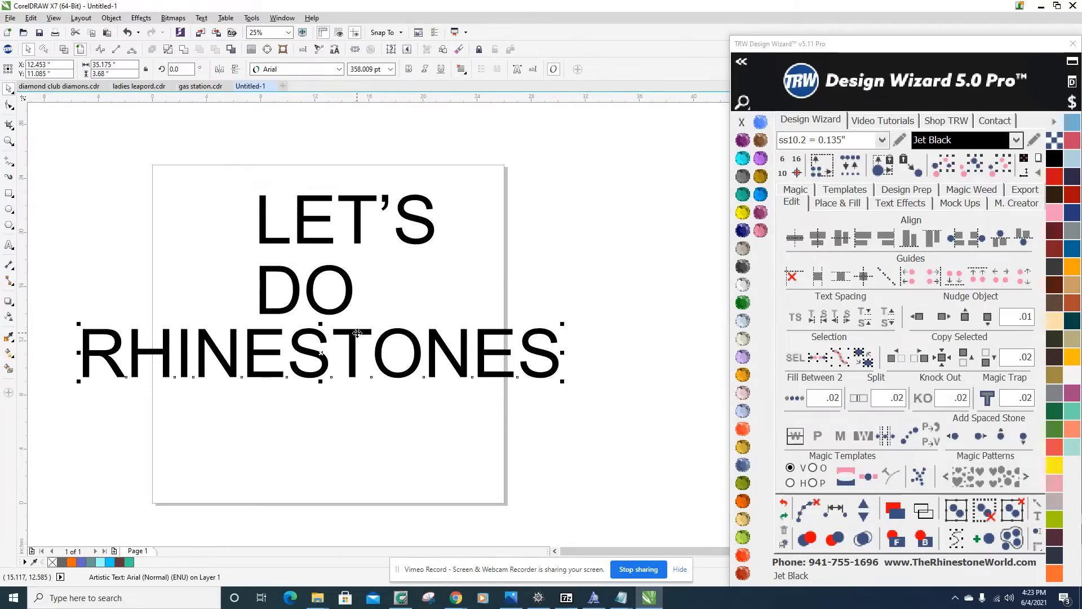
Line up the upper words above RHINESTONES, with DO centred at about X 12.95 inches and LET'S at about X 13.38 inches.
drag(311, 283, 326, 281)
drag(342, 282, 333, 282)
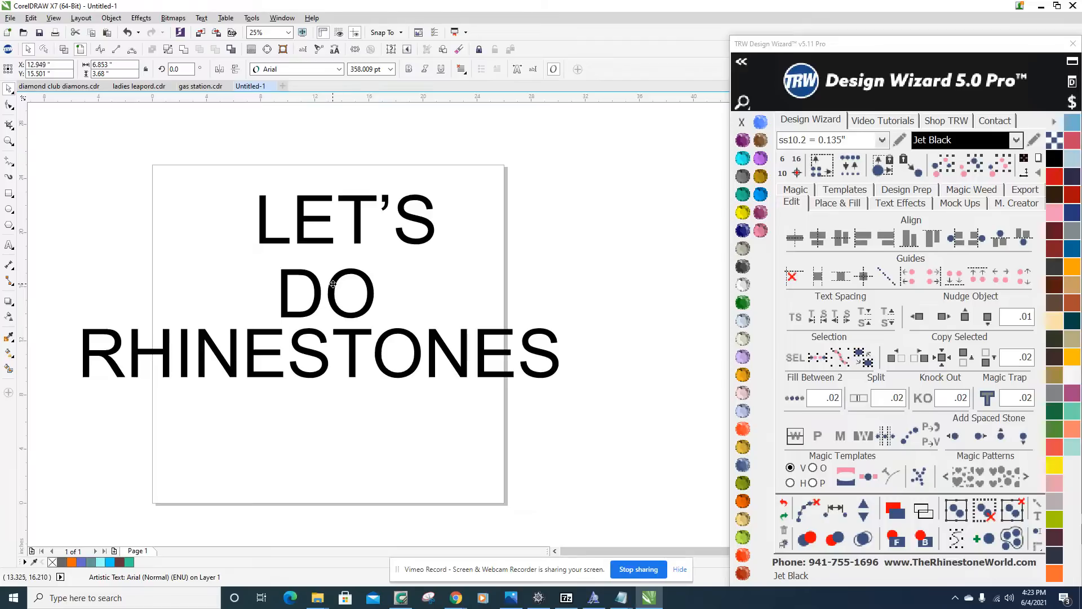
mouse_move(359, 222)
mouse_down()
mouse_move(337, 222)
mouse_move(345, 229)
mouse_up()
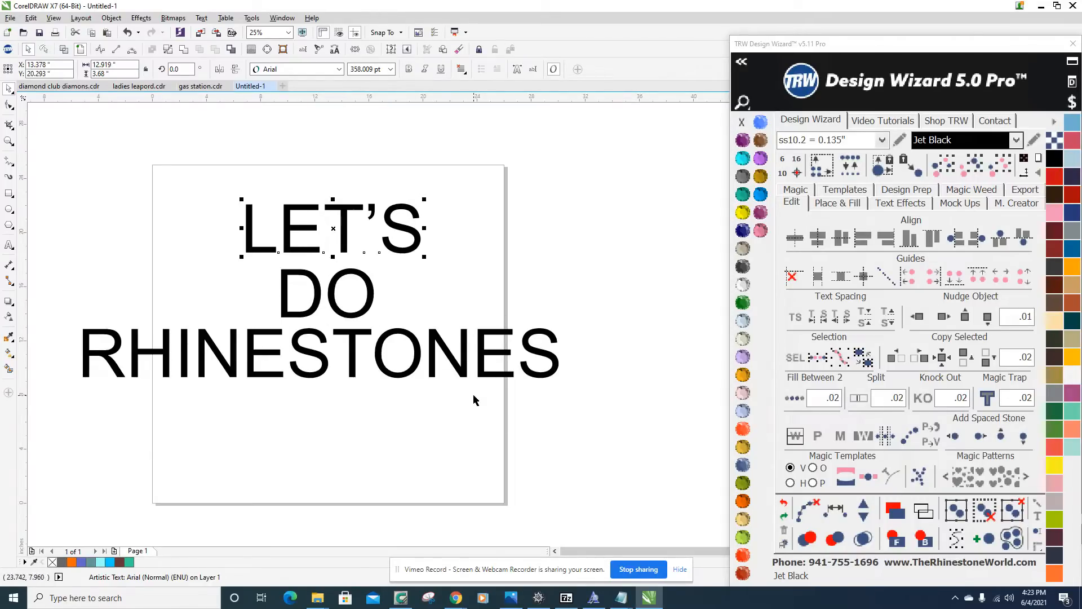
Scale the RHINESTONES text down to about 19.12 by 2.0 inches and centre it under DO at about X 13.31, Y 11.61 inches.
click(439, 341)
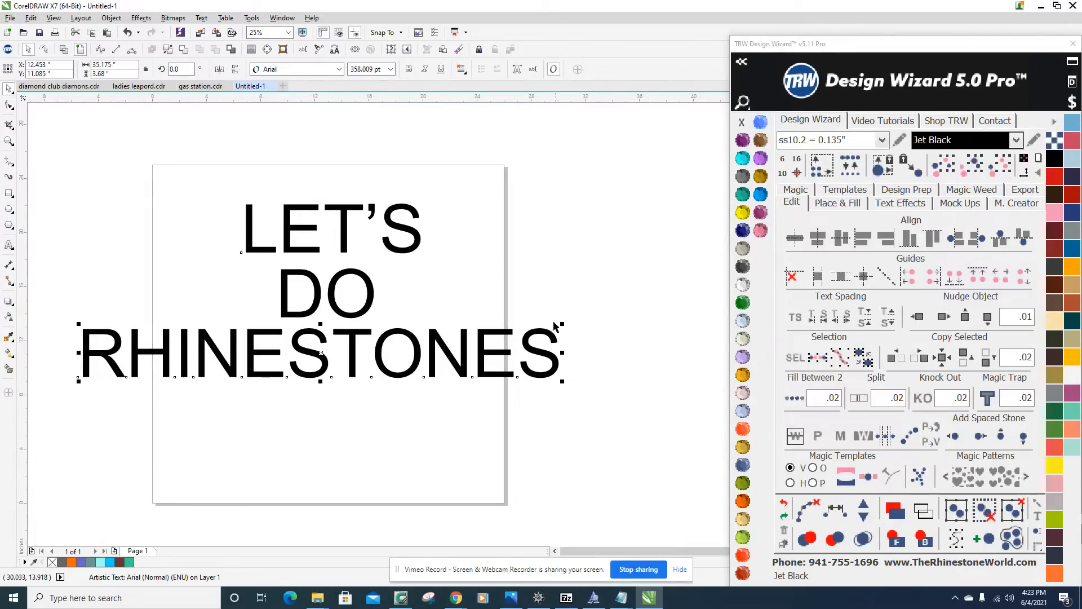
drag(563, 323, 518, 335)
scroll(397, 348, up, 2)
drag(399, 378, 419, 364)
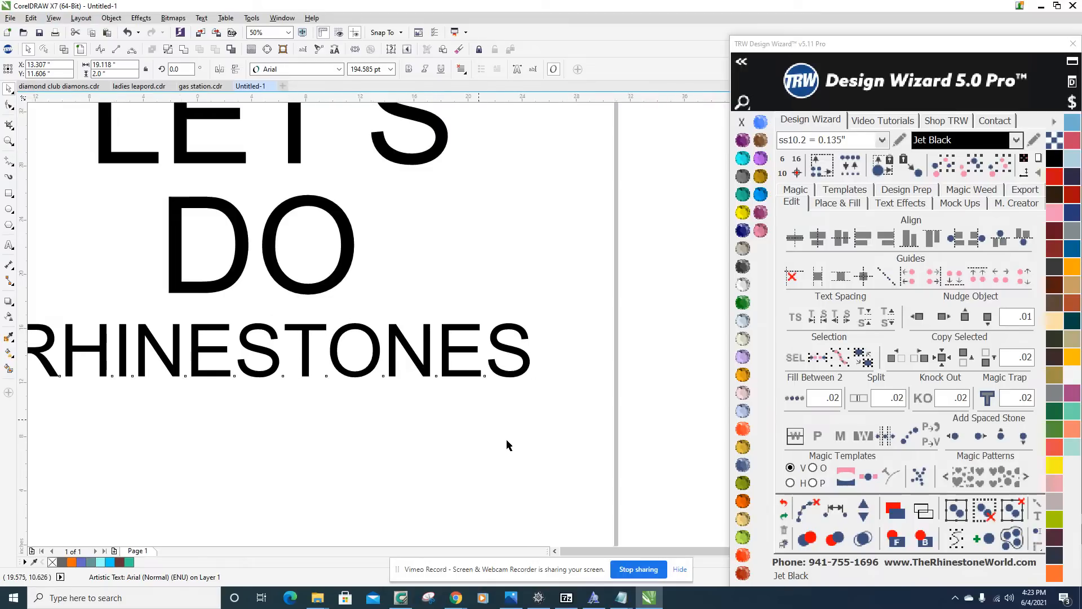
scroll(488, 434, down, 2)
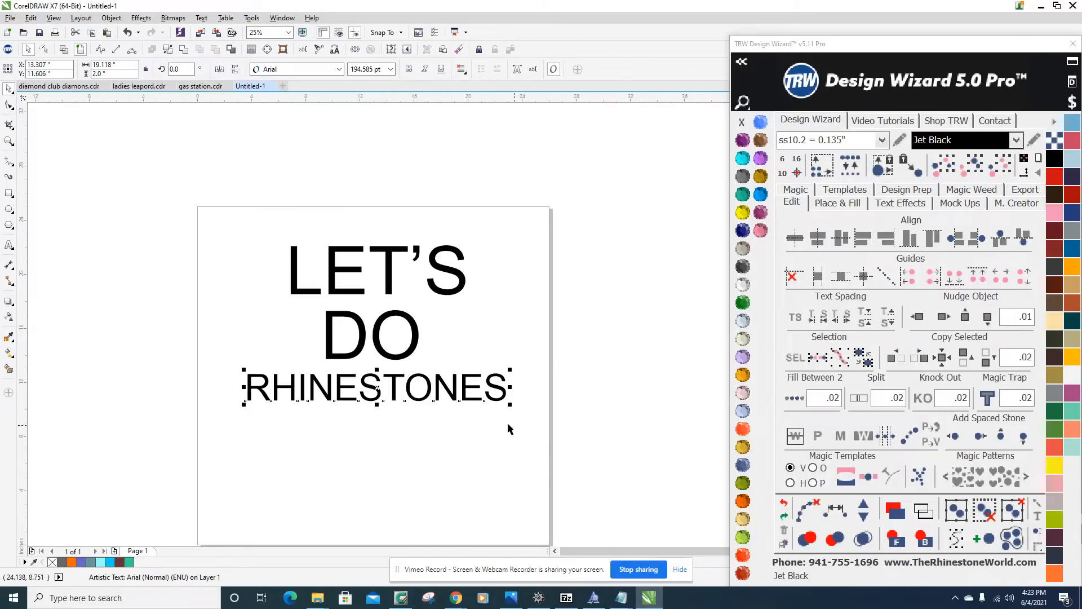
scroll(461, 409, up, 2)
scroll(479, 426, down, 2)
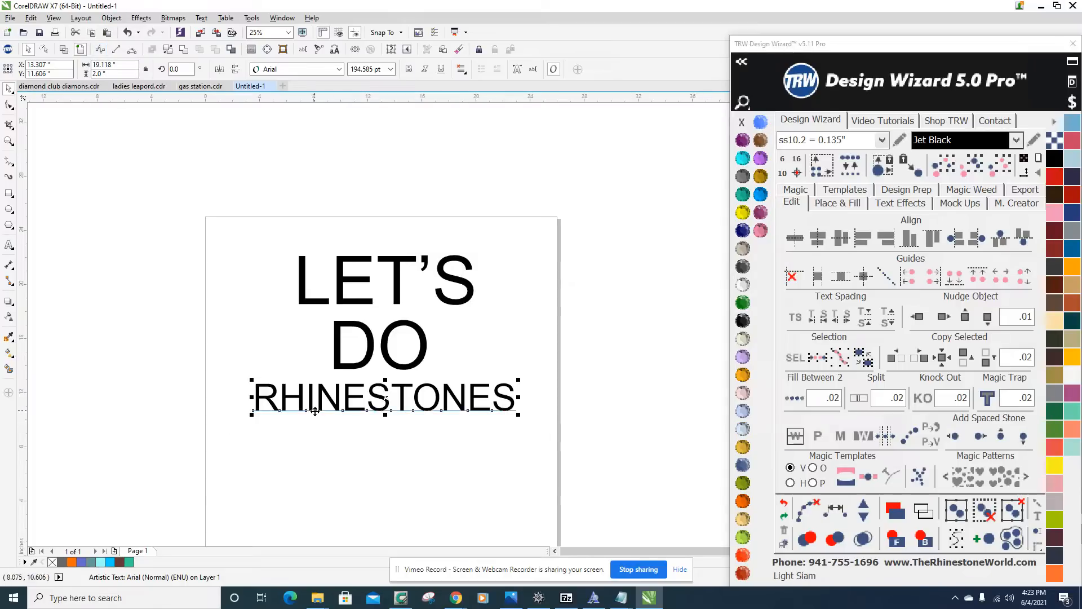
click(617, 176)
scroll(507, 261, down, 2)
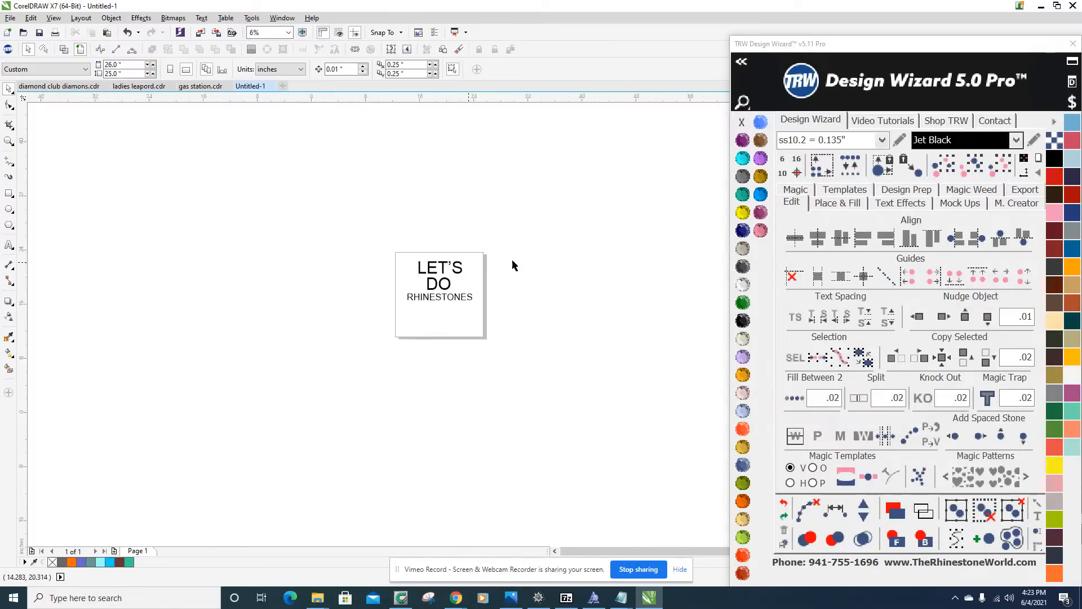
scroll(477, 259, up, 2)
click(745, 62)
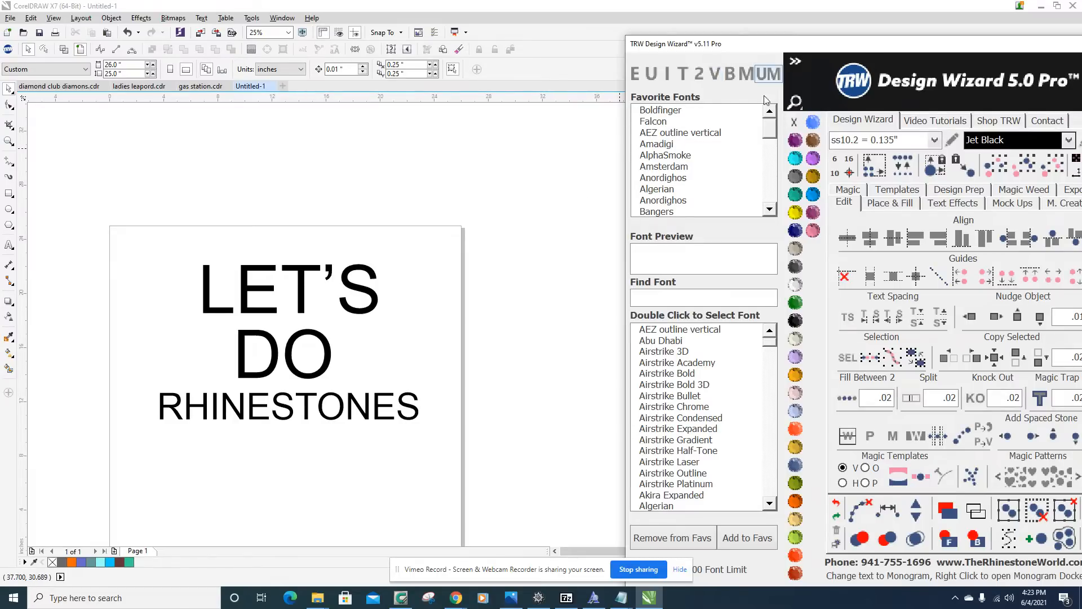
click(798, 61)
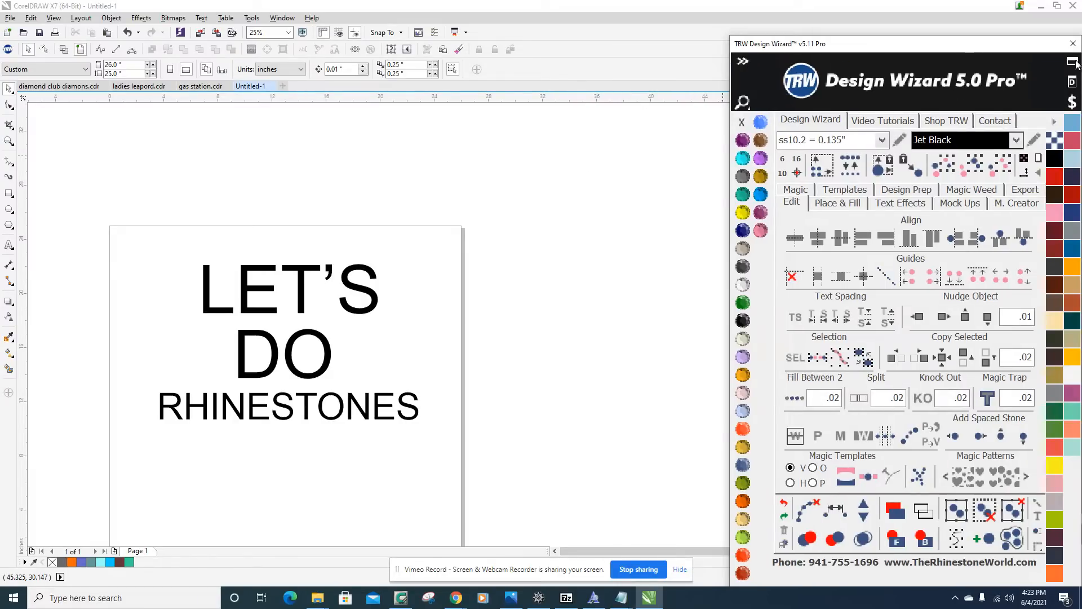
click(742, 63)
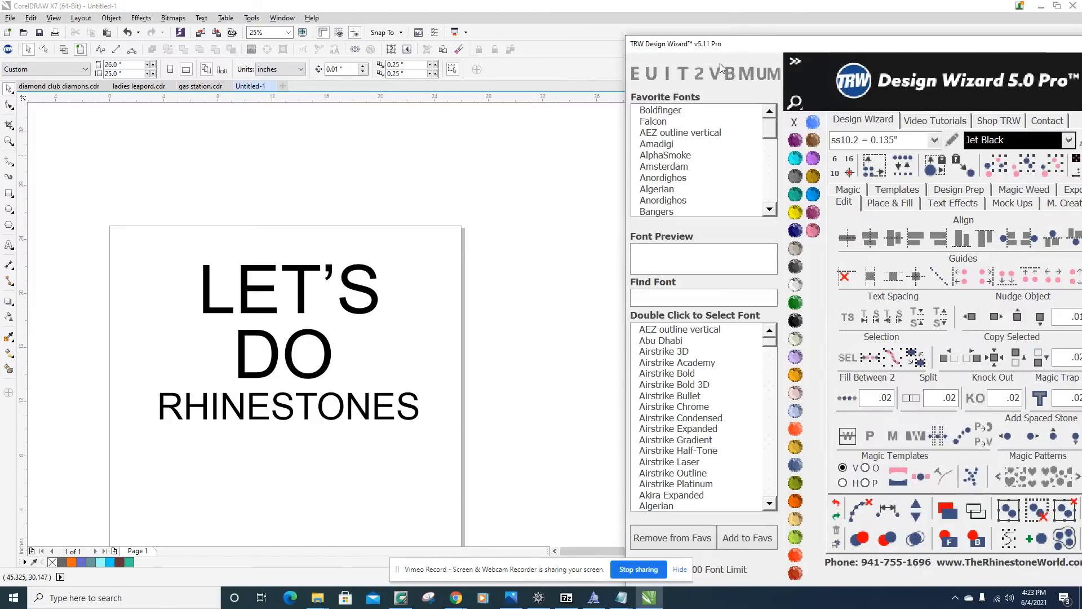
click(794, 62)
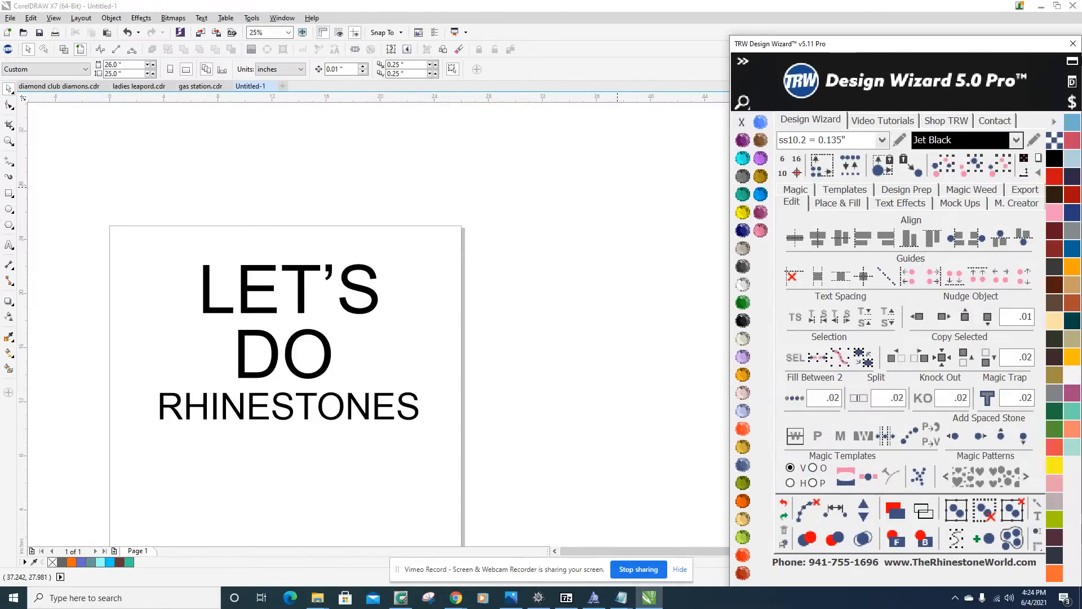
Apply the favorite font Boldfinger to the RHINESTONES text and re-centre it under DO at about X 13.44, Y 12.10 inches.
click(741, 63)
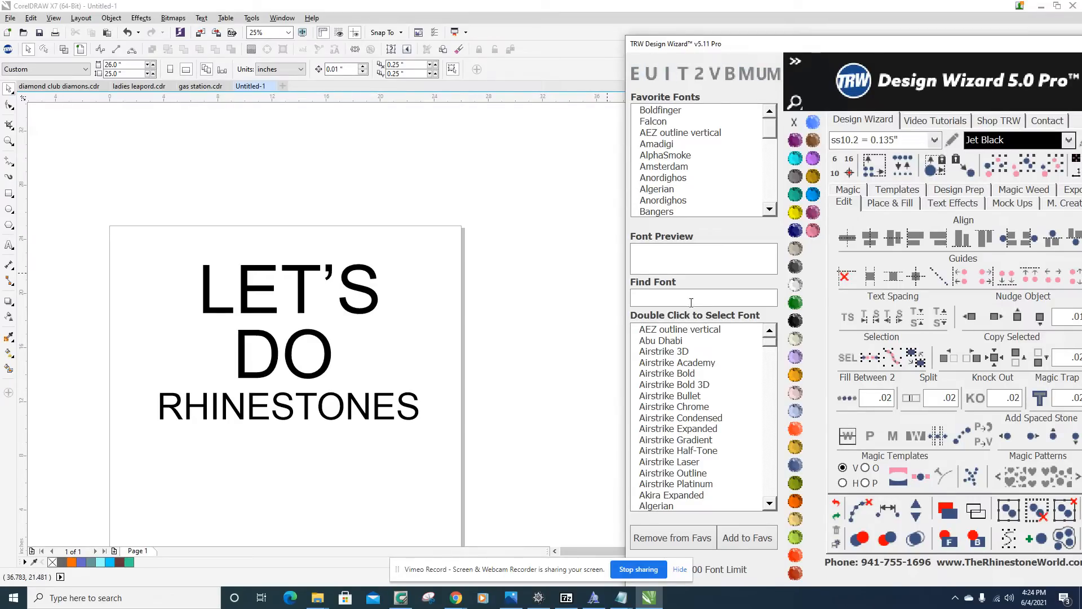
click(307, 401)
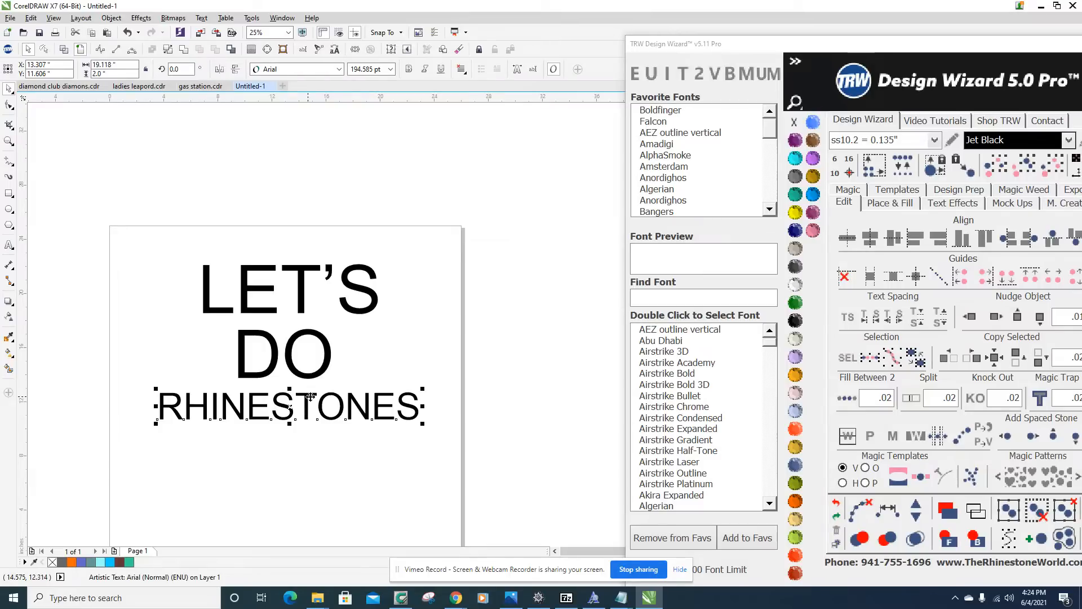
click(674, 113)
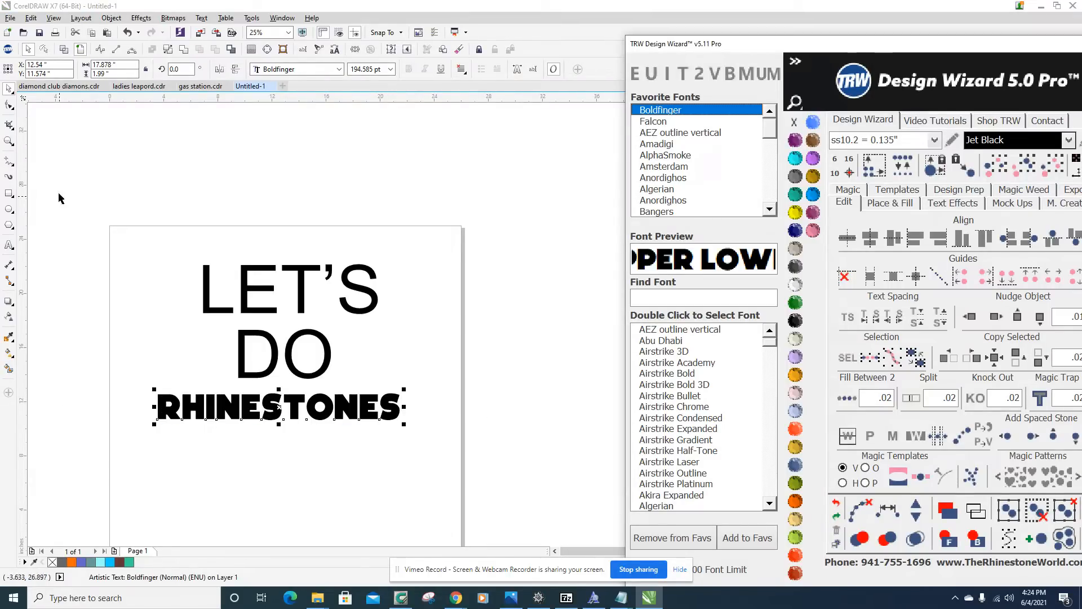
scroll(282, 406, up, 1)
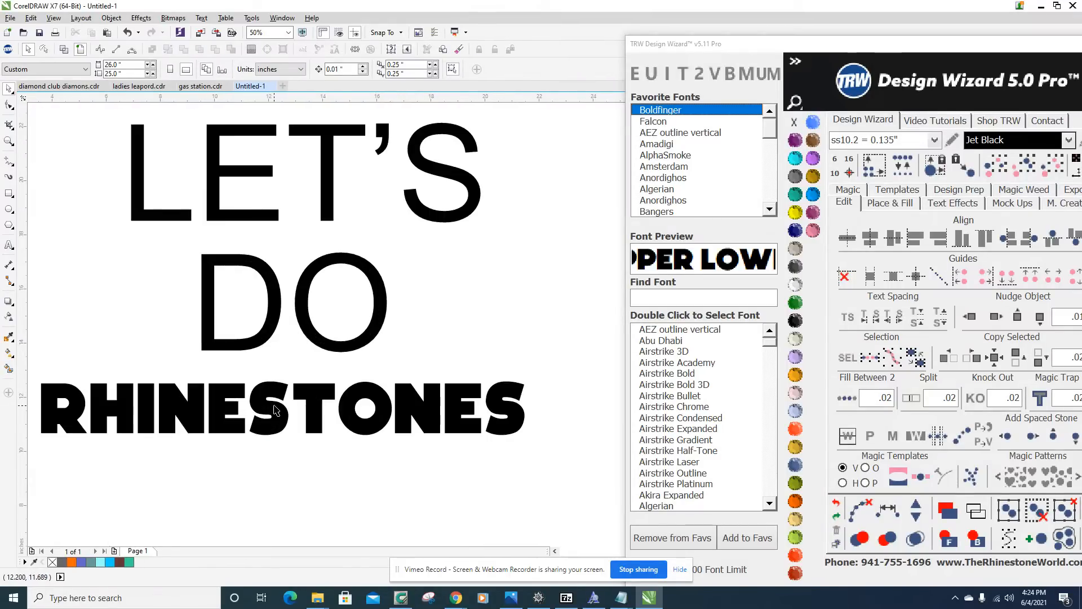
drag(281, 406, 299, 391)
scroll(341, 434, down, 1)
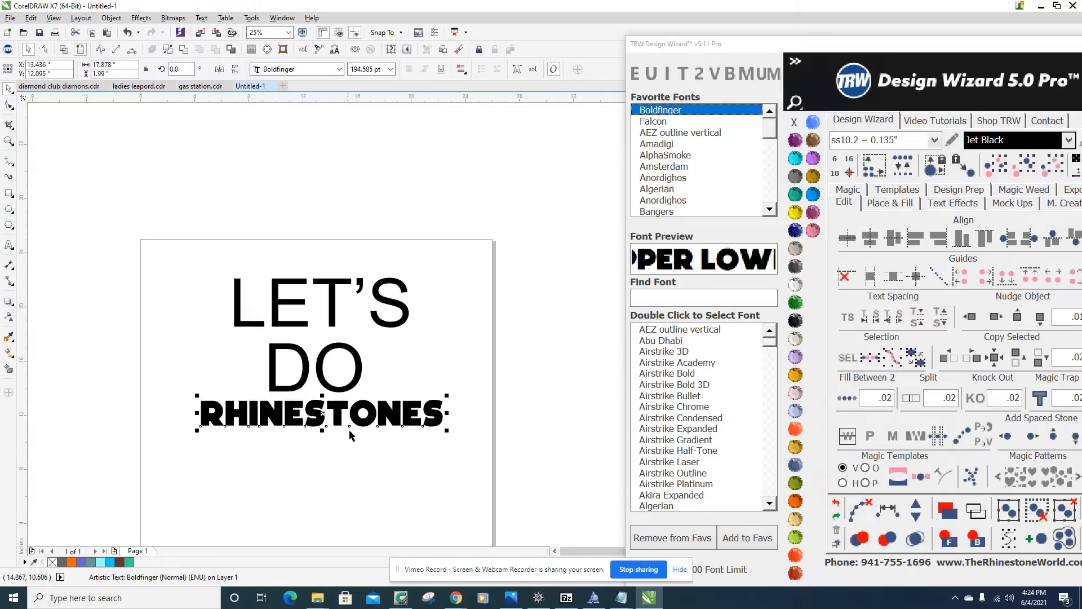
Apply the favorite font Boldfinger to the DO text and to the LET'S text.
scroll(367, 367, up, 1)
click(356, 360)
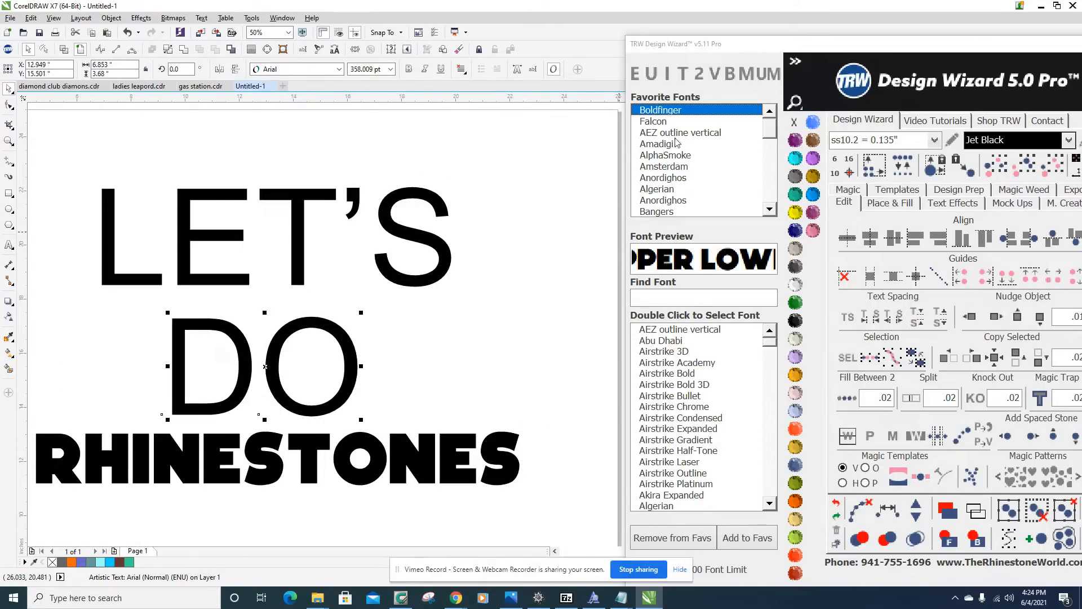
click(666, 122)
click(666, 111)
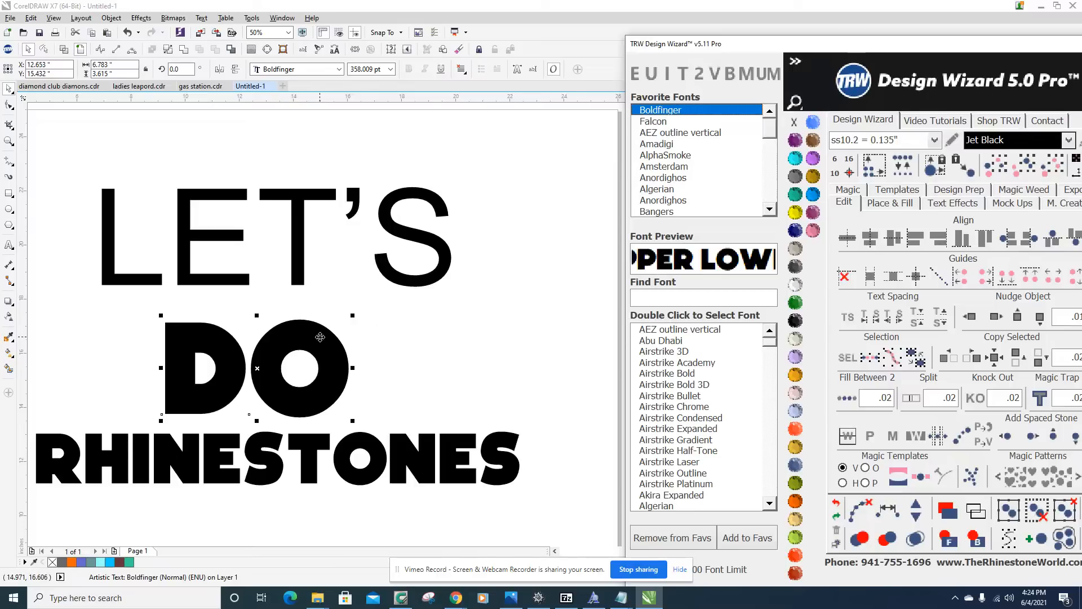
click(305, 235)
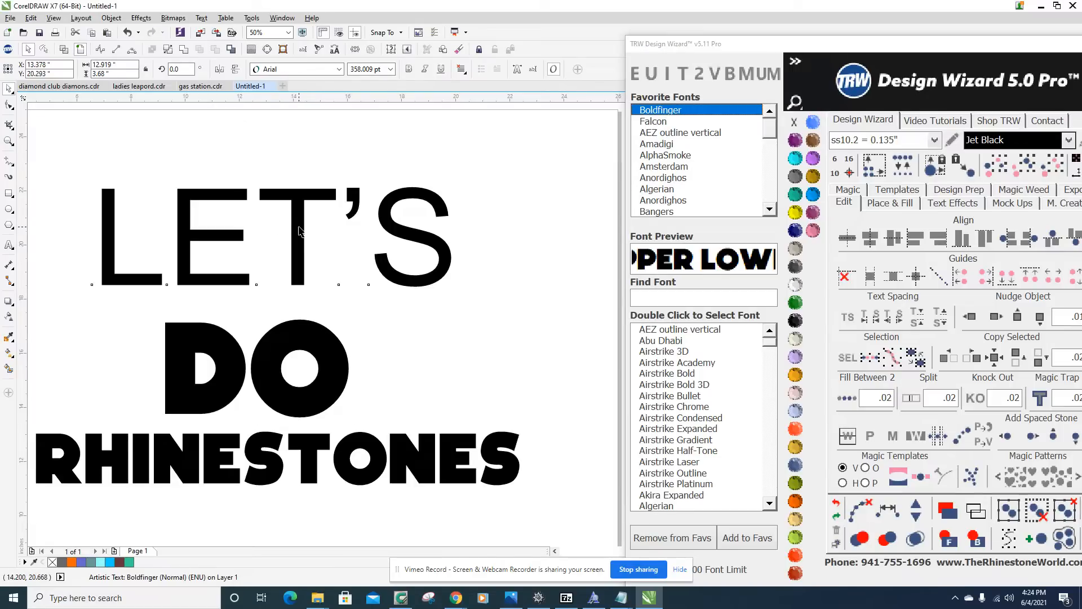
click(653, 122)
click(658, 110)
scroll(222, 427, down, 1)
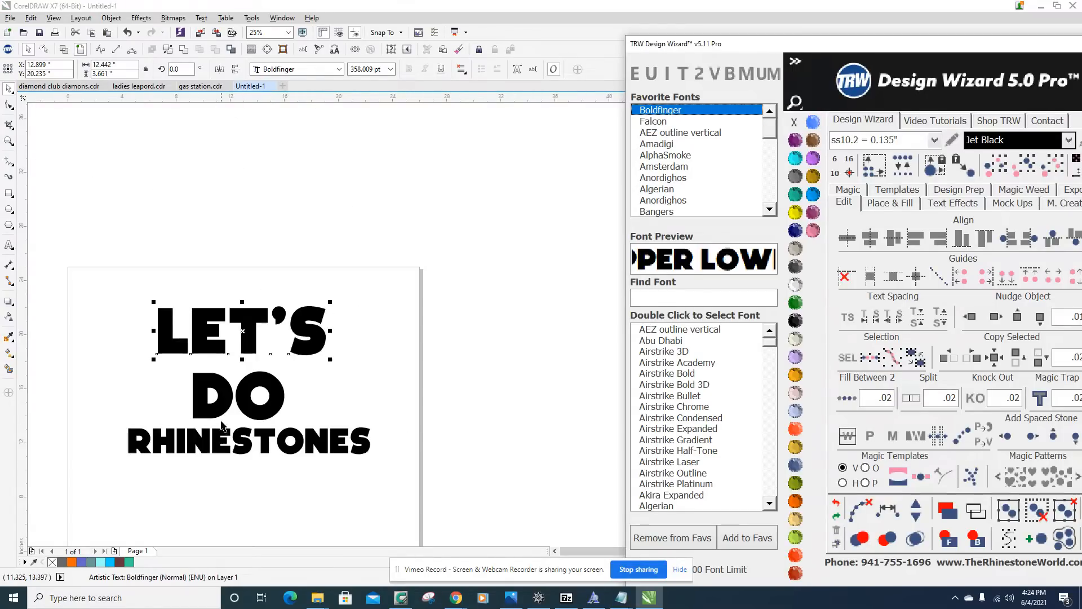
click(346, 389)
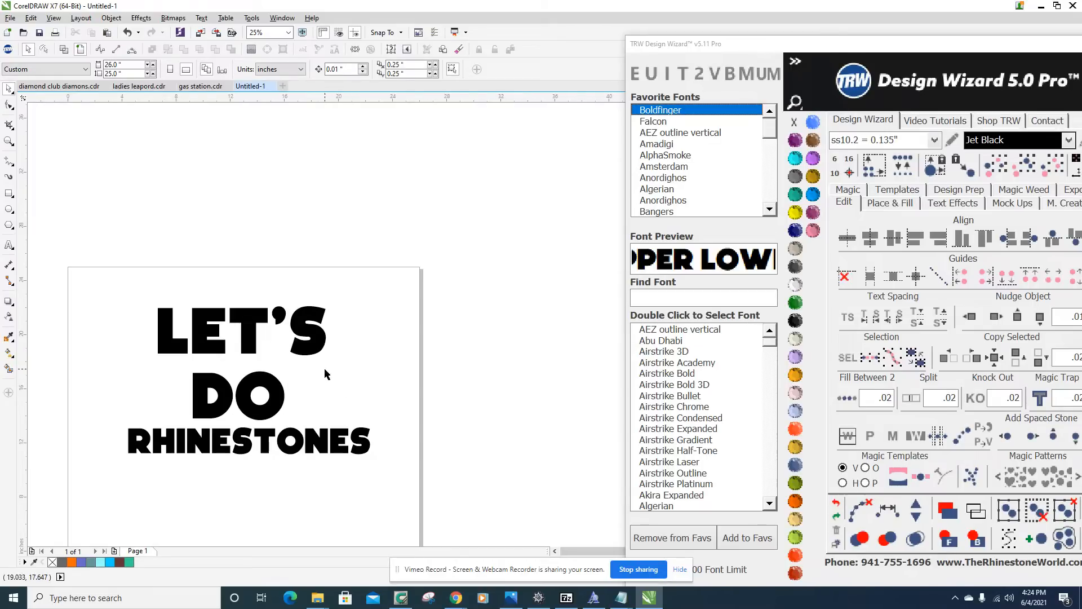
Place a vertical guideline at the left edge of the LET'S text, at about X 6.56 inches.
scroll(325, 372, down, 1)
scroll(322, 391, up, 1)
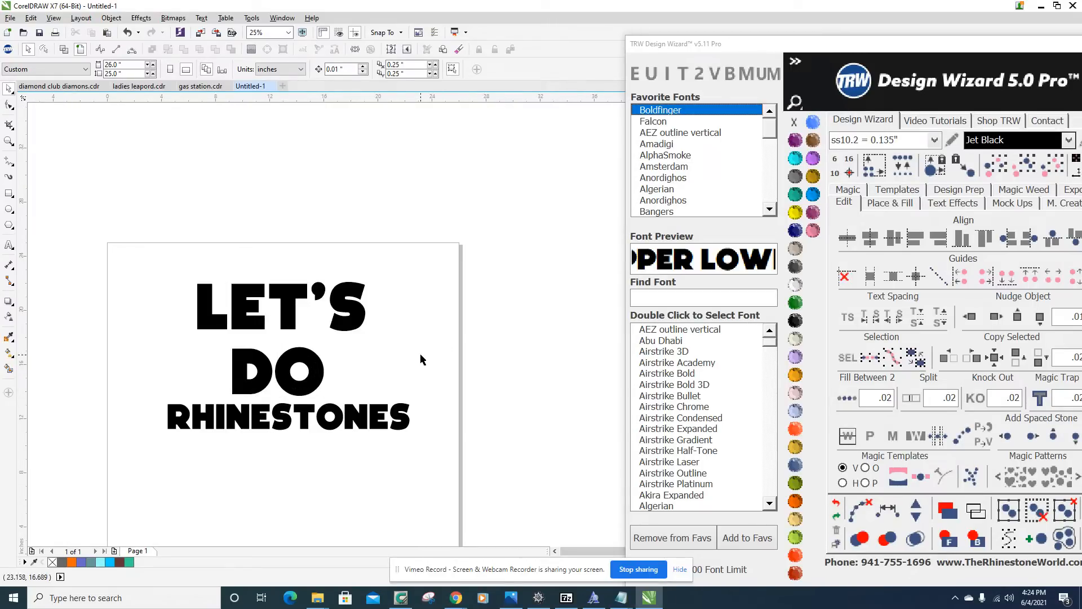
drag(25, 382, 196, 324)
scroll(196, 322, up, 3)
scroll(183, 326, down, 2)
scroll(217, 309, down, 3)
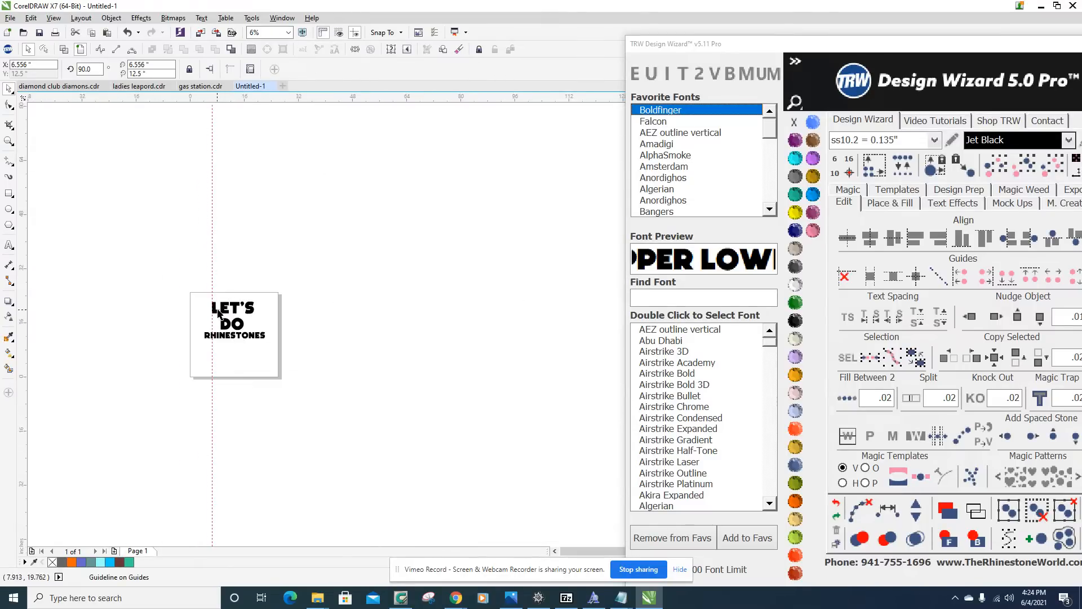
scroll(216, 311, up, 3)
scroll(304, 298, down, 3)
scroll(394, 394, up, 1)
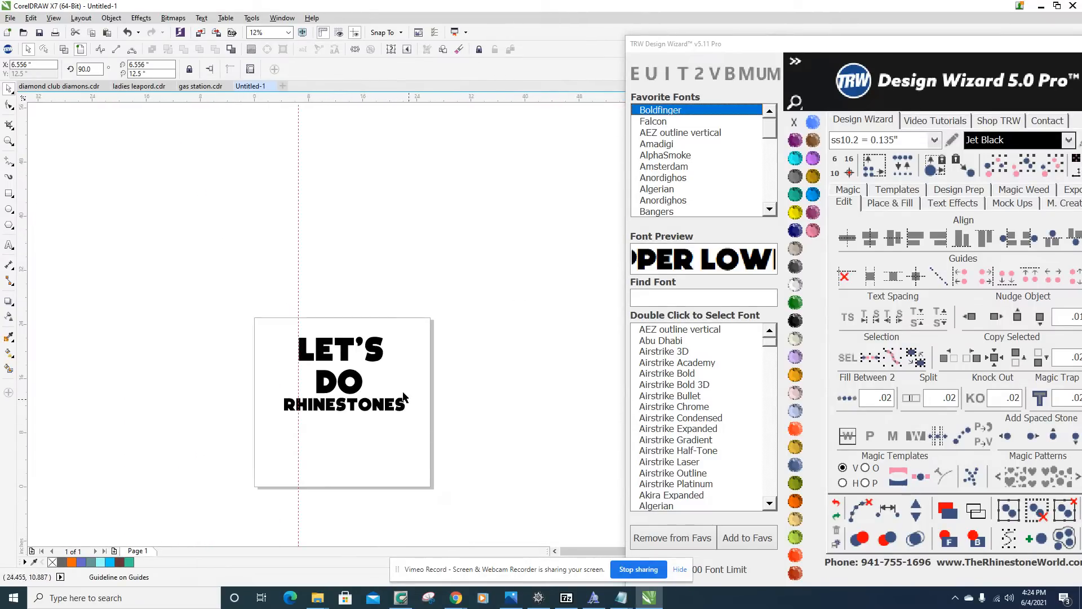
scroll(416, 411, up, 1)
drag(437, 462, 120, 265)
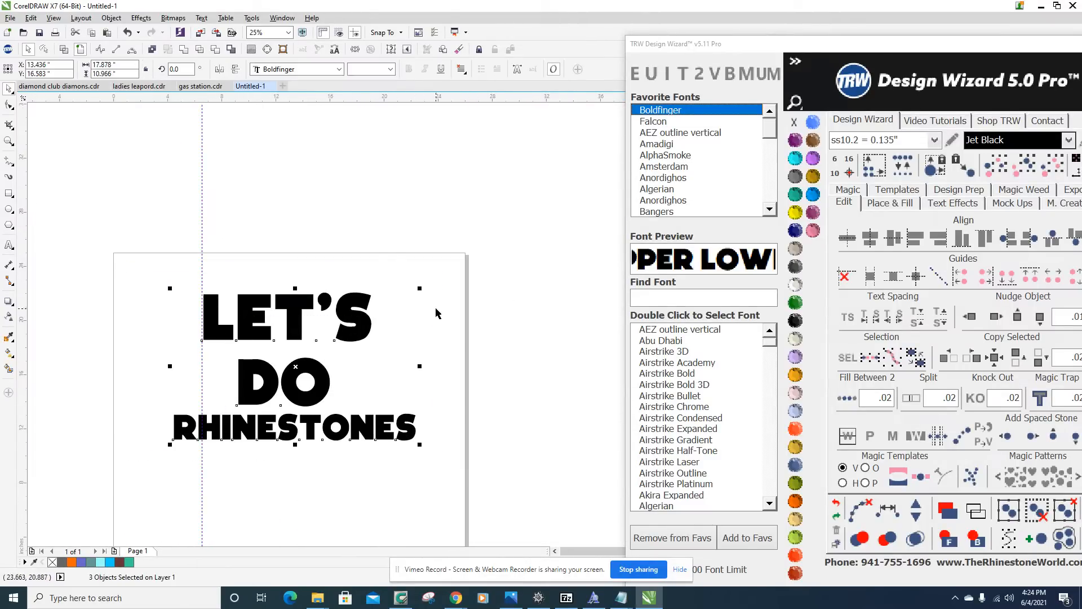
click(400, 372)
scroll(283, 312, up, 1)
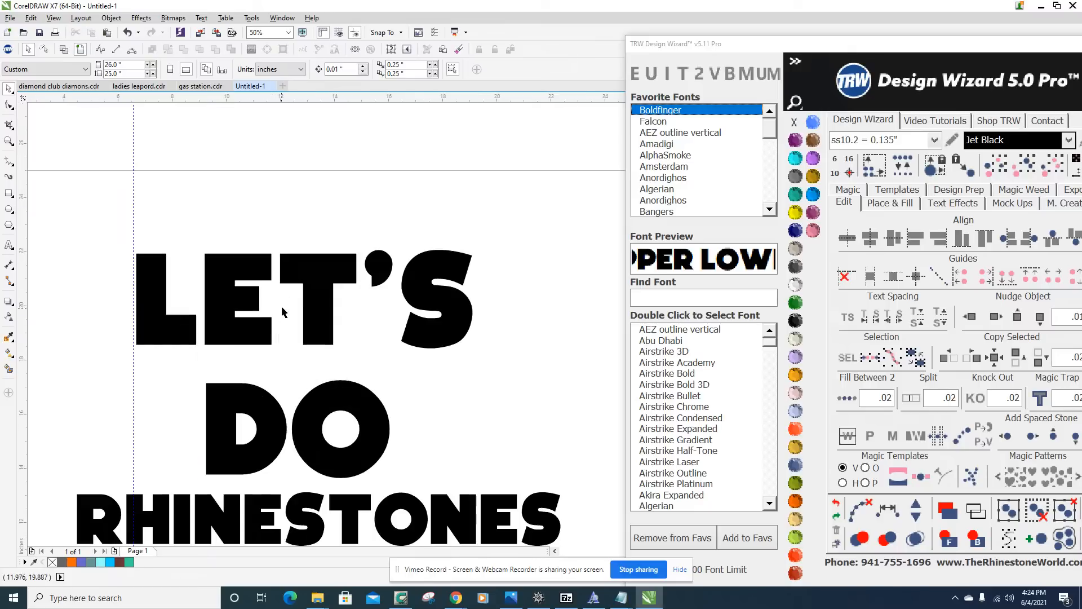
click(313, 281)
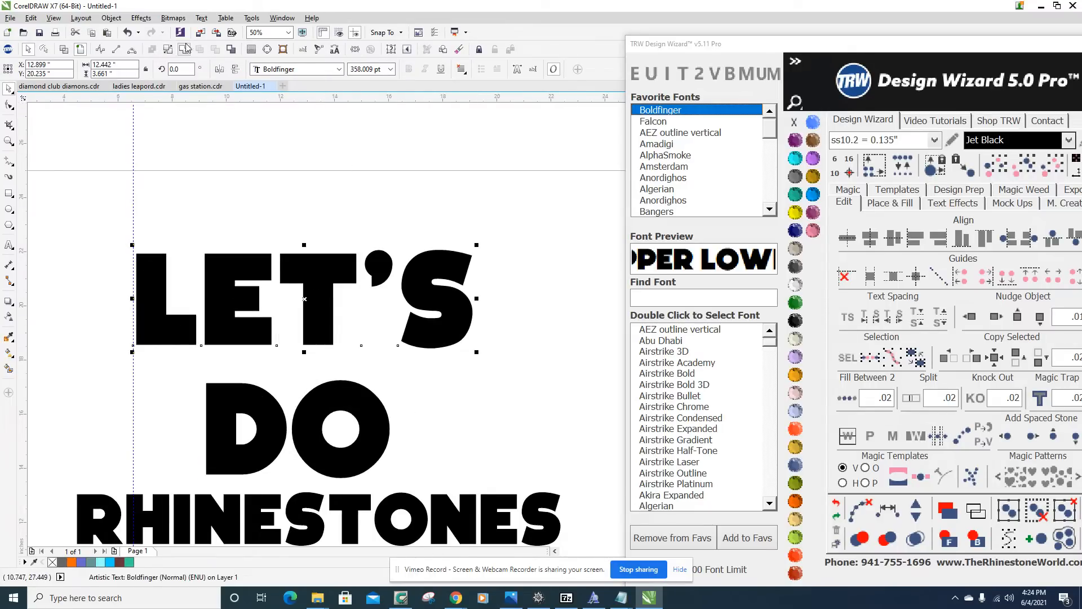
double_click(324, 276)
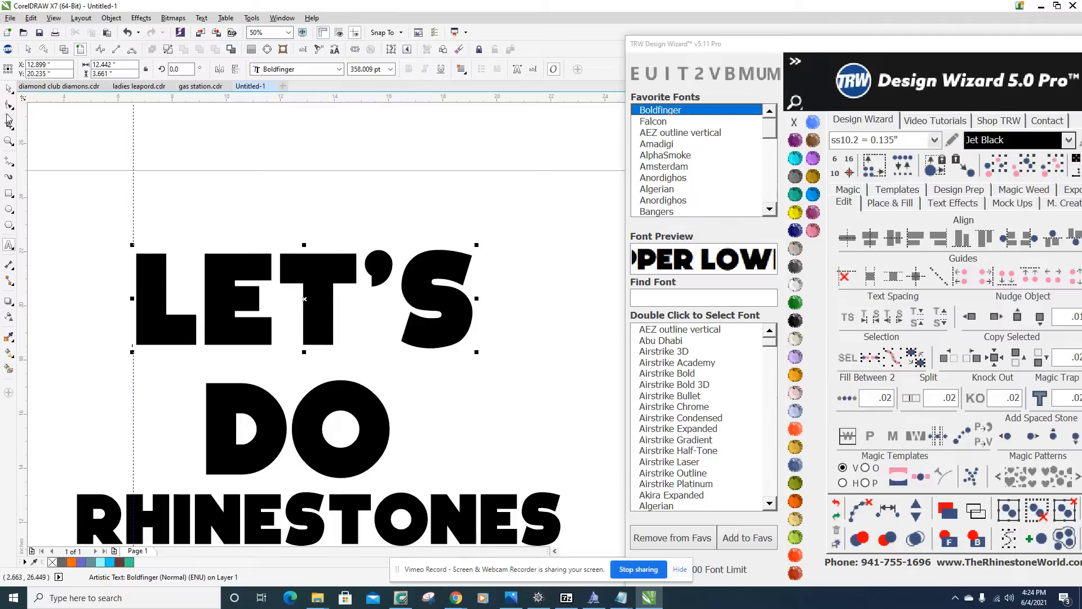
click(9, 88)
click(83, 217)
Move the vertical guideline onto the left edge of the L in LET'S, at X 6.676 inches.
scroll(136, 299, up, 3)
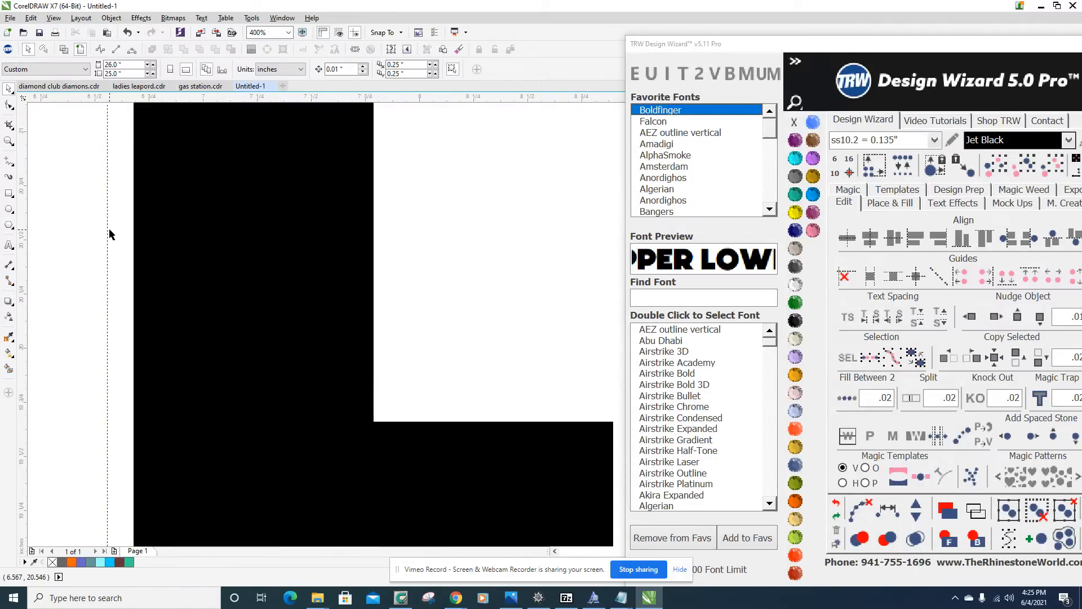
drag(107, 229, 133, 340)
scroll(133, 340, down, 2)
scroll(135, 337, up, 6)
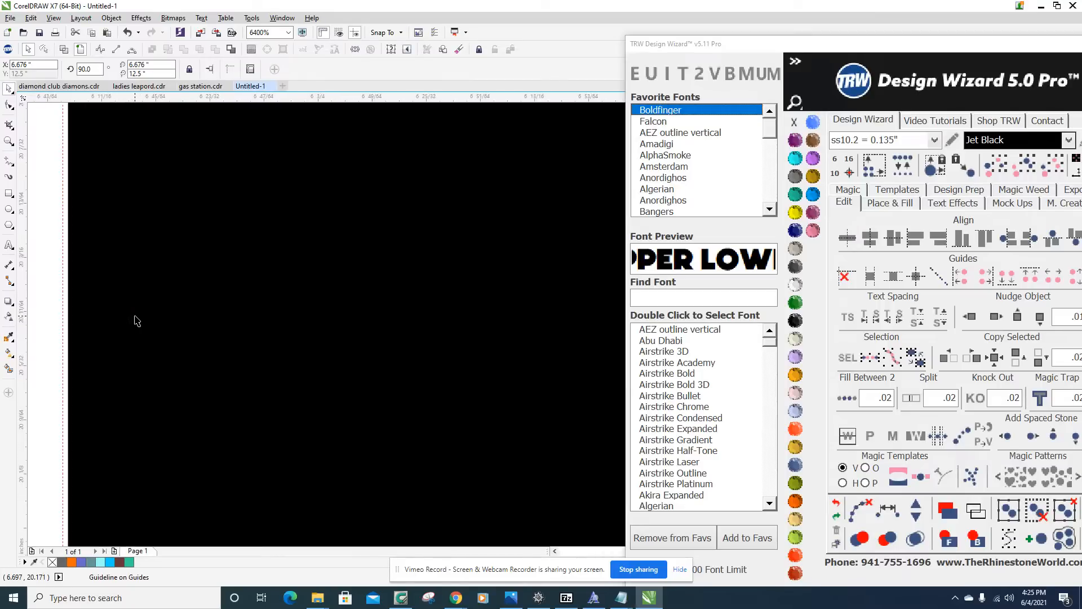
scroll(222, 327, down, 7)
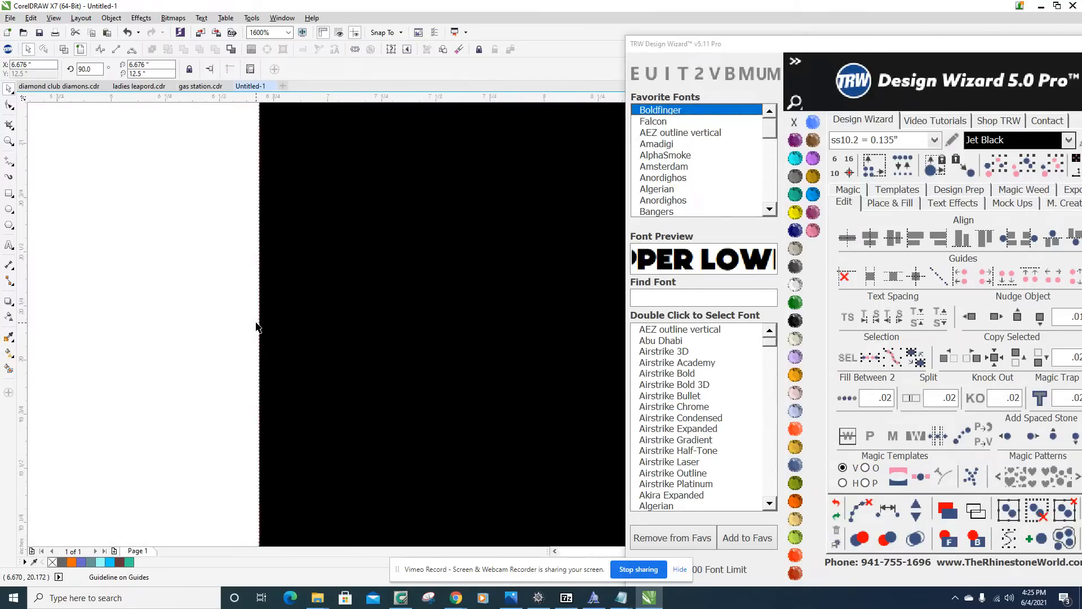
Convert the LET'S text into a single curve object.
click(404, 238)
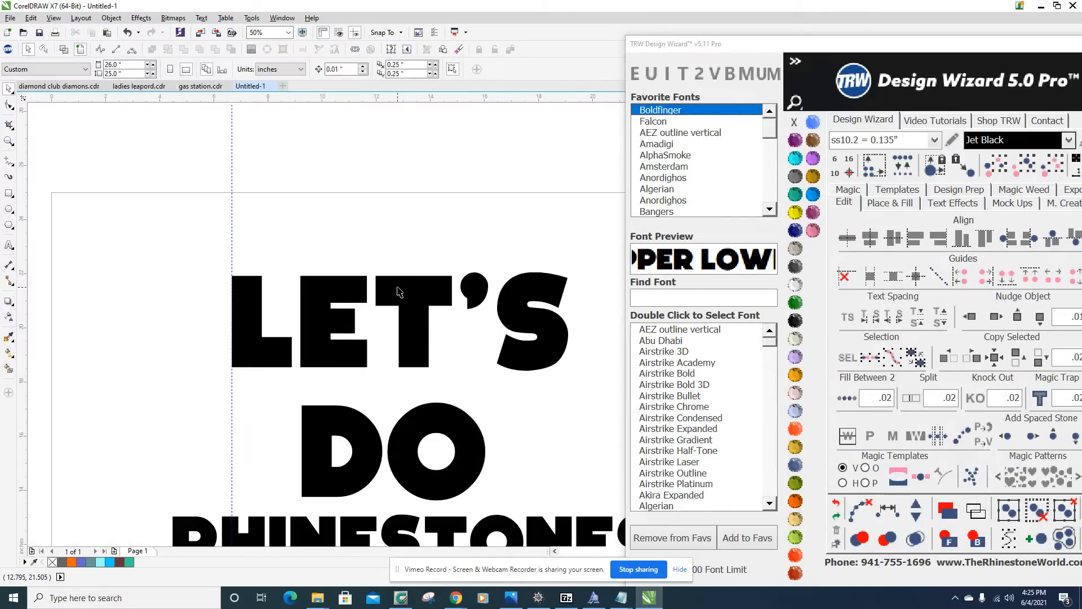
click(401, 287)
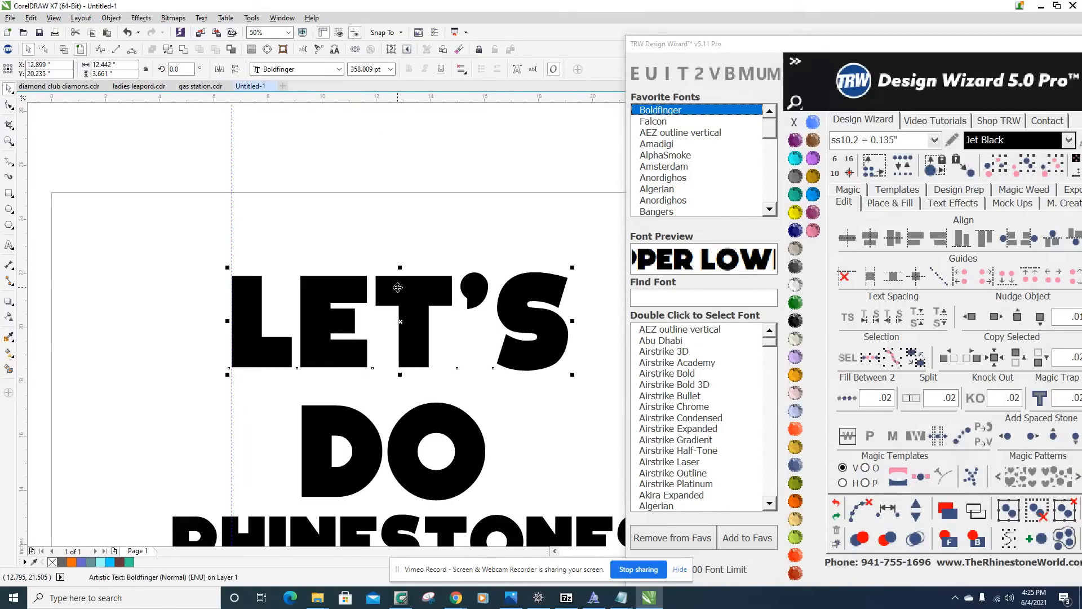
click(185, 51)
click(156, 276)
Snap the vertical guideline to the left edge of the converted LET'S curve, at X 6.676 inches.
scroll(232, 398, up, 3)
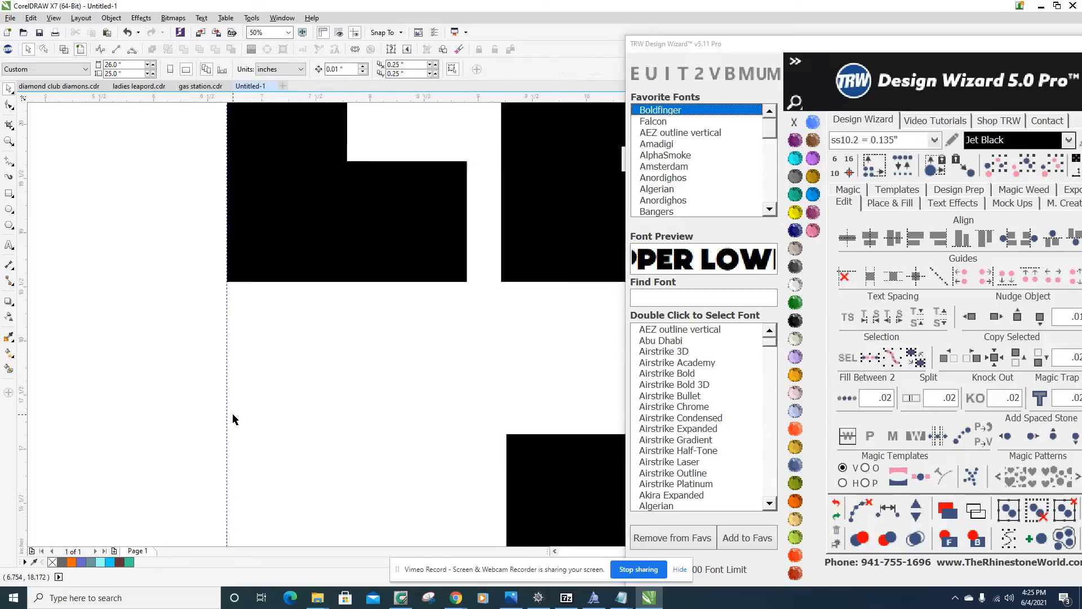
scroll(223, 240, down, 3)
scroll(227, 194, up, 2)
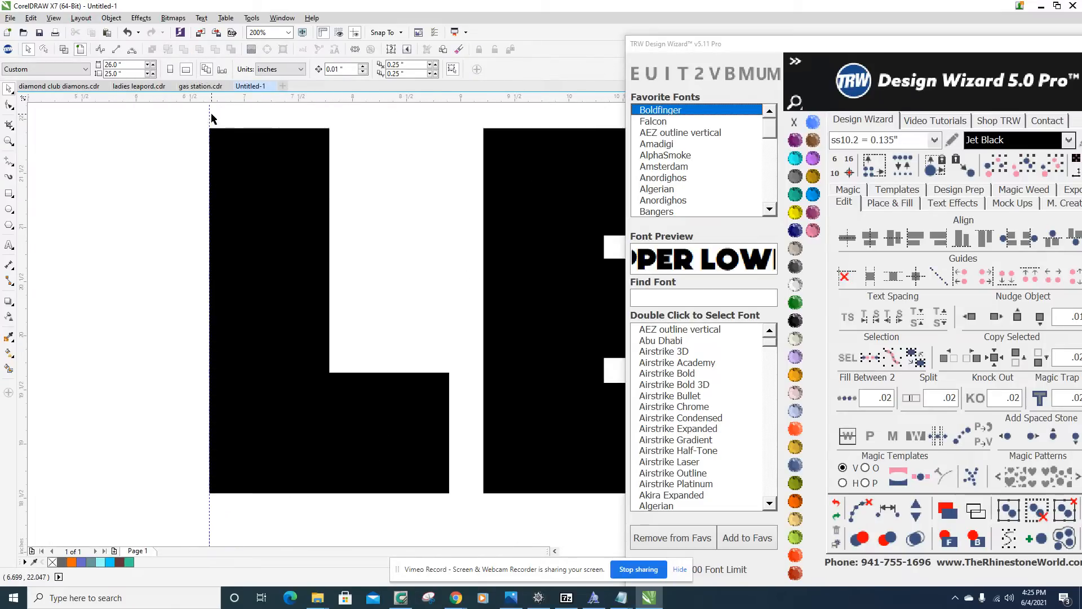
drag(208, 115, 206, 380)
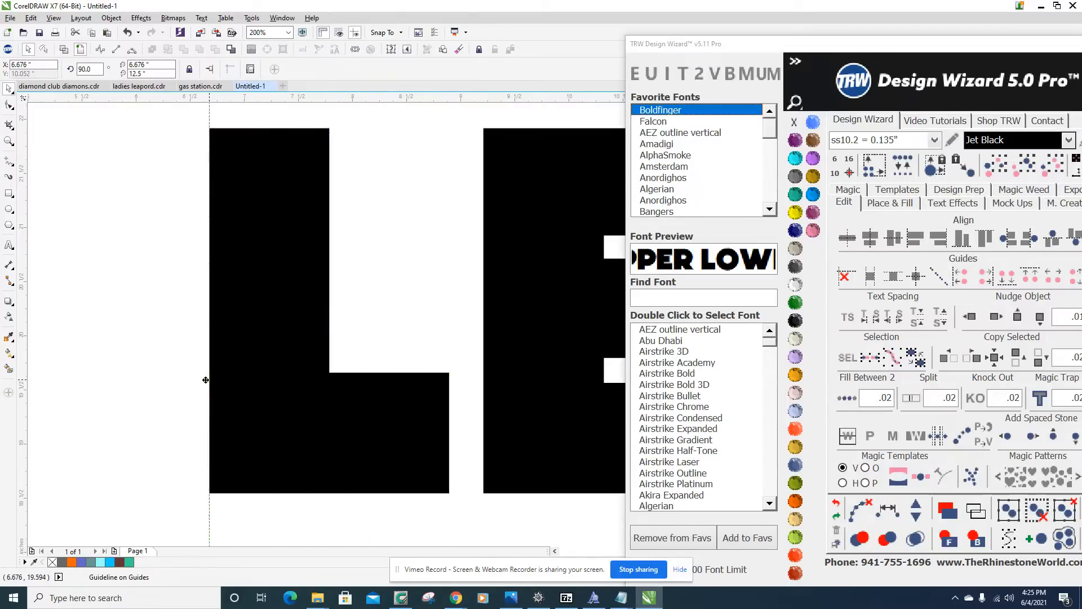
key(shift+F4)
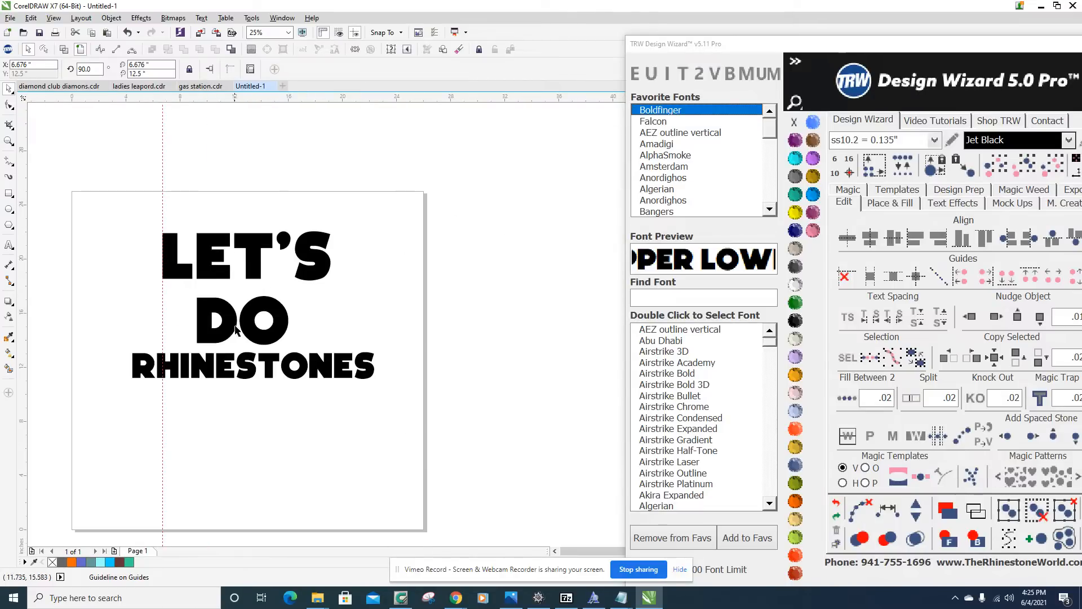
Left-align DO and RHINESTONES to the vertical guideline, centred at about X 10.07, Y 15.79 and X 15.62, Y 12.12 inches.
scroll(200, 326, up, 1)
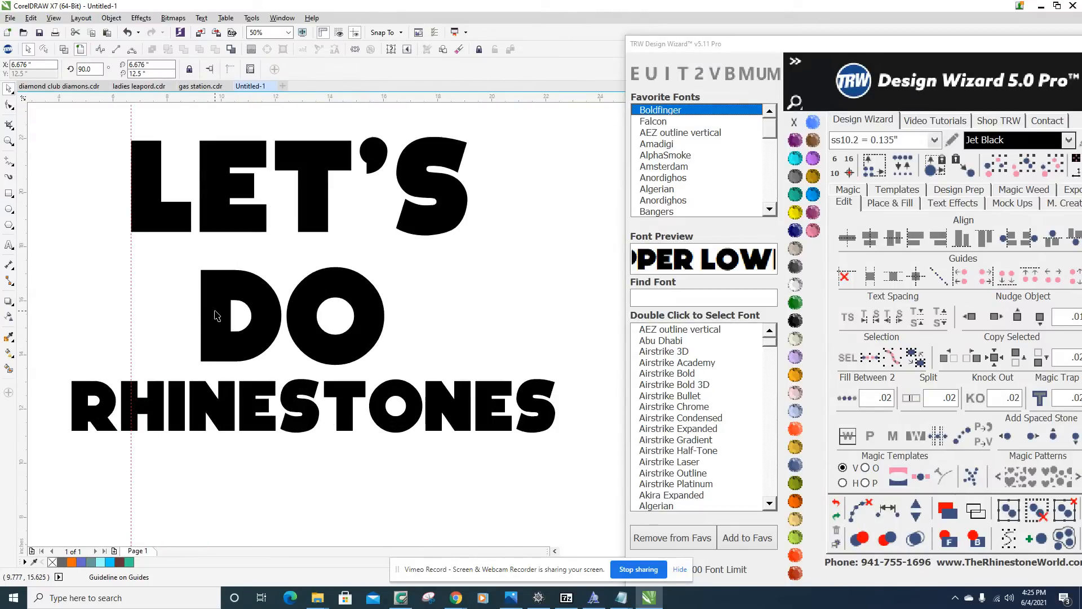
drag(217, 316, 140, 301)
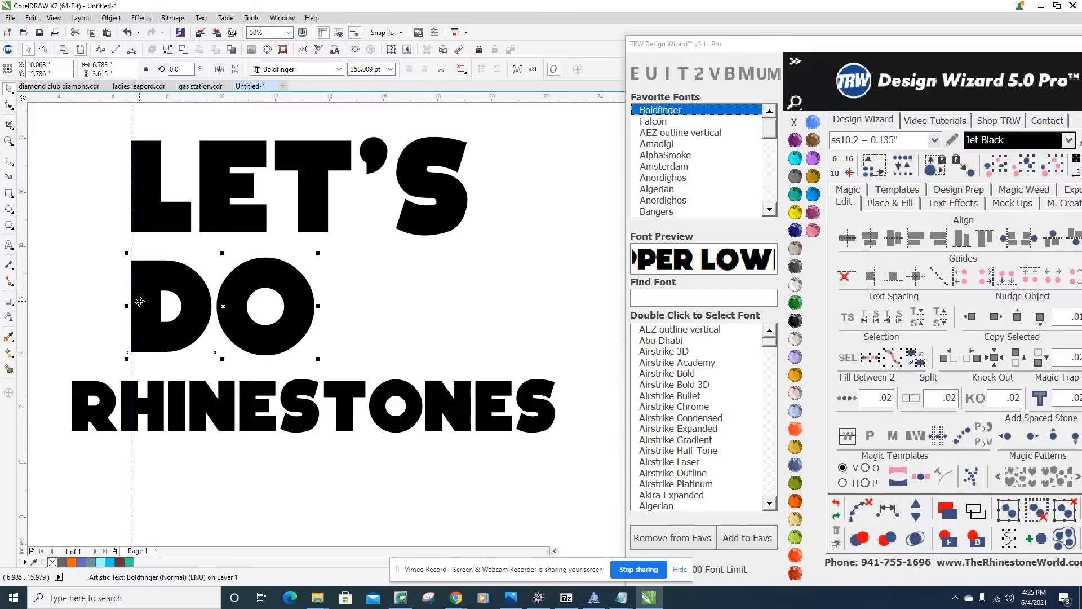
key(shift+F4)
scroll(190, 265, up, 1)
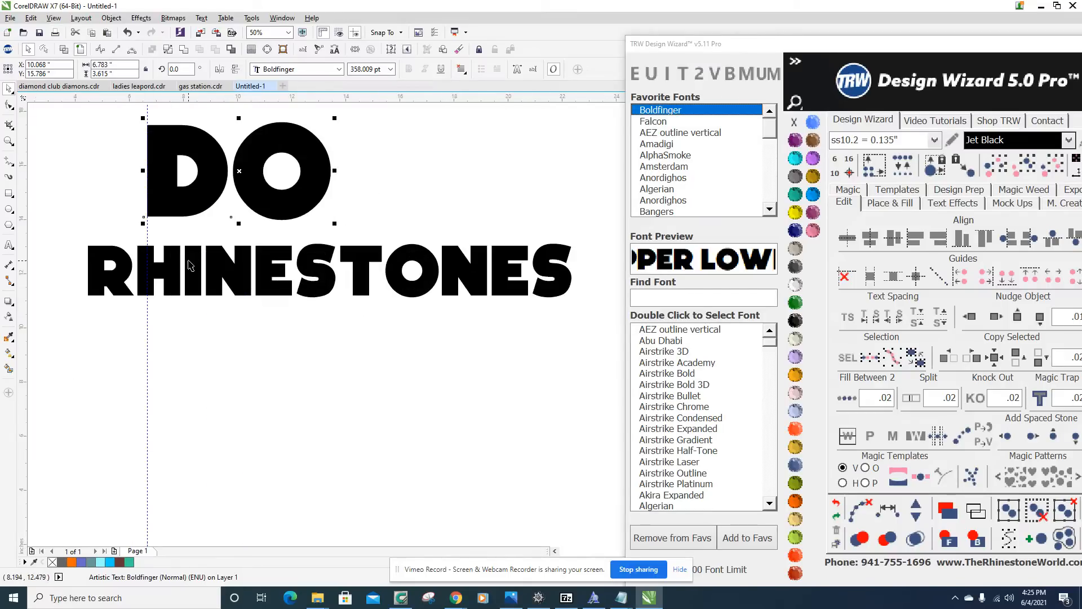
drag(190, 265, 250, 265)
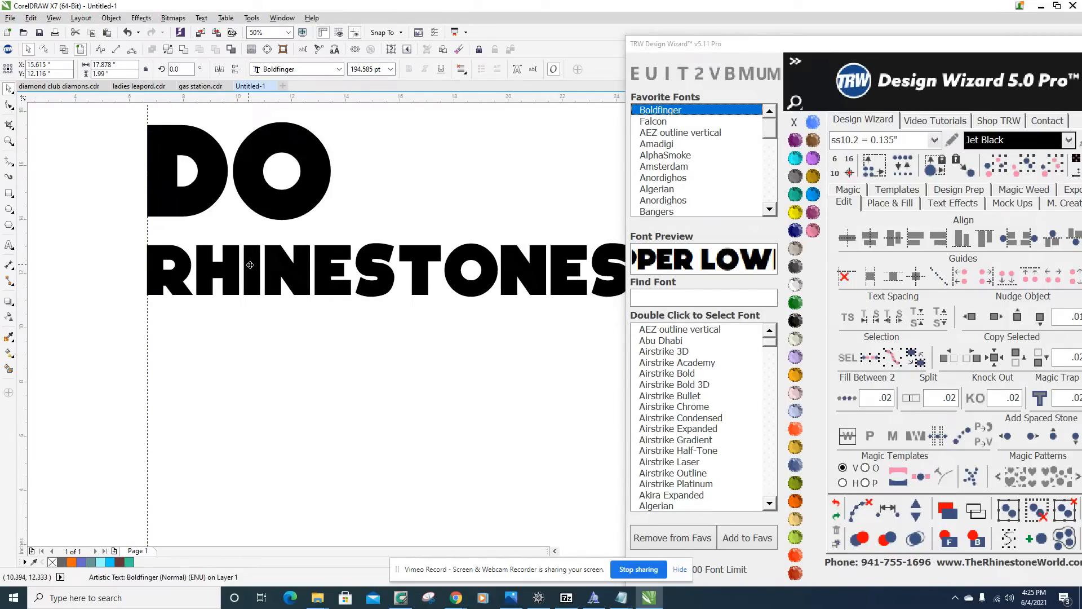
key(shift+F4)
Shift the DO text slightly up along the guideline to about Y 15.85 inches.
scroll(202, 350, up, 1)
click(173, 346)
drag(173, 346, 172, 340)
scroll(130, 357, up, 2)
scroll(114, 414, down, 4)
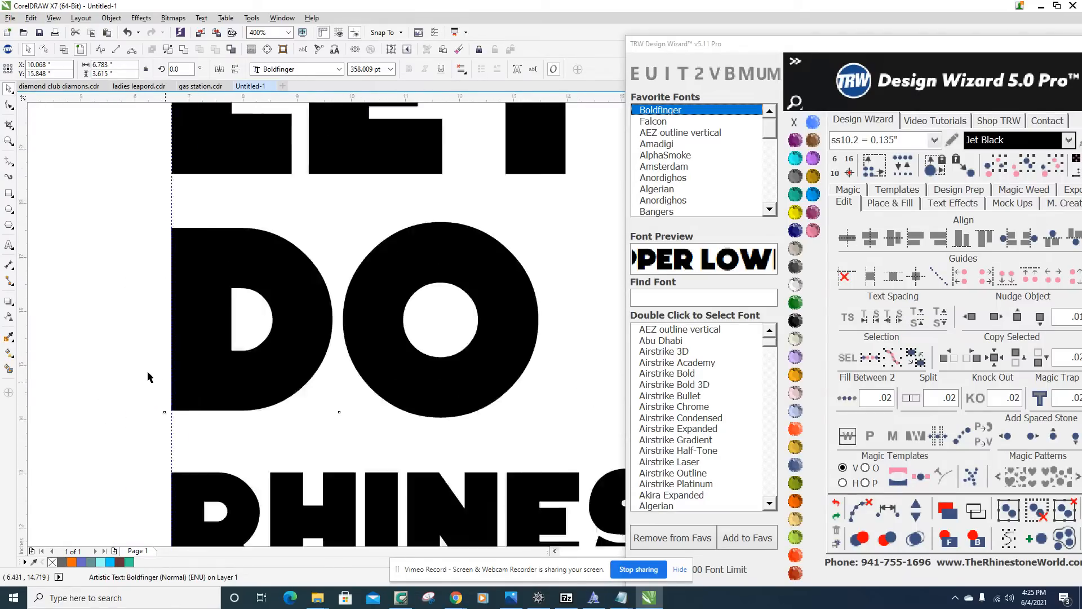
Scale the LET'S curve down proportionally to about 11.55 by 3.40 inches, keeping its lower left corner in place.
drag(69, 255, 298, 360)
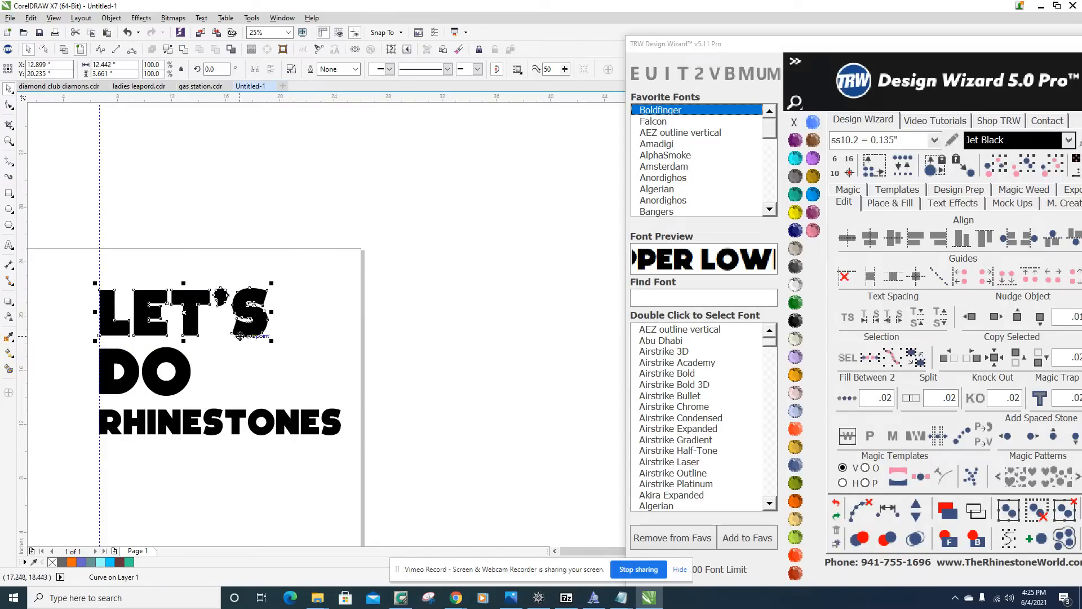
scroll(177, 277, up, 1)
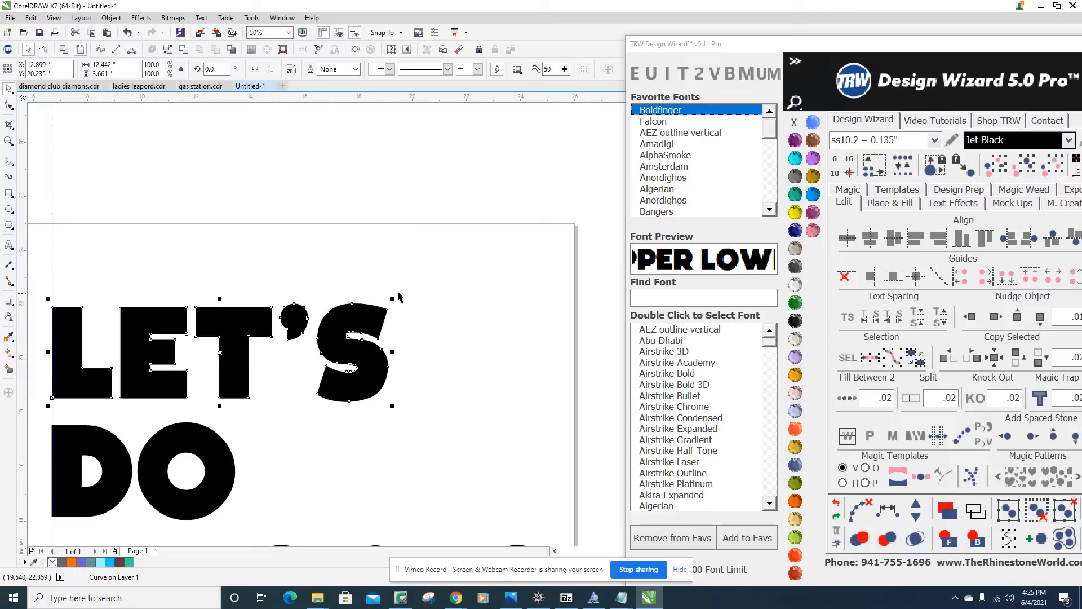
drag(391, 299, 369, 304)
scroll(366, 311, down, 2)
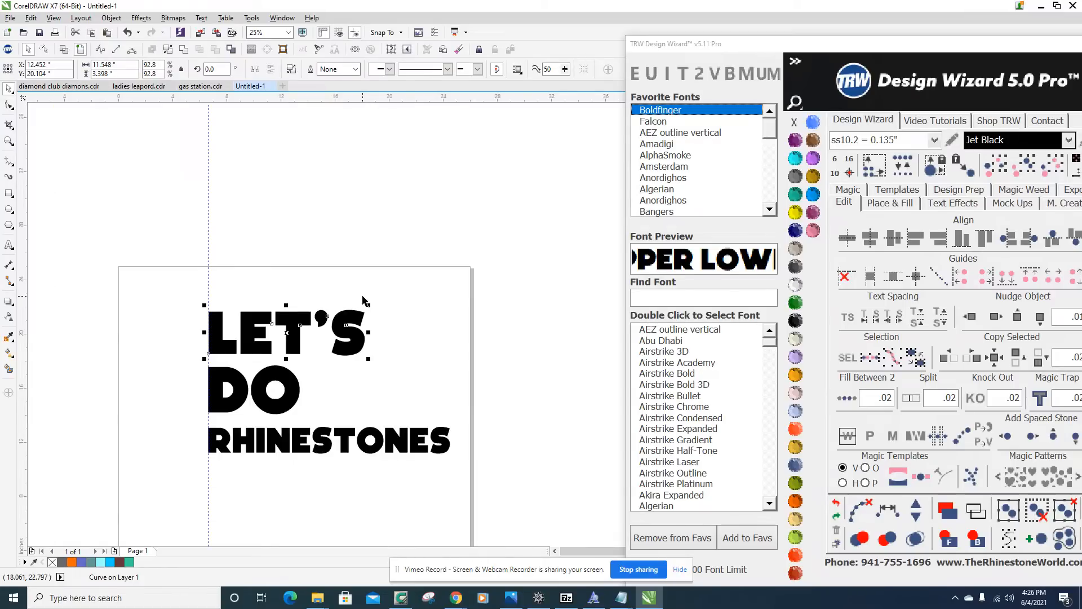
scroll(364, 384, up, 2)
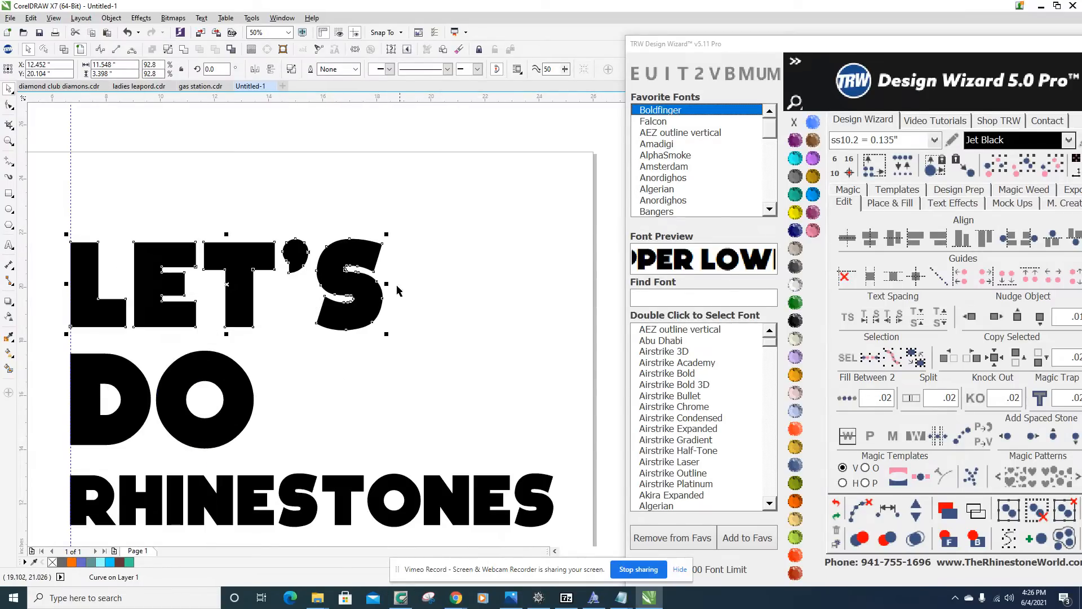
scroll(429, 285, down, 2)
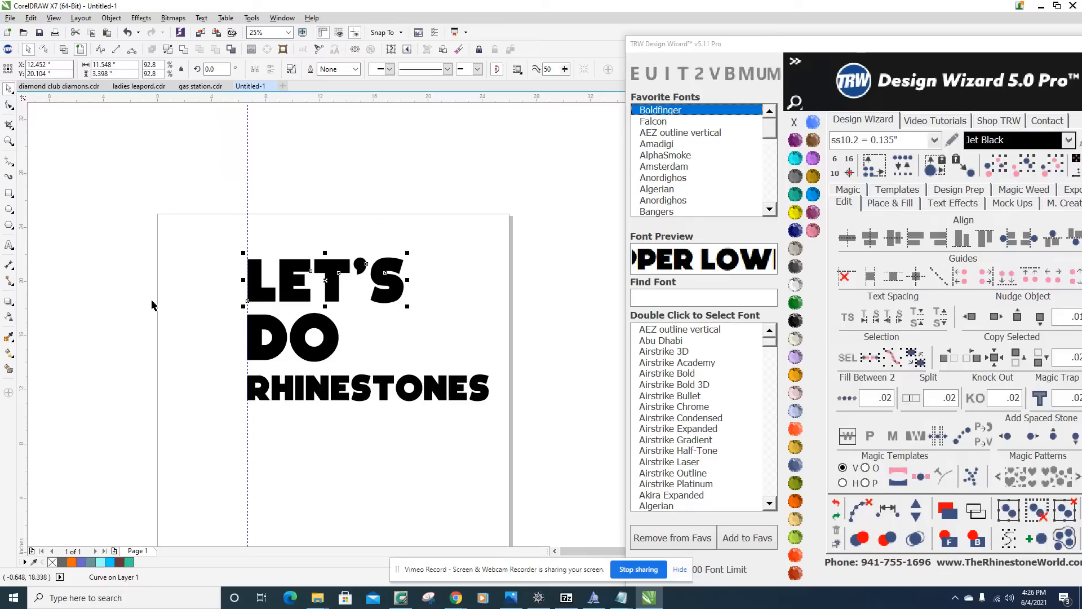
click(116, 314)
Place vertical guidelines at the right edge of the S in LET'S, X 18.216 inches, and near its left side, X 15.957 inches.
drag(26, 349, 404, 270)
scroll(398, 302, up, 5)
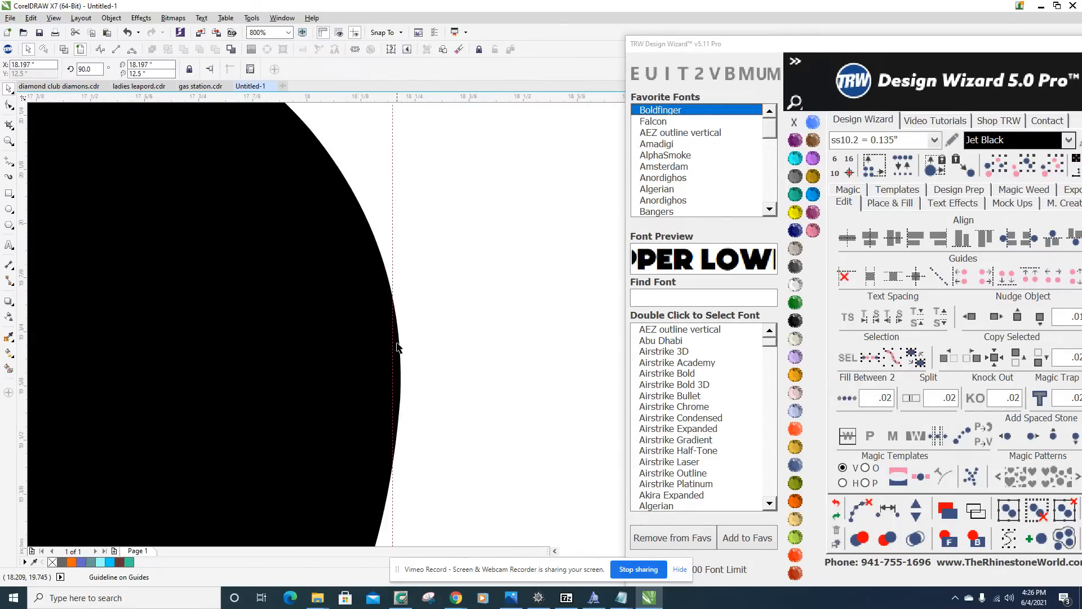
mouse_move(393, 391)
mouse_down()
mouse_move(415, 389)
mouse_move(401, 374)
mouse_up()
scroll(401, 374, down, 4)
scroll(400, 349, up, 5)
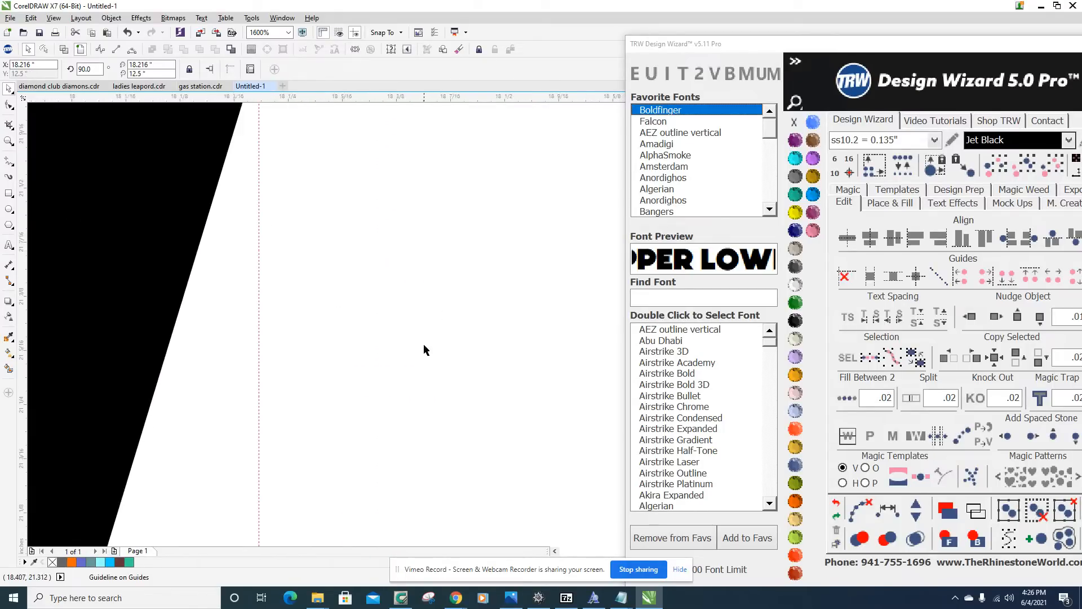
scroll(445, 279, down, 4)
scroll(445, 278, up, 2)
scroll(431, 252, down, 2)
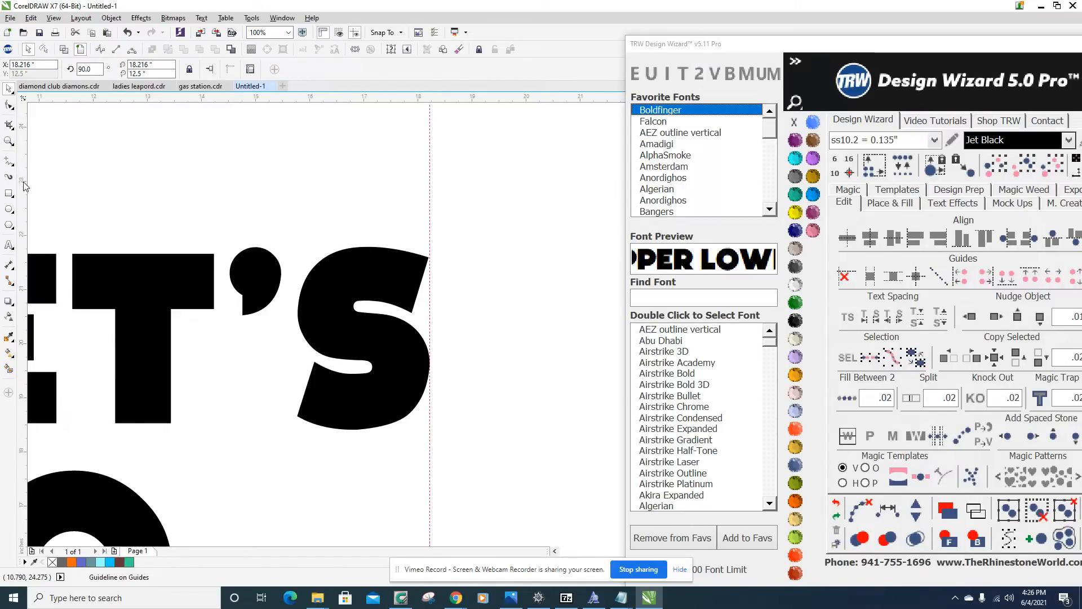
drag(23, 181, 312, 224)
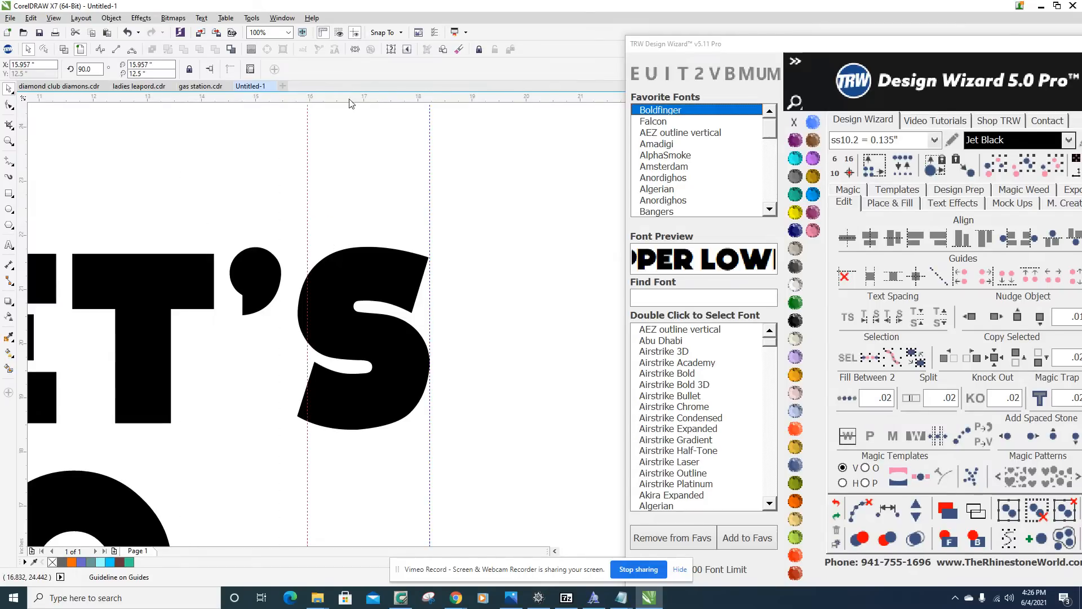
Place a horizontal guideline along the top of LET'S at about Y 21.75 inches.
drag(353, 232, 343, 249)
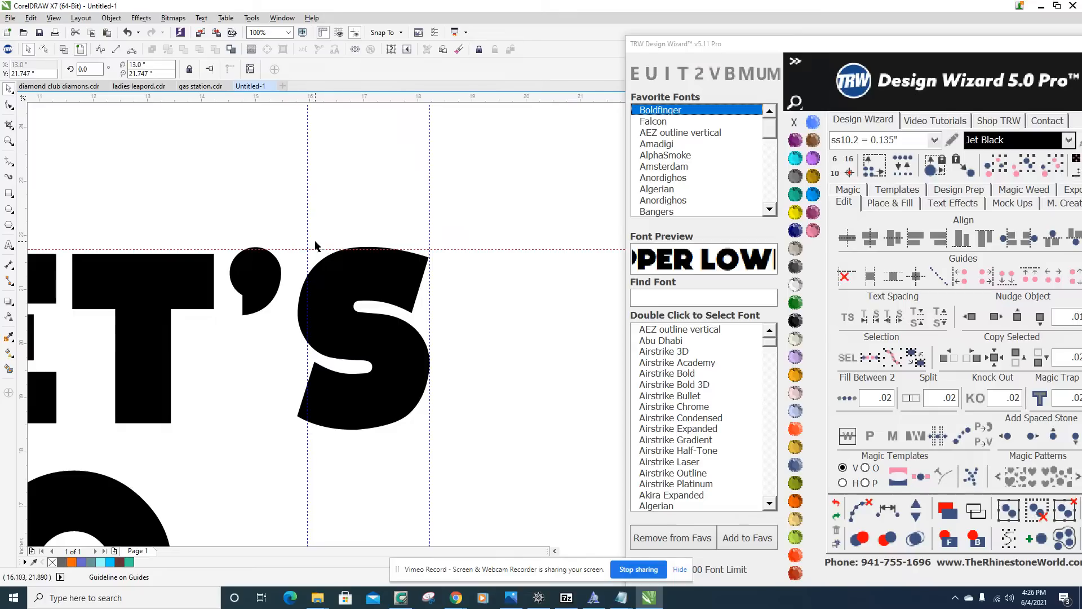
scroll(502, 329, down, 3)
scroll(512, 339, up, 2)
scroll(186, 352, up, 2)
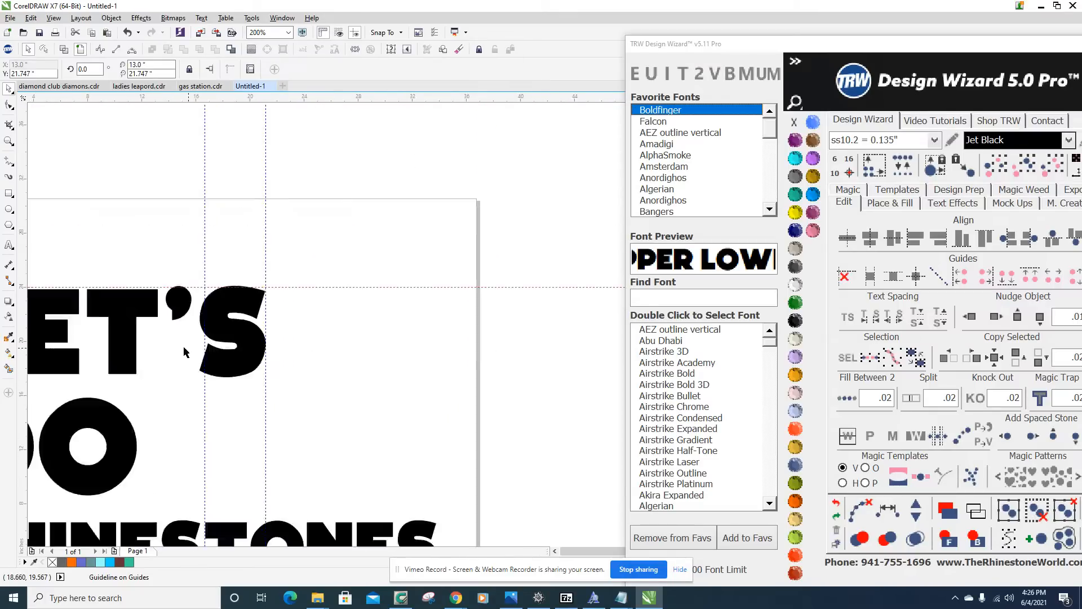
scroll(186, 352, down, 2)
scroll(339, 286, up, 1)
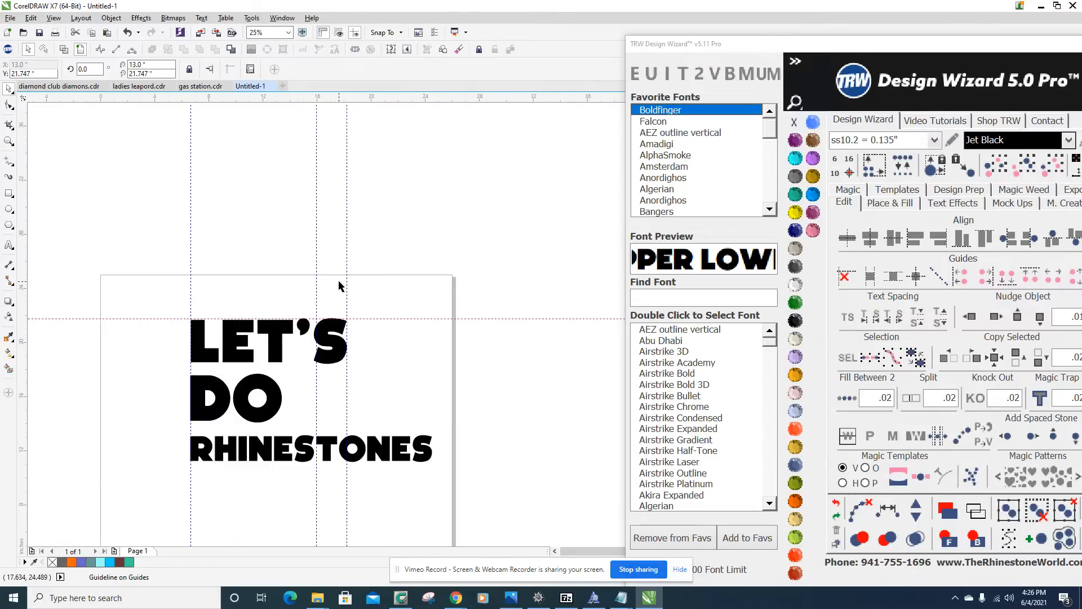
Delete the two vertical guidelines on either side of the S in LET'S.
scroll(338, 286, up, 2)
click(249, 277)
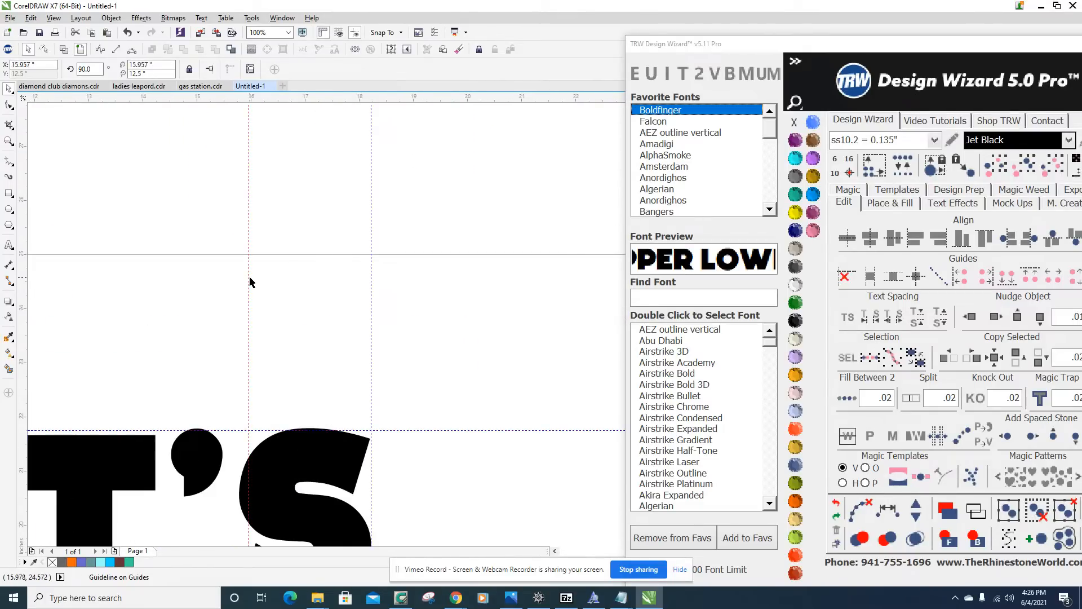
key(Delete)
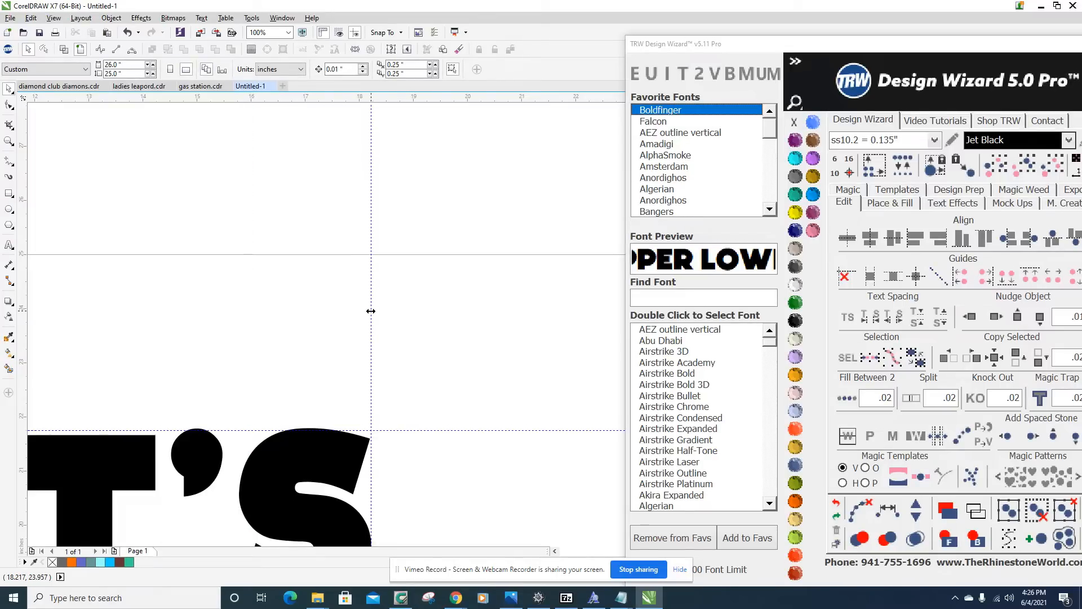
click(370, 311)
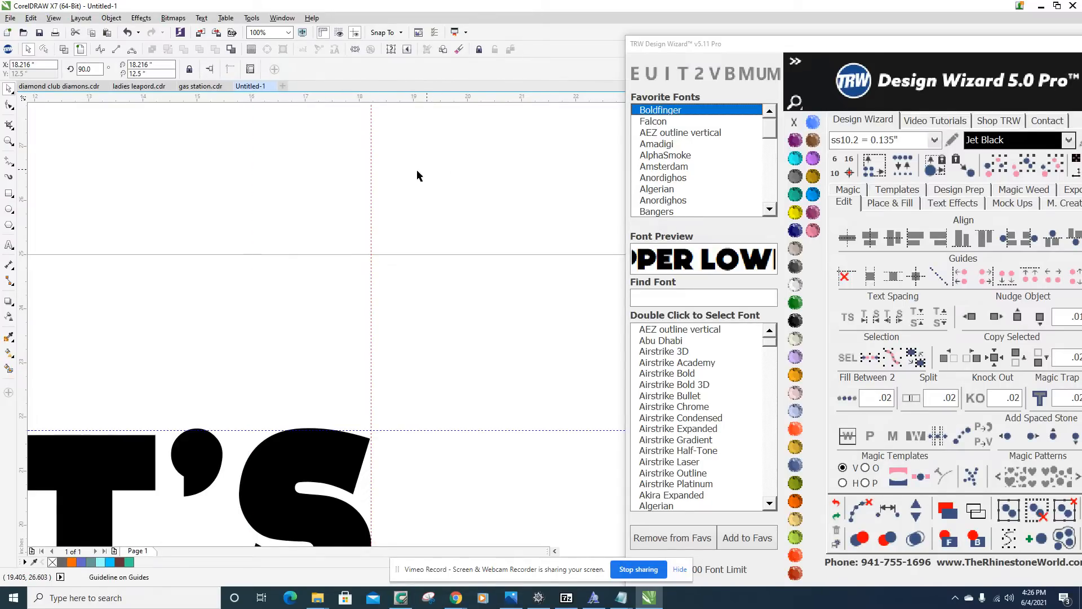
scroll(435, 172, down, 3)
scroll(319, 386, up, 2)
key(Delete)
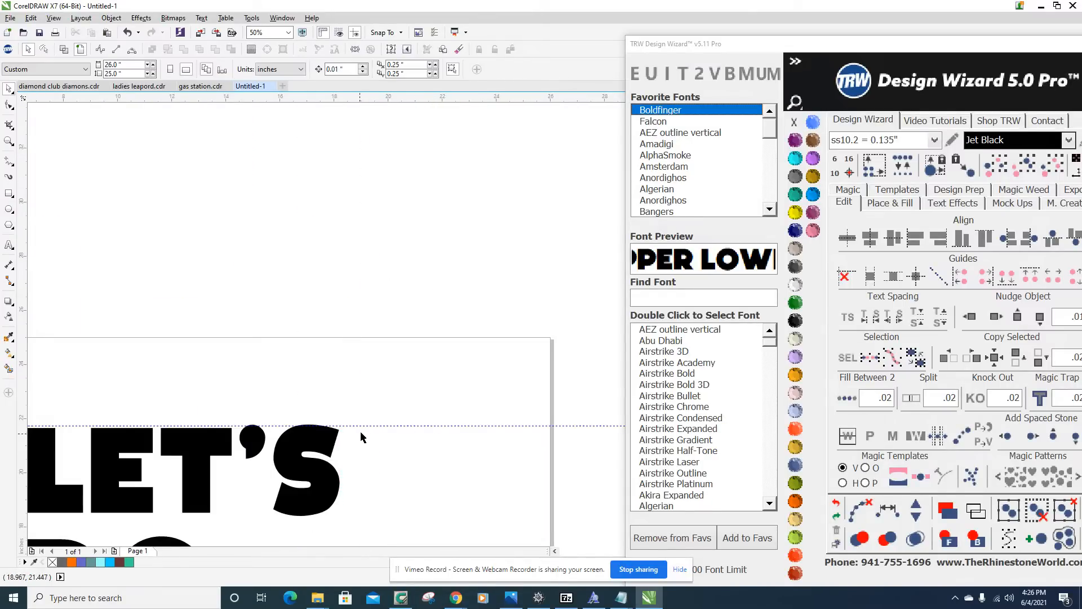
Delete the horizontal guideline along the top of LET'S and the vertical guideline at the words' left edge.
click(368, 425)
key(Delete)
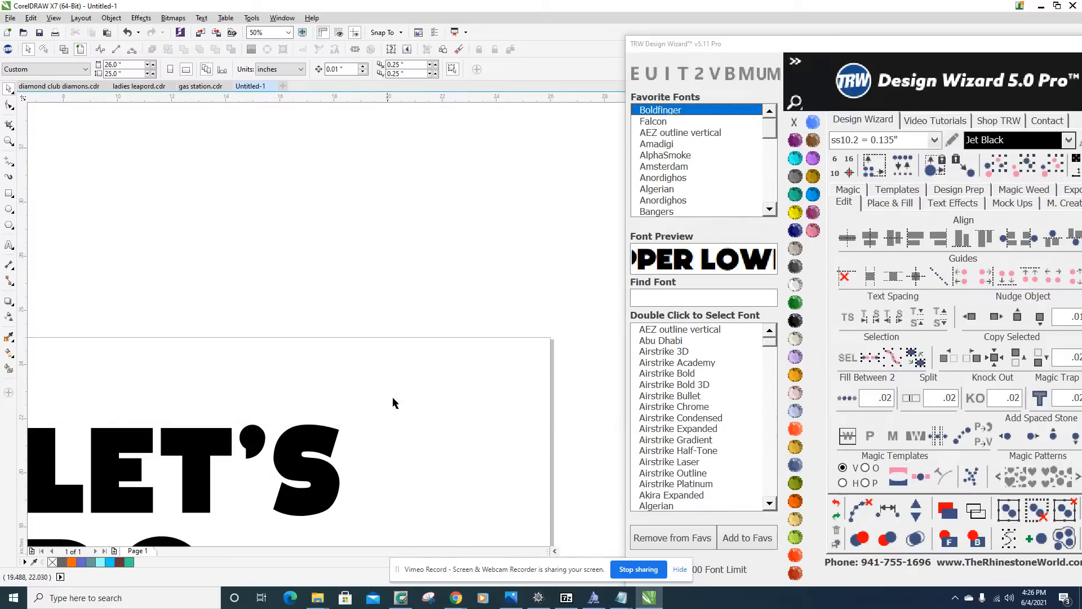
scroll(398, 387, down, 2)
scroll(315, 389, up, 2)
click(289, 273)
key(Delete)
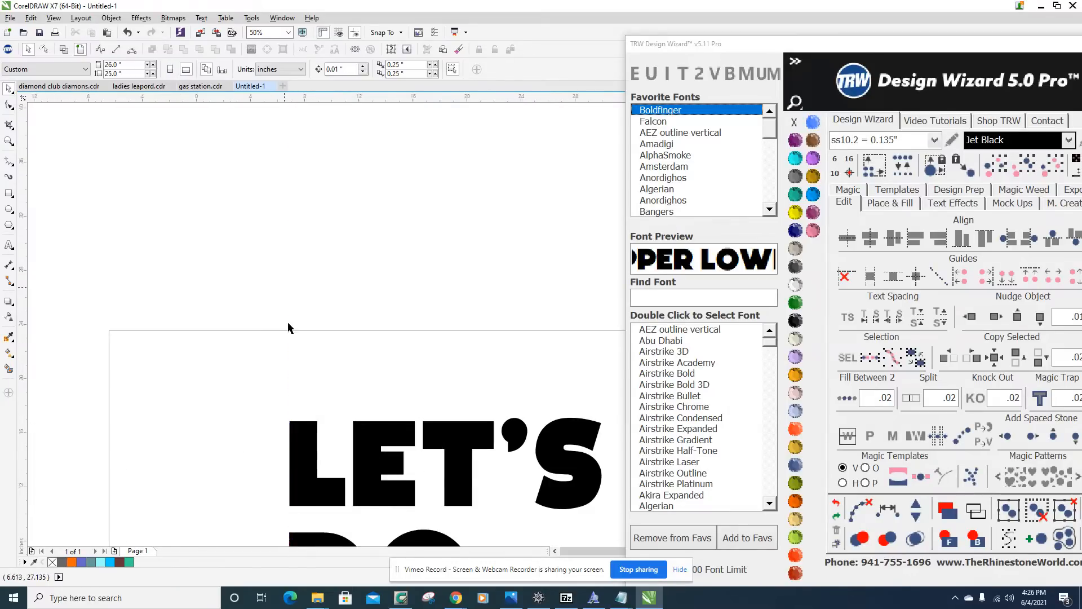
scroll(285, 310, down, 2)
scroll(430, 404, up, 1)
scroll(377, 326, up, 1)
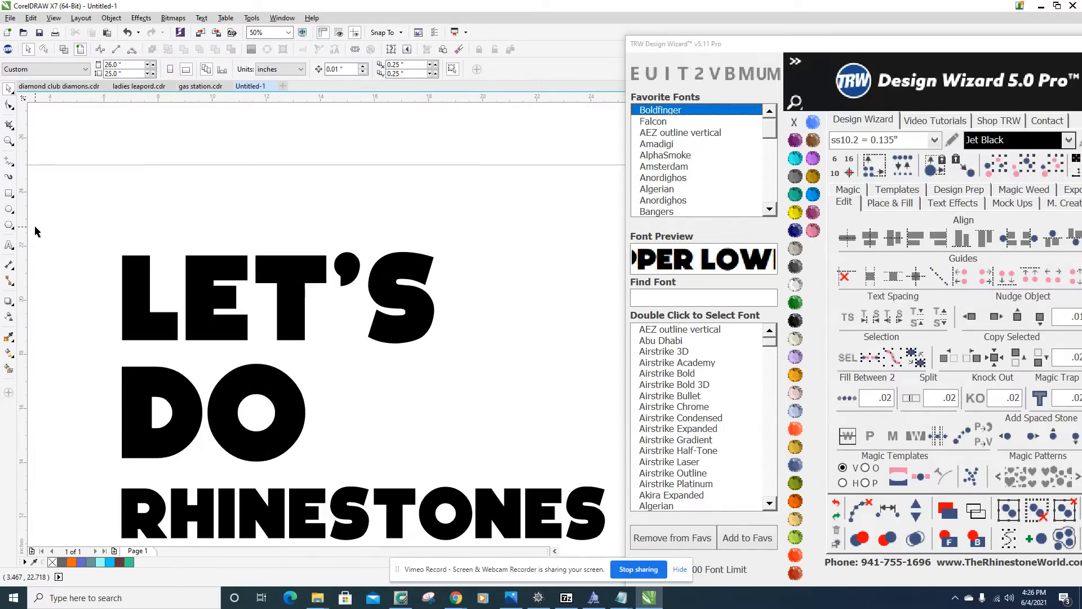
drag(63, 227, 478, 381)
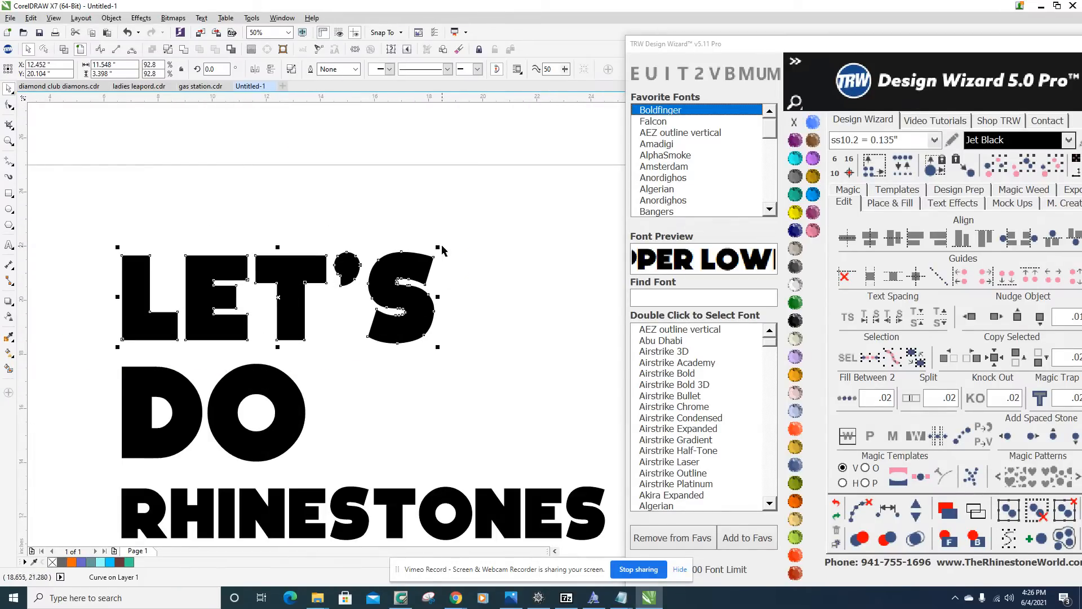
scroll(330, 222, down, 3)
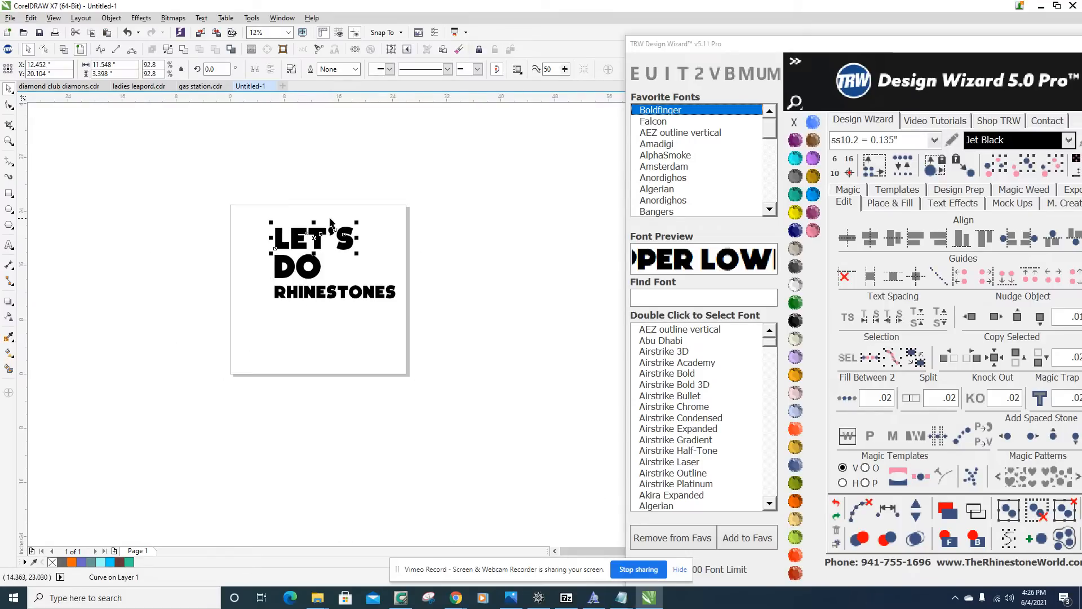
click(349, 209)
scroll(405, 314, up, 3)
scroll(404, 310, down, 1)
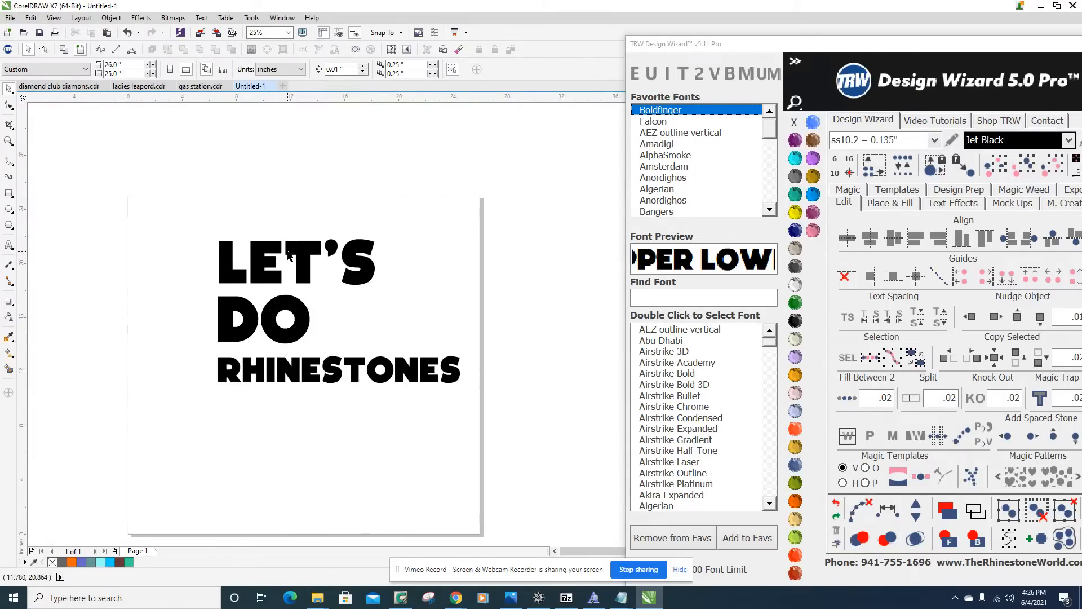
Place vertical guidelines at the left edge of the words and at the right edge of LET'S, X 18.216 inches.
scroll(288, 255, up, 1)
drag(24, 352, 149, 333)
drag(23, 342, 461, 361)
scroll(459, 363, up, 3)
scroll(451, 355, down, 2)
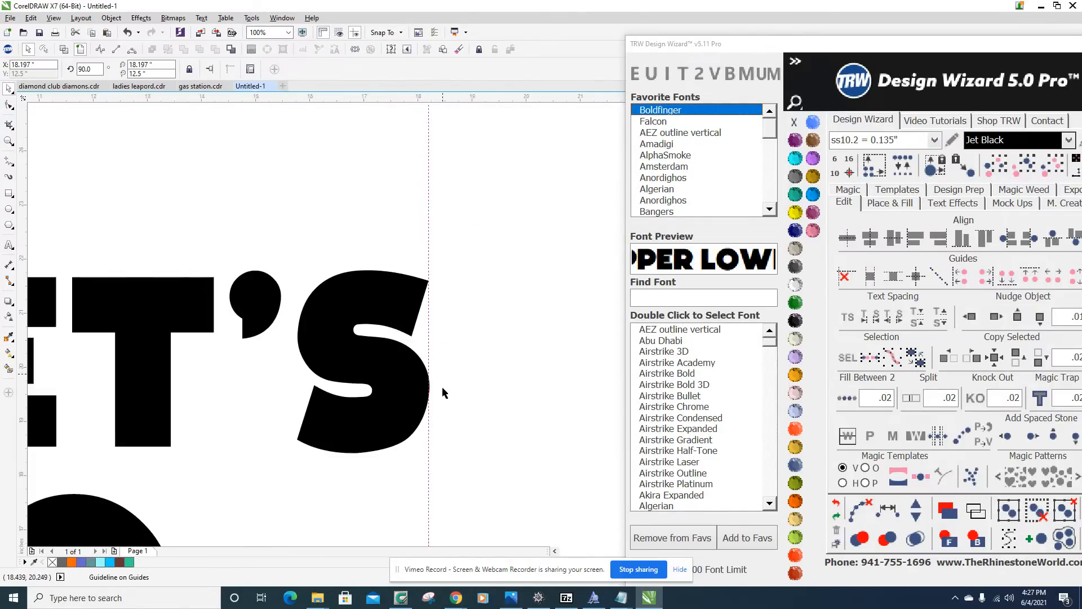
scroll(399, 408, up, 2)
scroll(376, 313, up, 1)
mouse_move(380, 333)
mouse_down()
mouse_move(398, 341)
mouse_move(390, 346)
mouse_up()
scroll(405, 330, down, 5)
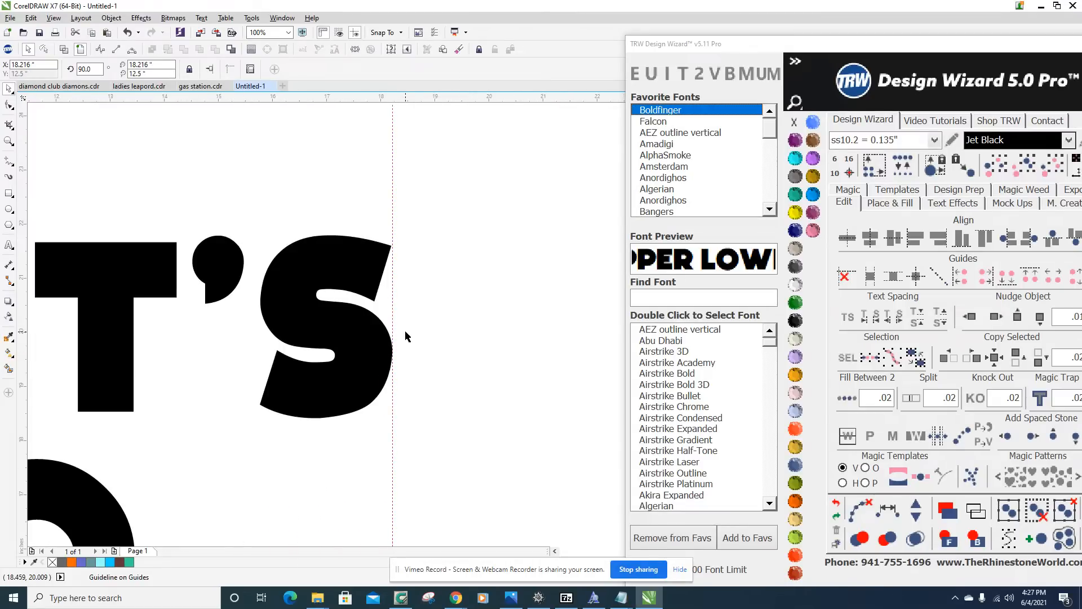
scroll(373, 325, up, 1)
scroll(373, 325, down, 1)
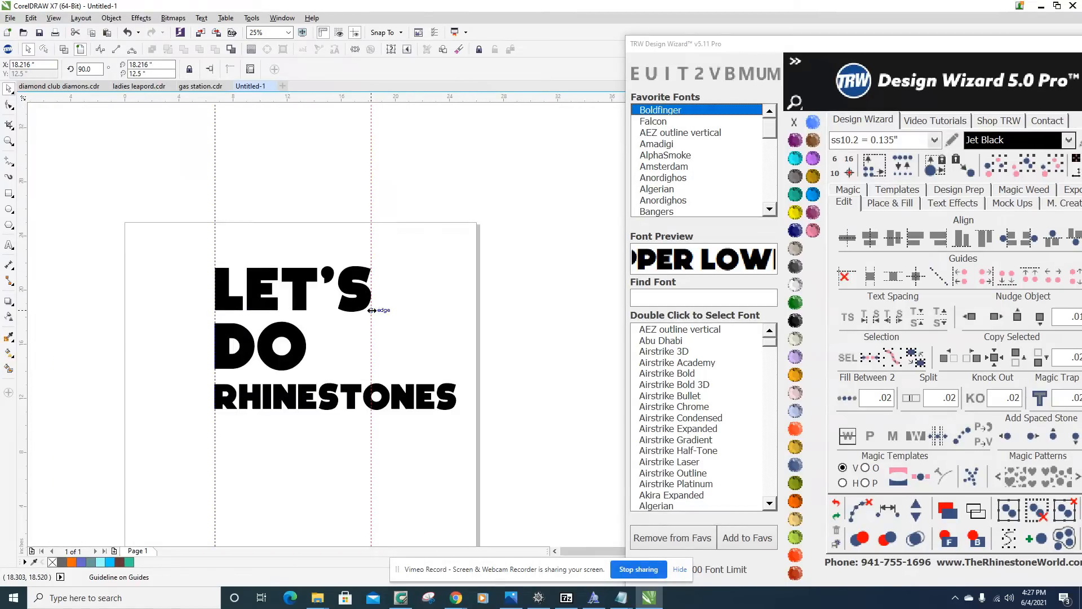
Break the RHINESTONES text into two lines, RHINE above STONES.
double_click(329, 396)
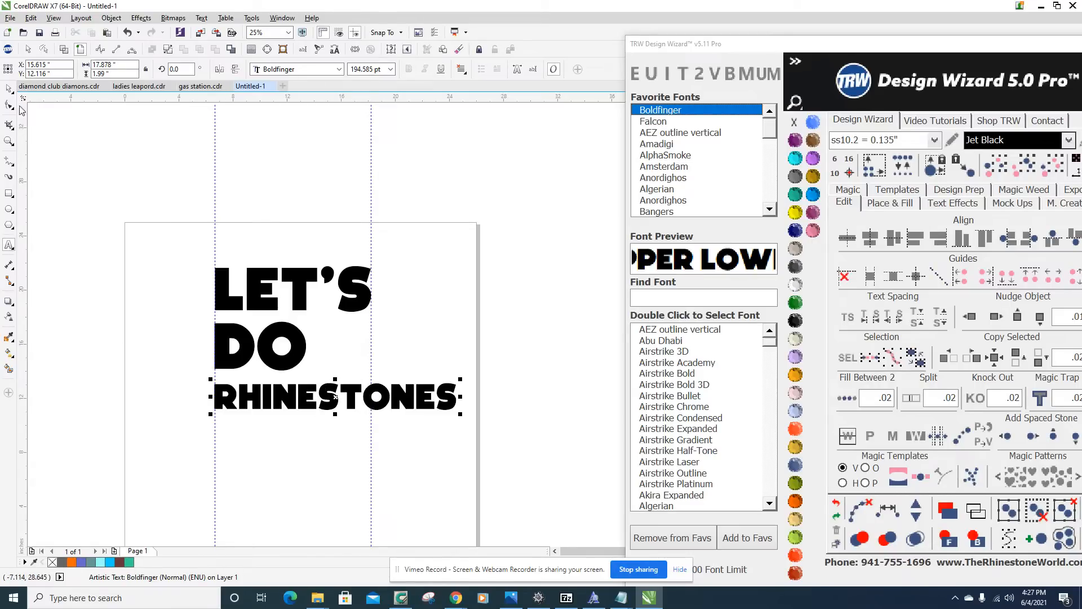
click(10, 88)
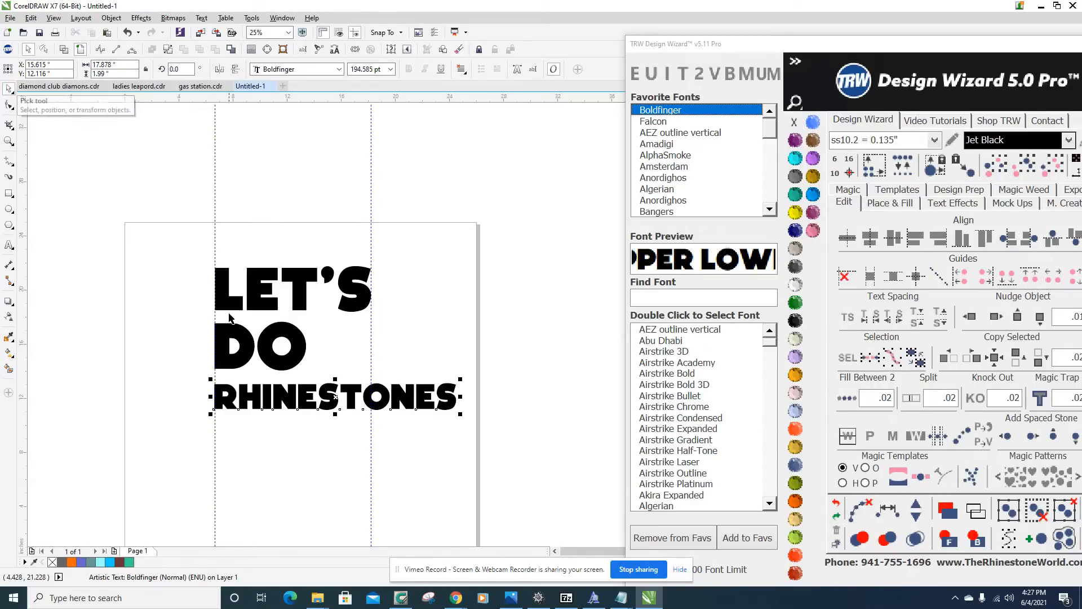
double_click(349, 395)
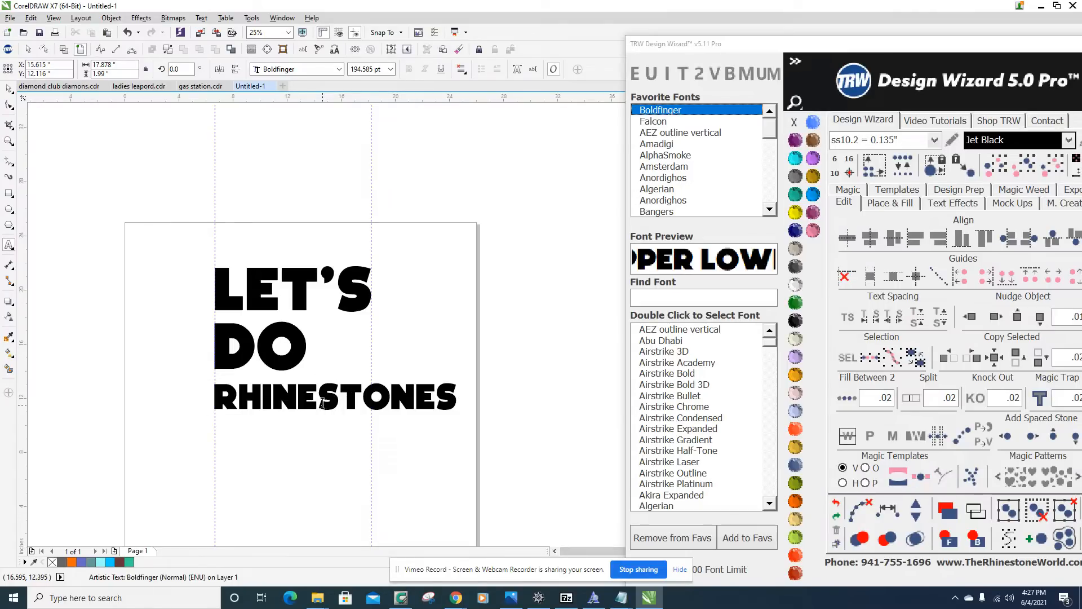
key(Return)
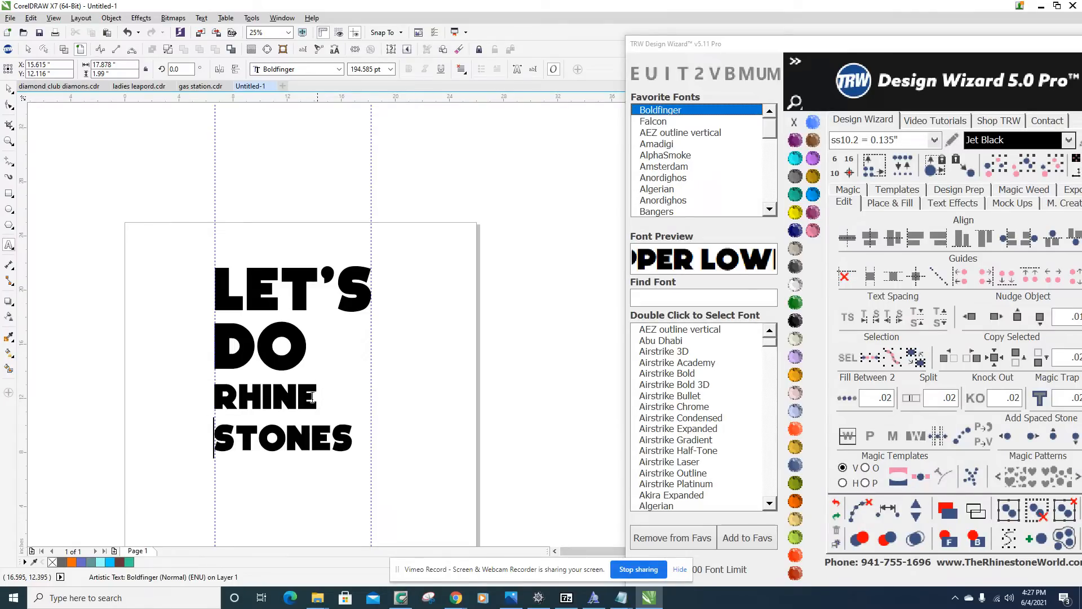
Open the RHINE STONES text's object properties, move the Design Wizard window clear of them, and set the paragraph alignment to center.
drag(978, 50, 869, 40)
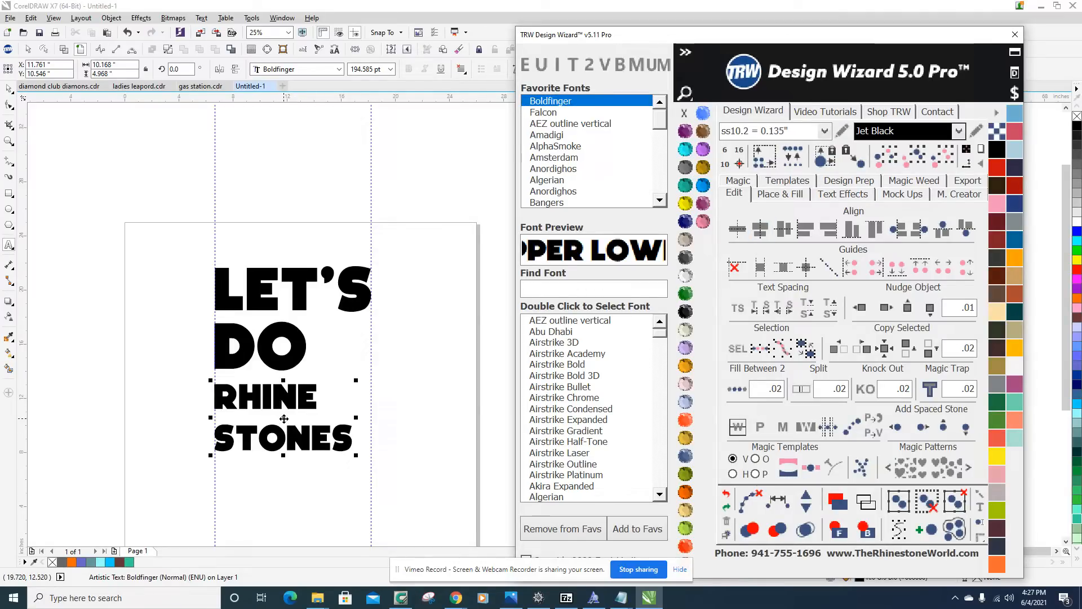
drag(215, 395, 354, 448)
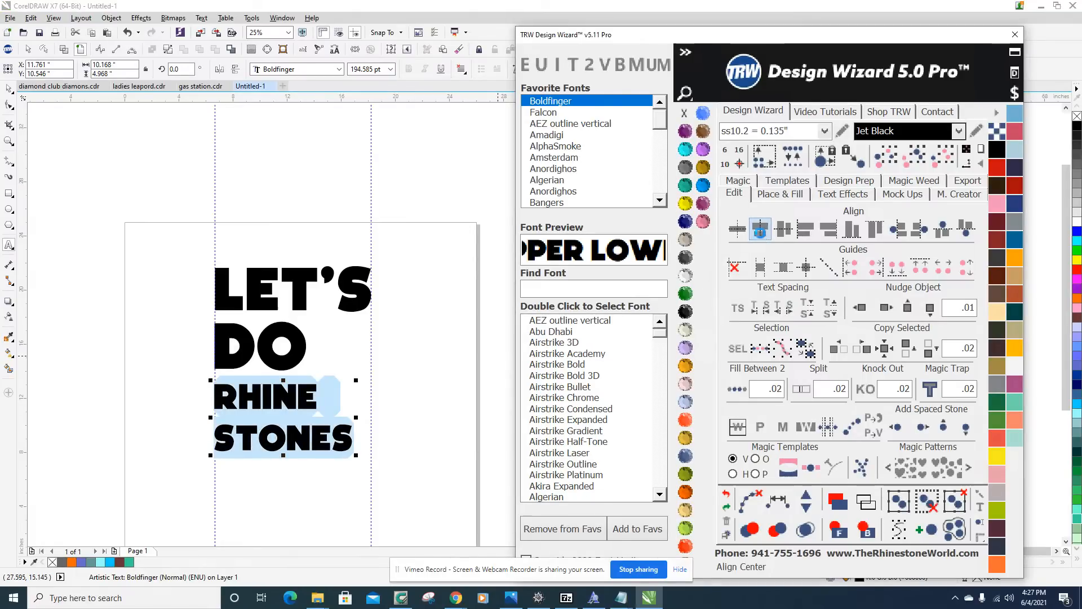
click(9, 88)
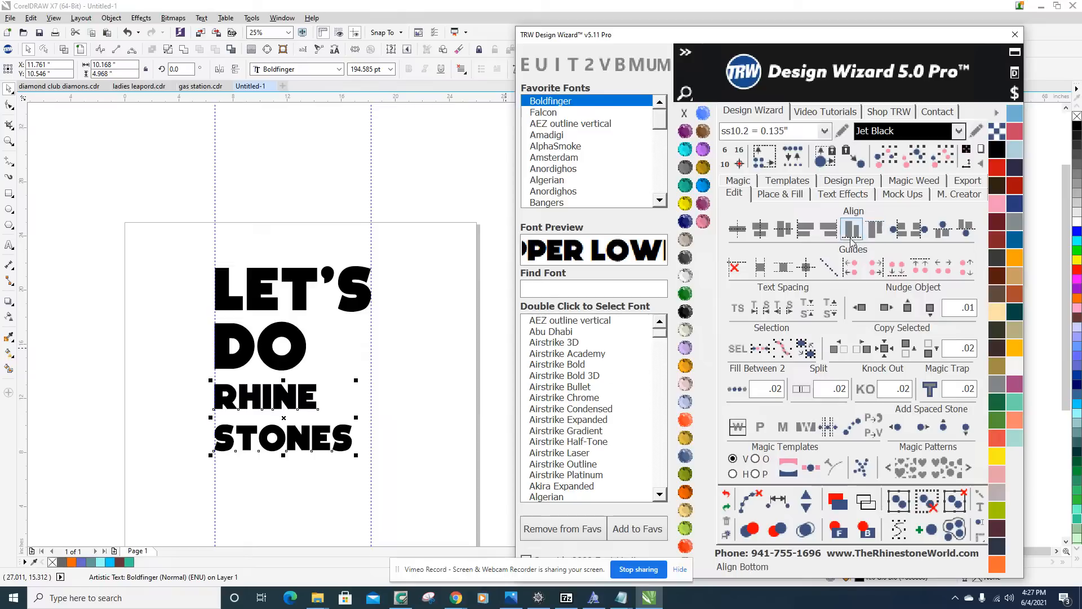
drag(931, 33, 925, 109)
right_click(297, 391)
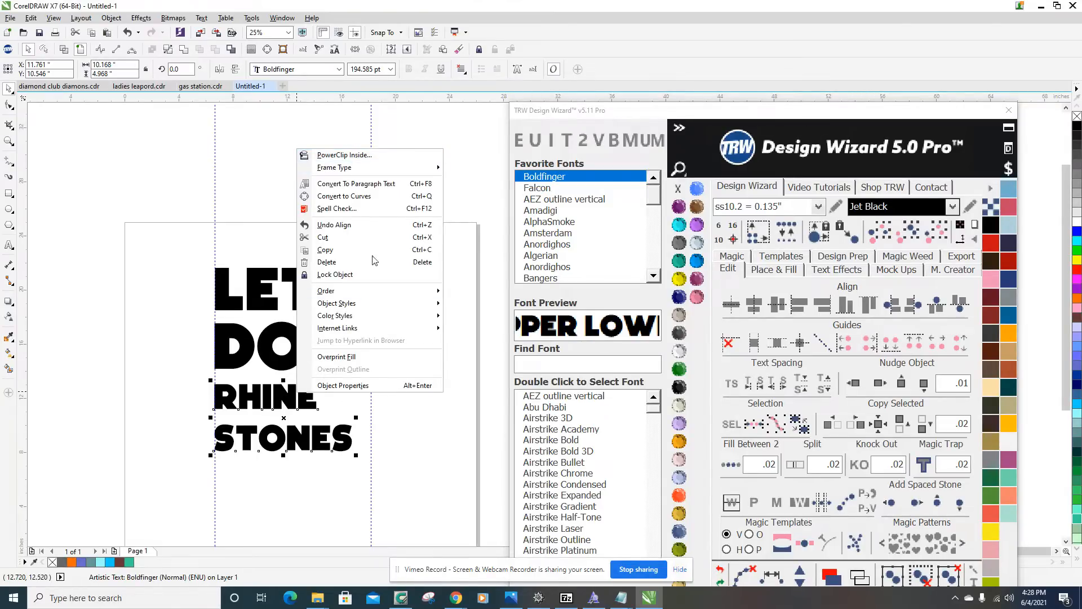
click(356, 388)
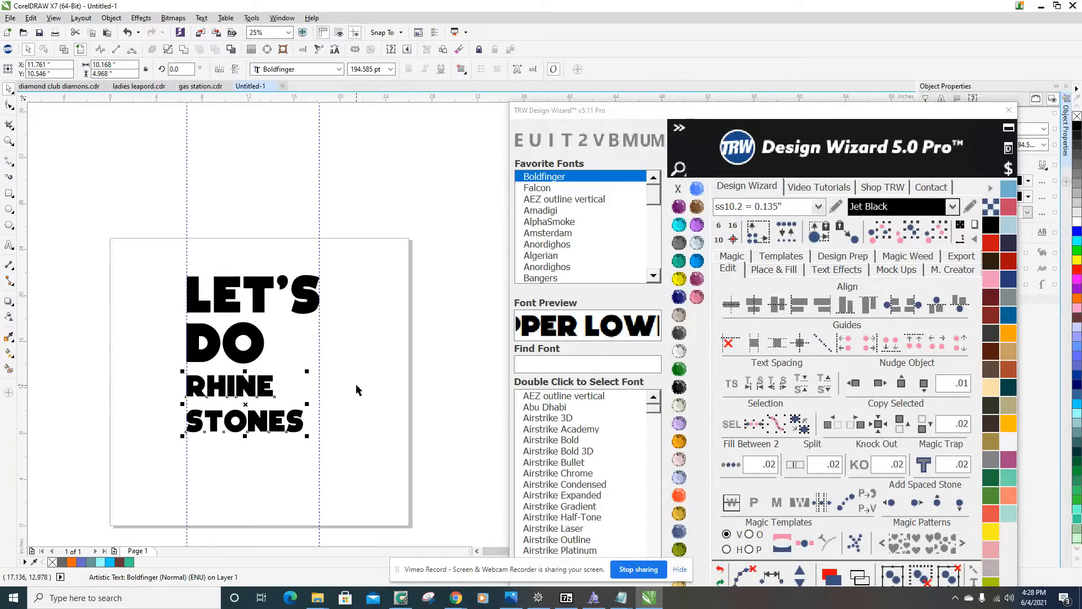
drag(836, 118, 724, 418)
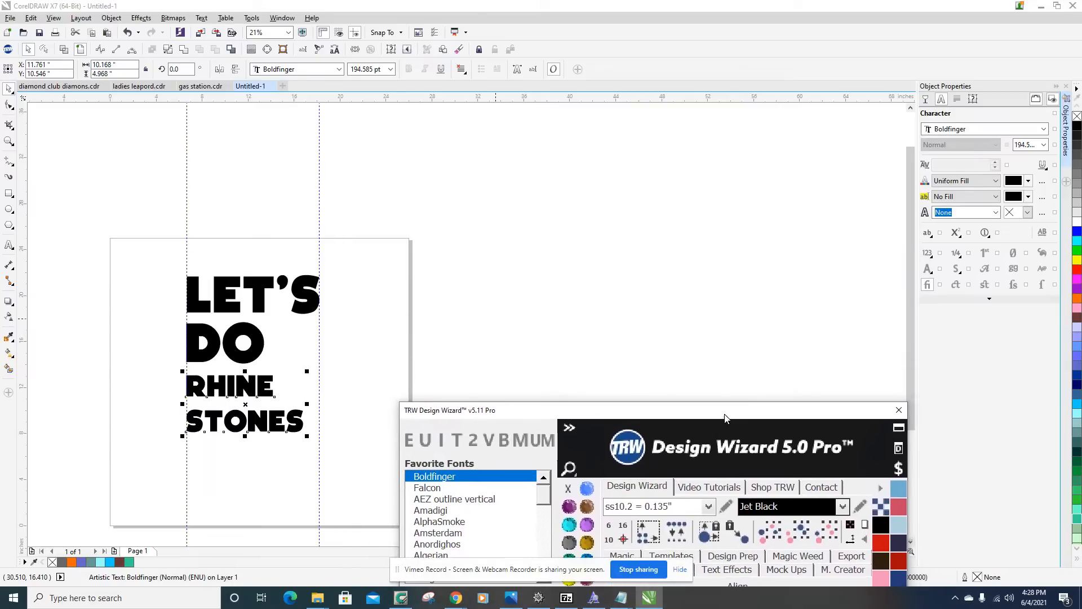
click(956, 100)
click(965, 129)
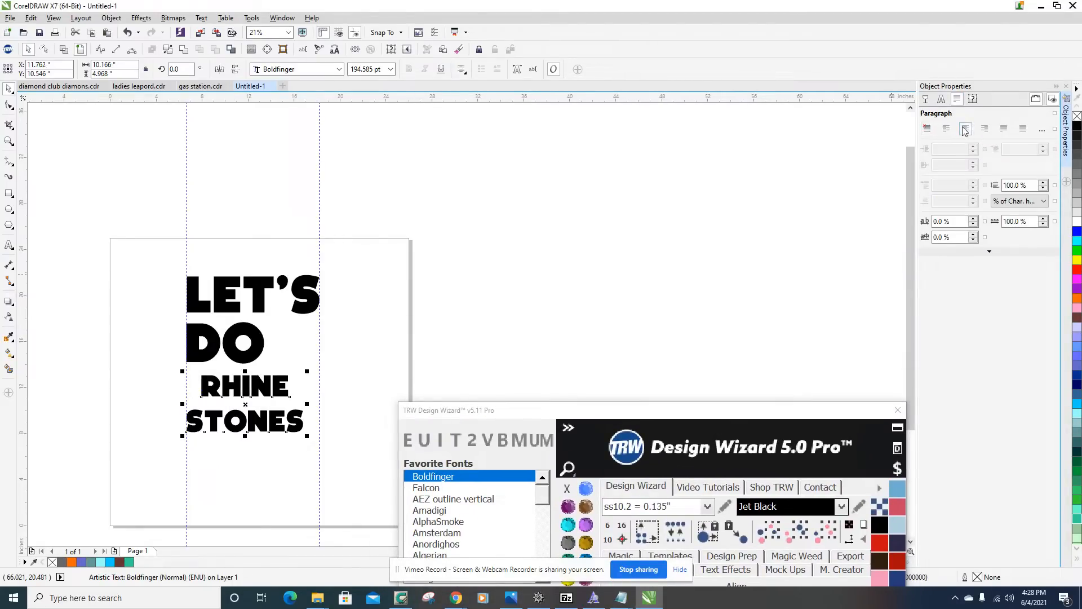
Scale the RHINE STONES text up proportionally to about 11.54 by 5.64 inches so STONES spans the two vertical guidelines.
click(355, 375)
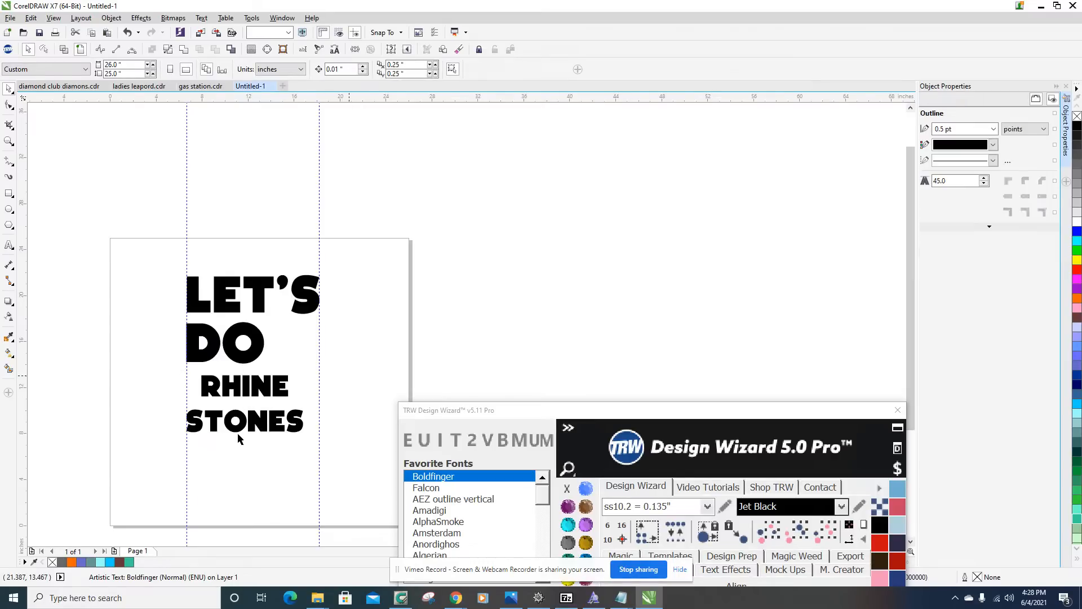
scroll(237, 434, up, 2)
scroll(242, 425, down, 1)
scroll(192, 430, up, 1)
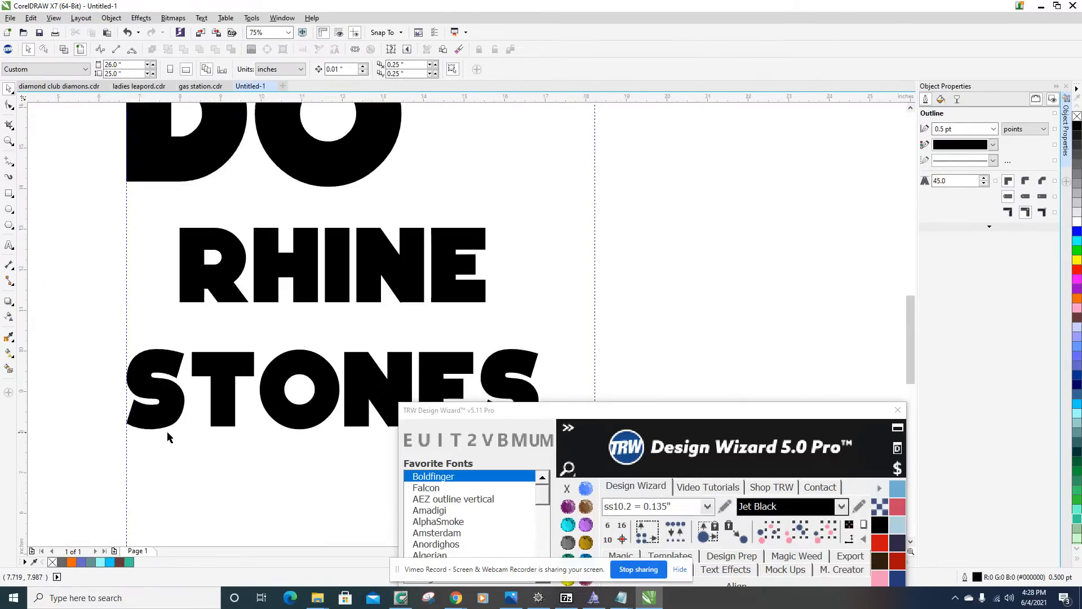
scroll(168, 431, down, 1)
click(259, 402)
scroll(259, 402, down, 1)
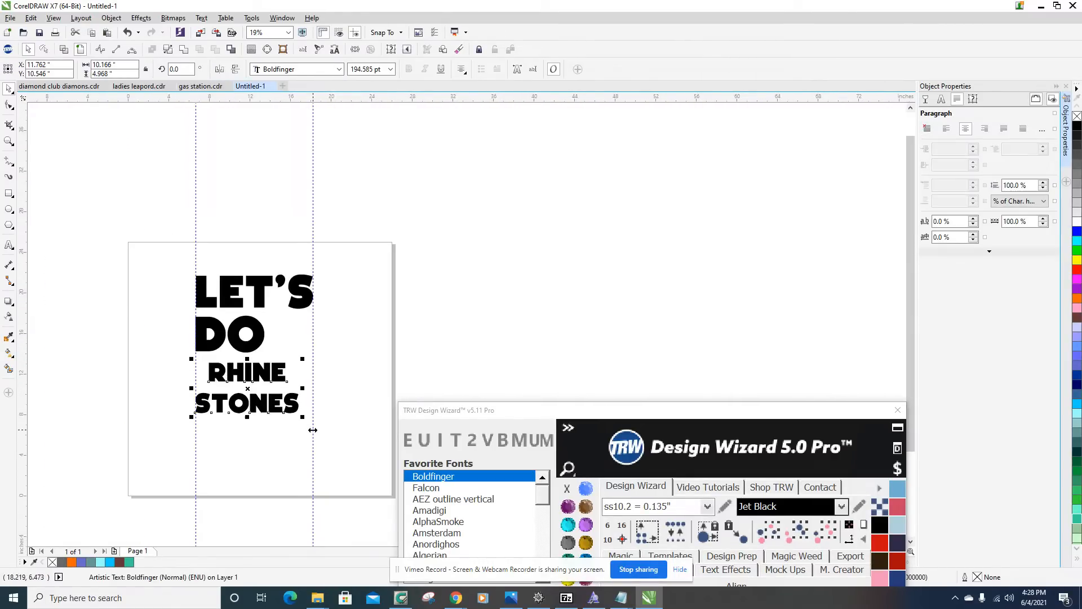
scroll(313, 430, up, 2)
drag(291, 400, 319, 437)
scroll(324, 443, down, 2)
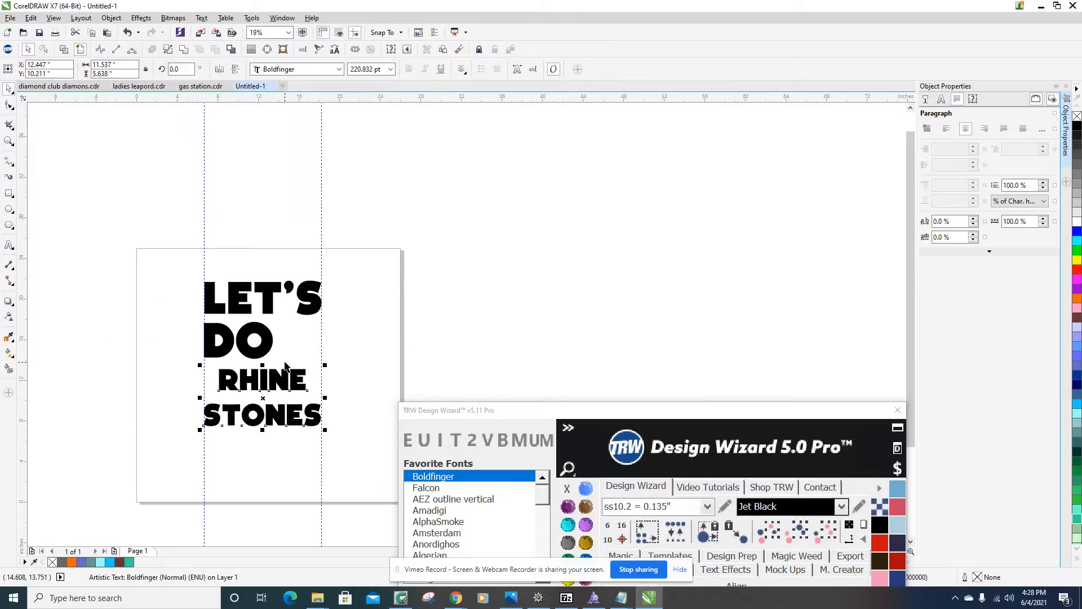
Move DO to the middle between the guidelines and center-align LET'S, DO and RHINE STONES on a common vertical axis.
click(262, 334)
scroll(221, 340, up, 2)
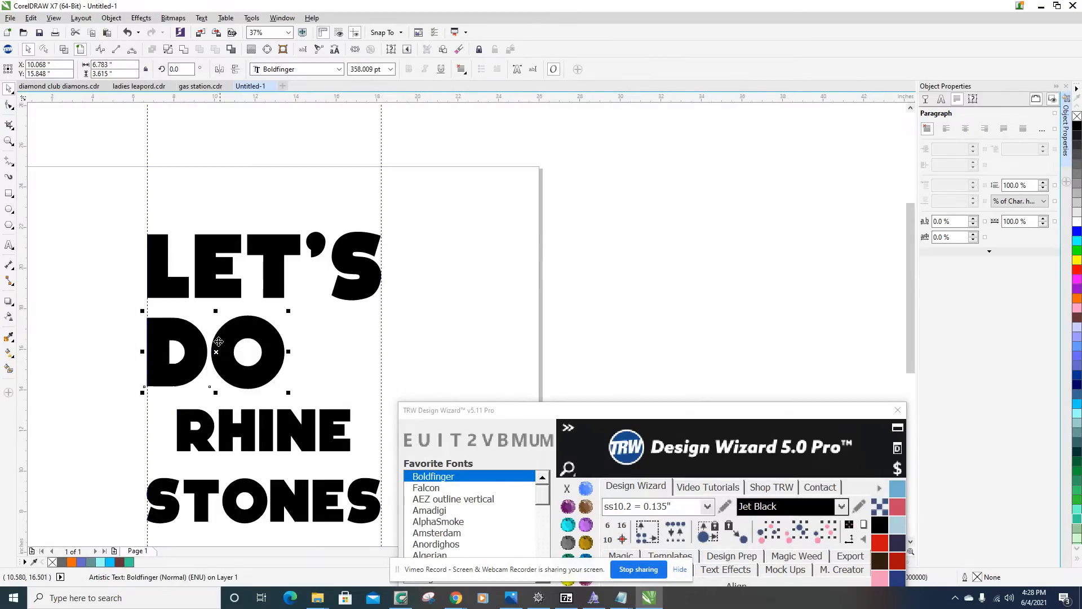
drag(218, 350, 275, 350)
scroll(294, 356, down, 2)
click(239, 341)
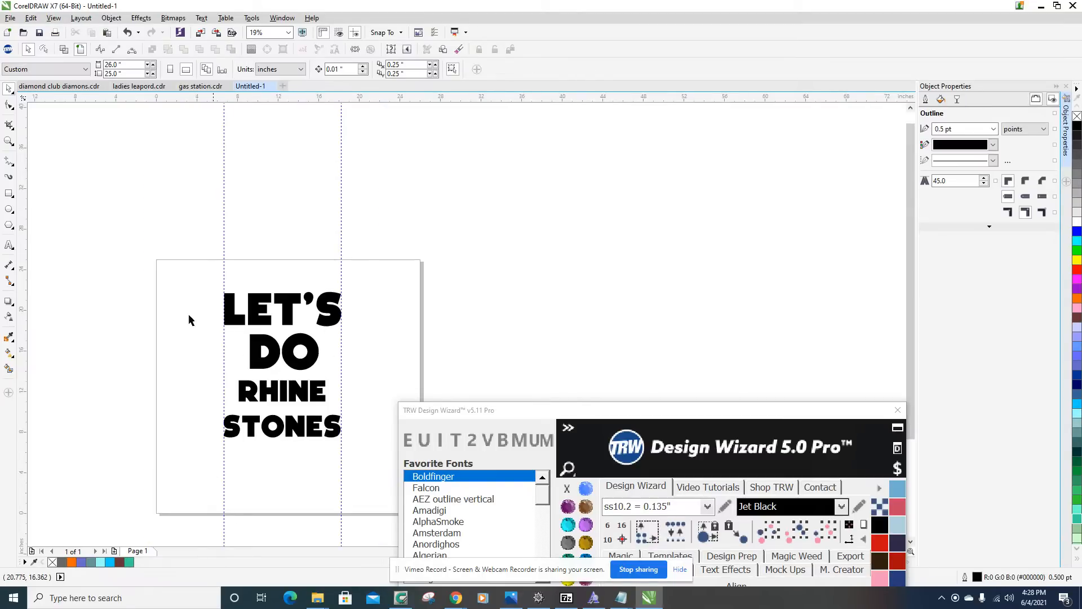
drag(179, 273, 370, 454)
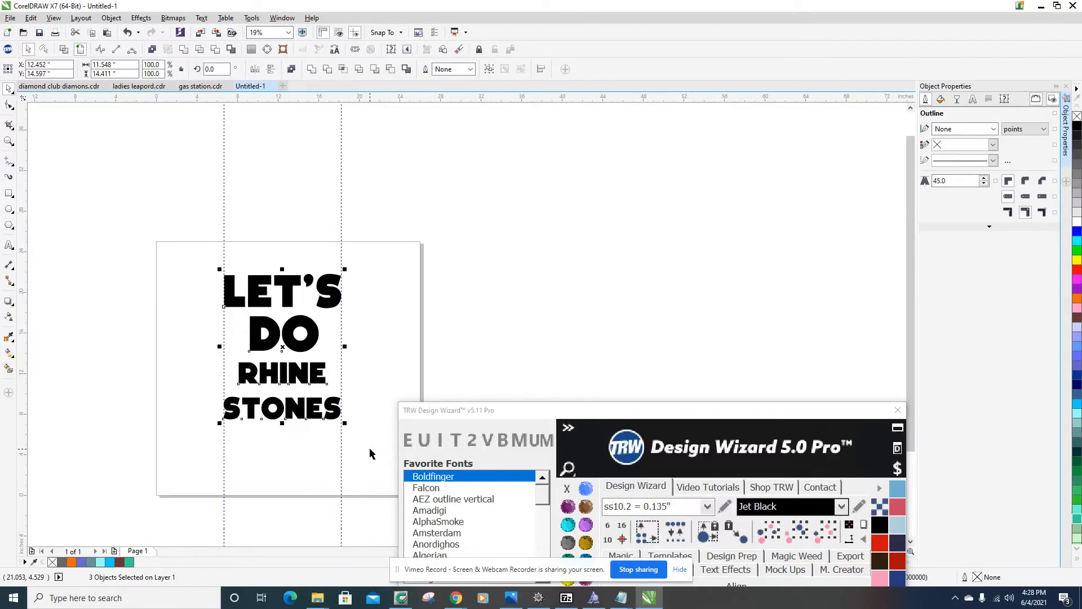
key(c)
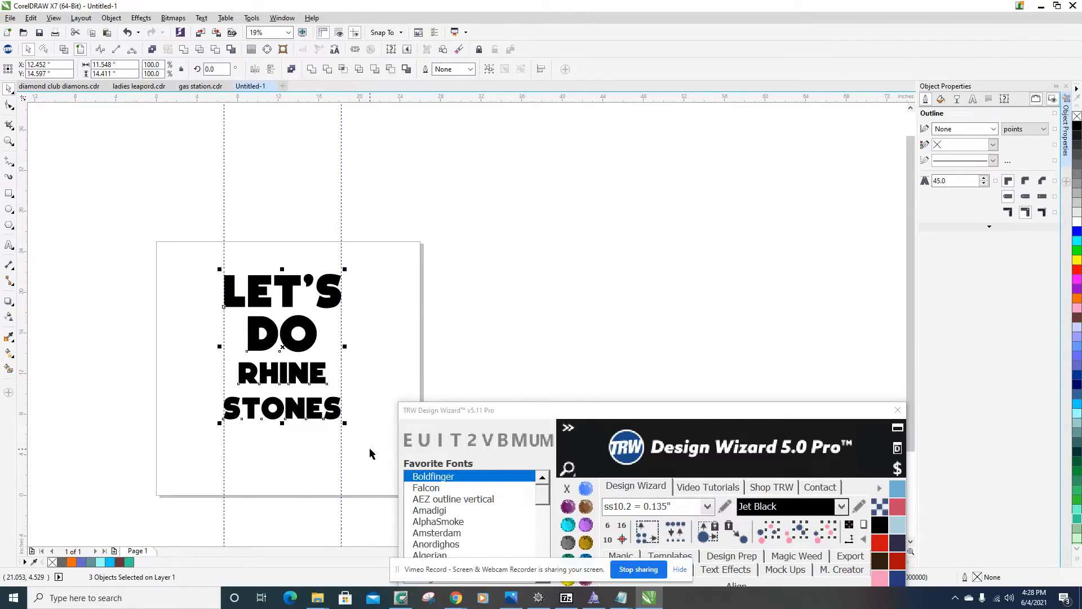
click(377, 333)
Draw a spacer rectangle about 2.375 by 1.792 inches from the left guideline to the left edge of the D in DO.
scroll(327, 339, up, 2)
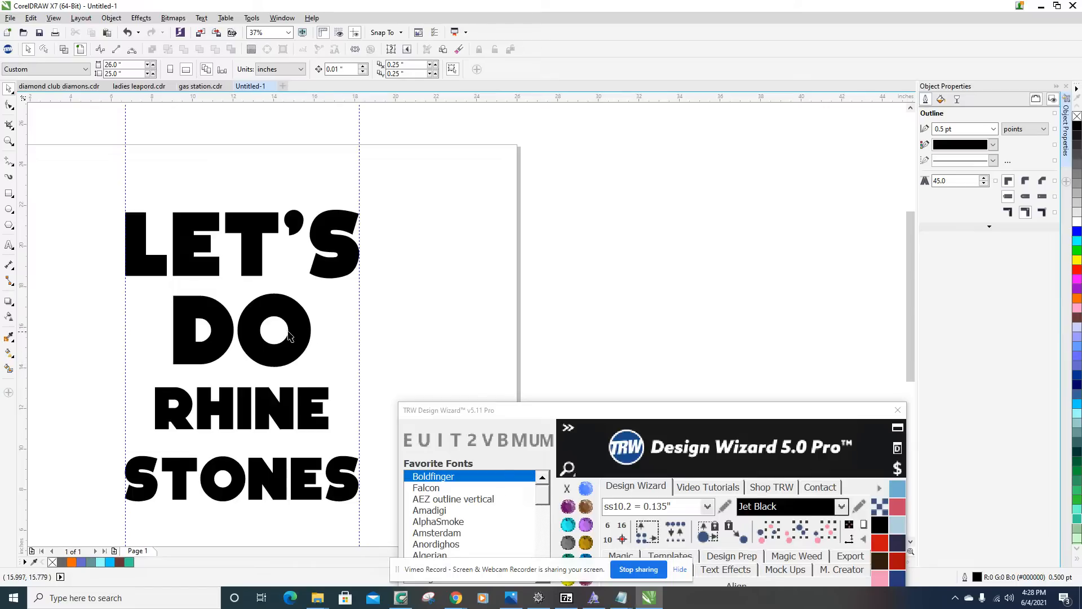
click(9, 194)
scroll(136, 336, up, 2)
drag(113, 279, 212, 352)
click(9, 88)
scroll(78, 245, down, 3)
scroll(90, 264, up, 1)
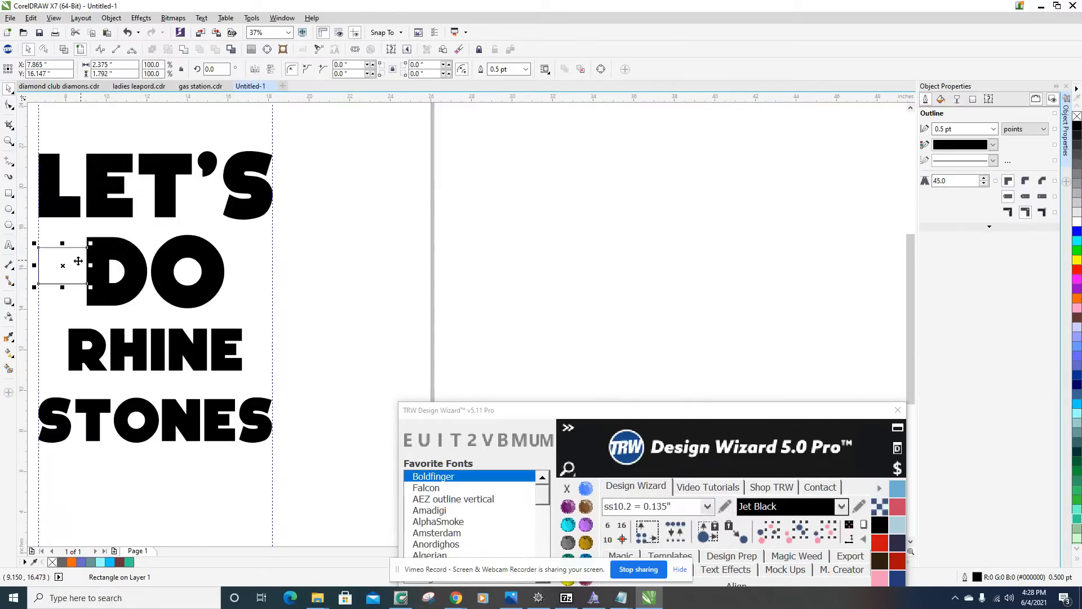
Copy the spacer rectangle horizontally into the gap between the O in DO and the right guideline to compare the spacing.
drag(68, 264, 247, 274)
scroll(251, 234, up, 3)
scroll(261, 299, down, 3)
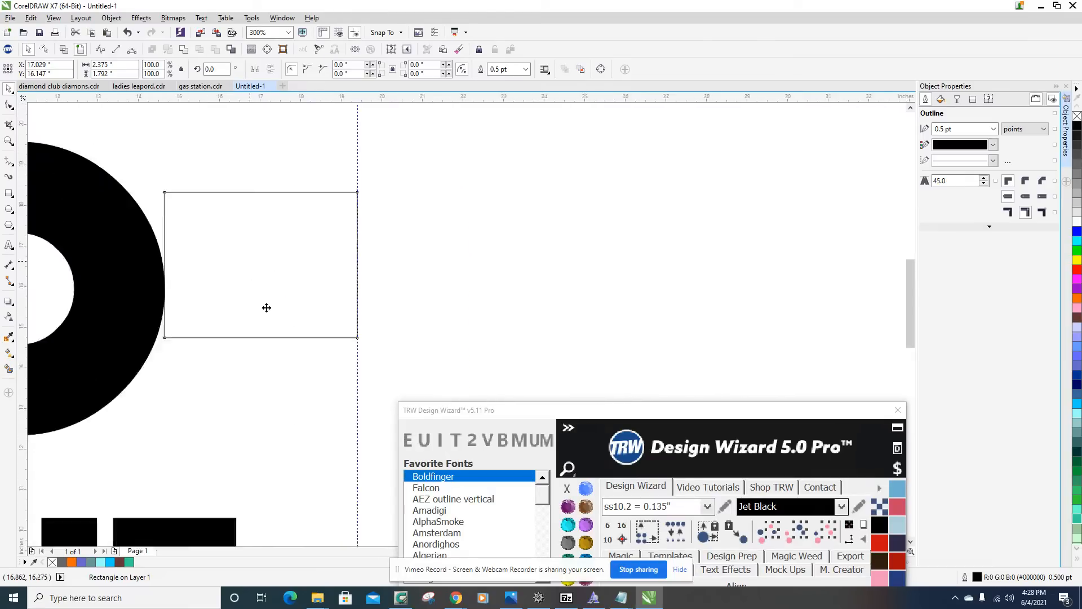
scroll(262, 305, down, 2)
scroll(250, 323, up, 2)
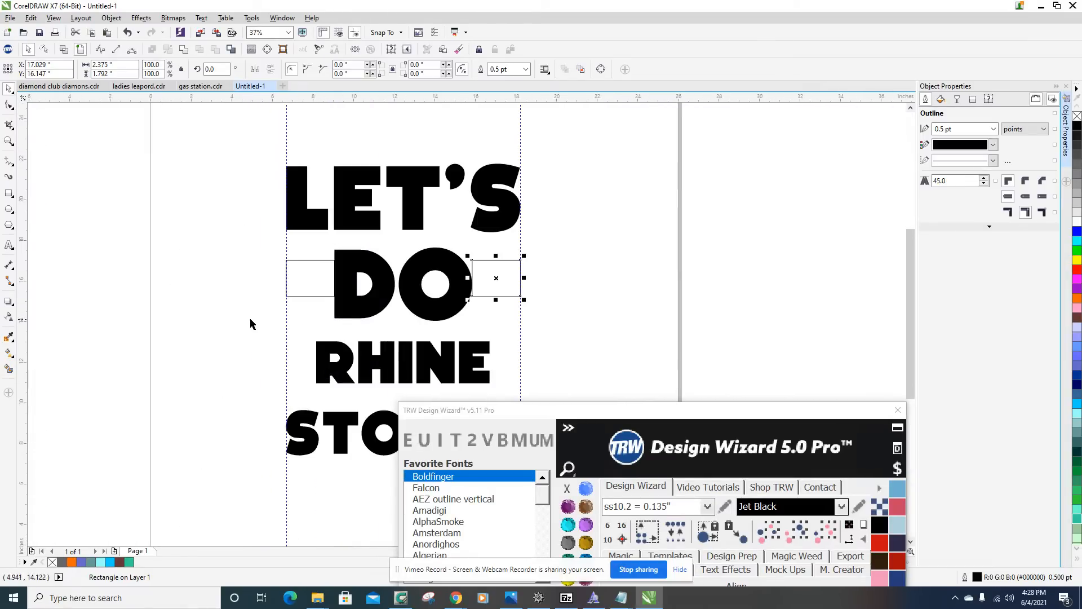
Delete both spacer rectangles beside DO.
key(Delete)
click(317, 267)
key(Delete)
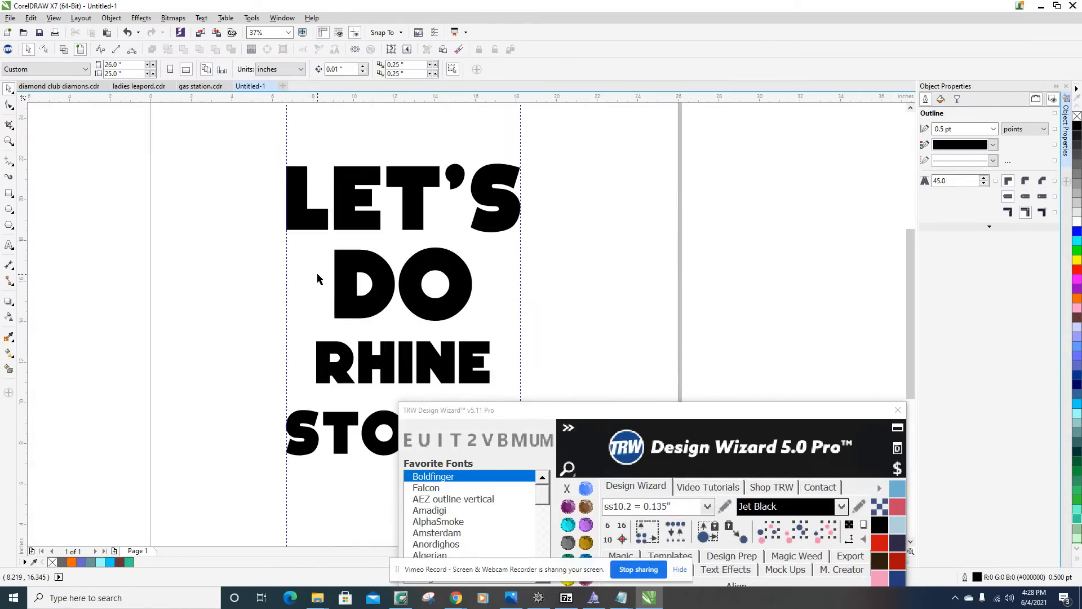
Save the drawing as LET DO RHINESTONE in CDR format in the TEMPLATES TO BE CUT folder.
key(ctrl+s)
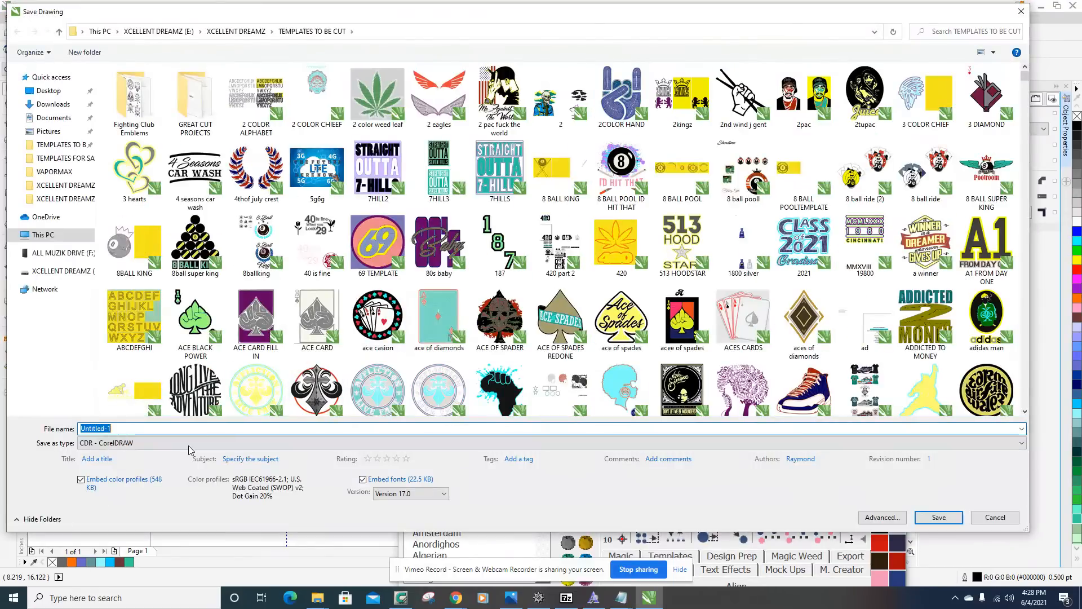
text(LET DO RHINESTONES)
key(Return)
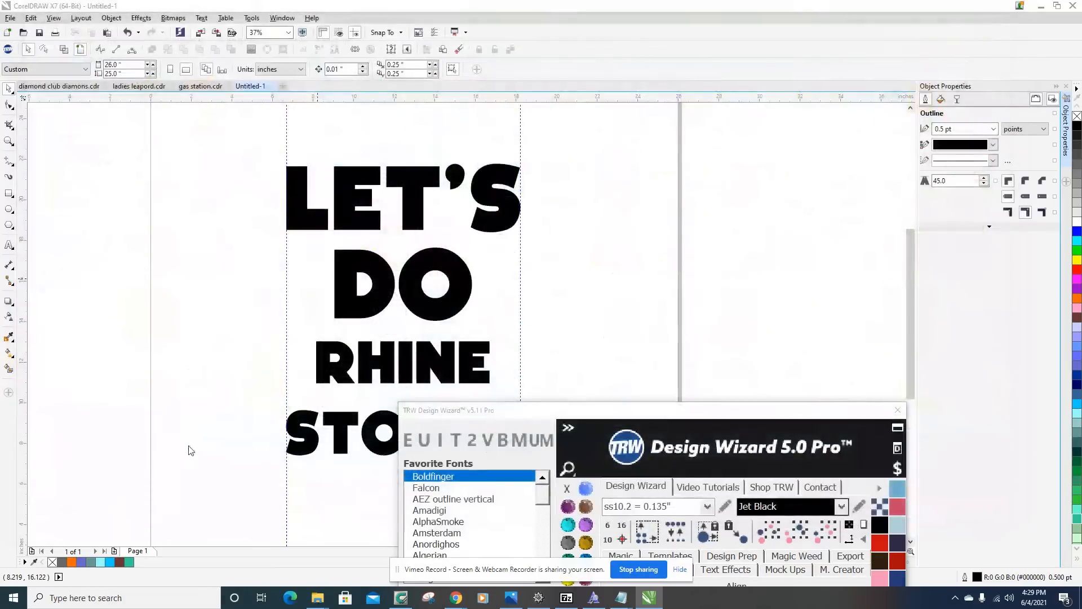
Move the TRW Design Wizard window up and aside so the whole stacked text design is uncovered.
drag(592, 410, 750, 111)
scroll(392, 200, down, 3)
scroll(392, 200, up, 2)
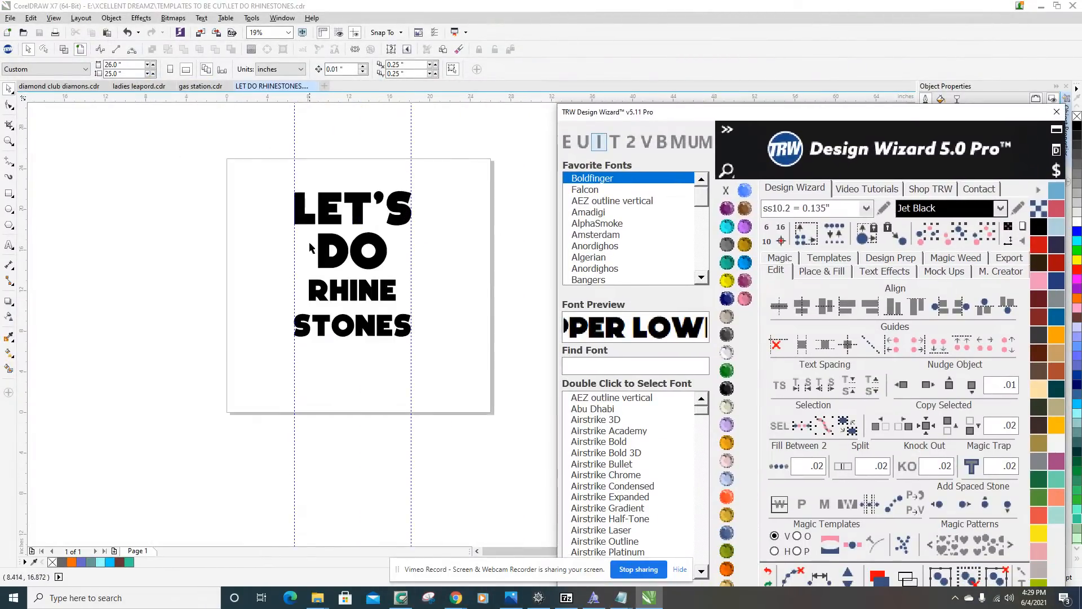
scroll(348, 312, up, 1)
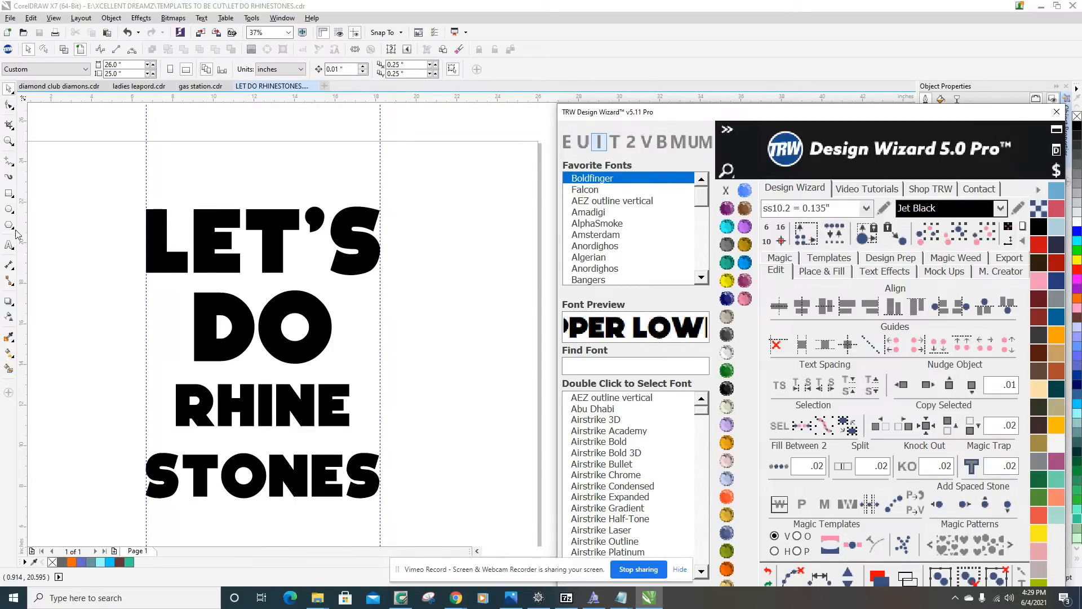
Try covering the upper stem of the L in LET'S with a rectangle about 1.029 by 1.667 inches.
click(9, 193)
scroll(208, 351, up, 1)
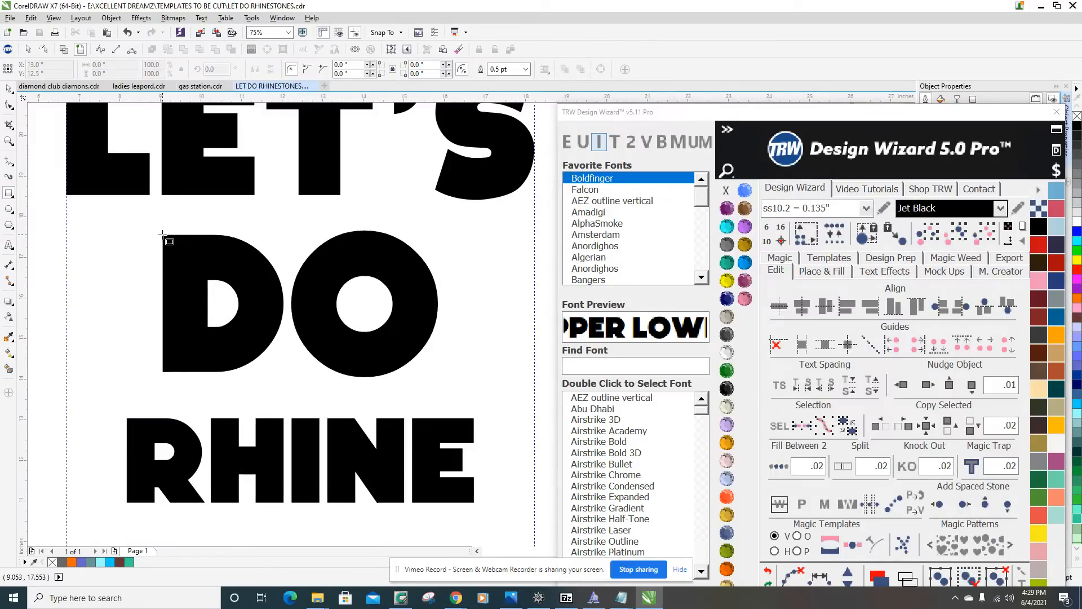
scroll(162, 234, down, 1)
scroll(149, 217, up, 1)
drag(147, 211, 189, 282)
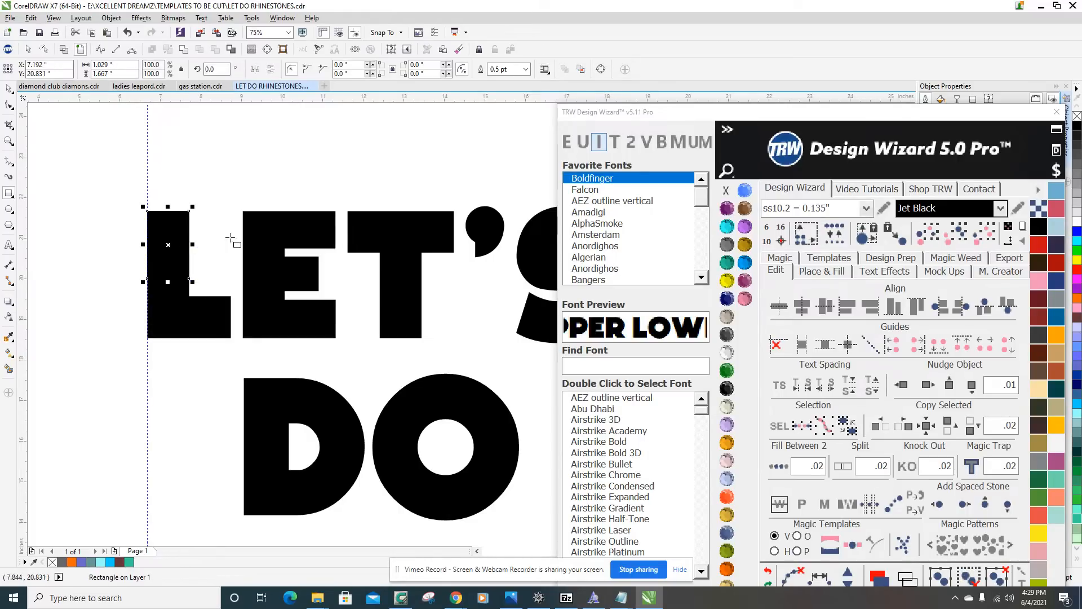
click(159, 200)
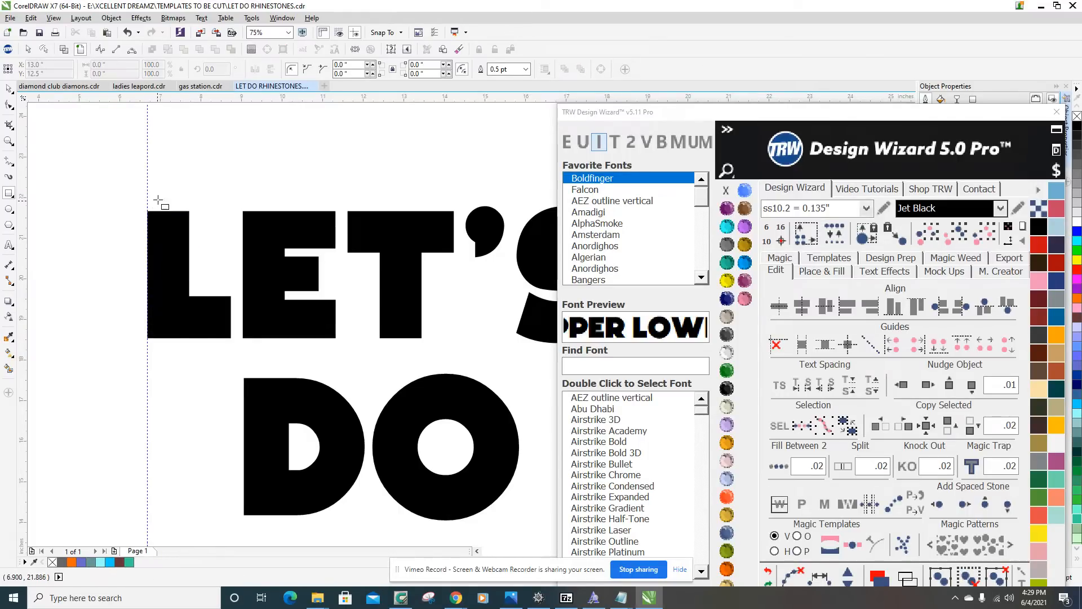
click(9, 89)
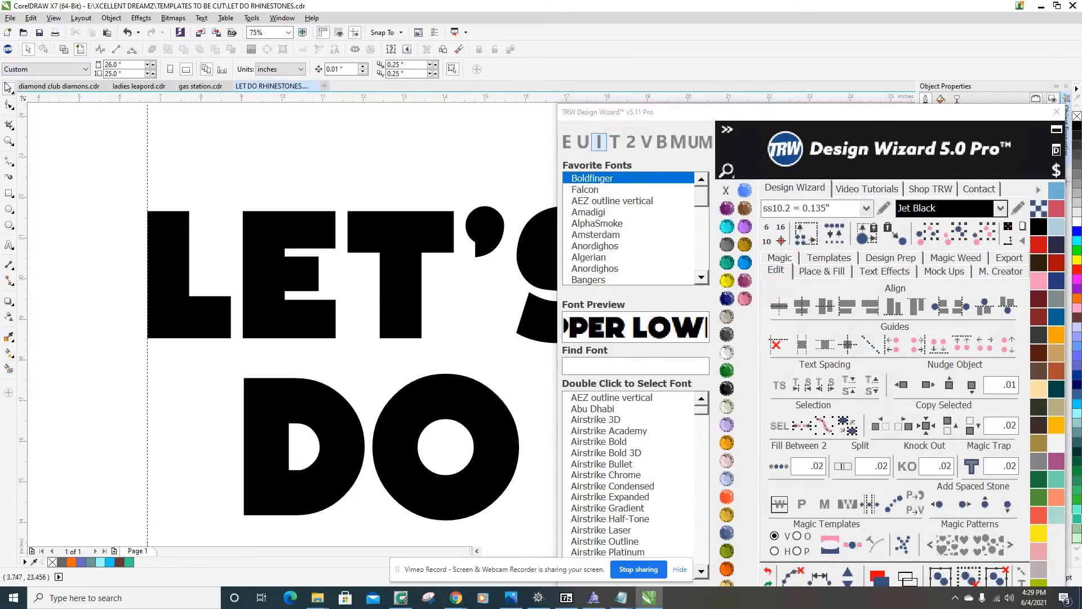
Examine the corners and edges of the letters in LET'S, DO, RHINE and STONES for places where rectangles could be drawn.
click(10, 193)
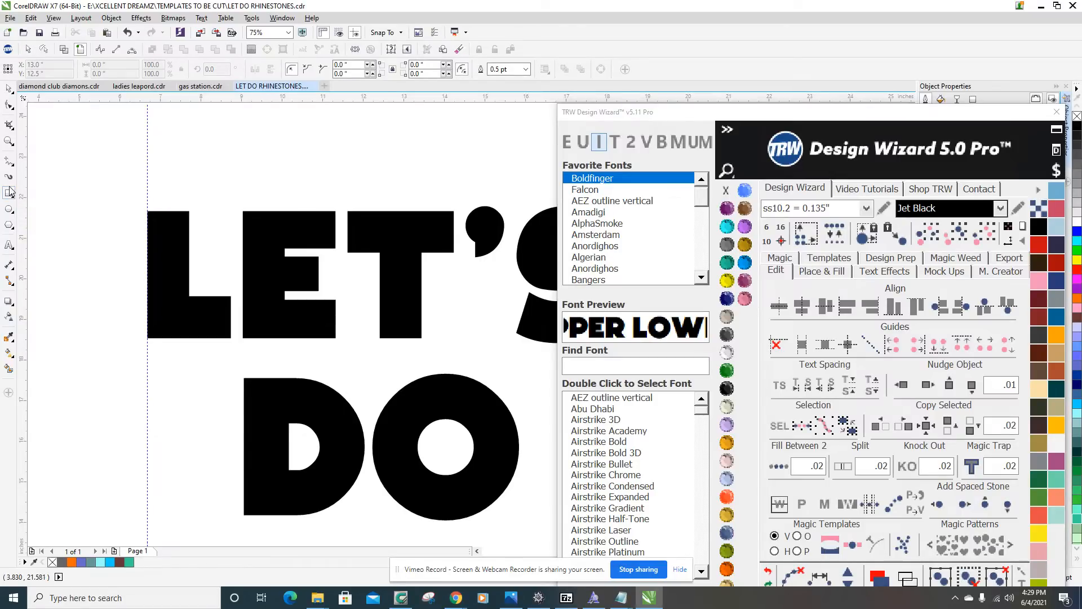
click(9, 195)
scroll(158, 299, up, 2)
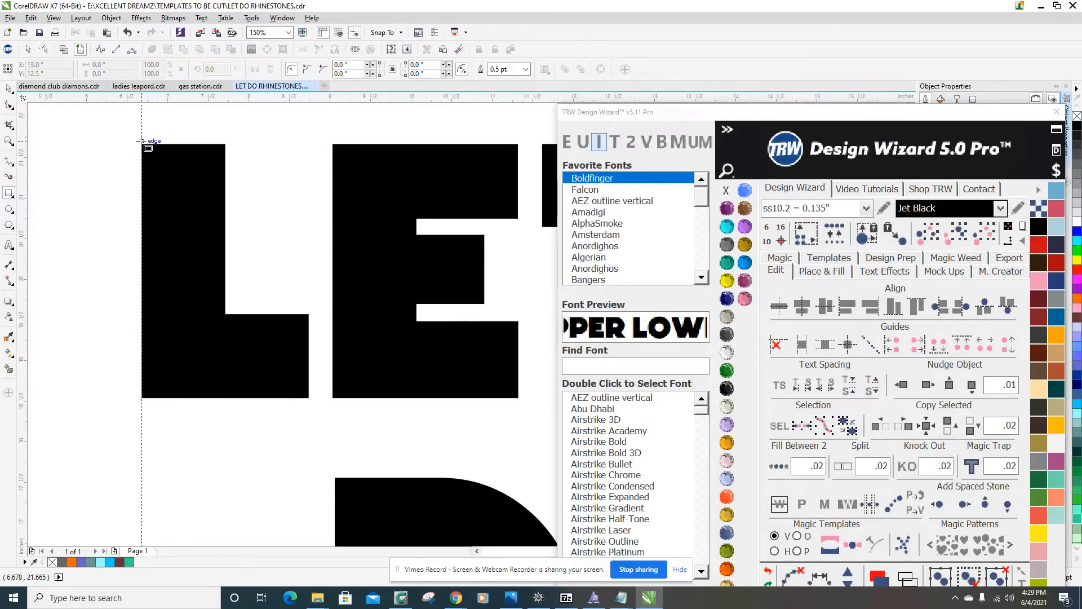
scroll(242, 294, down, 2)
scroll(256, 307, up, 1)
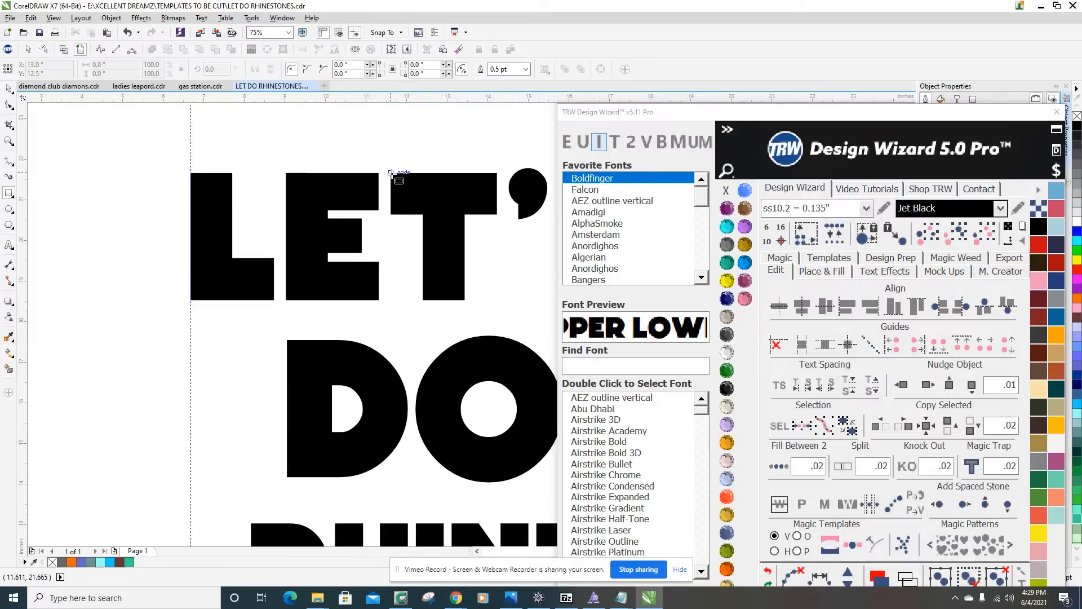
scroll(367, 287, down, 1)
scroll(333, 335, up, 3)
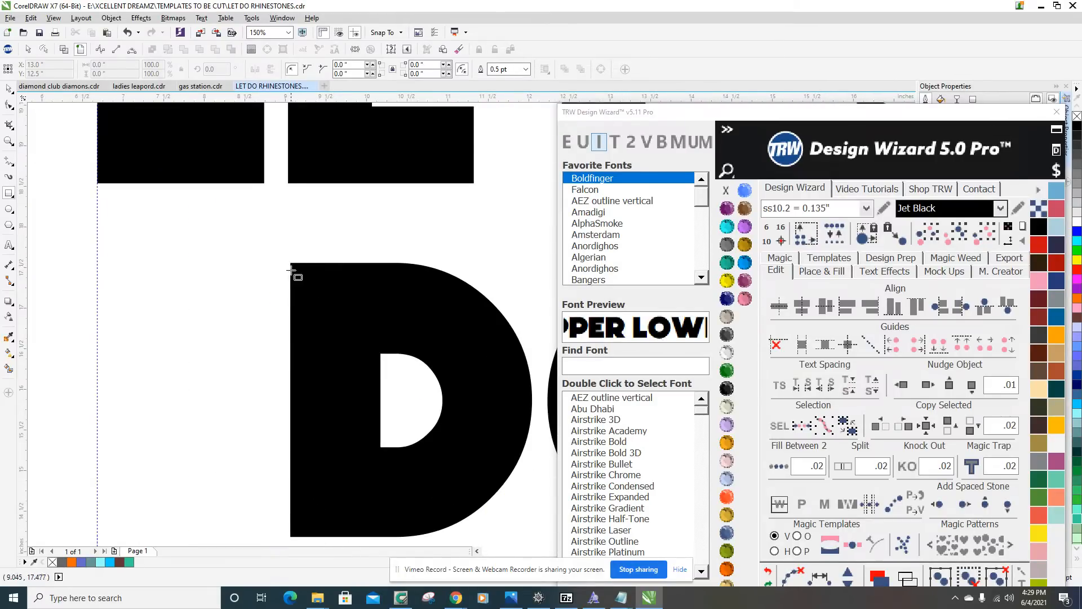
scroll(291, 269, down, 2)
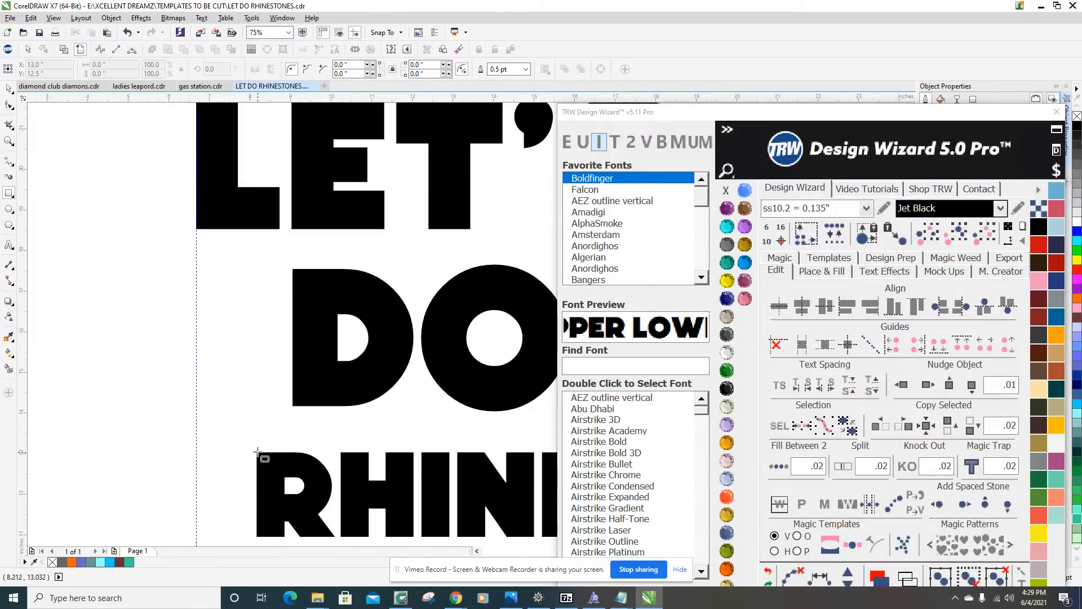
scroll(258, 452, down, 3)
scroll(253, 307, up, 3)
scroll(268, 297, down, 3)
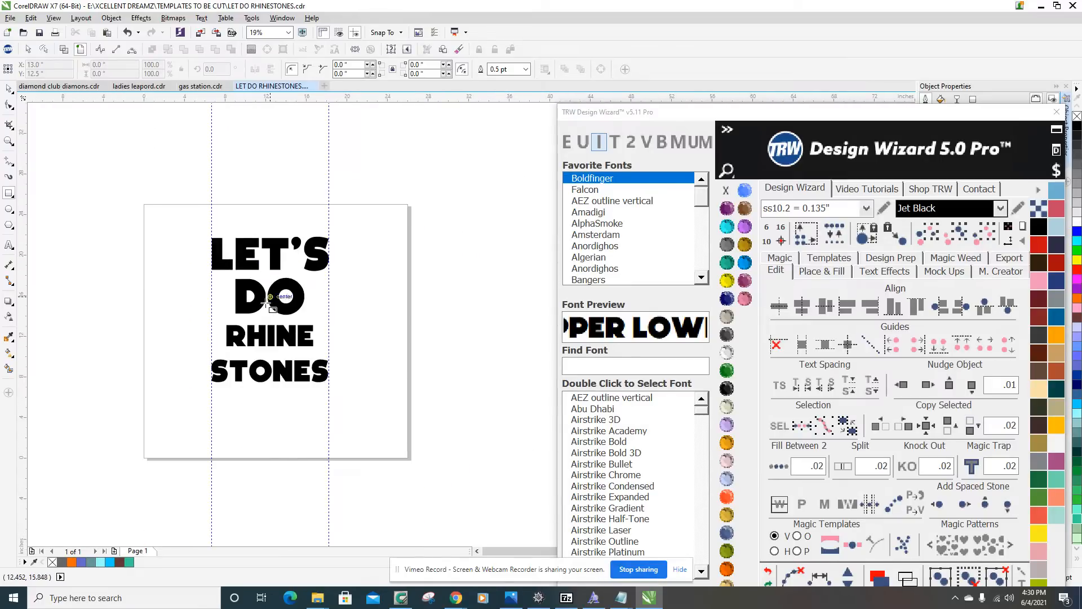
scroll(268, 297, up, 2)
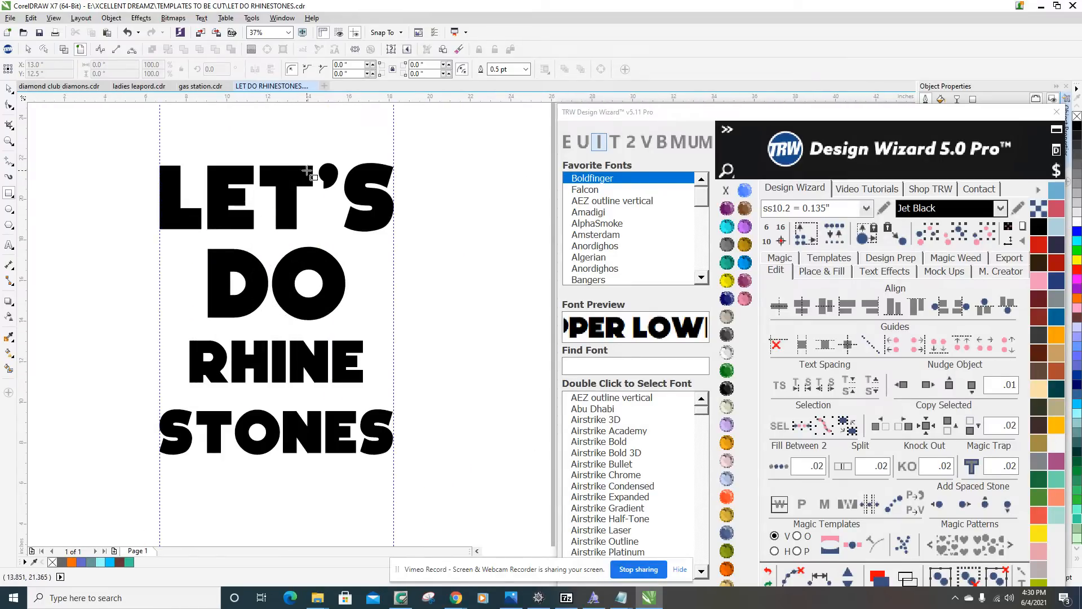
scroll(317, 169, up, 2)
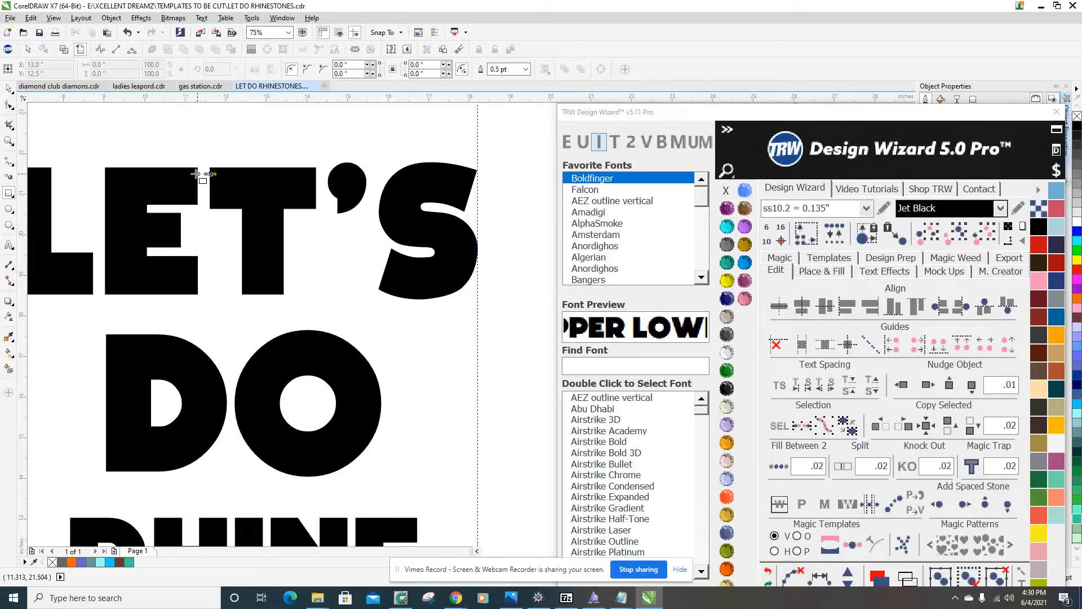
scroll(231, 242, down, 3)
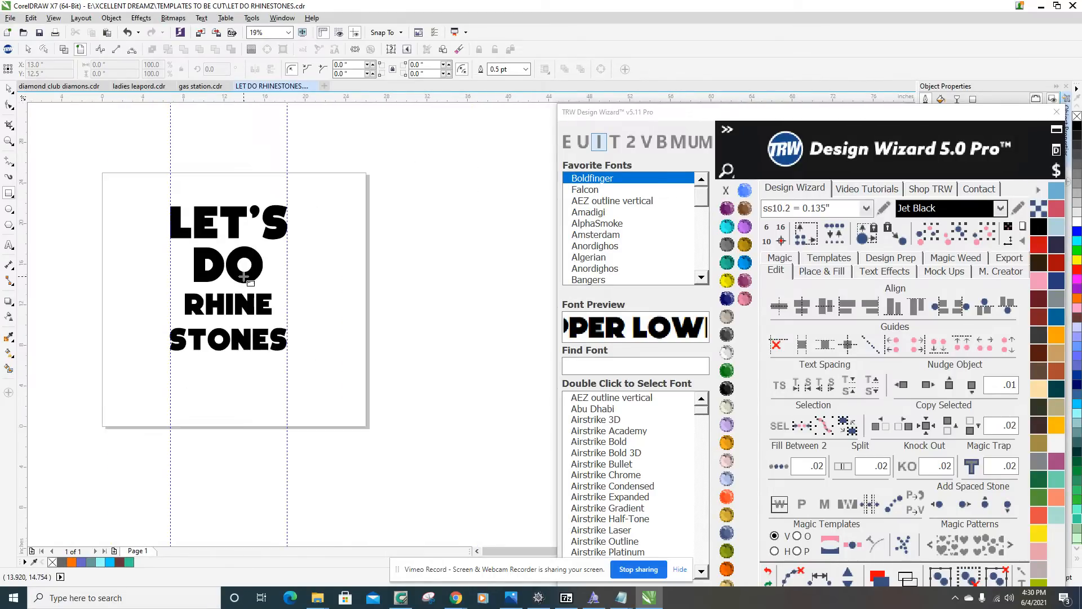
scroll(240, 285, up, 3)
scroll(240, 284, down, 3)
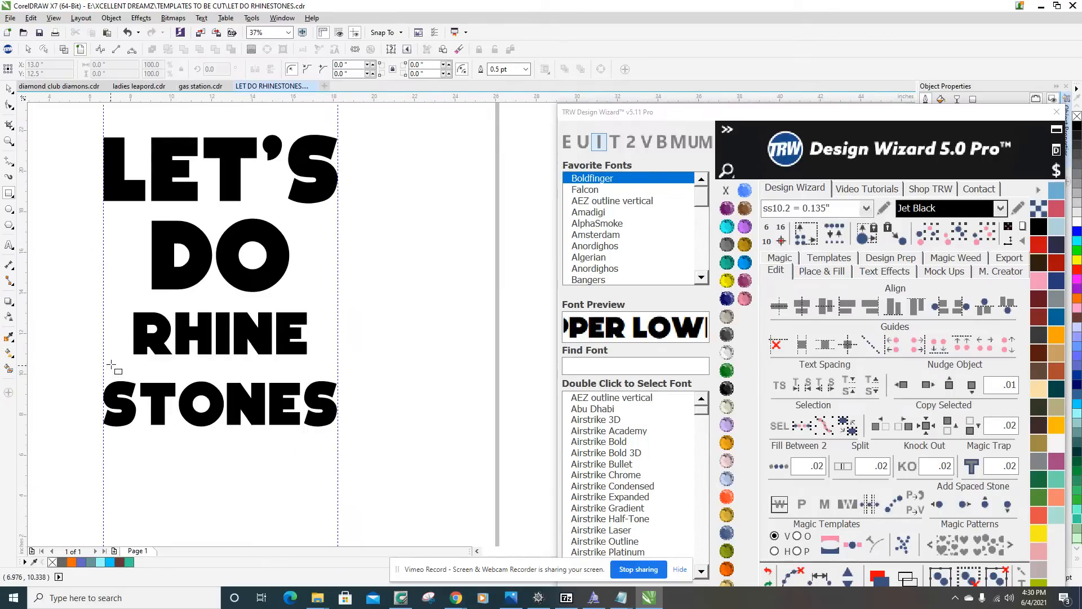
scroll(161, 335, up, 3)
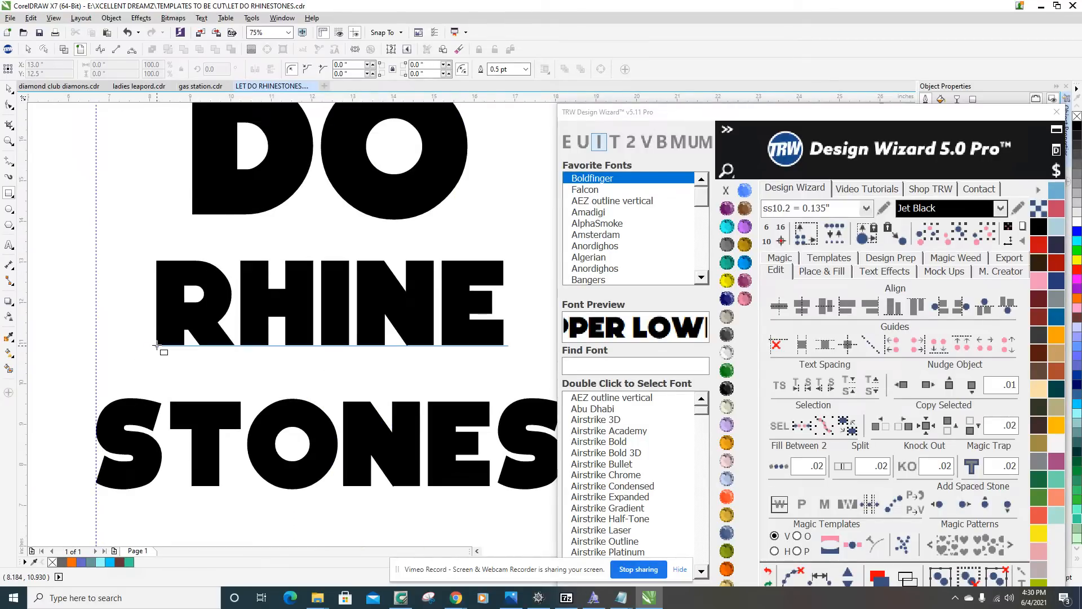
scroll(161, 335, up, 3)
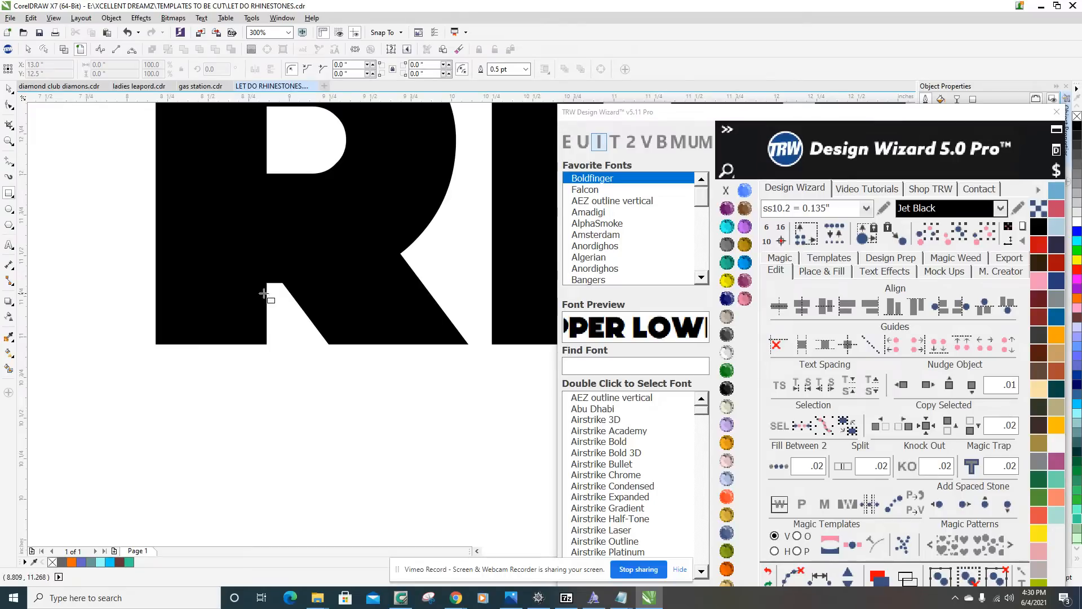
scroll(162, 304, down, 3)
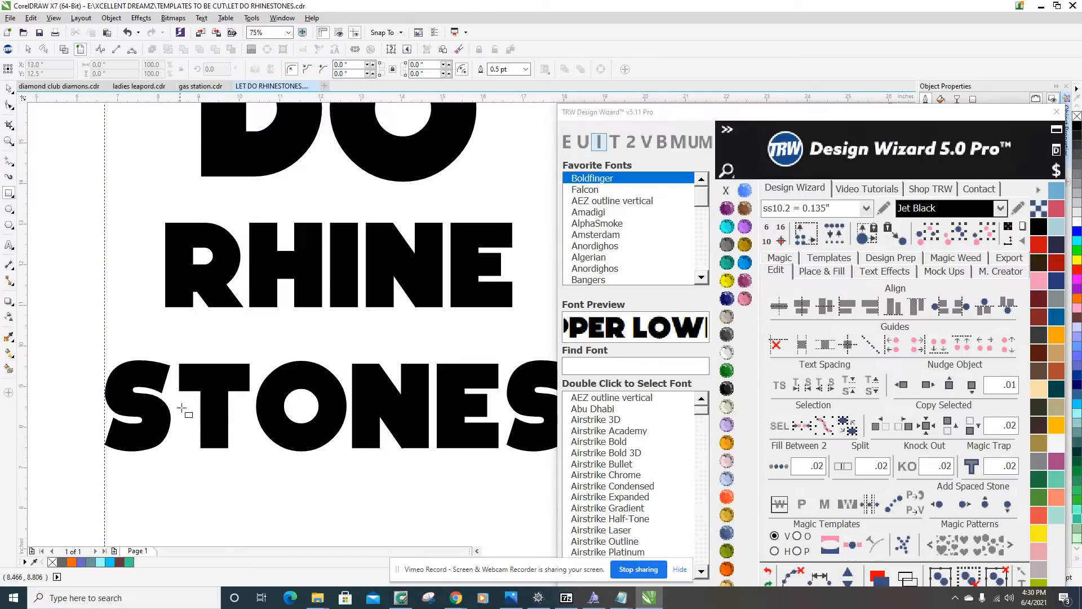
scroll(181, 407, down, 2)
scroll(178, 392, up, 2)
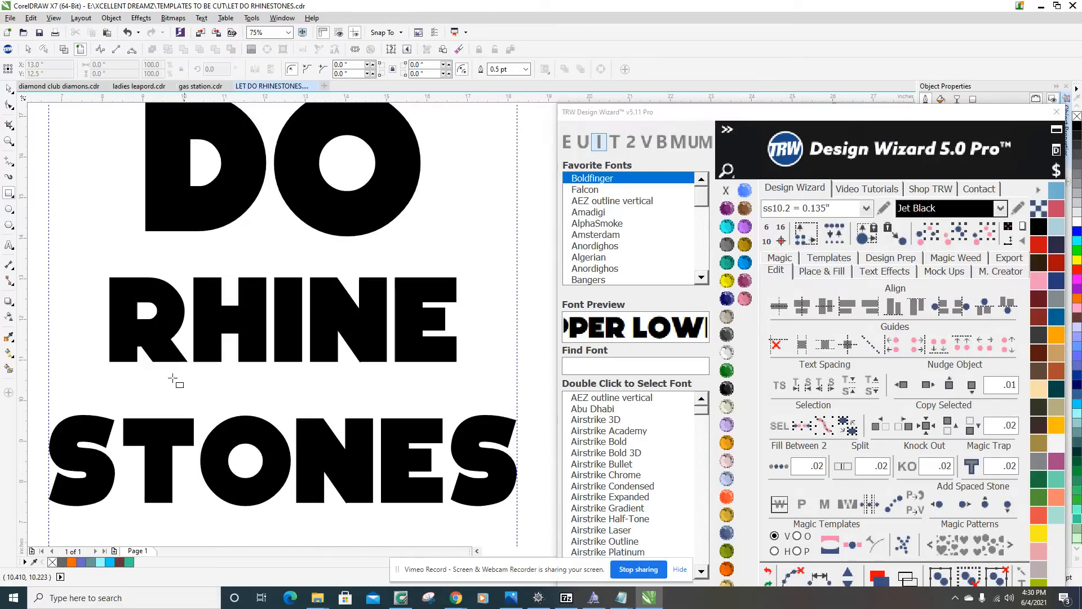
Convert the DO text to curves.
click(9, 92)
scroll(282, 257, down, 2)
scroll(319, 238, up, 1)
click(324, 232)
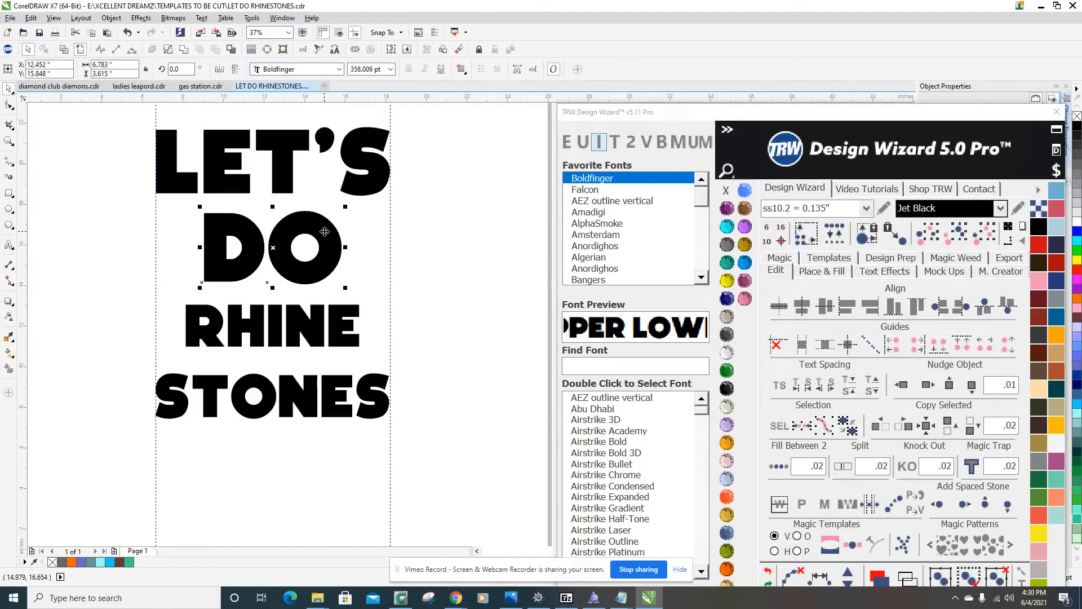
key(ctrl+q)
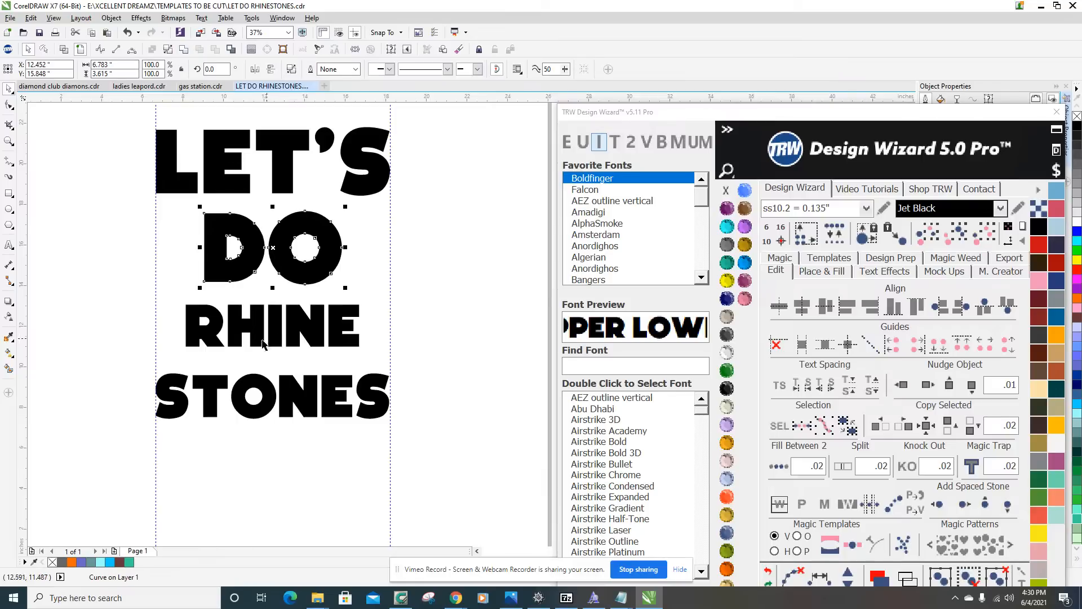
Convert the RHINE STONES text to curves and deselect it.
click(258, 339)
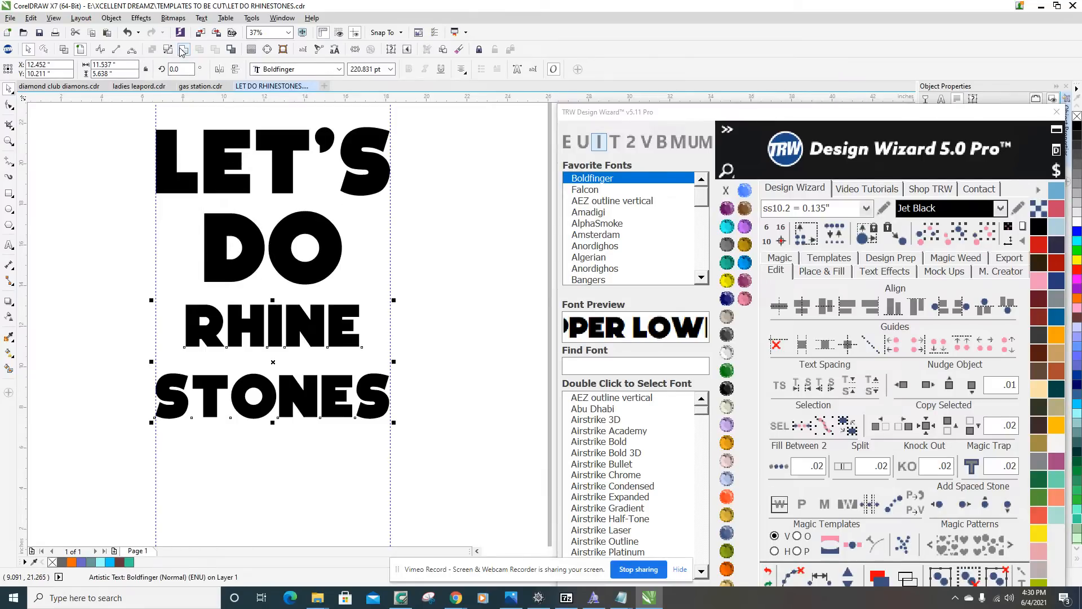
key(ctrl+q)
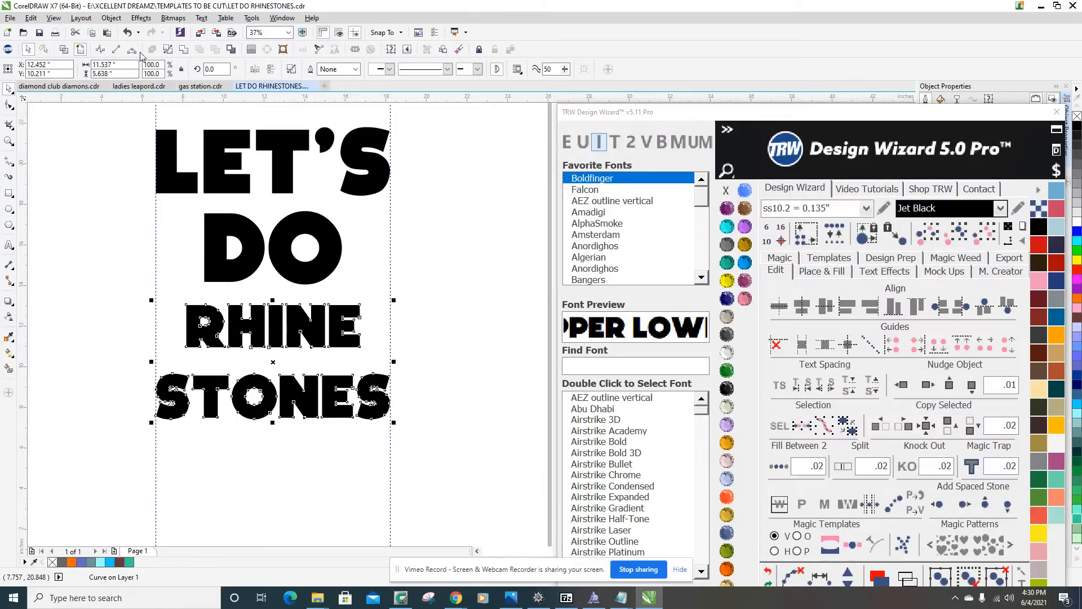
click(184, 52)
click(146, 342)
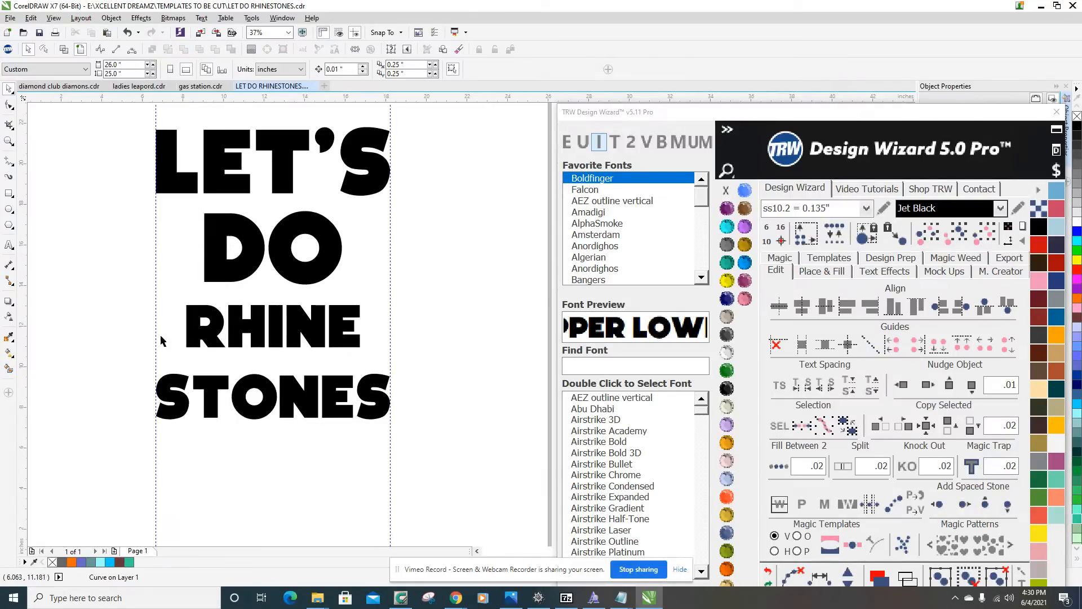
Draw a rectangle about 1.029 by 1.816 inches over the stem of the L, starting at its upper-left corner.
click(9, 192)
drag(156, 130, 178, 167)
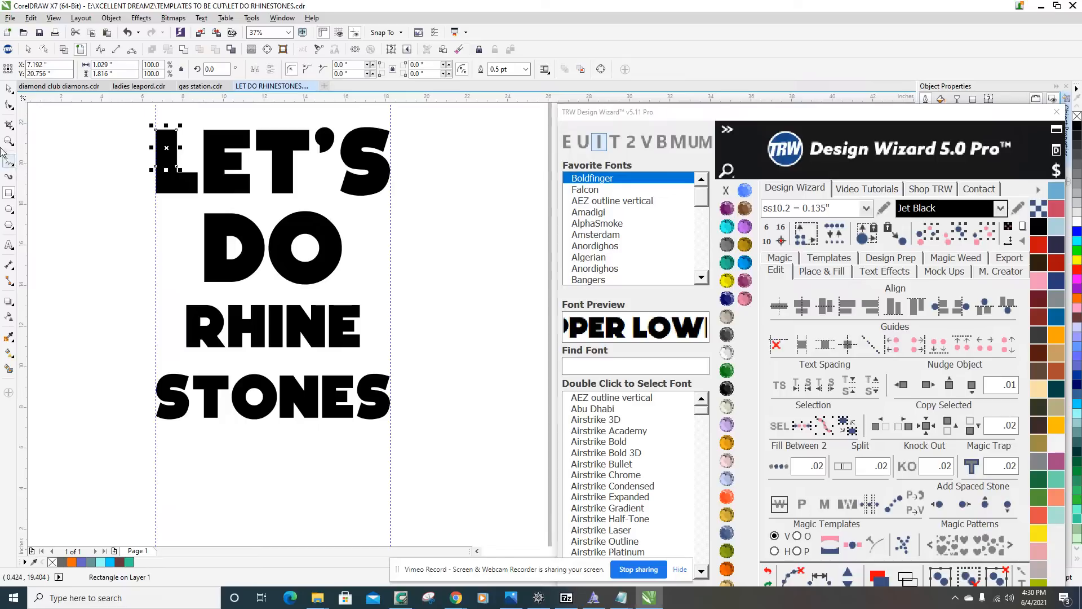
click(9, 88)
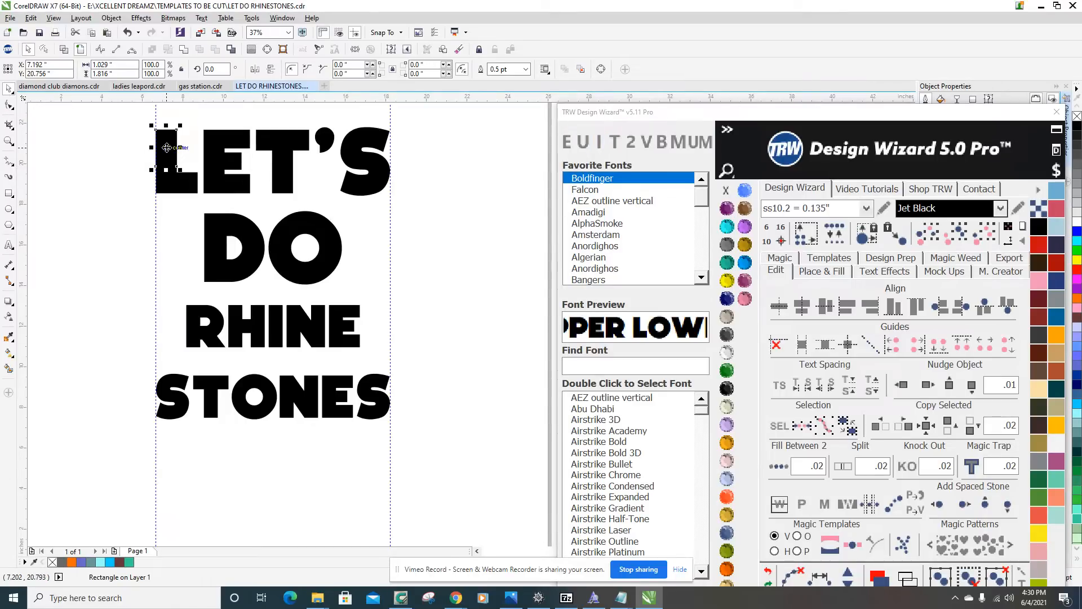
click(202, 130)
Examine up close how the rectangle on the L's stem lines up with the letter's edges.
scroll(186, 163, up, 6)
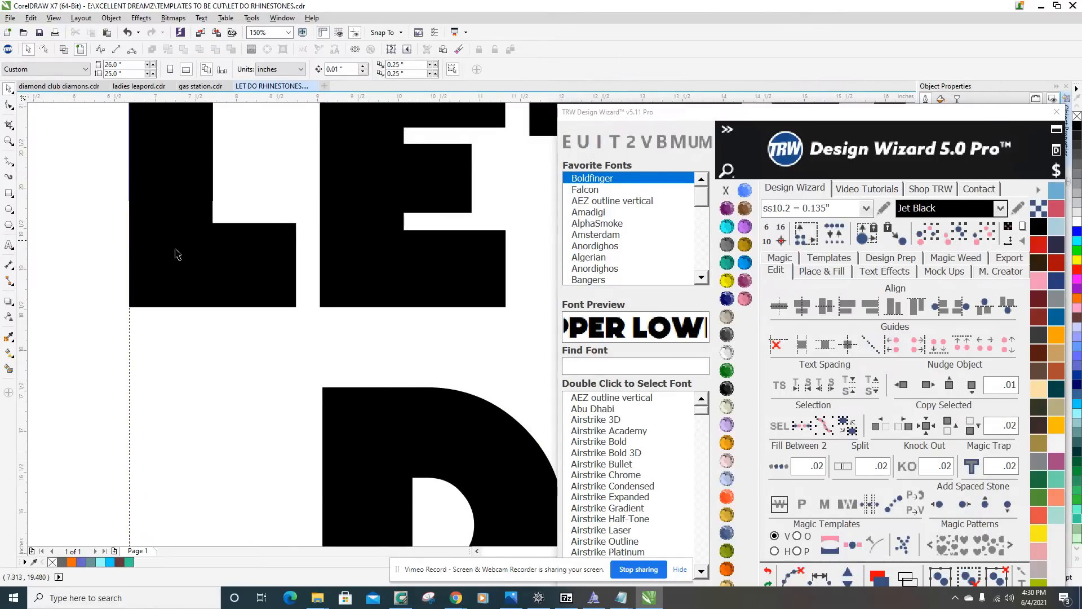
scroll(211, 265, down, 3)
scroll(220, 250, up, 2)
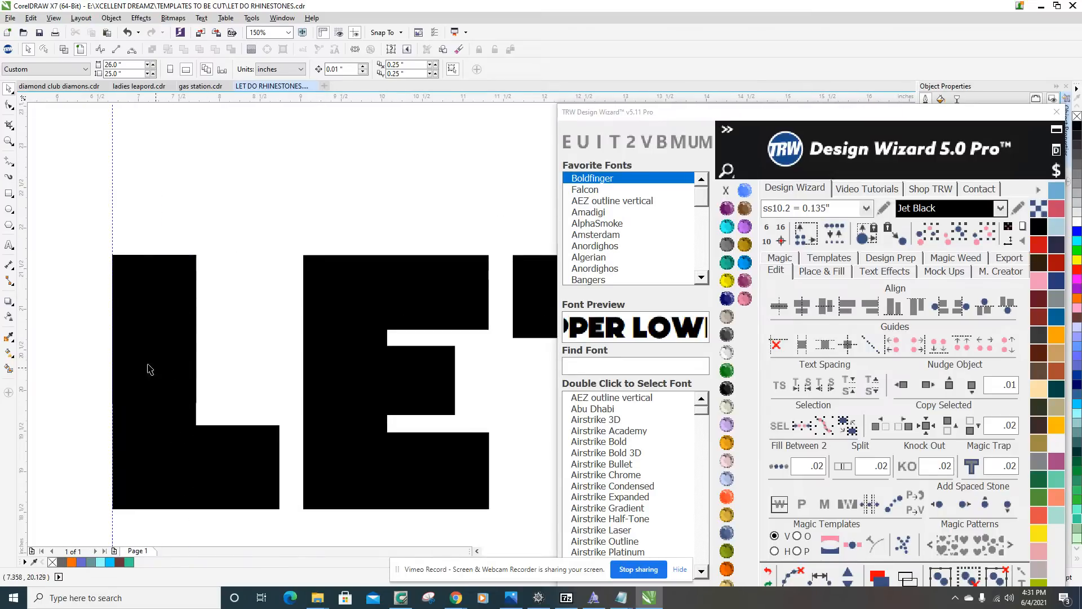
scroll(167, 383, down, 2)
scroll(205, 355, up, 2)
scroll(300, 296, down, 2)
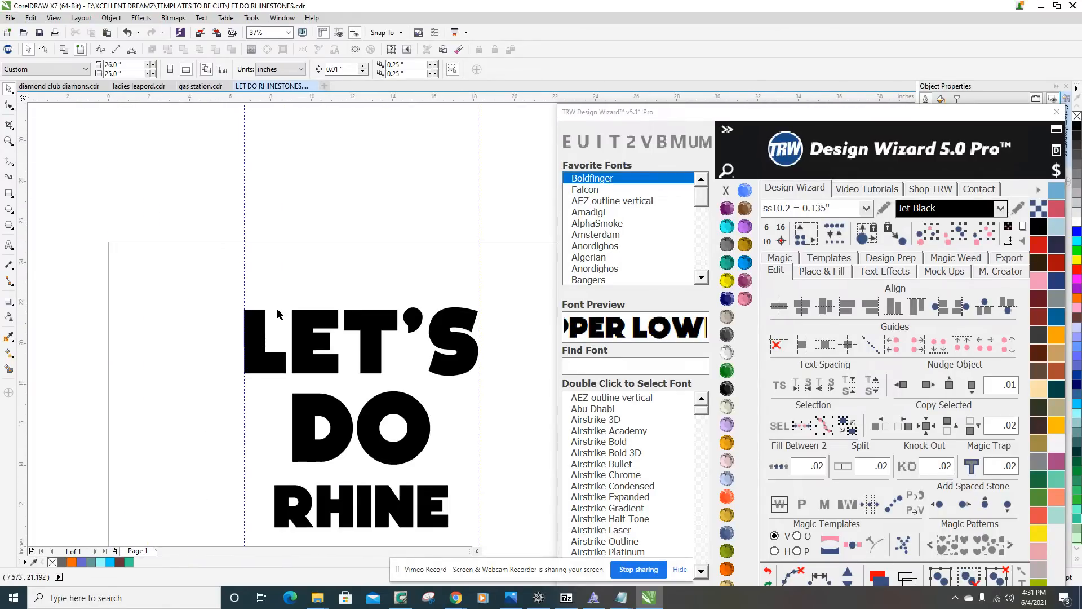
scroll(211, 423, up, 2)
scroll(222, 285, down, 2)
scroll(224, 321, up, 2)
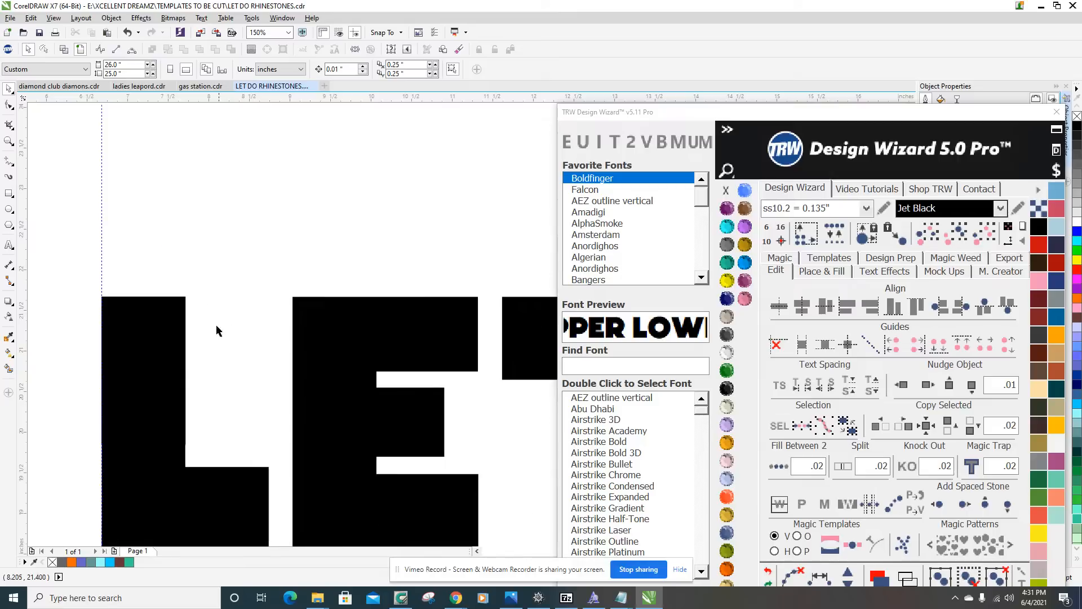
click(150, 370)
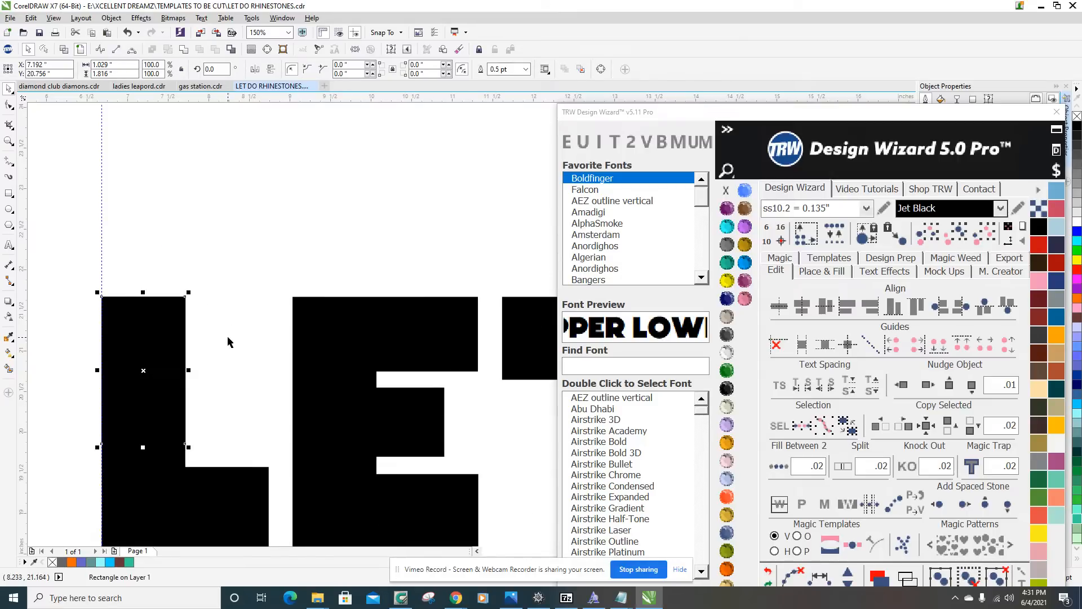
click(176, 223)
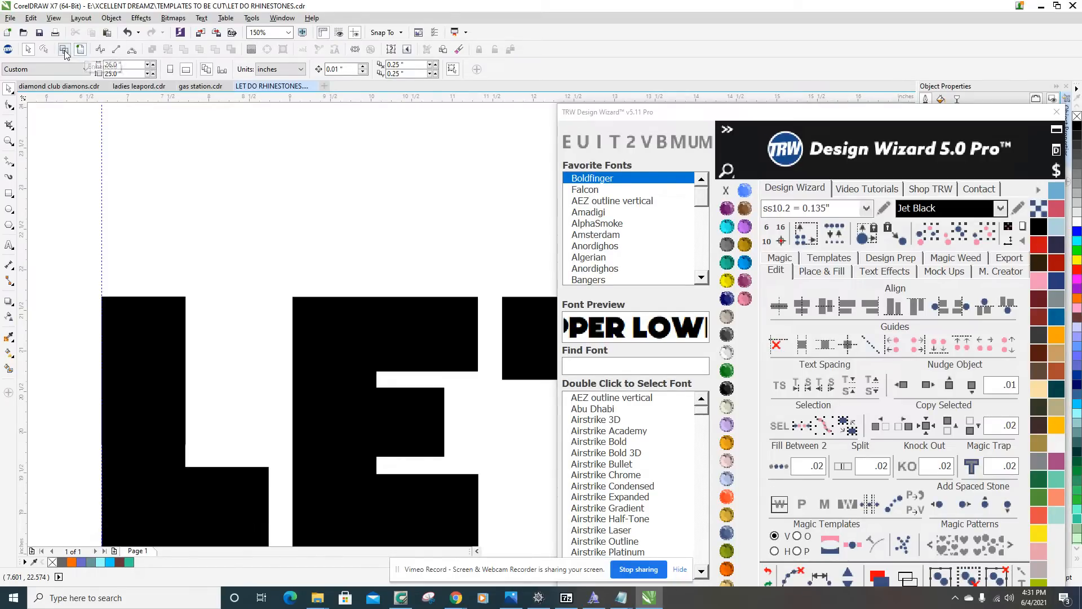
Switch the drawing to wireframe view to show the letters and the rectangle as outlines.
click(63, 49)
scroll(194, 257, down, 2)
scroll(195, 257, down, 2)
scroll(186, 307, up, 4)
Move the rectangle down across the foot of the L, and return it to the L's upper-left corner.
click(229, 350)
drag(234, 330, 212, 435)
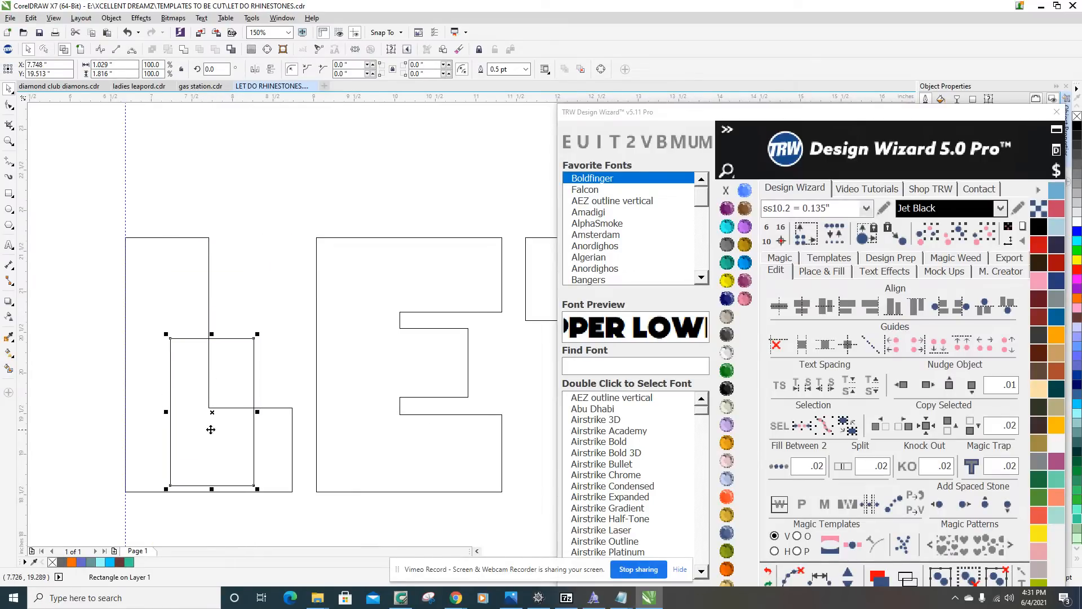
drag(246, 396, 216, 324)
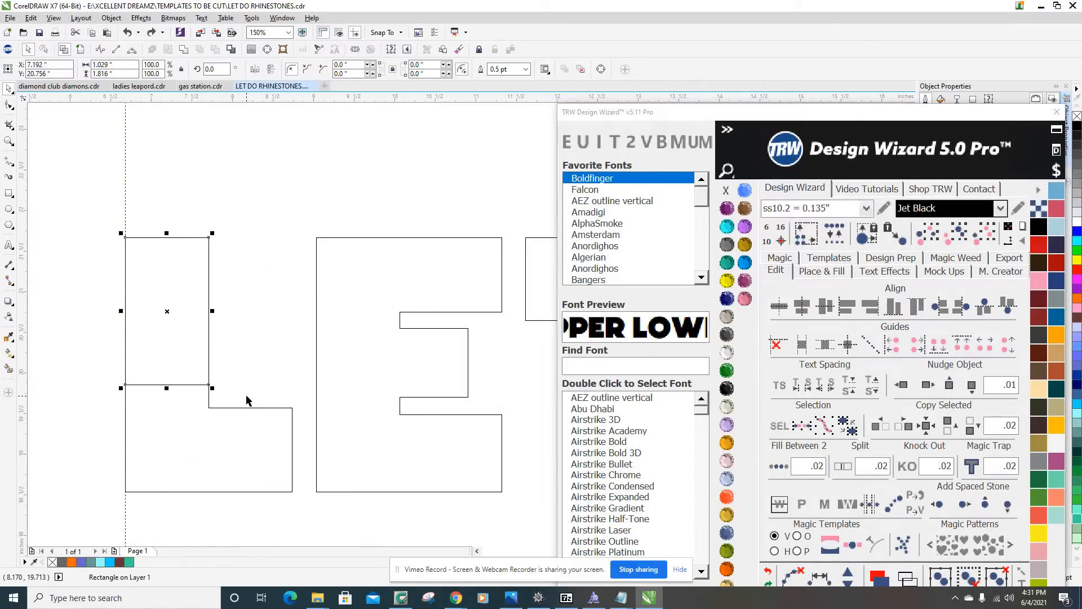
Return the drawing from wireframe to the filled view and color the rectangle on the L's stem Aquamarine.
click(79, 50)
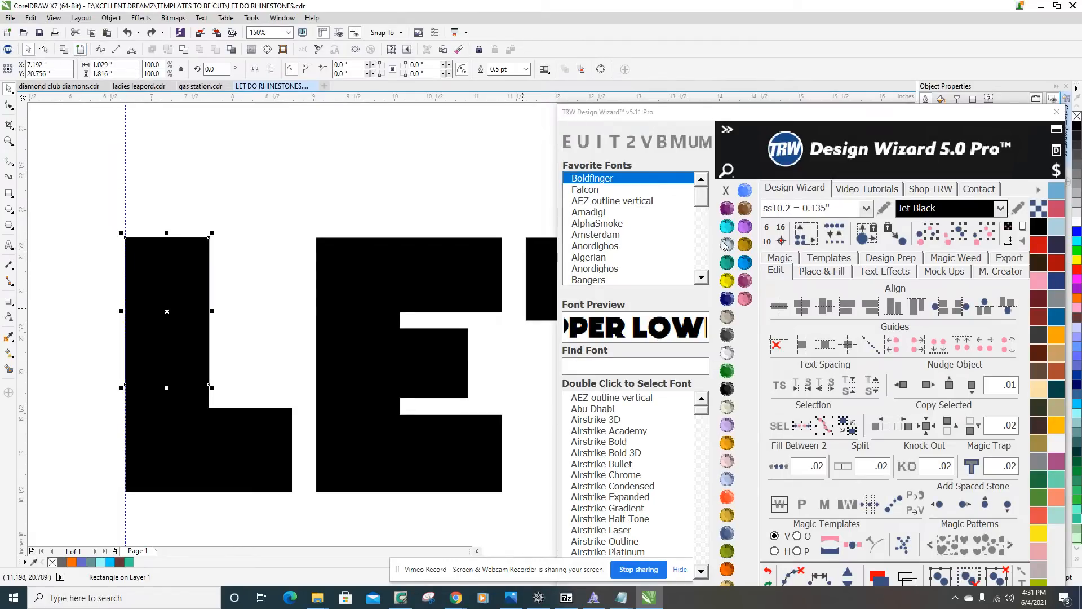
click(727, 227)
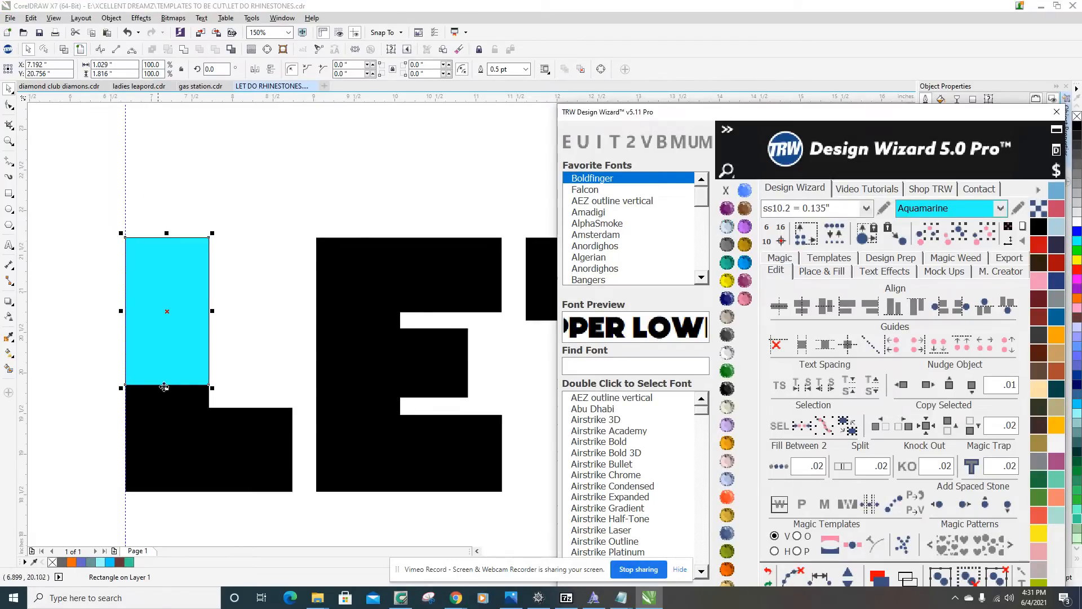
Move the Aquamarine rectangle from the L down beside the D of DO and rotate it 90 degrees.
scroll(161, 299, down, 3)
scroll(161, 299, up, 3)
scroll(158, 254, down, 1)
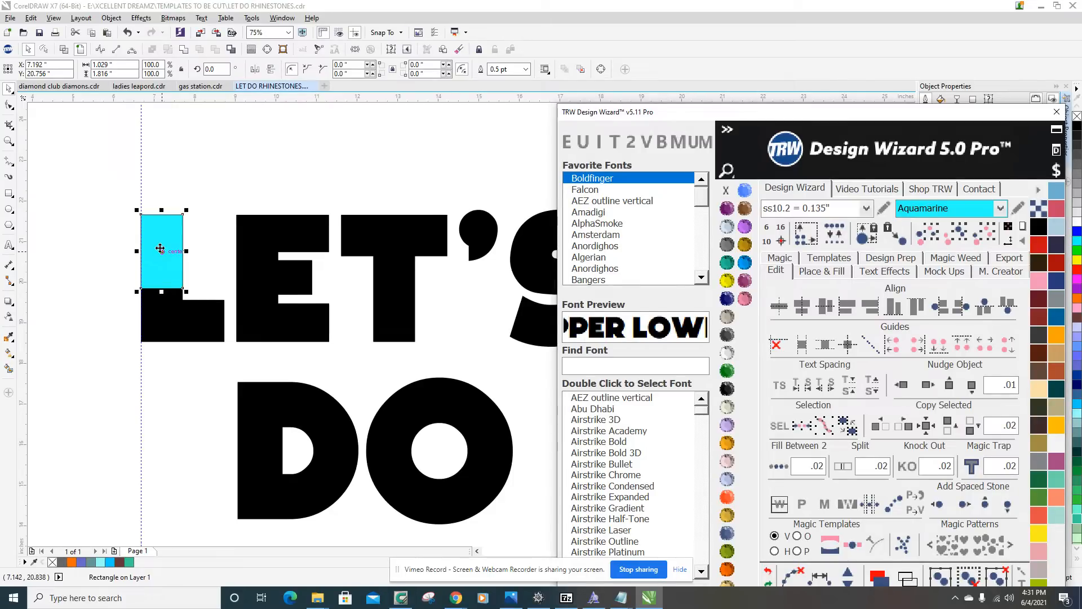
drag(161, 255, 184, 452)
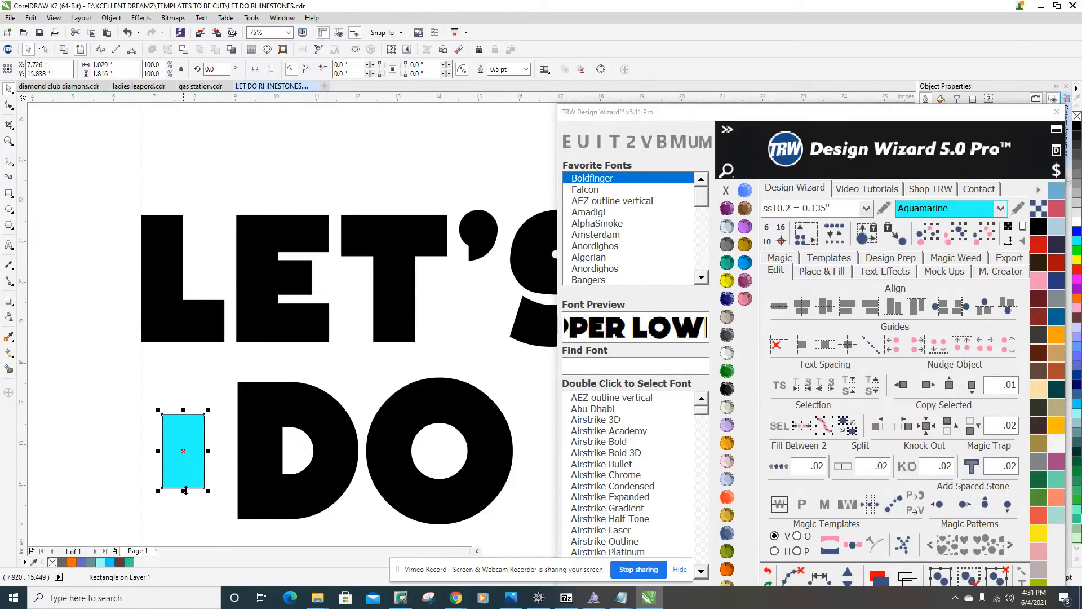
drag(224, 70, 107, 47)
text(90)
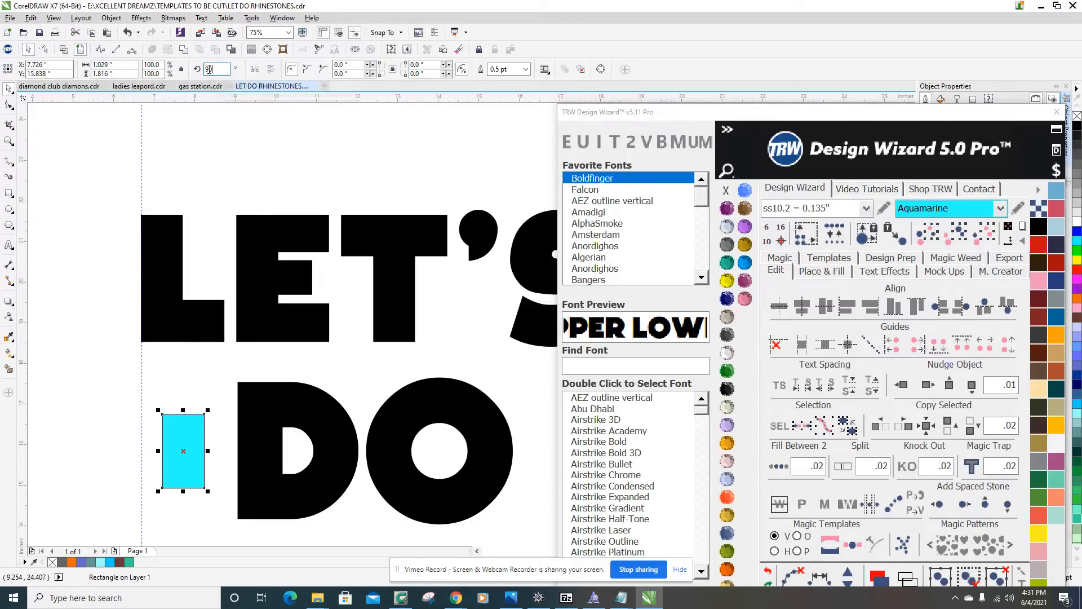
key(Return)
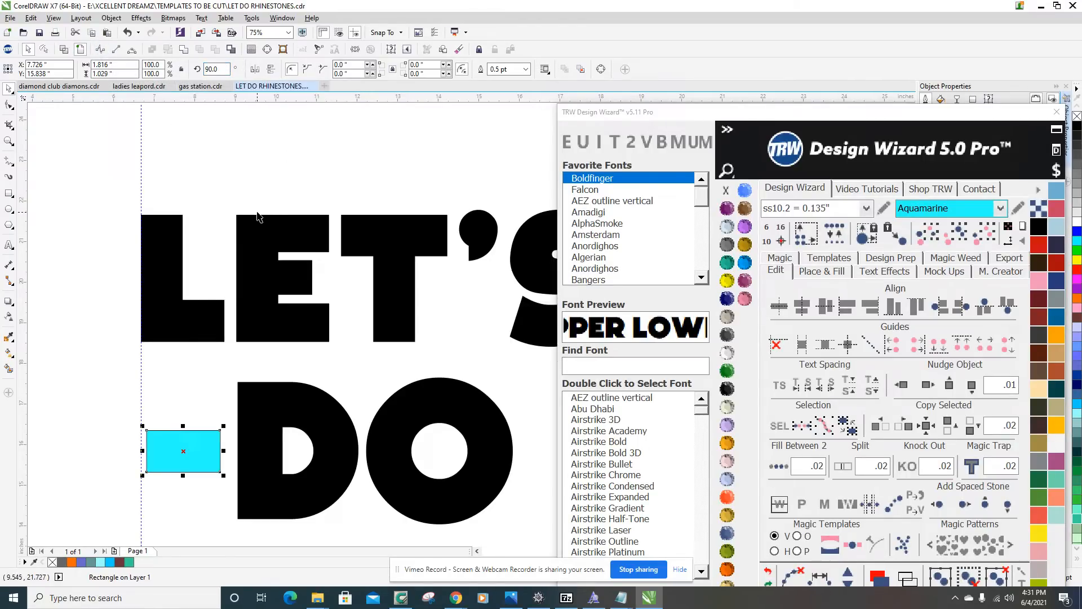
Adjust the rectangle's position so it sits between the left guideline and the D, level with the middle of DO.
scroll(196, 438, down, 2)
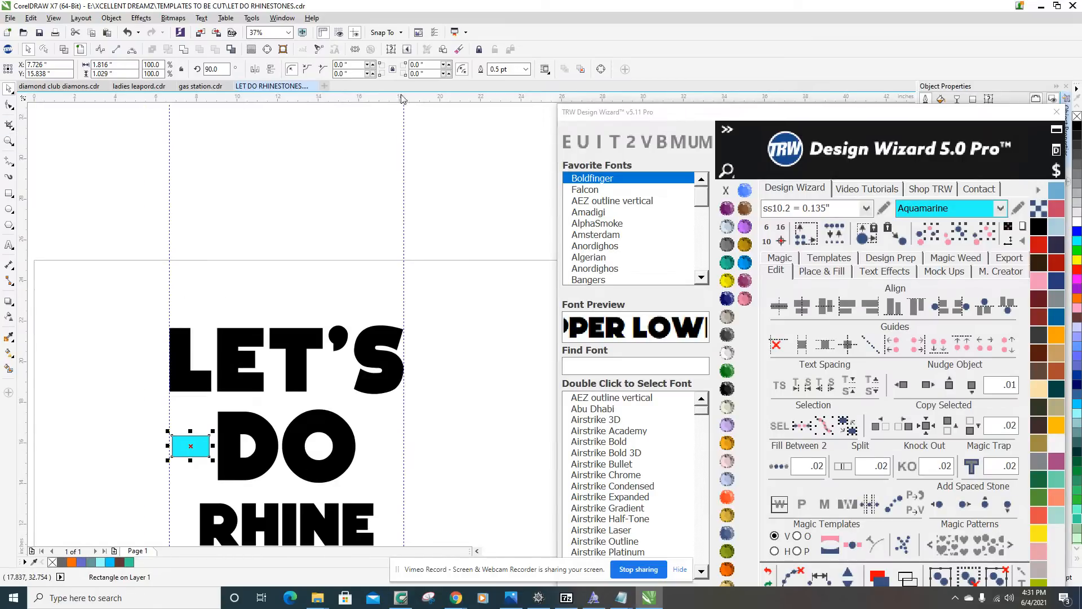
scroll(375, 245, down, 1)
scroll(239, 278, up, 3)
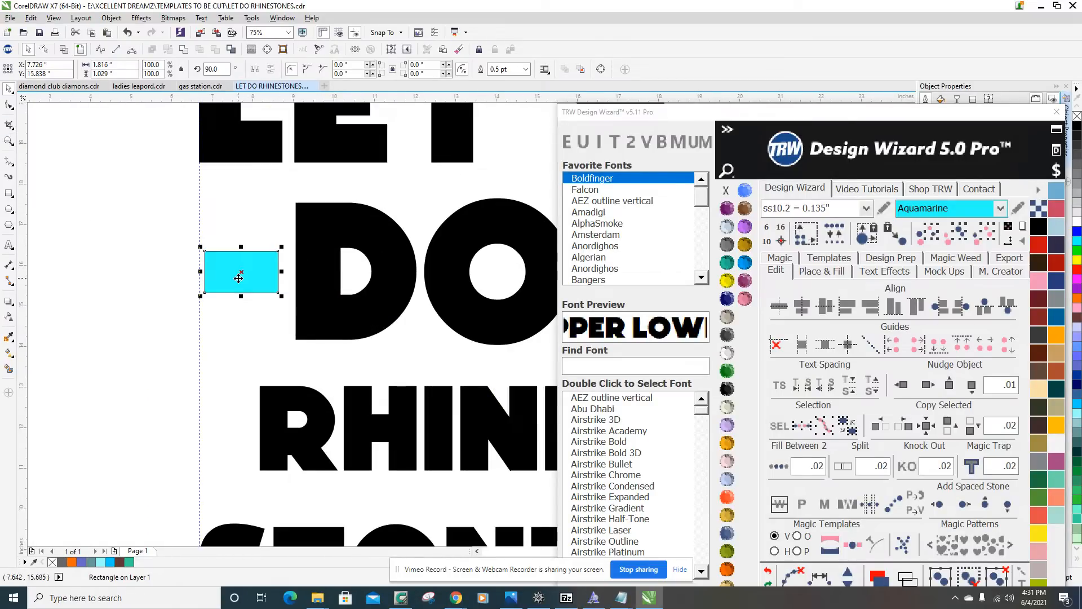
scroll(255, 270, up, 2)
drag(254, 271, 267, 289)
scroll(276, 286, down, 2)
scroll(279, 282, up, 1)
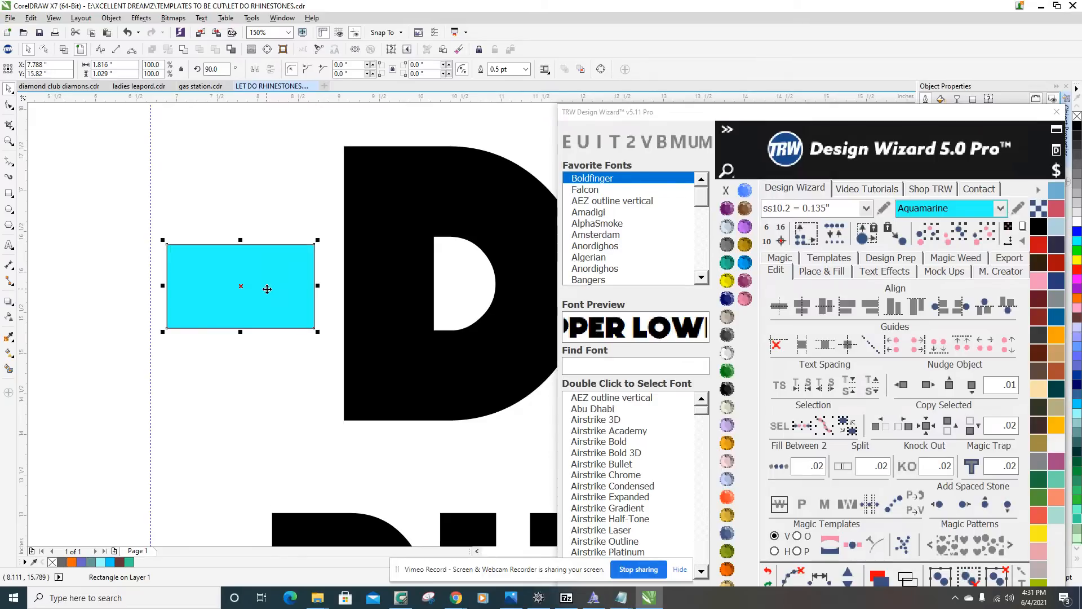
scroll(255, 282, down, 2)
scroll(503, 317, up, 1)
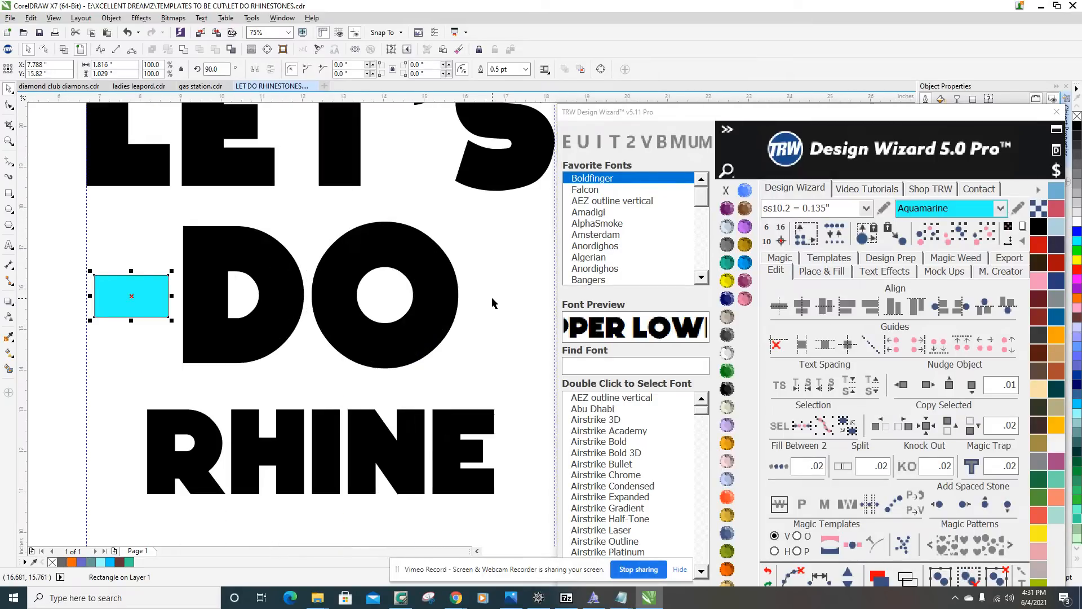
Place a copy of the Aquamarine rectangle level with the original on the other side of DO, between the O and the right guideline.
click(492, 302)
scroll(492, 302, down, 2)
scroll(209, 338, up, 2)
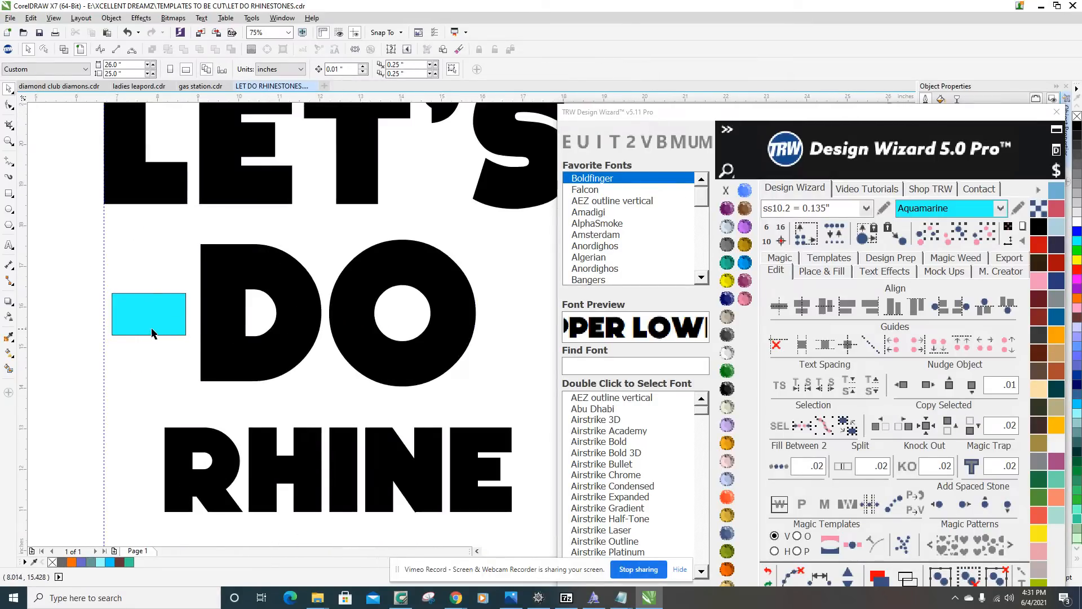
scroll(158, 334, down, 1)
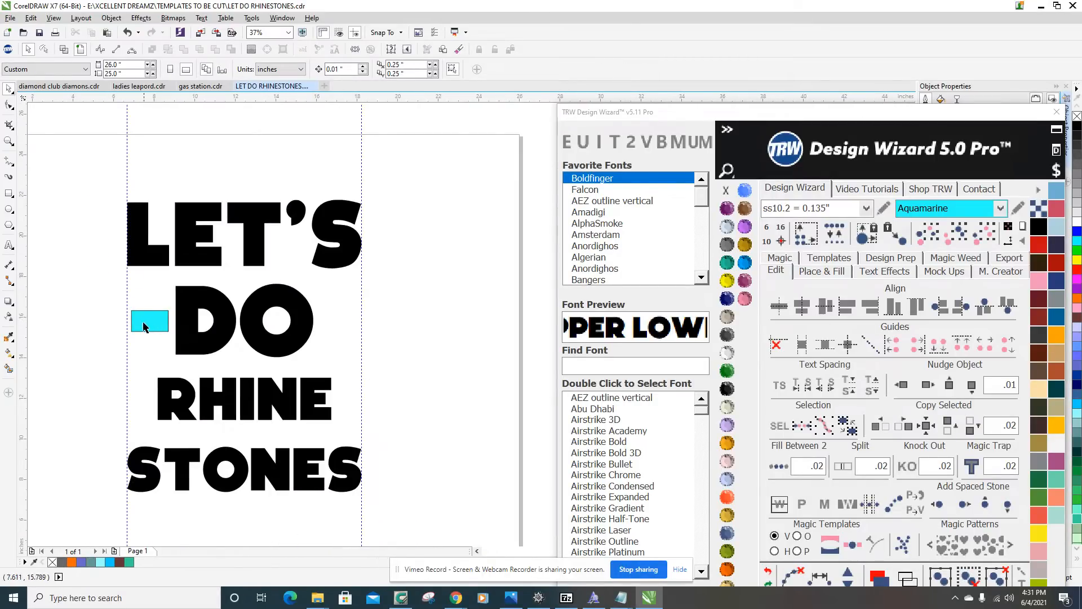
drag(148, 317, 337, 333)
scroll(343, 326, up, 2)
scroll(343, 326, down, 2)
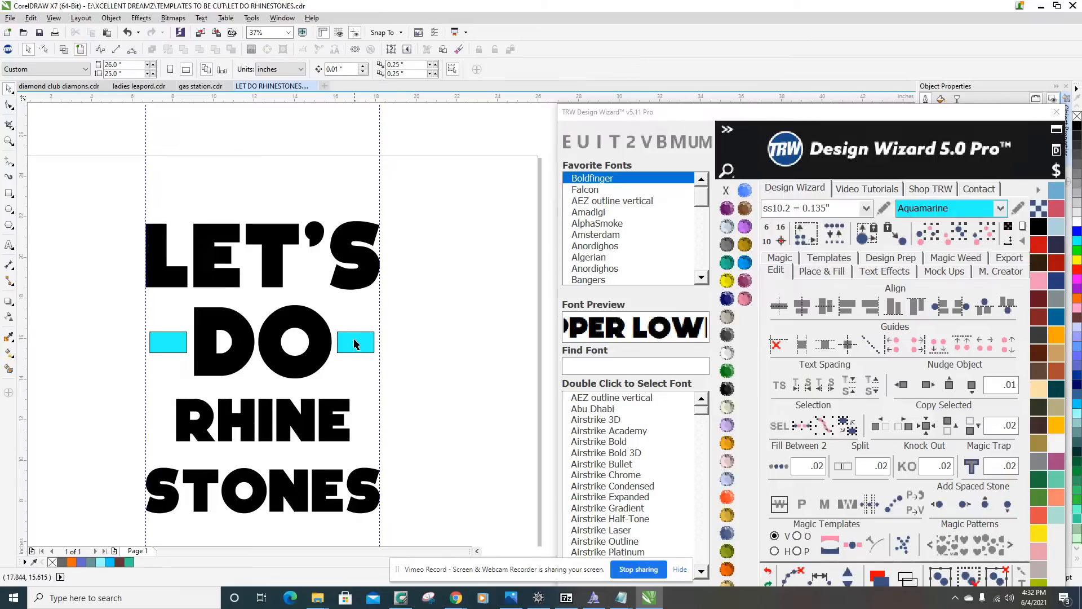
key(Escape)
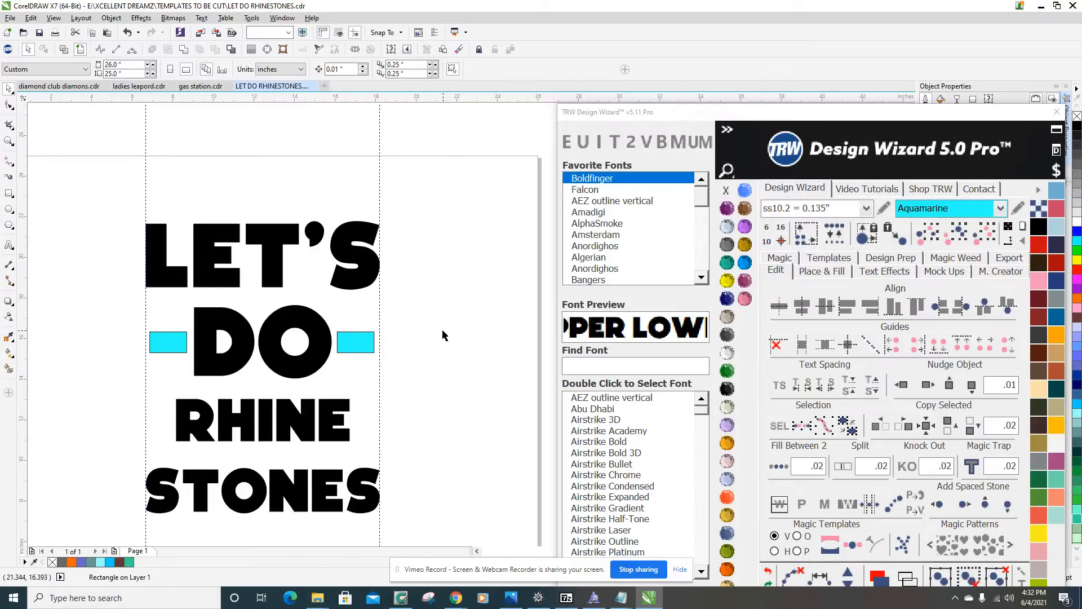
Color both rectangles beside DO Jet Black and remove their outlines.
click(358, 343)
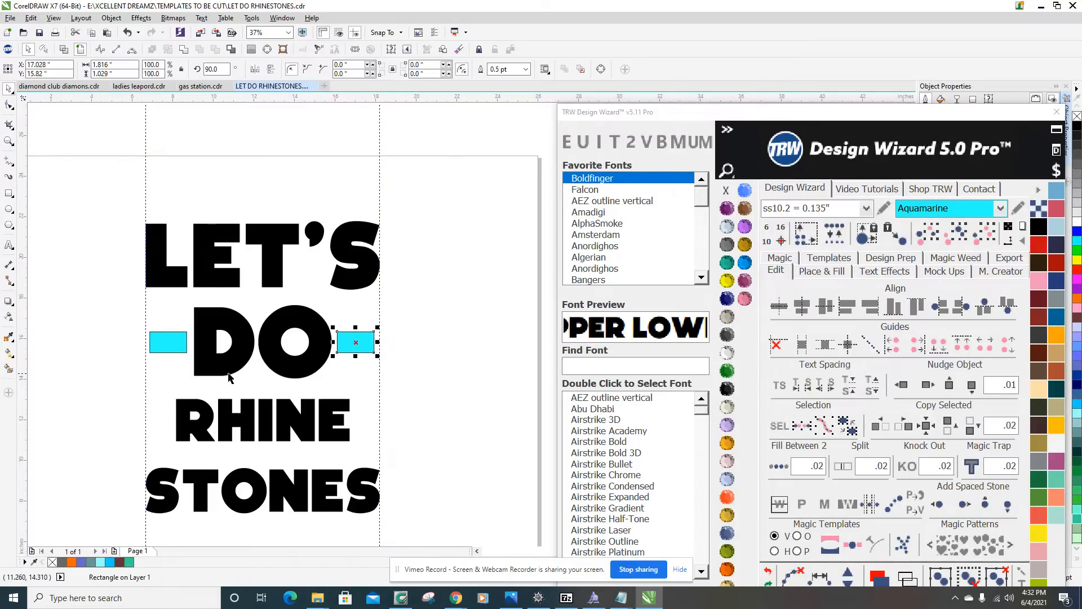
shift+click(173, 350)
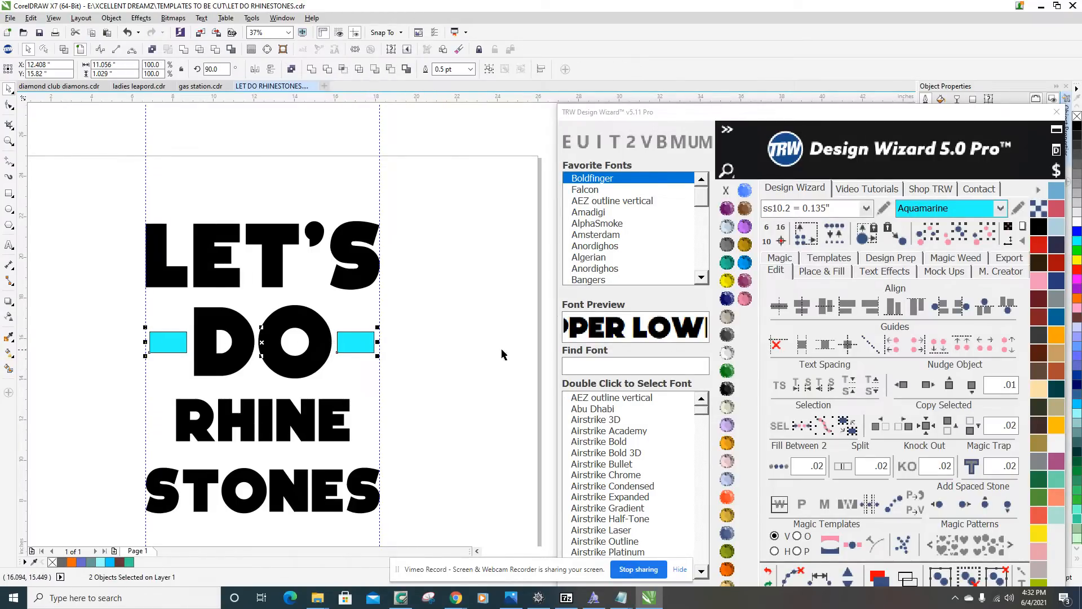
click(728, 388)
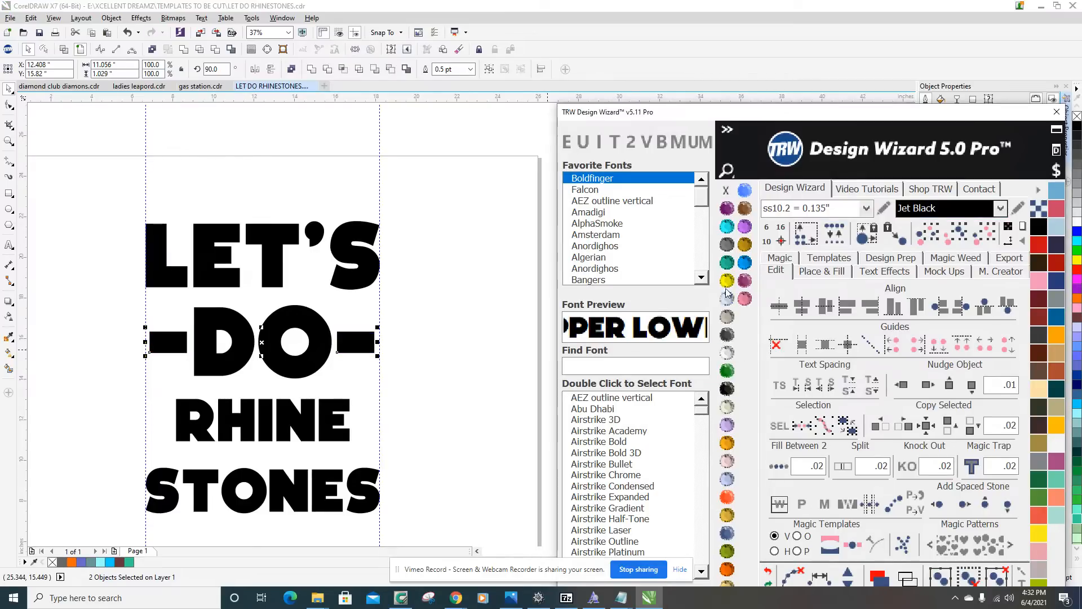
click(726, 189)
click(428, 274)
Copy the right-hand dash above the L of LET'S and stretch it to the right guideline as a bar about 11.538 inches wide.
scroll(414, 333, down, 2)
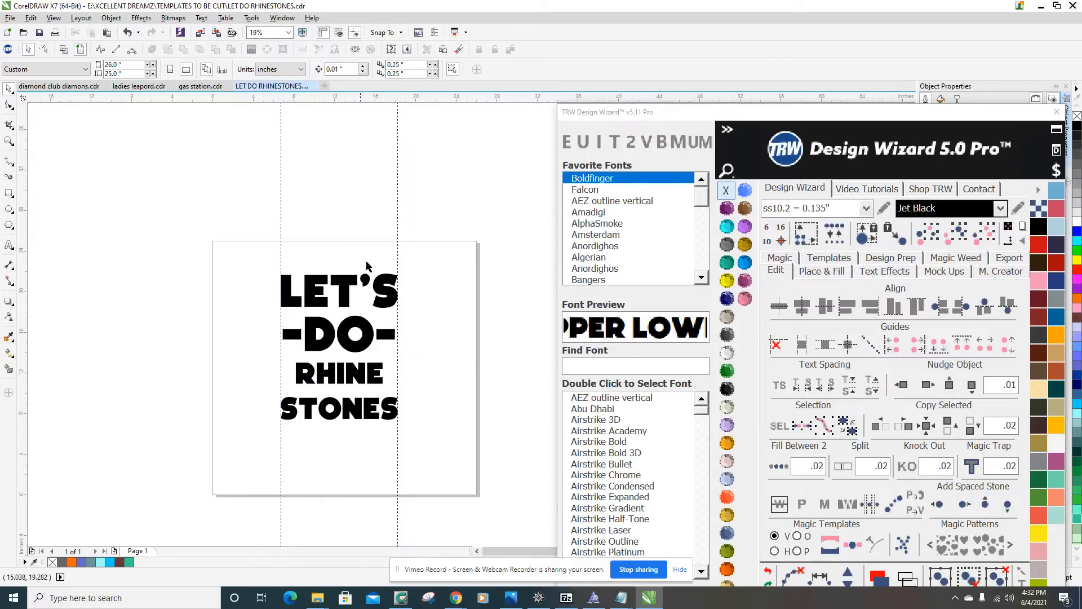
scroll(387, 325, up, 2)
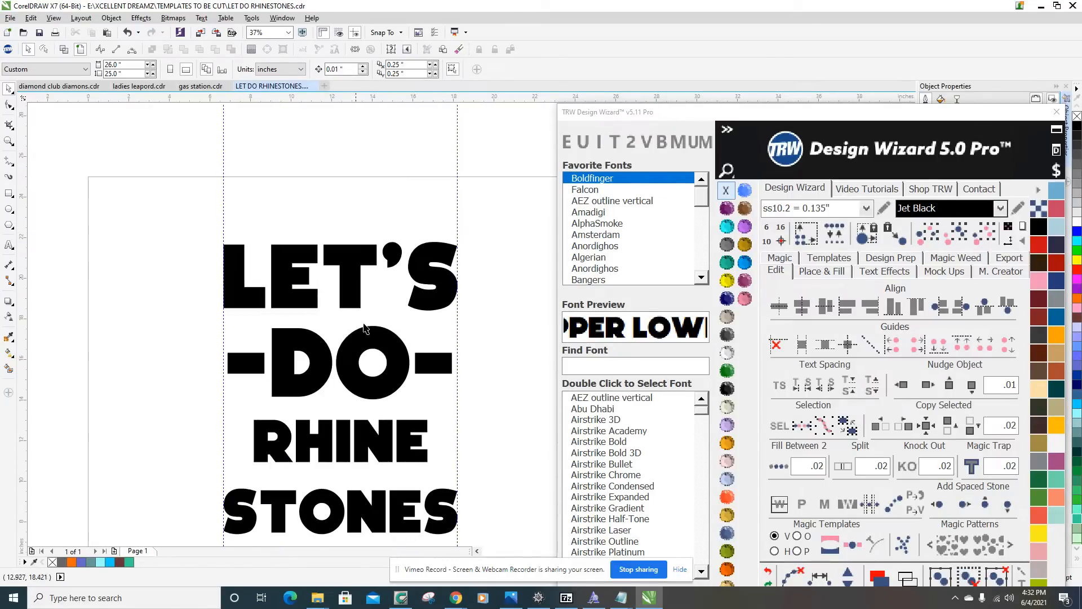
drag(442, 369, 244, 224)
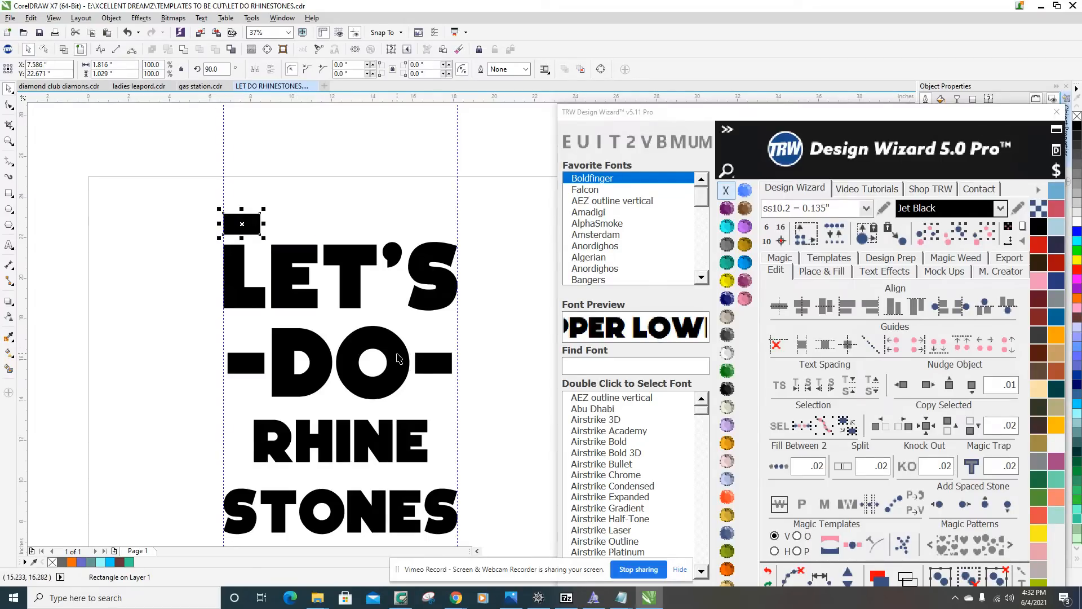
scroll(319, 331, up, 1)
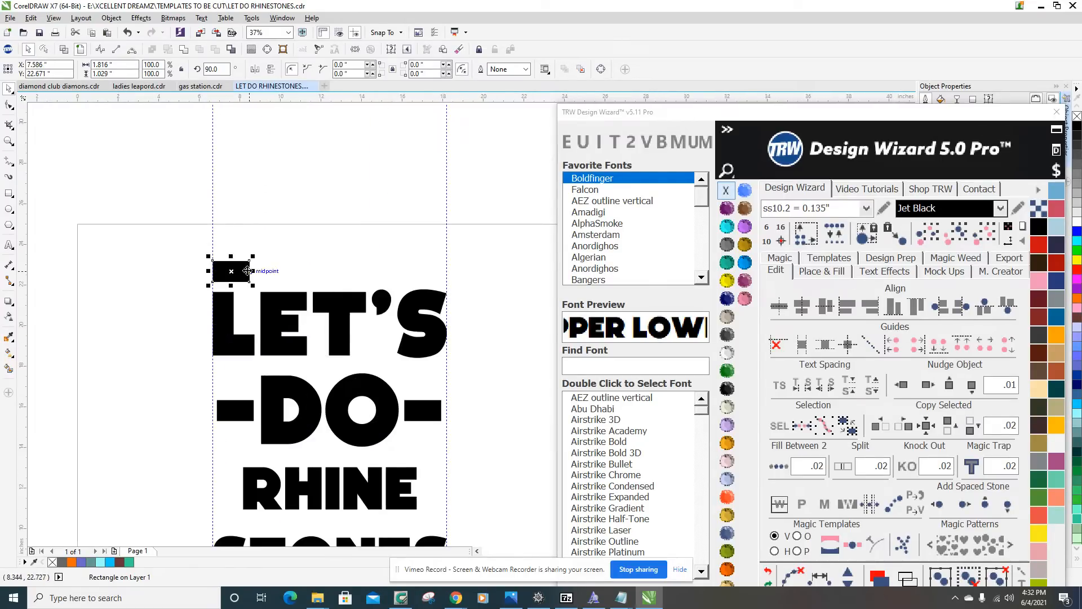
drag(252, 271, 450, 278)
scroll(445, 285, down, 1)
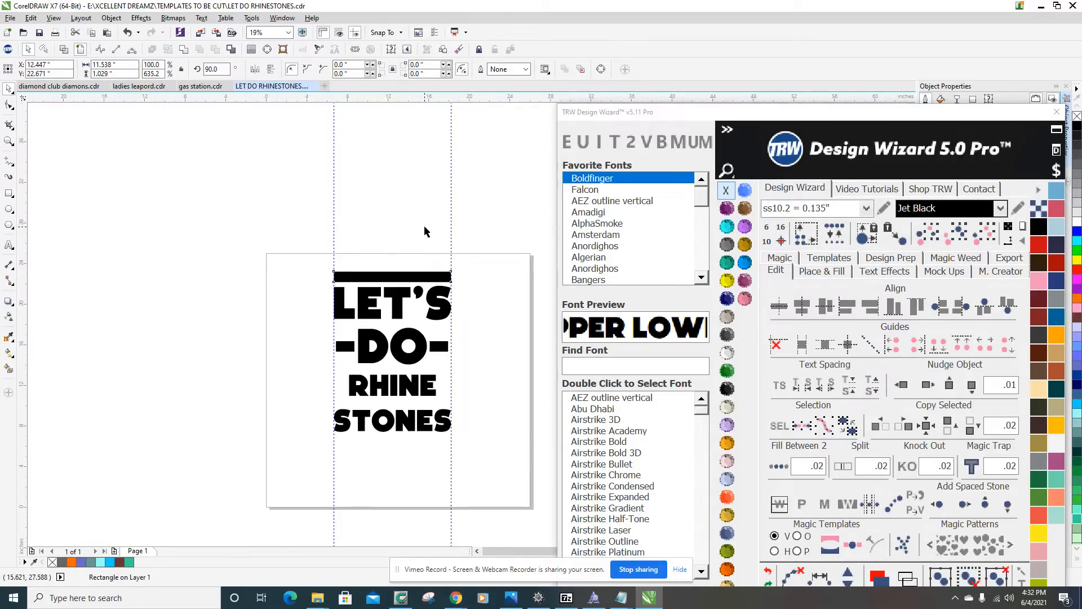
Place a copy of the long bar just below STONES, spanning the two guidelines, keeping the original bar above LET'S.
scroll(425, 231, up, 1)
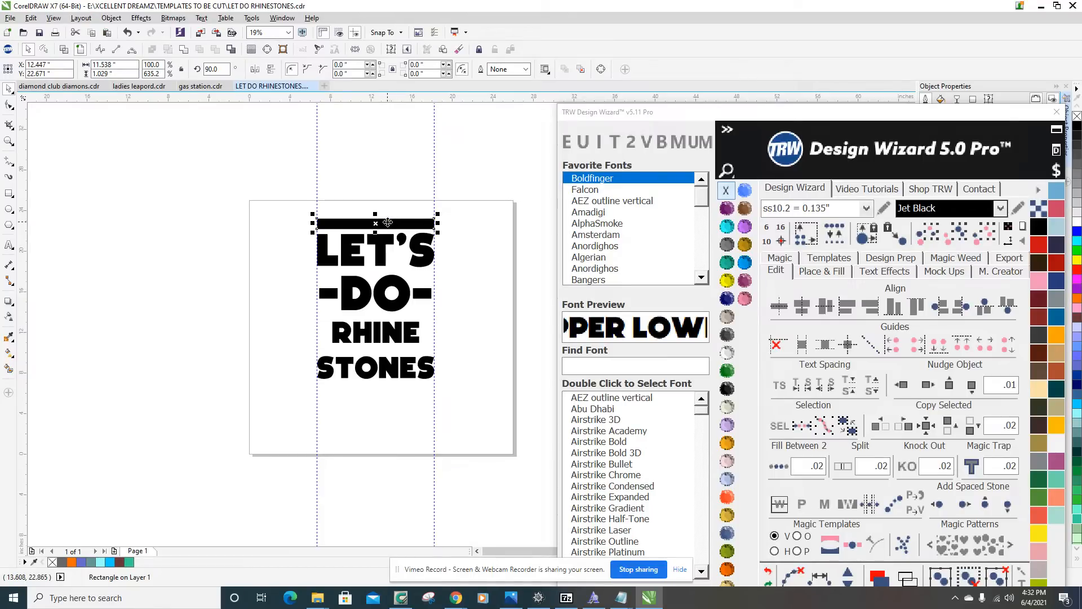
mouse_move(387, 223)
mouse_down()
mouse_move(388, 264)
mouse_move(387, 178)
mouse_move(383, 359)
mouse_move(383, 133)
mouse_move(366, 328)
mouse_move(447, 286)
mouse_move(451, 231)
mouse_move(527, 231)
mouse_move(227, 231)
mouse_move(490, 231)
mouse_move(361, 230)
mouse_move(377, 167)
mouse_move(383, 399)
mouse_move(379, 182)
mouse_move(440, 362)
mouse_move(432, 327)
mouse_move(378, 300)
mouse_move(420, 294)
mouse_move(475, 246)
mouse_move(412, 244)
mouse_move(376, 208)
mouse_up()
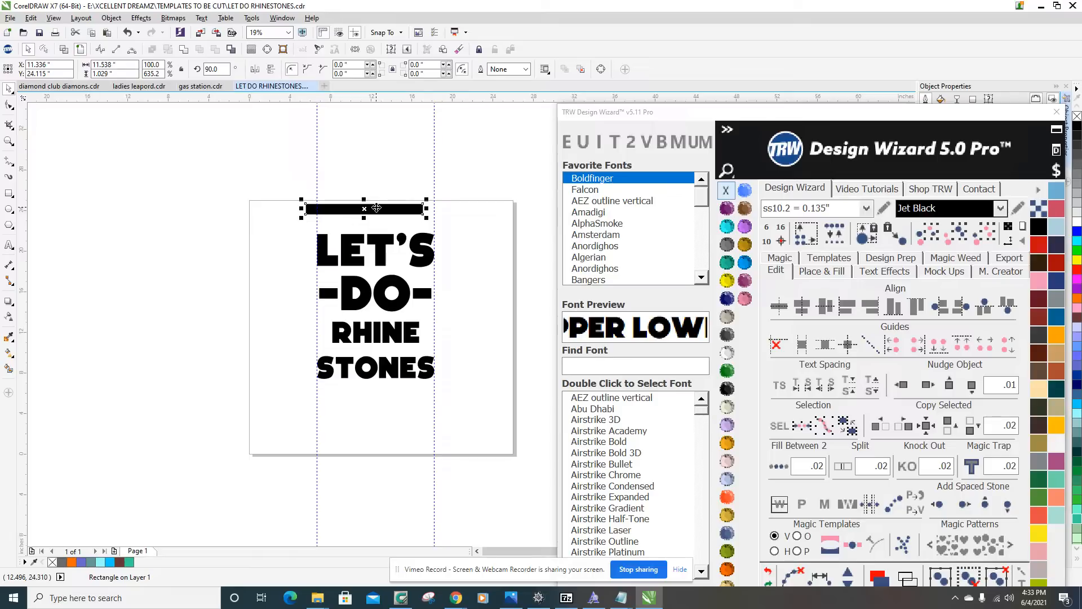
key(ctrl+z)
drag(390, 225, 377, 393)
drag(382, 391, 388, 388)
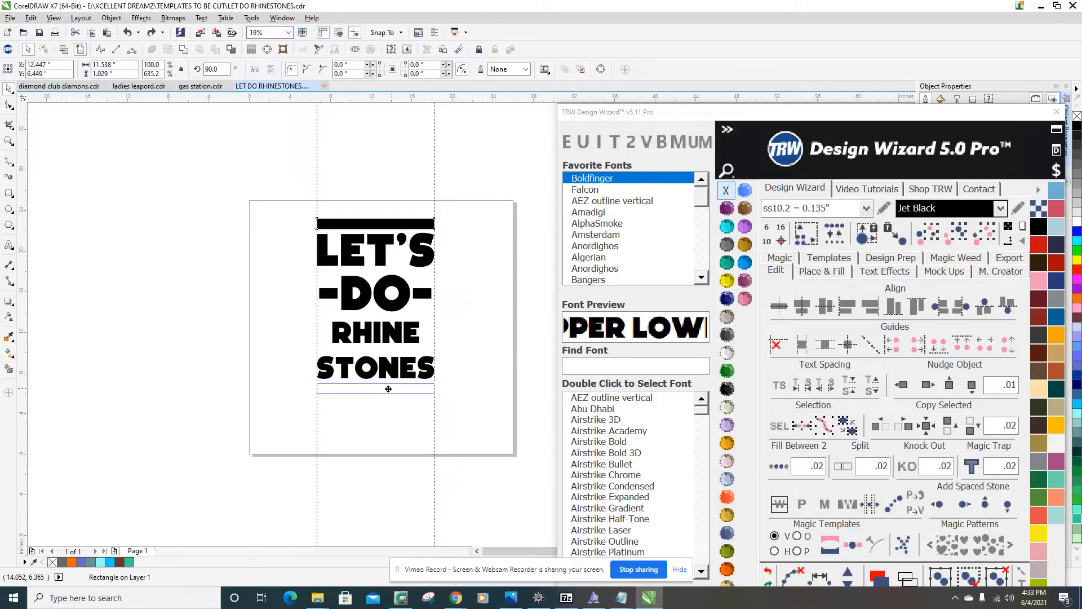
scroll(395, 383, up, 3)
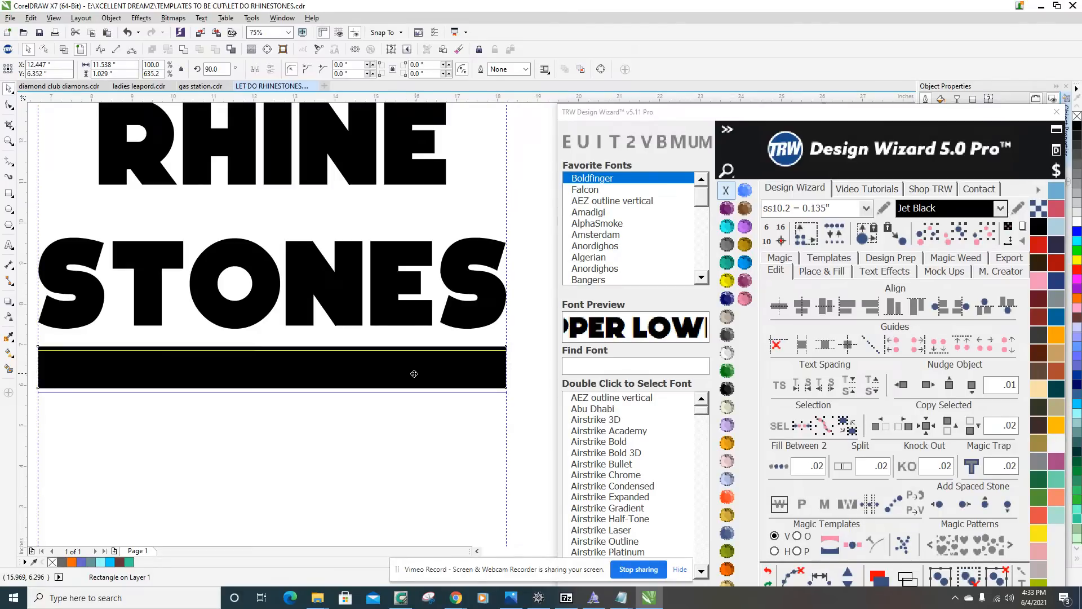
scroll(417, 394, down, 5)
click(406, 435)
Select the whole design to check its overall size, and examine the spacing of the words, dashes and bars.
scroll(406, 431, up, 2)
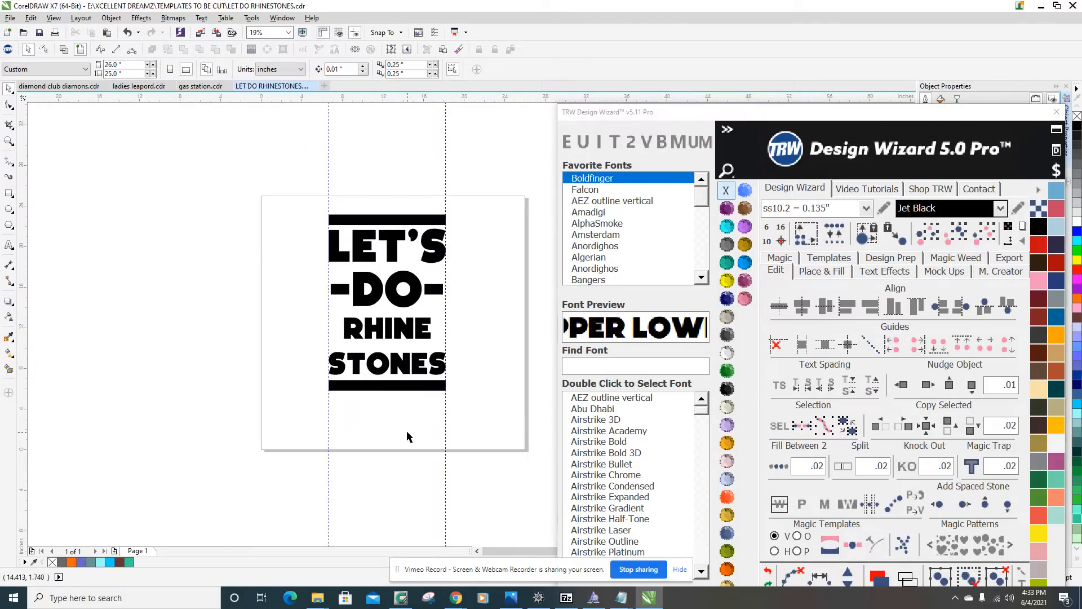
drag(310, 195, 480, 411)
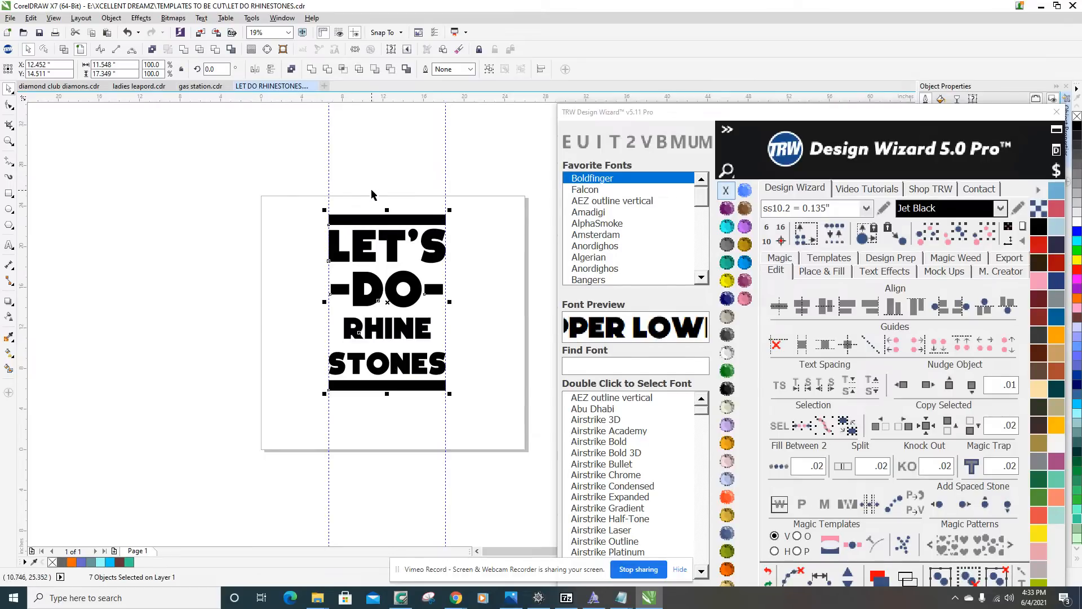
scroll(411, 230, up, 2)
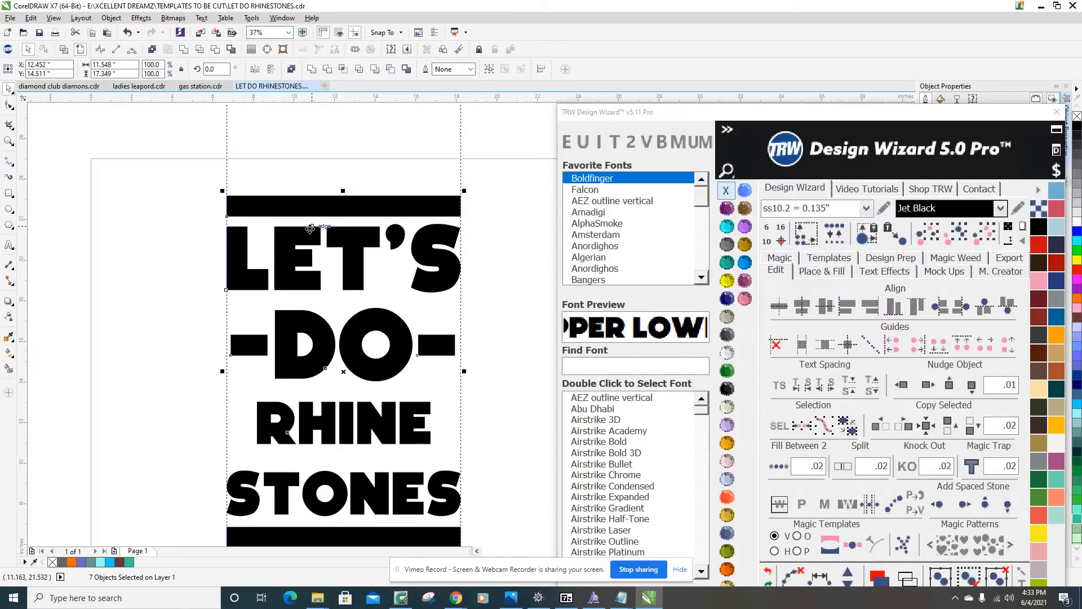
scroll(299, 228, down, 2)
scroll(338, 257, up, 2)
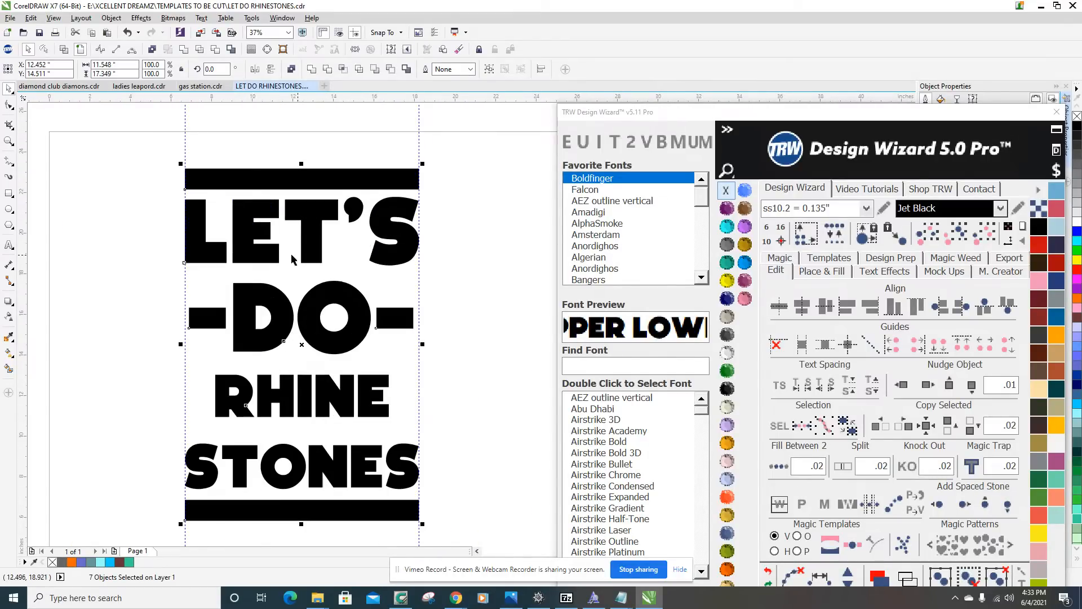
scroll(241, 254, up, 2)
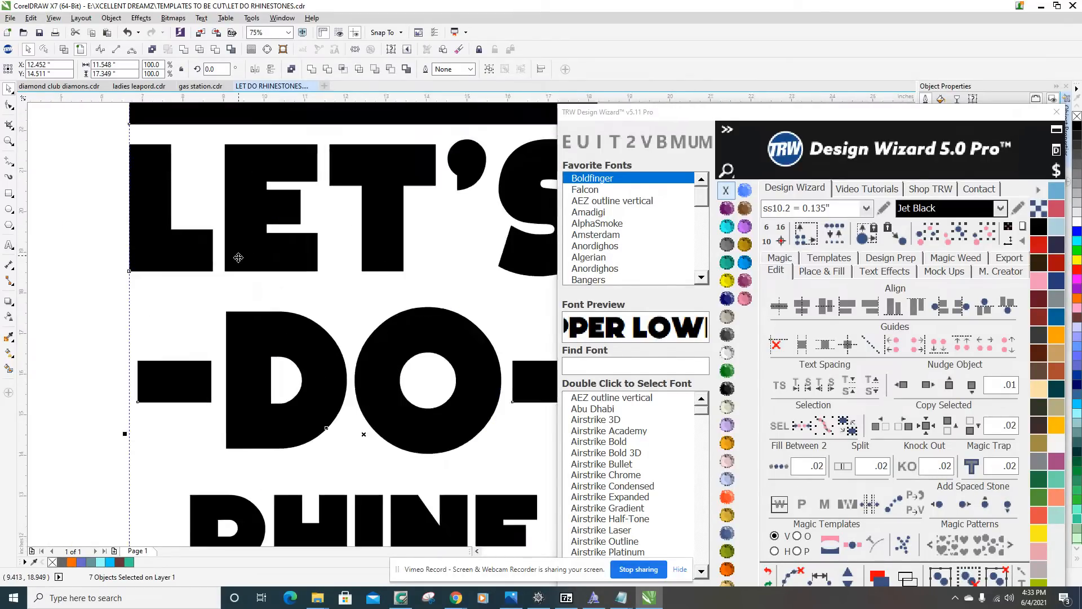
scroll(239, 257, down, 4)
click(362, 292)
scroll(239, 319, up, 2)
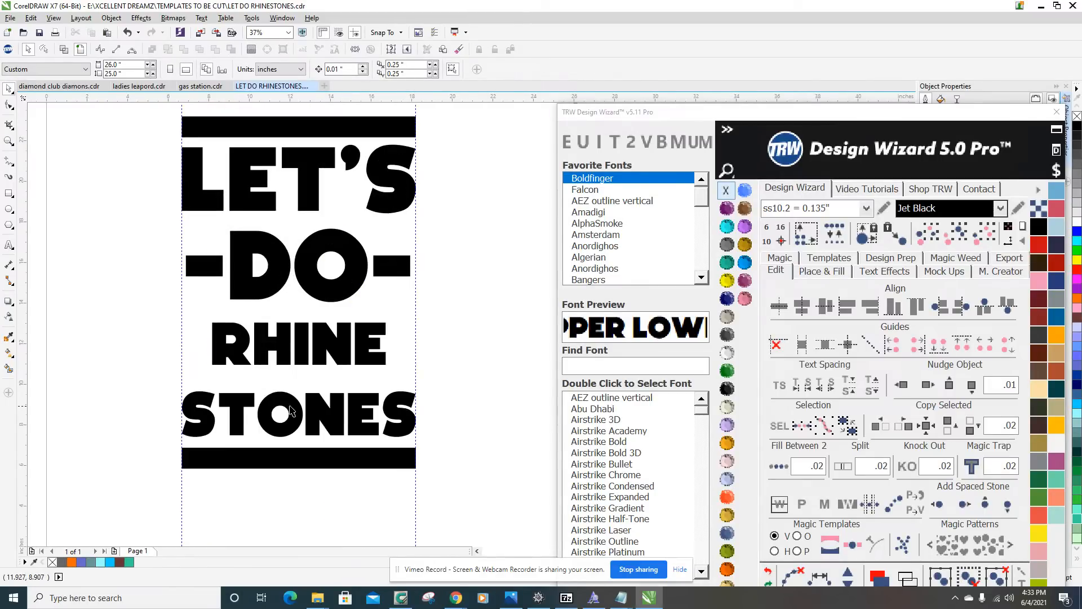
scroll(293, 410, down, 2)
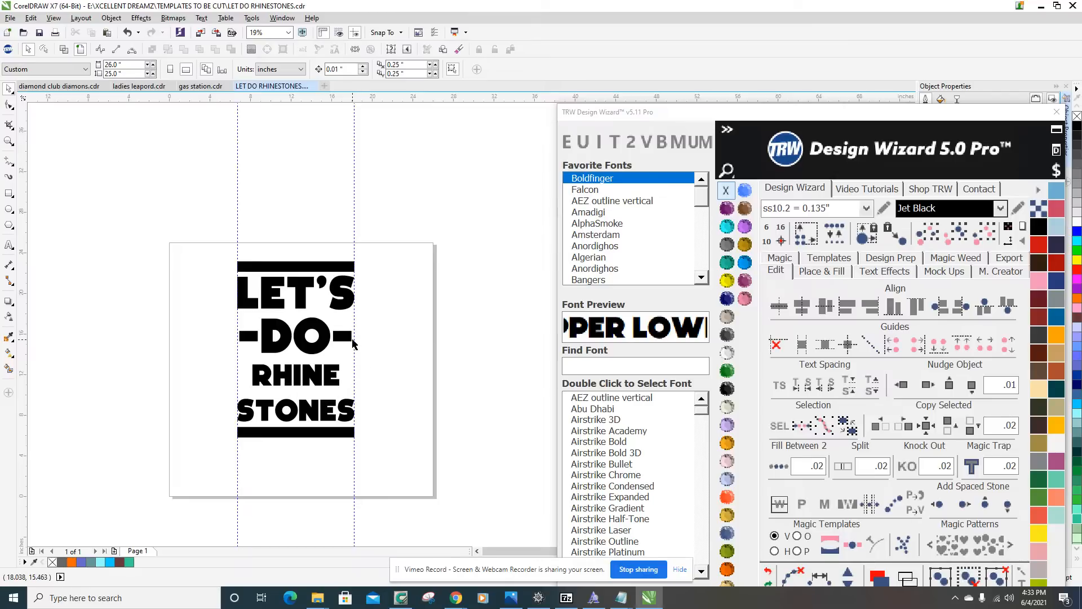
scroll(353, 344, up, 2)
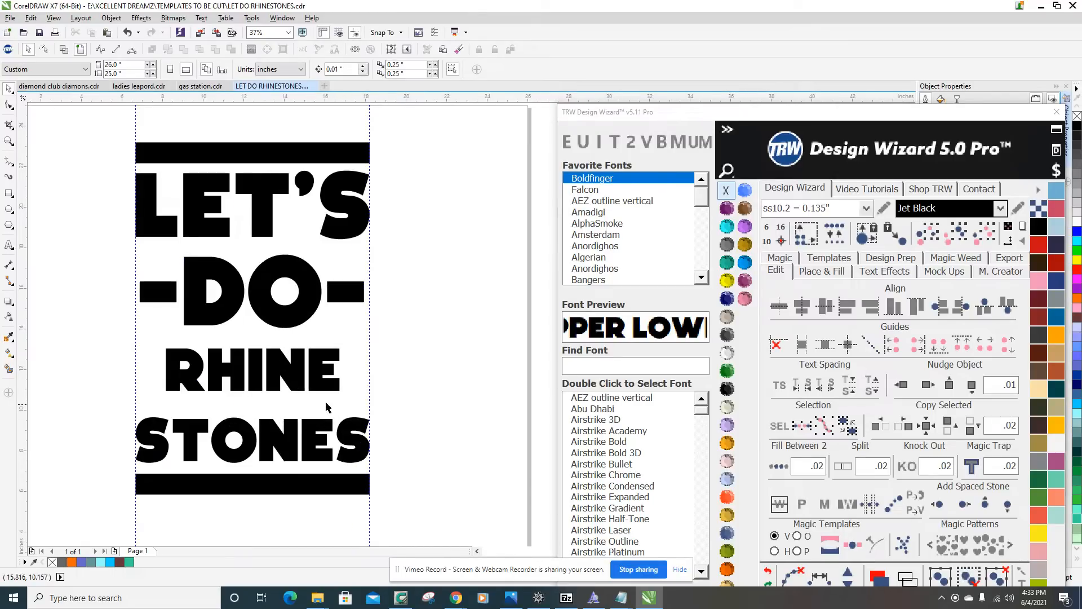
scroll(376, 395, down, 2)
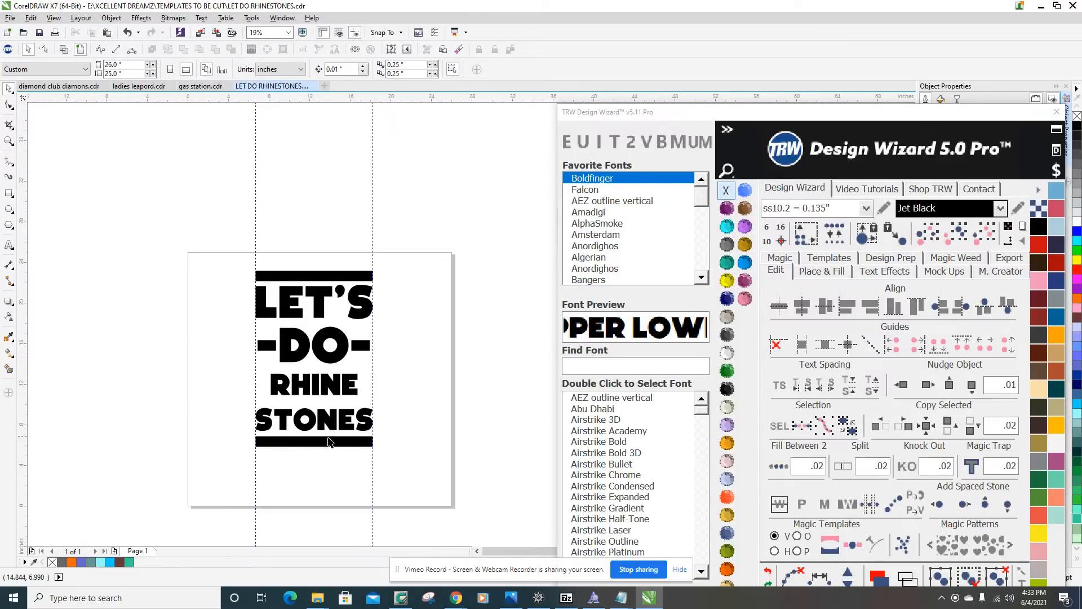
Examine the gaps between RHINE, STONES and the lower bar, and check what curve the two words belong to.
scroll(315, 444, up, 2)
scroll(316, 444, down, 2)
scroll(358, 326, up, 2)
scroll(197, 338, down, 2)
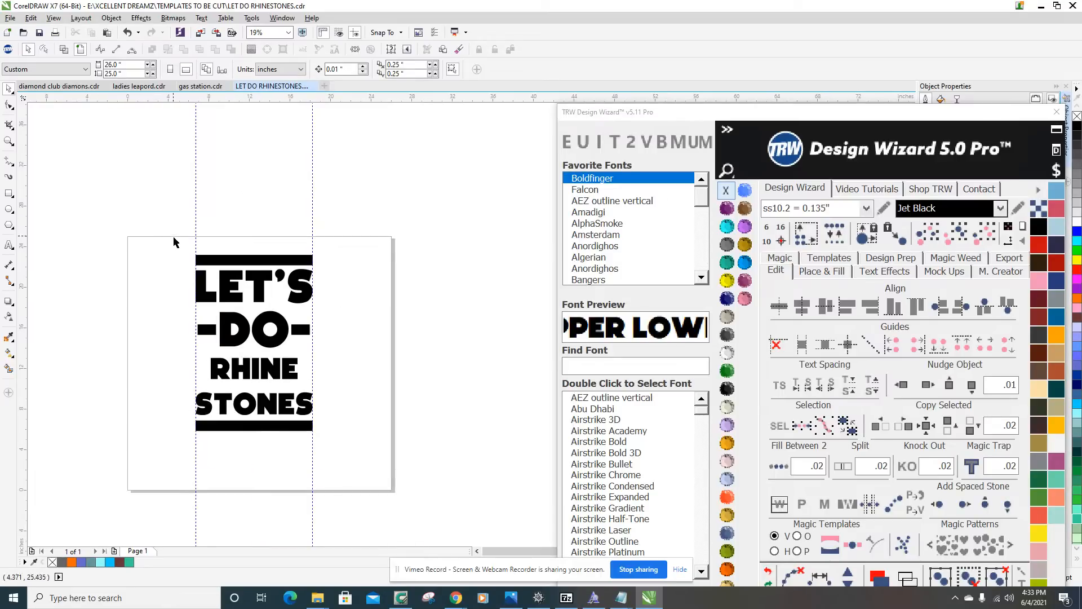
scroll(278, 423, up, 4)
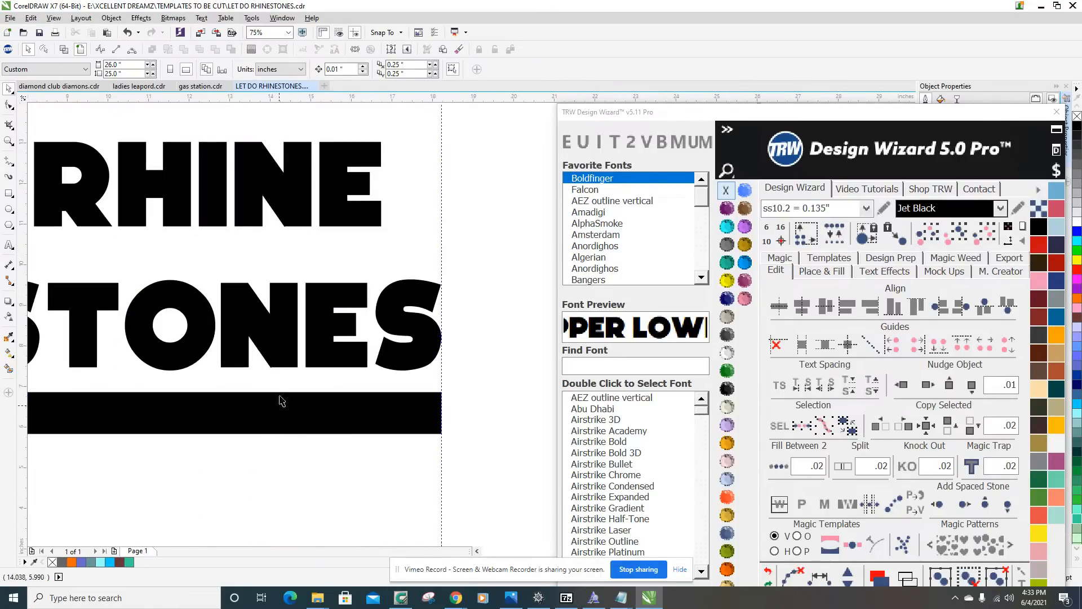
scroll(276, 335, down, 1)
scroll(279, 334, up, 1)
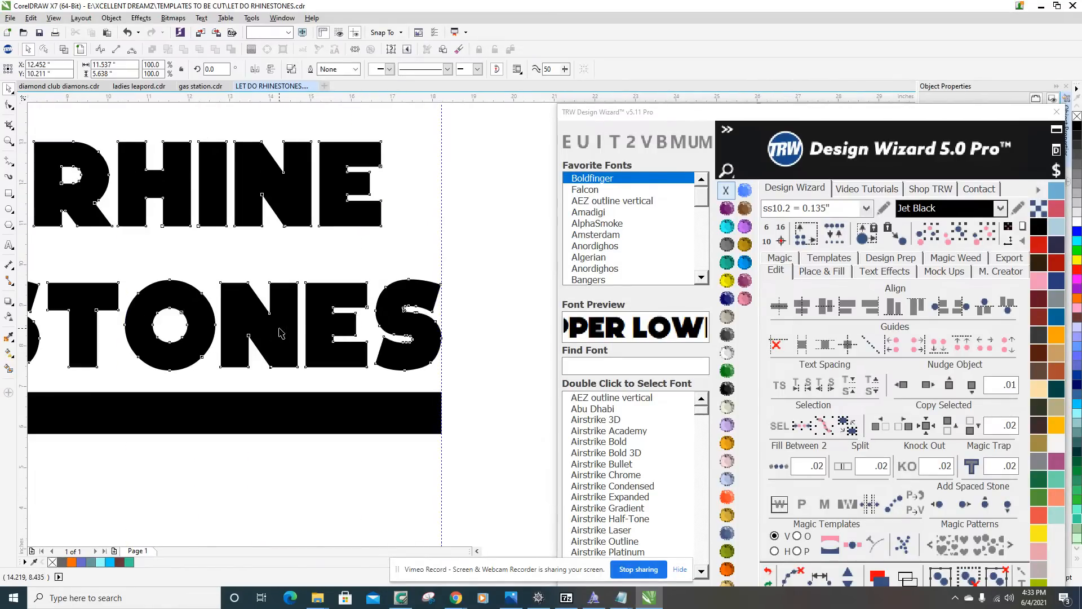
right_click(280, 332)
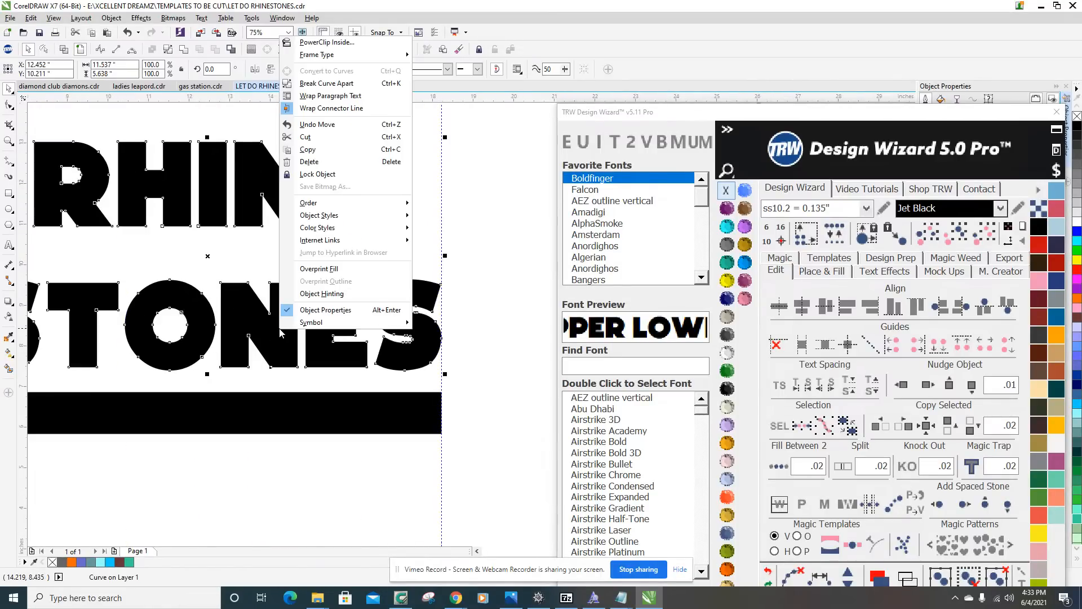
click(495, 297)
scroll(495, 305, down, 2)
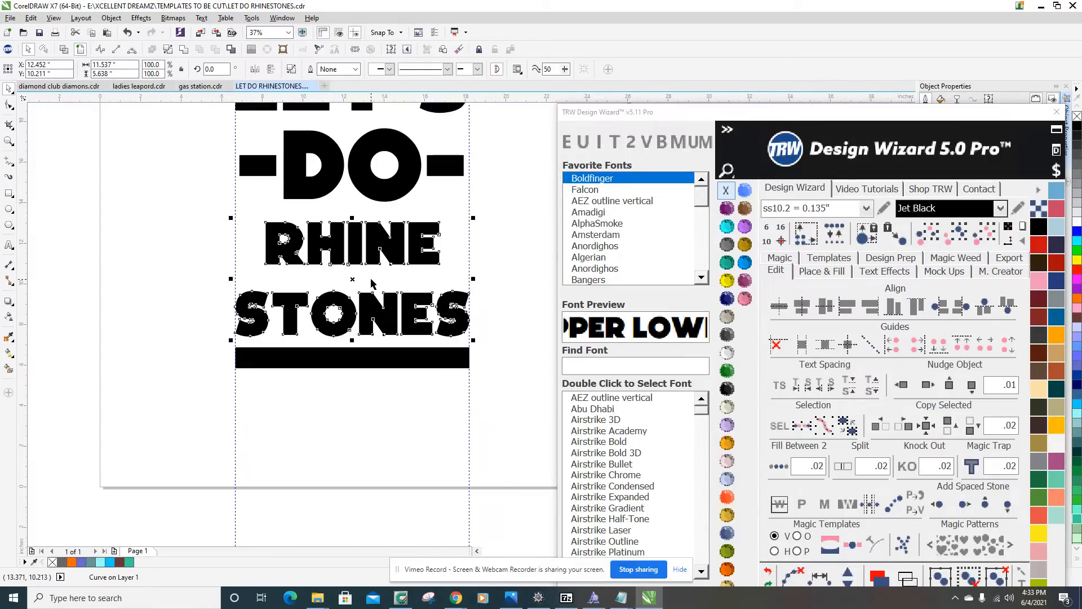
scroll(370, 285, up, 2)
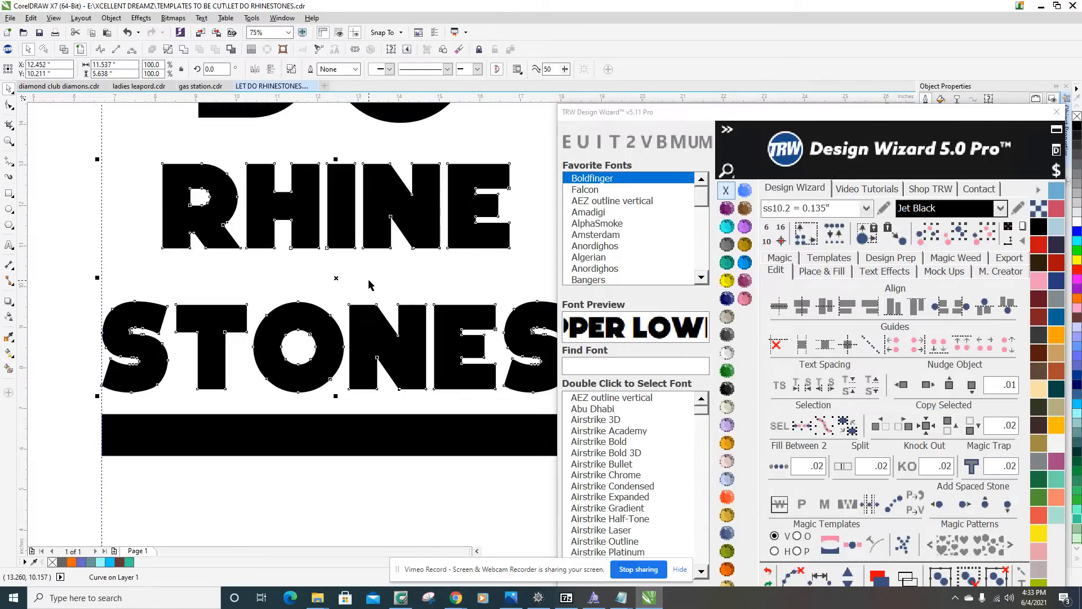
click(374, 272)
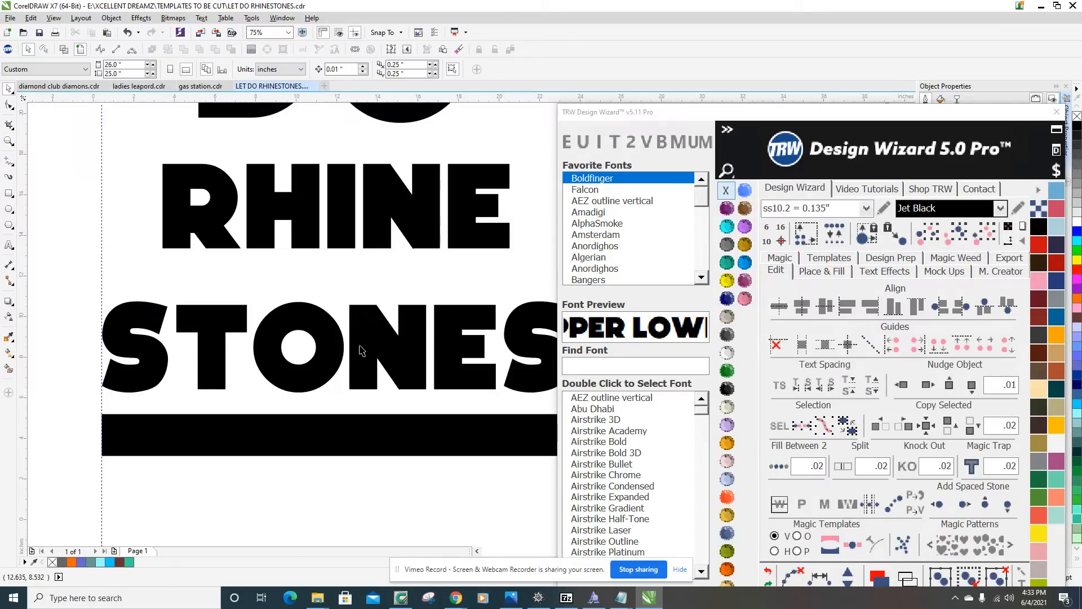
scroll(358, 349, down, 2)
scroll(446, 349, up, 2)
scroll(454, 350, down, 2)
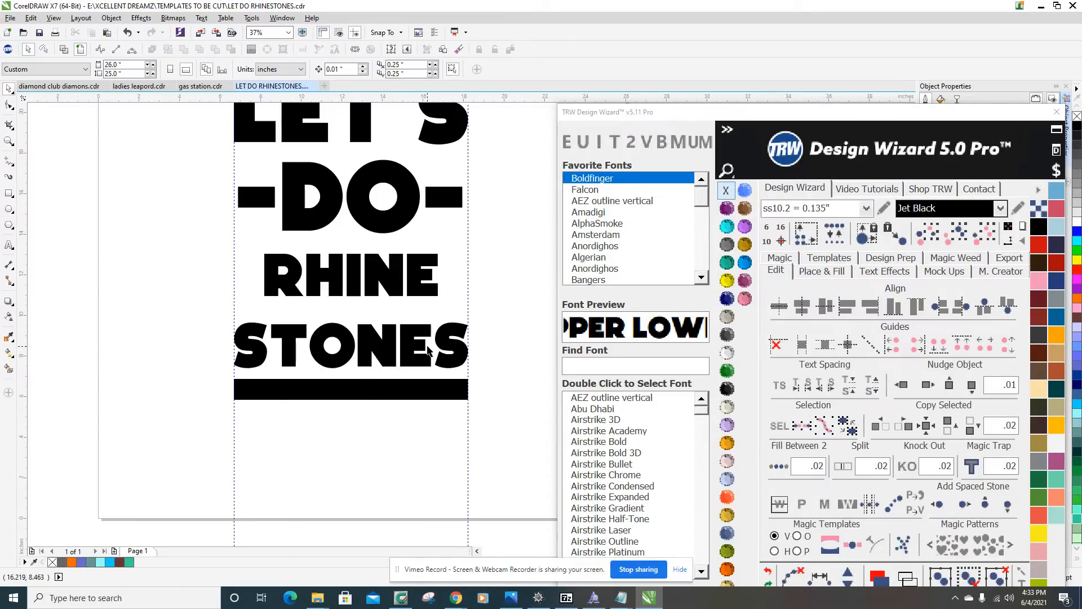
Fill each of the six letters of STONES with the blue-gray Smart Fill color and a 0.5 pt outline.
click(9, 368)
scroll(111, 310, up, 2)
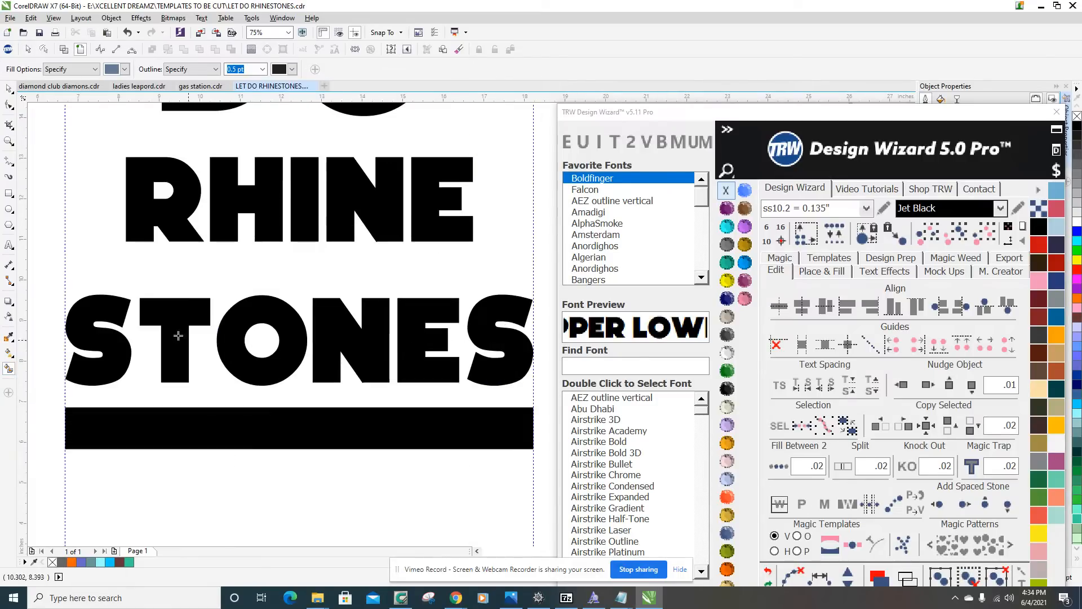
click(111, 310)
click(172, 315)
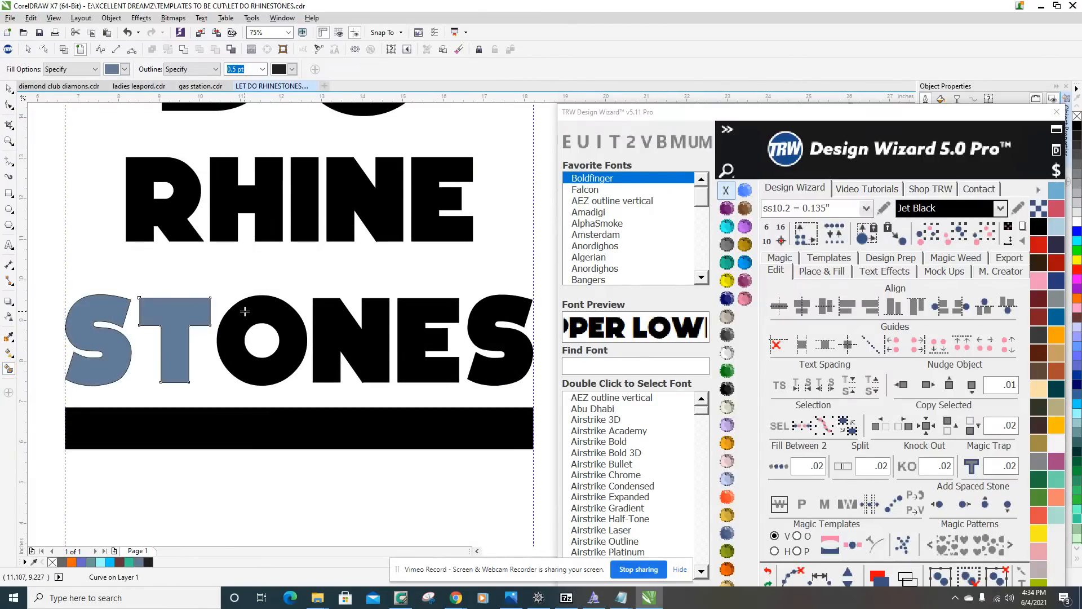
click(287, 309)
click(324, 320)
click(406, 311)
click(496, 309)
scroll(312, 341, down, 2)
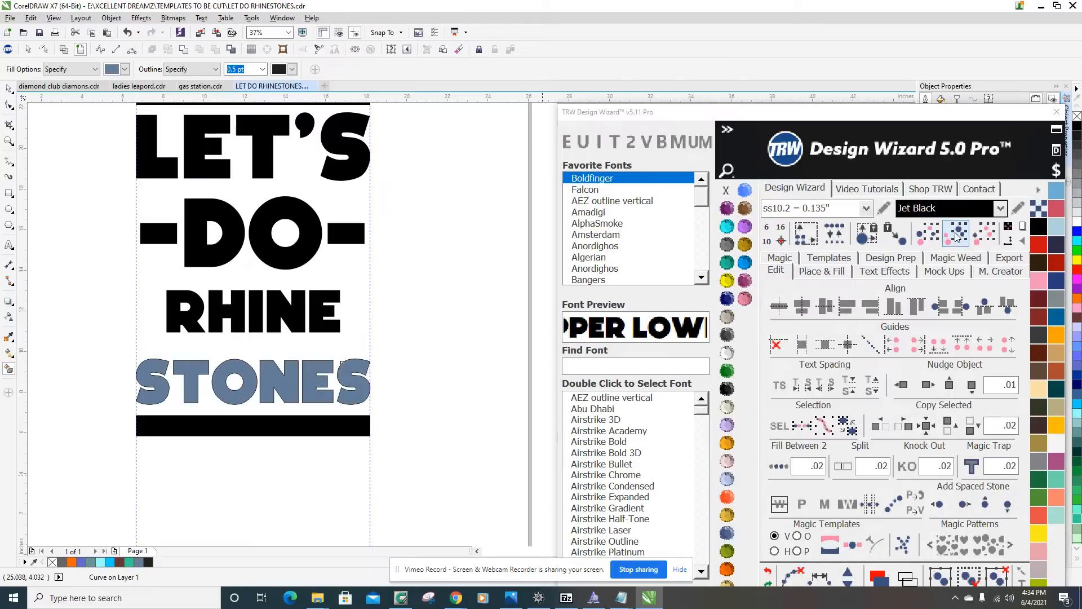
Select all six blue-gray STONES letters by their shared color and combine them into one curve.
drag(878, 116, 893, 12)
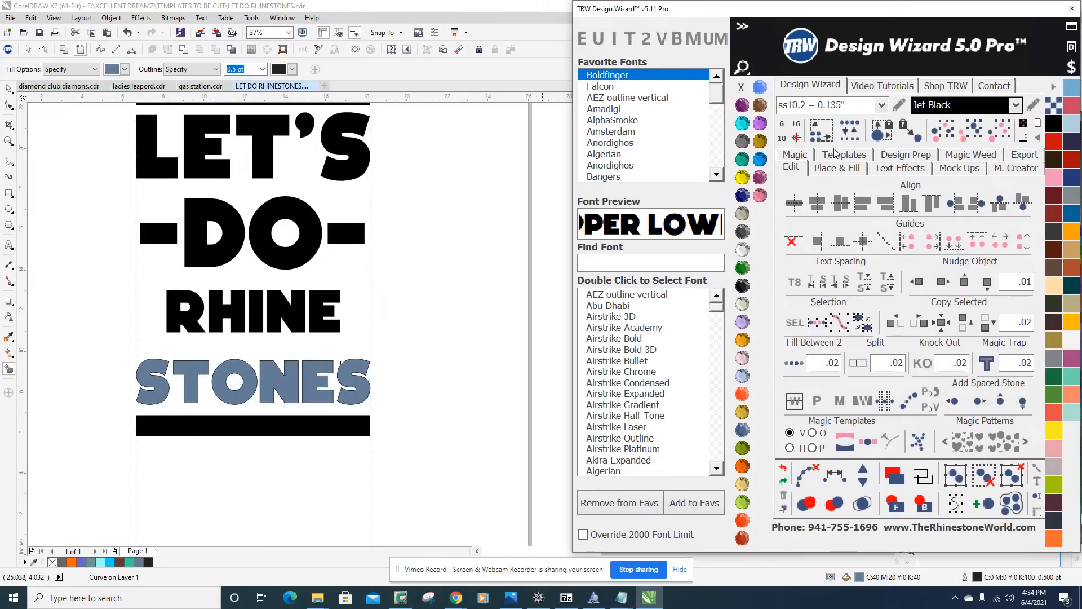
click(973, 137)
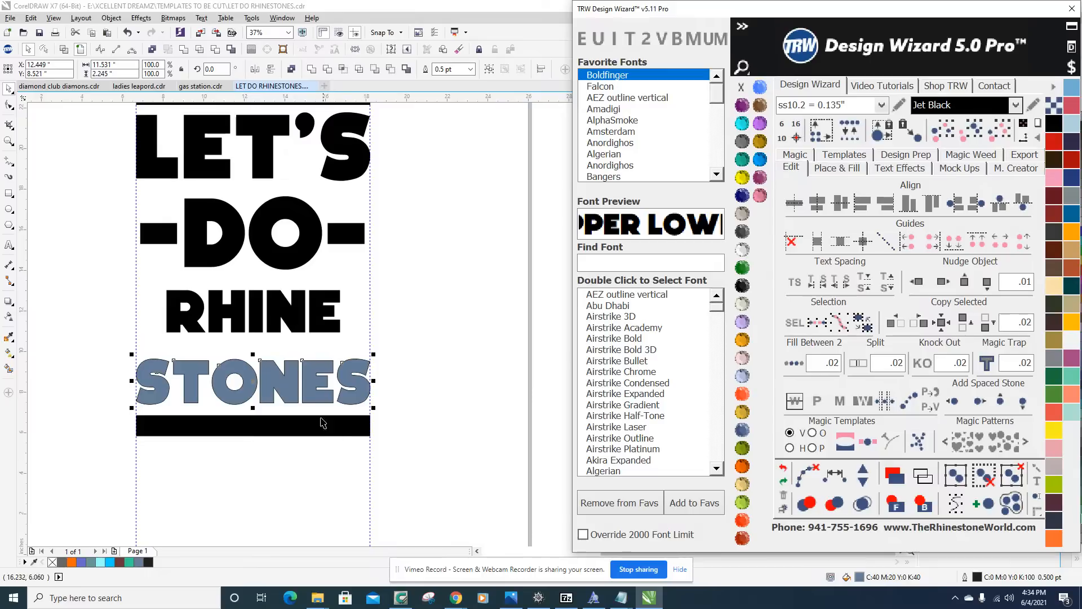
drag(263, 364, 351, 463)
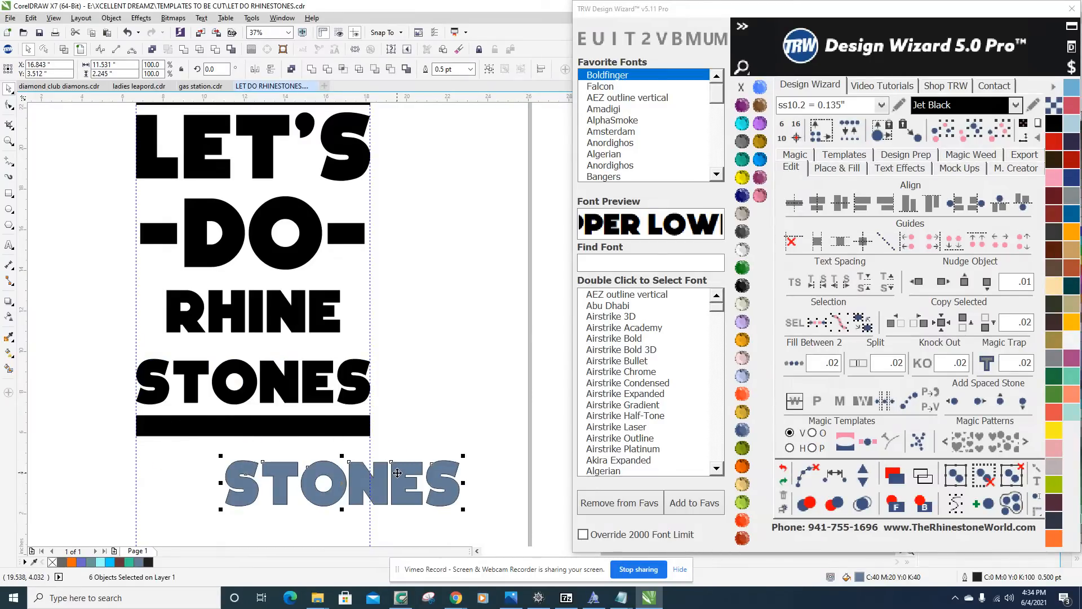
key(ctrl+z)
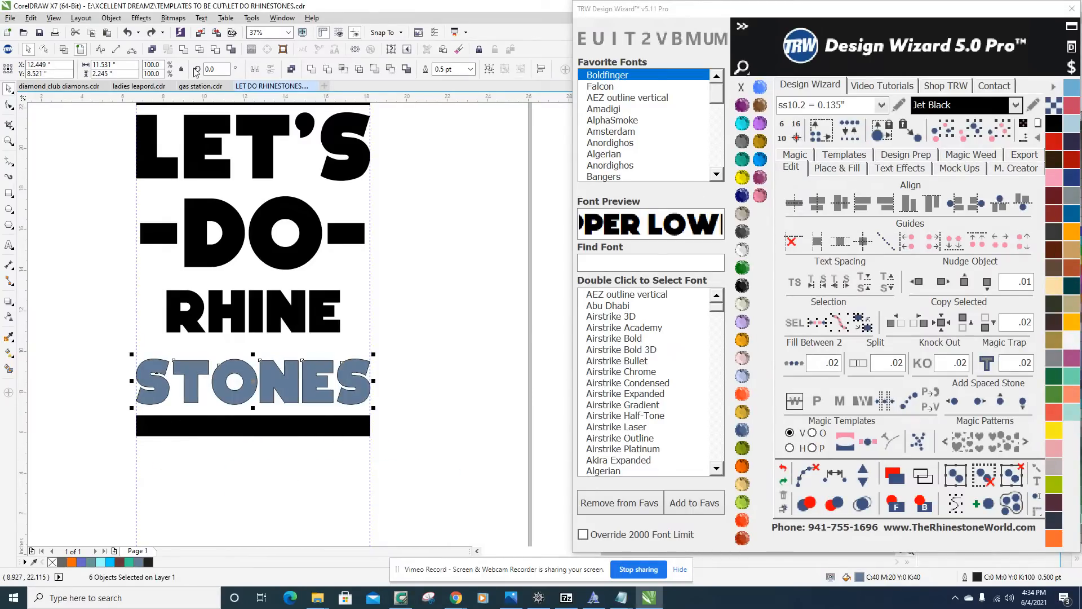
click(183, 50)
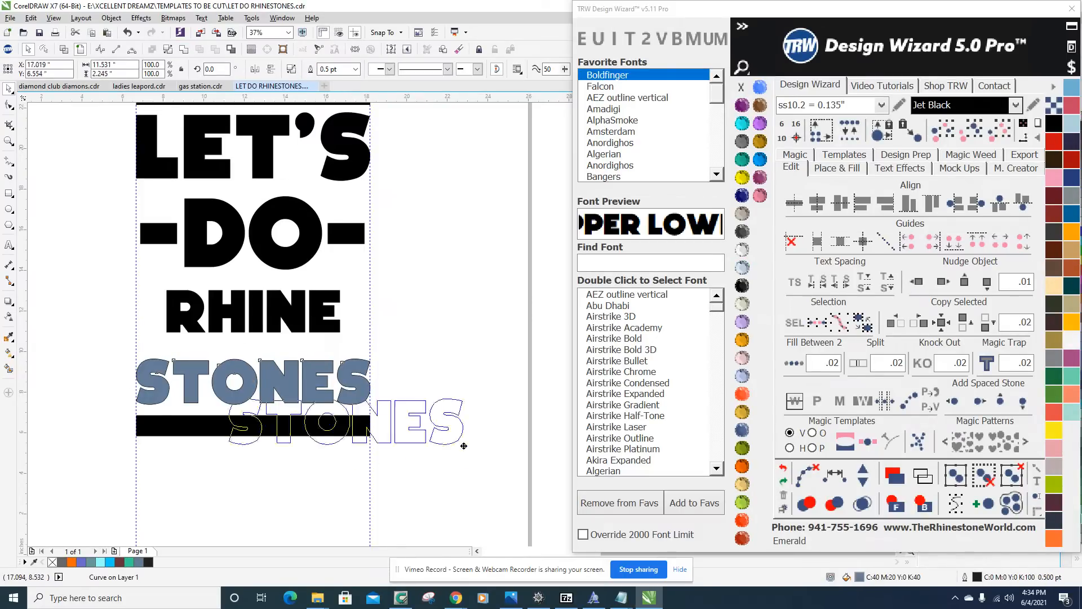
Try moving the combined blue-gray STONES diagonally off the black word and below the bar, undoing each move.
drag(342, 383, 461, 442)
key(ctrl+z)
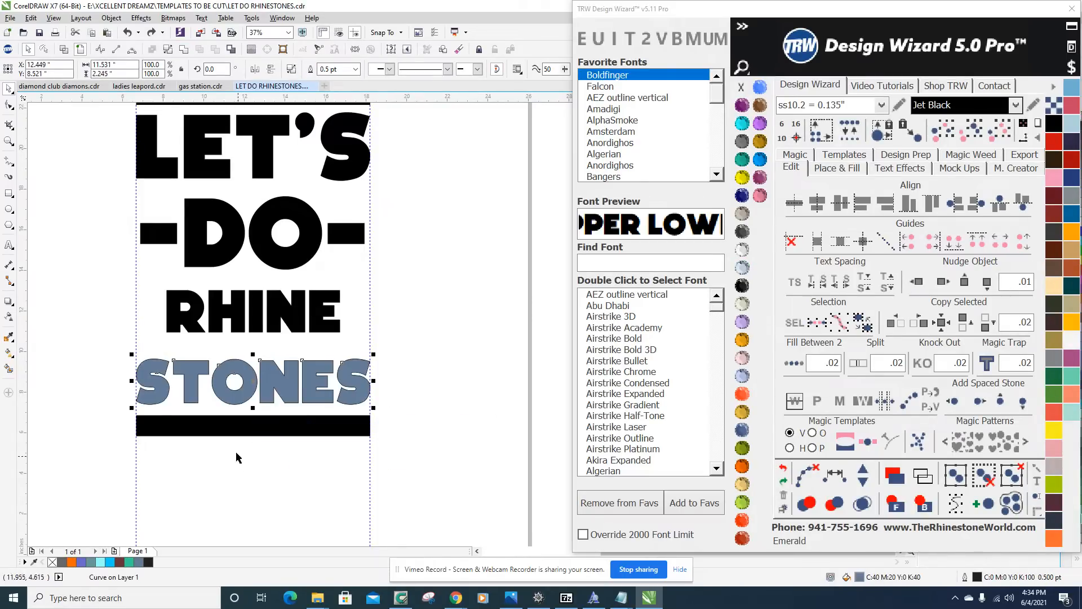
drag(186, 368, 305, 505)
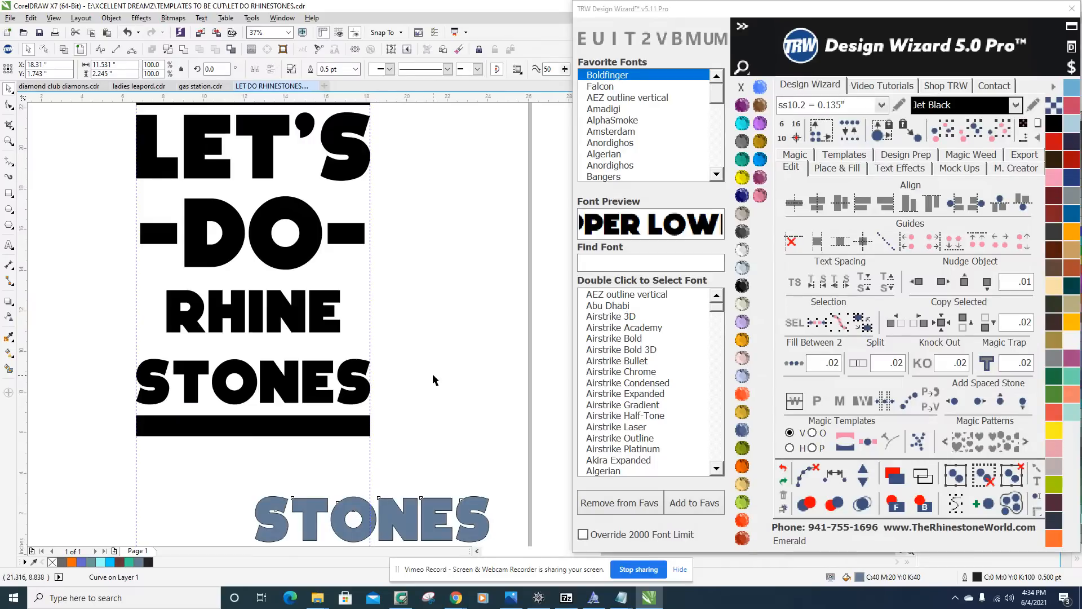
click(416, 400)
key(ctrl+z)
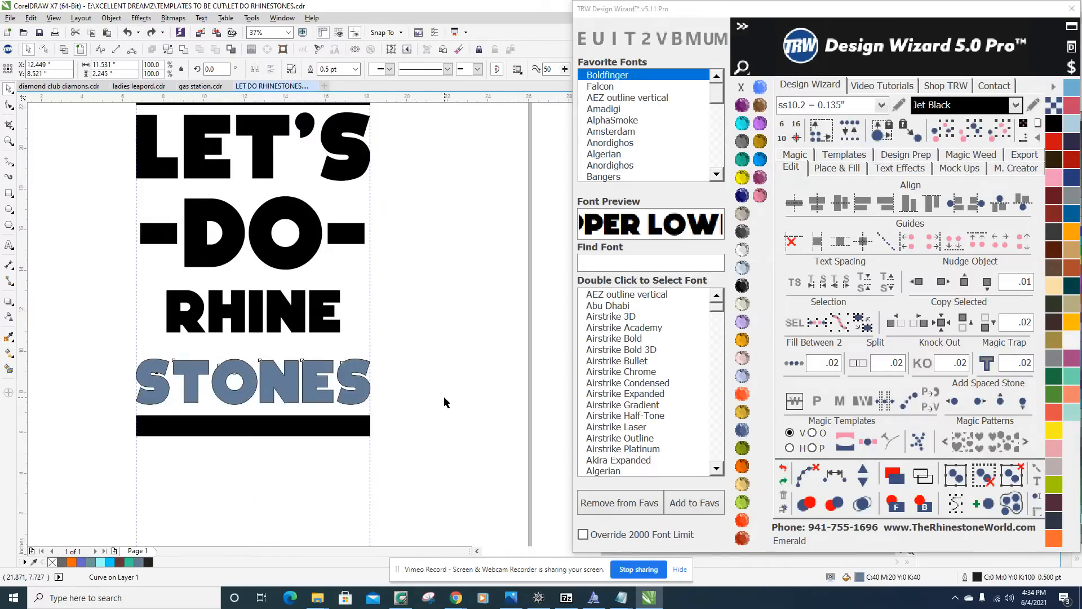
Try moving the blue-gray STONES straight down below the bar, and undo the move.
click(289, 386)
scroll(276, 364, up, 2)
scroll(274, 363, down, 2)
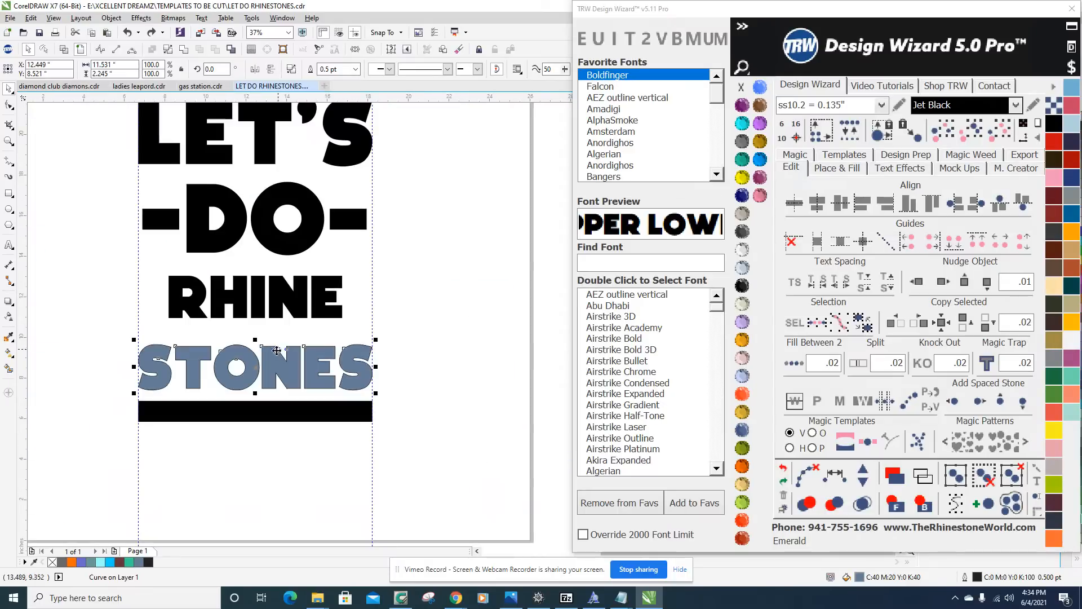
drag(274, 359, 274, 466)
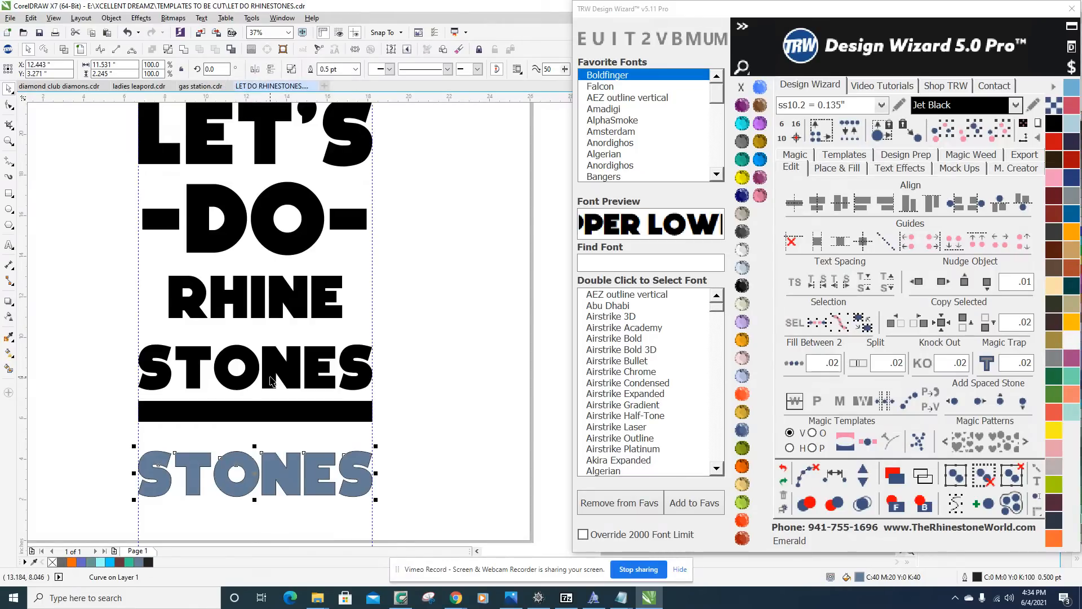
key(ctrl+z)
click(413, 341)
Try shifting the blue-gray STONES down over the bar and farther below it to compare both words, undoing both moves.
scroll(355, 360, up, 2)
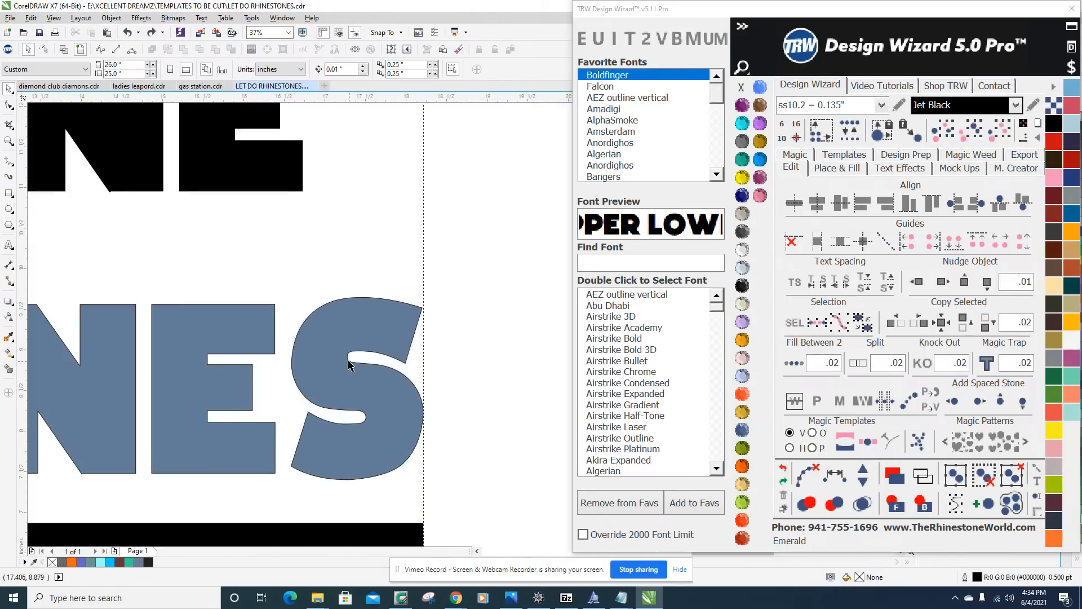
click(324, 365)
scroll(384, 371, down, 2)
drag(366, 368, 358, 433)
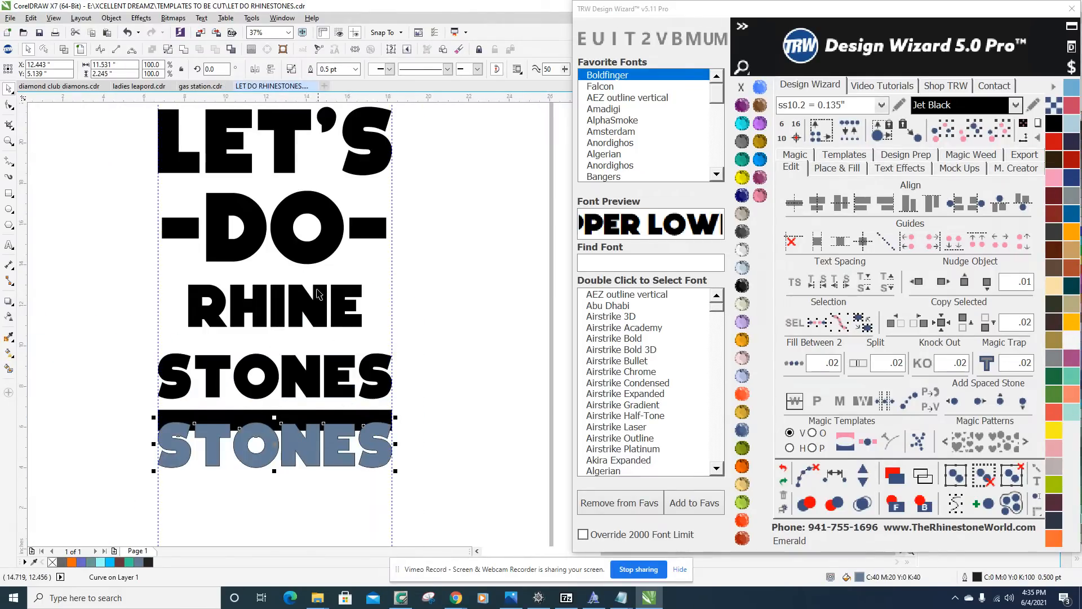
scroll(301, 342, up, 2)
scroll(310, 338, down, 2)
scroll(320, 264, up, 1)
scroll(334, 323, down, 1)
scroll(336, 321, up, 1)
scroll(337, 320, down, 2)
mouse_move(336, 319)
mouse_down()
mouse_move(231, 313)
mouse_move(334, 323)
mouse_up()
scroll(336, 333, up, 1)
click(351, 448)
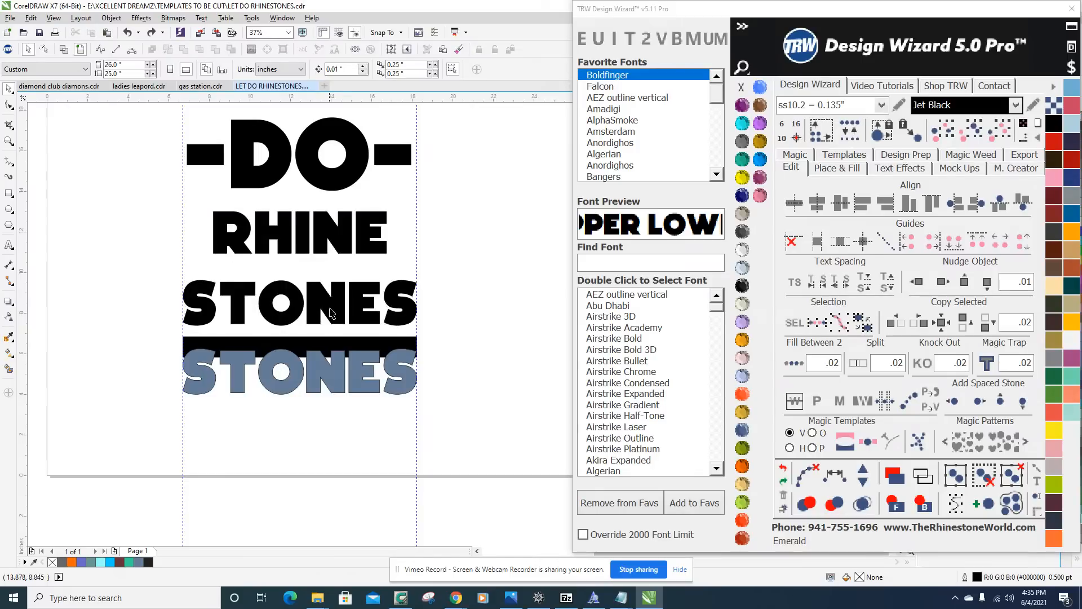
drag(340, 375, 340, 440)
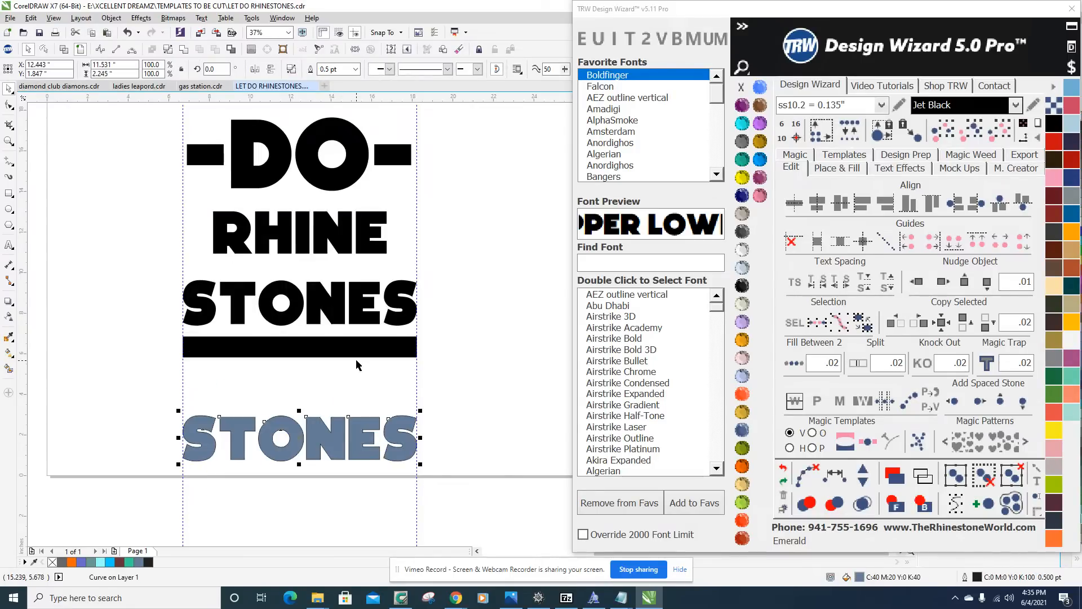
key(ctrl+z)
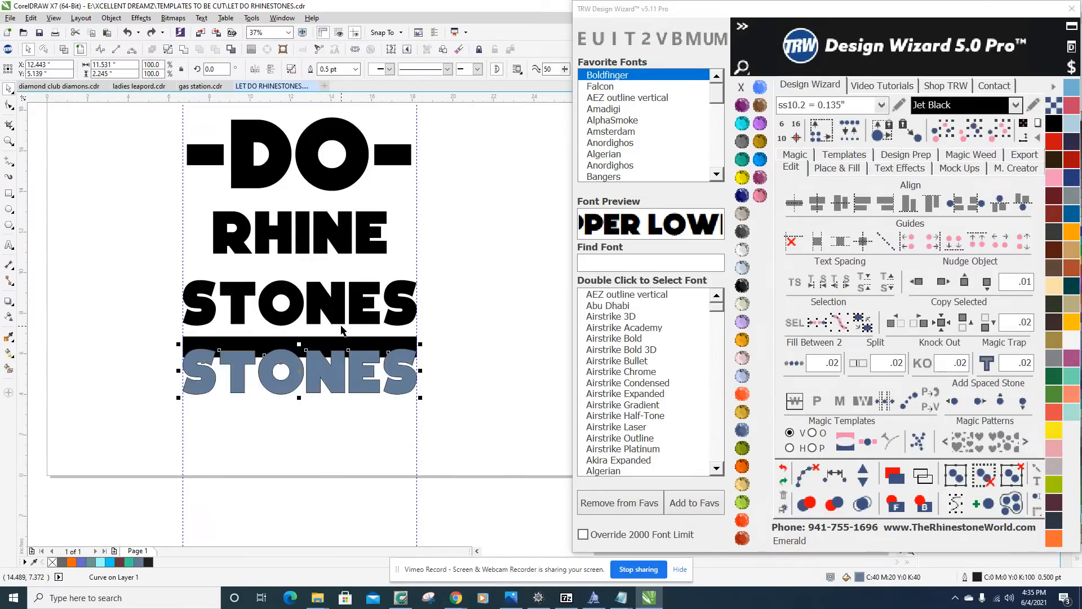
key(ctrl+z)
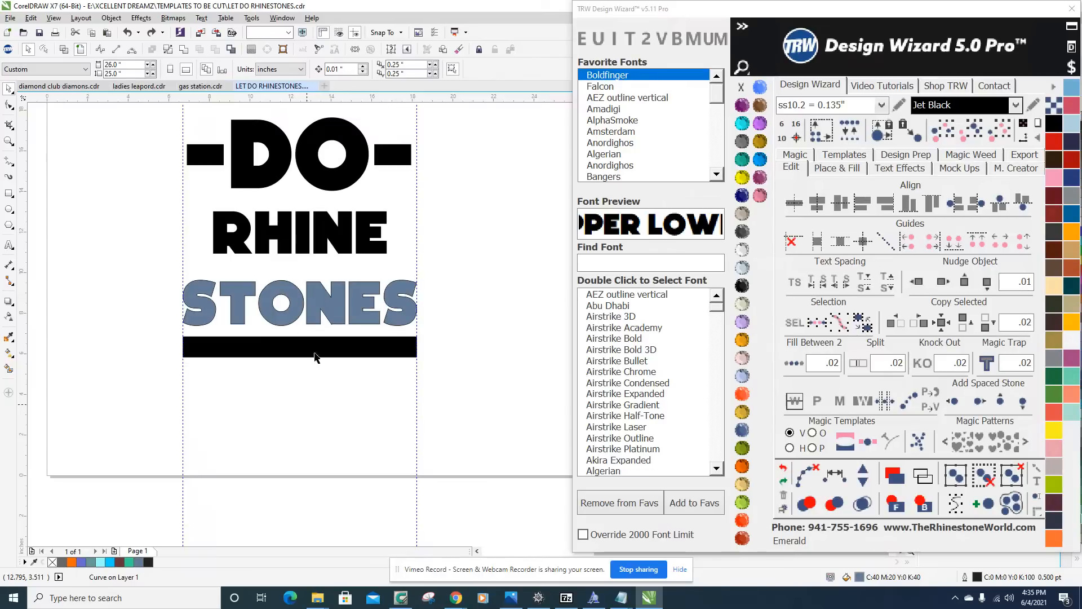
Select the blue-gray STONES with the black RHINE STONES curve, try and undo Back Minus Front, and apply Front Minus Back instead.
scroll(319, 299, up, 4)
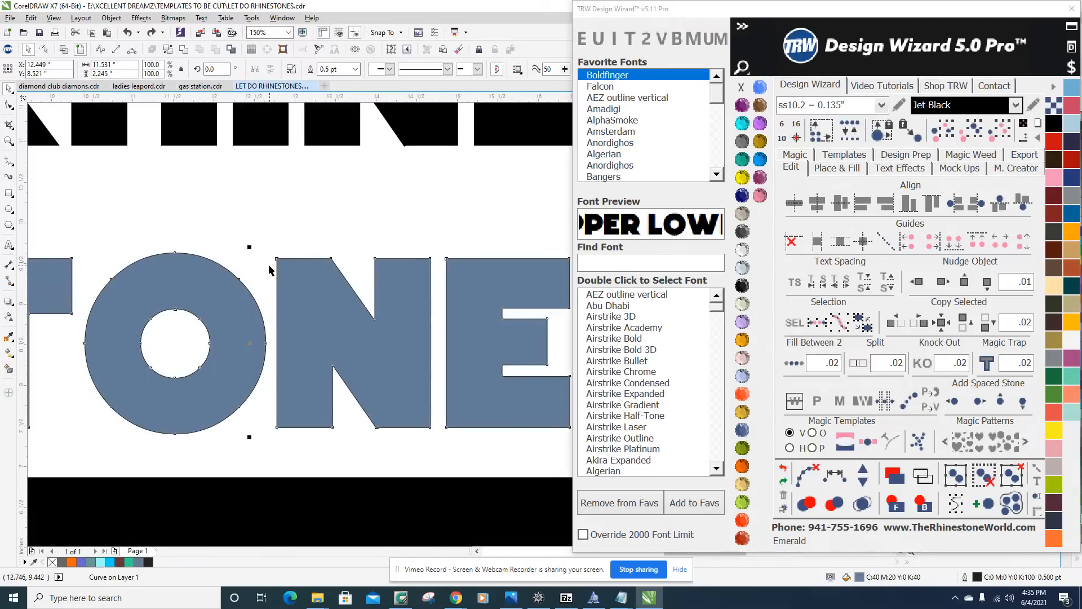
scroll(315, 345, down, 4)
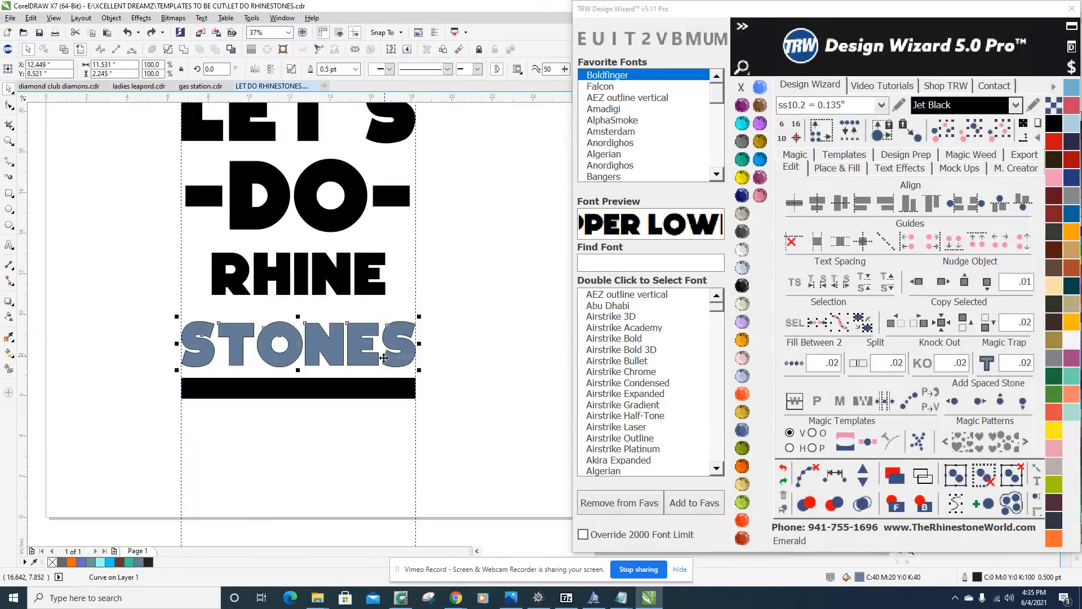
scroll(383, 357, up, 2)
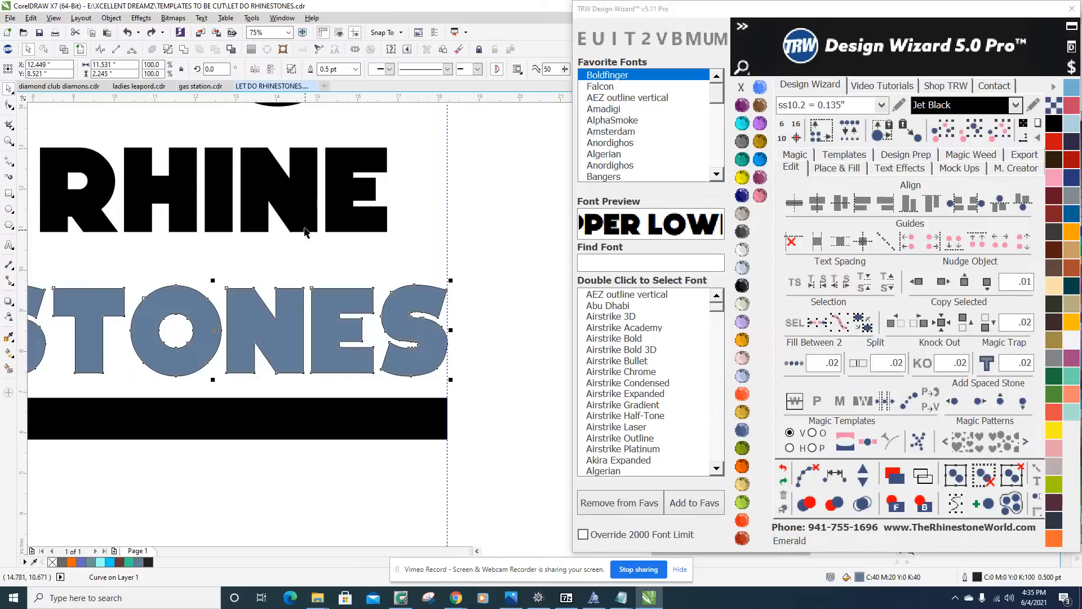
shift+click(305, 212)
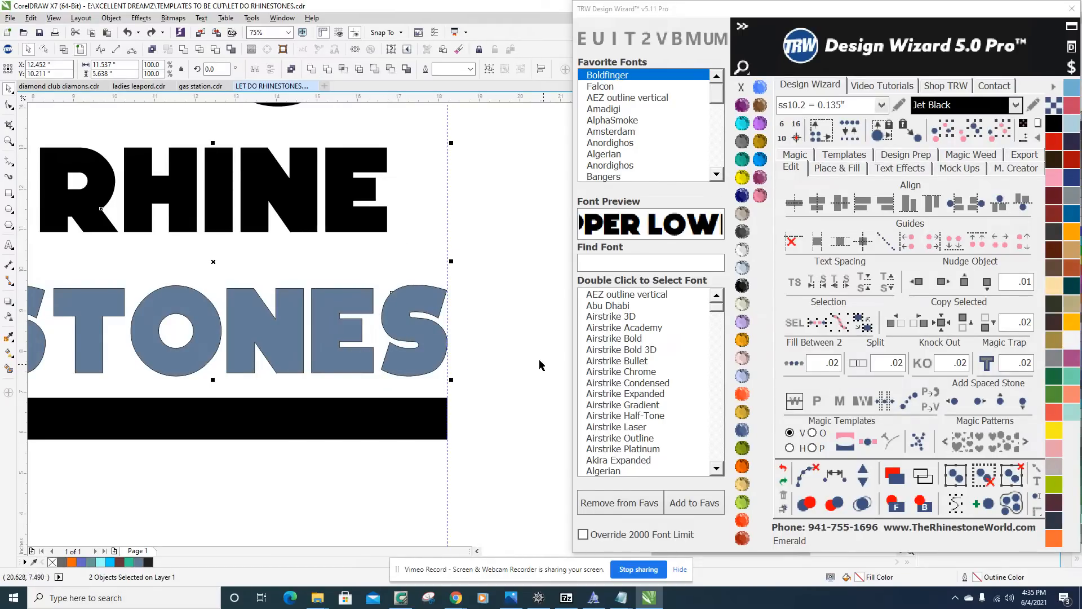
click(391, 70)
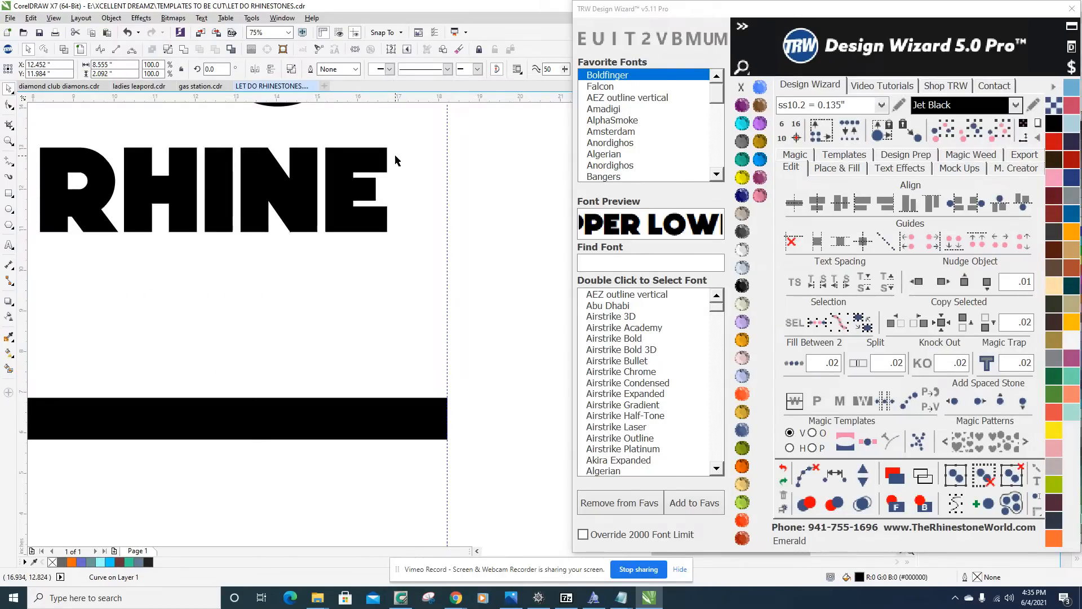
key(ctrl+z)
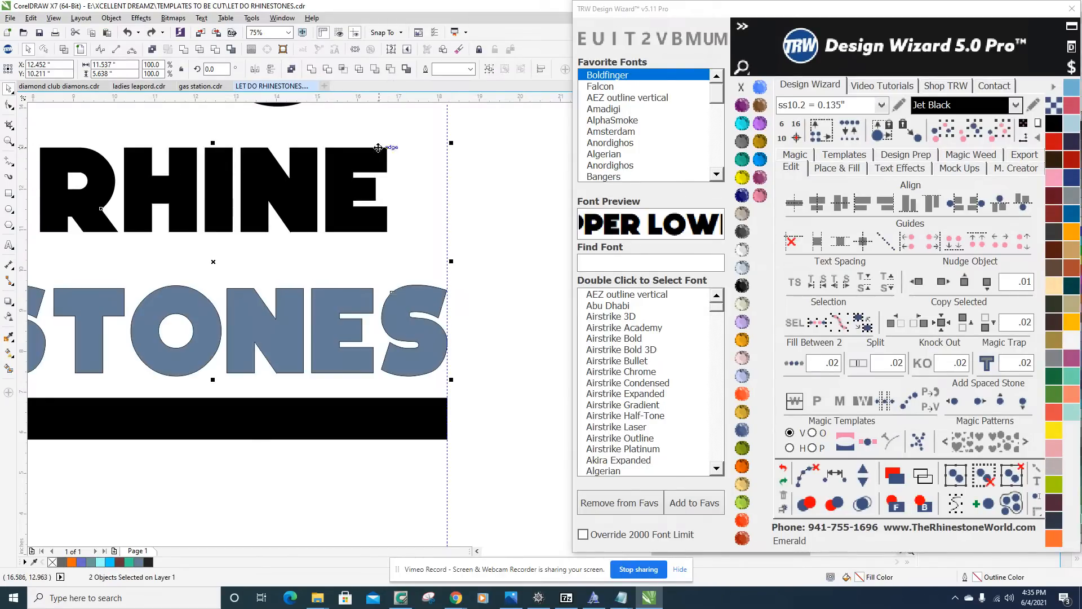
click(372, 72)
click(558, 316)
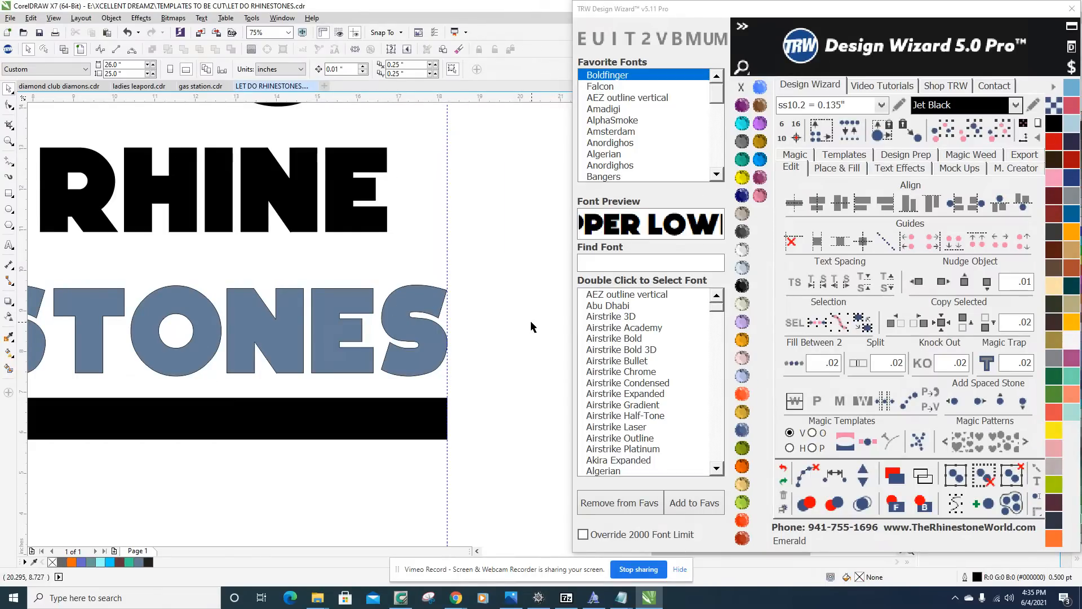
Try moving the blue-gray STONES down over the bar to expose the black word underneath, and undo the move.
drag(400, 304, 407, 386)
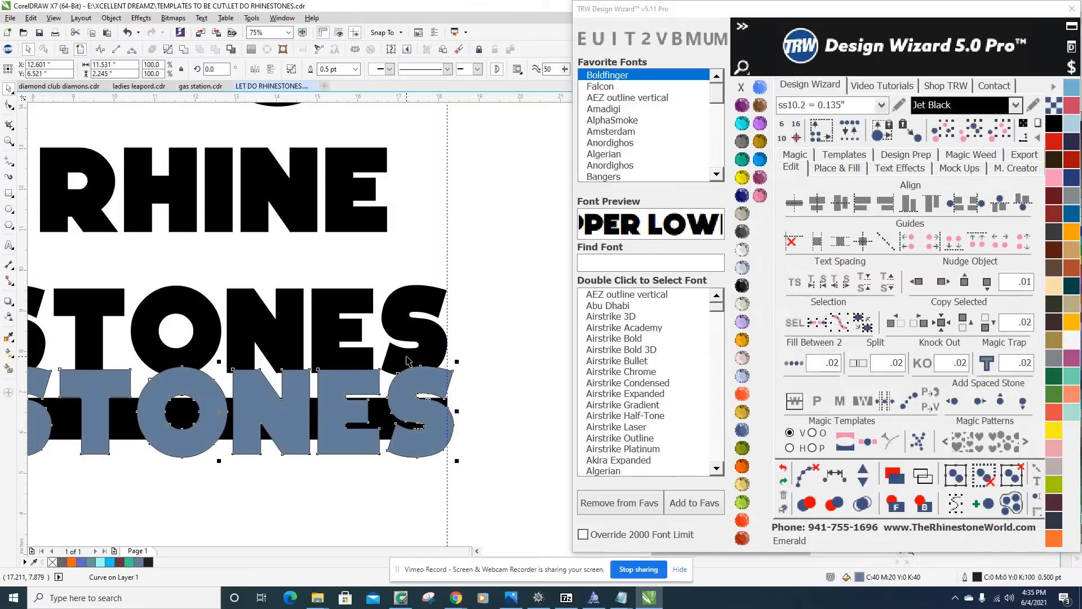
key(ctrl+z)
click(506, 387)
scroll(505, 391, down, 4)
scroll(507, 398, up, 2)
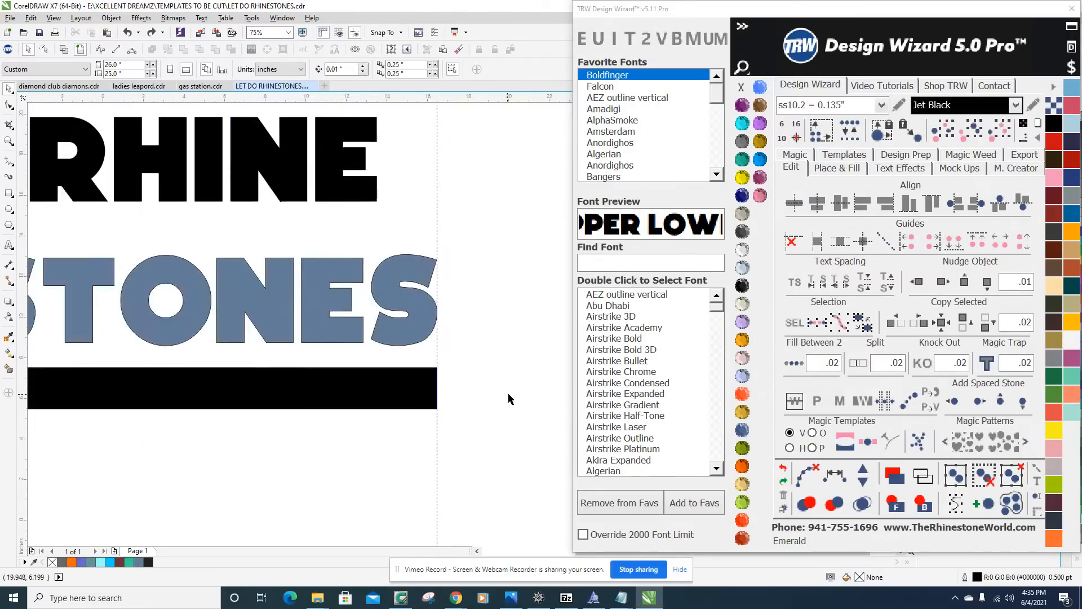
scroll(390, 337, up, 2)
Trim the black RHINE STONES curve with the blue-gray STONES, leaving RHINE as its own object.
click(391, 333)
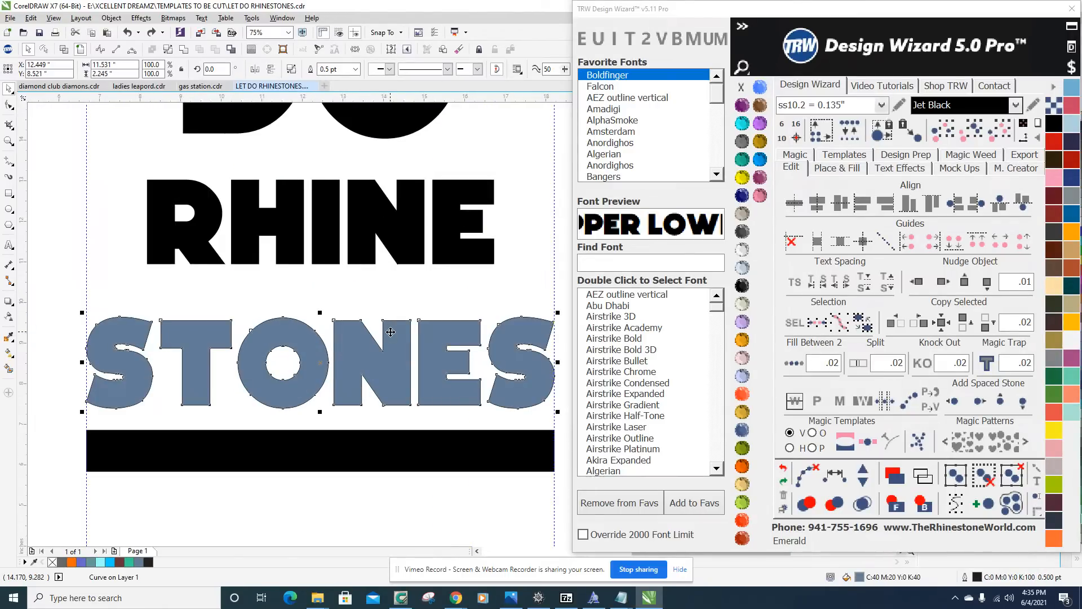
shift+click(327, 220)
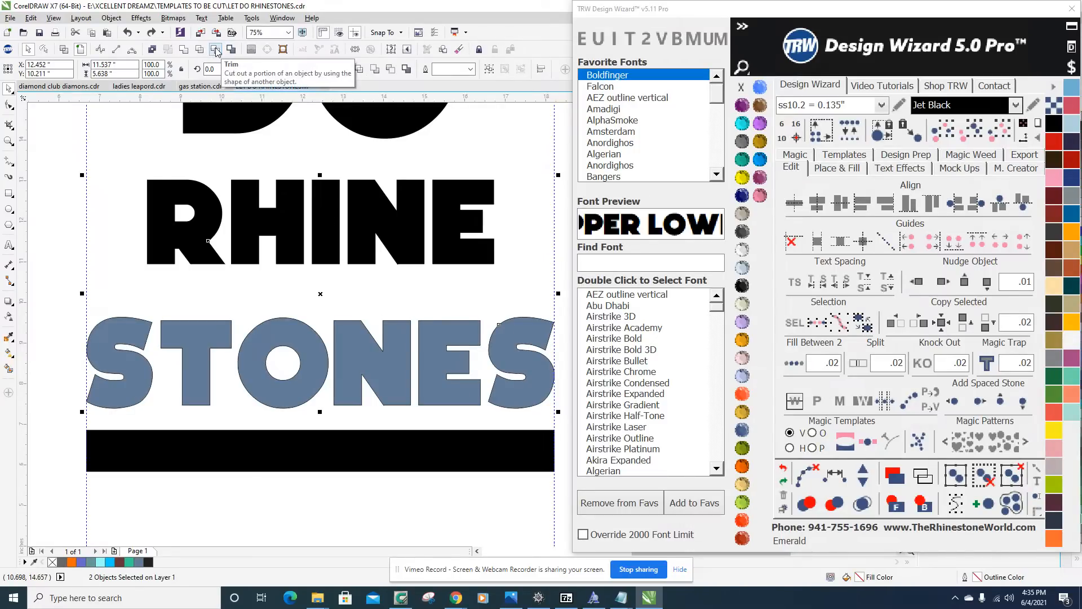
click(215, 51)
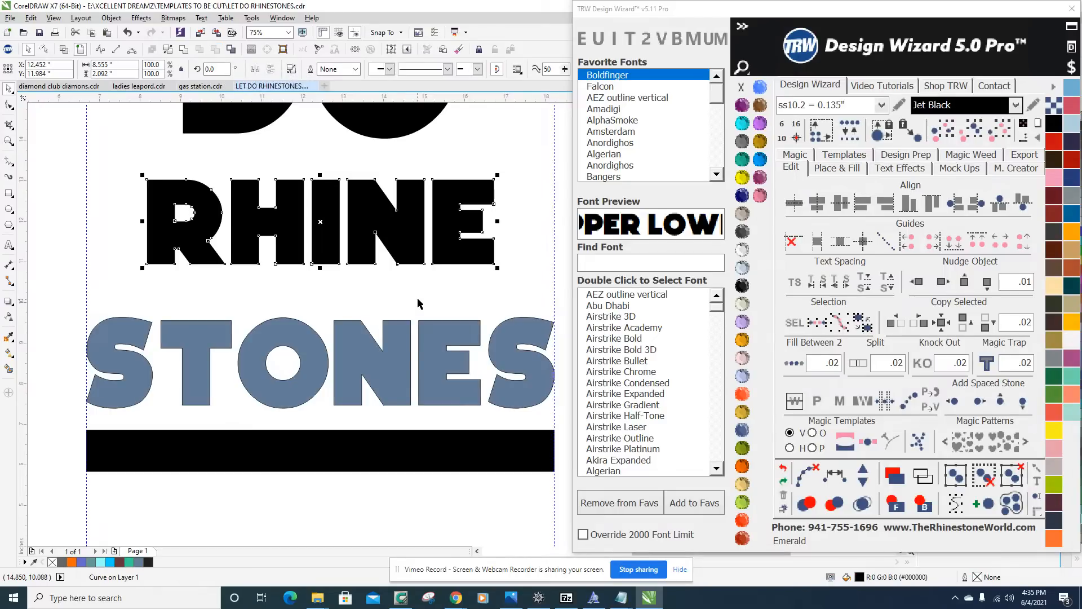
Try moving the blue-gray STONES below the bar and RHINE down over the bar, undoing both moves.
click(383, 313)
scroll(383, 313, down, 2)
drag(381, 349, 374, 462)
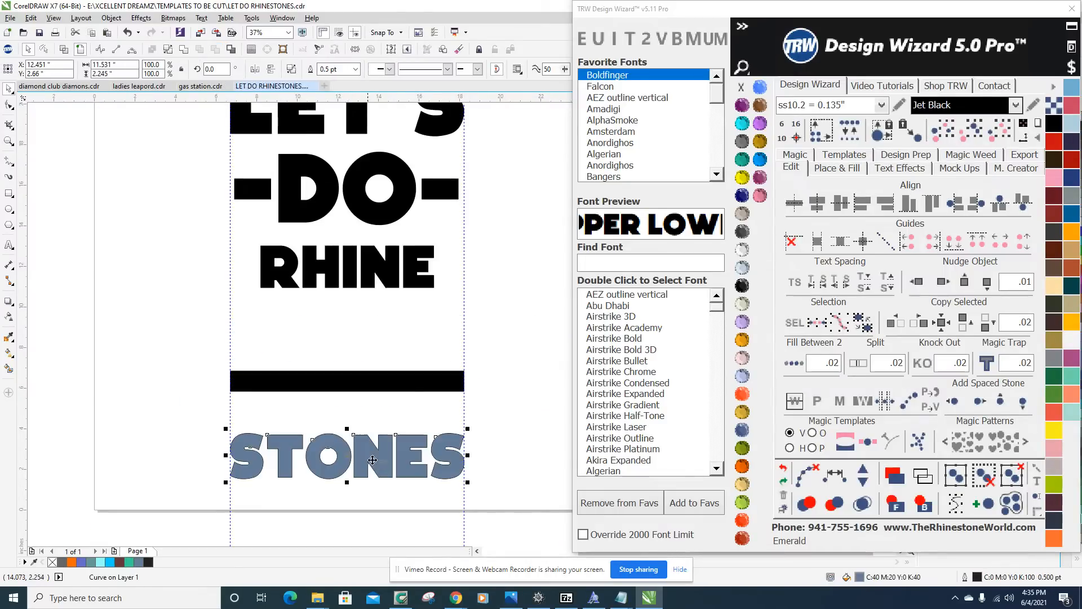
key(ctrl+z)
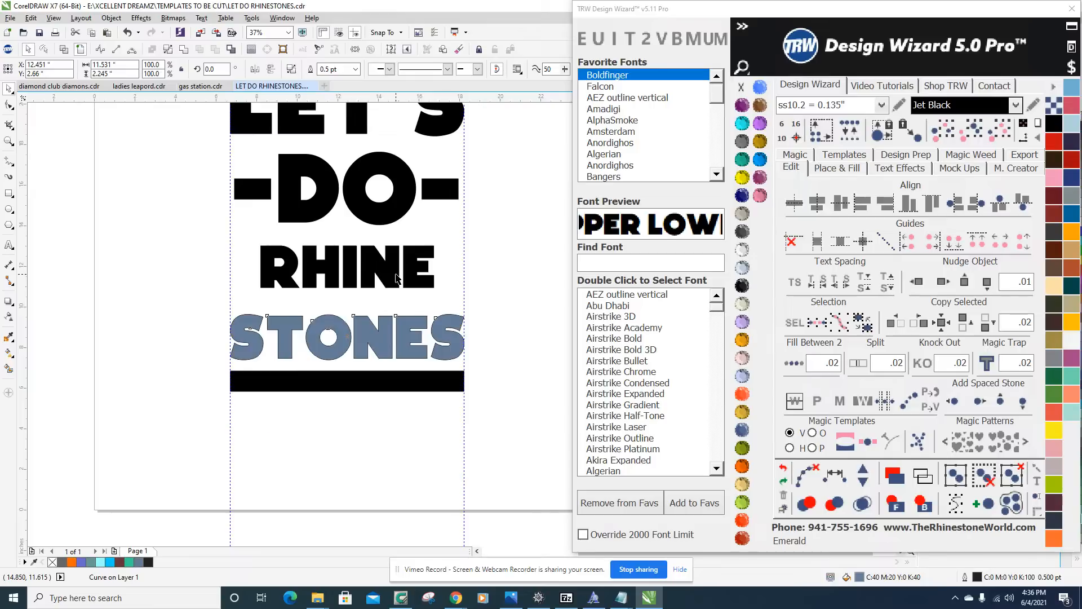
click(403, 266)
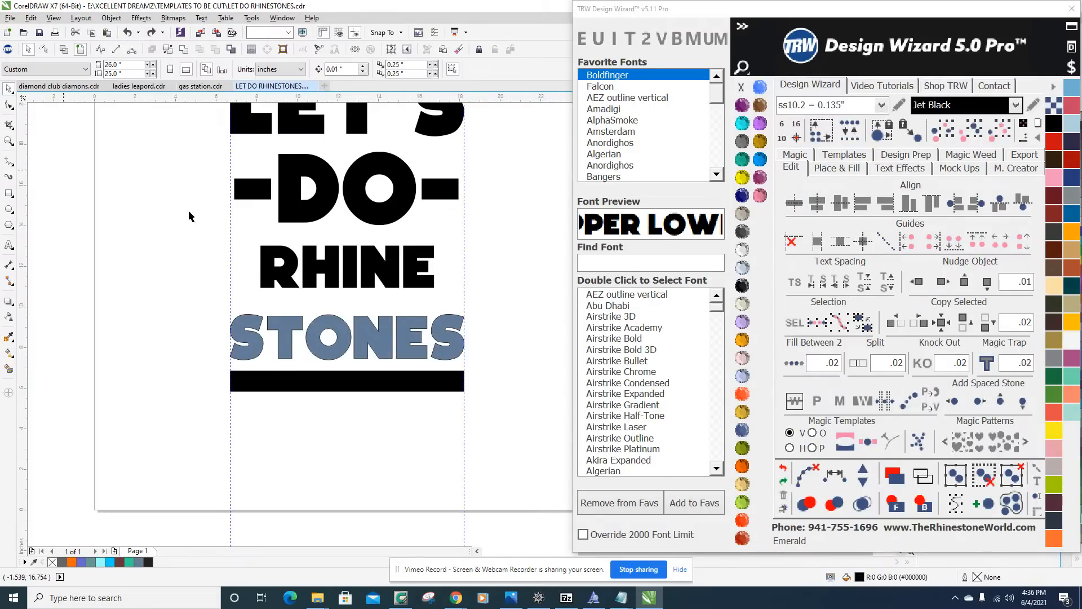
drag(345, 271, 343, 387)
scroll(438, 350, down, 2)
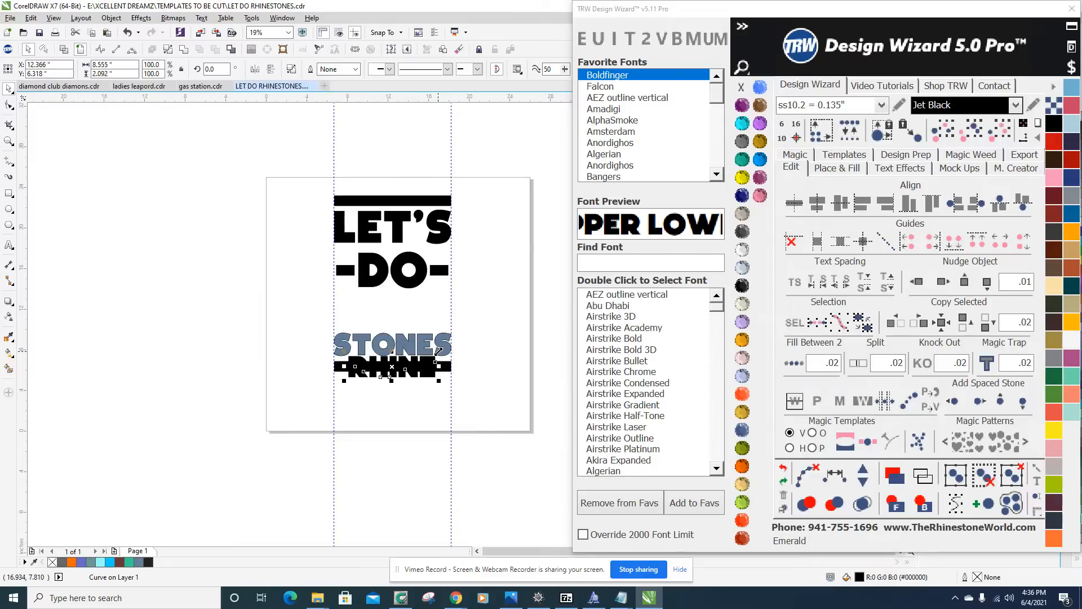
key(ctrl+z)
click(473, 309)
scroll(472, 309, up, 4)
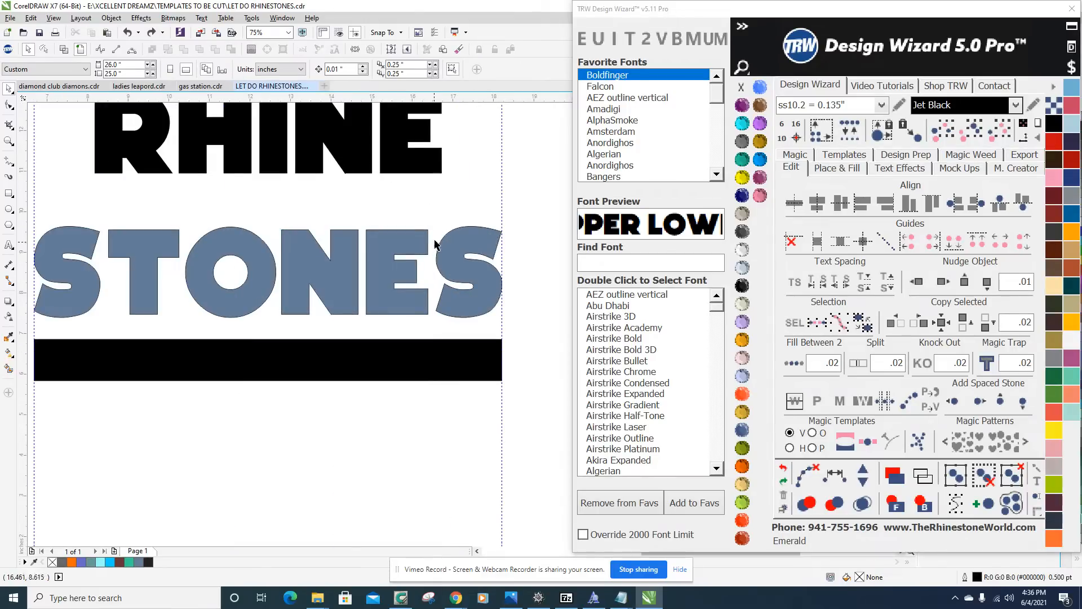
Recolor the blue-gray STONES in Jet Black to match the other lettering.
click(456, 266)
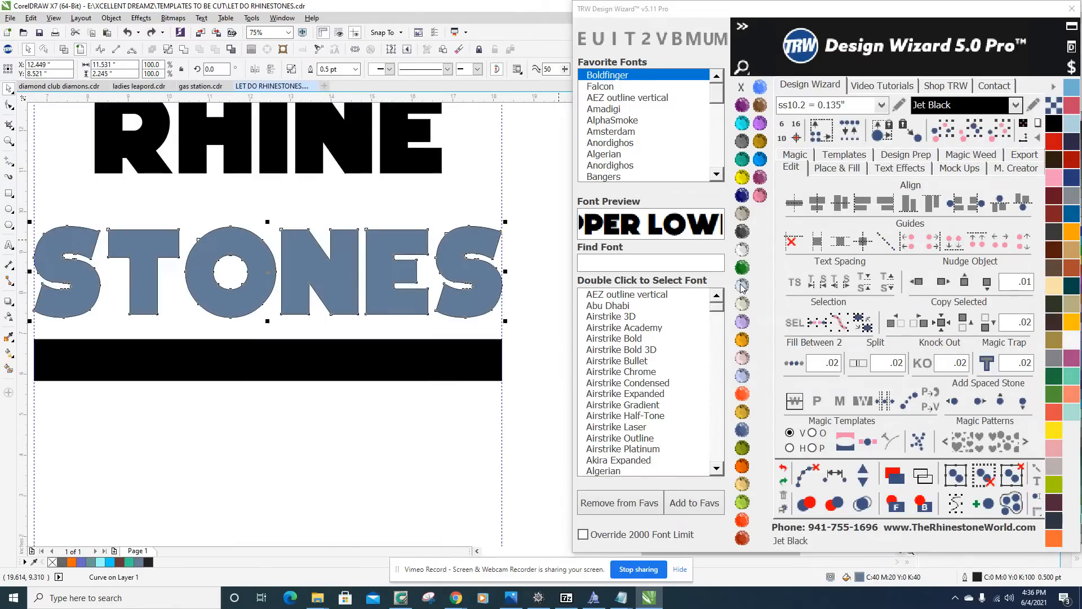
click(743, 286)
scroll(336, 284, down, 2)
scroll(313, 259, up, 2)
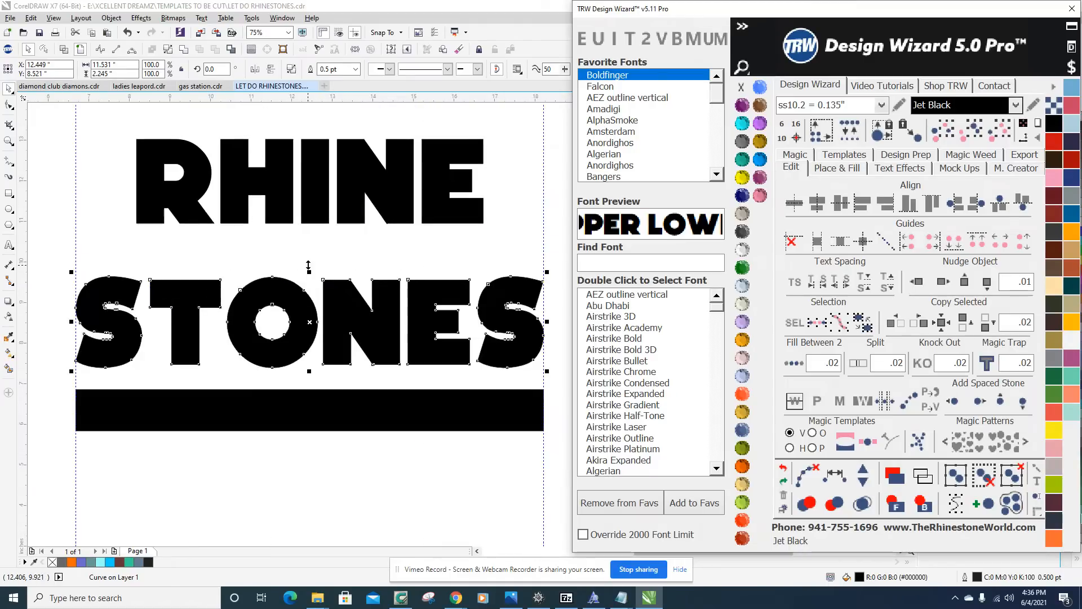
click(321, 172)
click(339, 336)
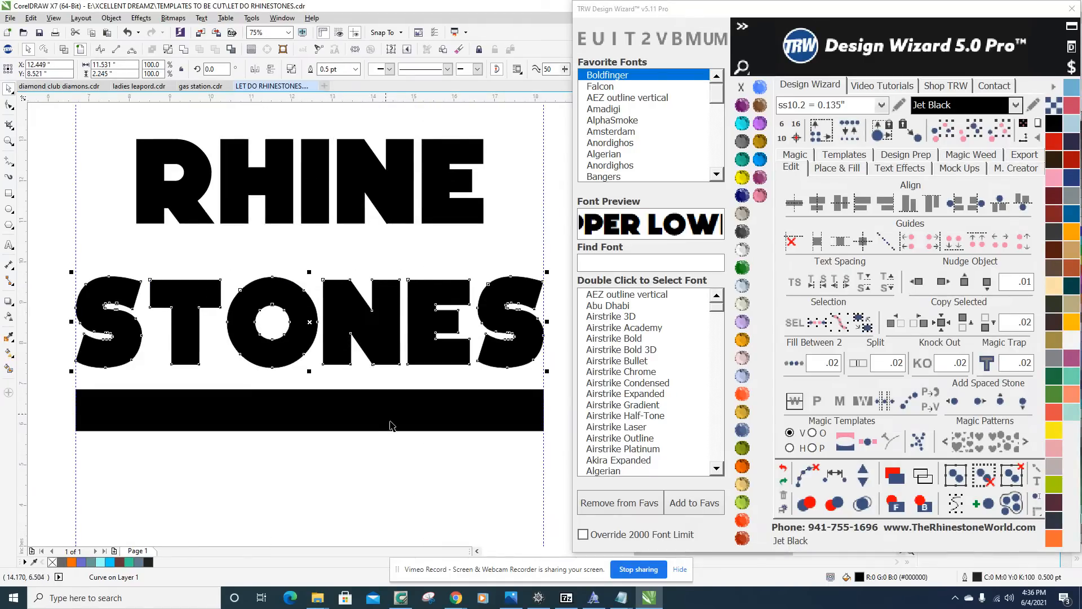
Move STONES and the lower bar up together, straight toward RHINE, to close the gap between the words.
scroll(432, 433, down, 2)
drag(536, 459, 179, 346)
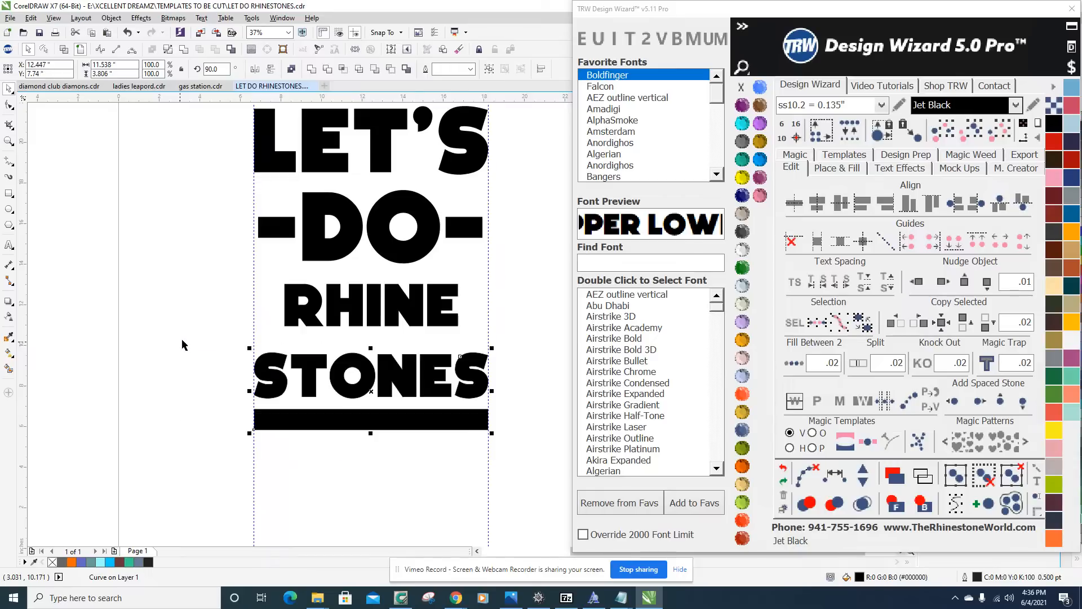
scroll(437, 380, up, 2)
drag(392, 373, 385, 333)
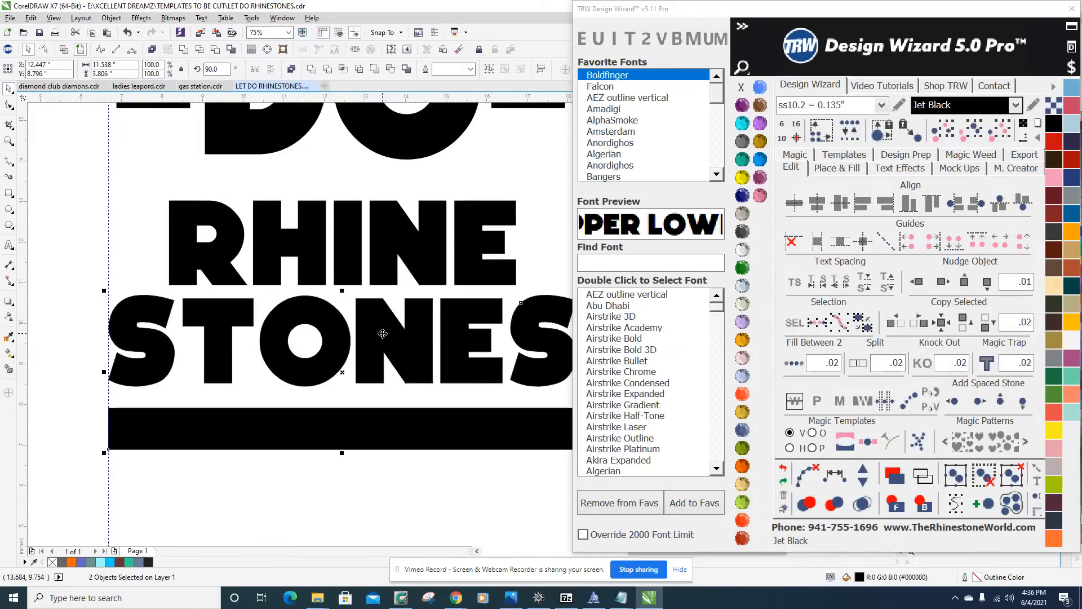
scroll(397, 383, down, 2)
scroll(406, 401, down, 2)
scroll(423, 391, up, 2)
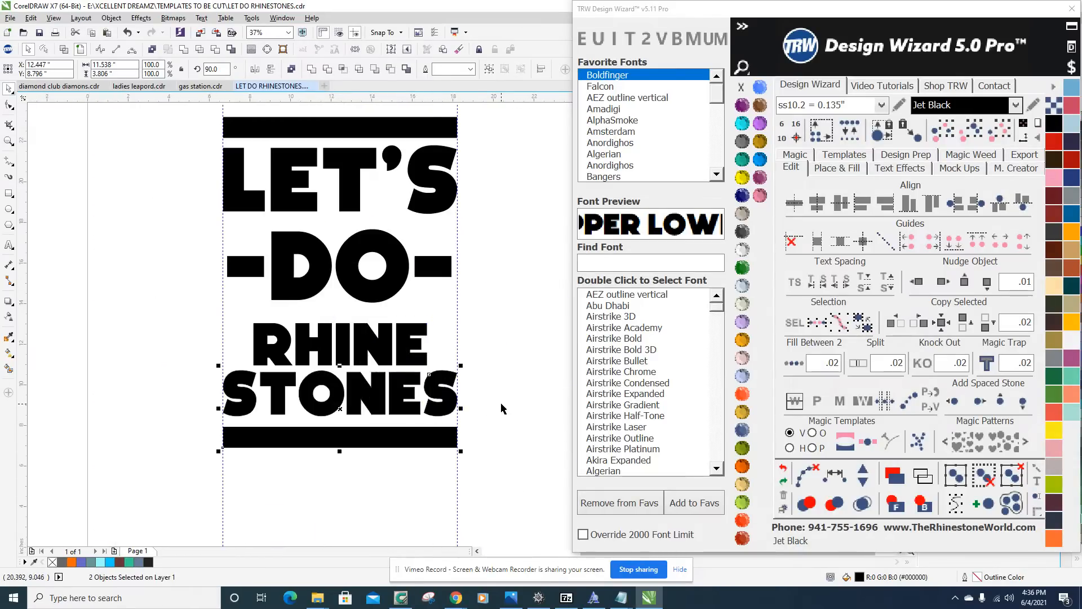
click(520, 424)
drag(524, 465, 129, 302)
scroll(395, 365, down, 5)
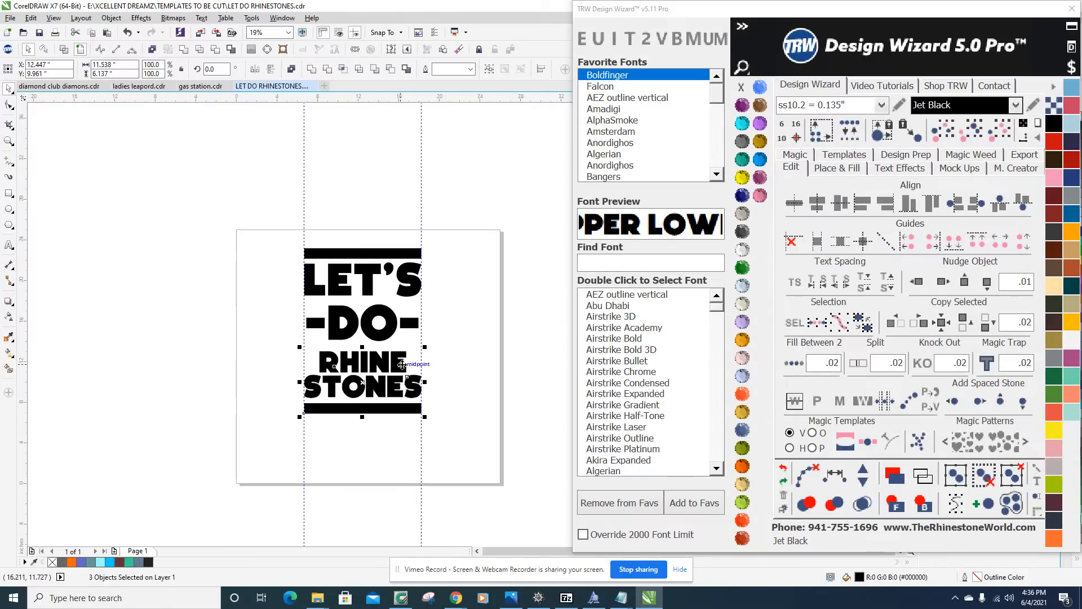
click(457, 365)
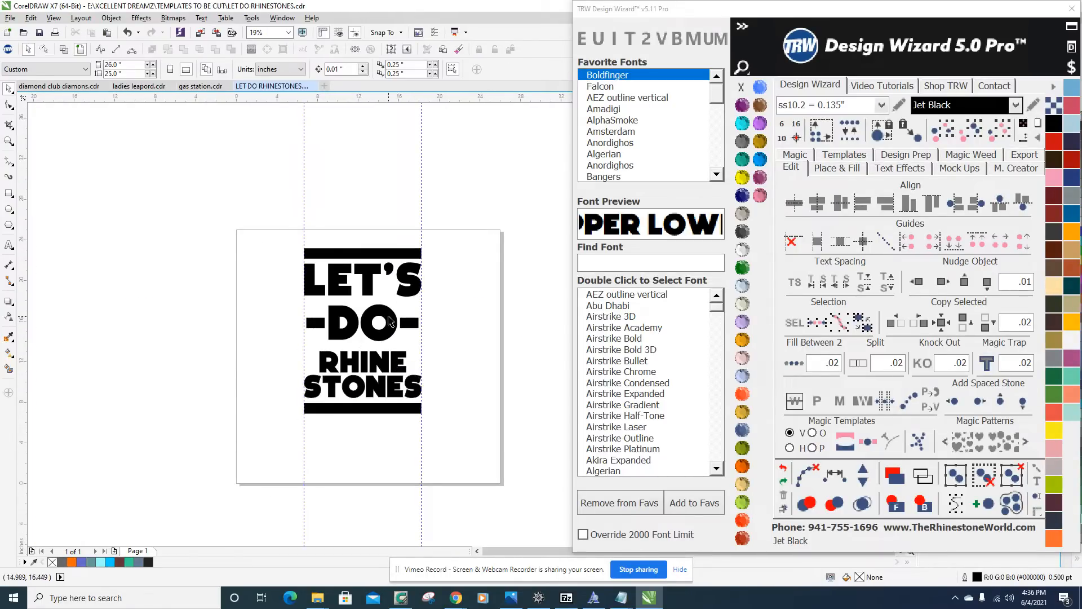
scroll(386, 390, up, 5)
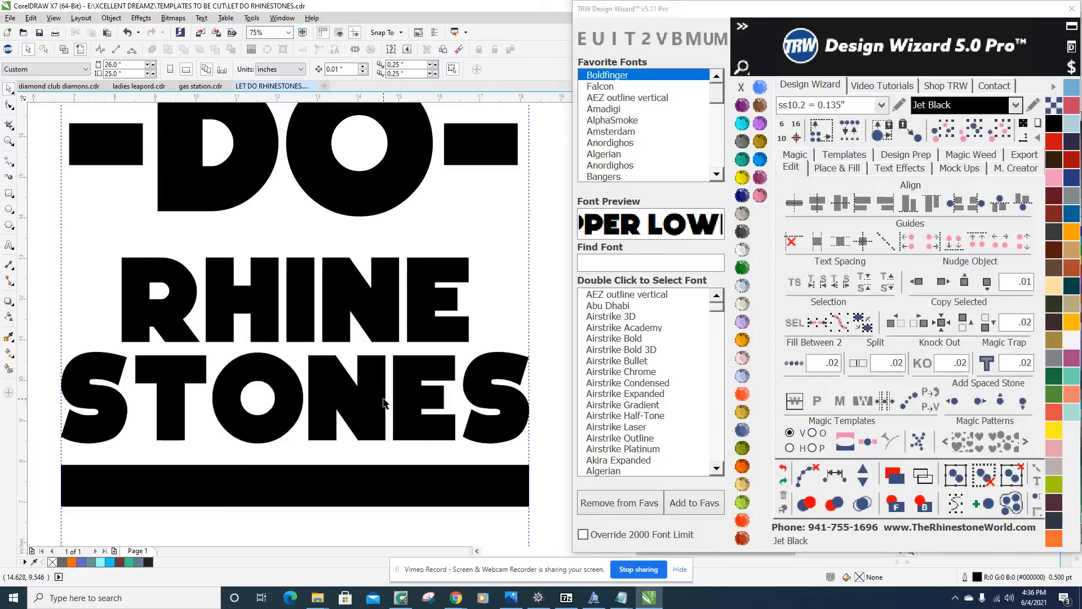
Nudge STONES and the lower bar slightly down together to leave a narrow gap below RHINE.
scroll(384, 403, down, 2)
drag(181, 325, 524, 469)
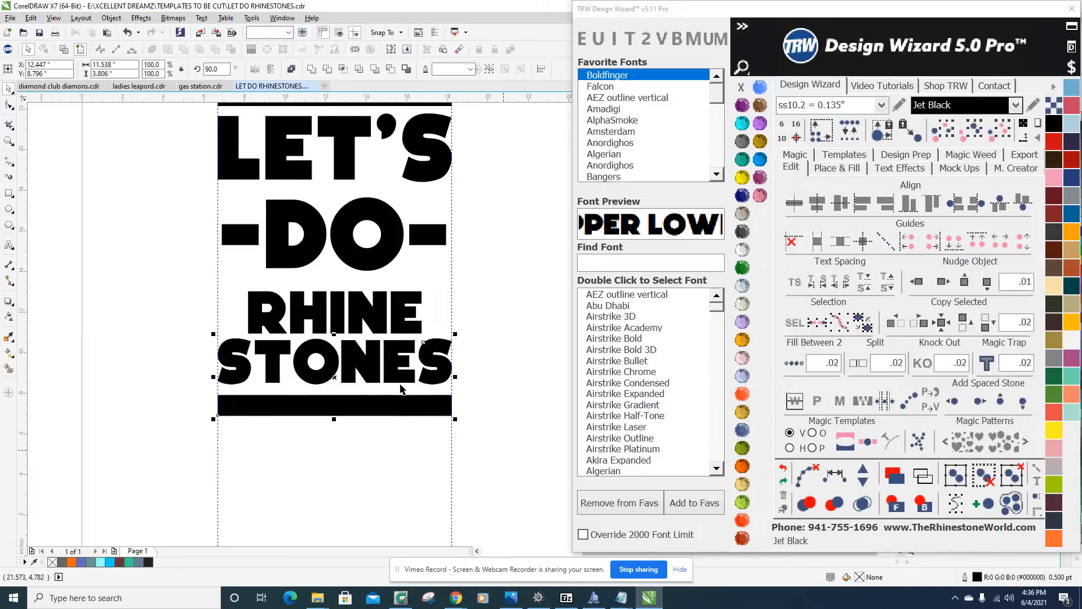
scroll(401, 387, up, 4)
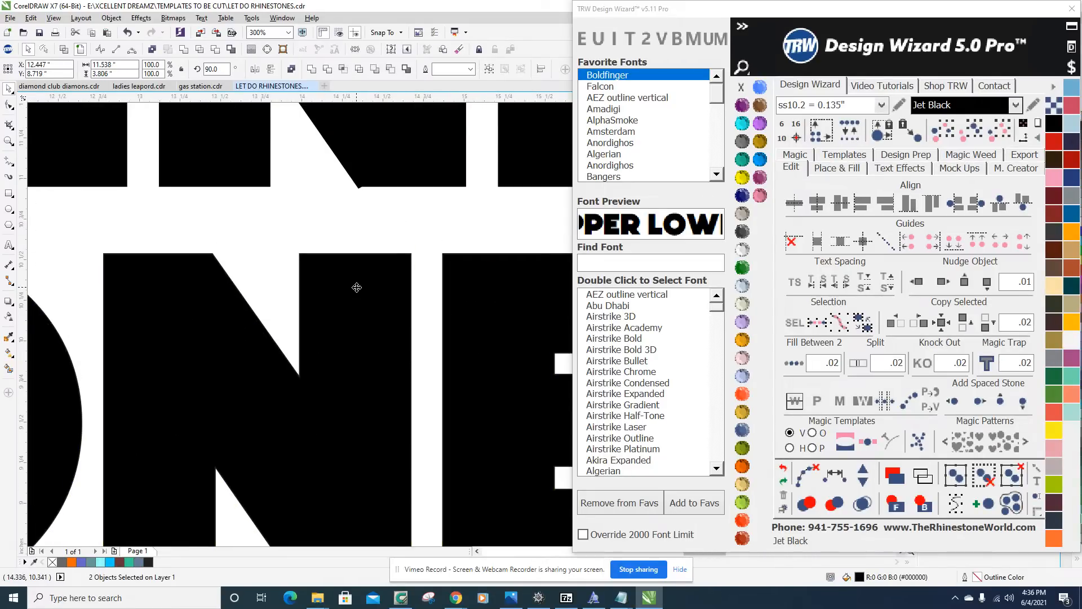
scroll(357, 287, down, 7)
click(446, 354)
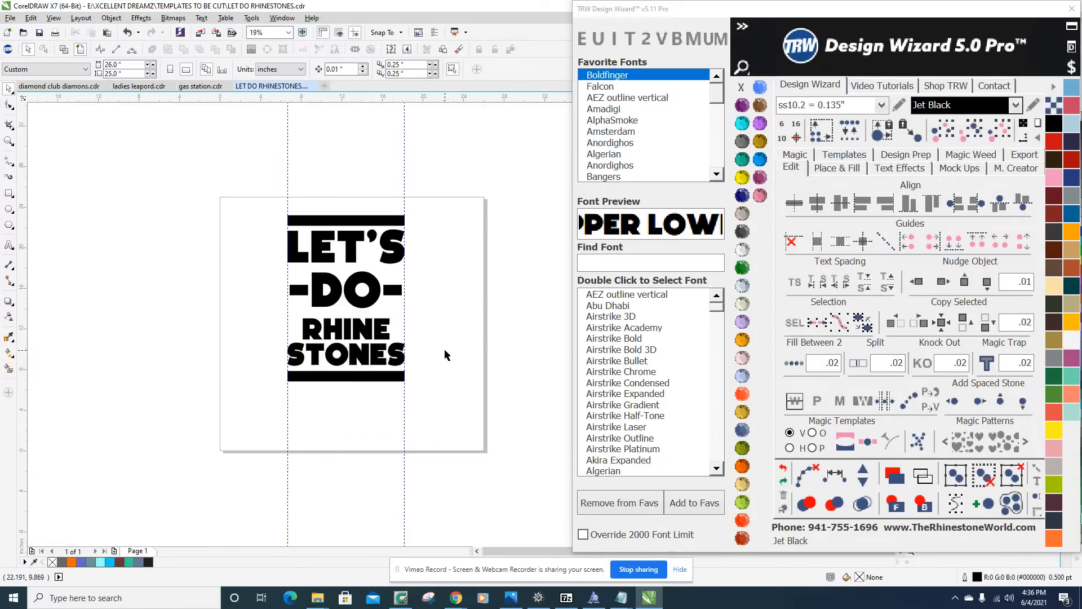
scroll(350, 257, up, 2)
scroll(401, 274, down, 2)
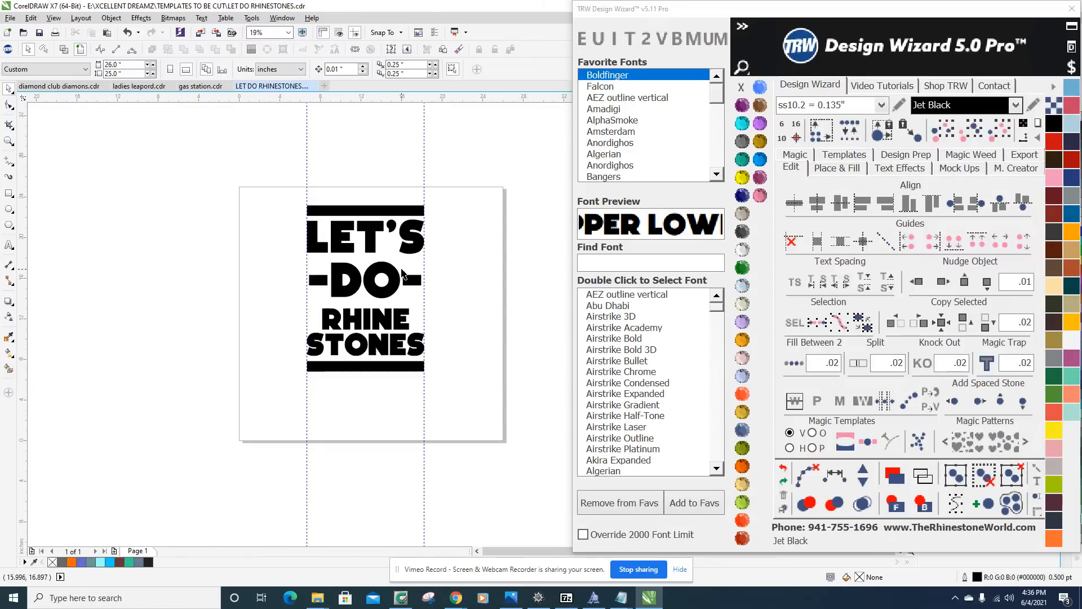
Duplicate the complete LET'S DO RHINE STONES design onto the blank area to the left of the page.
drag(299, 222, 476, 407)
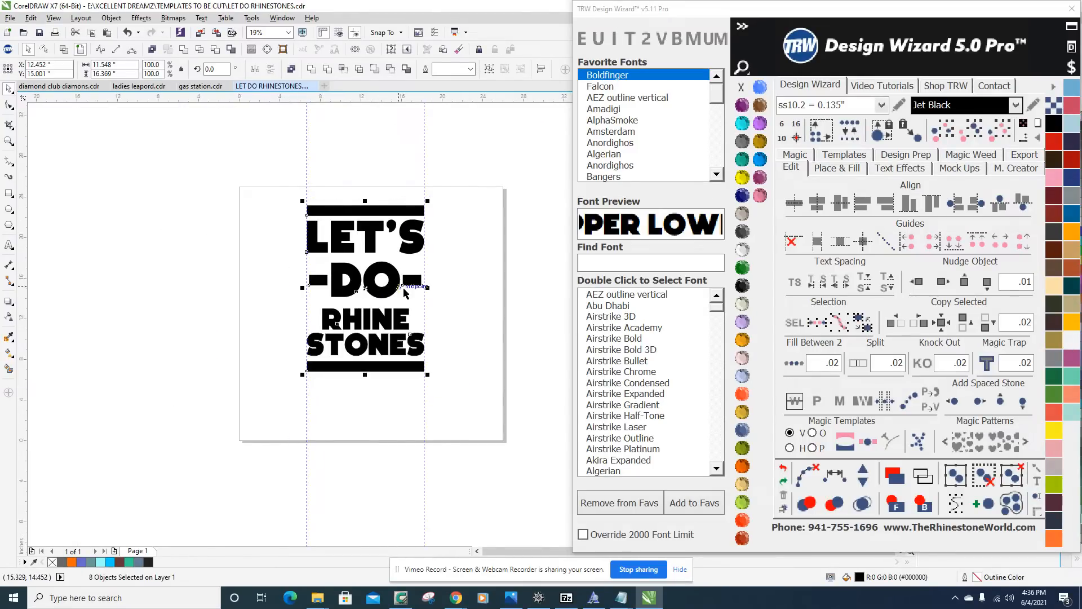
drag(397, 287, 126, 261)
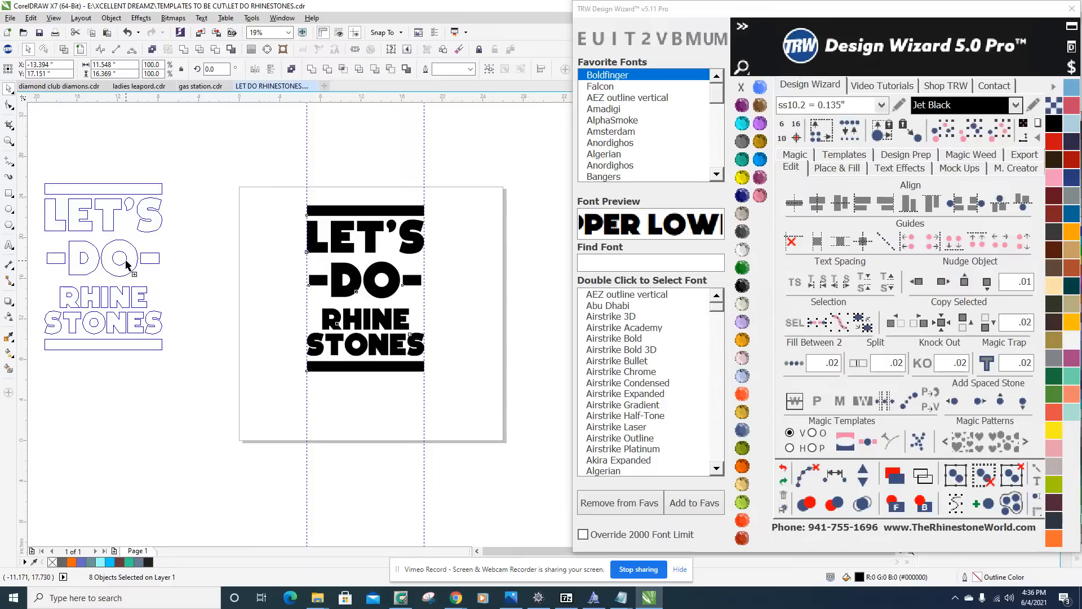
click(195, 210)
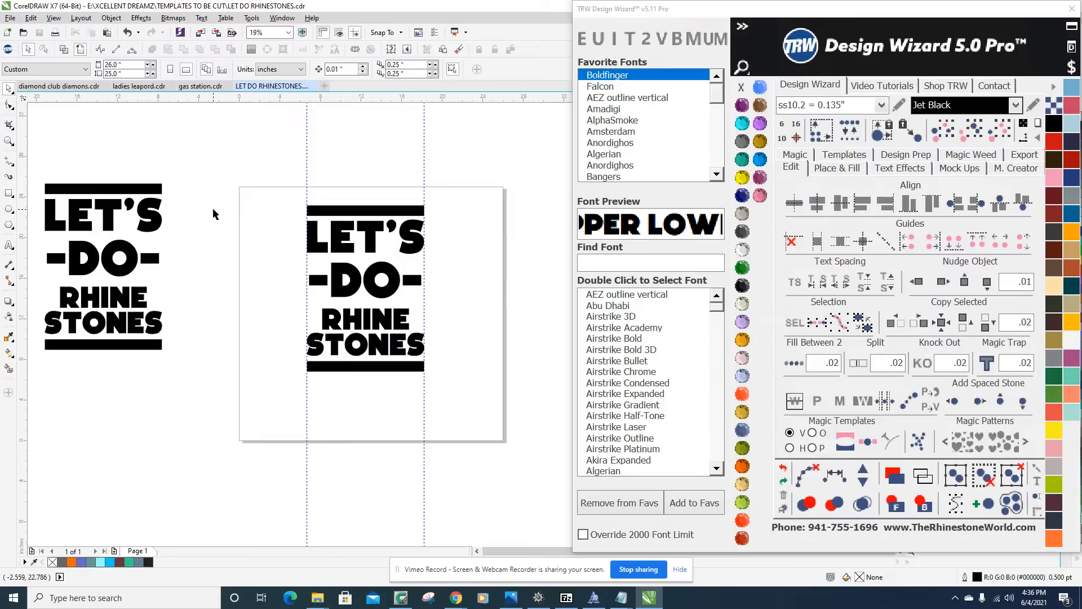
Examine the duplicate beside the design on the page, and check the LET'S lettering as a separate object.
scroll(379, 310, up, 2)
scroll(398, 326, down, 3)
scroll(418, 253, up, 4)
scroll(388, 298, down, 2)
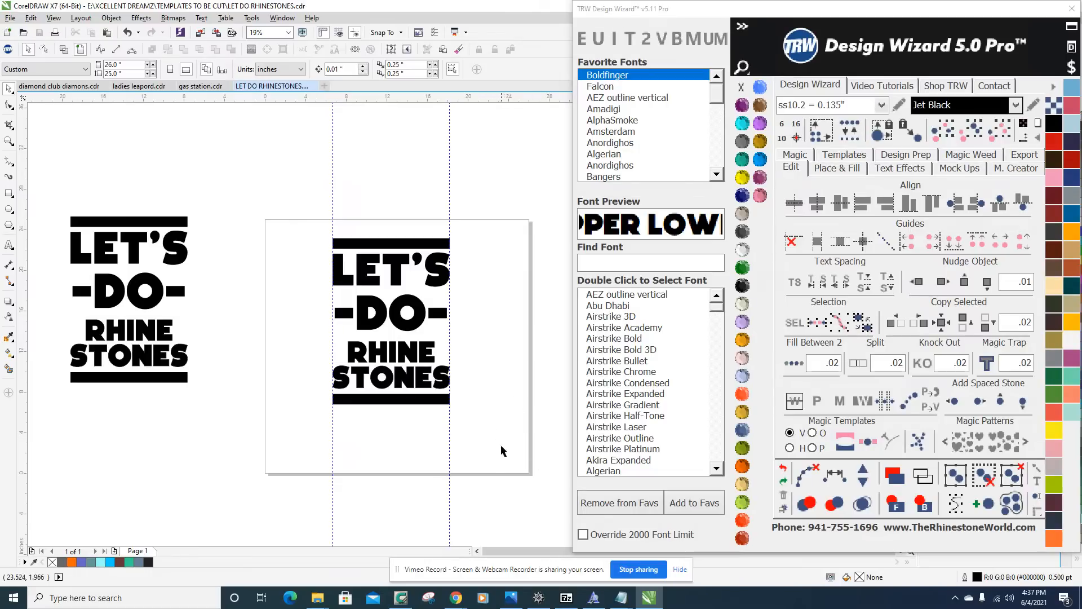
drag(294, 196, 450, 440)
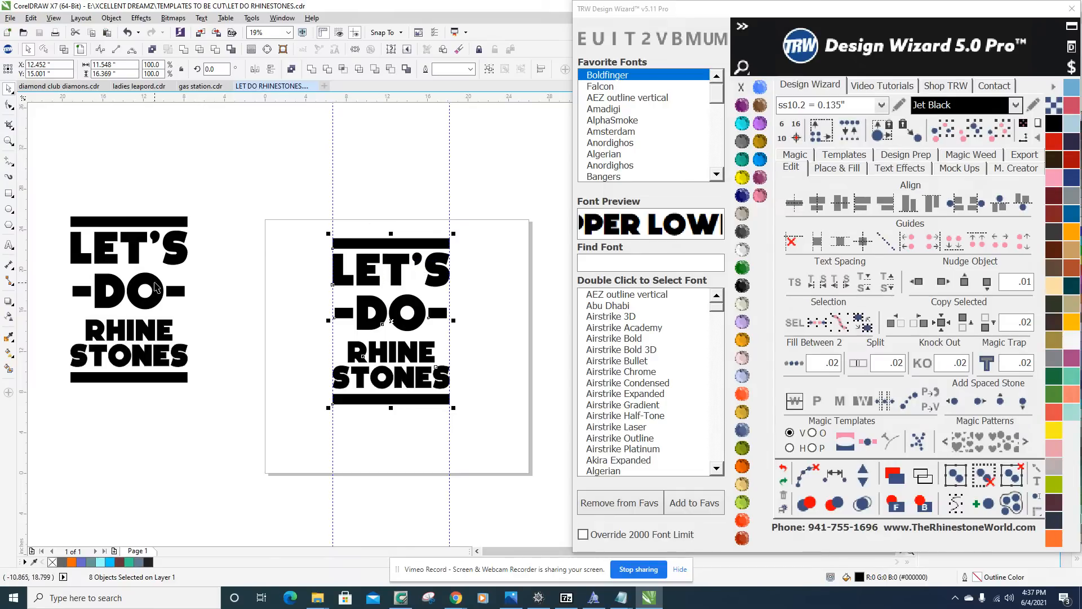
click(361, 209)
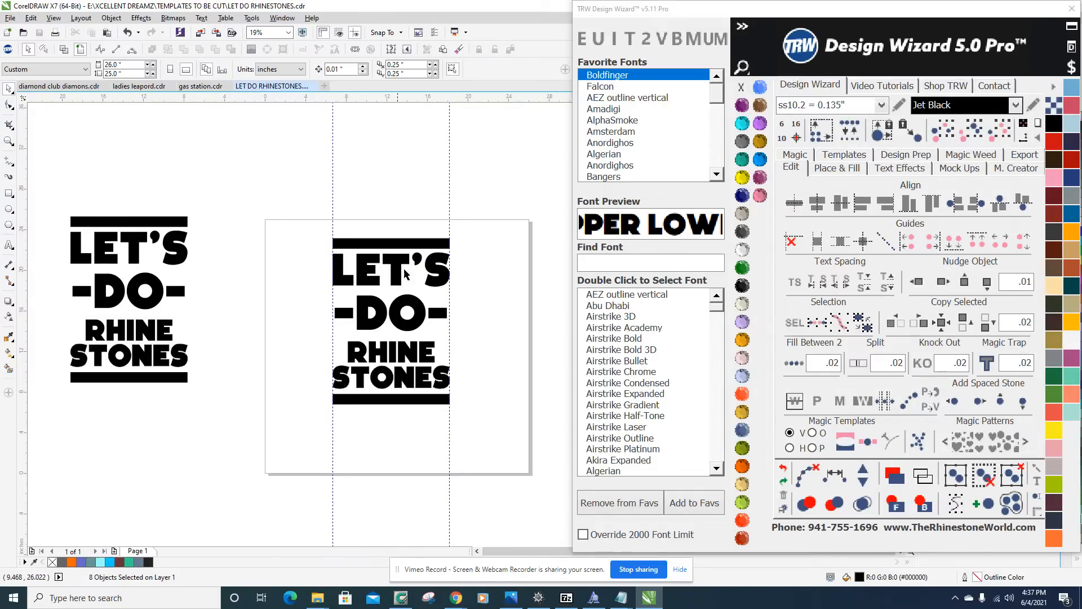
scroll(393, 259, up, 3)
scroll(344, 281, down, 2)
click(331, 254)
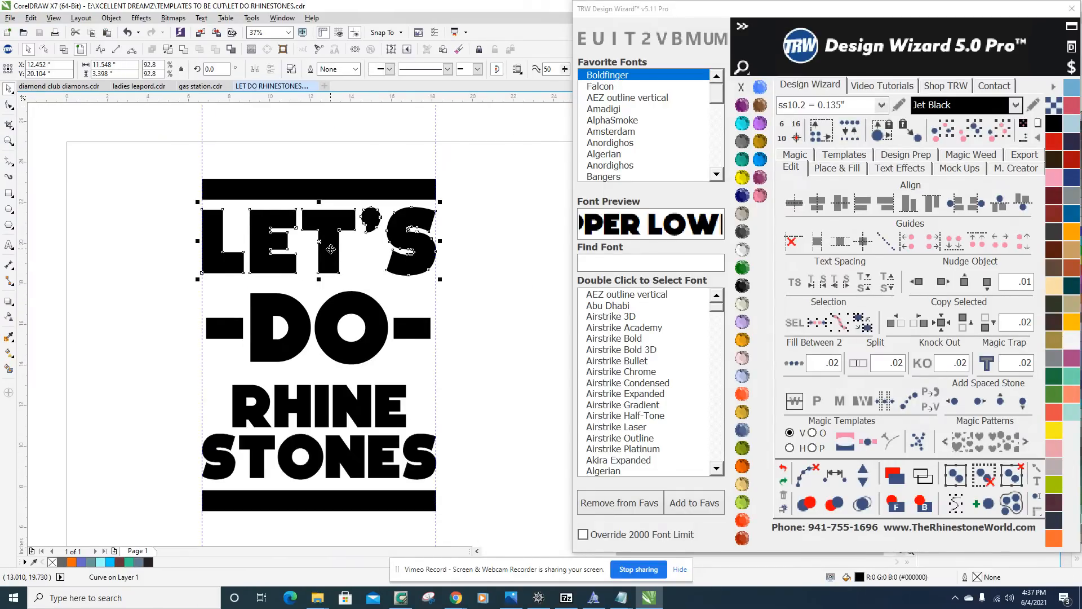
scroll(286, 204, down, 2)
click(217, 213)
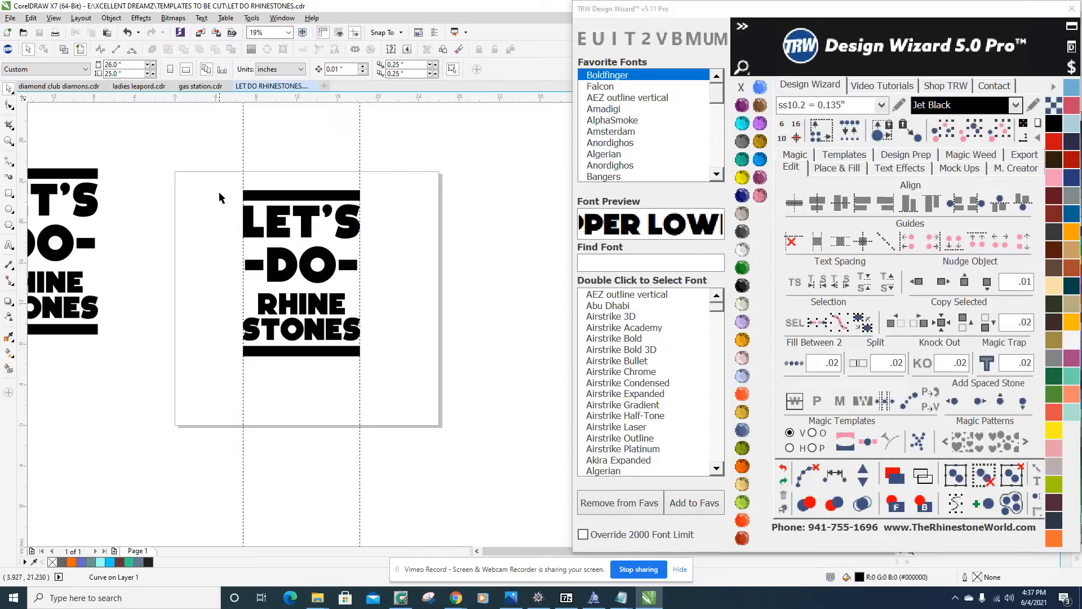
Merge all objects of the design on the page into a single curve, and move it off the page to the right.
drag(225, 184, 387, 382)
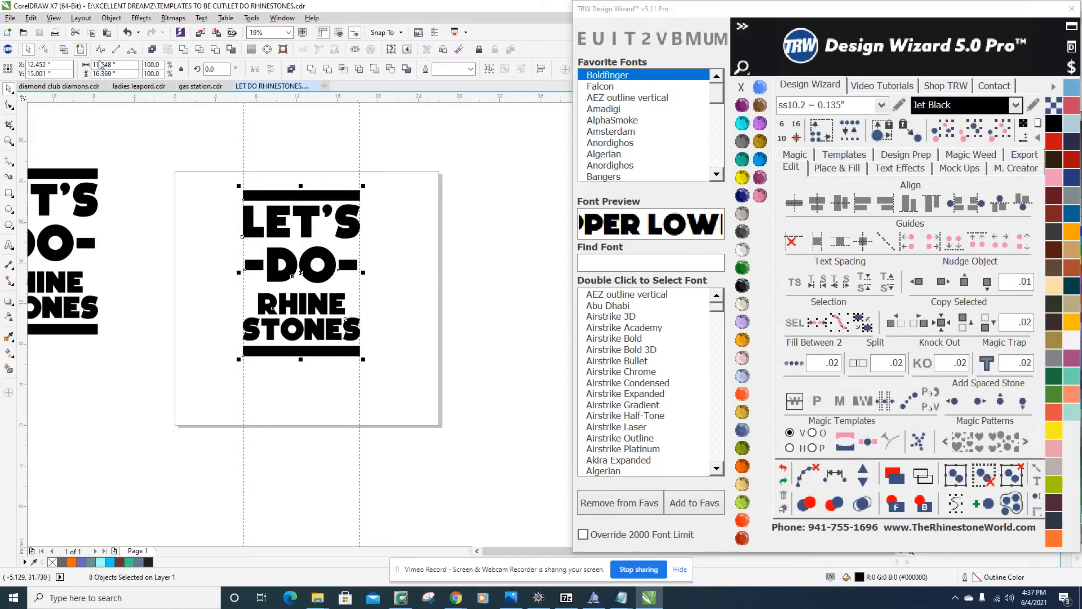
click(184, 50)
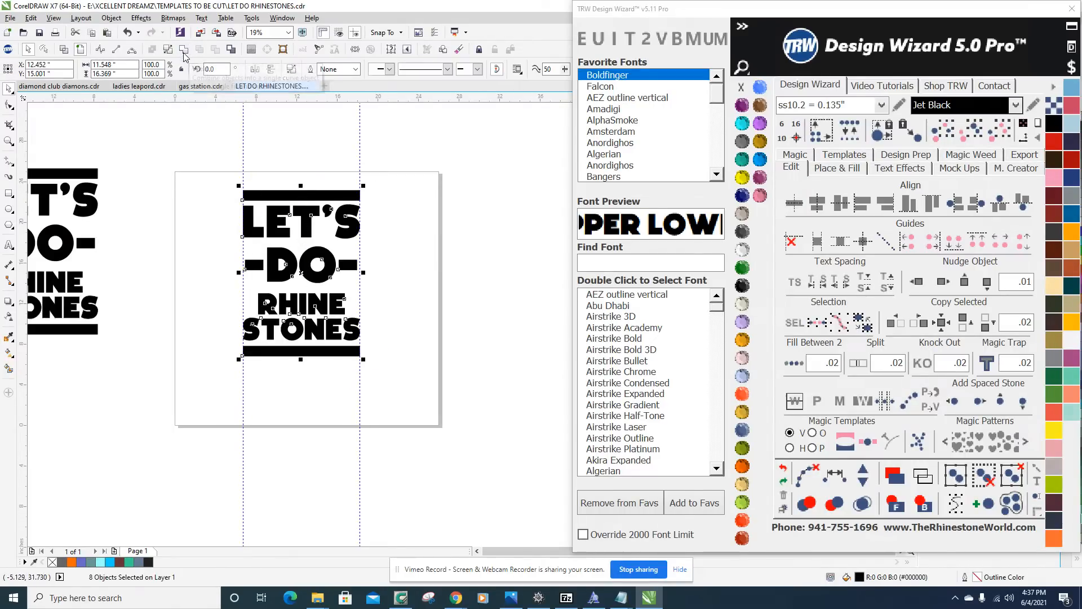
click(300, 153)
scroll(247, 237, down, 1)
drag(283, 255, 396, 269)
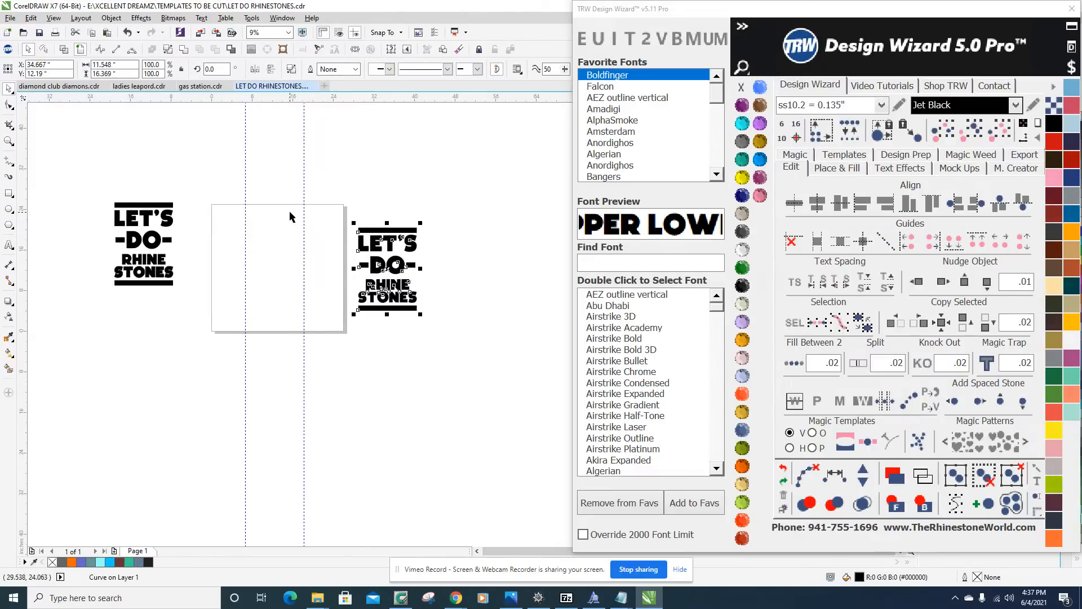
Try moving the DO lettering of the unmerged duplicate onto the page, and undo the move.
drag(156, 239, 255, 239)
key(ctrl+z)
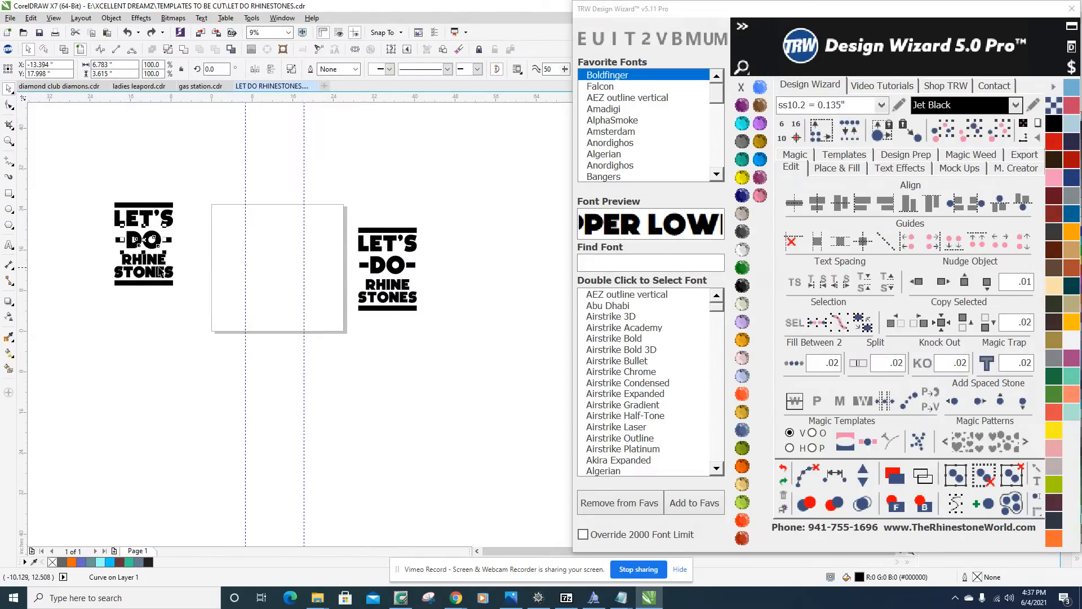
Move the merged single-curve LET'S DO RHINE STONES design from beside the page back onto the page.
drag(156, 255, 226, 258)
key(ctrl+z)
drag(332, 206, 459, 347)
drag(381, 265, 268, 258)
scroll(275, 240, up, 4)
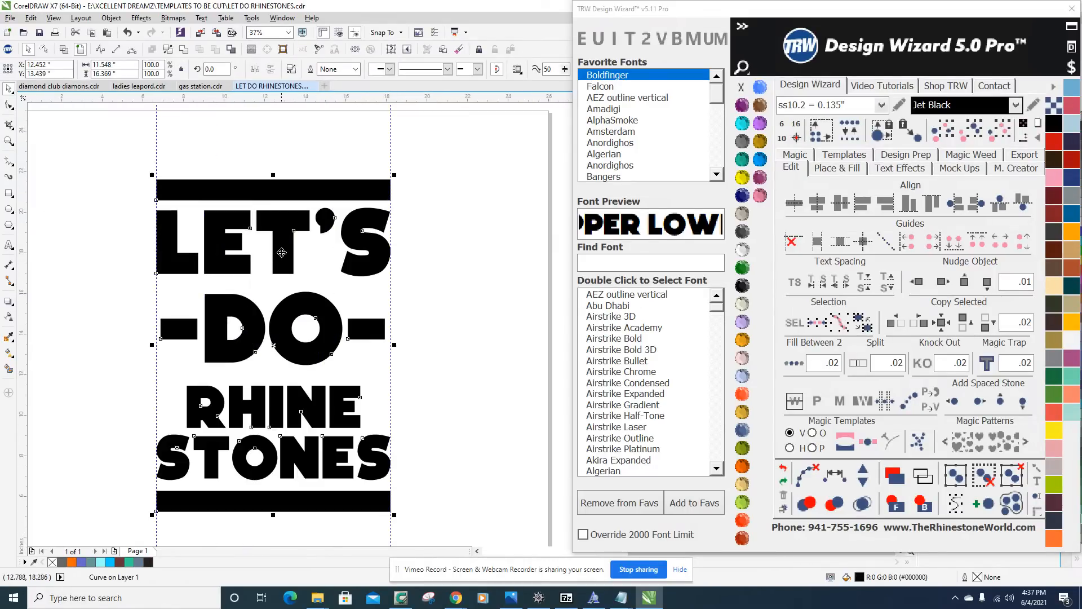
Scale the merged design on the page down proportionally to 98%, about 11.33 by 16.04 inches.
scroll(281, 253, down, 3)
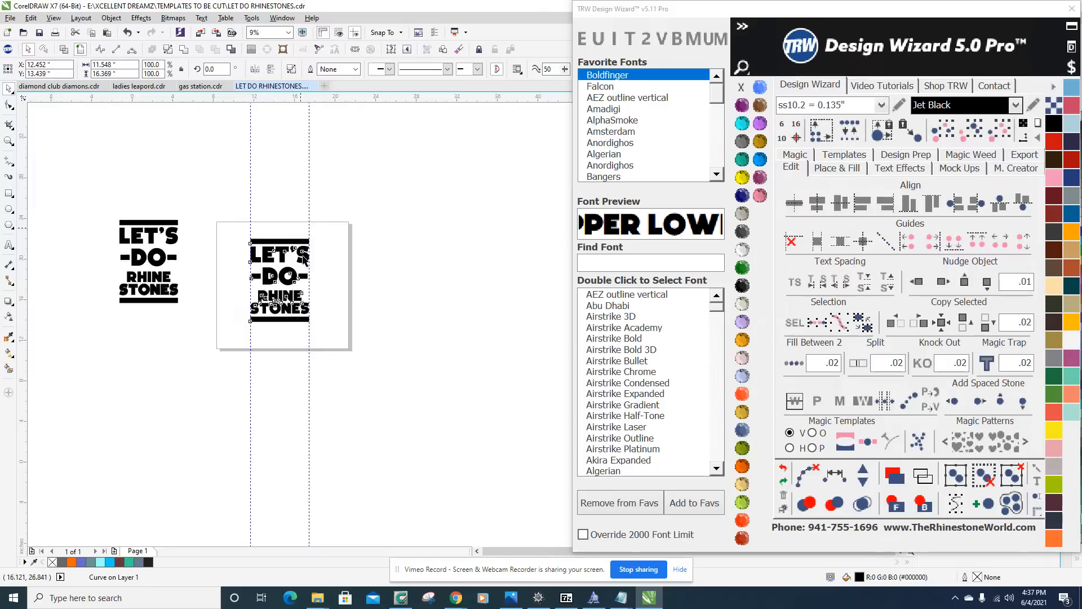
scroll(304, 261, up, 3)
scroll(299, 242, up, 2)
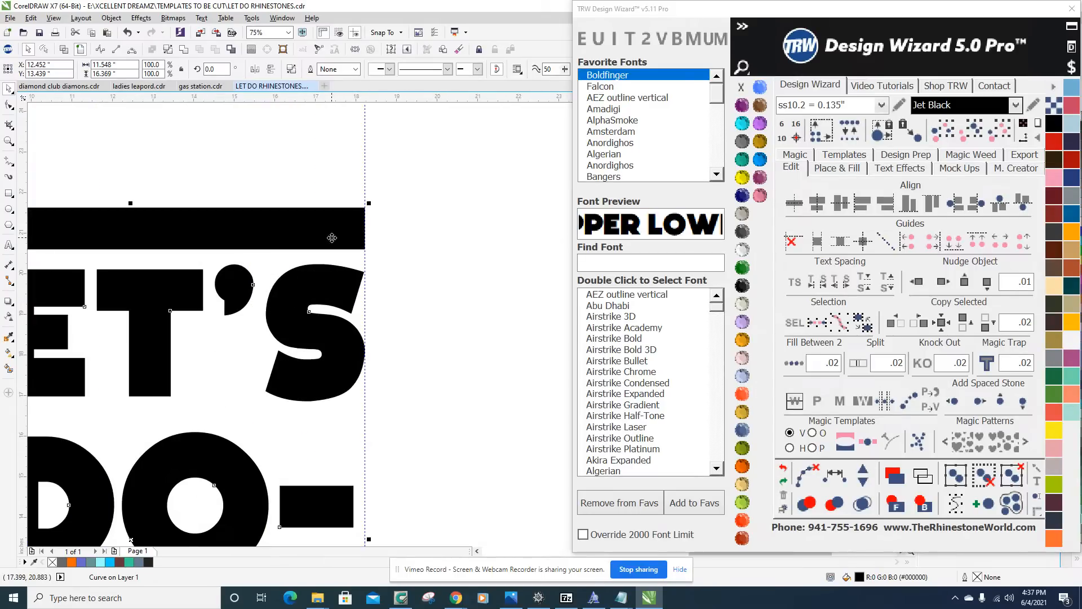
scroll(365, 210, up, 4)
drag(374, 228, 338, 257)
scroll(400, 395, down, 8)
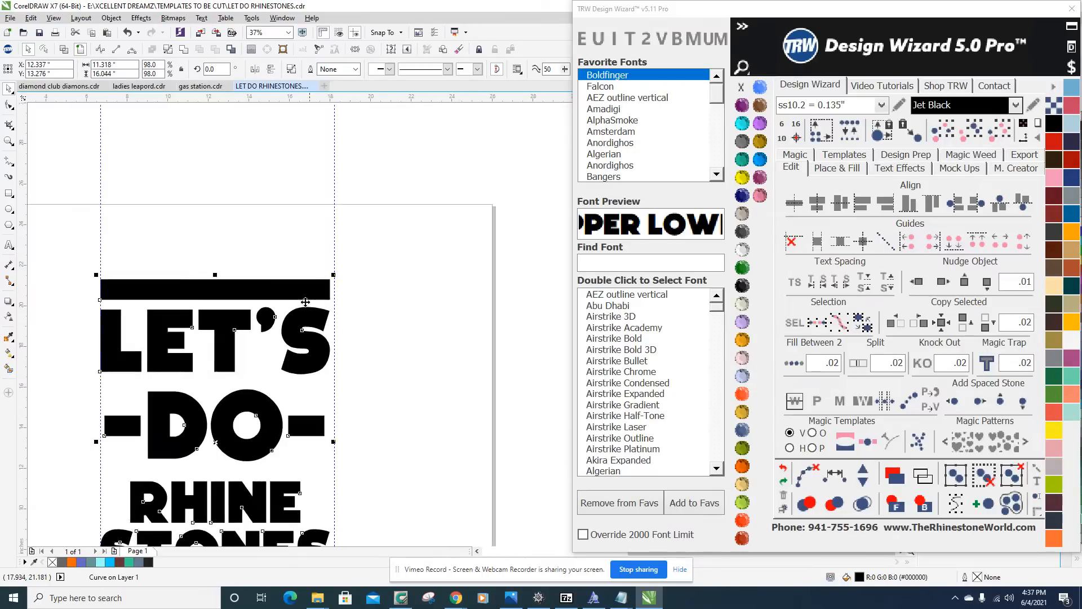
Select the merged design on the page and show the Place & Fill settings for rhinestones.
click(347, 379)
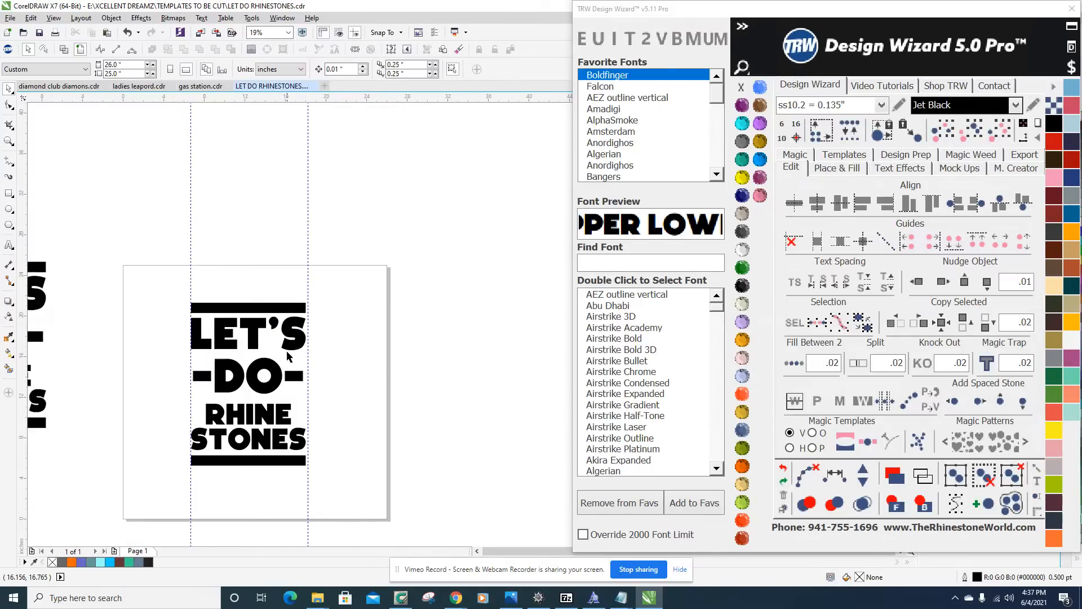
scroll(347, 379, up, 3)
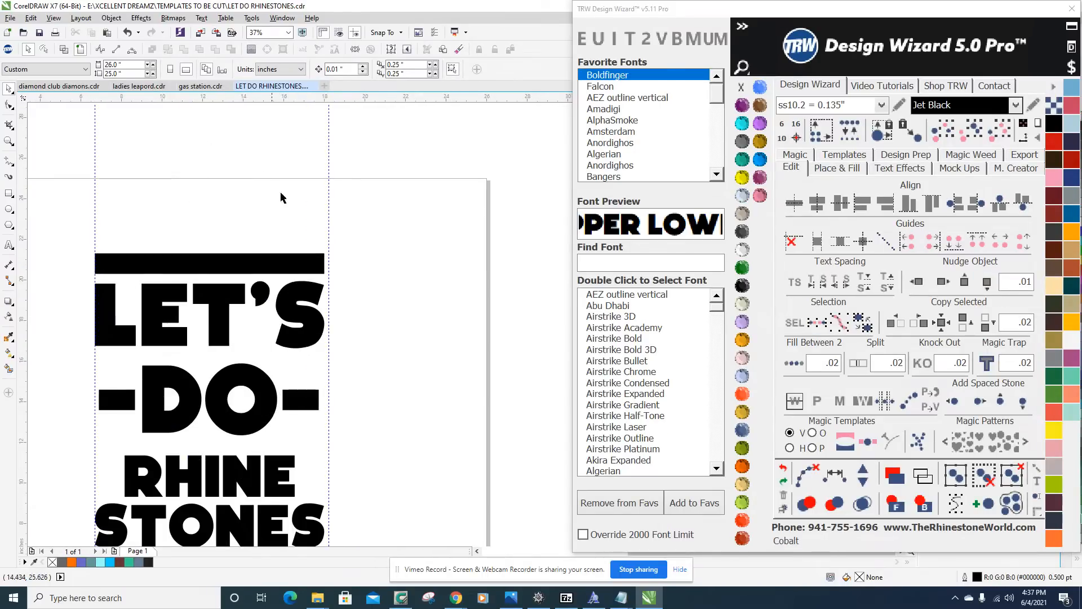
click(271, 266)
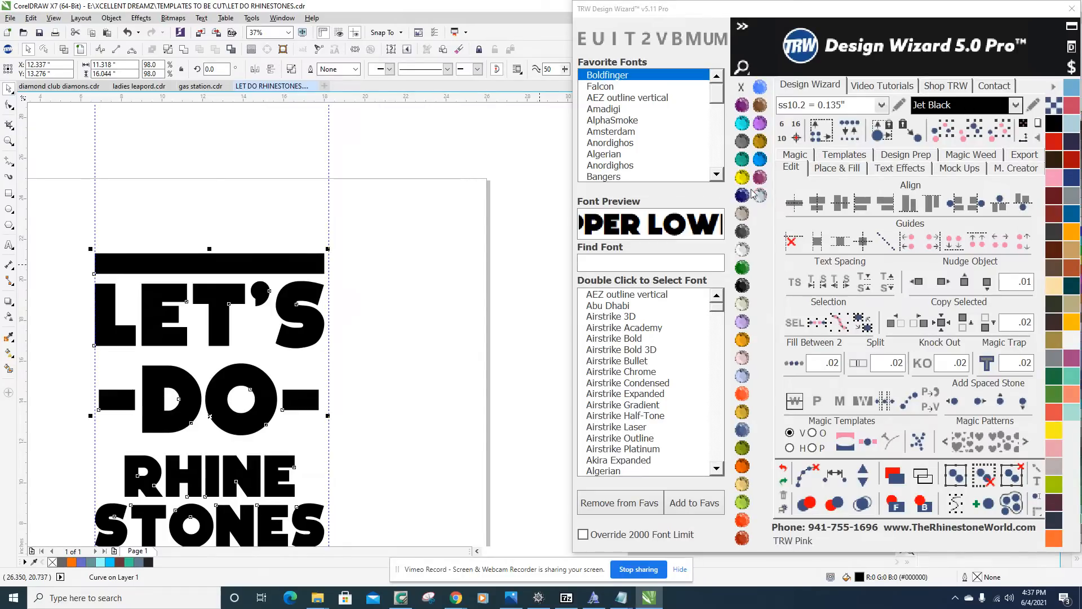
click(832, 169)
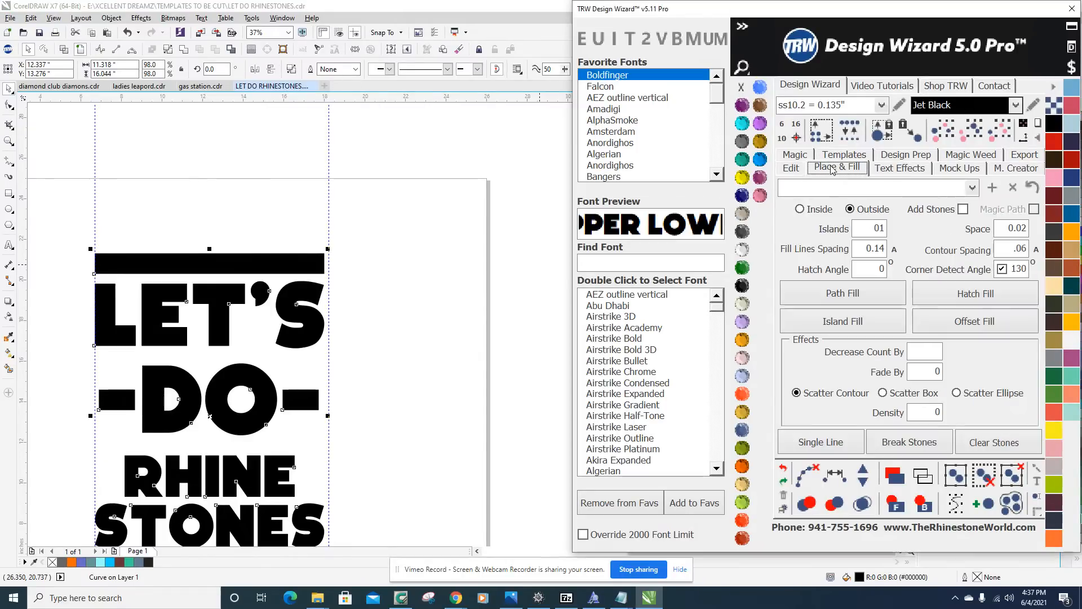
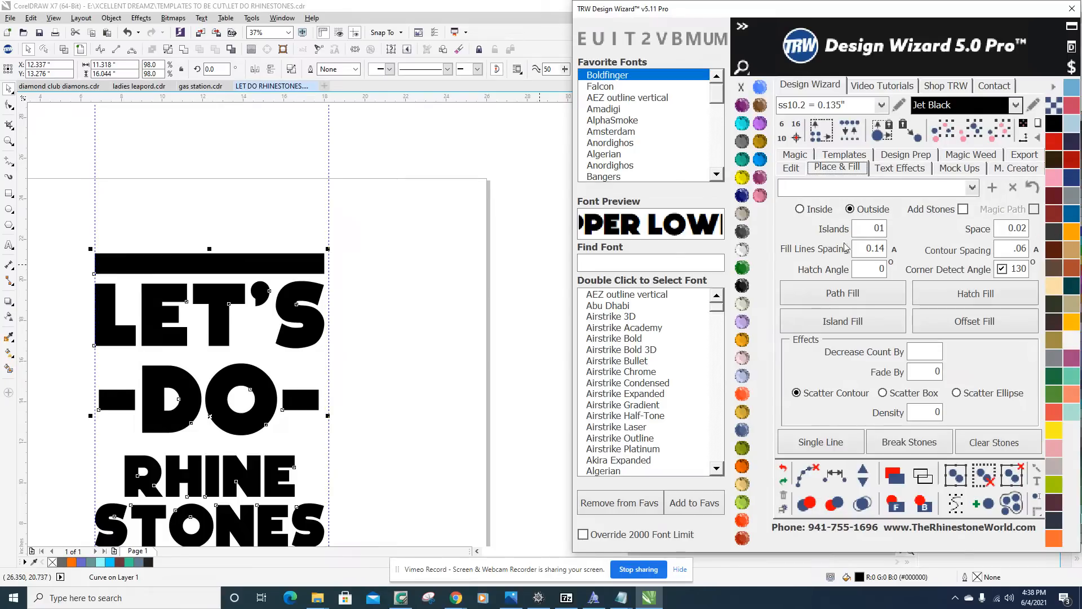
Set the contour spacing to .3 and create an outside Island Fill outline around the merged design.
double_click(1008, 246)
text(.3)
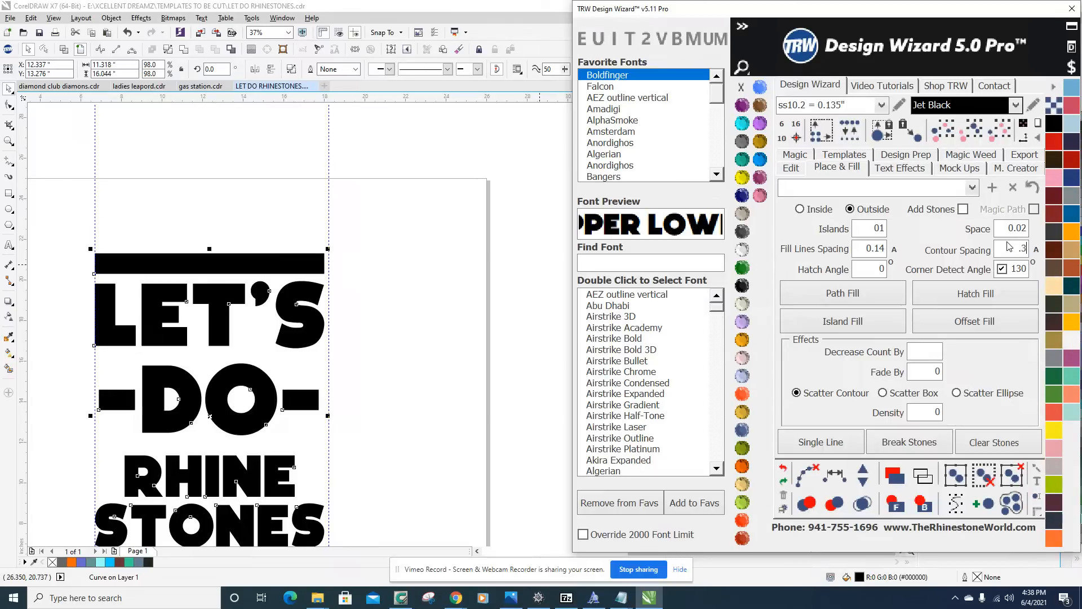
click(842, 323)
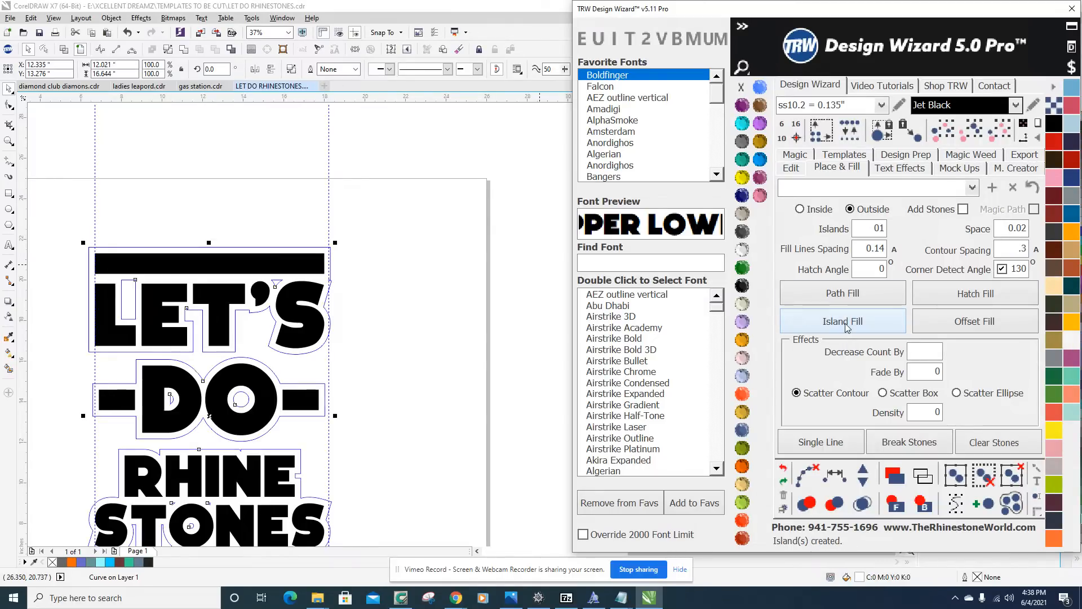
scroll(369, 275, down, 1)
scroll(237, 410, up, 2)
scroll(240, 405, down, 2)
scroll(268, 380, up, 2)
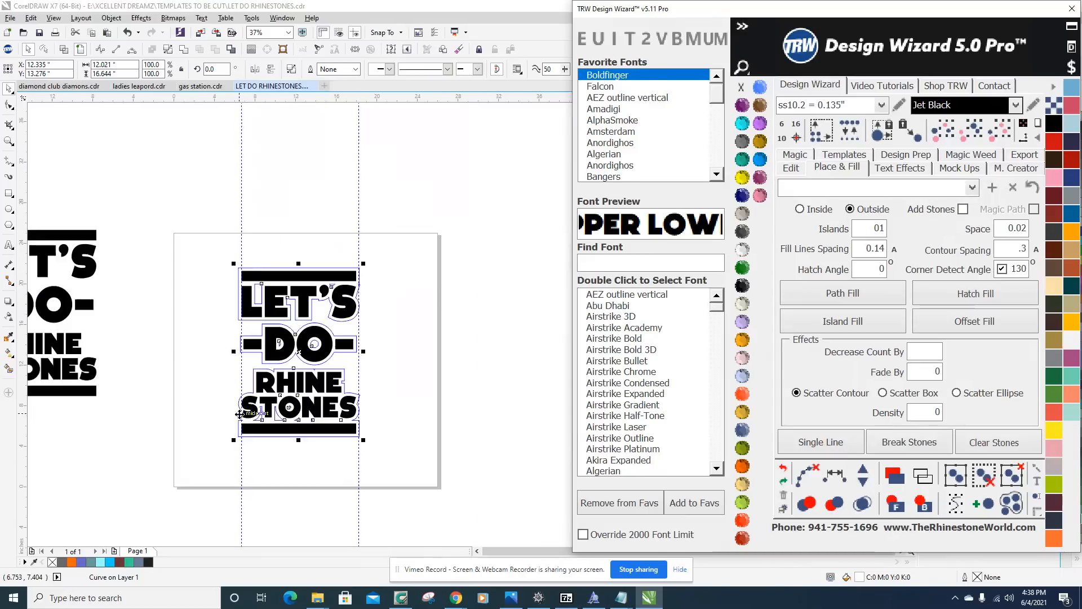
scroll(269, 381, down, 2)
scroll(318, 362, up, 1)
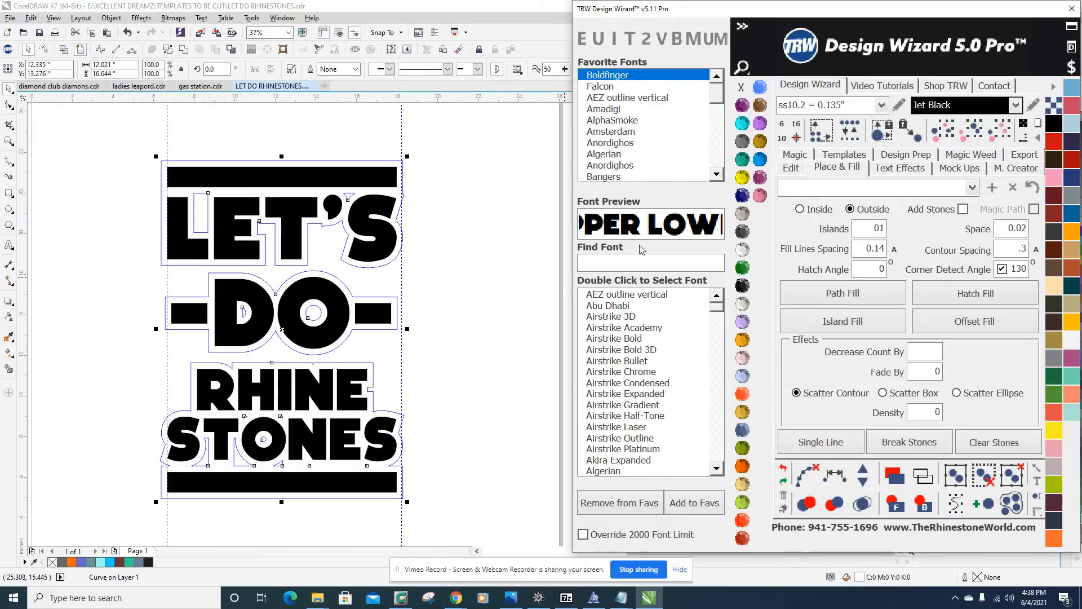
Fill the new outline shape behind the lettering with Citrine.
click(742, 178)
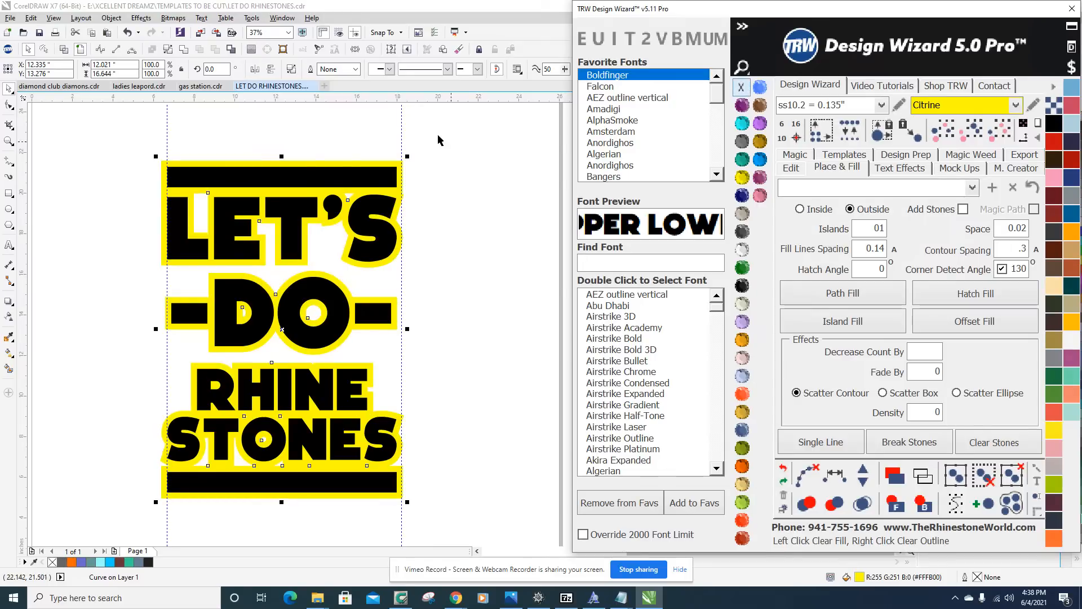
click(407, 288)
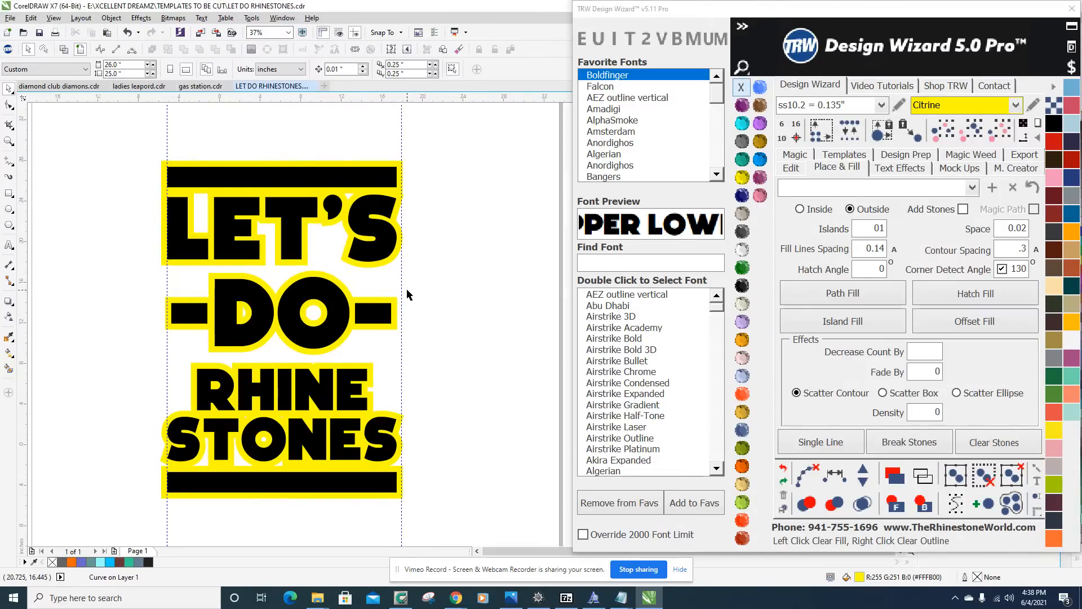
scroll(407, 289, down, 1)
scroll(365, 331, up, 2)
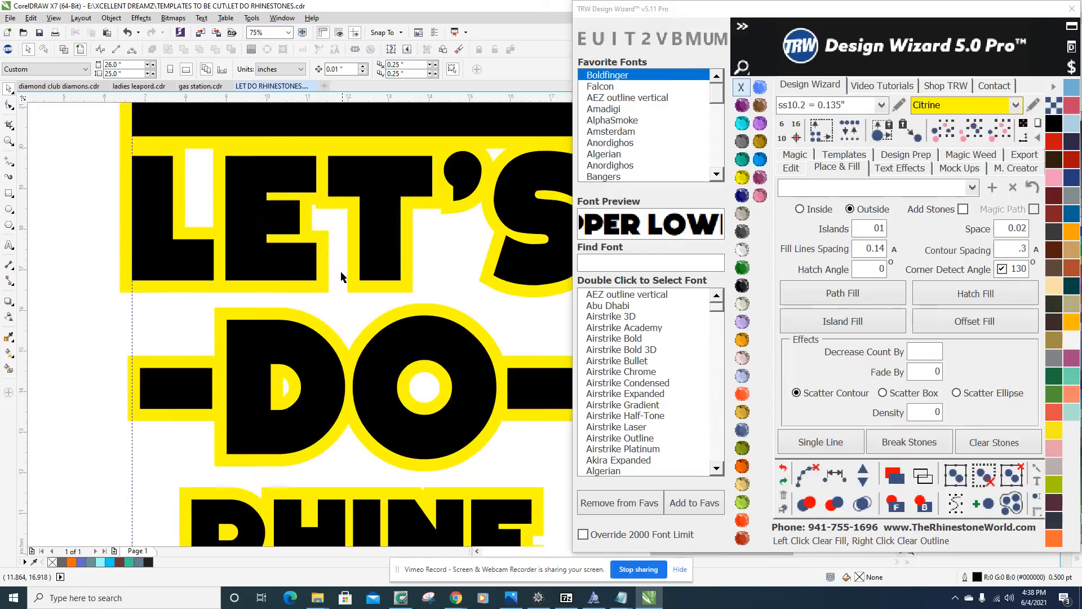
Fill the merged lettering and bars with Citrine and the outline shape behind them with Jet Black.
click(306, 261)
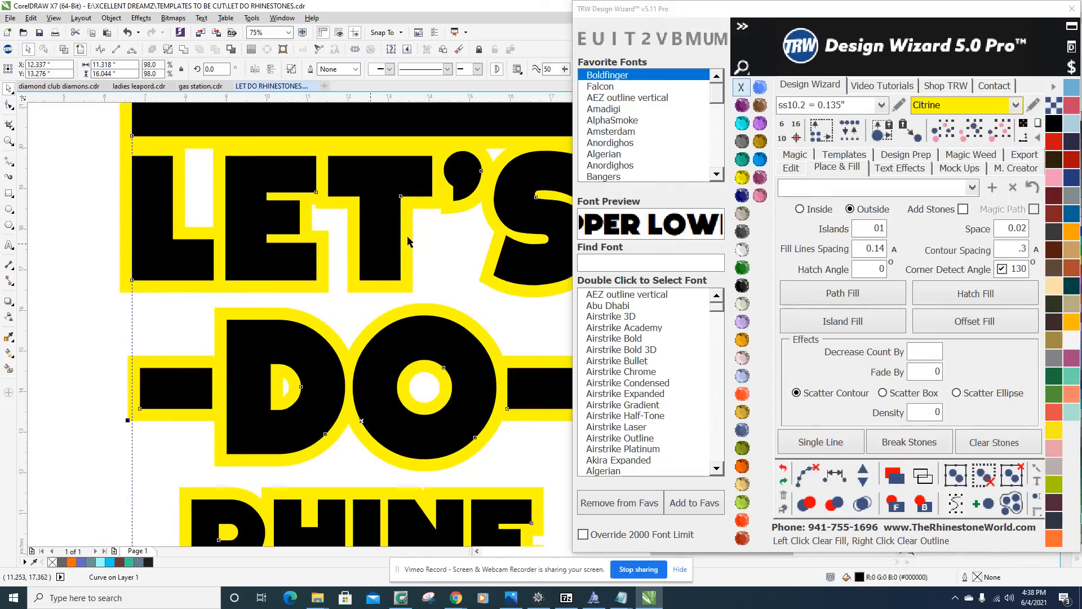
click(744, 179)
click(469, 305)
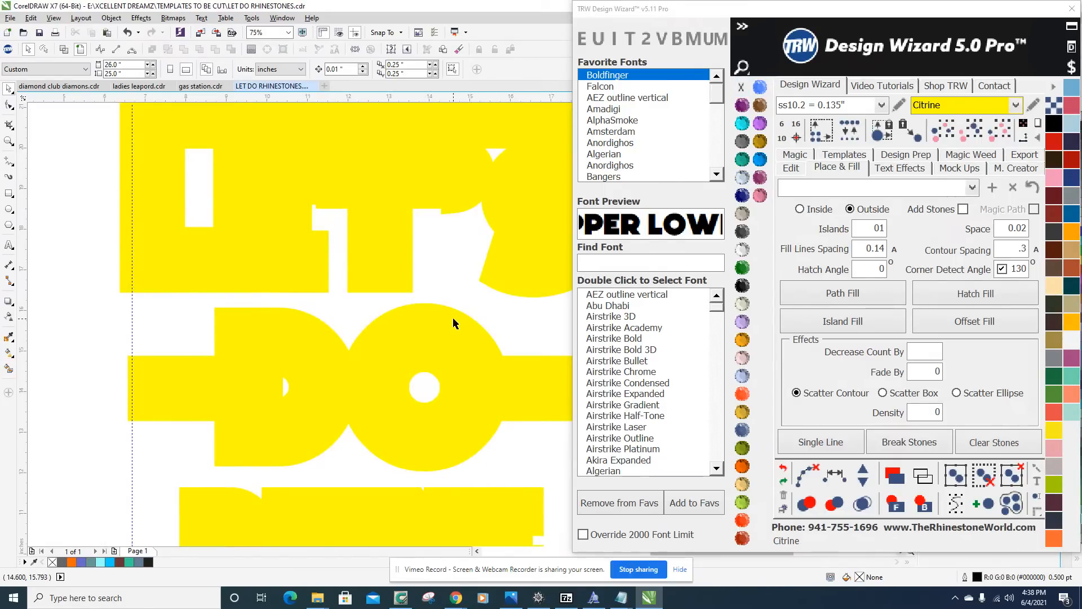
click(459, 315)
click(742, 286)
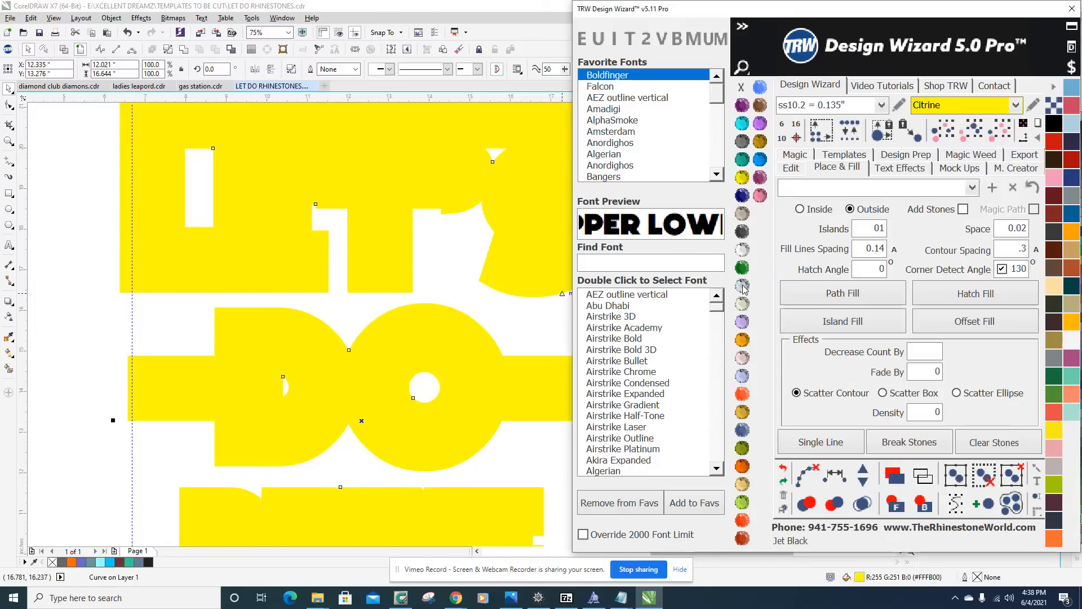
click(458, 280)
Examine the yellow lettering and its black border on the page beside the plain black duplicate.
scroll(394, 276, down, 5)
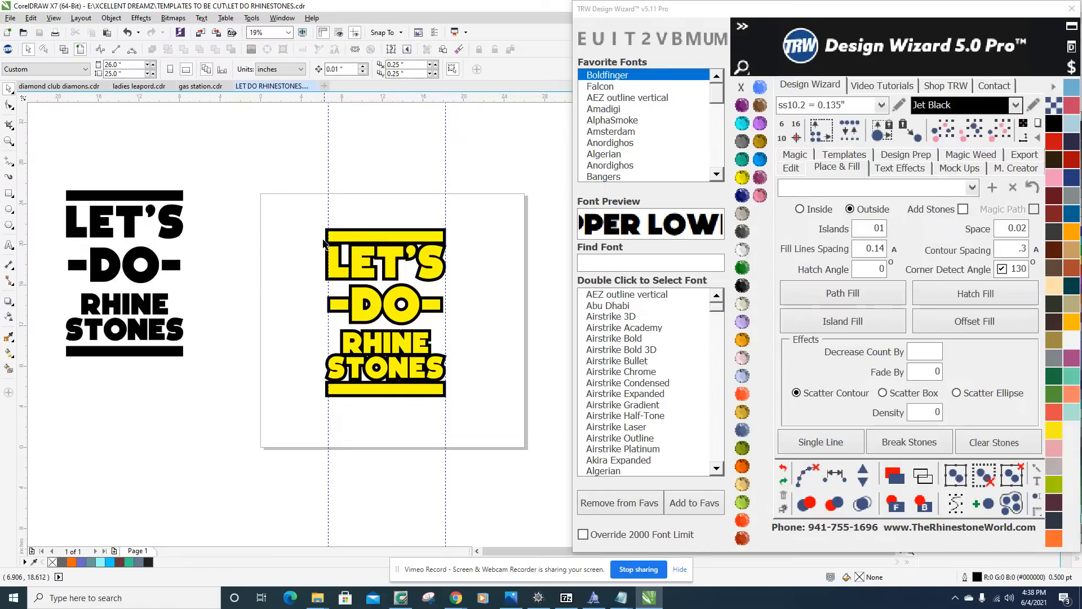
scroll(411, 341, up, 2)
scroll(510, 342, down, 1)
scroll(510, 339, up, 1)
scroll(507, 326, down, 1)
scroll(507, 316, up, 1)
scroll(447, 281, down, 2)
scroll(439, 302, up, 1)
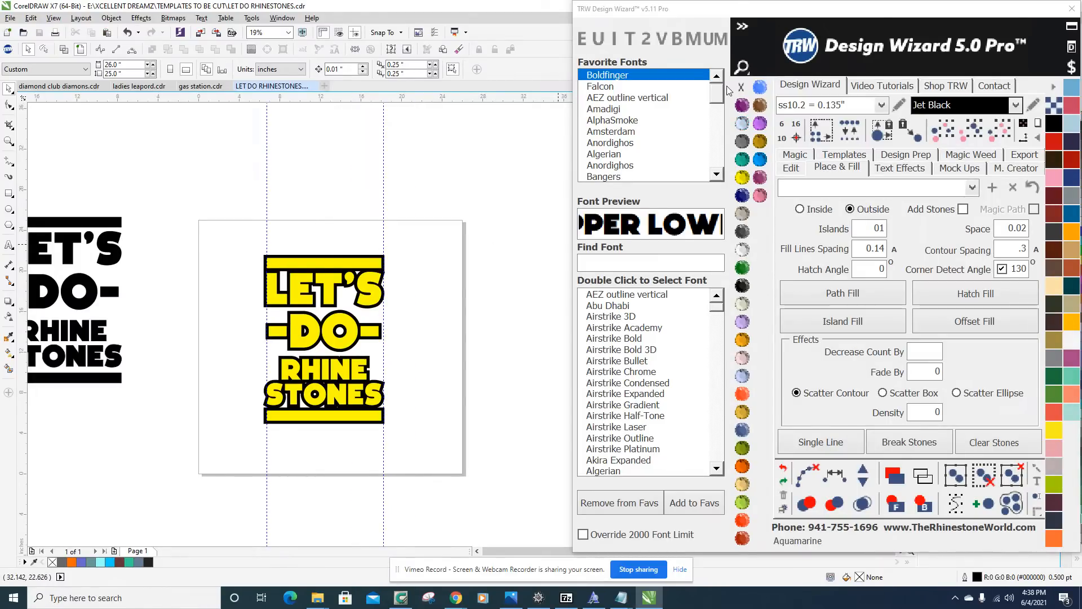
Set the fill options to TRW Blue stones placed inside, with Add Stones enabled and a contour spacing of .075.
click(761, 161)
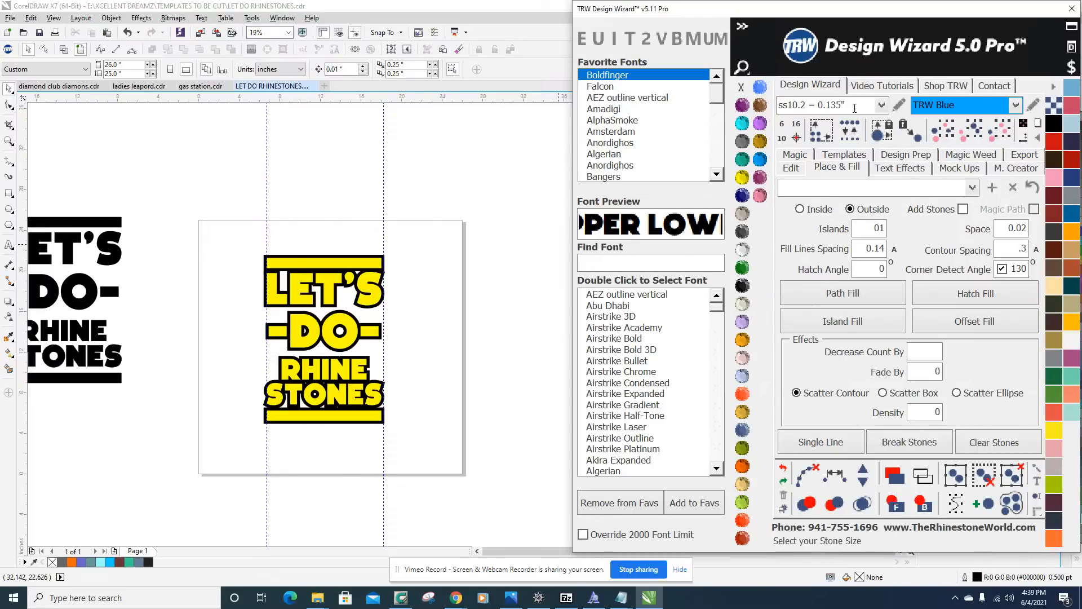
click(450, 277)
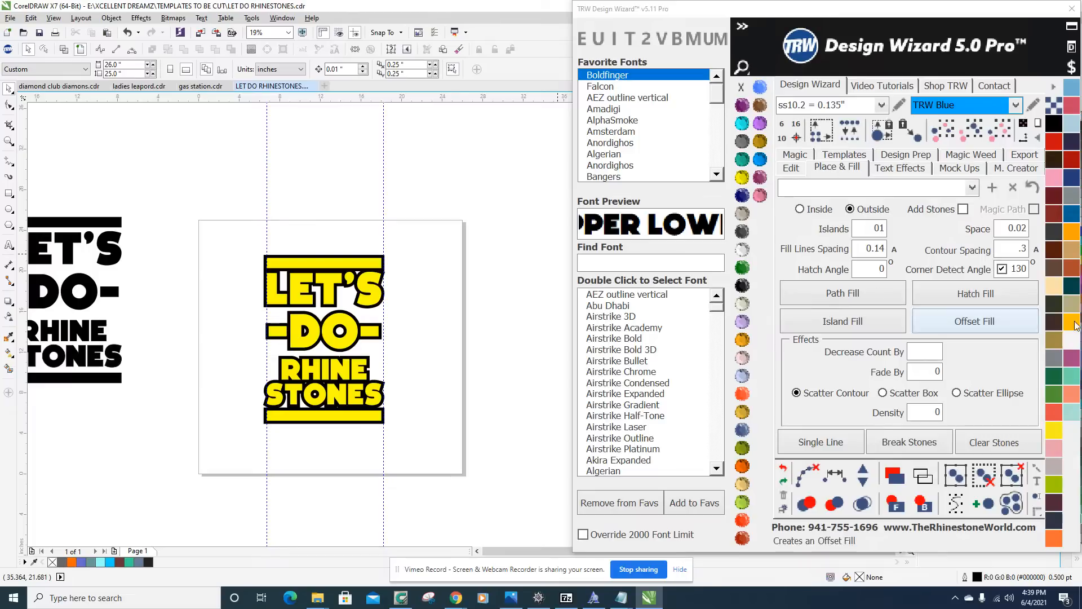
click(801, 209)
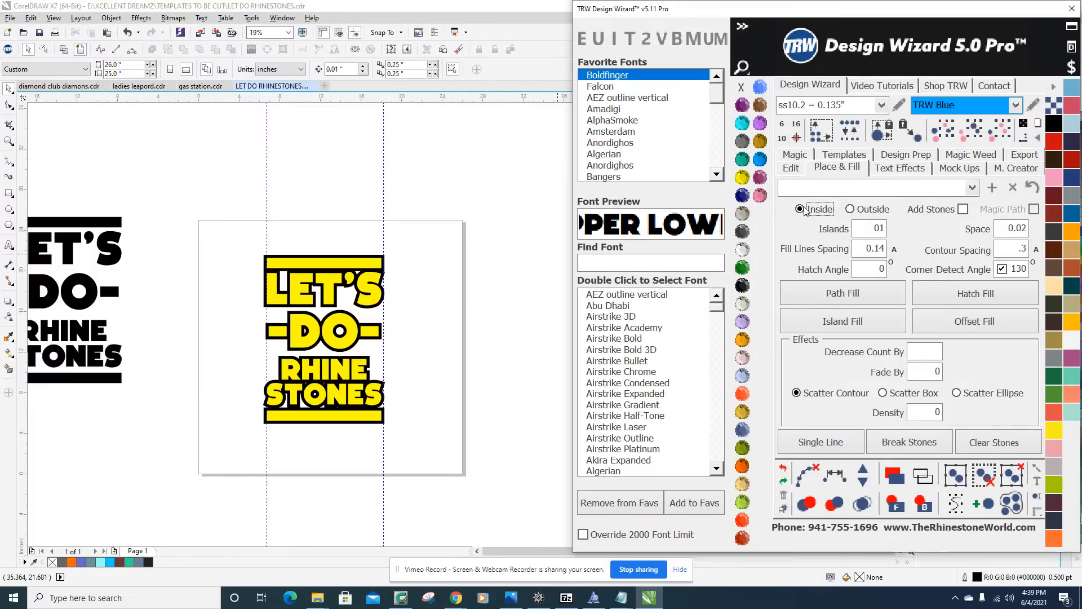
click(963, 210)
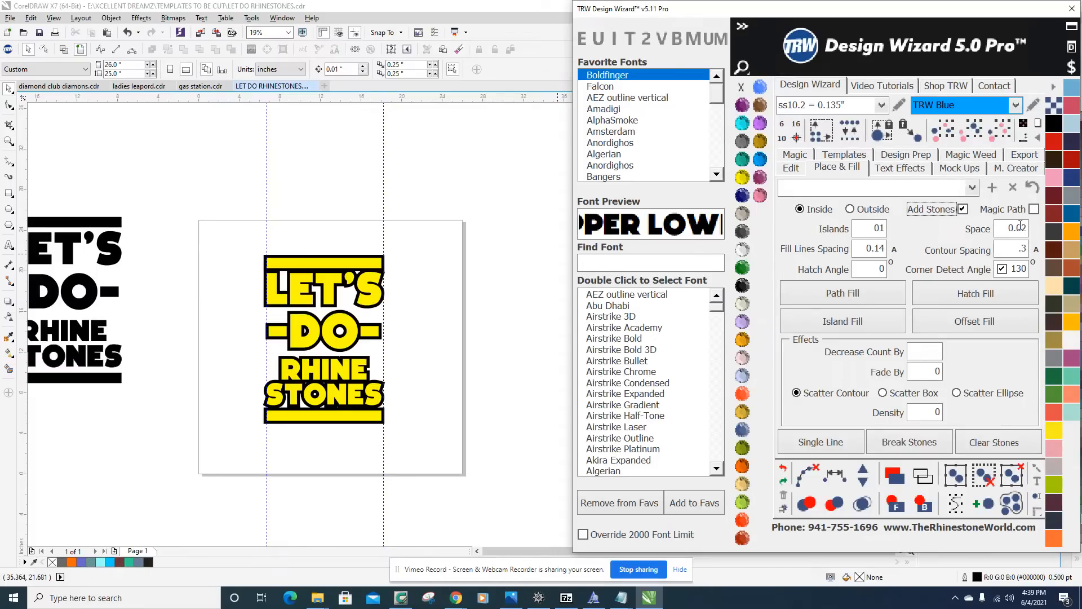
double_click(1007, 252)
scroll(386, 211, up, 4)
scroll(387, 212, down, 2)
scroll(386, 212, up, 3)
scroll(359, 211, down, 2)
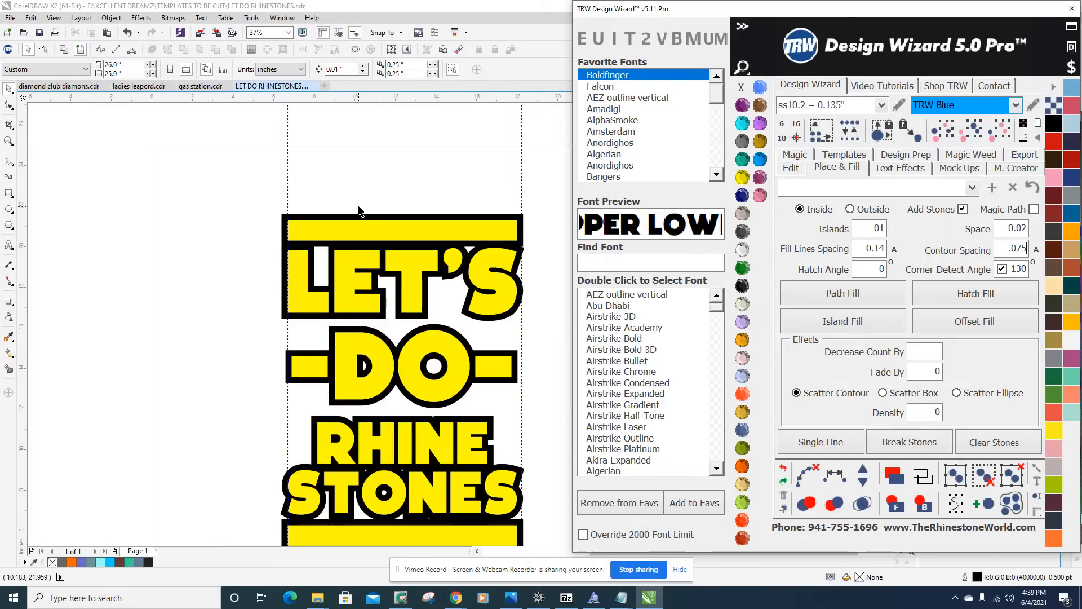
Try moving the yellow lettering away from its black border, and undo the move.
scroll(359, 211, down, 2)
scroll(346, 255, up, 2)
scroll(476, 269, down, 1)
scroll(447, 269, up, 1)
drag(388, 258, 386, 318)
key(ctrl+z)
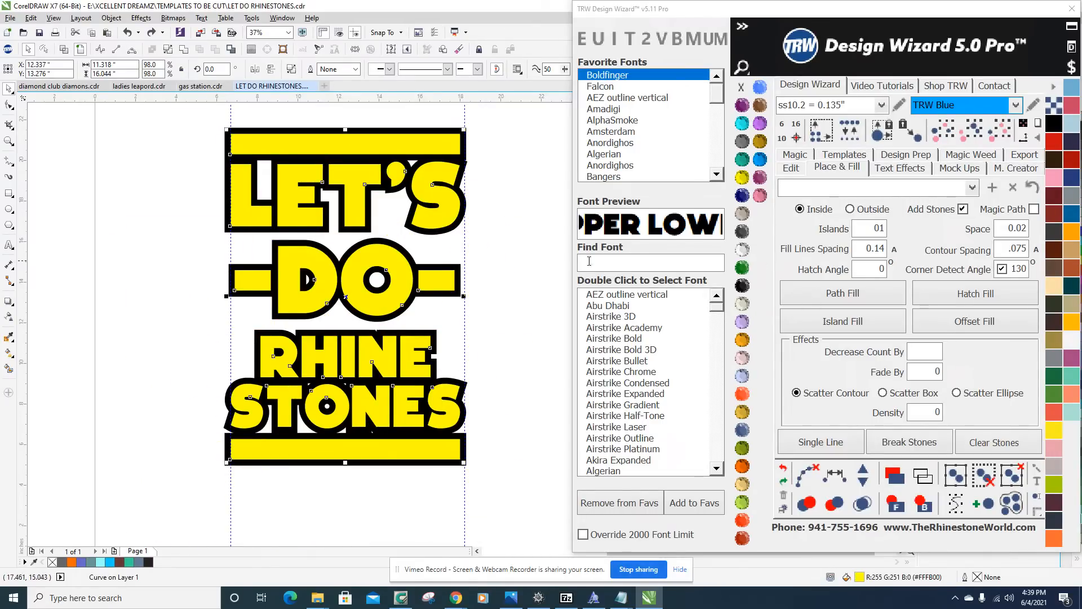
Hatch Fill the yellow lettering with ss10.2 TRW Blue stones and clear the paths from the selected objects.
click(982, 297)
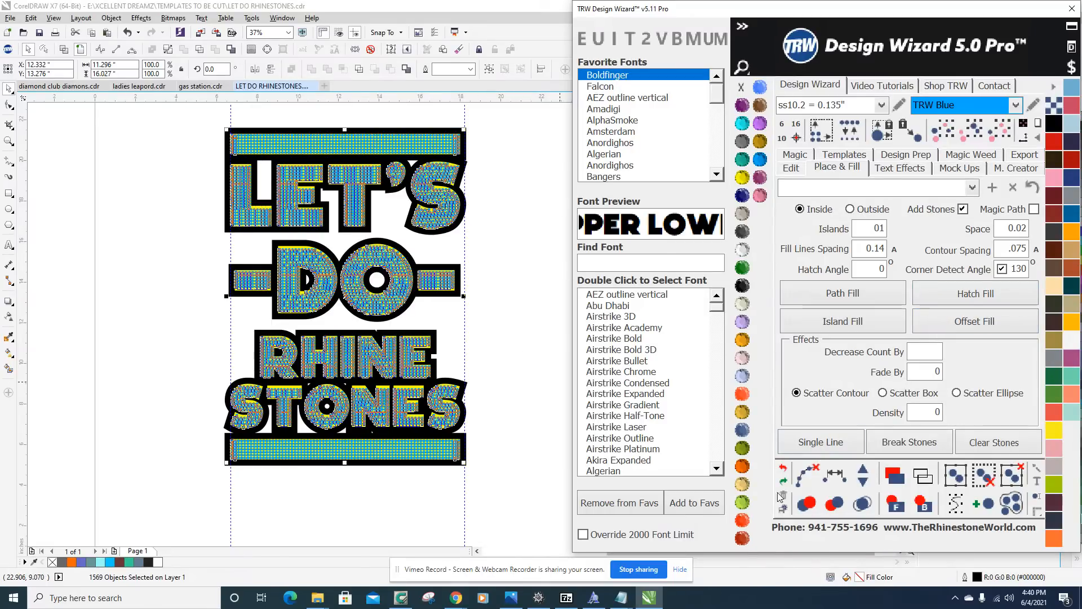
click(807, 474)
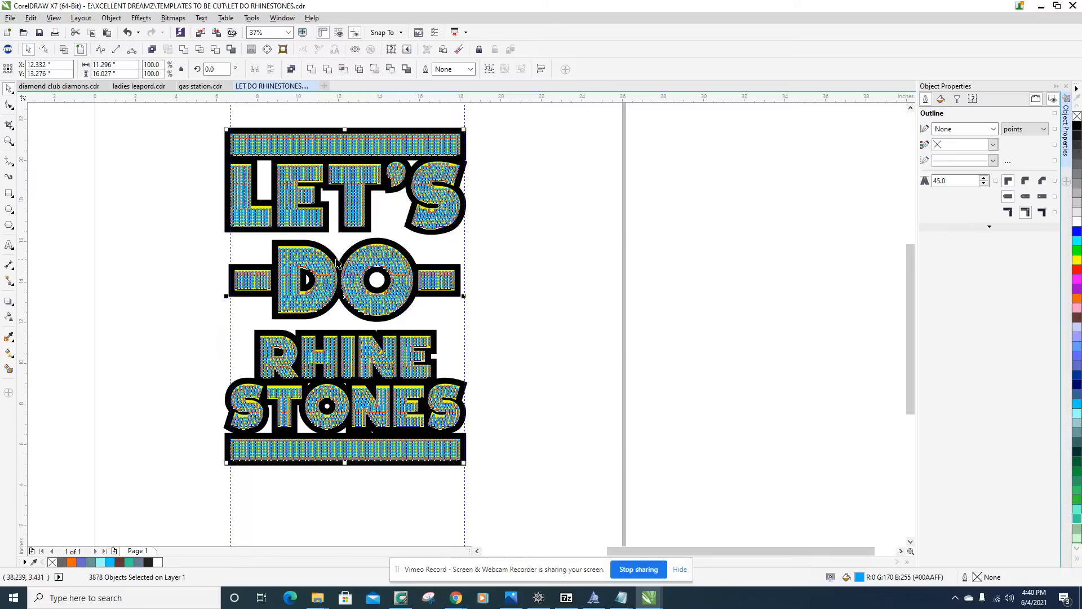
click(229, 254)
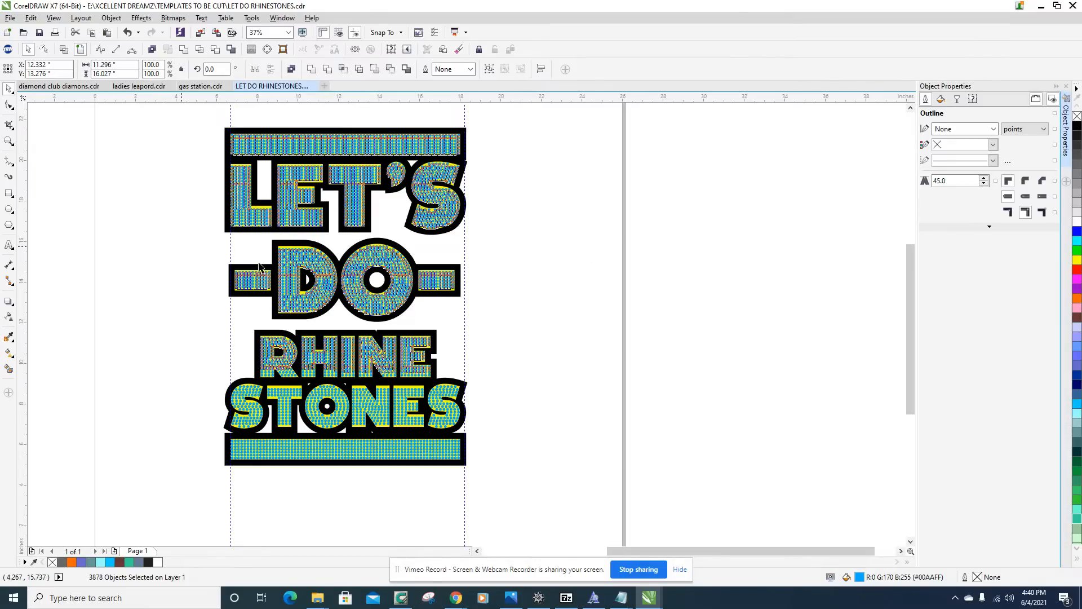
Inspect the stone placement in the DO, RHINE and STONES lettering up close and across the whole design.
scroll(257, 286, up, 3)
scroll(350, 335, down, 3)
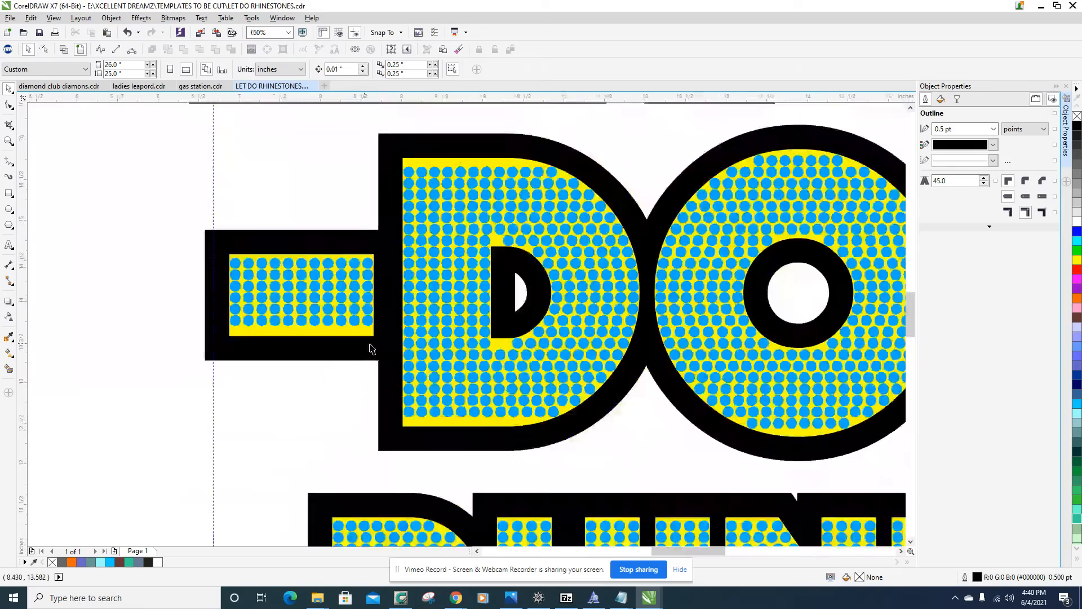
scroll(426, 299, up, 2)
scroll(427, 299, down, 2)
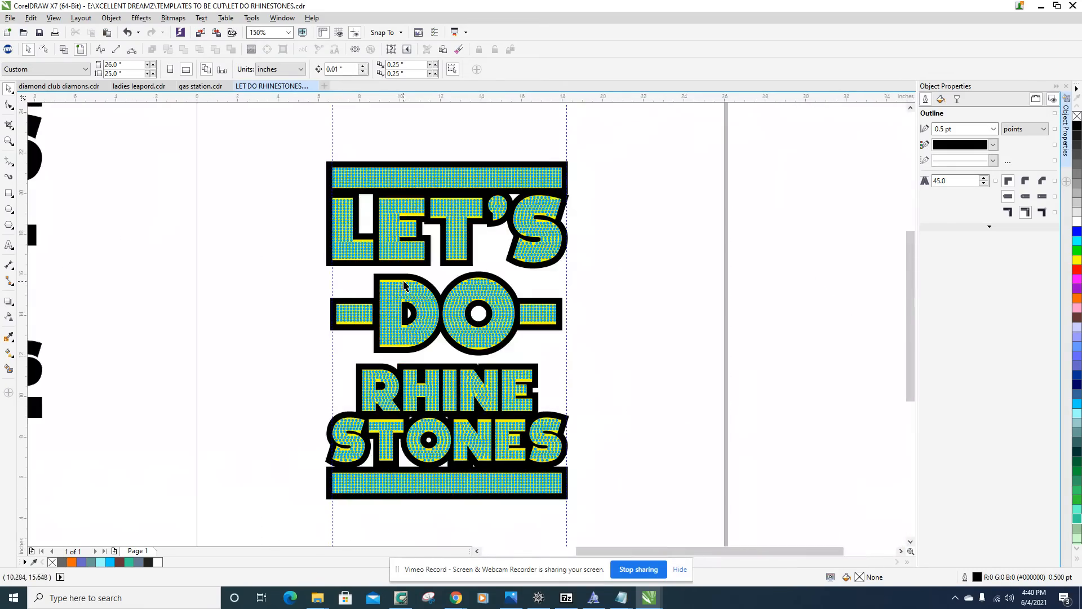
scroll(495, 456, up, 2)
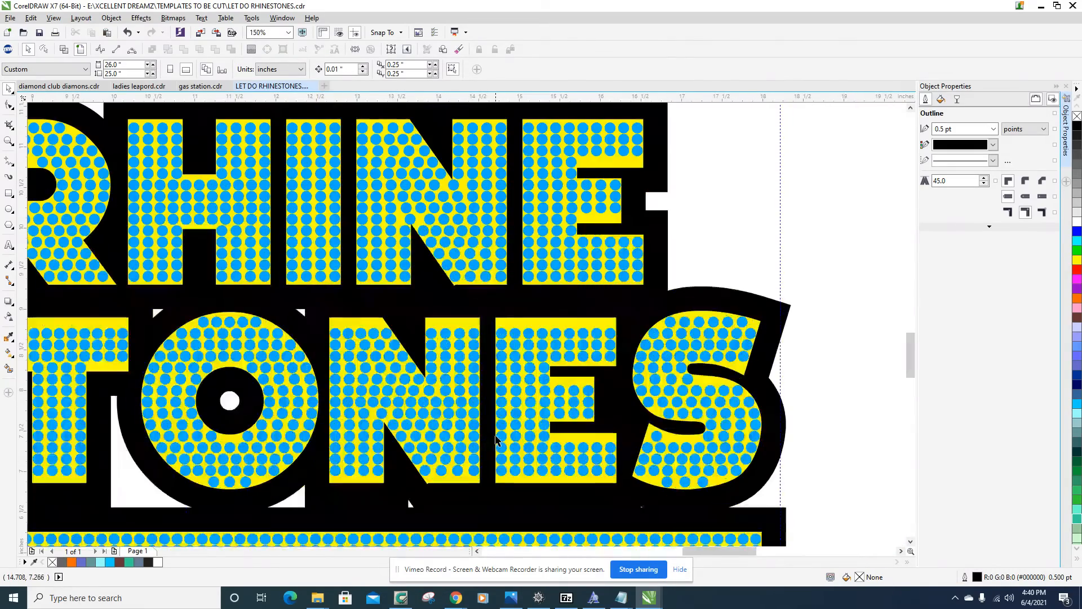
scroll(431, 214, up, 1)
scroll(432, 214, down, 4)
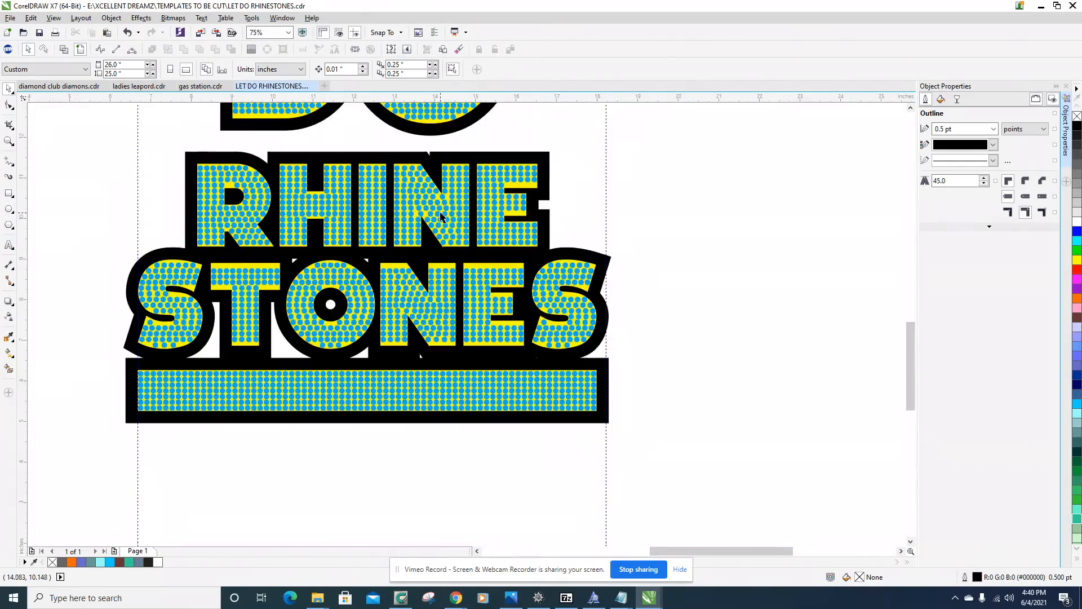
scroll(478, 229, down, 2)
scroll(477, 229, up, 1)
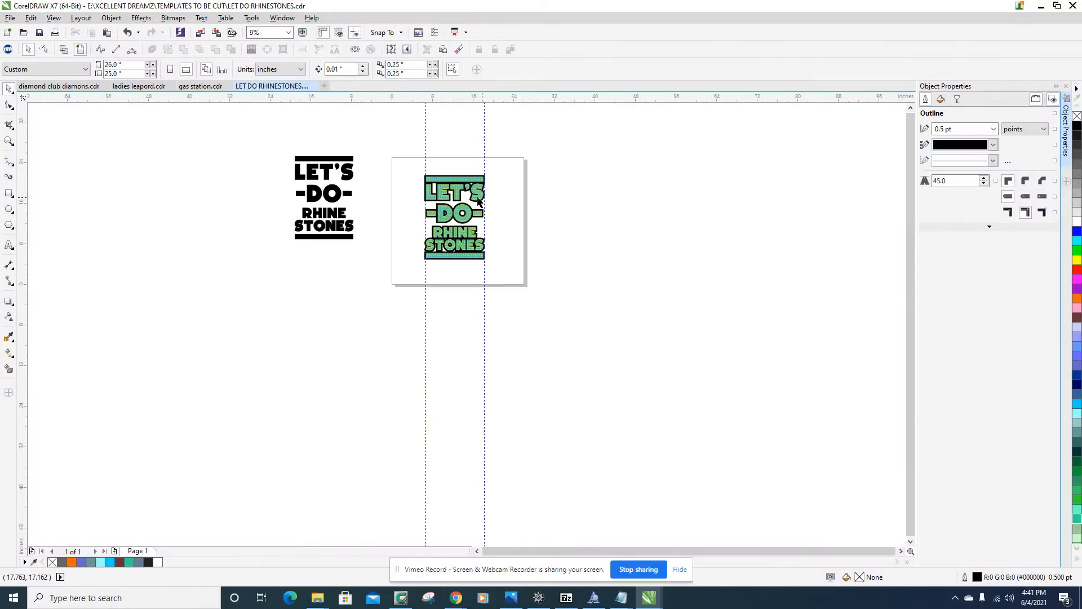
Reopen TRW Design Wizard beside the page and view the dimensions and stone count of the entire design.
click(8, 51)
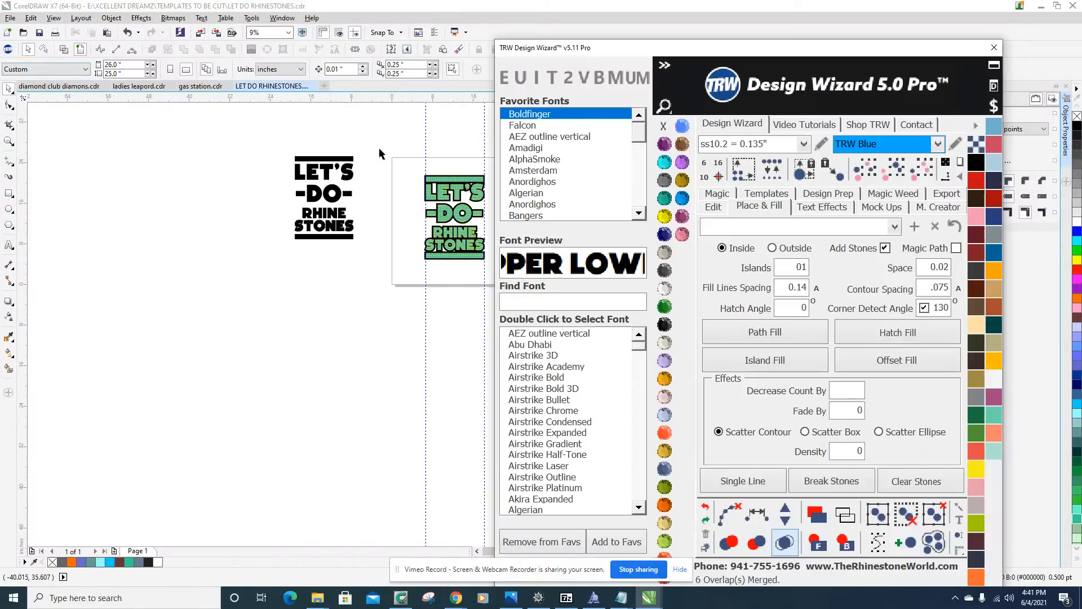
drag(716, 40, 796, 34)
scroll(357, 200, up, 2)
scroll(357, 200, down, 2)
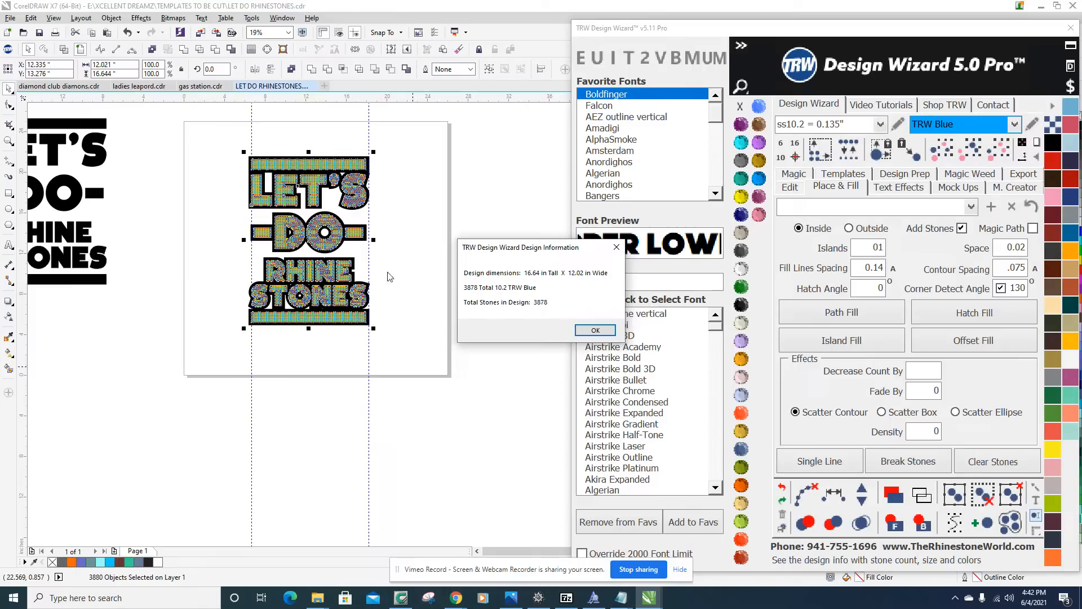
click(595, 330)
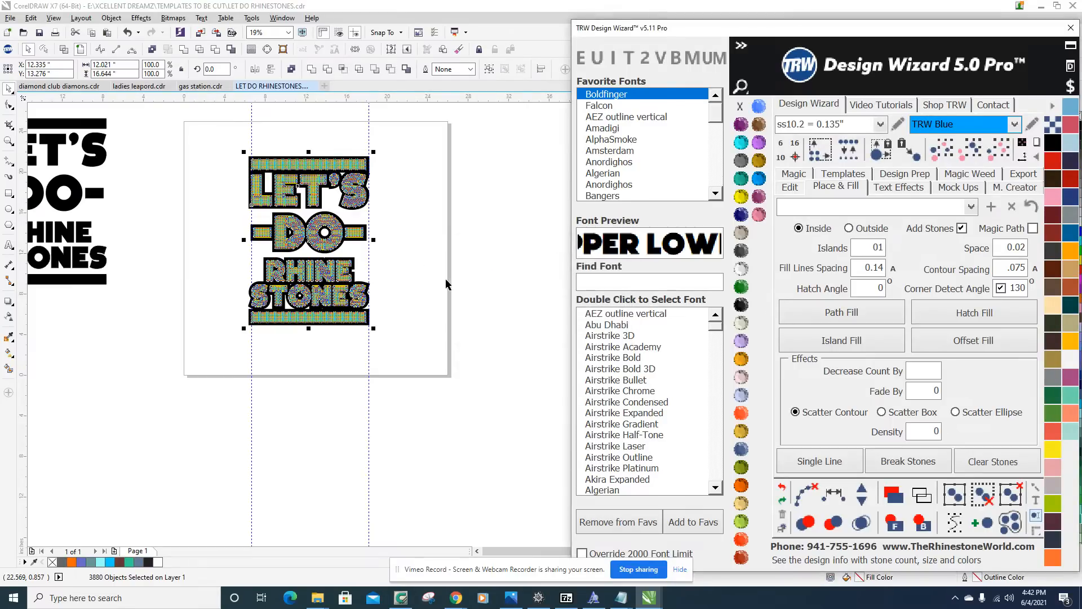
Examine the rows of blue stones in the LET'S, RHINE and STONES letters for spacing and coverage.
scroll(293, 180, up, 6)
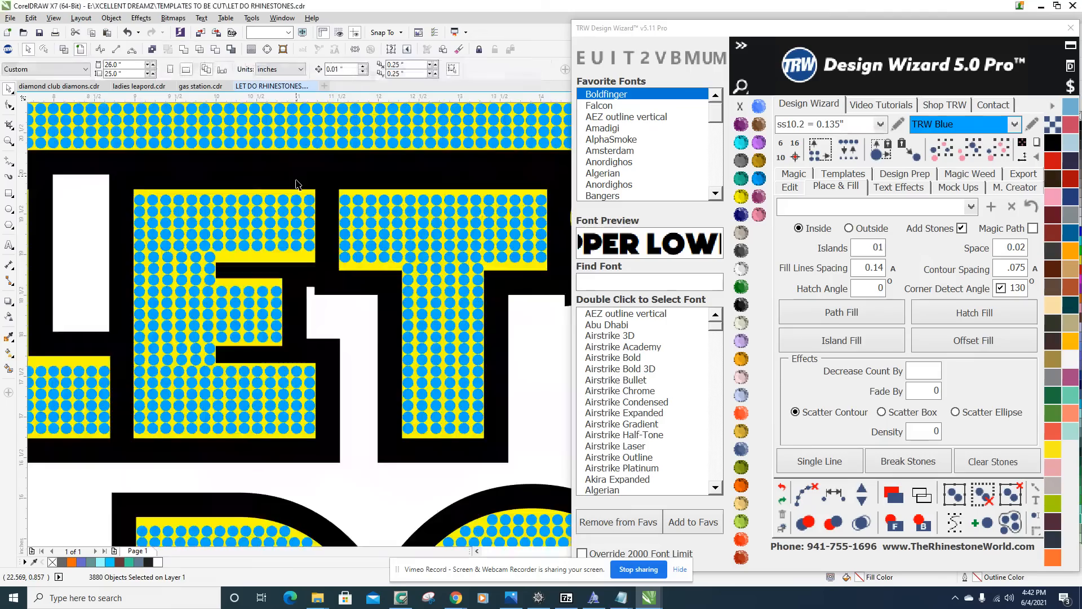
scroll(301, 231, down, 3)
scroll(304, 243, down, 3)
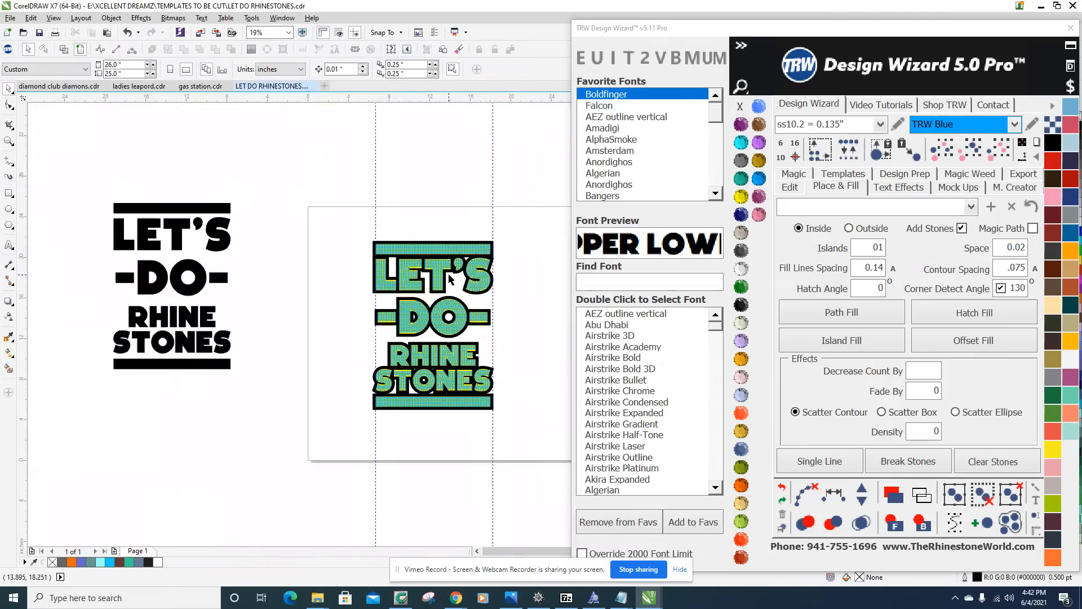
scroll(496, 249, up, 5)
scroll(496, 250, up, 1)
scroll(479, 223, down, 5)
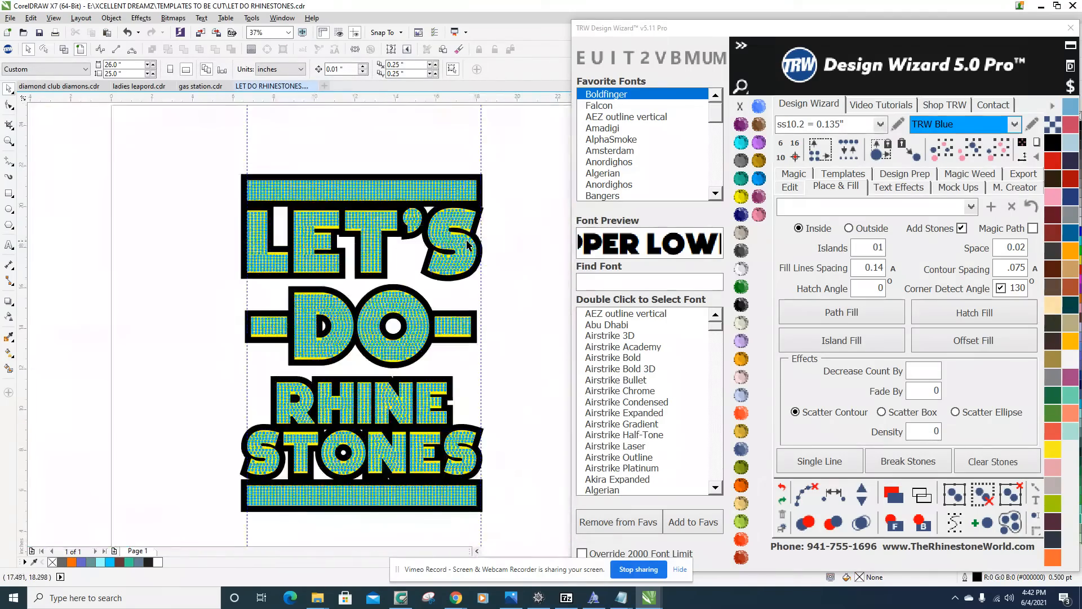
scroll(430, 225, up, 4)
scroll(430, 226, up, 1)
scroll(434, 220, down, 4)
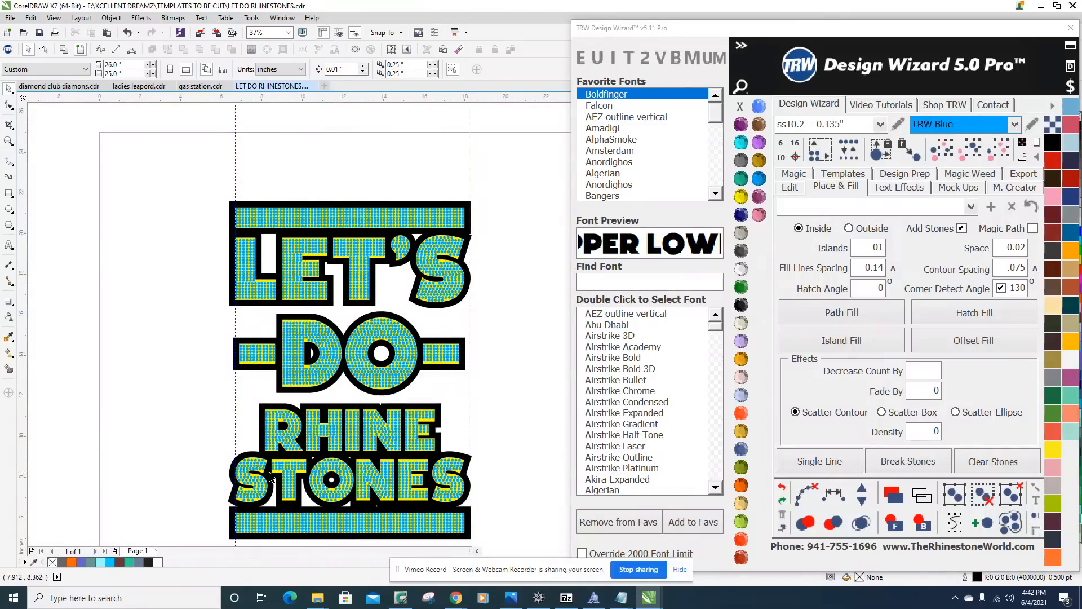
scroll(290, 422, up, 6)
scroll(205, 387, down, 7)
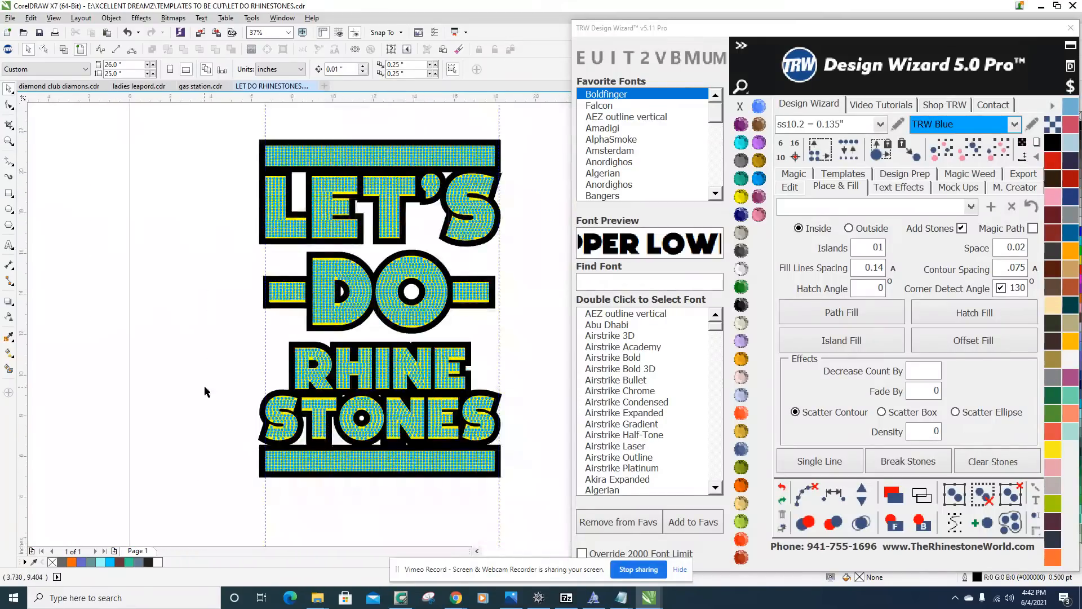
scroll(338, 403, up, 2)
scroll(338, 403, up, 1)
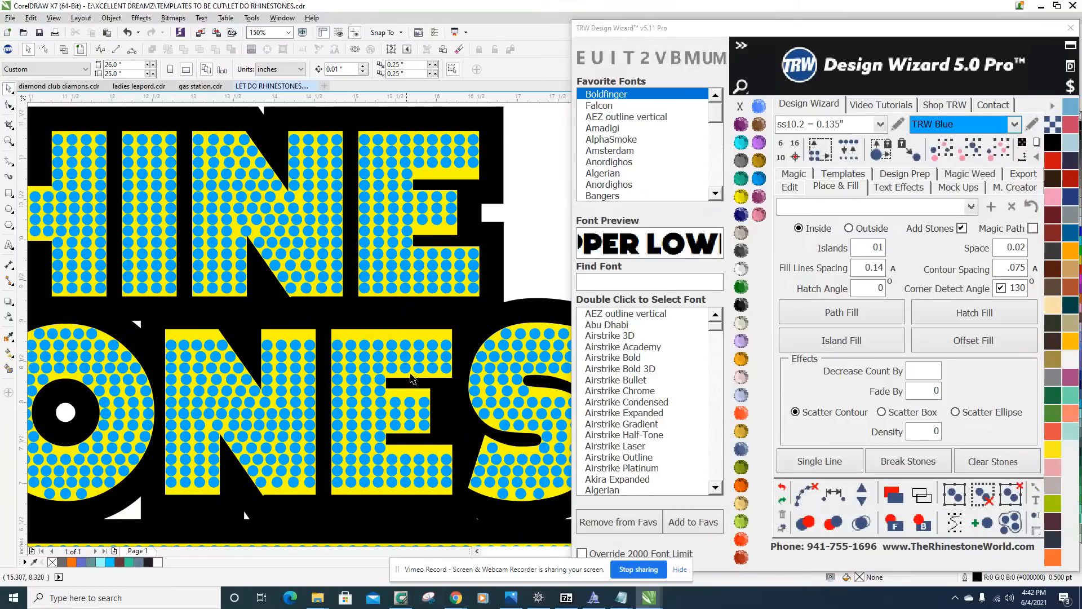
scroll(420, 378, down, 2)
scroll(445, 367, down, 3)
scroll(459, 352, up, 3)
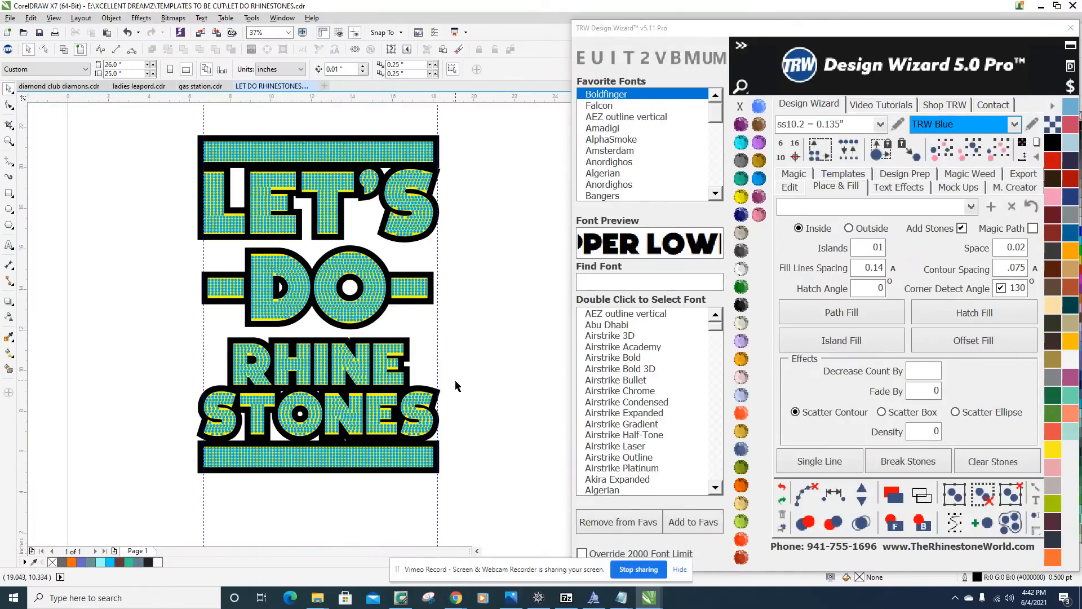
Delete all the blue stones from the LET'S DO RHINE STONES lettering and bars, keeping the yellow and black shapes.
scroll(477, 442, down, 4)
drag(488, 483, 391, 249)
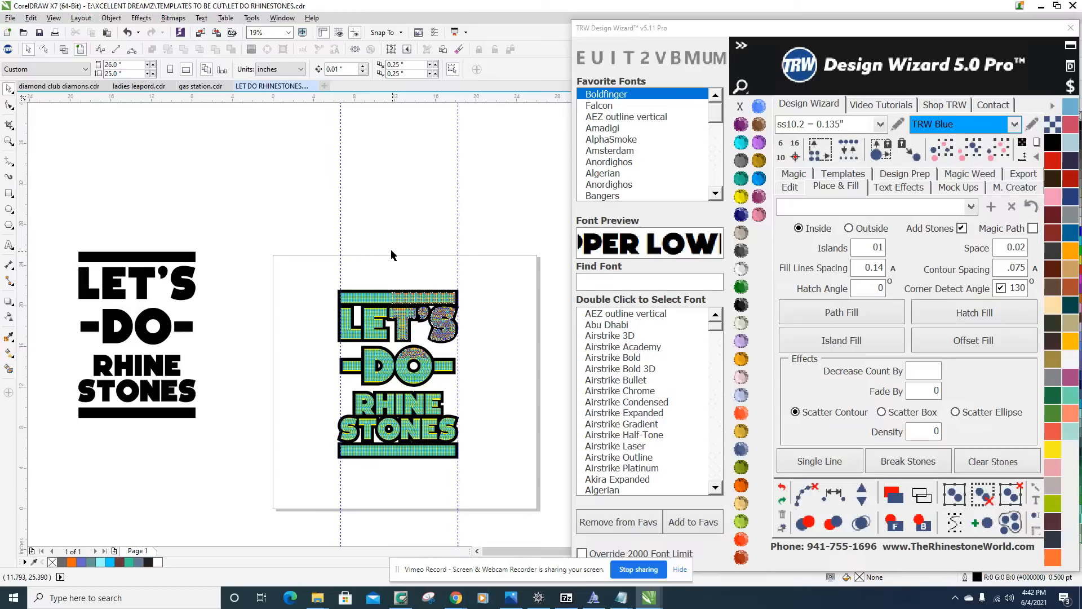
key(Delete)
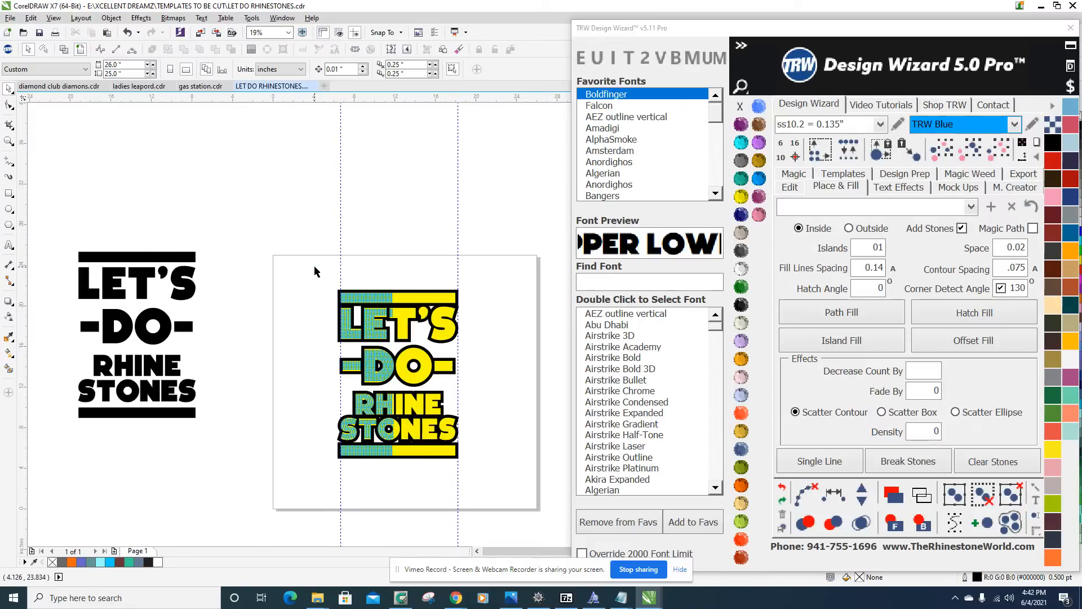
key(Delete)
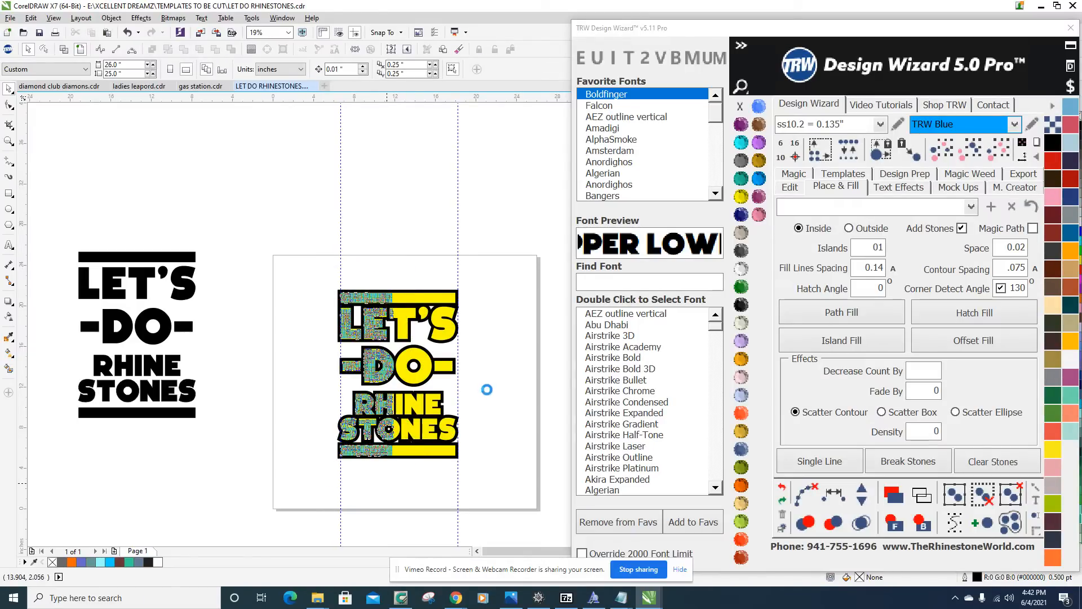
Set the contour spacing to .09 and Hatch Fill the yellow lettering and bars with ss10.2 TRW Blue stones.
scroll(441, 352, up, 2)
drag(999, 271, 1031, 265)
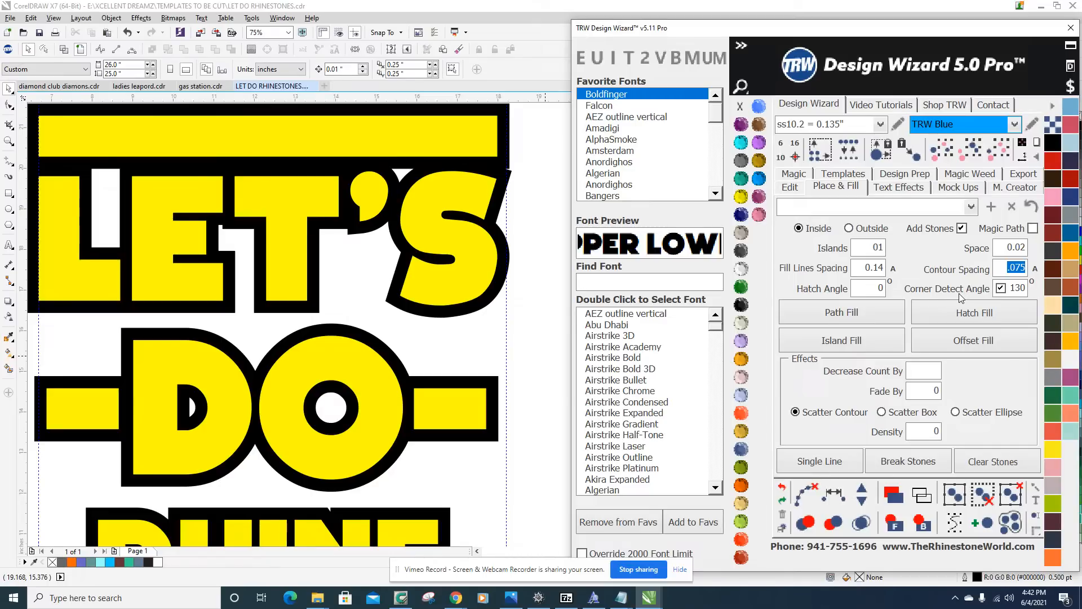
key(BackSpace)
scroll(225, 400, down, 2)
scroll(361, 360, up, 2)
scroll(362, 361, down, 1)
scroll(361, 361, up, 2)
scroll(364, 381, down, 2)
scroll(338, 333, up, 2)
click(332, 328)
click(973, 313)
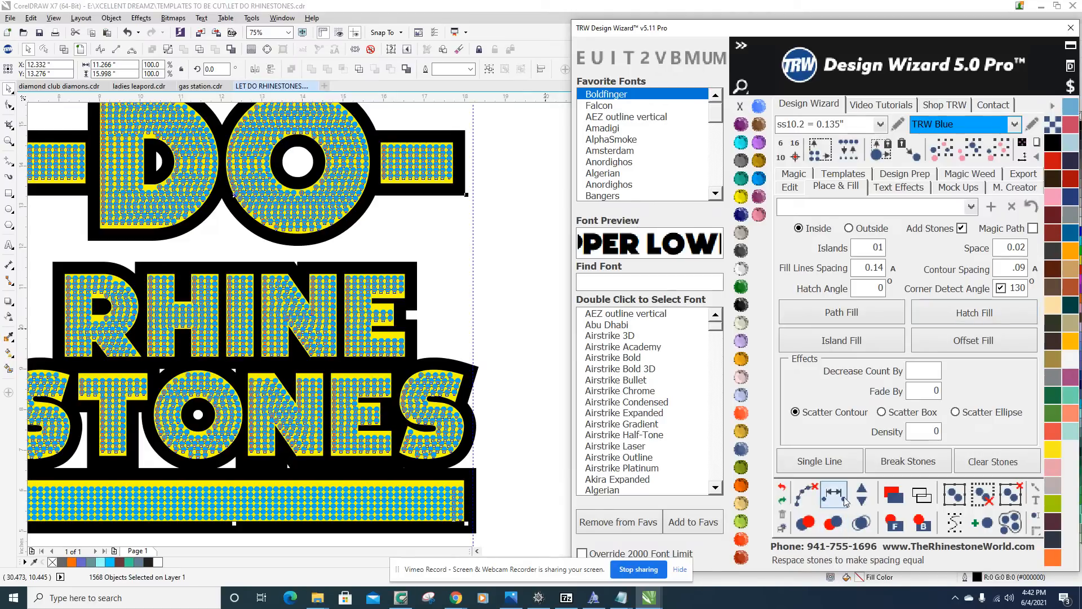
Clear the paths from the new stone fill, merge its overlapping stones, and deselect everything.
click(805, 494)
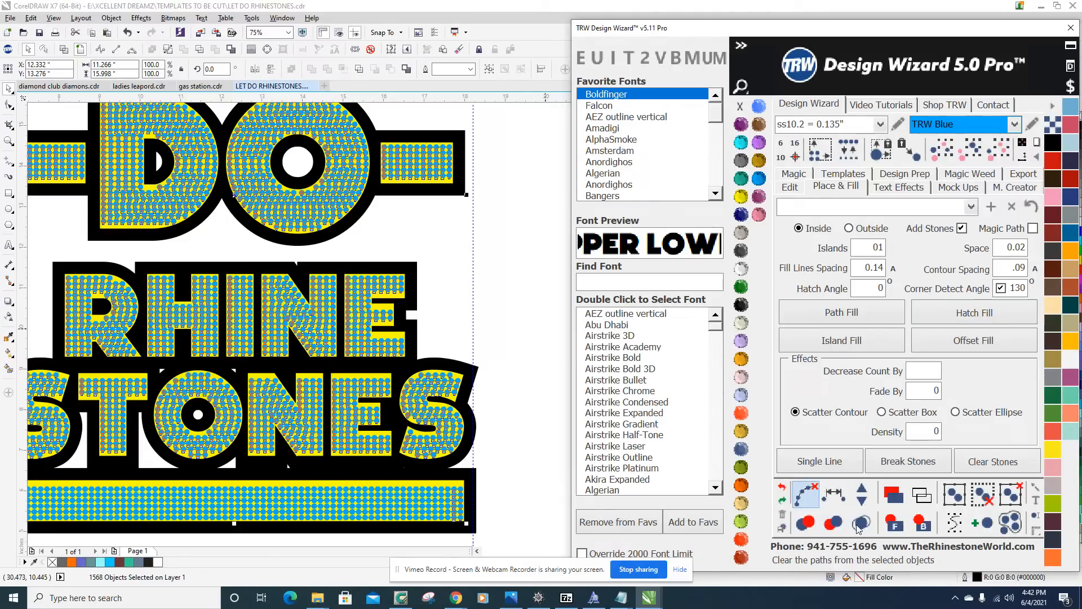
click(862, 524)
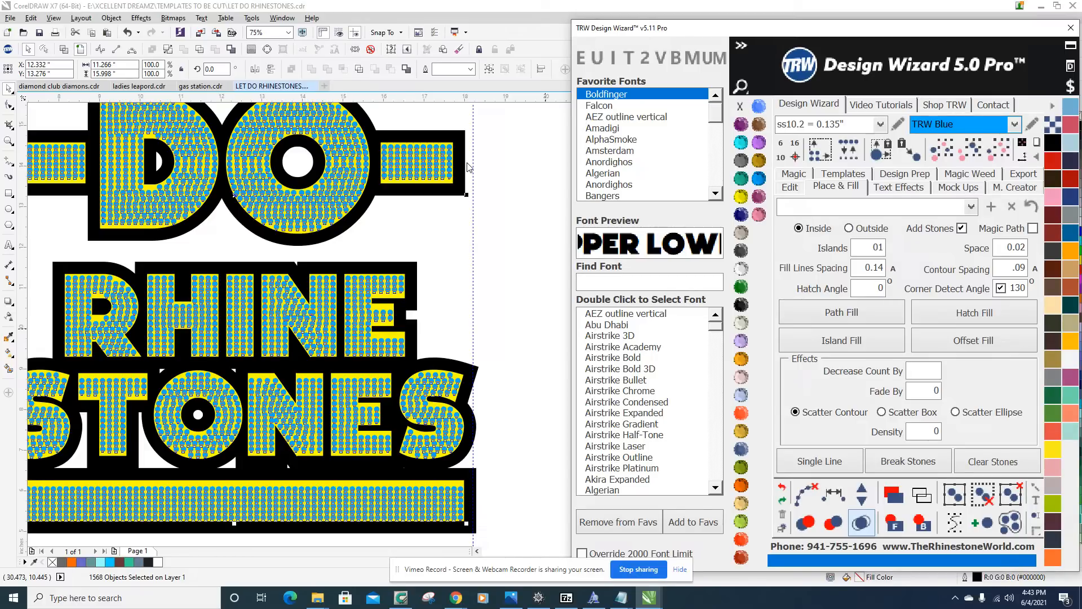
scroll(410, 219, down, 1)
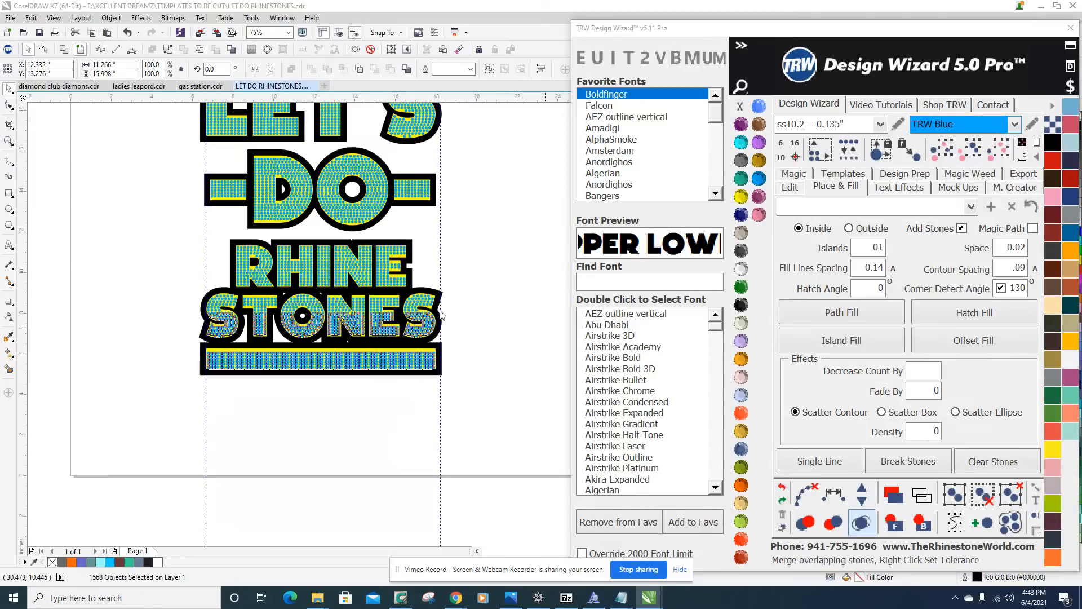
click(490, 228)
Inspect the new stone fill for spacing and coverage, both across the whole design and up close in DO.
scroll(465, 428, down, 2)
scroll(465, 427, up, 3)
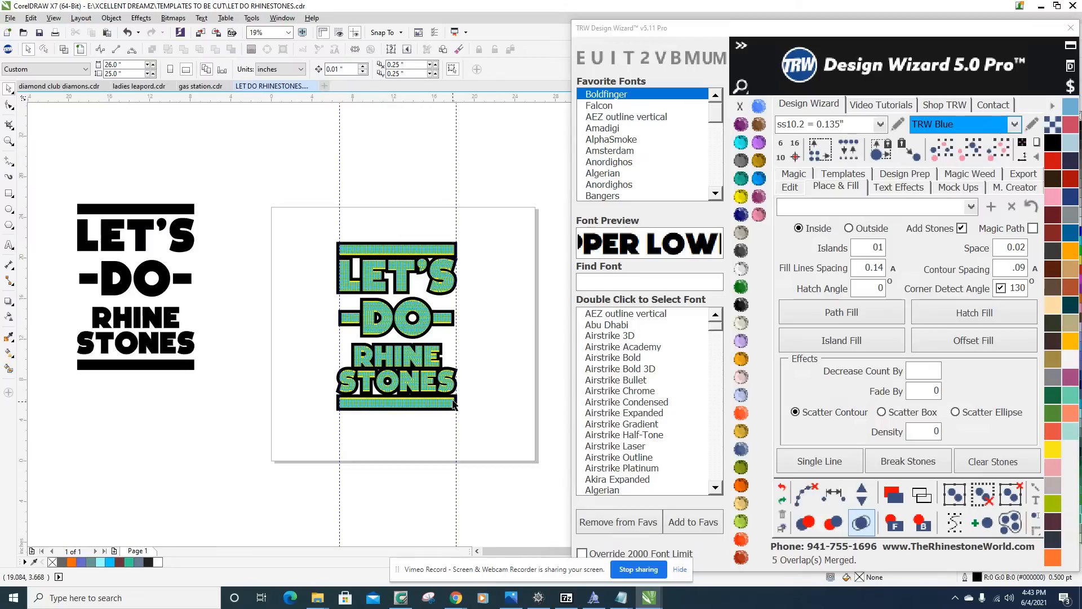
scroll(410, 304, up, 1)
scroll(215, 310, up, 3)
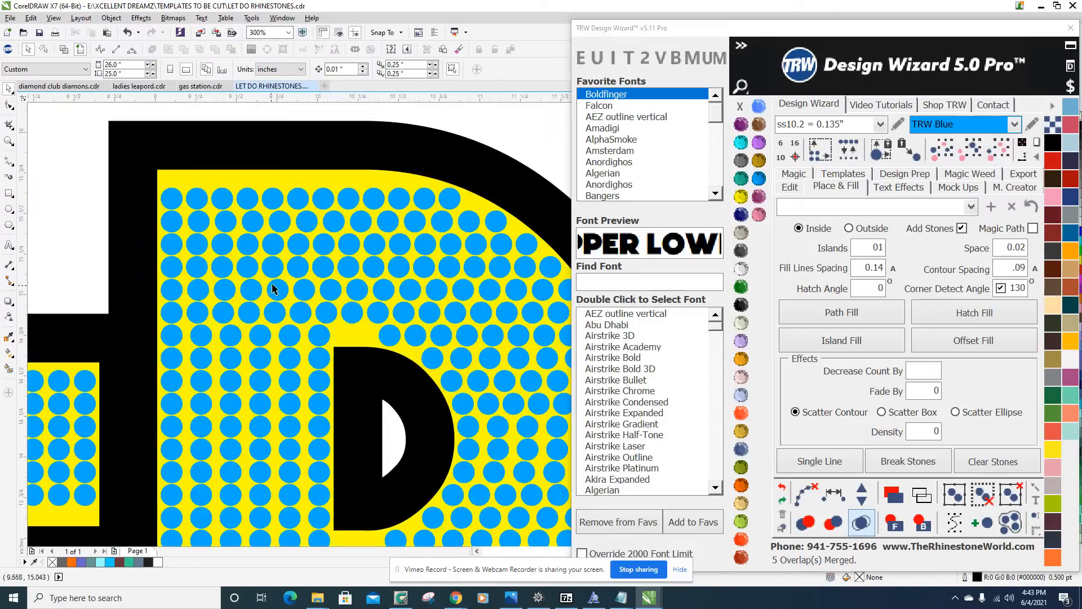
scroll(215, 310, down, 3)
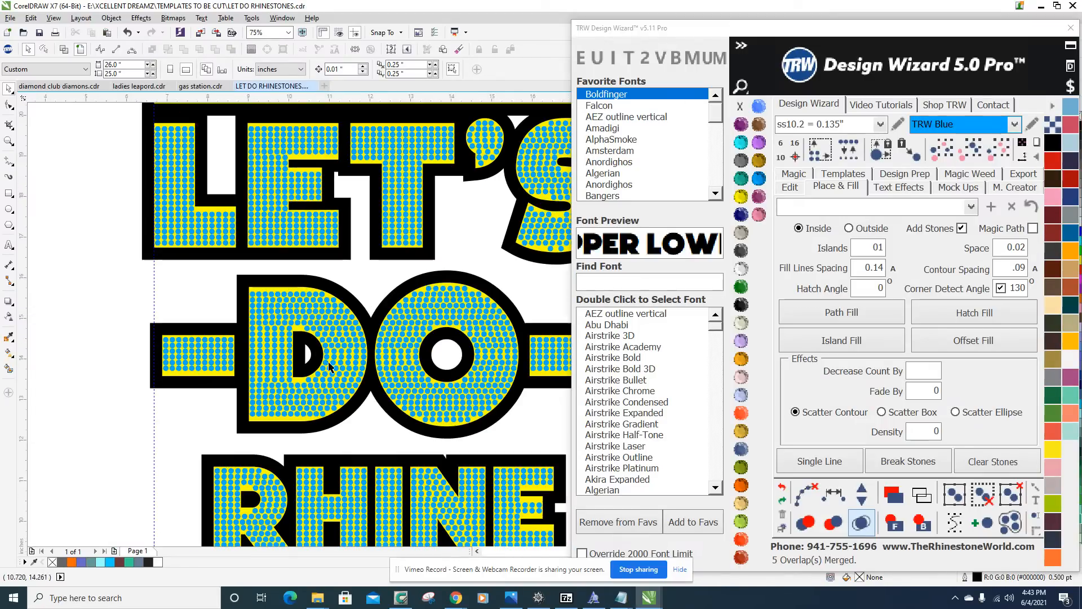
scroll(345, 346, up, 1)
scroll(303, 355, down, 1)
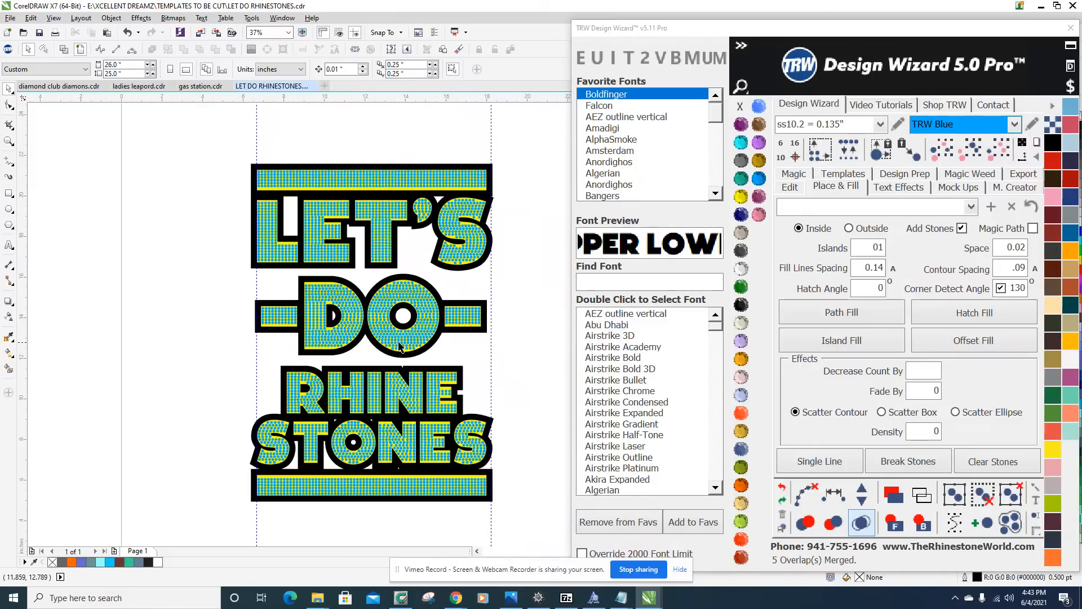
scroll(490, 319, up, 3)
scroll(481, 314, down, 2)
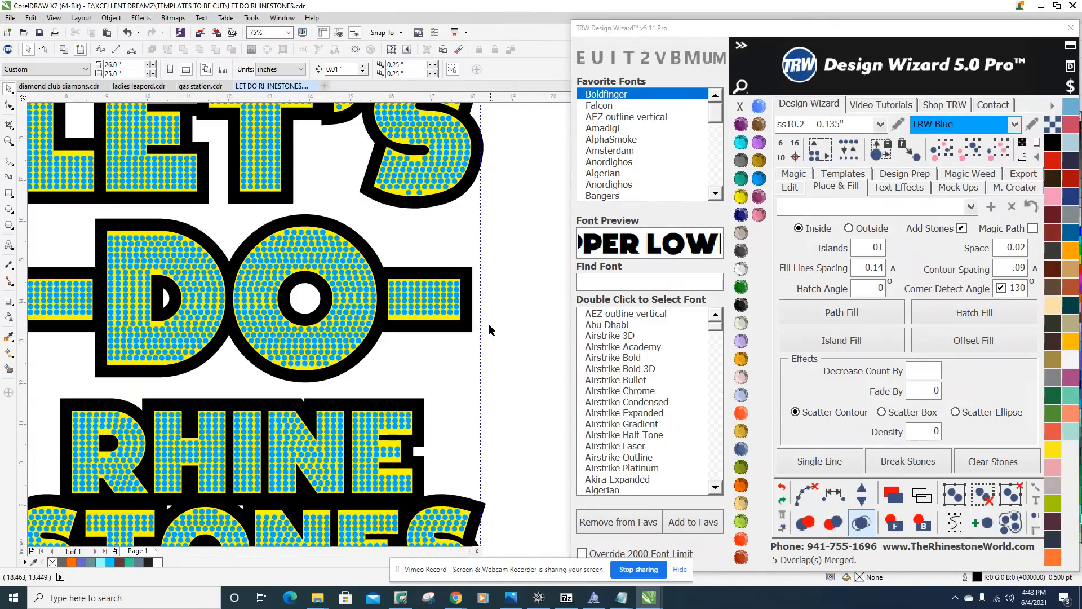
Select the stones in the dash after DO and move them down slightly to centre them vertically in the yellow bar.
scroll(468, 335, up, 2)
scroll(454, 355, down, 1)
scroll(445, 372, up, 1)
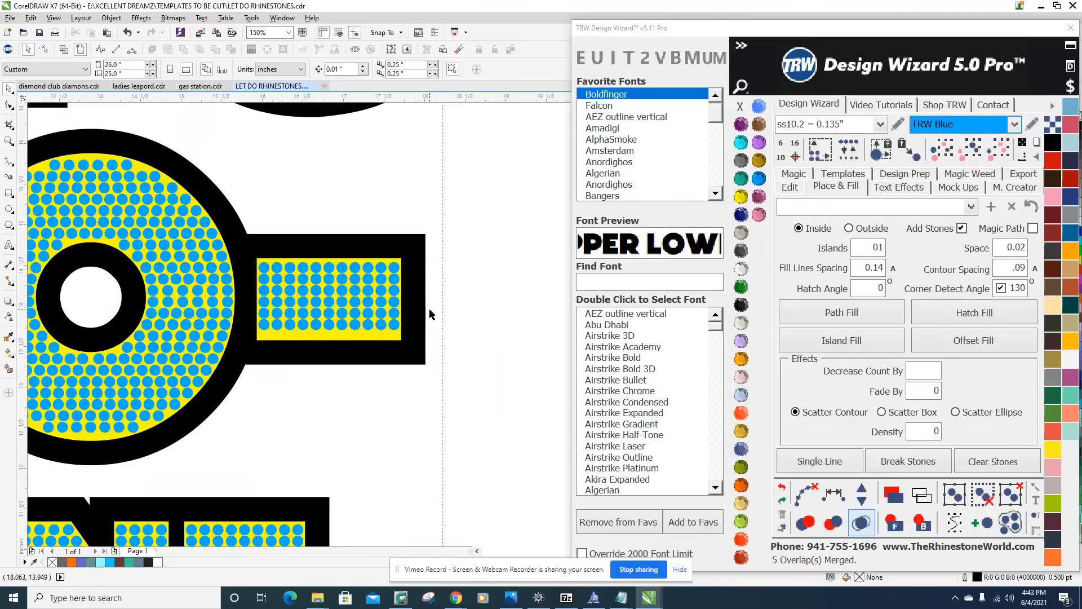
drag(480, 412, 237, 217)
scroll(272, 270, up, 2)
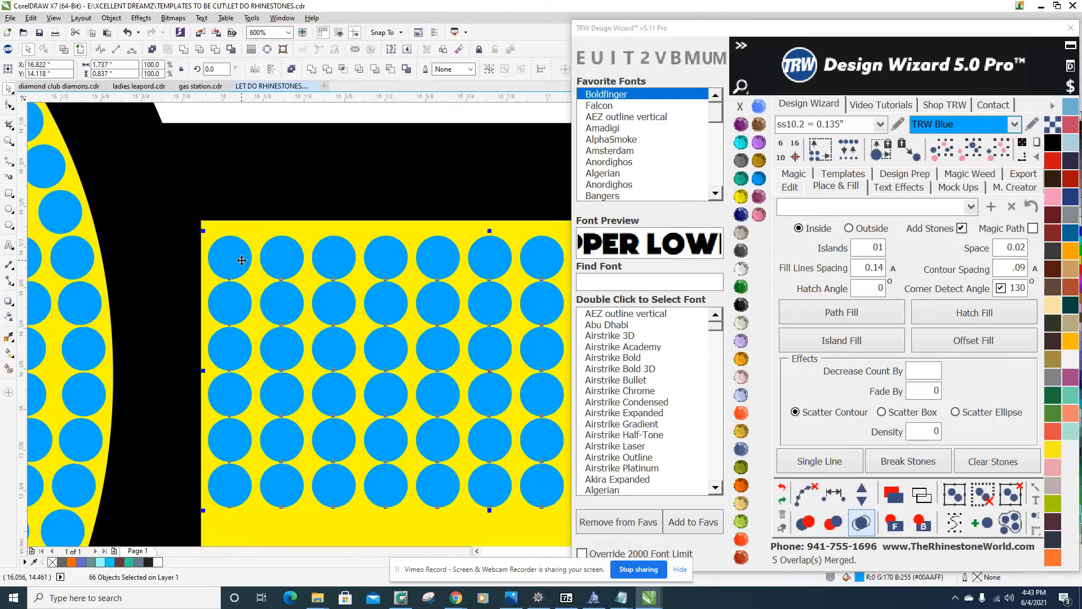
scroll(234, 256, down, 2)
scroll(297, 352, up, 1)
drag(292, 283, 292, 294)
scroll(316, 297, down, 1)
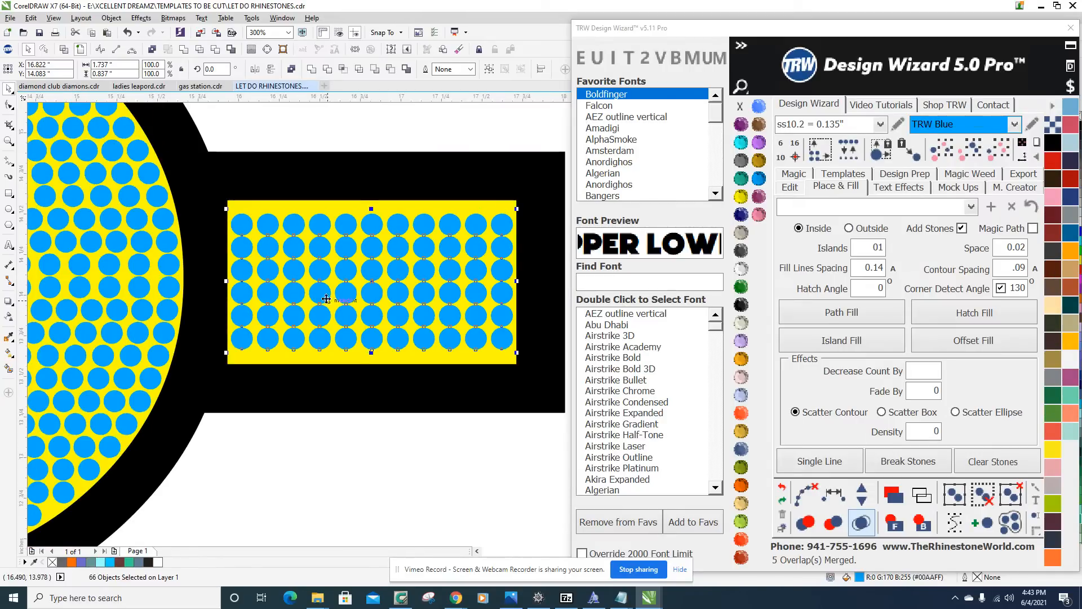
scroll(448, 276, up, 1)
scroll(451, 276, down, 2)
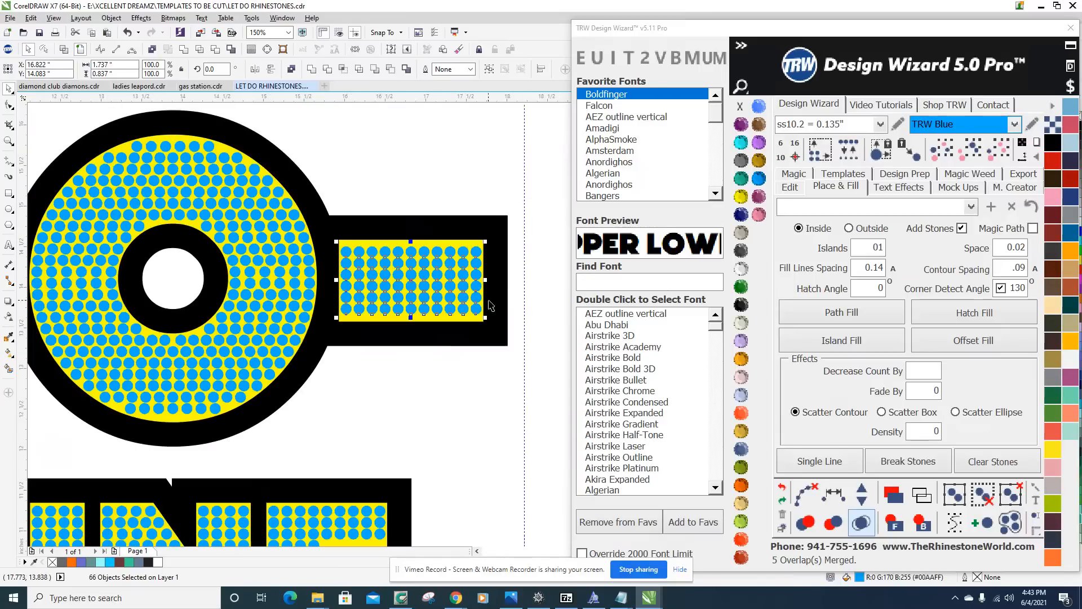
click(488, 406)
scroll(488, 406, down, 2)
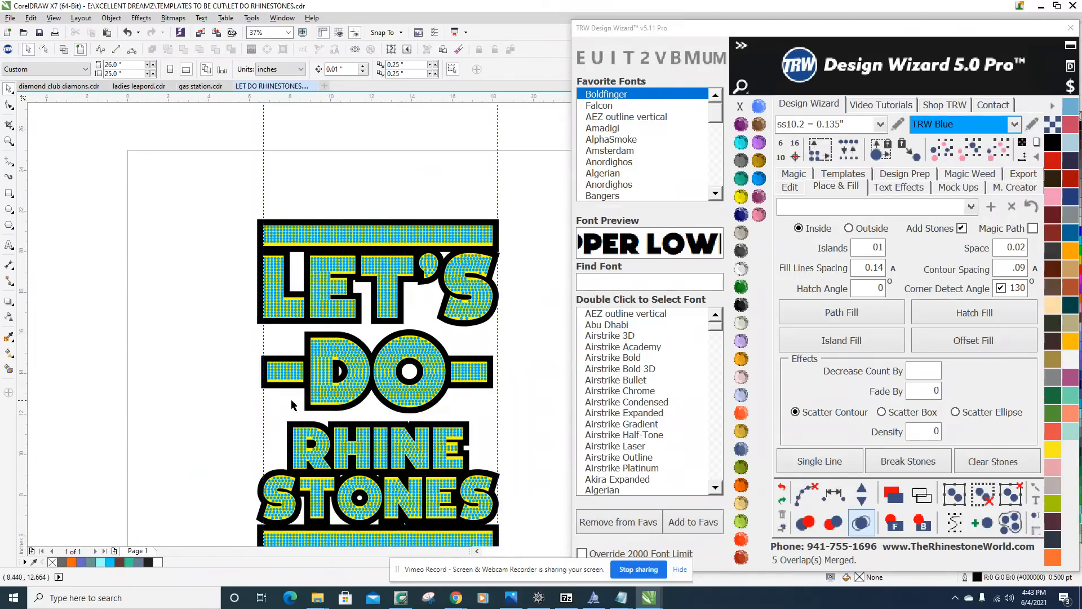
Delete the stones from the dash before DO.
scroll(300, 389, up, 2)
drag(193, 278, 336, 377)
key(Delete)
scroll(337, 373, down, 2)
scroll(540, 359, up, 3)
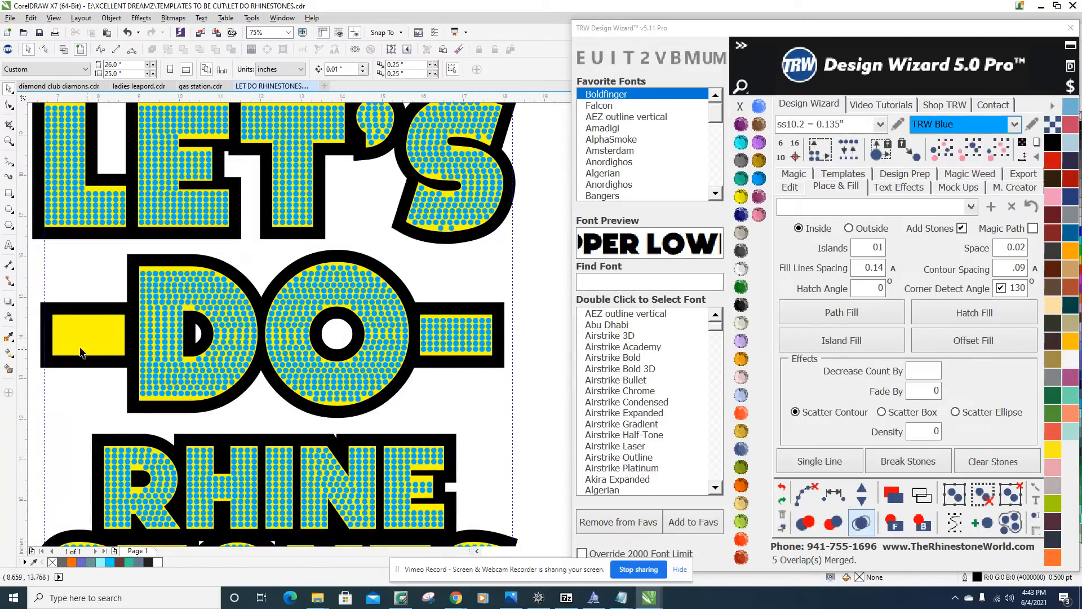
Copy the centred stones from the dash after DO into the empty dash before it and align them within the bar.
drag(533, 402, 413, 274)
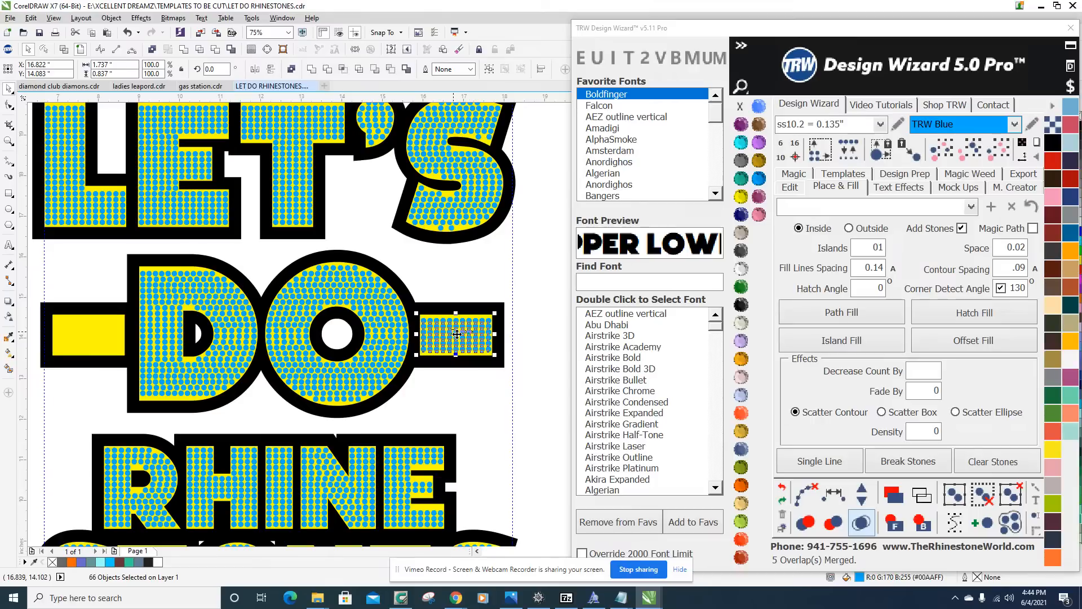
drag(457, 334, 90, 332)
scroll(120, 351, up, 3)
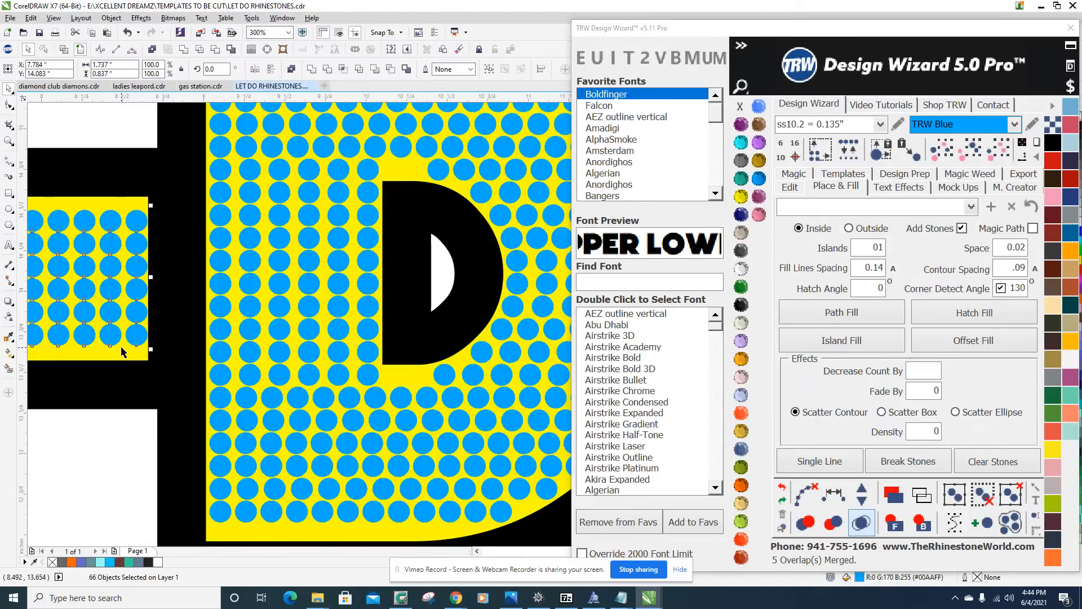
scroll(121, 351, up, 1)
drag(145, 323, 145, 322)
scroll(145, 322, down, 3)
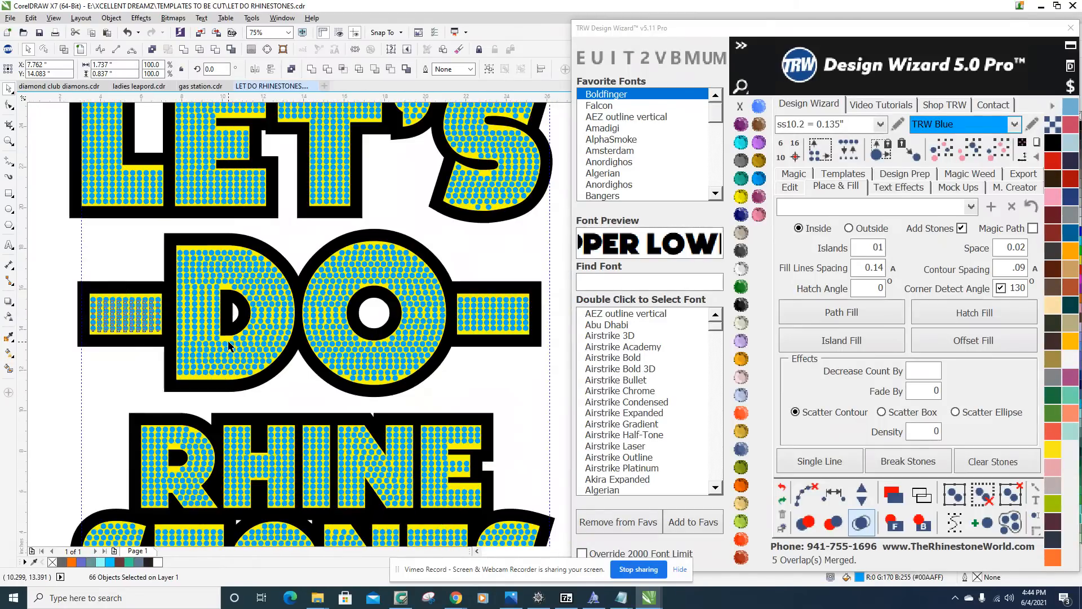
scroll(229, 342, down, 1)
scroll(366, 341, up, 1)
scroll(385, 320, down, 1)
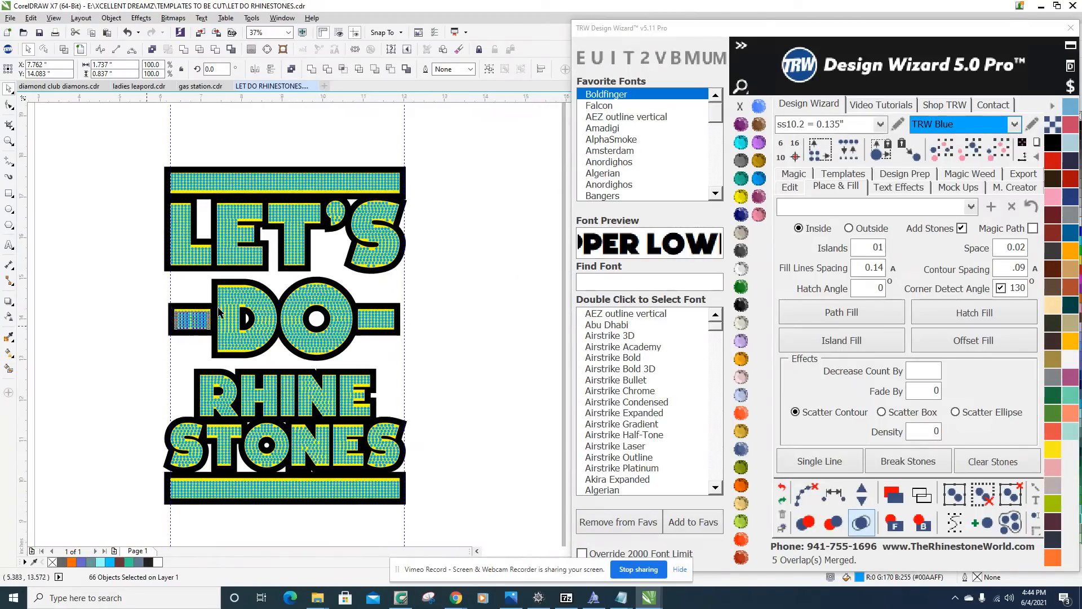
scroll(207, 314, up, 3)
scroll(210, 369, down, 3)
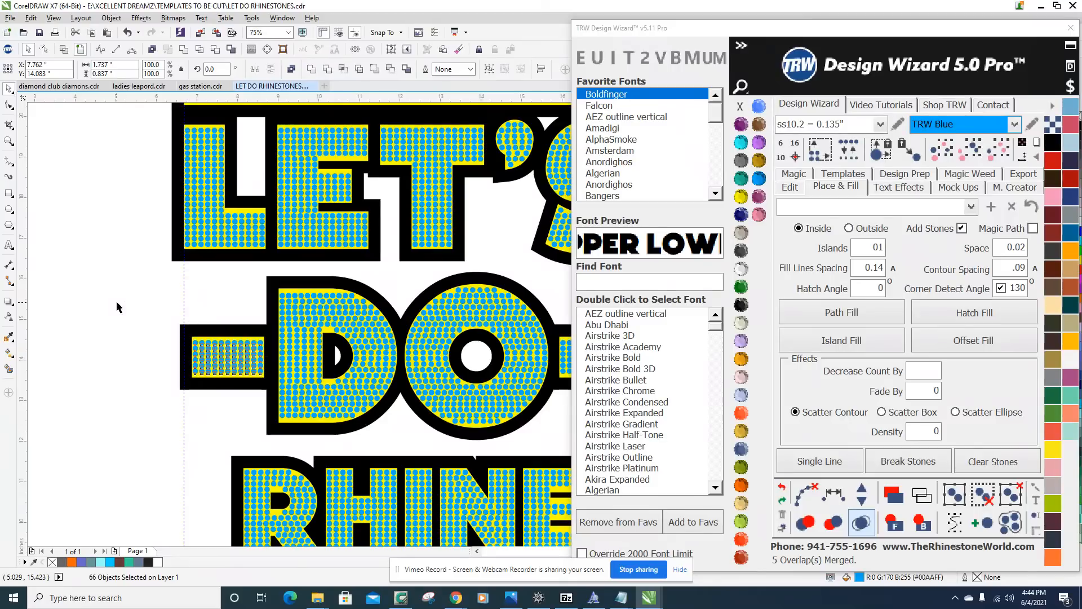
key(Escape)
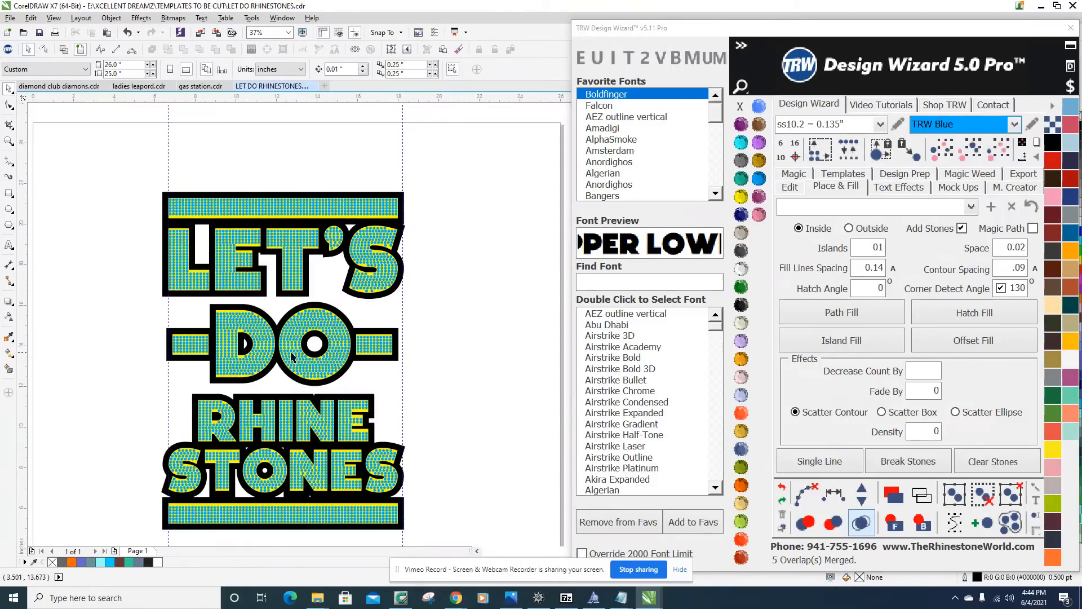
Examine the stone rows in the O of DO and the L and E of LET'S for even margins along the edges.
scroll(303, 338, up, 3)
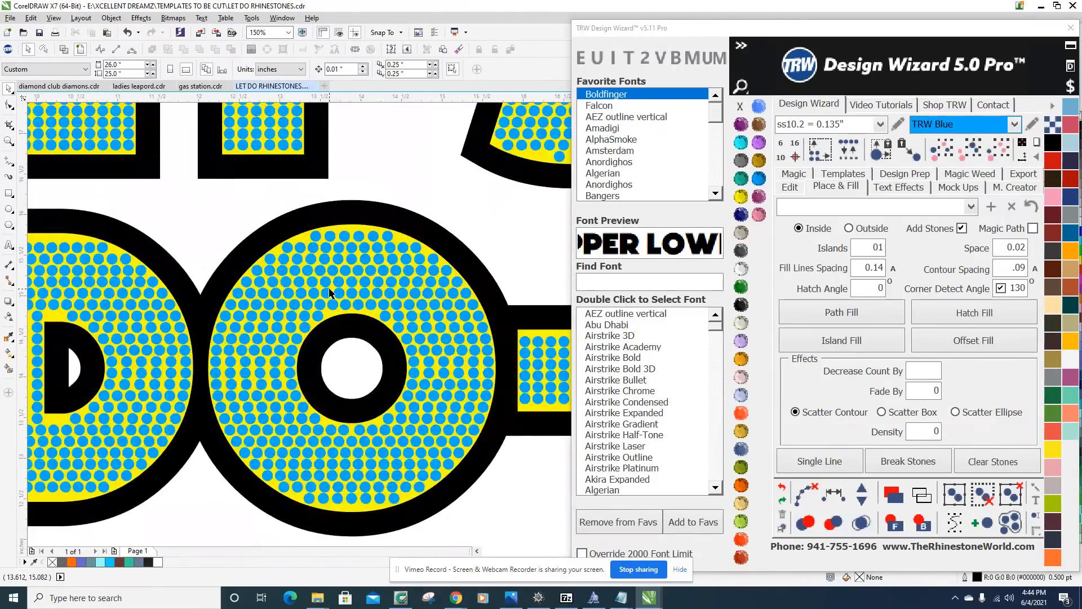
scroll(327, 296, down, 3)
scroll(178, 252, up, 2)
scroll(178, 253, down, 2)
scroll(229, 258, up, 2)
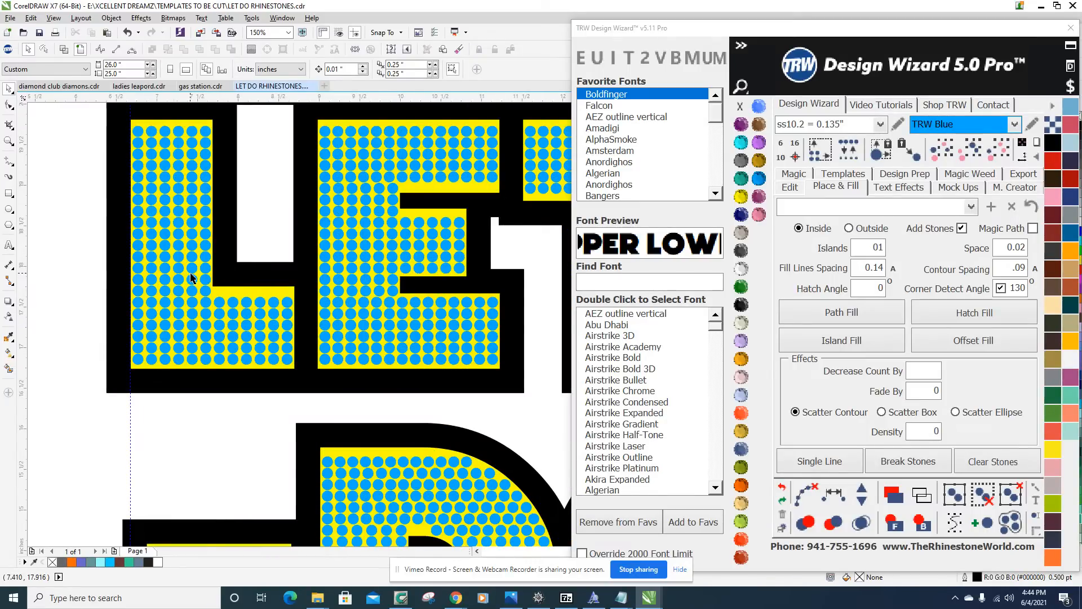
scroll(187, 262, down, 1)
scroll(228, 285, up, 3)
scroll(274, 280, down, 4)
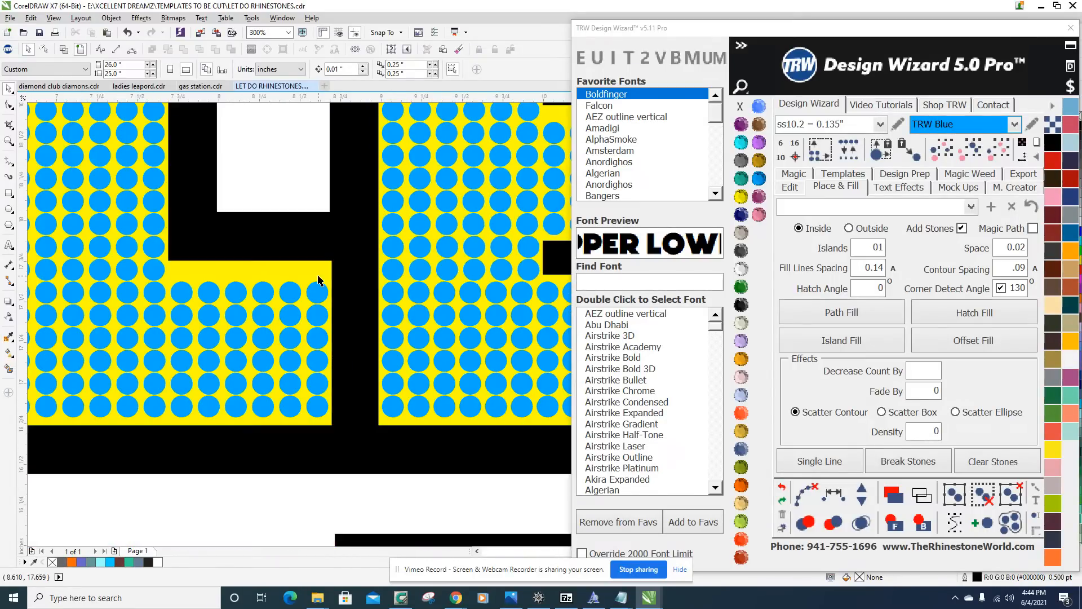
scroll(223, 168, up, 3)
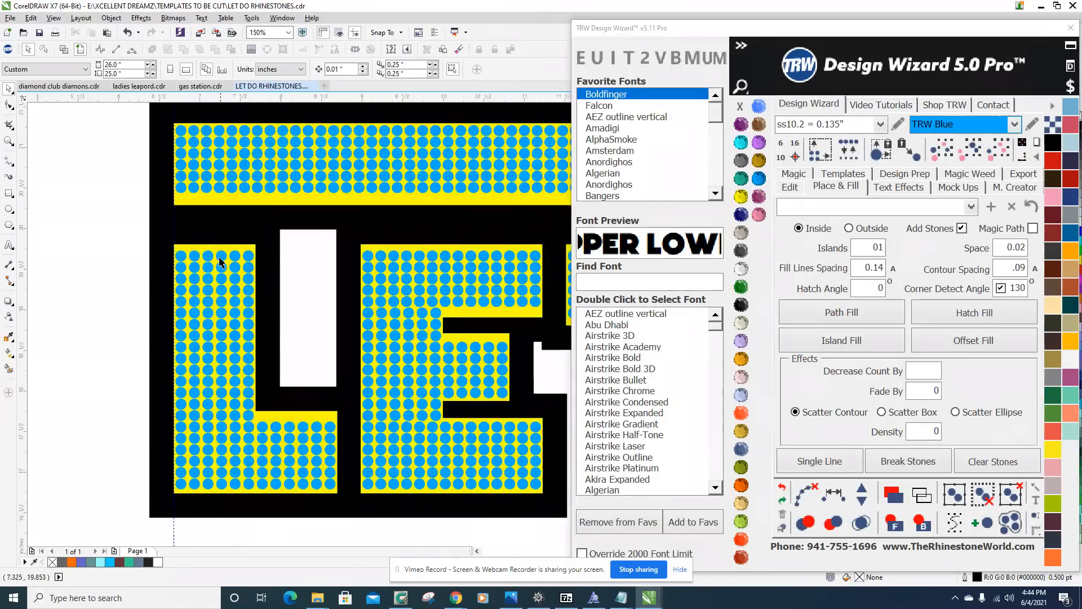
scroll(220, 248, down, 1)
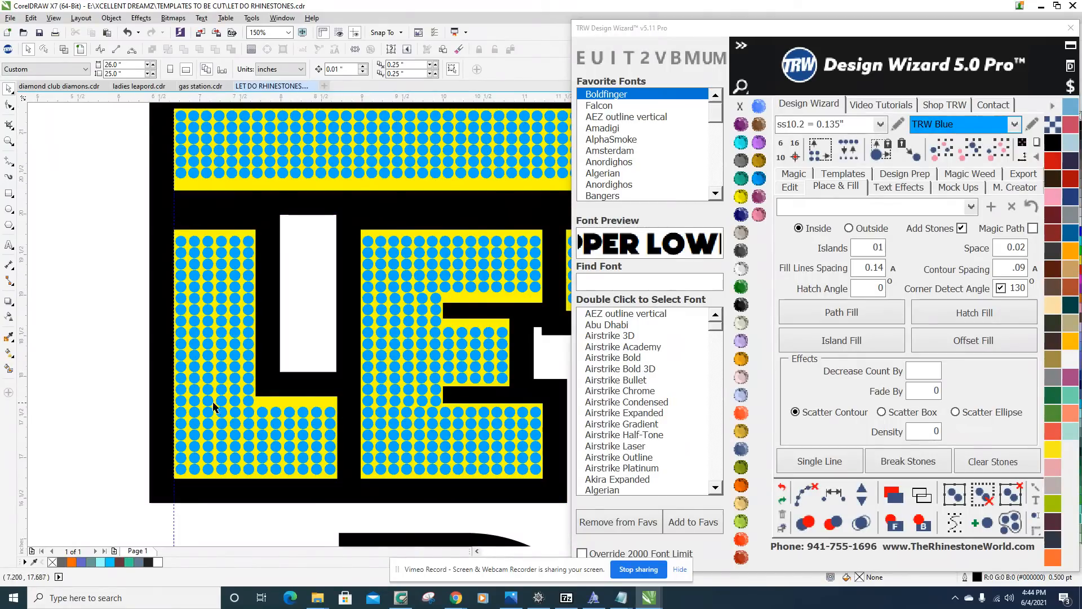
scroll(171, 337, down, 1)
scroll(350, 345, up, 2)
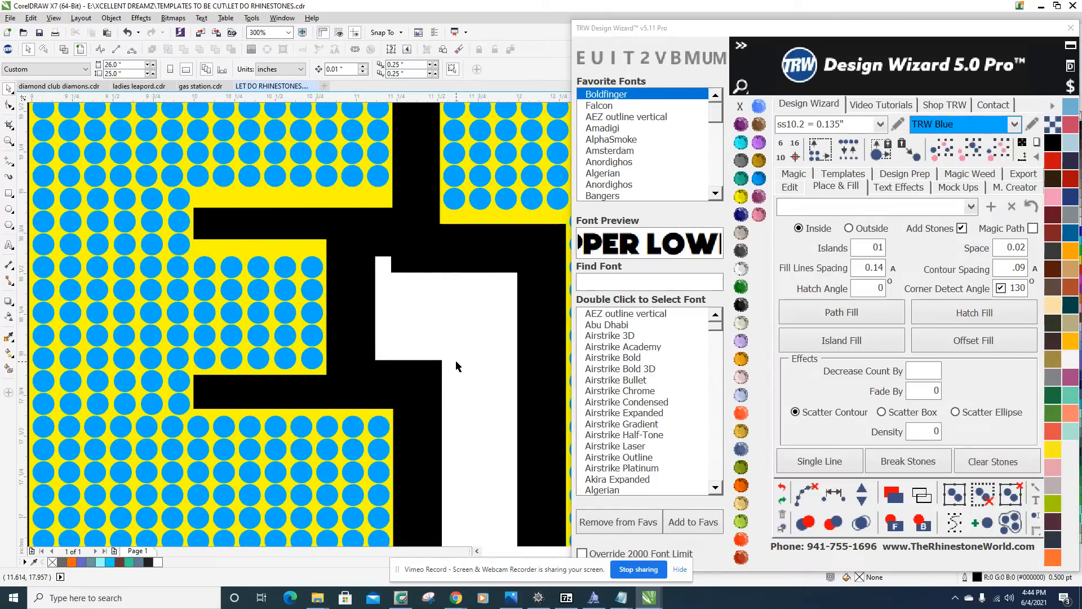
Move the stones in the middle arm of the E in LET'S up slightly to centre them vertically in the yellow area.
drag(408, 389, 202, 245)
scroll(204, 270, up, 1)
scroll(204, 269, up, 1)
scroll(203, 245, down, 3)
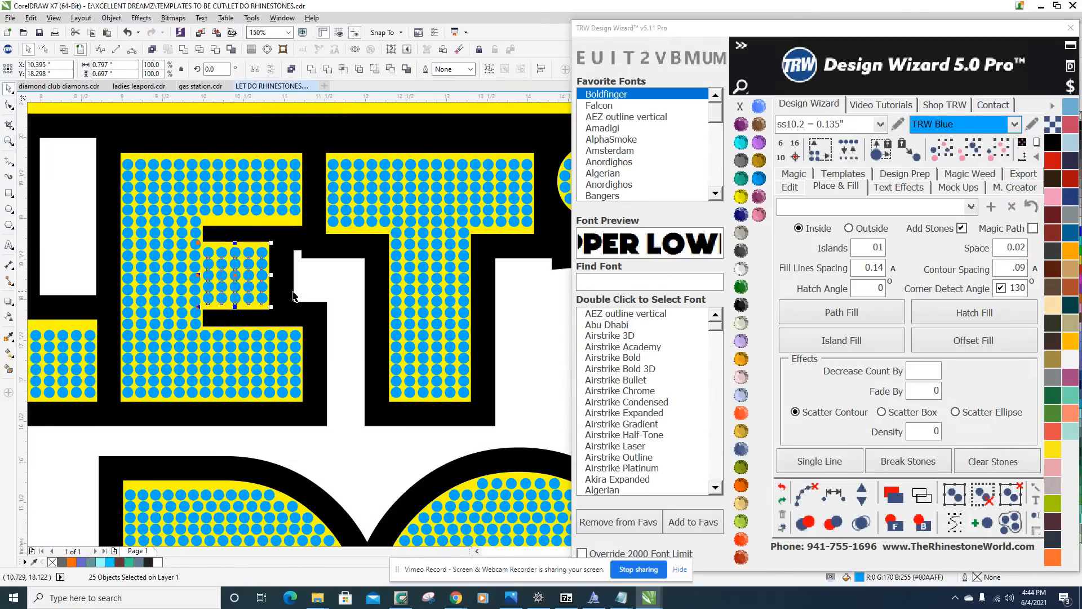
scroll(267, 302, up, 2)
scroll(250, 299, down, 2)
scroll(253, 277, up, 2)
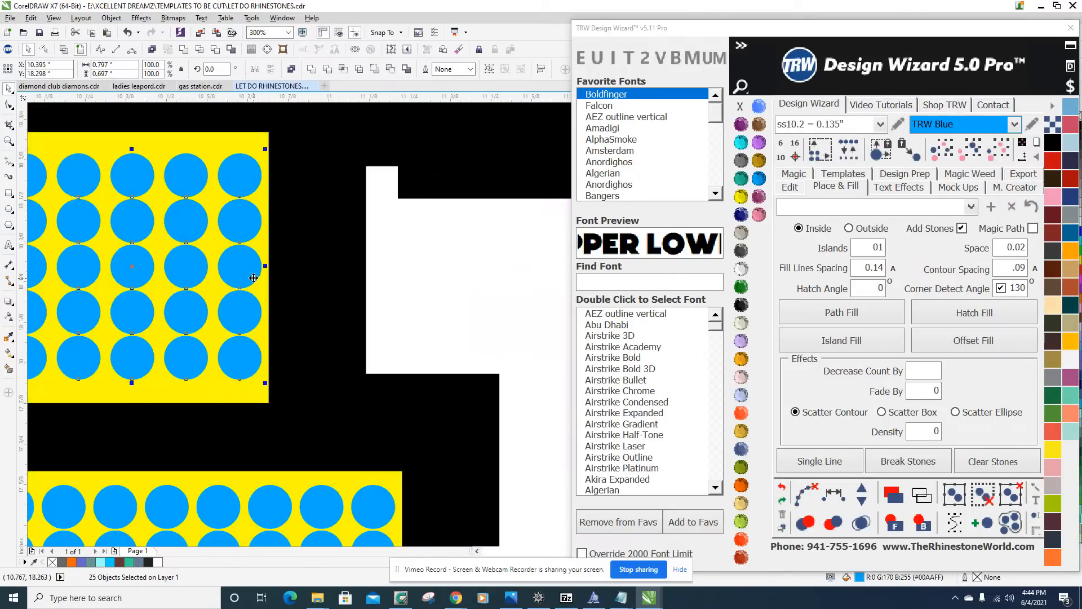
click(425, 289)
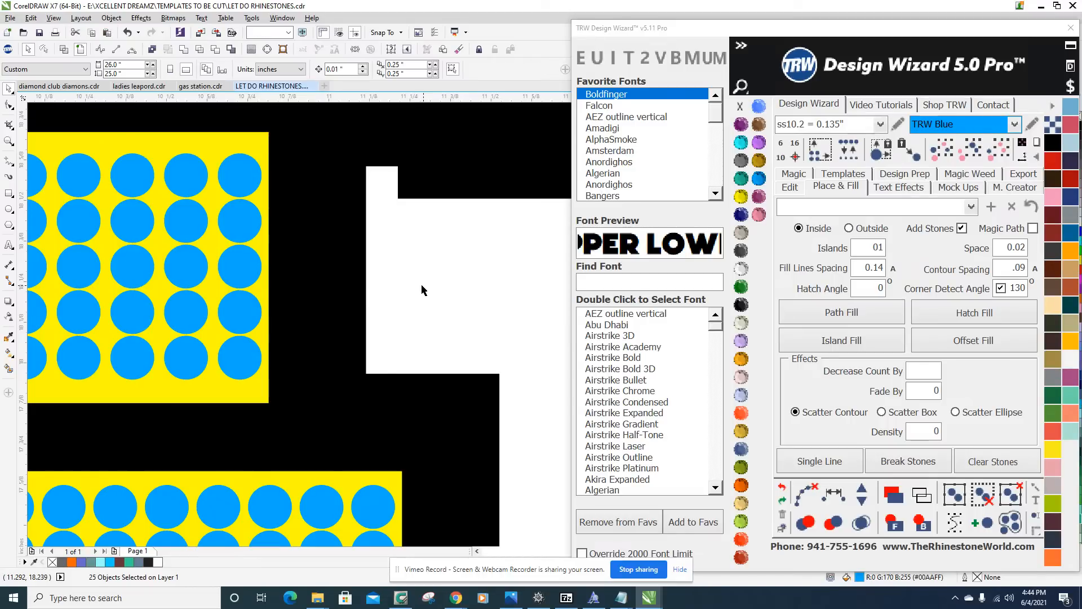
scroll(425, 290, down, 3)
scroll(394, 323, down, 1)
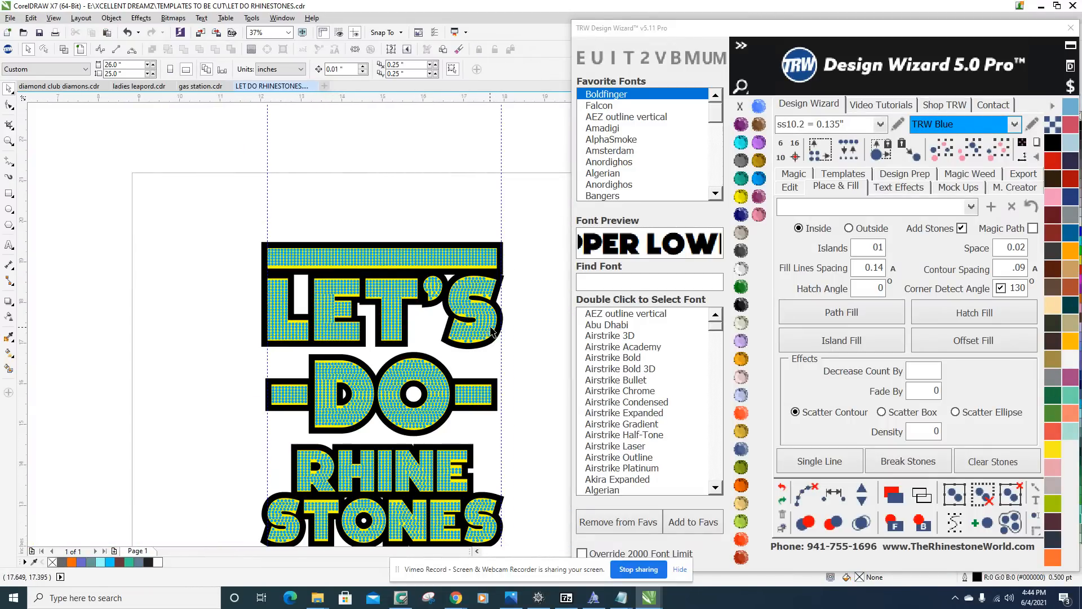
Move the end stone in the upper arm of the S in LET'S down into the yellow tip's lower corner.
scroll(492, 333, up, 2)
scroll(380, 315, down, 1)
scroll(406, 304, up, 4)
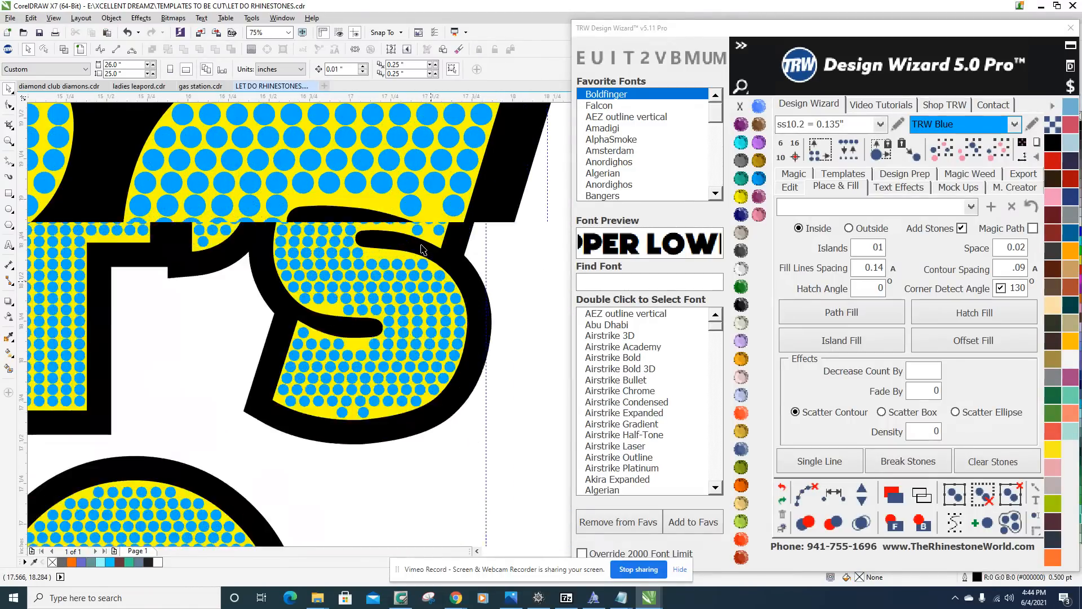
scroll(447, 277, down, 3)
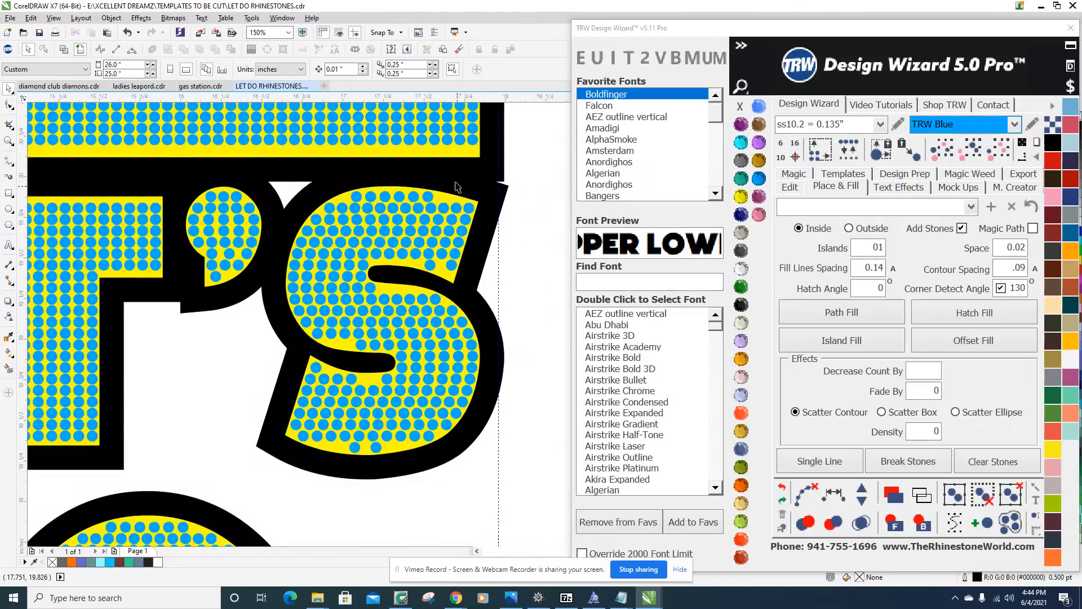
scroll(457, 194, up, 3)
scroll(452, 265, down, 3)
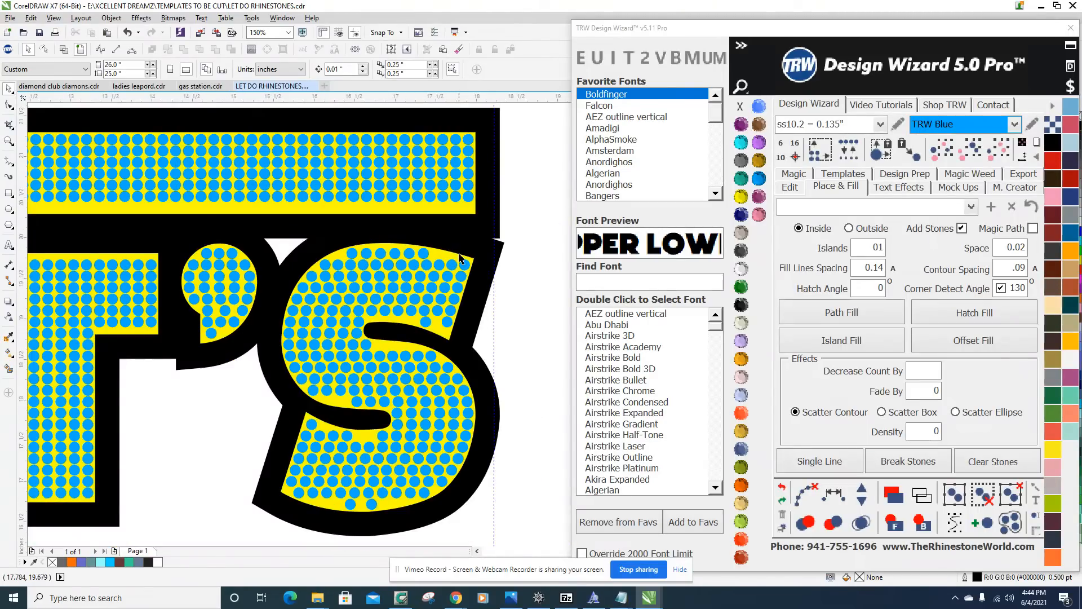
scroll(460, 268, up, 1)
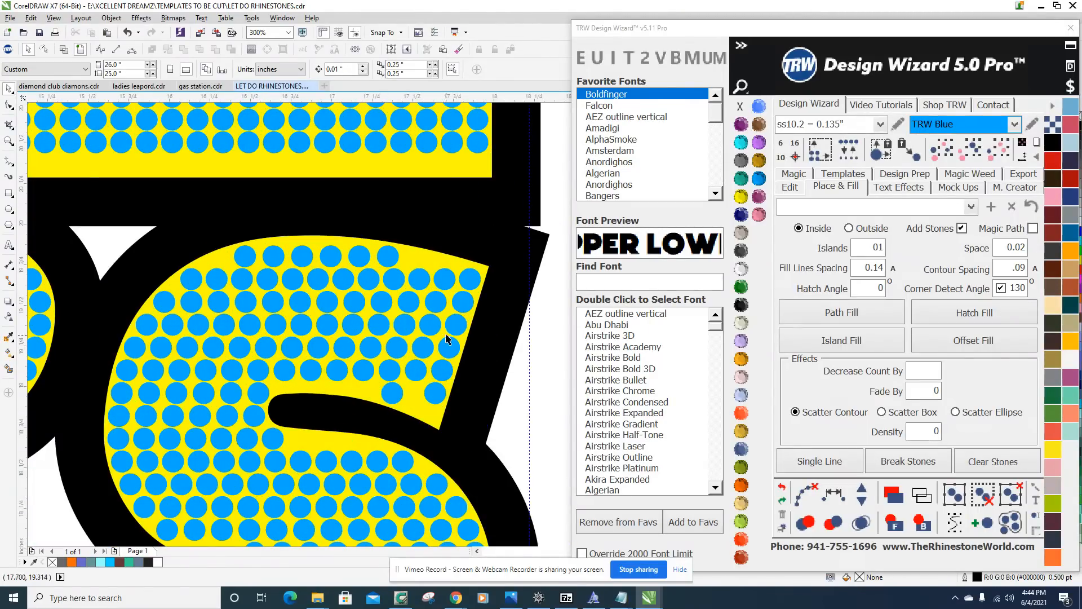
scroll(431, 399, up, 1)
scroll(445, 361, up, 2)
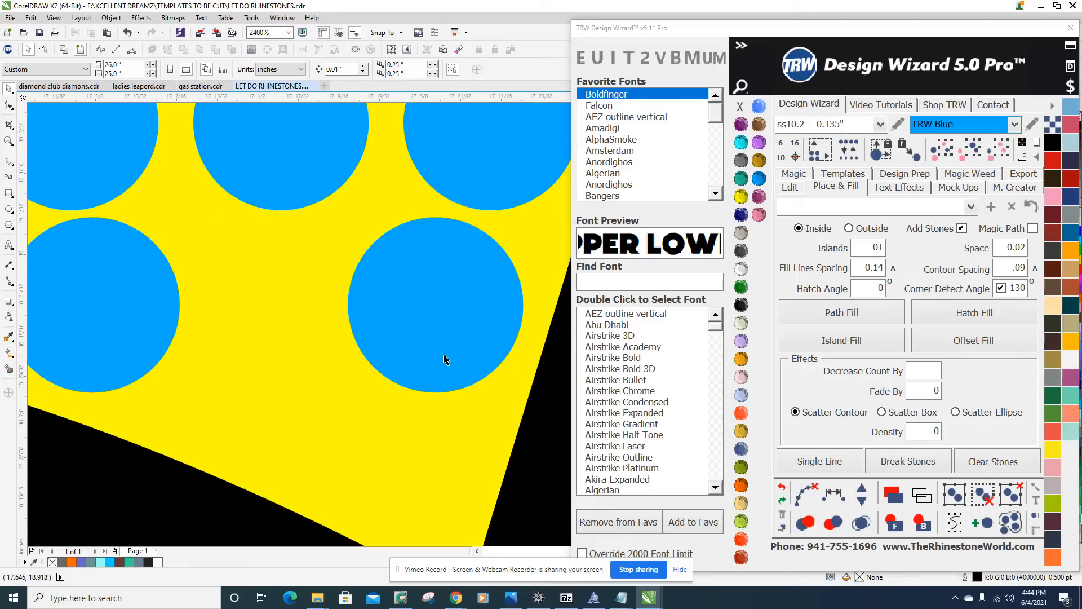
drag(447, 362, 398, 459)
scroll(398, 433, down, 2)
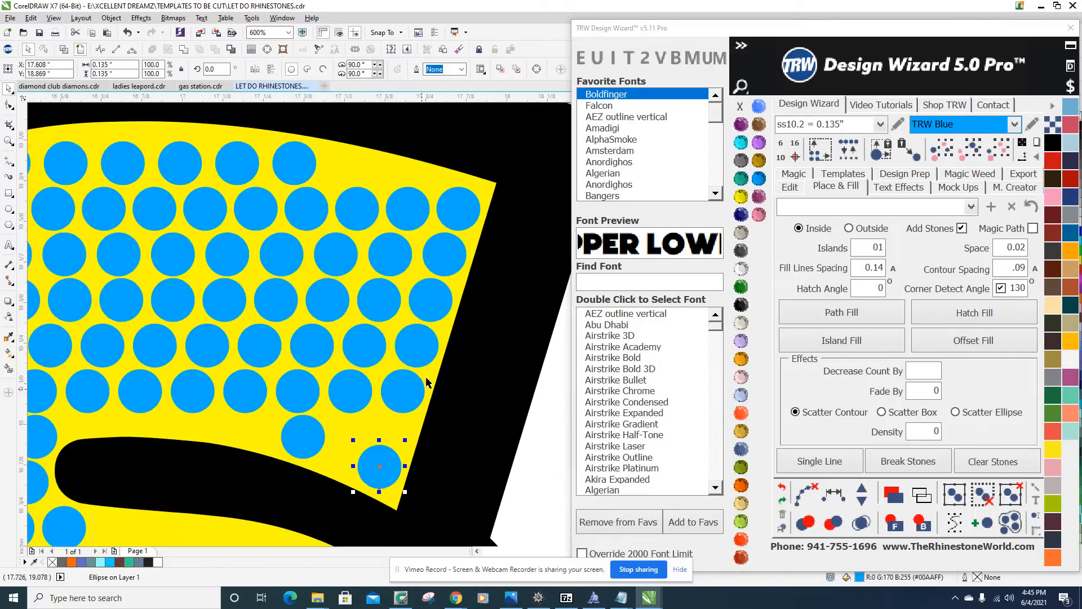
Respace the six stones along the slanted end of the S's upper arm evenly and clear the resulting path.
scroll(464, 186, up, 1)
scroll(438, 246, down, 1)
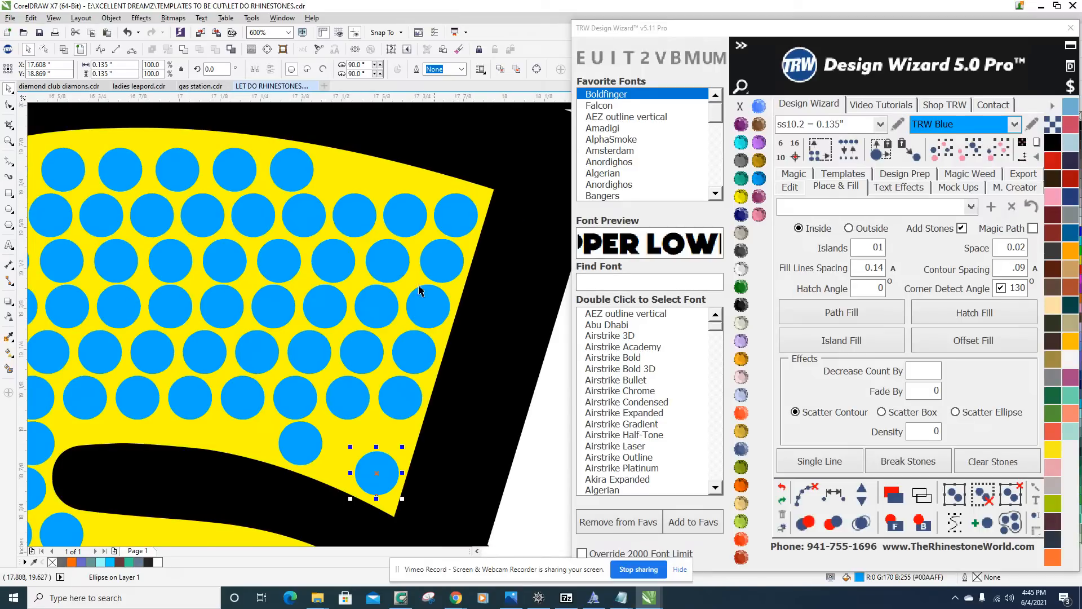
shift+click(401, 403)
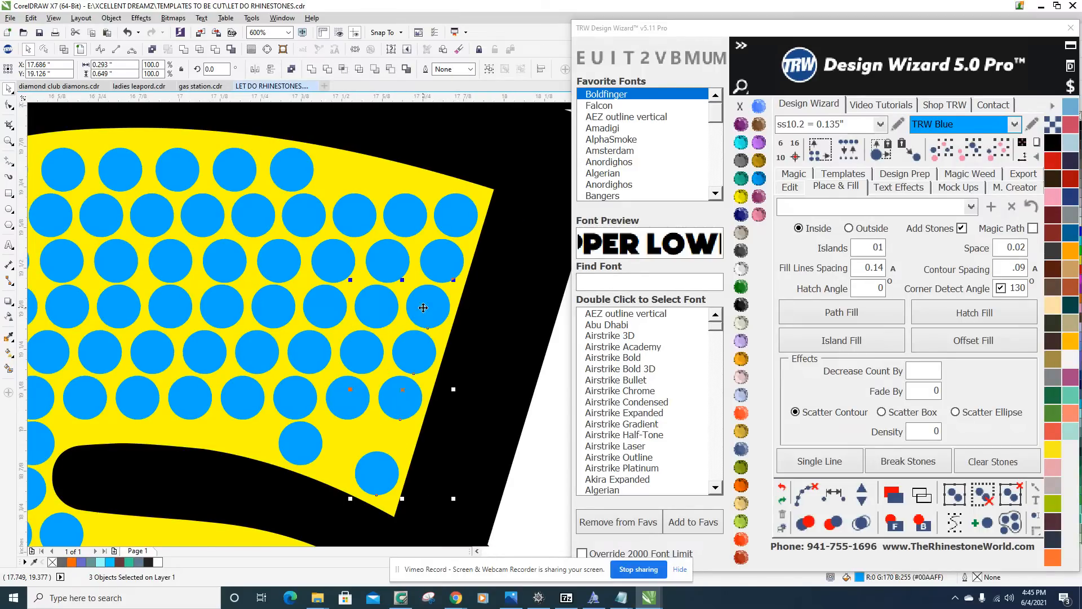
shift+click(457, 220)
click(834, 494)
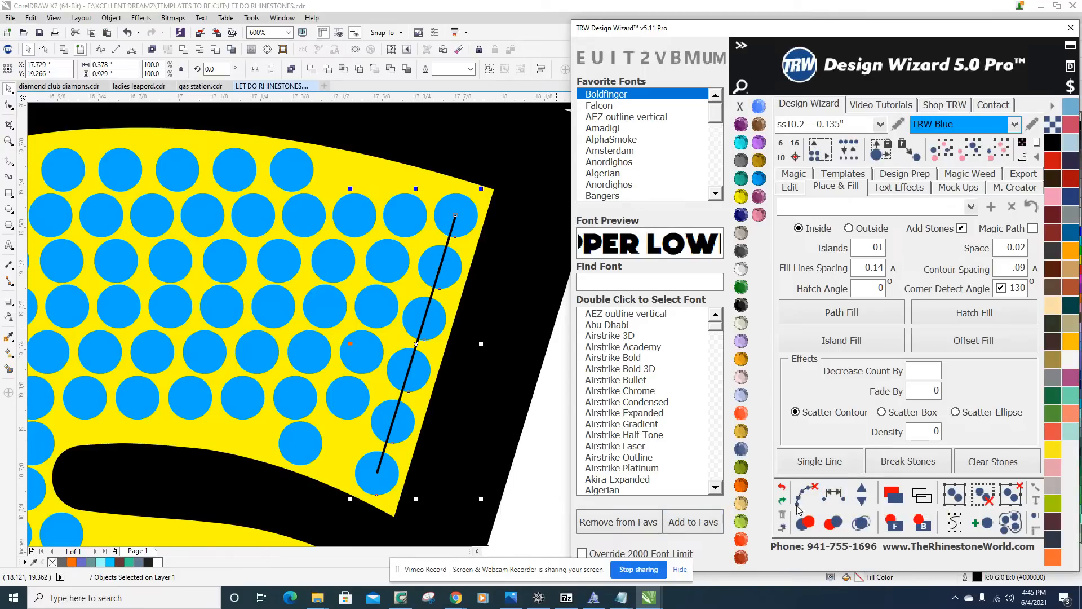
scroll(332, 258, down, 4)
scroll(316, 279, up, 2)
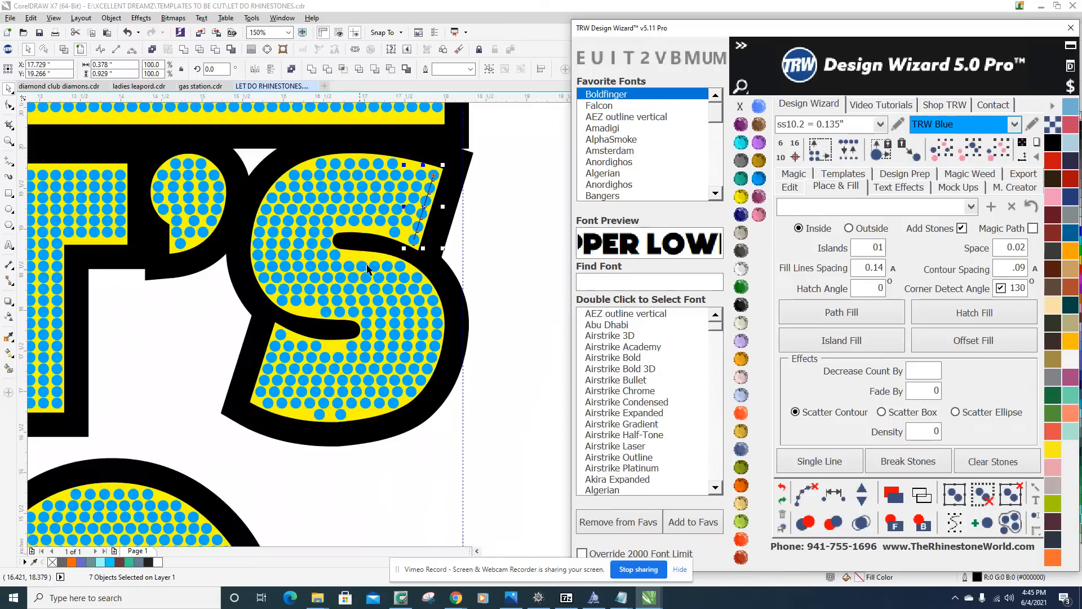
scroll(516, 304, down, 1)
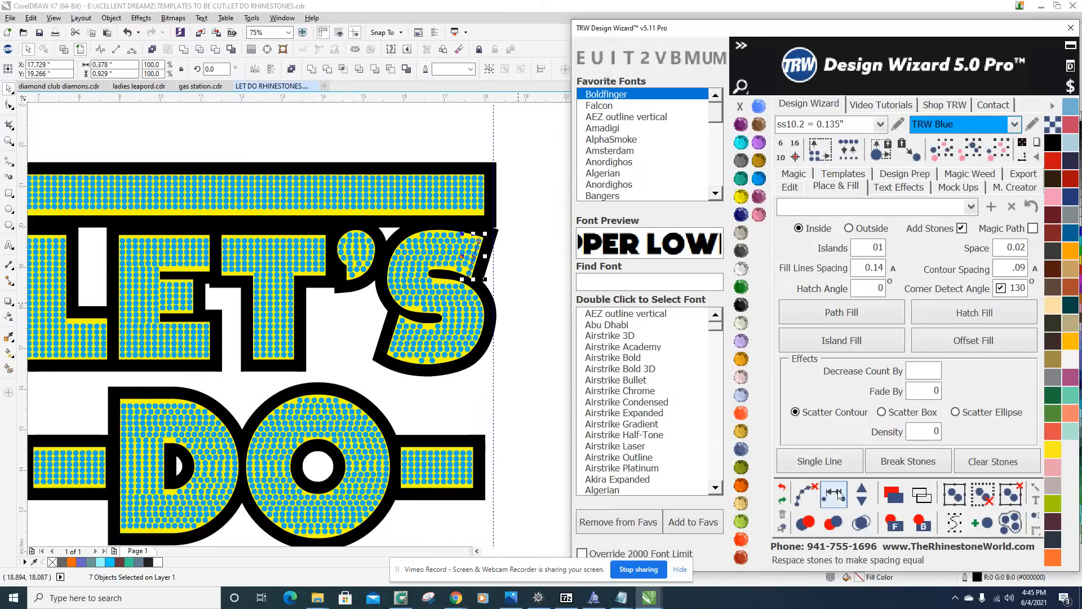
click(804, 493)
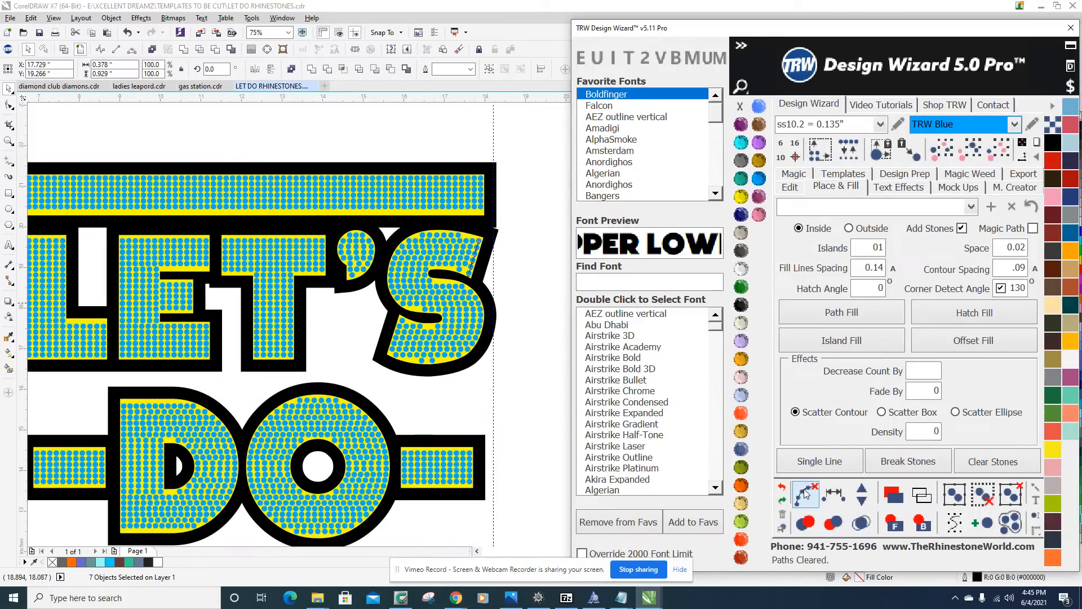
scroll(475, 234, up, 2)
scroll(255, 218, up, 1)
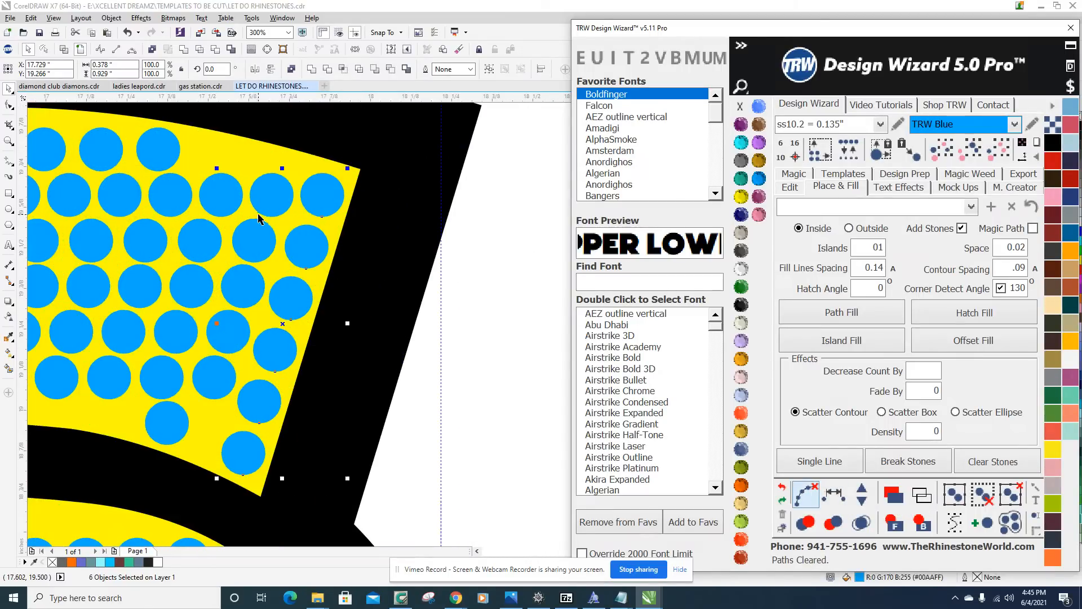
scroll(298, 270, down, 2)
click(400, 290)
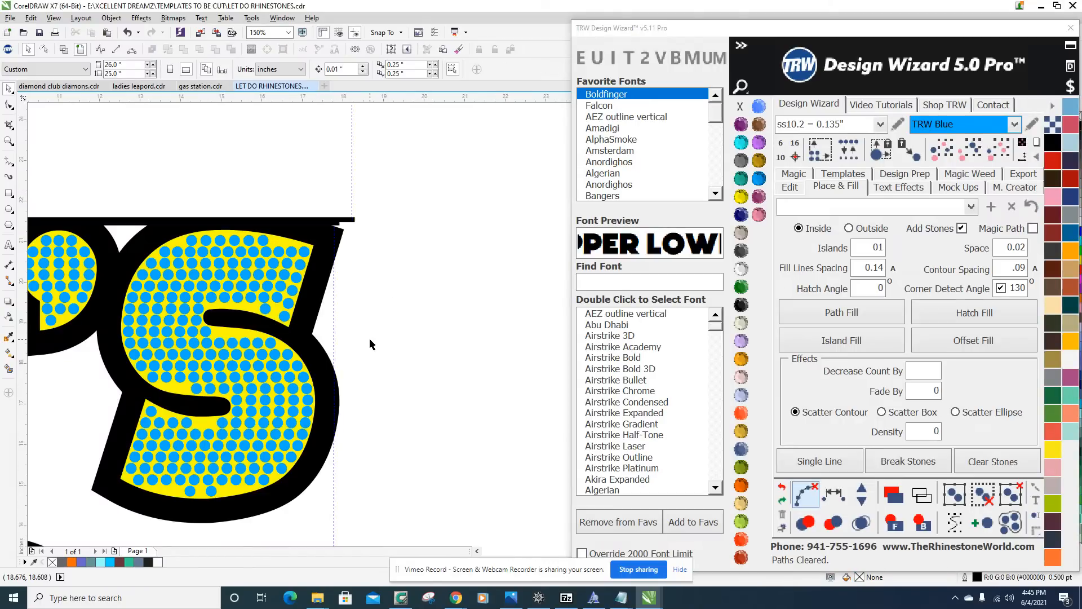
Delete the lone stone above the inner black curve beside the respaced edge column of the S.
scroll(370, 337, down, 1)
scroll(312, 321, up, 1)
scroll(291, 324, up, 2)
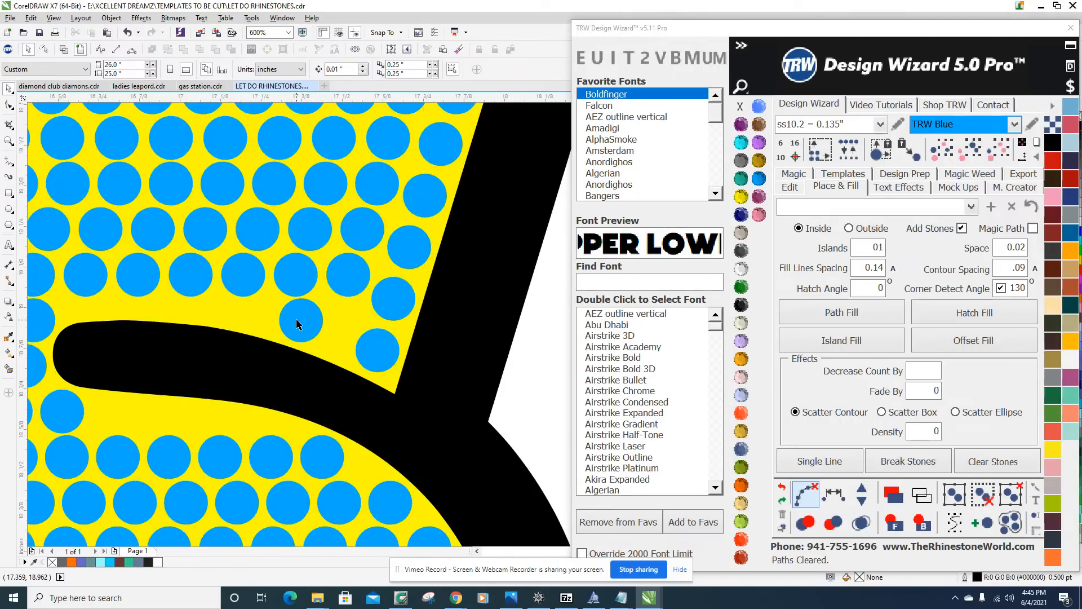
click(299, 319)
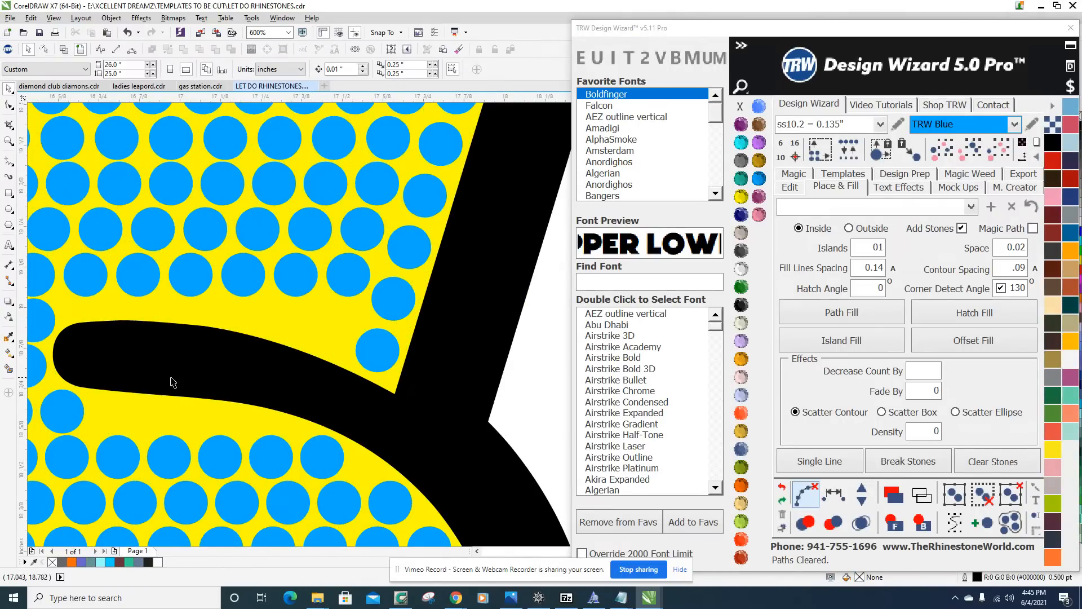
Place the end stones of a second slanted column, one down near the inner curve and one up near the S's top edge.
scroll(347, 294, up, 1)
drag(346, 277, 324, 383)
scroll(324, 383, down, 2)
scroll(358, 307, up, 3)
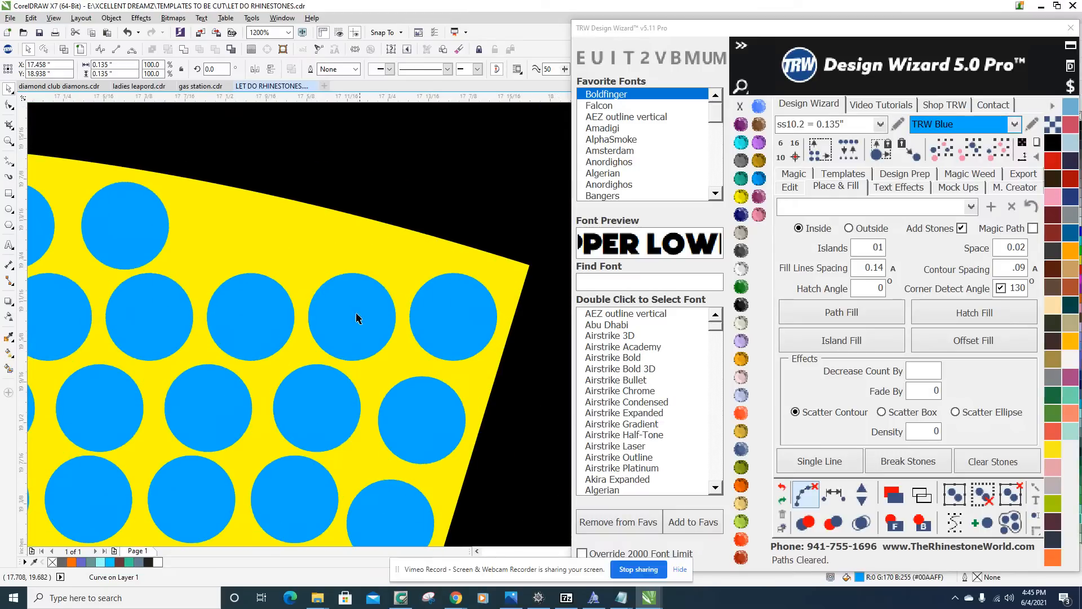
scroll(355, 317, down, 1)
drag(355, 331, 363, 292)
scroll(364, 291, down, 3)
scroll(369, 275, up, 1)
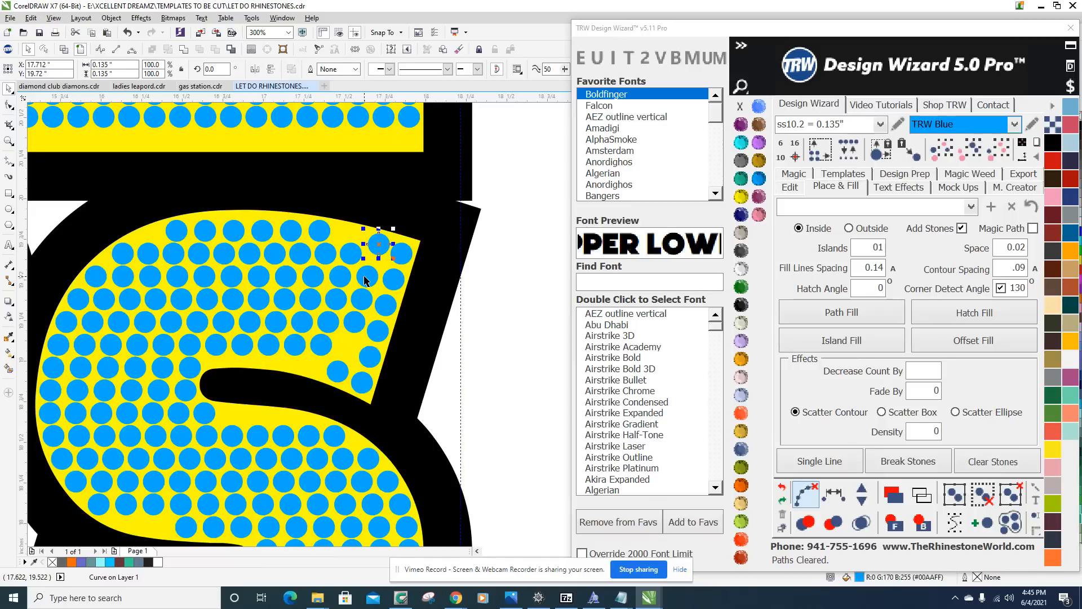
Respace the five stones of the second slanted column evenly, add one stone to it, and clear the path.
shift+click(364, 277)
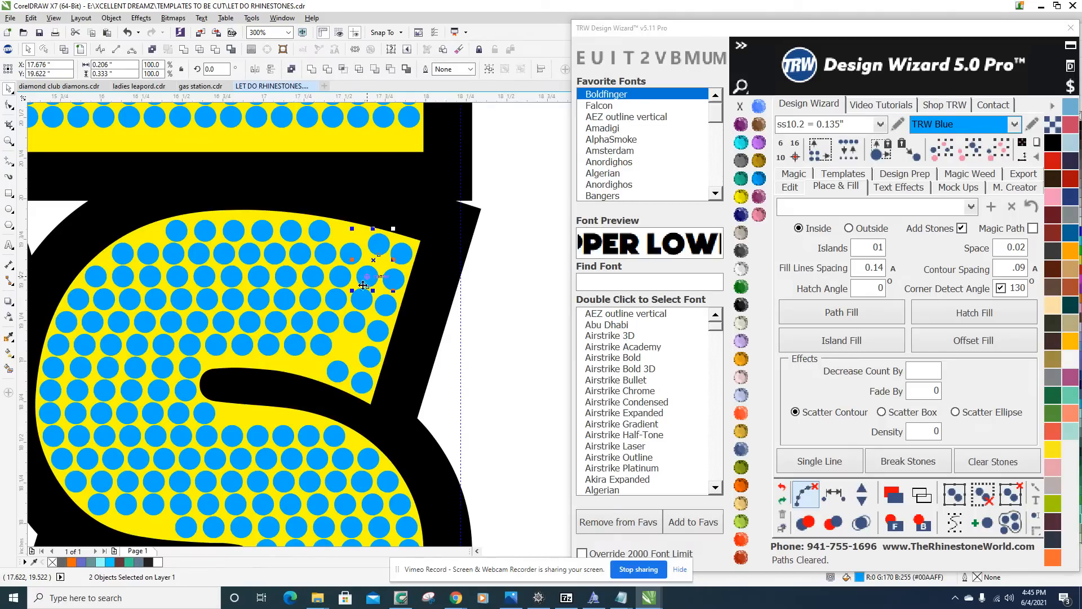
shift+click(359, 297)
shift+click(351, 320)
shift+click(337, 371)
scroll(347, 352, down, 2)
scroll(349, 352, up, 2)
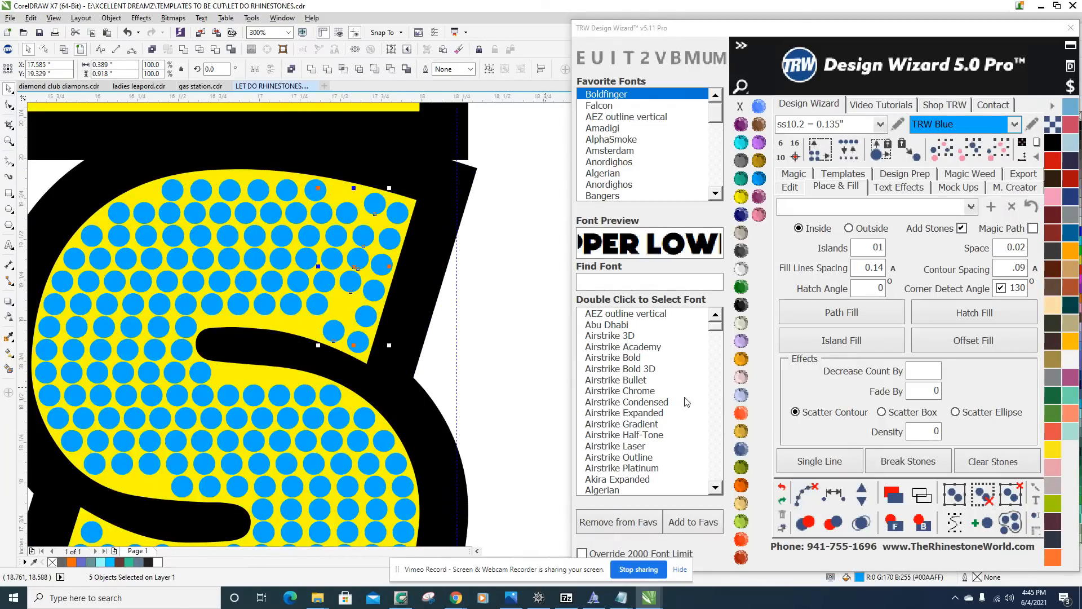
click(830, 495)
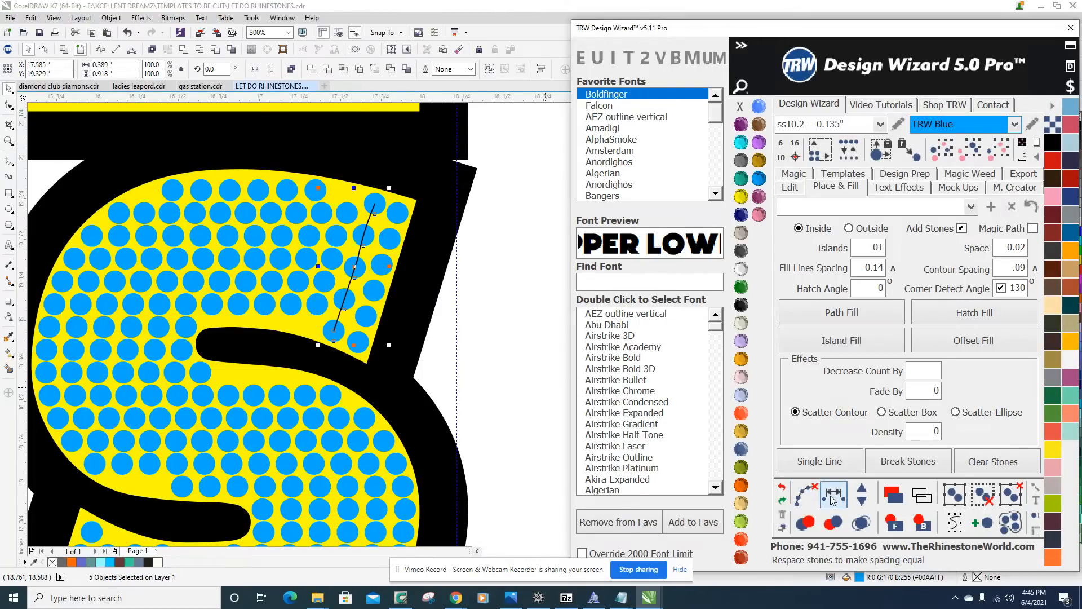
click(863, 494)
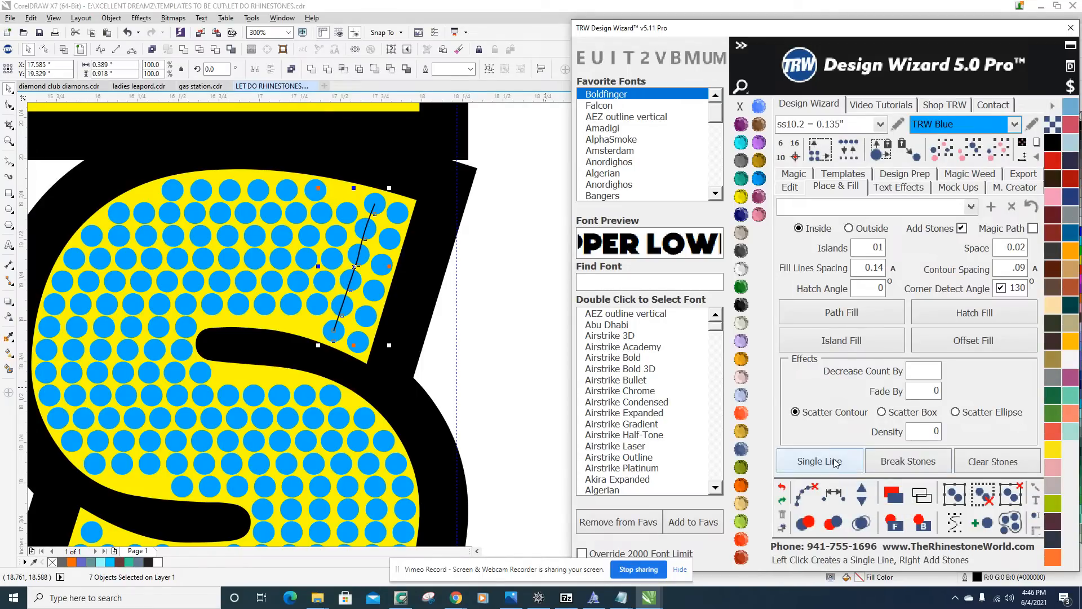
click(806, 491)
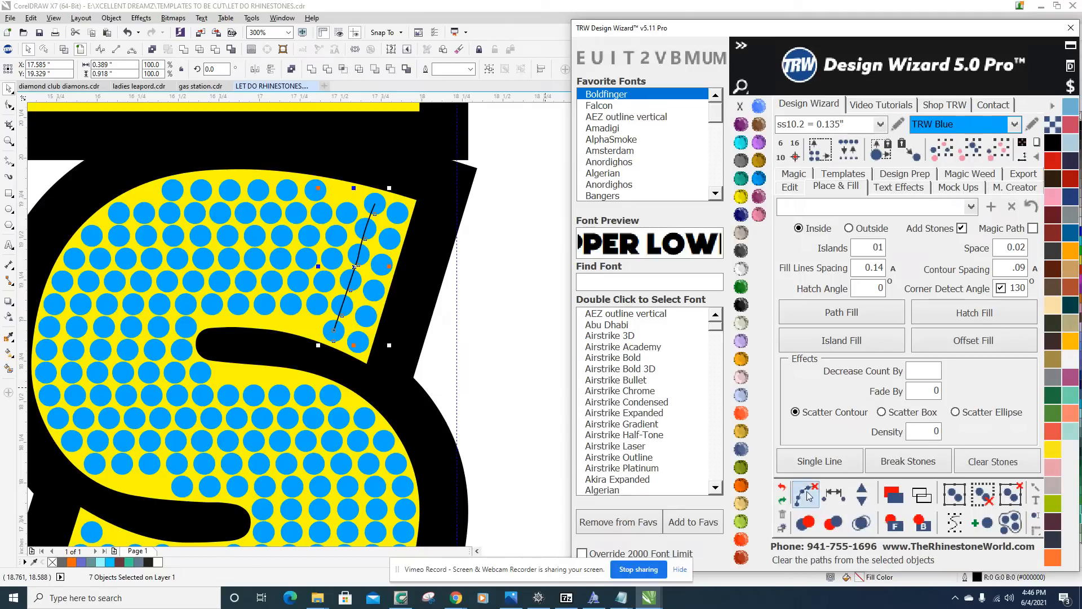
click(519, 291)
Move the end stone of the row above the S's inner curve down to form the foot of a third slanted column.
scroll(481, 285, down, 5)
scroll(467, 272, up, 5)
scroll(475, 192, up, 2)
scroll(475, 192, down, 3)
scroll(476, 163, up, 3)
scroll(446, 273, down, 2)
scroll(431, 295, down, 2)
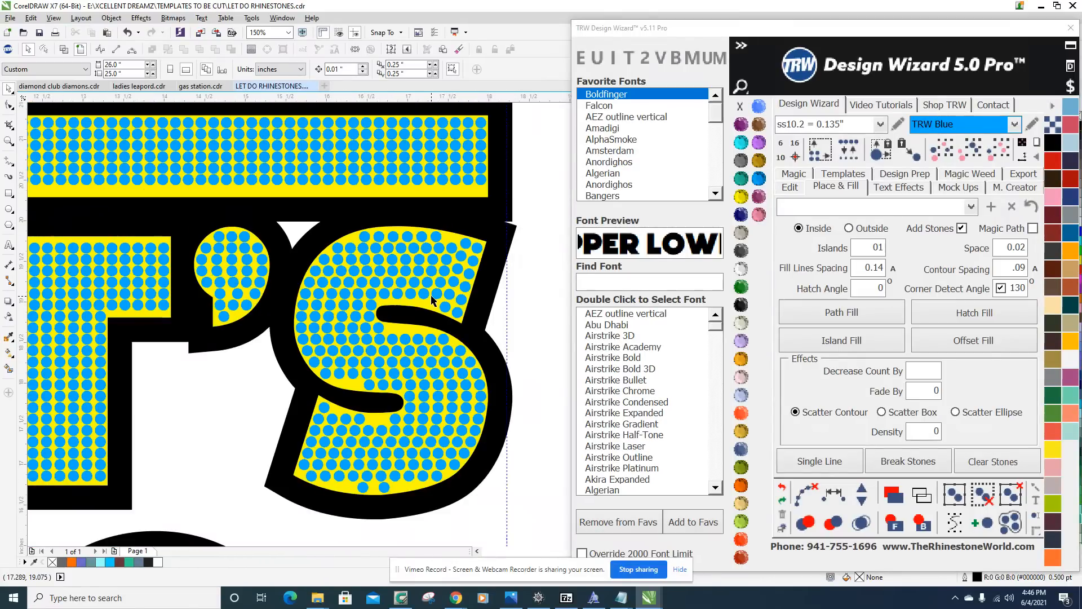
scroll(428, 318, up, 2)
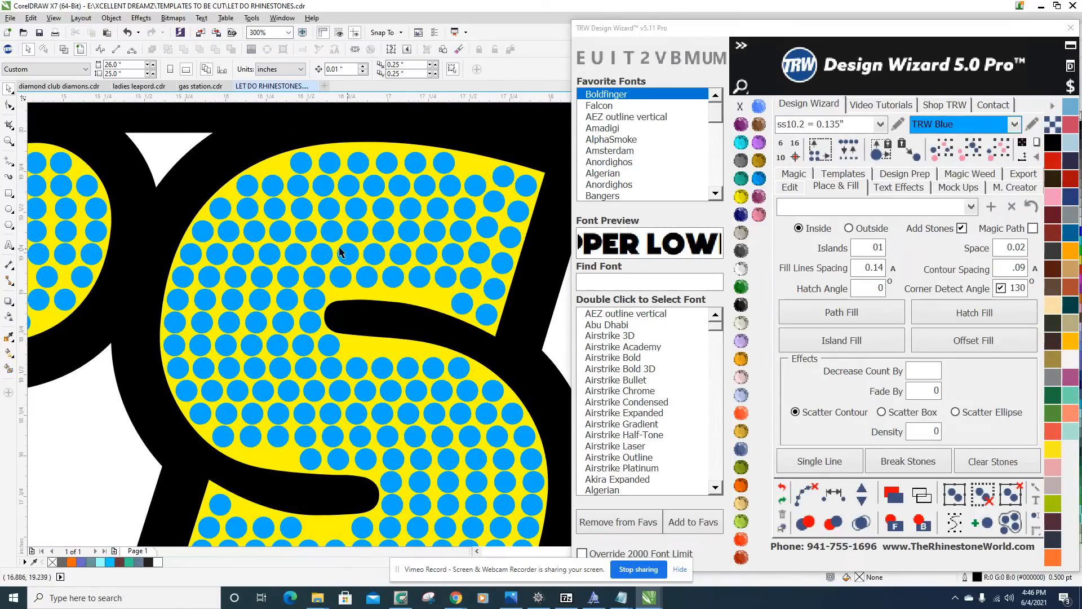
scroll(406, 293, up, 5)
scroll(429, 270, down, 1)
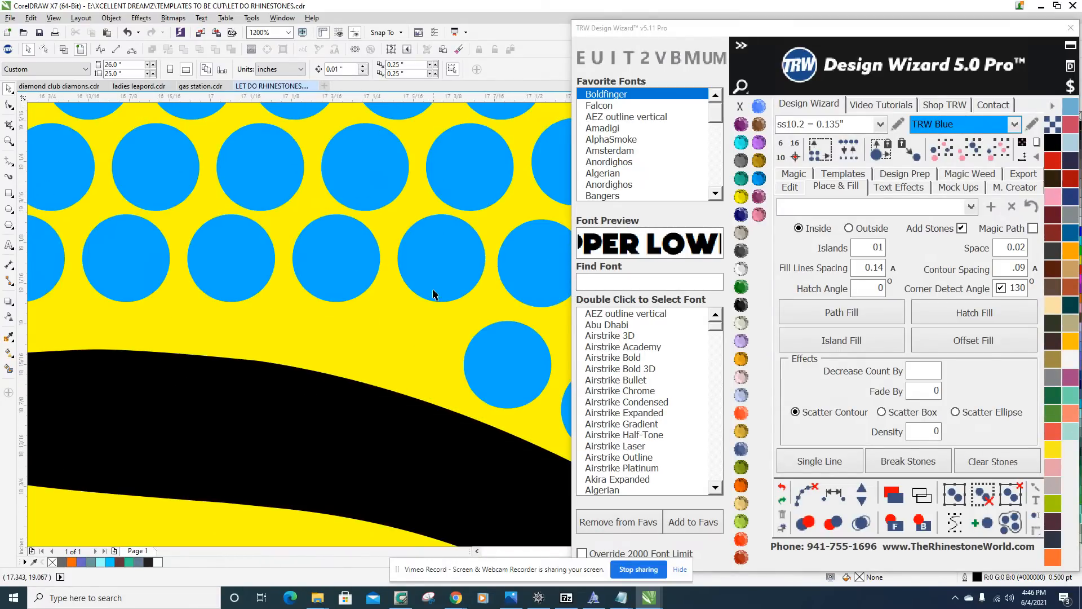
scroll(436, 271, up, 1)
drag(440, 272, 412, 362)
scroll(412, 363, down, 3)
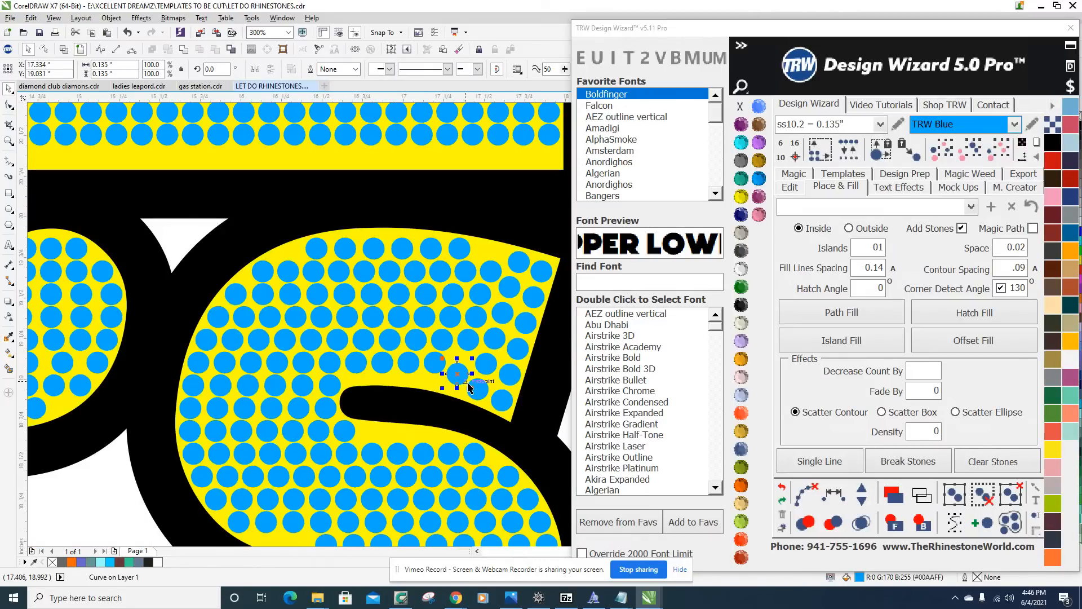
Nudge the stone slightly upward at the foot of the slanted columns to even the gap above the inner curve.
scroll(459, 360, up, 3)
drag(484, 329, 487, 320)
scroll(471, 322, up, 1)
click(531, 355)
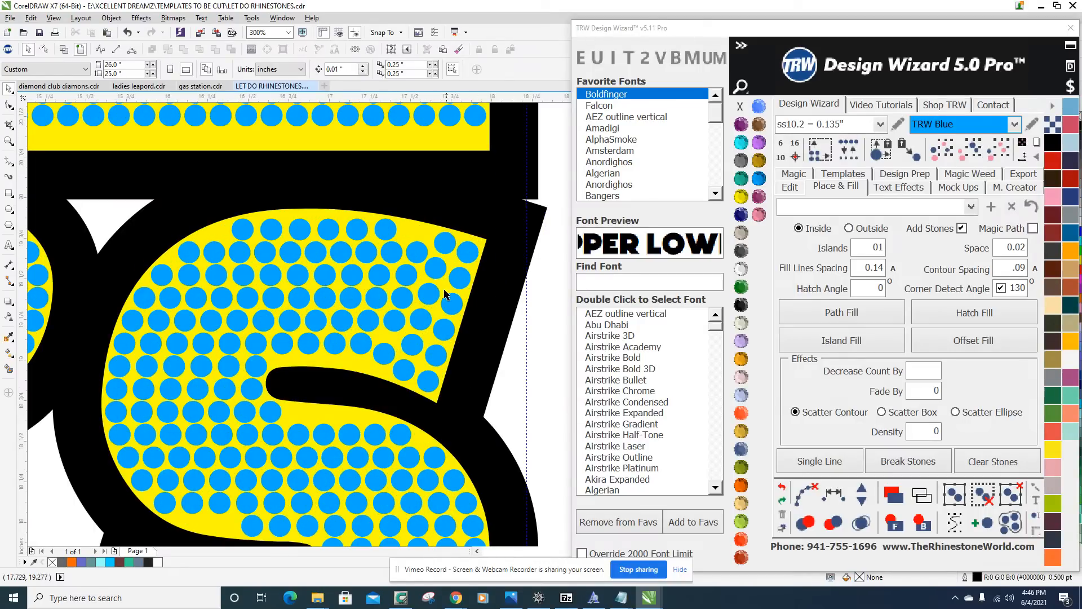
Move the end stone of the S's second row up toward the top edge as the head of the third slanted column.
scroll(448, 310, up, 2)
drag(405, 306, 415, 237)
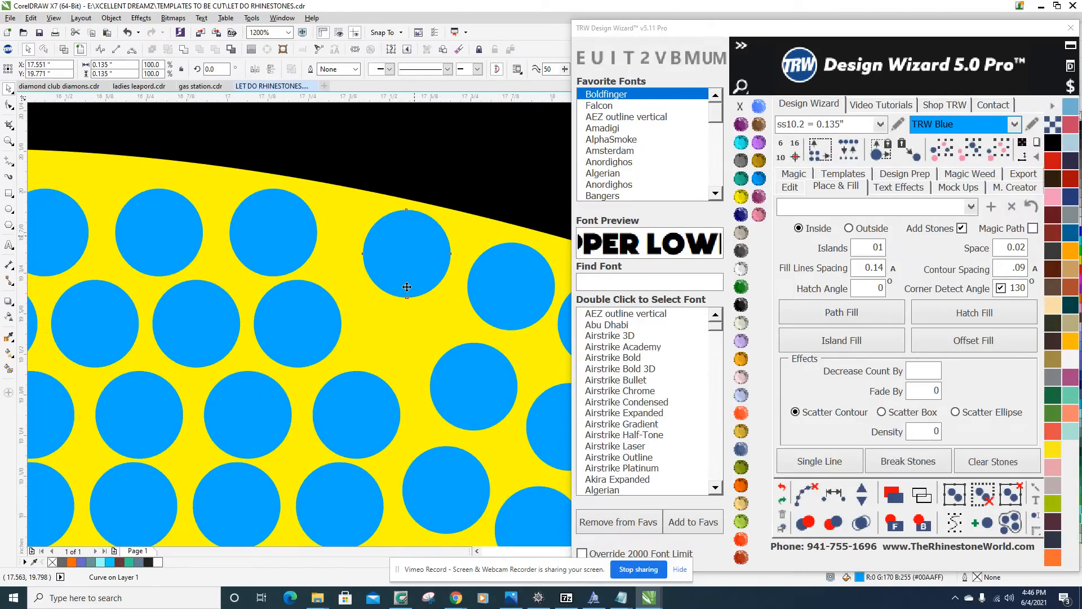
scroll(405, 271, down, 1)
Respace the five stones of the third slanted column evenly, add one stone to it, and clear the path.
shift+click(393, 349)
shift+click(374, 388)
shift+click(358, 442)
shift+click(345, 502)
click(806, 495)
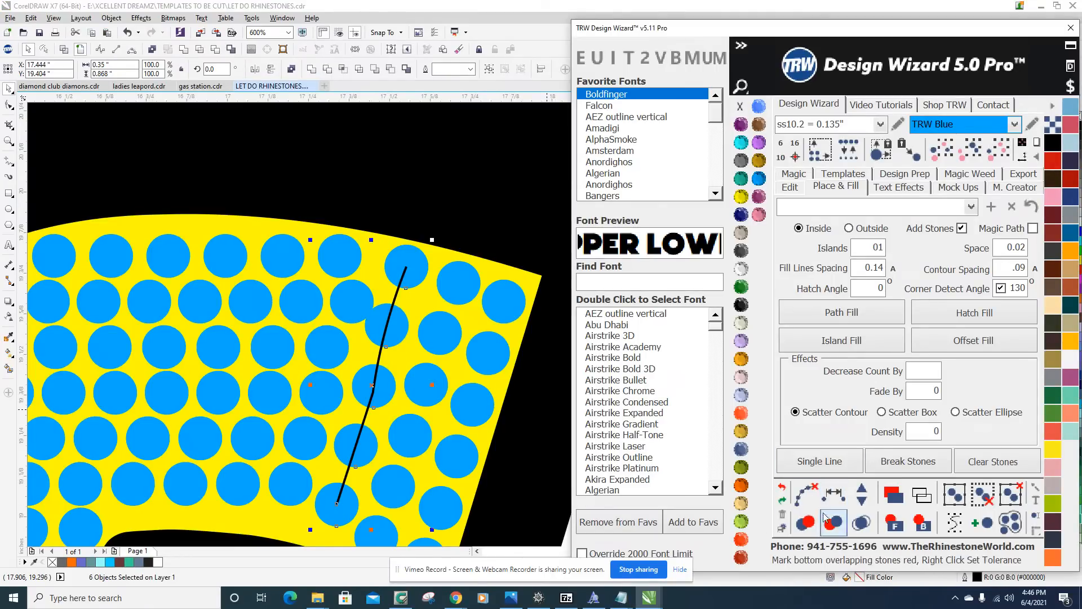
click(862, 491)
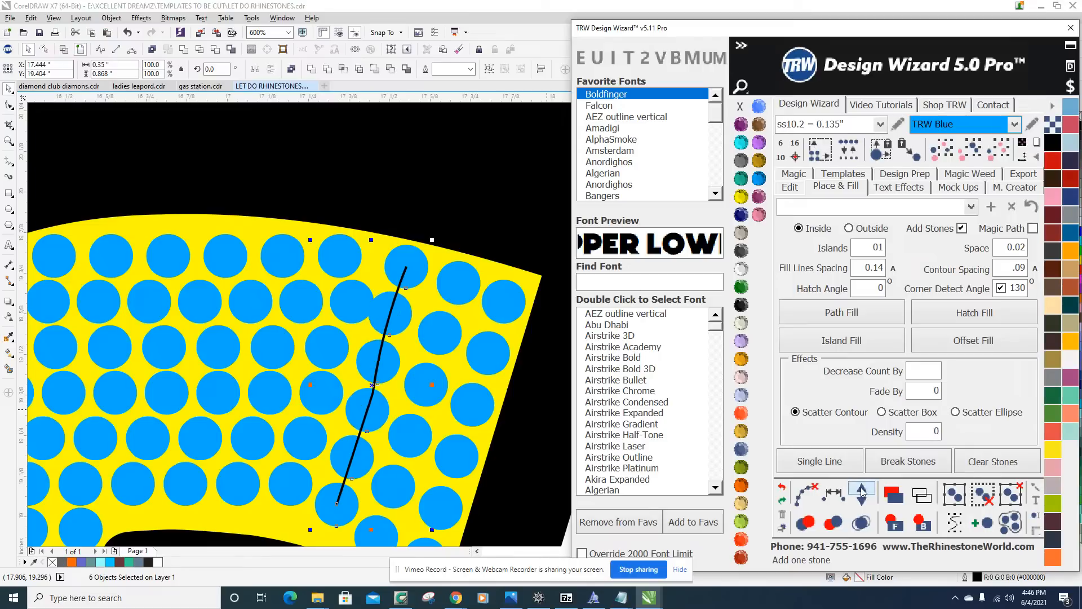
click(805, 494)
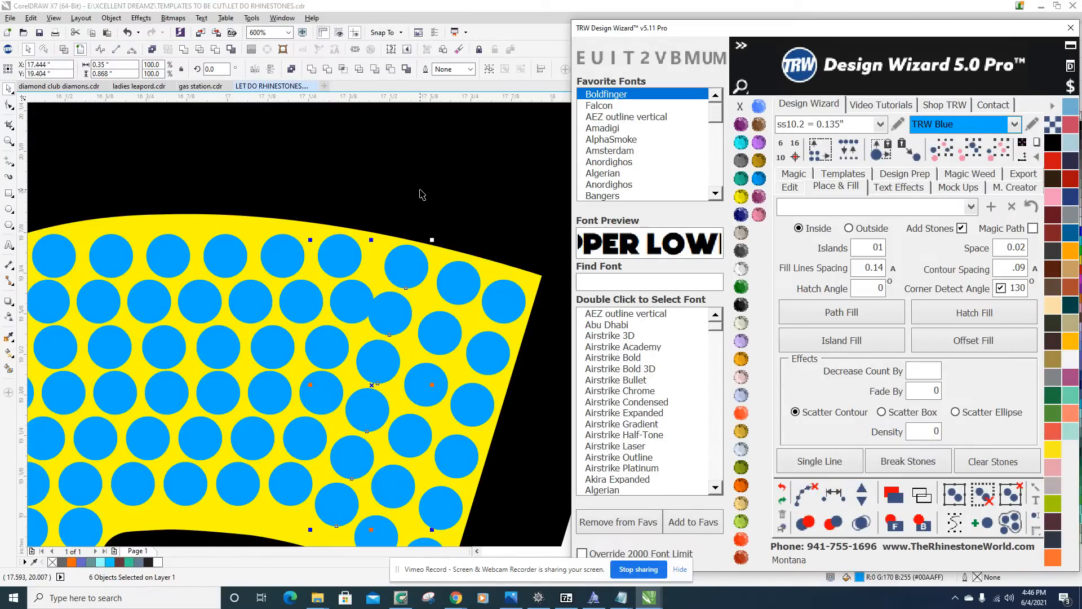
scroll(423, 191, down, 3)
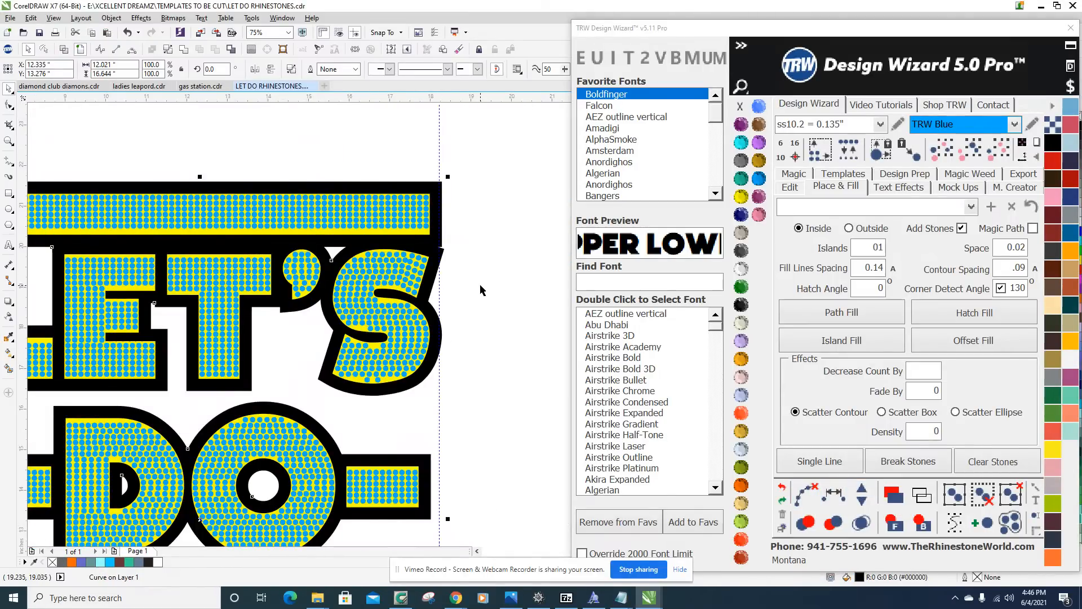
click(480, 291)
scroll(467, 271, up, 4)
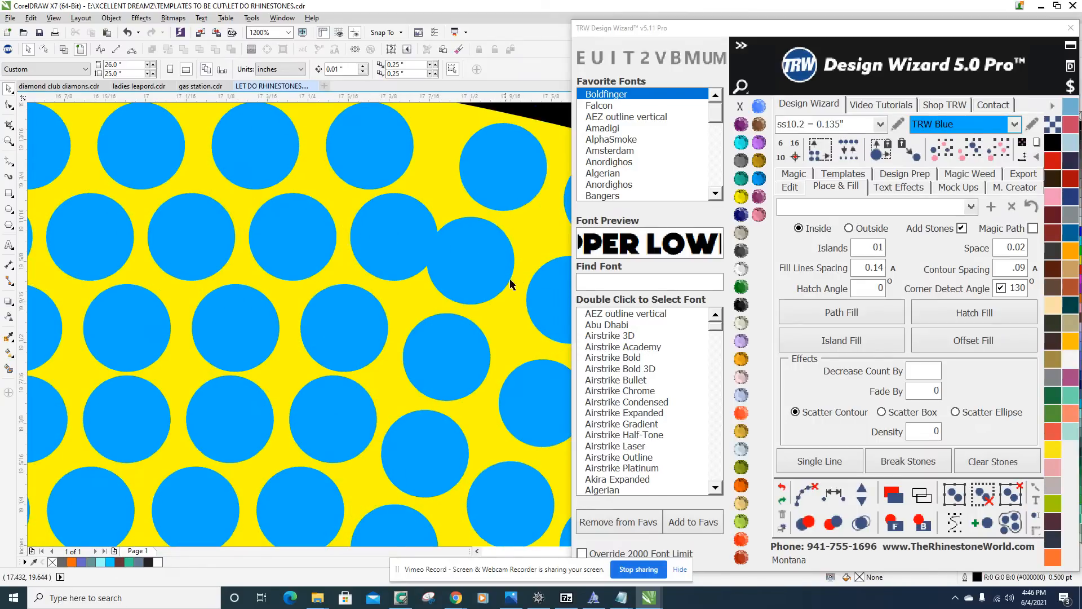
Respace the twelve stones of the S's second row evenly, through to the outermost slanted column, and clear the path.
scroll(394, 267, down, 2)
scroll(356, 279, up, 1)
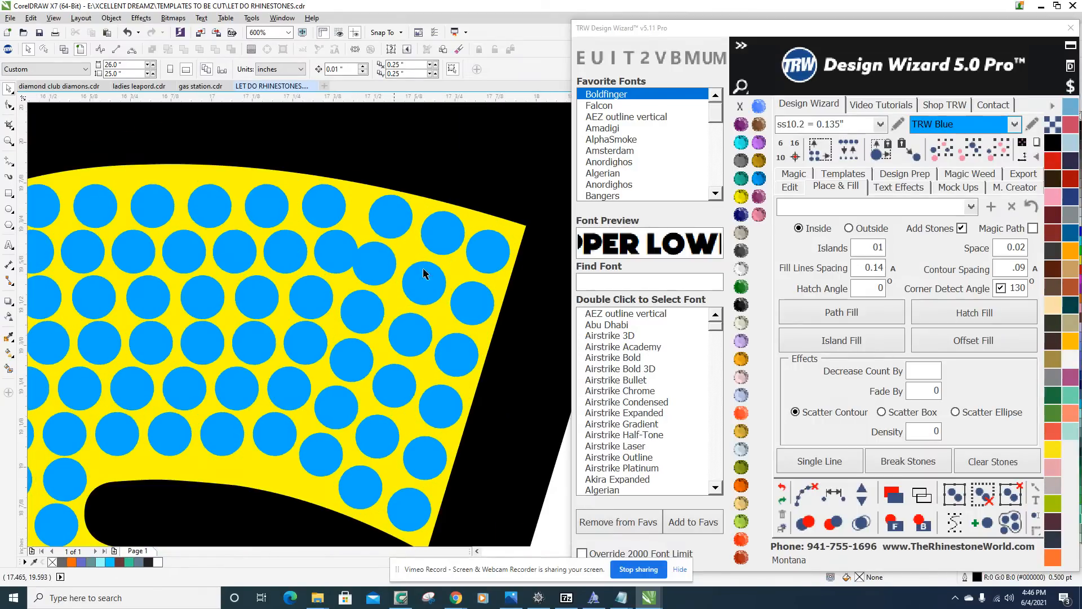
scroll(415, 269, down, 1)
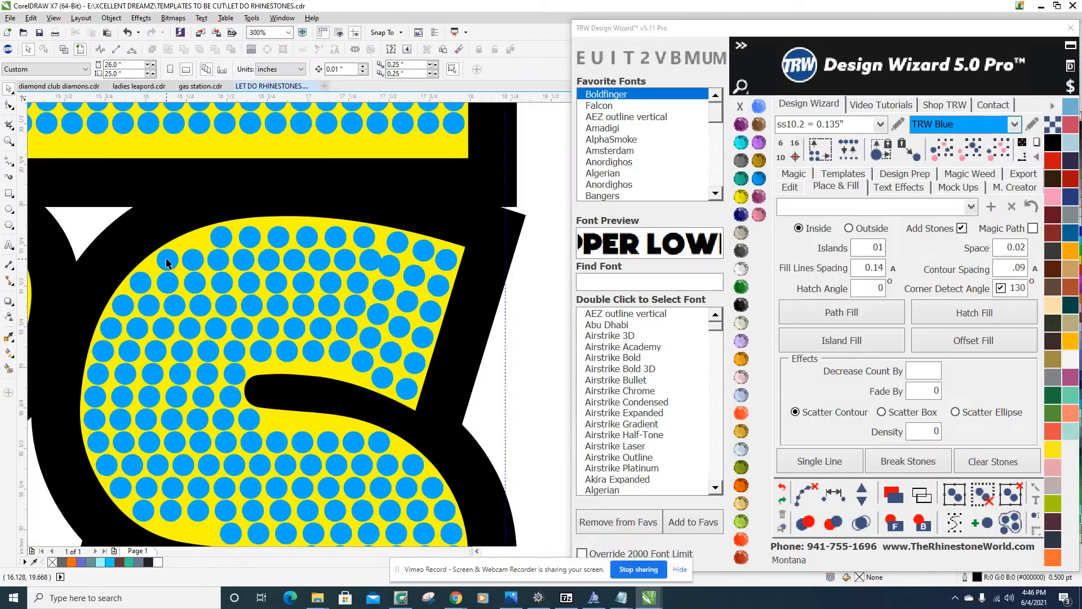
scroll(411, 289, up, 1)
click(471, 282)
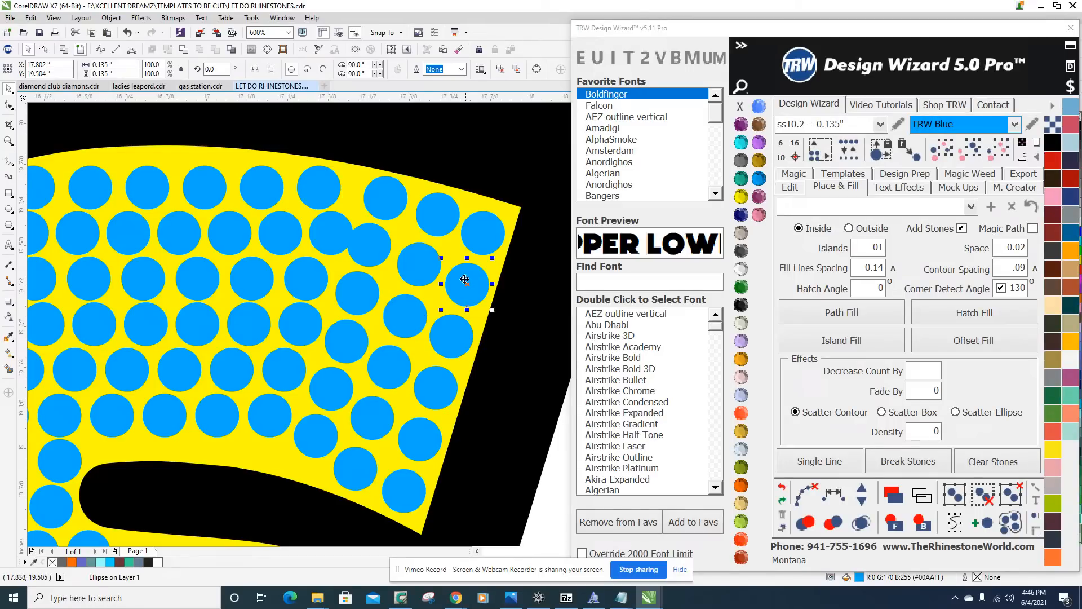
shift+click(416, 266)
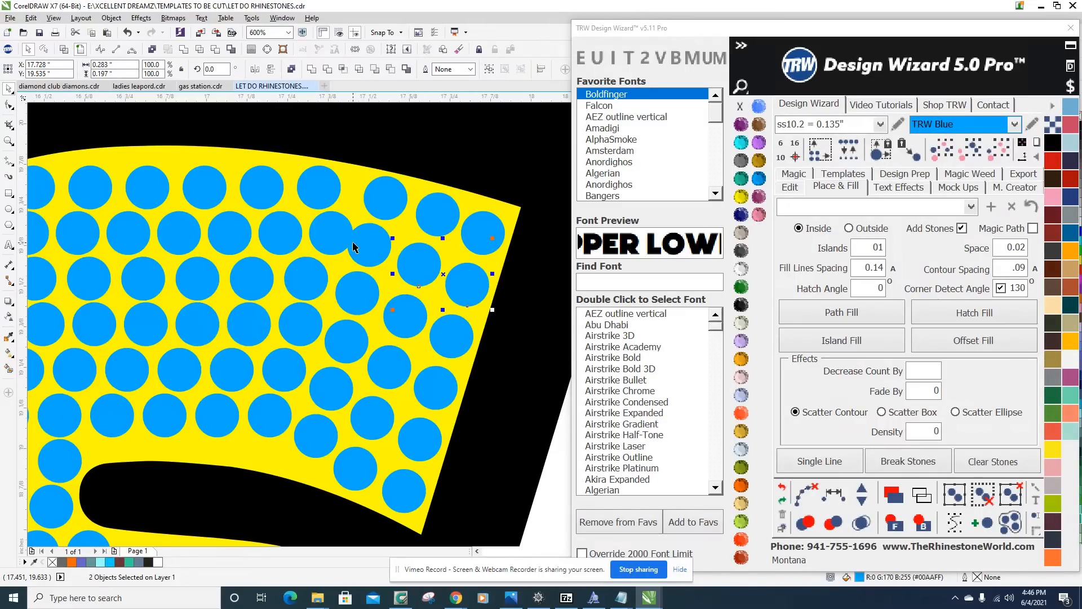
shift+click(369, 246)
shift+click(329, 234)
shift+click(278, 234)
shift+click(237, 234)
shift+click(174, 232)
shift+click(121, 234)
shift+click(89, 236)
scroll(218, 241, down, 2)
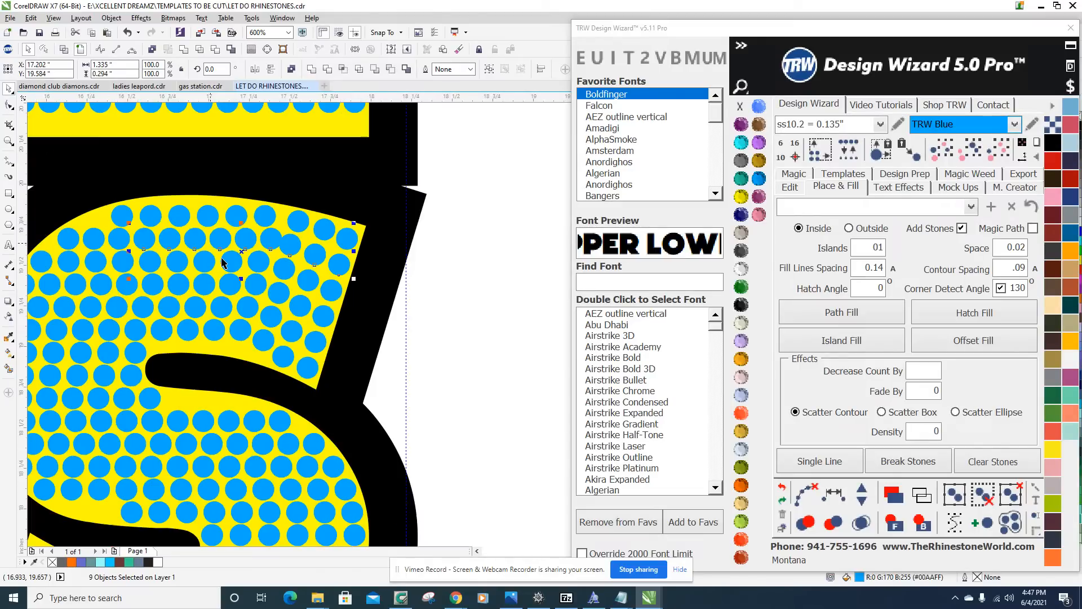
scroll(119, 244, up, 2)
shift+click(76, 246)
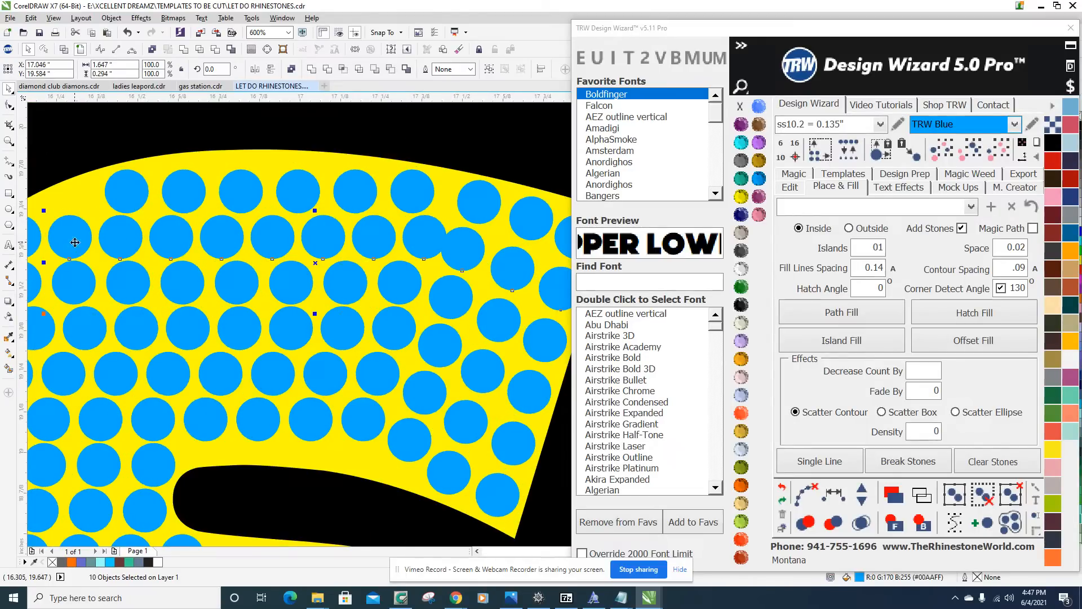
scroll(262, 270, down, 1)
shift+click(142, 253)
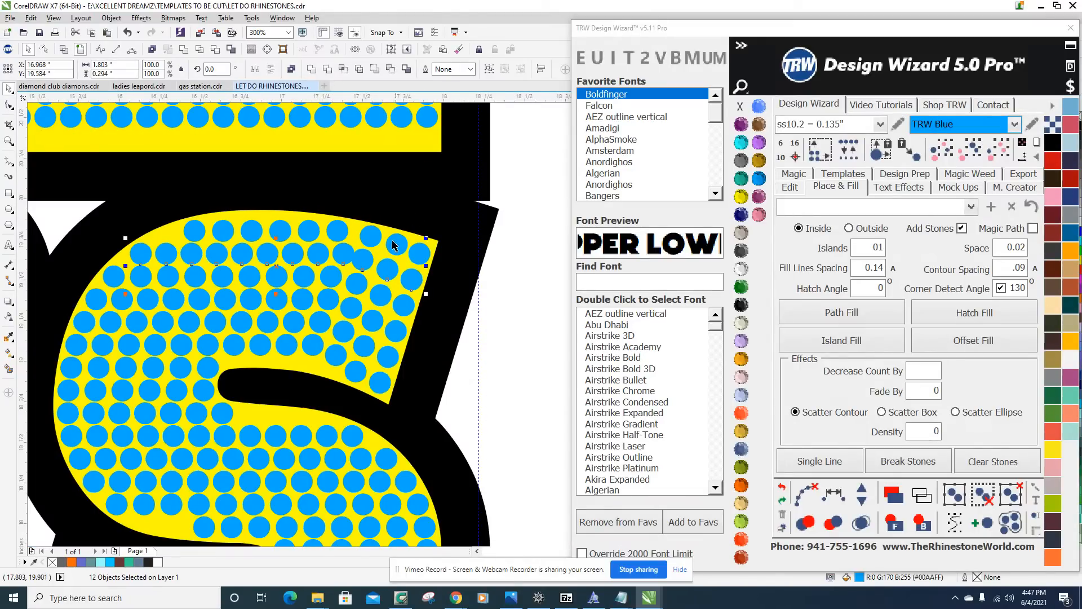
scroll(401, 232, up, 1)
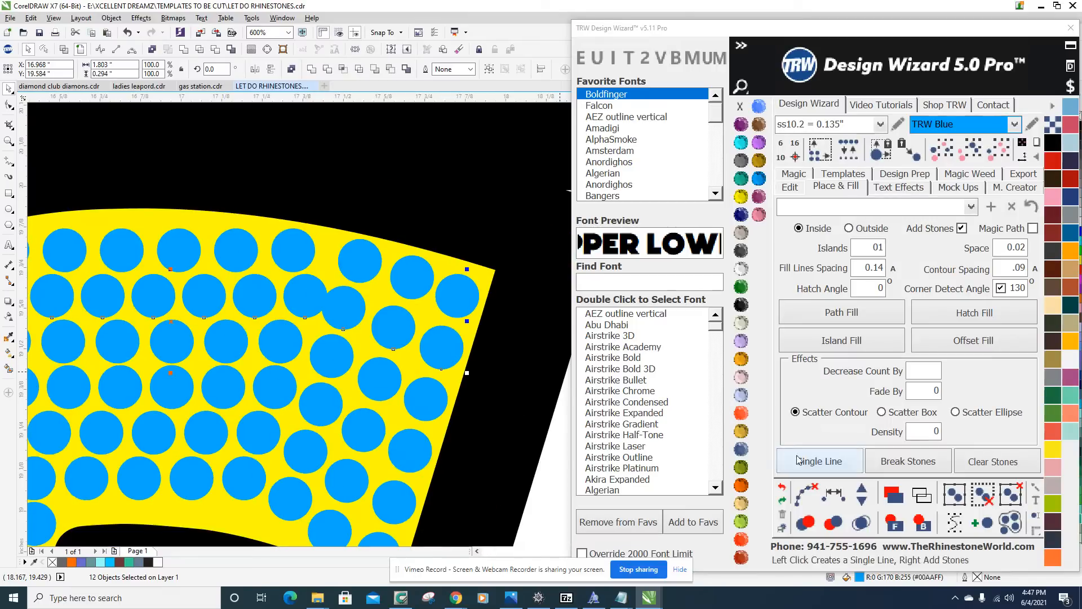
click(838, 496)
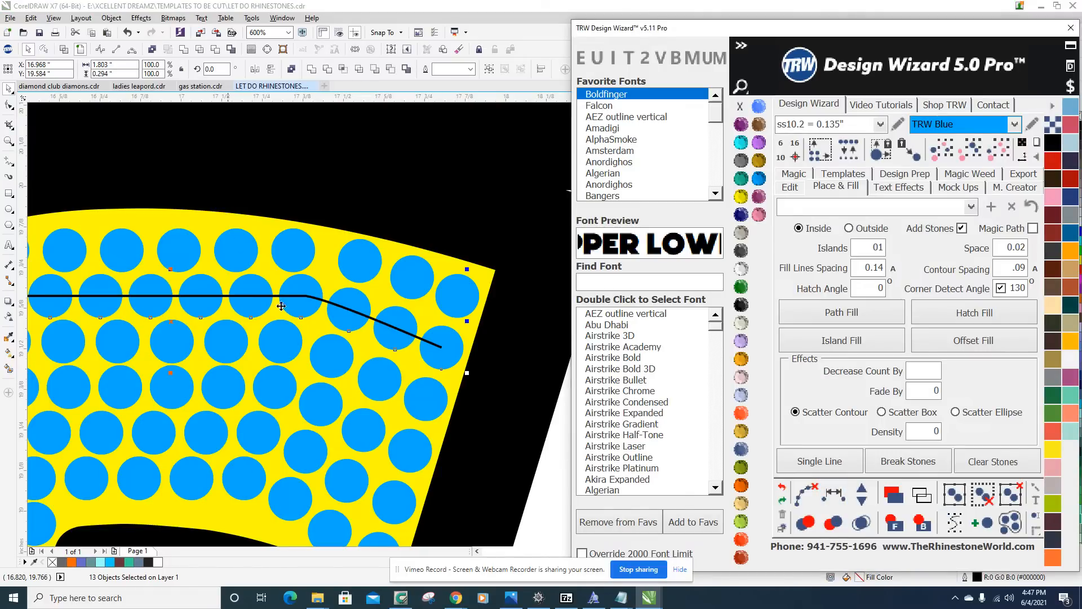
scroll(472, 339, down, 2)
scroll(462, 333, up, 1)
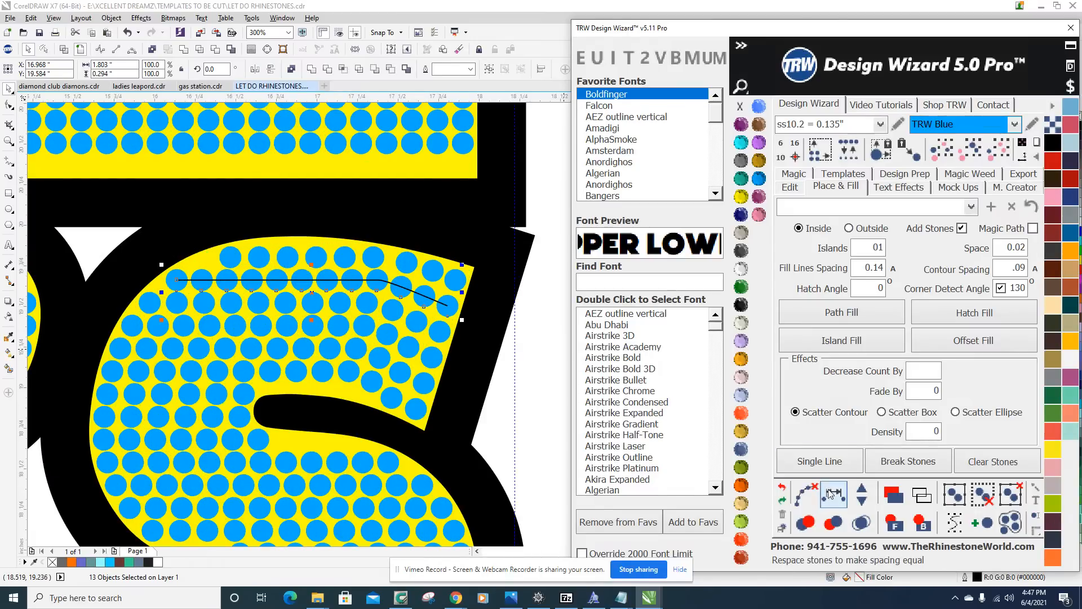
click(805, 491)
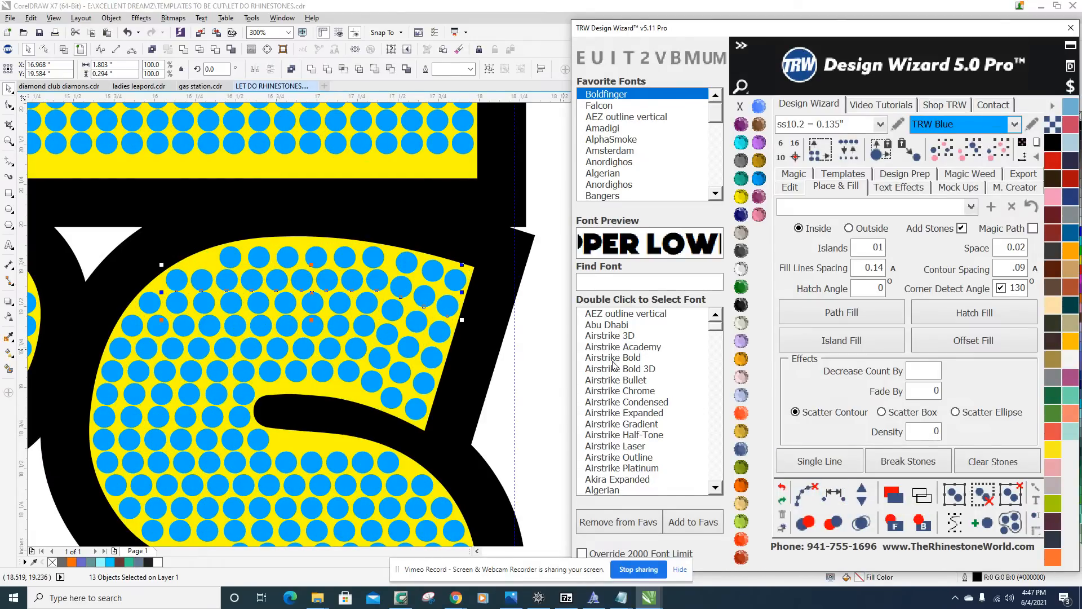
Respace the nine stones of the S's top row evenly, including the heads of the slanted columns, and clear the path.
scroll(420, 279, down, 2)
scroll(416, 273, up, 2)
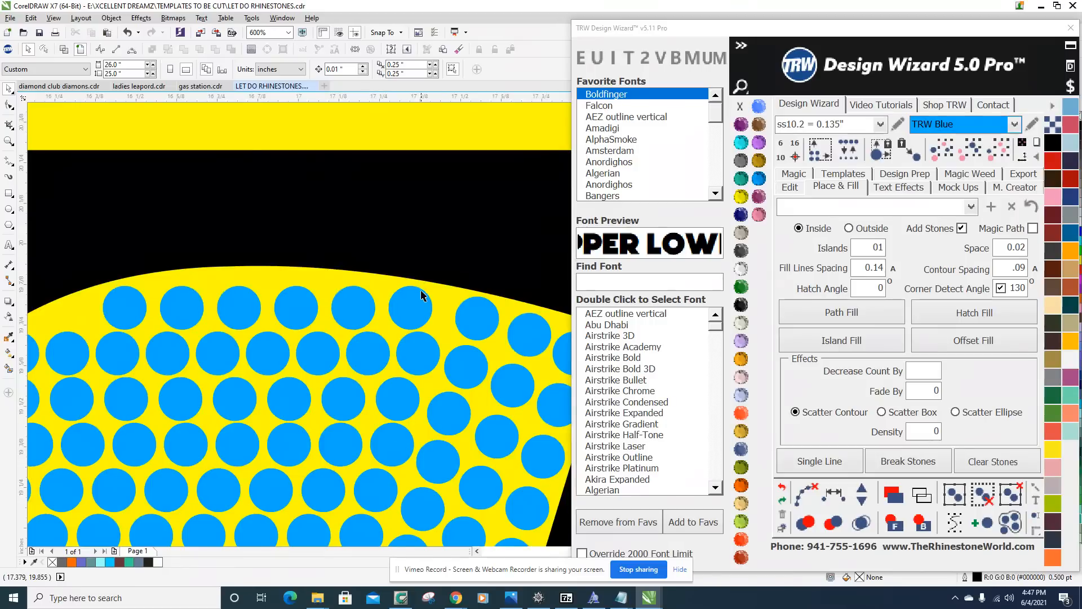
scroll(373, 304, up, 1)
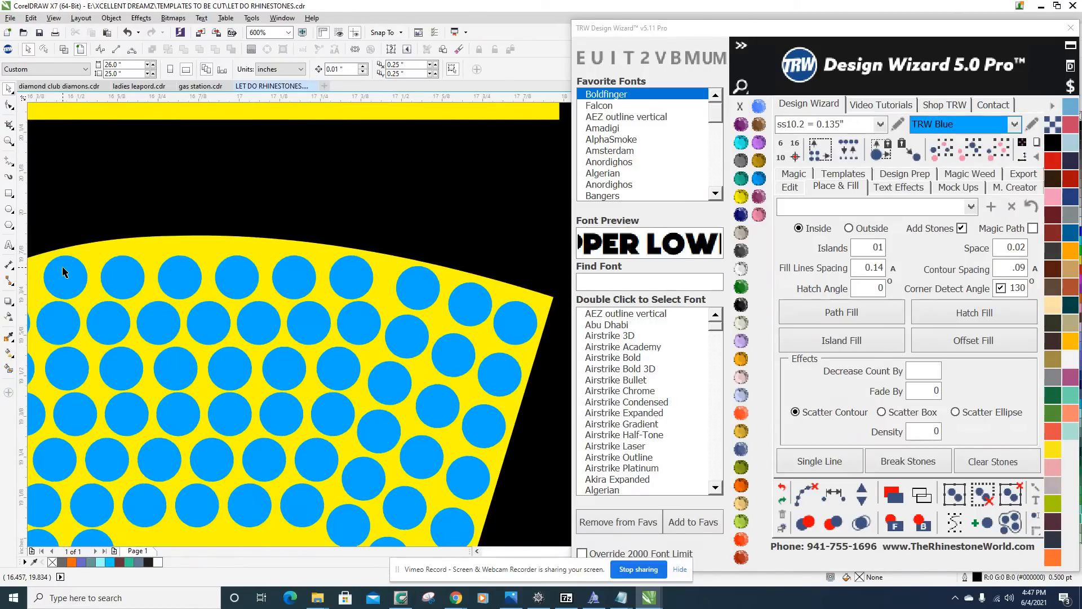
click(63, 272)
shift+click(123, 285)
shift+click(188, 279)
shift+click(236, 274)
shift+click(300, 283)
shift+click(350, 280)
shift+click(418, 287)
shift+click(478, 307)
shift+click(500, 322)
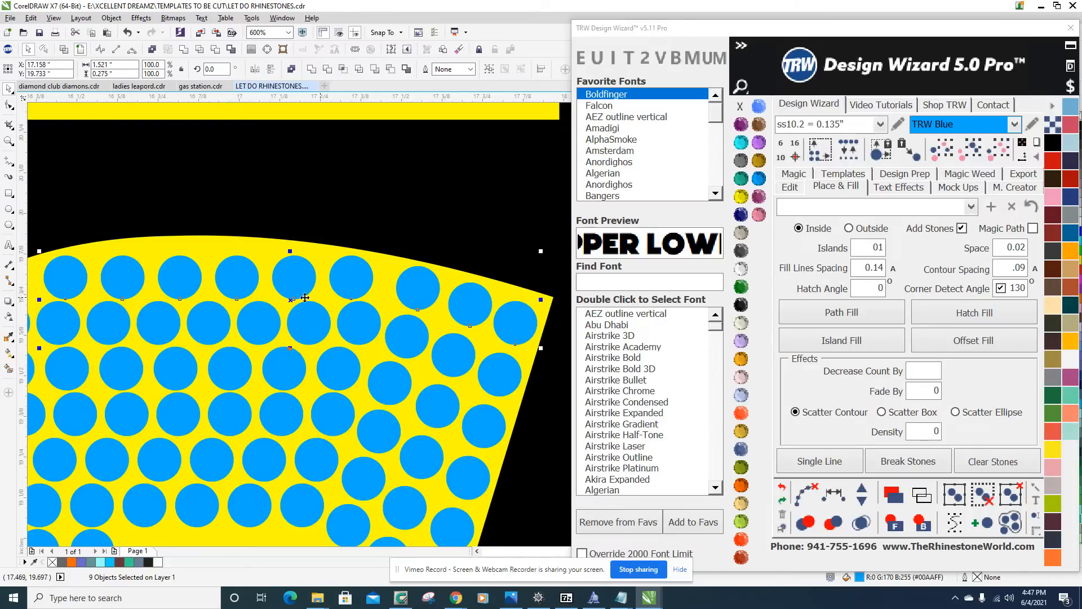
scroll(417, 194, down, 2)
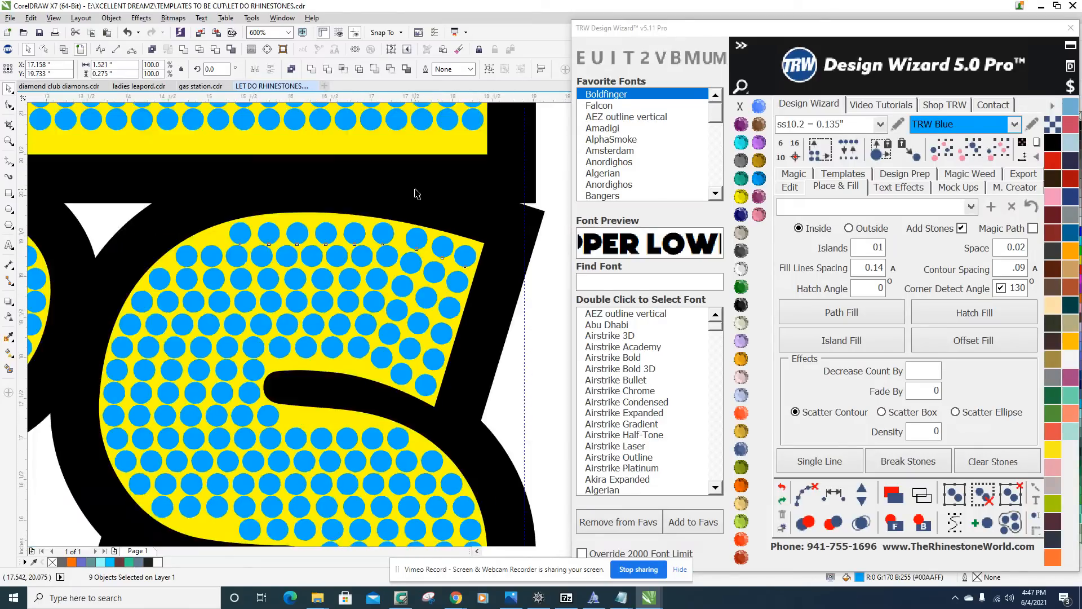
click(838, 502)
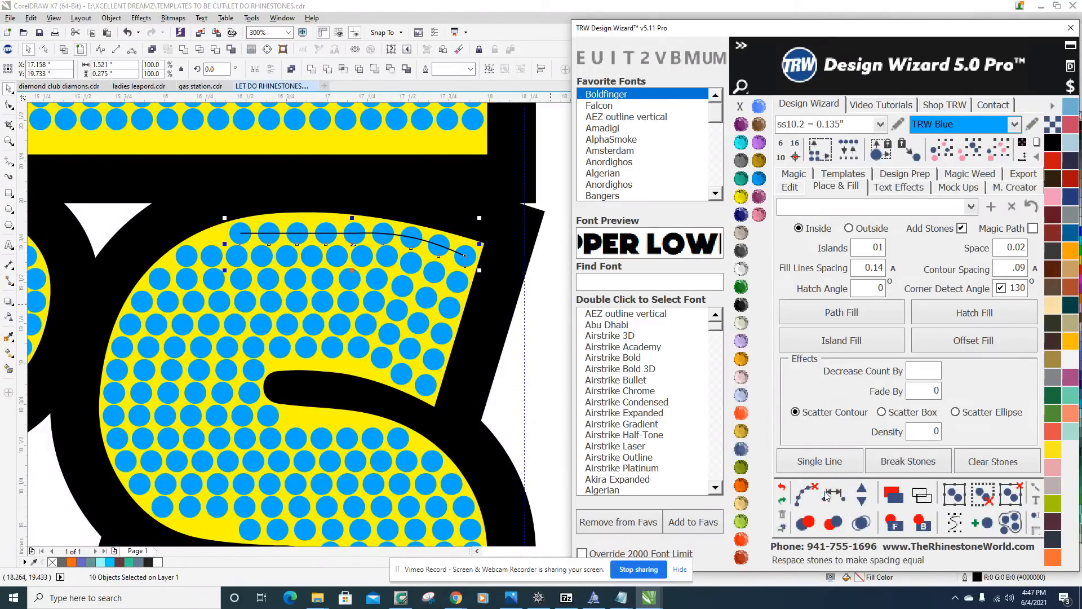
click(806, 492)
click(506, 399)
Examine the overall stone layout of the S against its outline and the neighbouring letters.
scroll(375, 240, up, 2)
scroll(399, 185, down, 4)
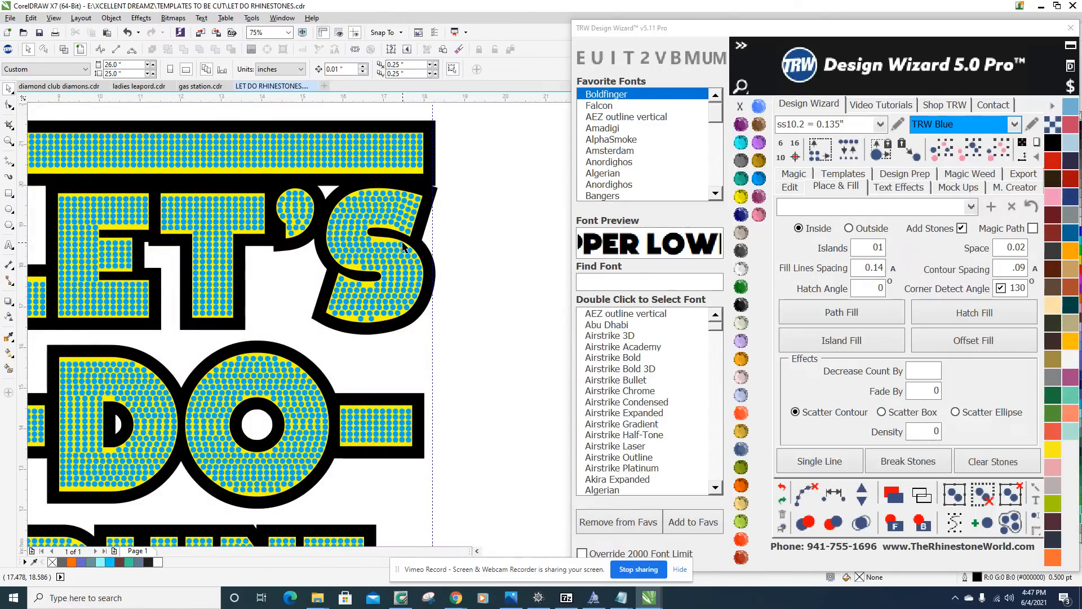
scroll(405, 242, up, 3)
scroll(404, 236, down, 3)
scroll(414, 236, up, 2)
scroll(414, 237, down, 2)
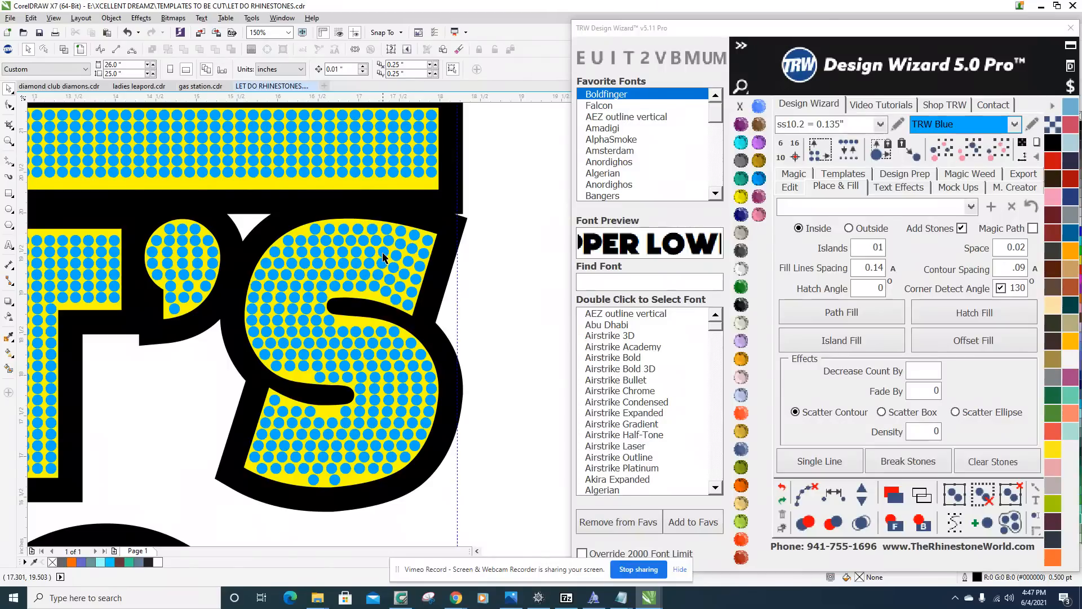
scroll(383, 258, down, 2)
scroll(383, 258, up, 1)
Move all the stones of the S in LET'S out of the design onto the empty area beside the page.
drag(468, 399, 308, 230)
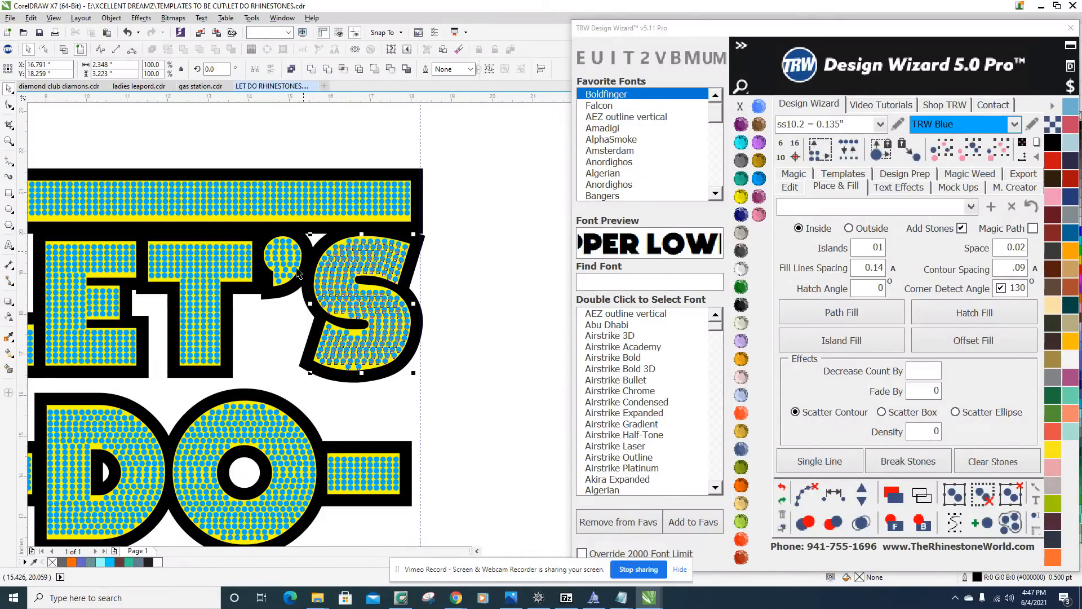
scroll(316, 279, down, 3)
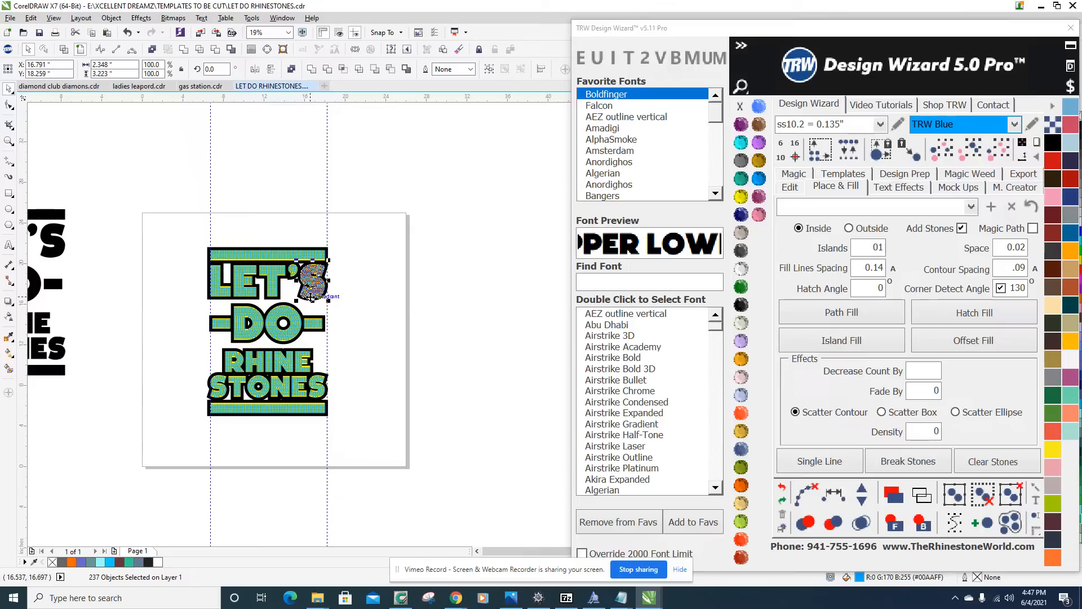
drag(315, 280, 424, 280)
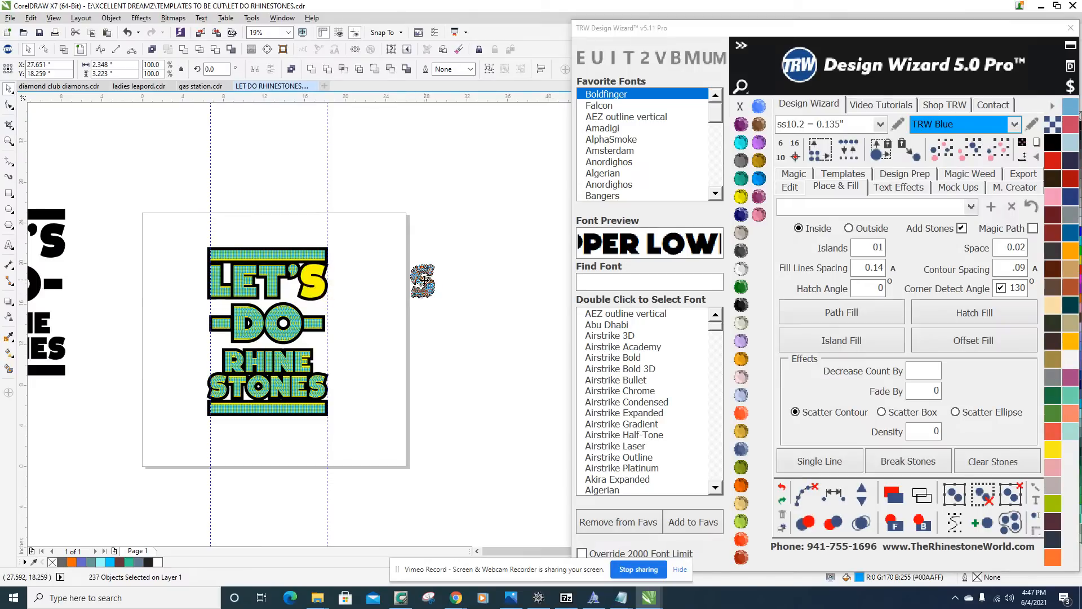
click(393, 257)
Examine the shape and spacing of the S stones set aside next to the page.
scroll(397, 261, up, 3)
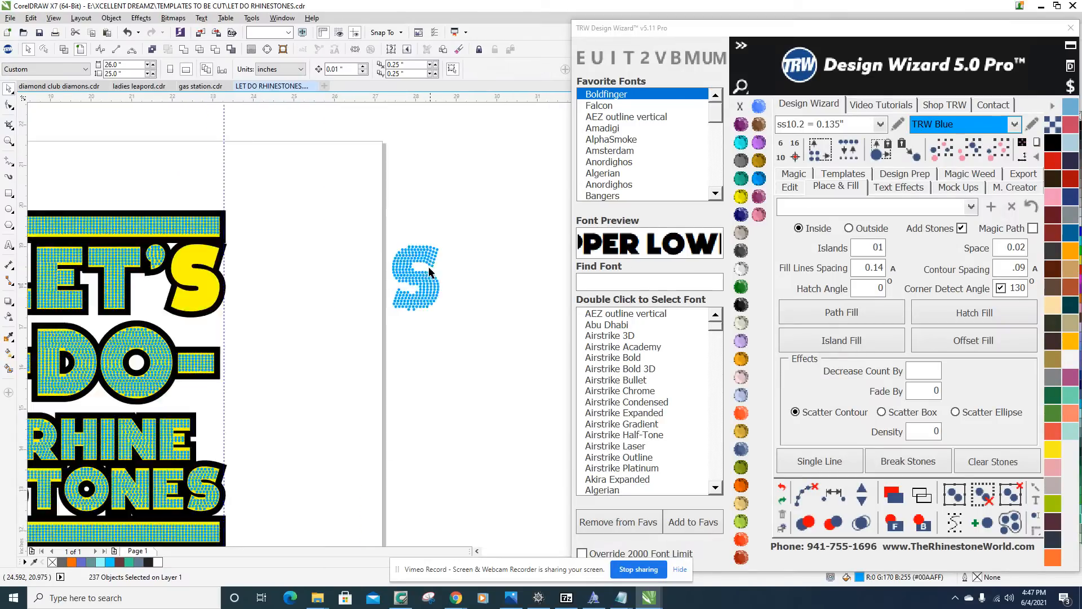
scroll(405, 246, down, 3)
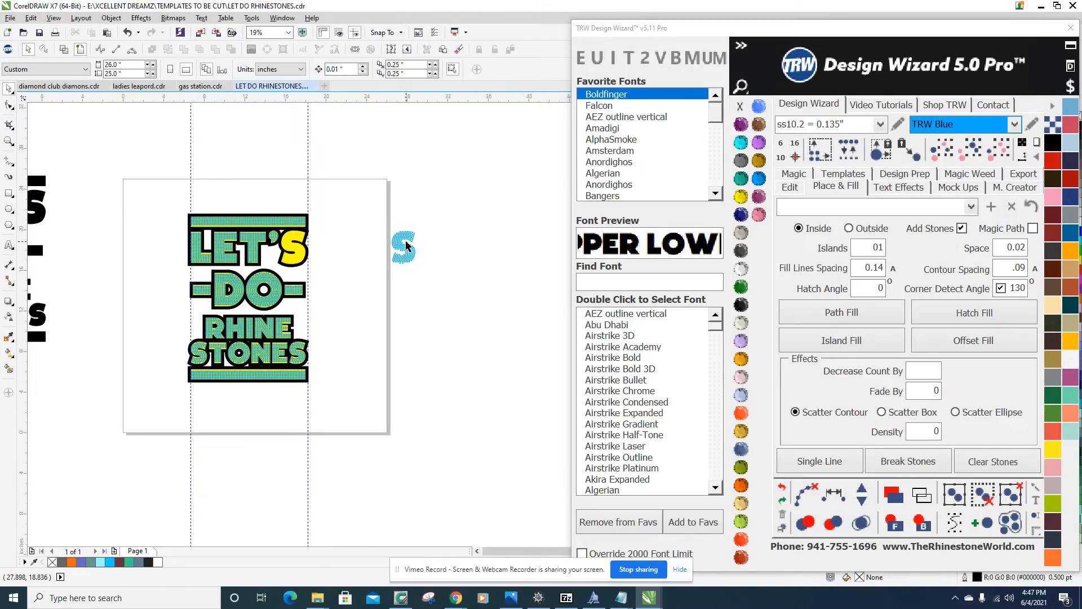
scroll(428, 251, up, 4)
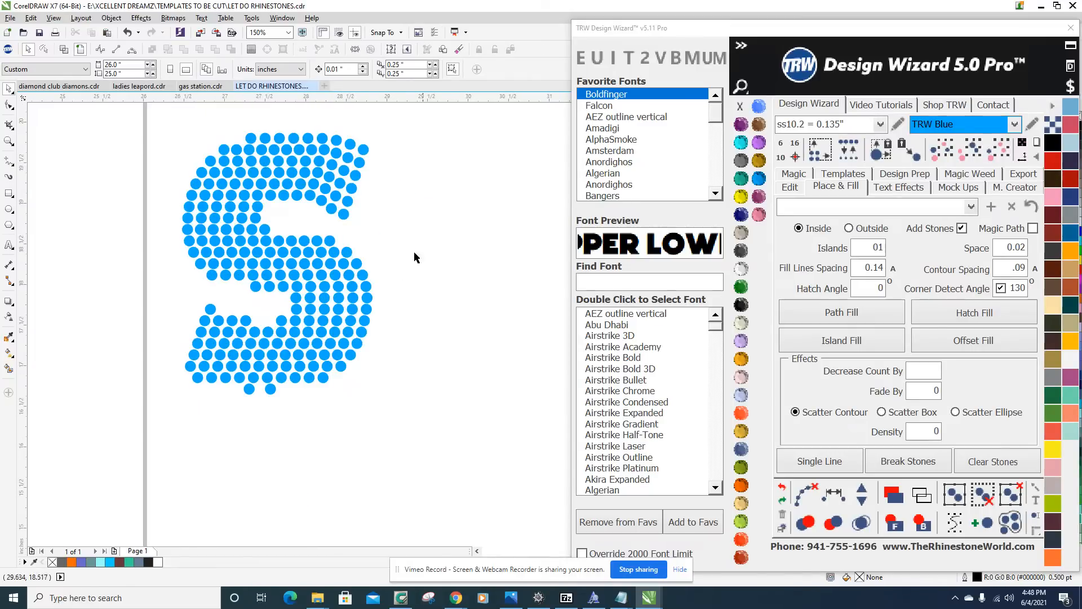
scroll(363, 315, down, 2)
scroll(339, 331, down, 1)
scroll(309, 304, up, 1)
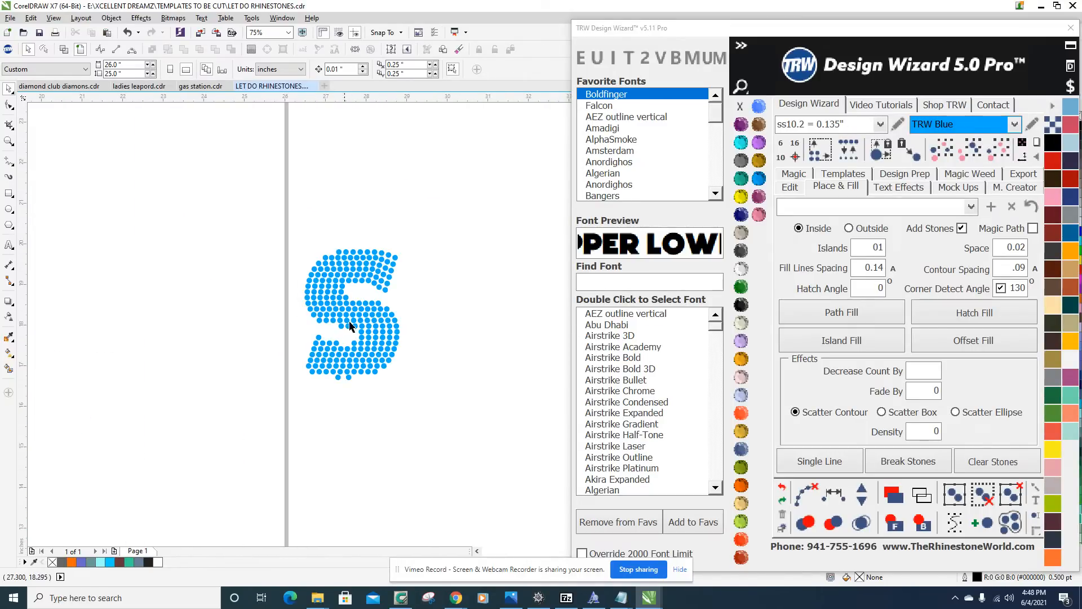
scroll(334, 391, down, 2)
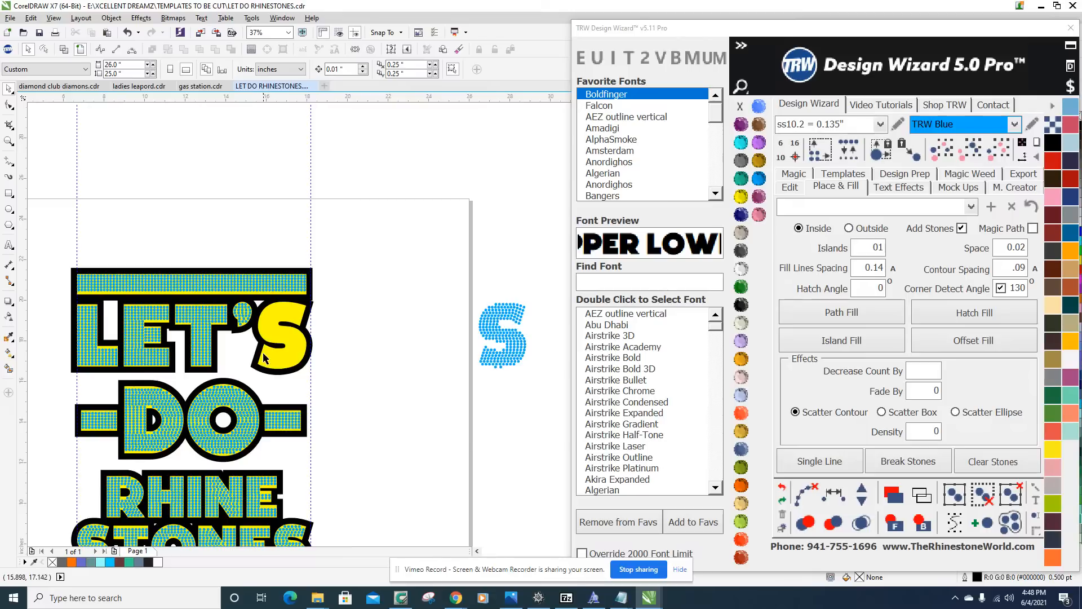
Create a separate filled shape from the empty yellow S of LET'S with Smart Fill.
scroll(271, 338, up, 2)
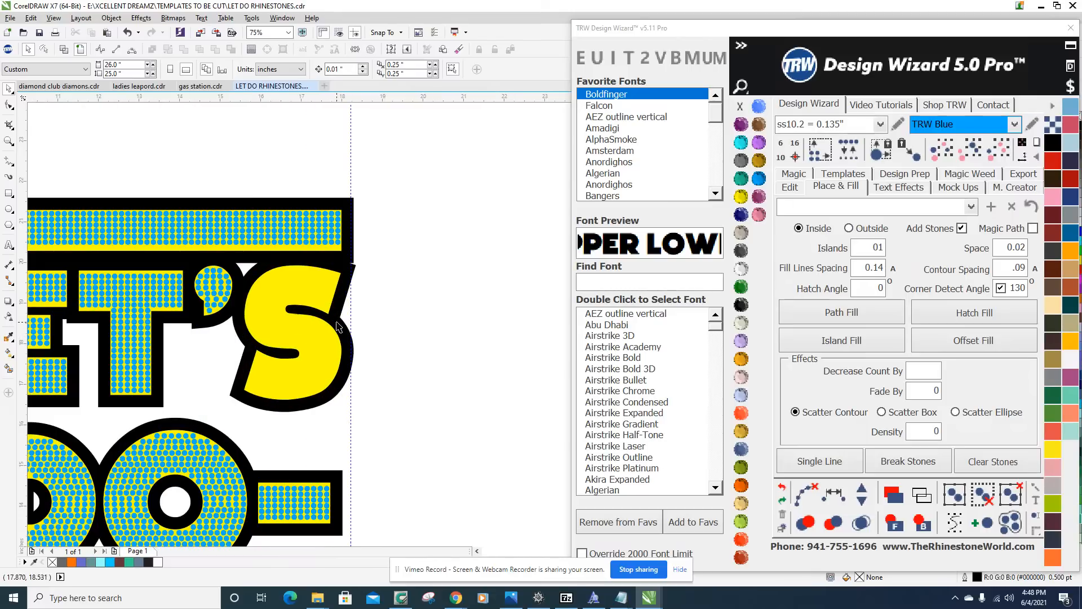
click(9, 369)
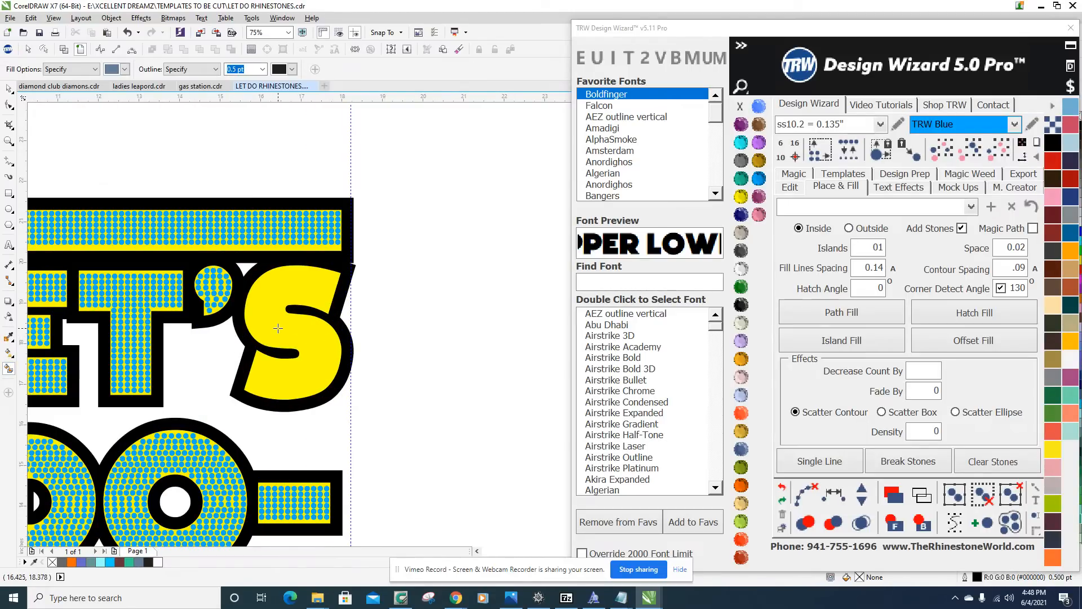
click(278, 327)
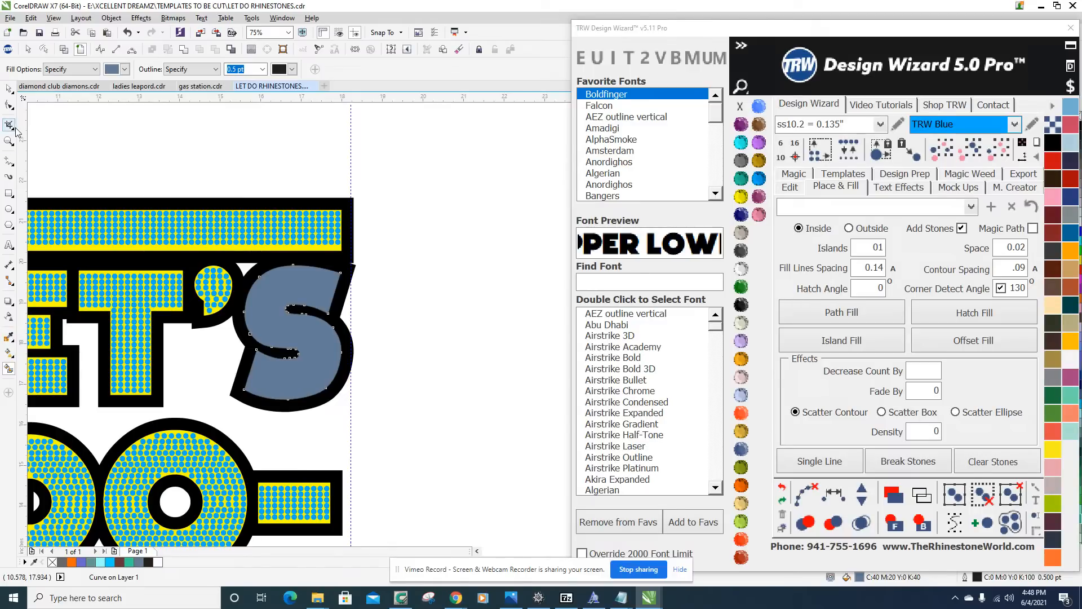
click(8, 88)
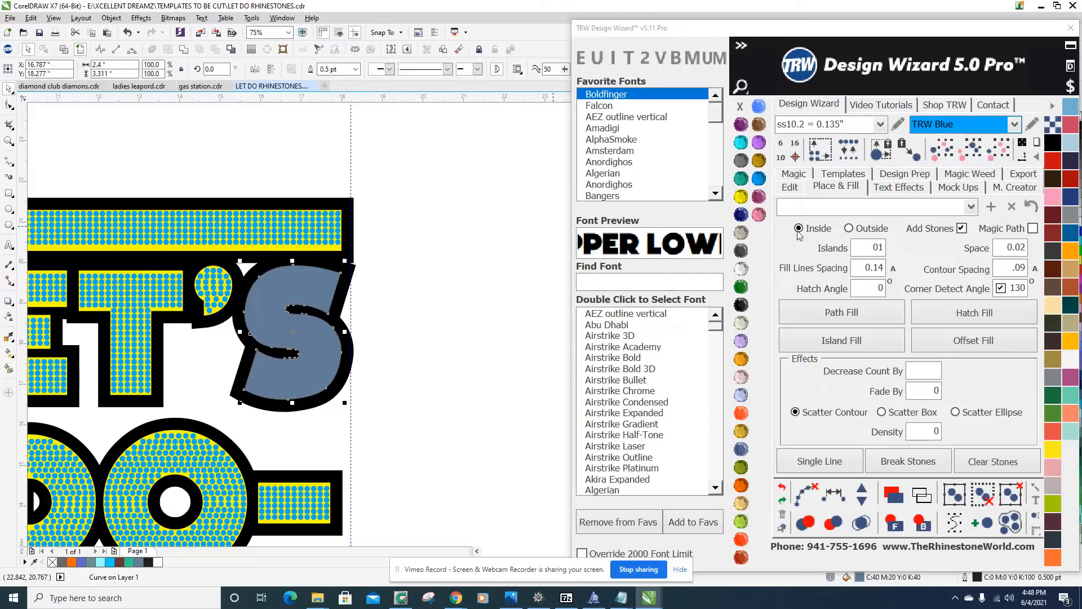
Try an Island Fill with 2 islands on the S shape, and undo it.
double_click(860, 250)
text(2)
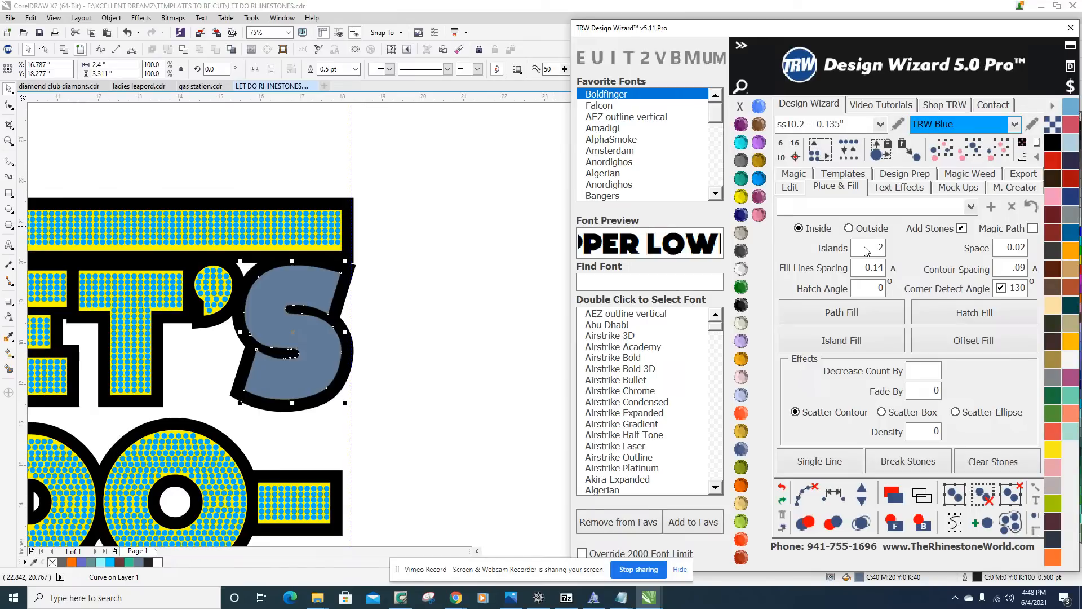
click(841, 341)
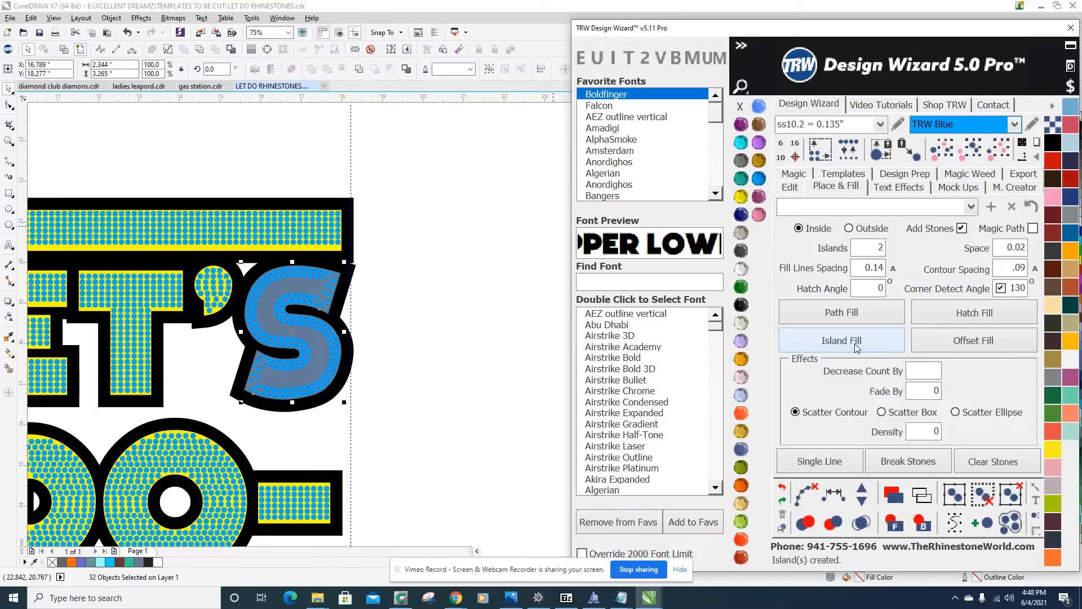
click(782, 486)
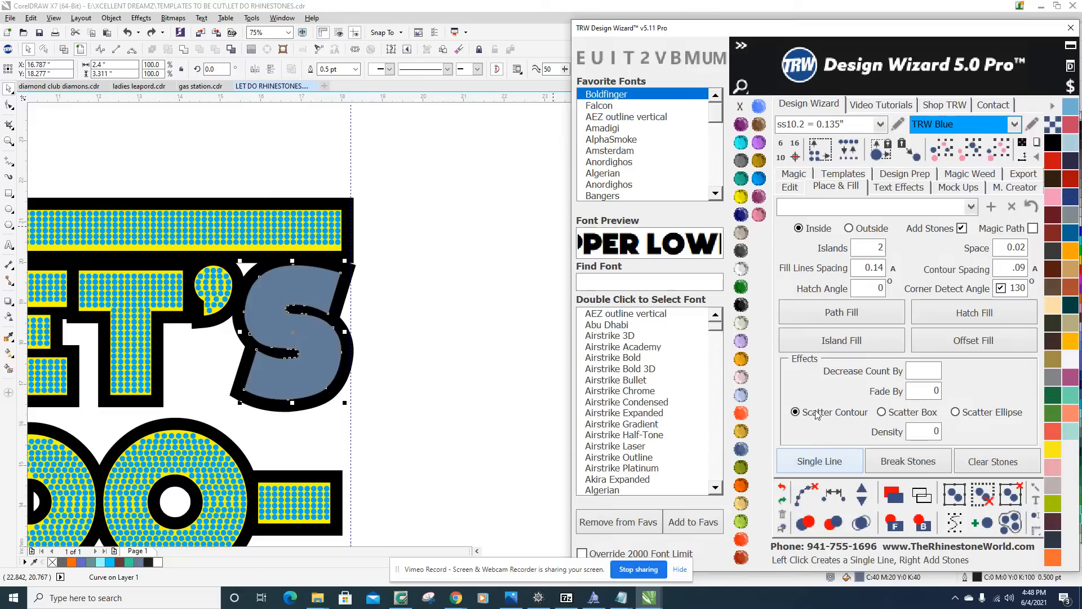
Set Islands to 4 and apply an Island Fill to the S shape.
text(4)
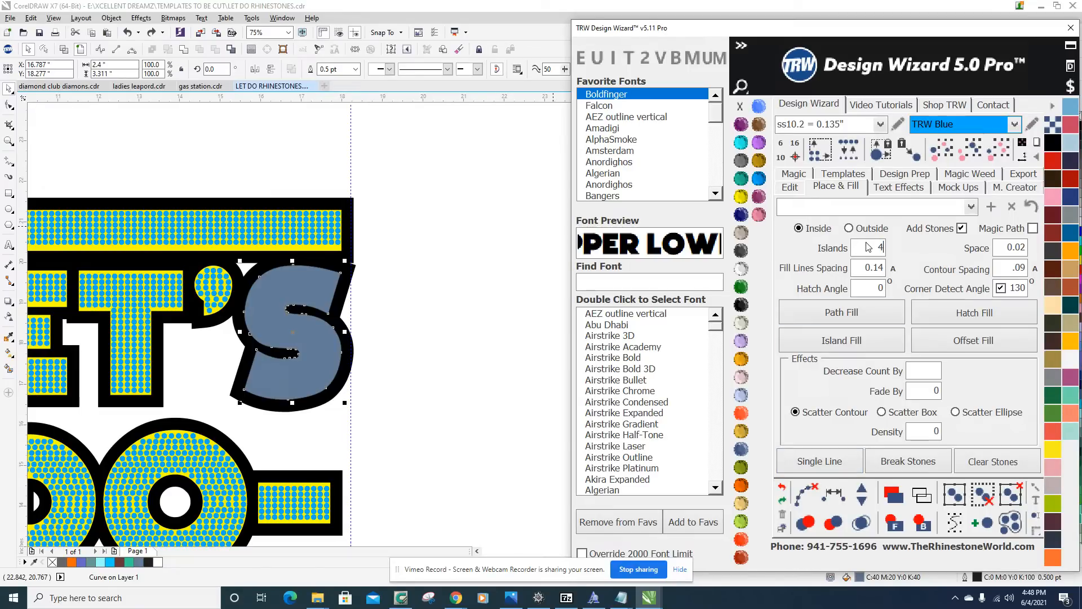
click(850, 345)
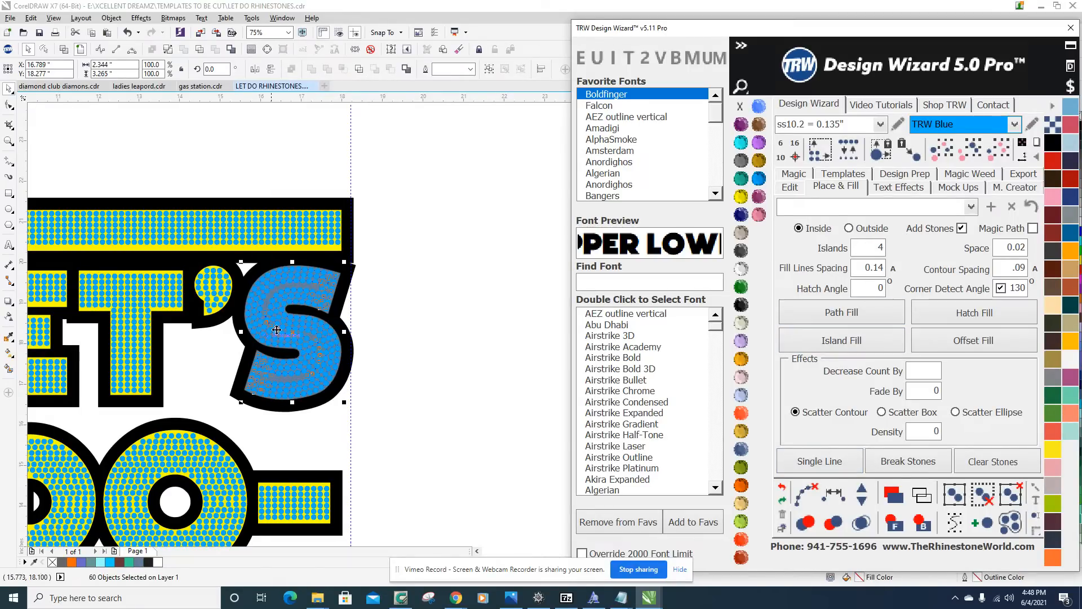
Remove the fill path lines from the S of LET'S and merge its overlapping stones.
scroll(301, 295, down, 1)
scroll(274, 316, up, 2)
scroll(320, 247, up, 2)
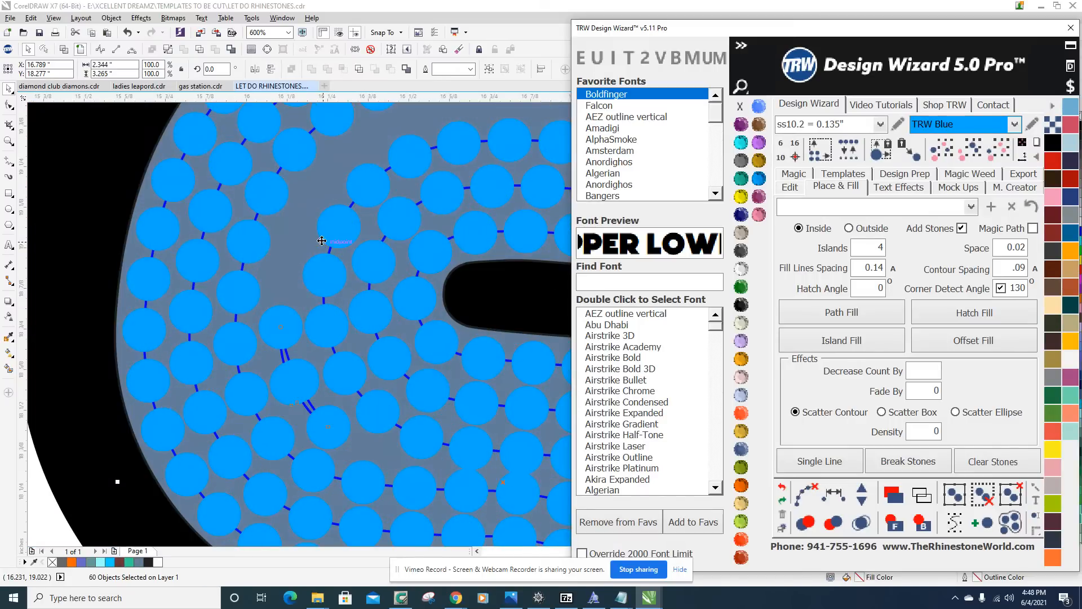
scroll(321, 240, down, 3)
click(808, 493)
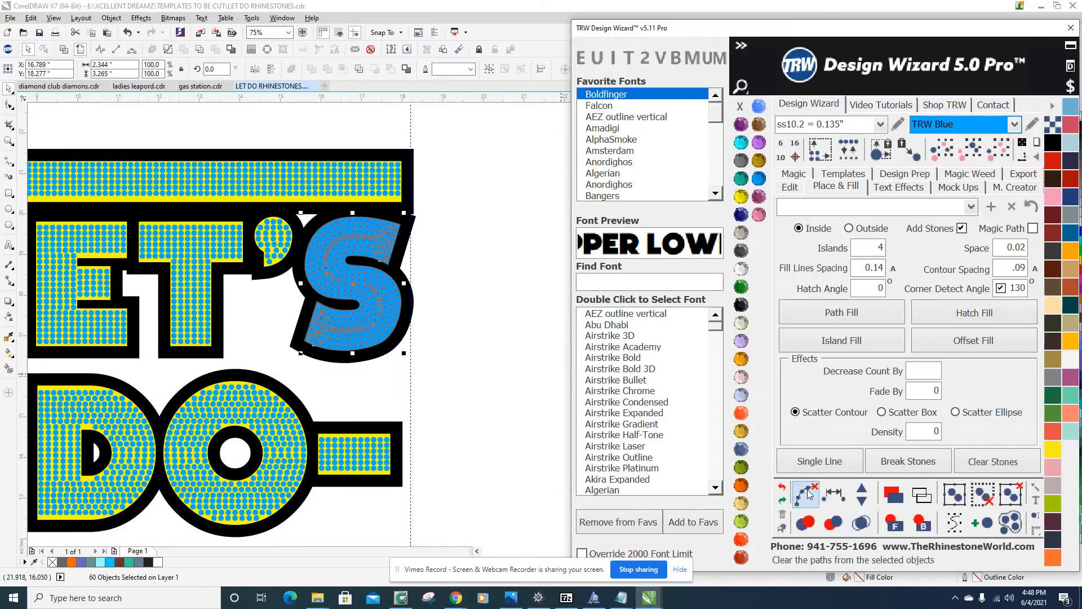
click(862, 521)
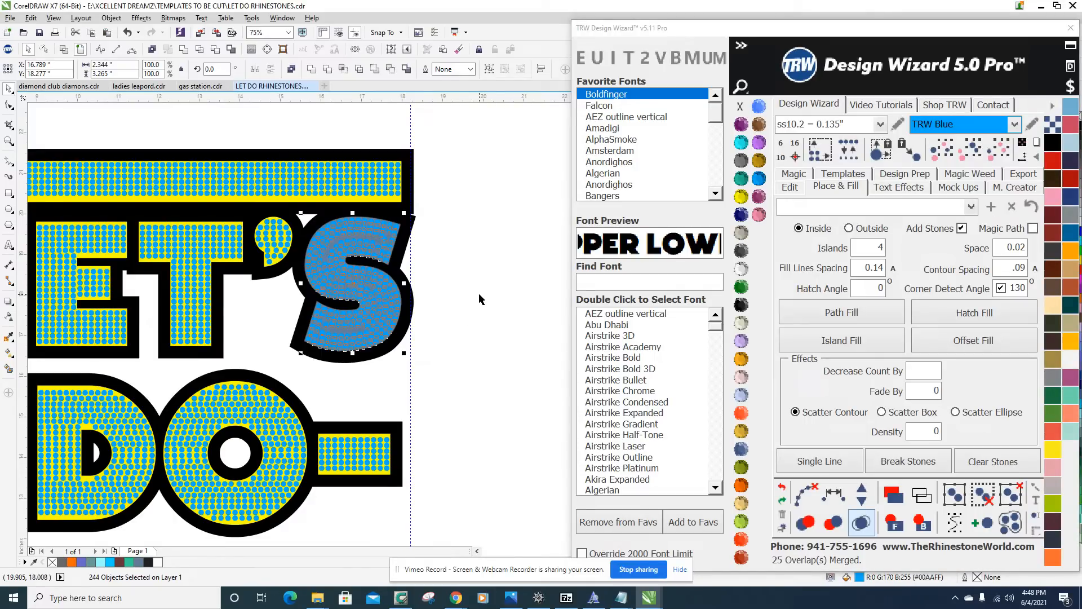
click(442, 305)
Examine the merged stones across the S for leftover overlaps and uneven gaps.
scroll(382, 246, up, 2)
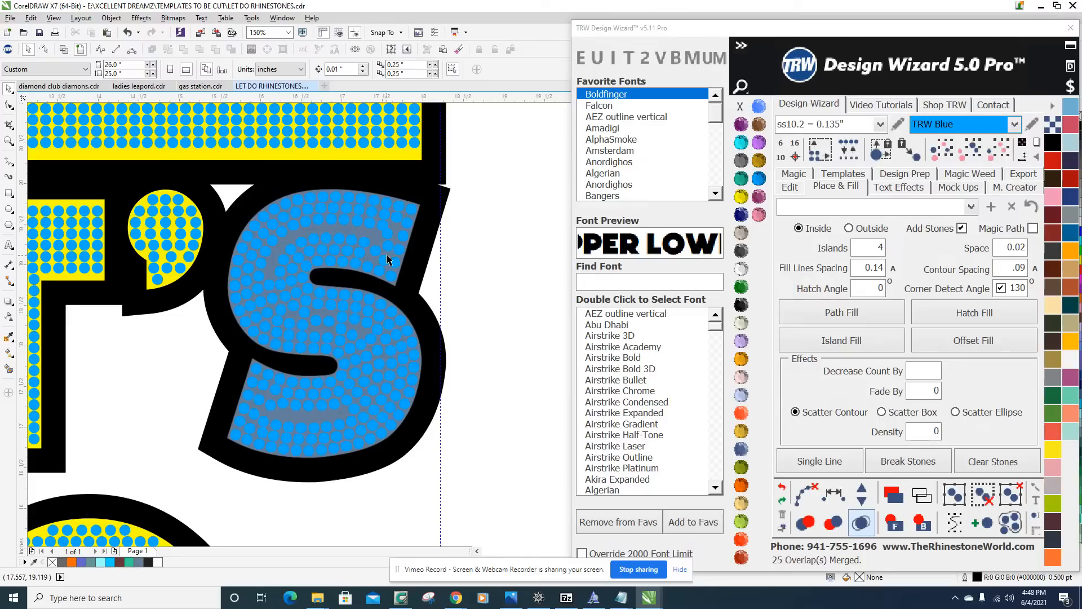
scroll(503, 423, down, 4)
scroll(394, 321, up, 1)
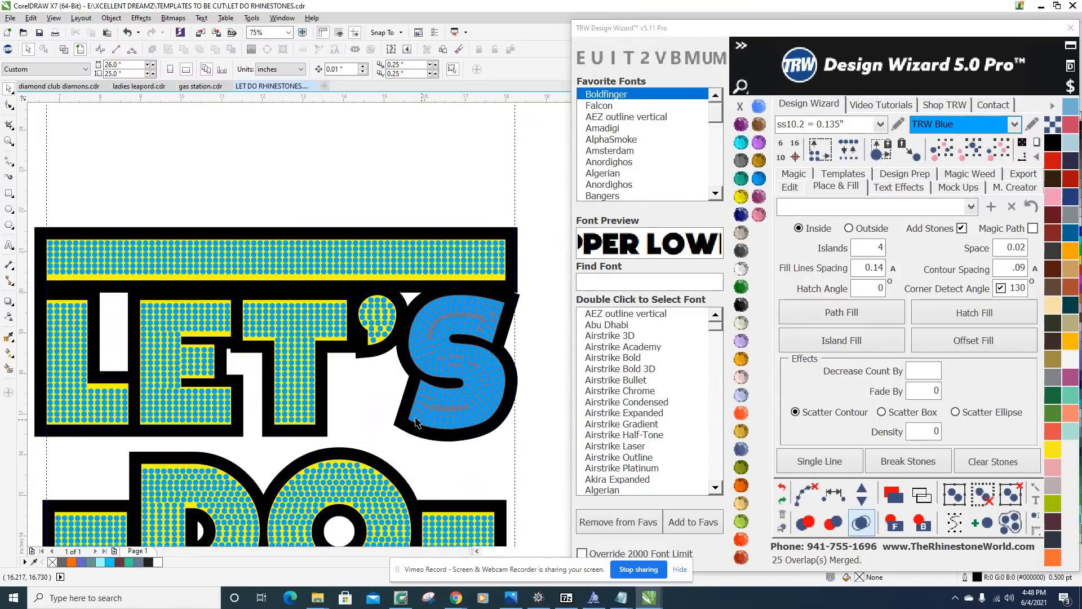
scroll(394, 322, down, 1)
scroll(386, 315, up, 1)
scroll(386, 315, up, 1)
scroll(384, 355, down, 2)
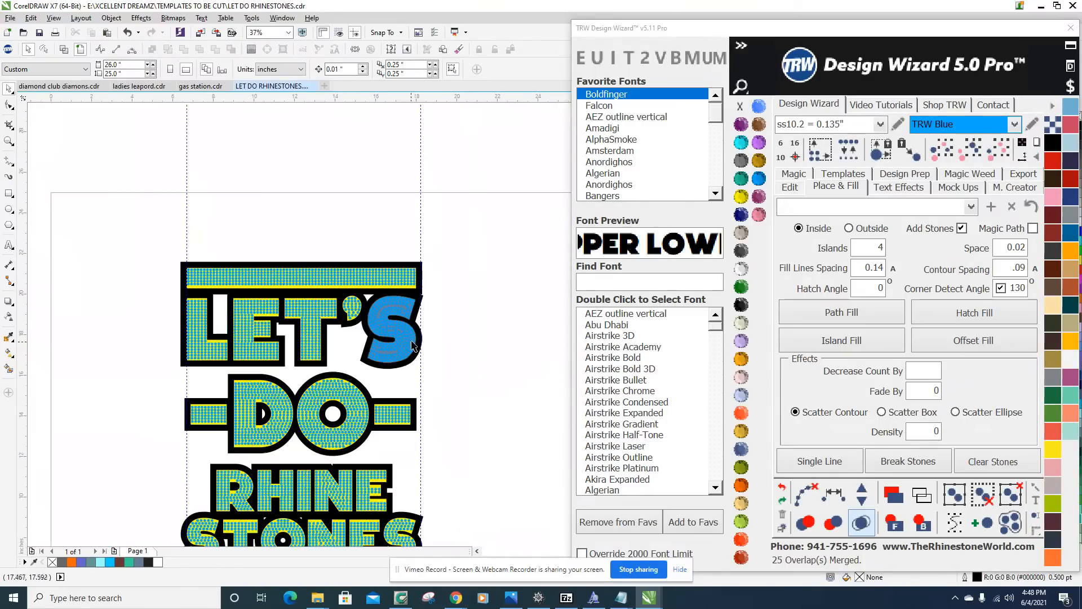
scroll(417, 254, up, 3)
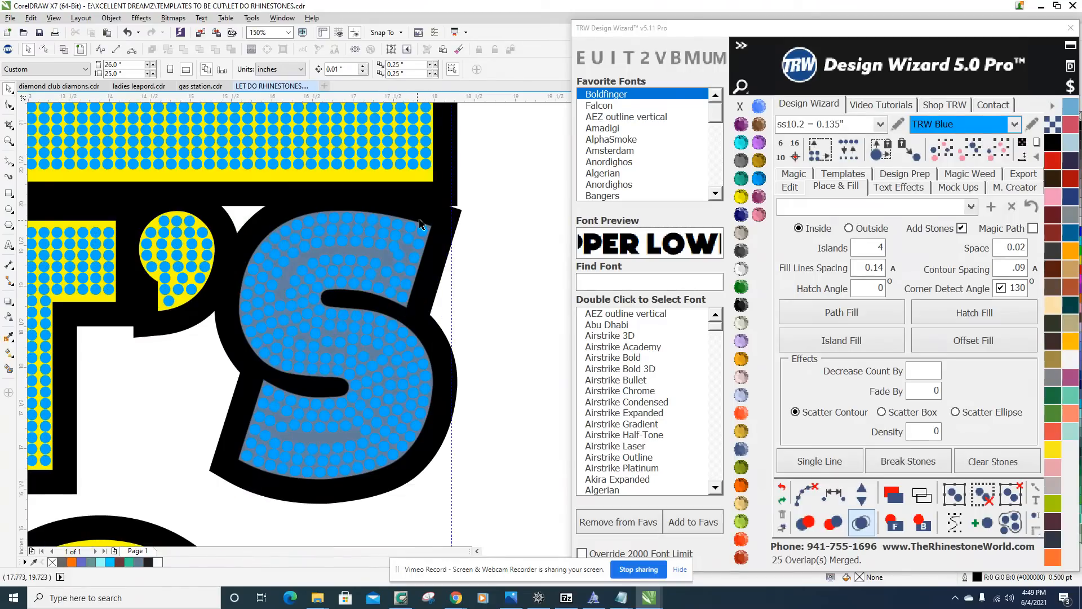
Move two stones near the upper tip of the S to separate the overlapping pair and even out the spacing.
scroll(415, 228, up, 1)
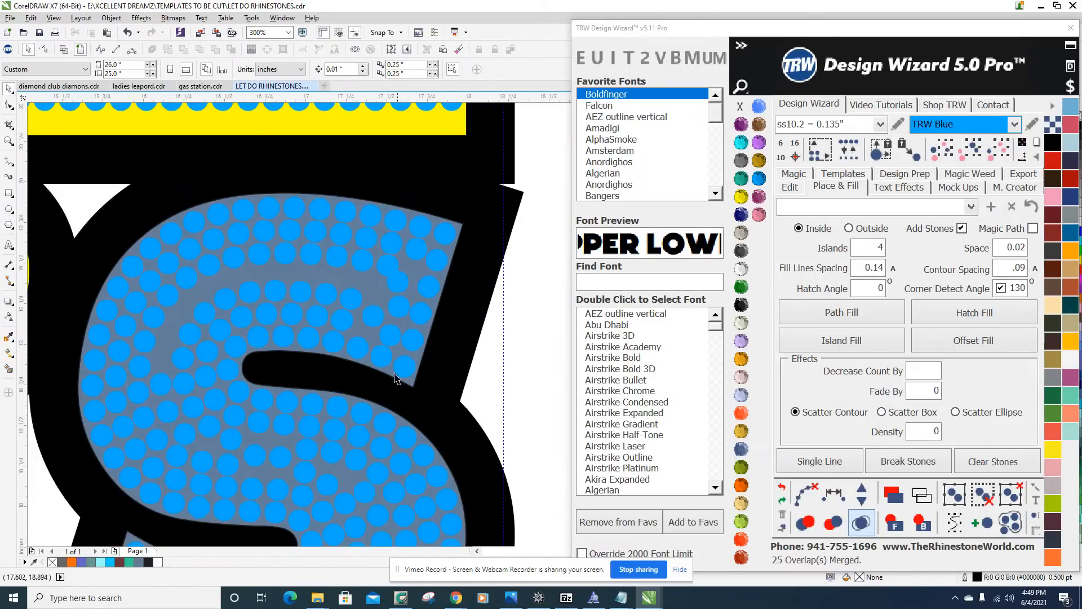
scroll(404, 308, up, 2)
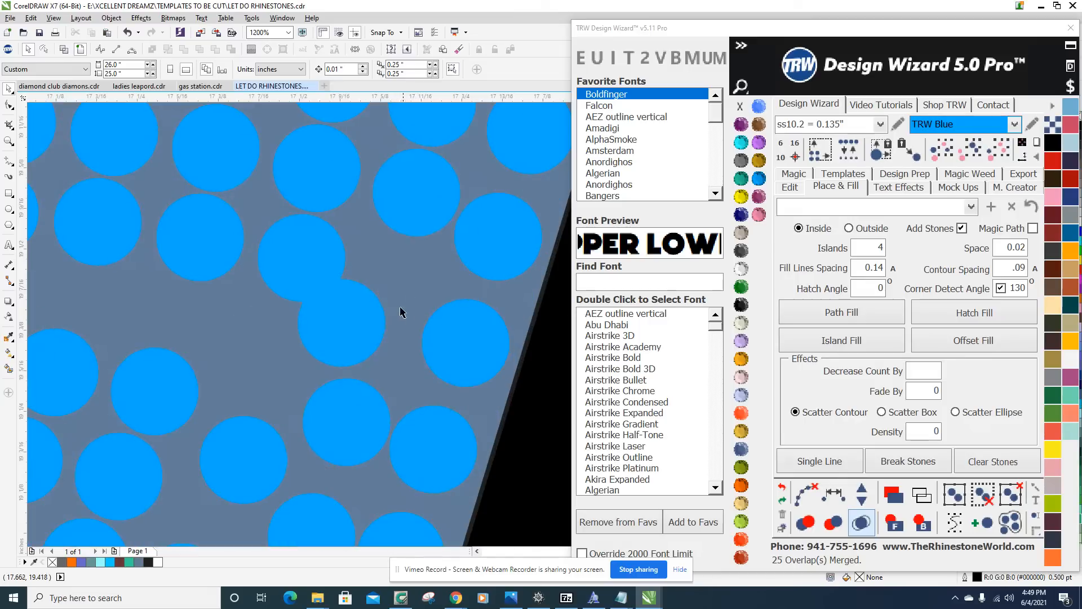
click(386, 314)
drag(393, 297, 393, 286)
scroll(394, 286, down, 2)
scroll(393, 317, down, 1)
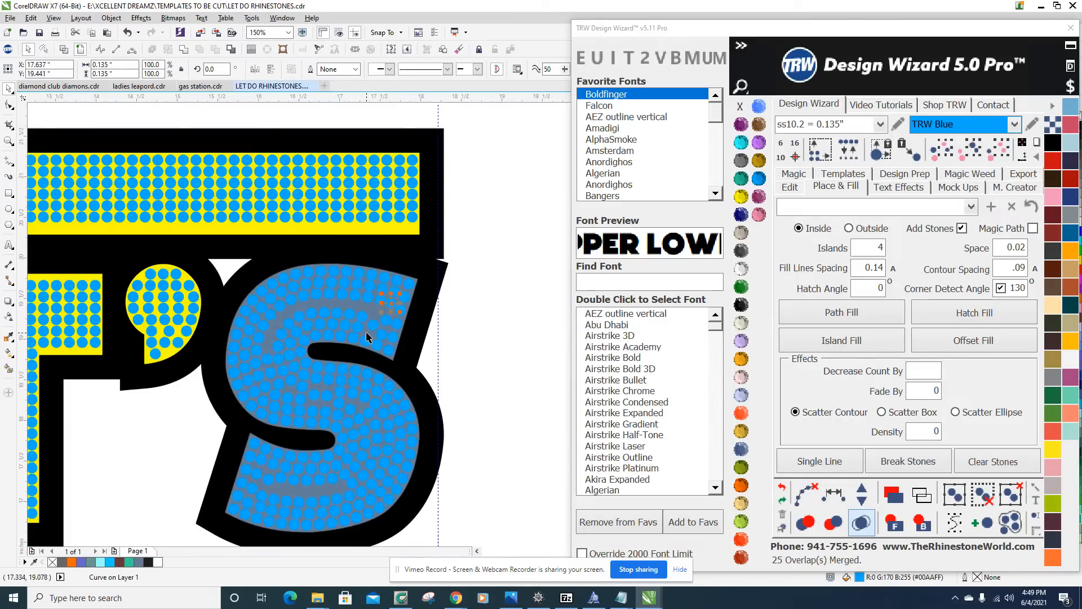
scroll(375, 332, up, 3)
drag(384, 313, 410, 230)
scroll(417, 271, down, 3)
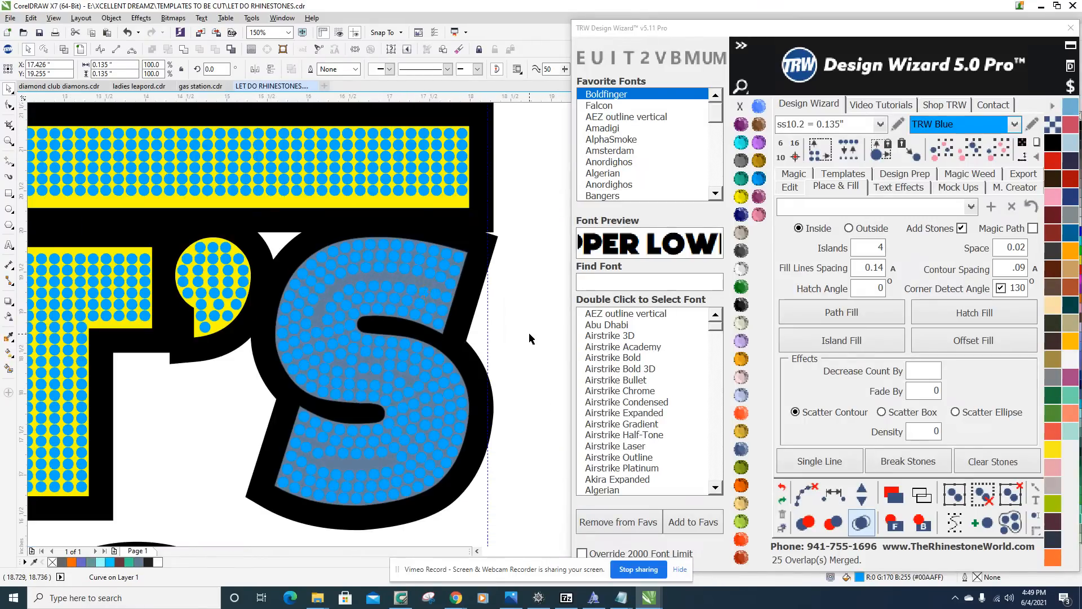
click(529, 333)
Examine the stone spacing through the middle and lower curve of the S.
scroll(431, 425, down, 1)
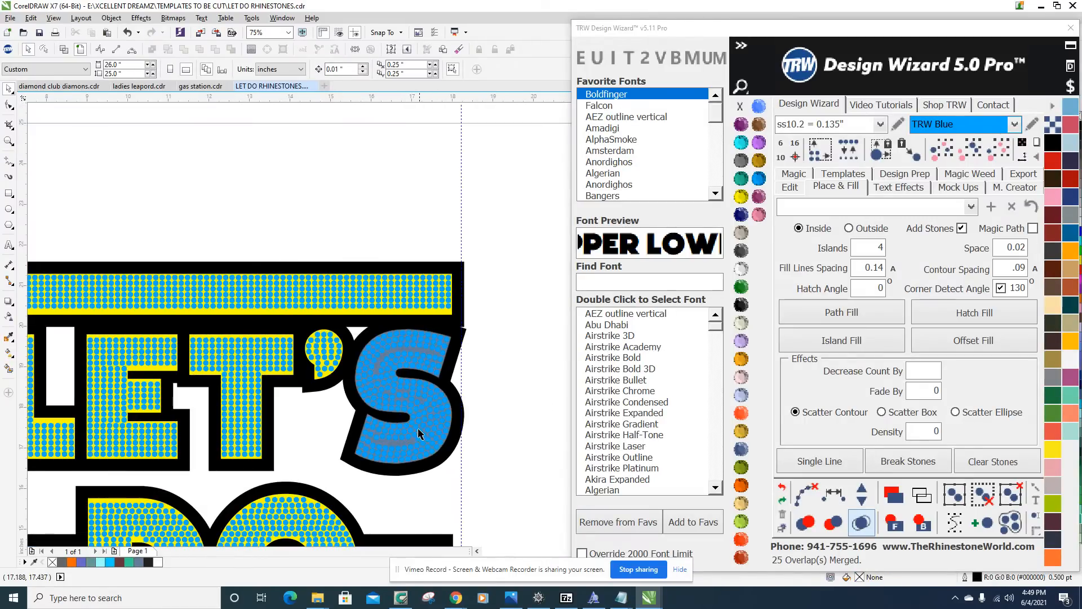
scroll(423, 431, up, 2)
scroll(355, 285, down, 1)
scroll(369, 280, up, 2)
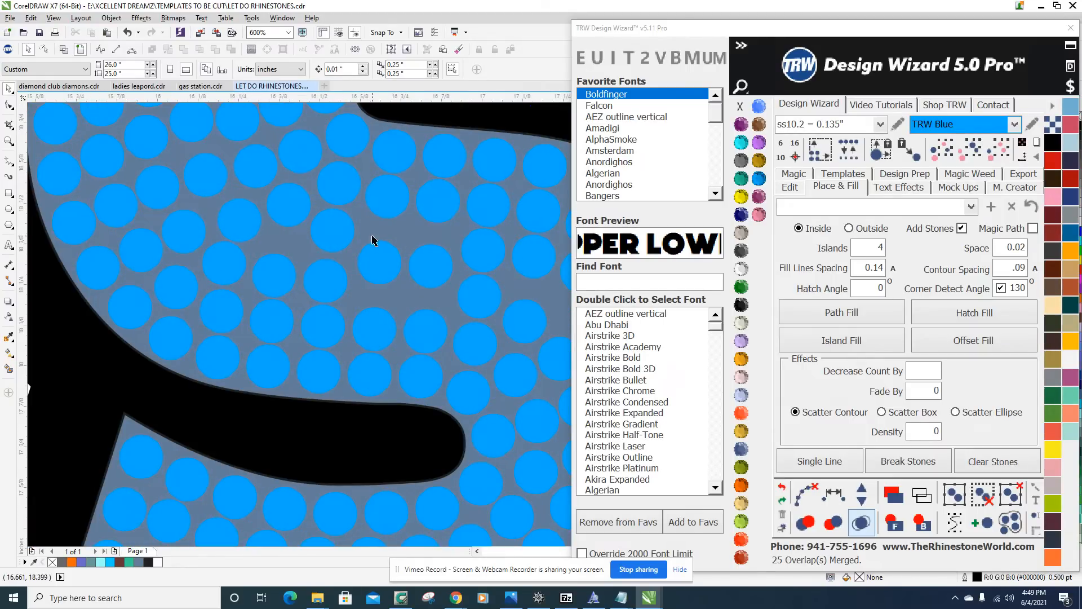
scroll(315, 282, down, 2)
scroll(349, 282, up, 1)
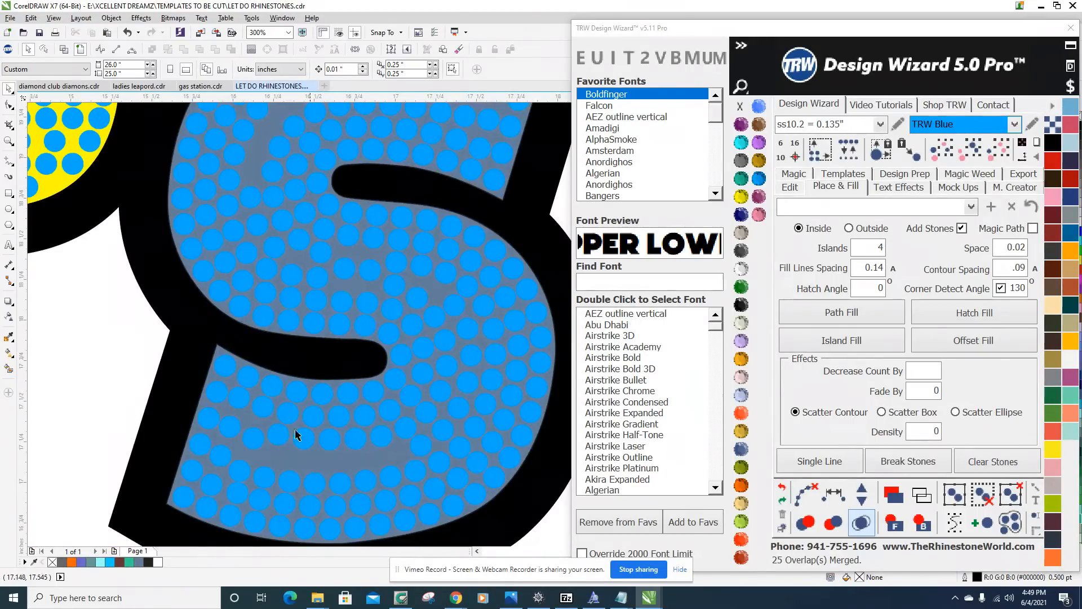
scroll(395, 315, down, 2)
scroll(417, 273, up, 2)
scroll(338, 305, down, 3)
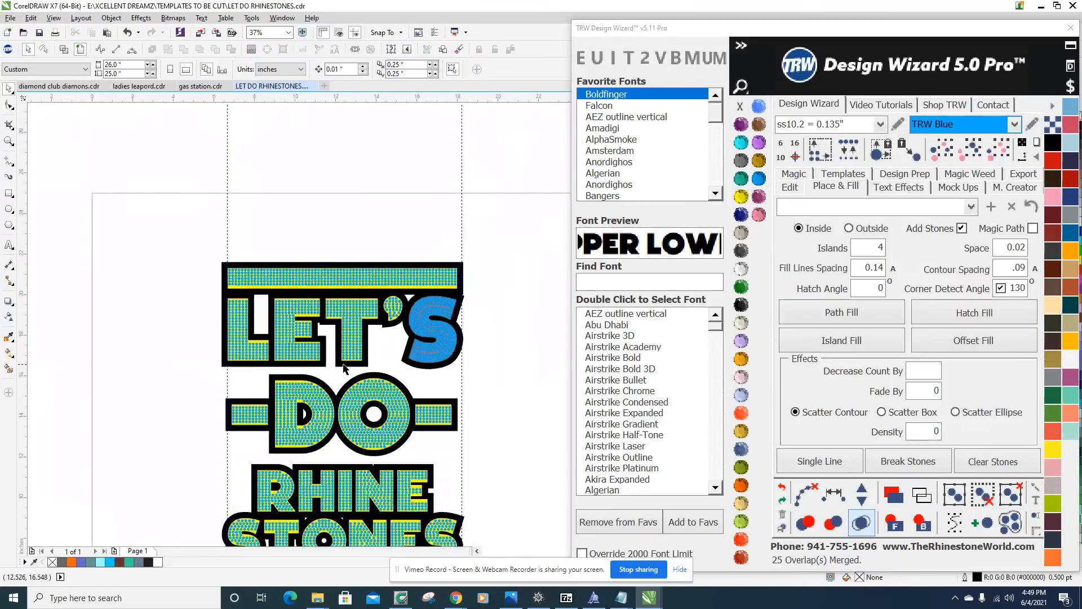
Review the stone fill across the DO, RHINE and STONES lines of the design.
scroll(373, 305, down, 1)
scroll(404, 351, up, 1)
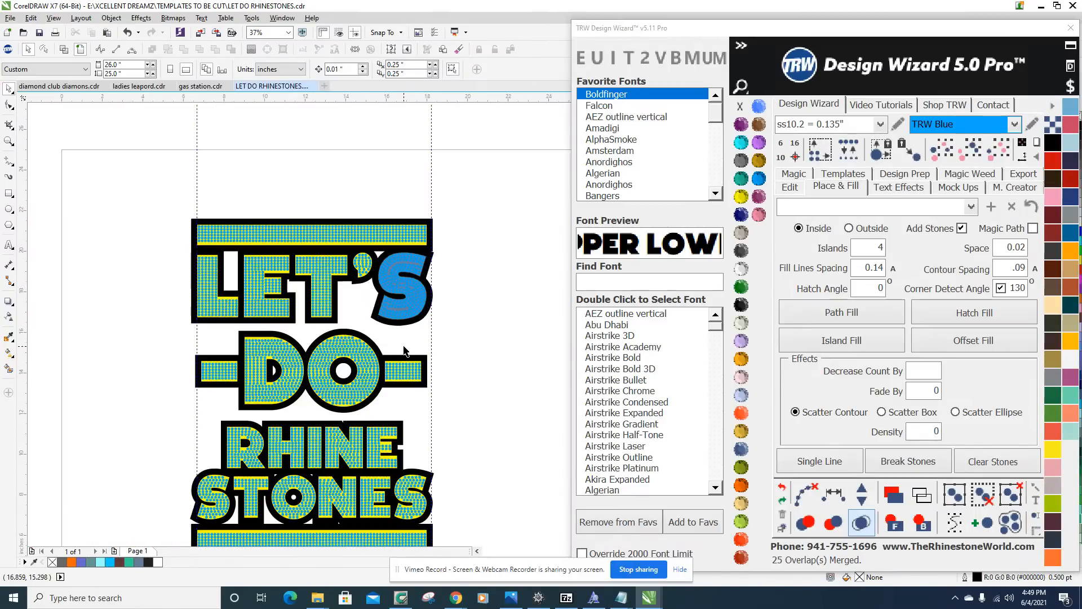
scroll(338, 451, up, 2)
scroll(338, 450, down, 2)
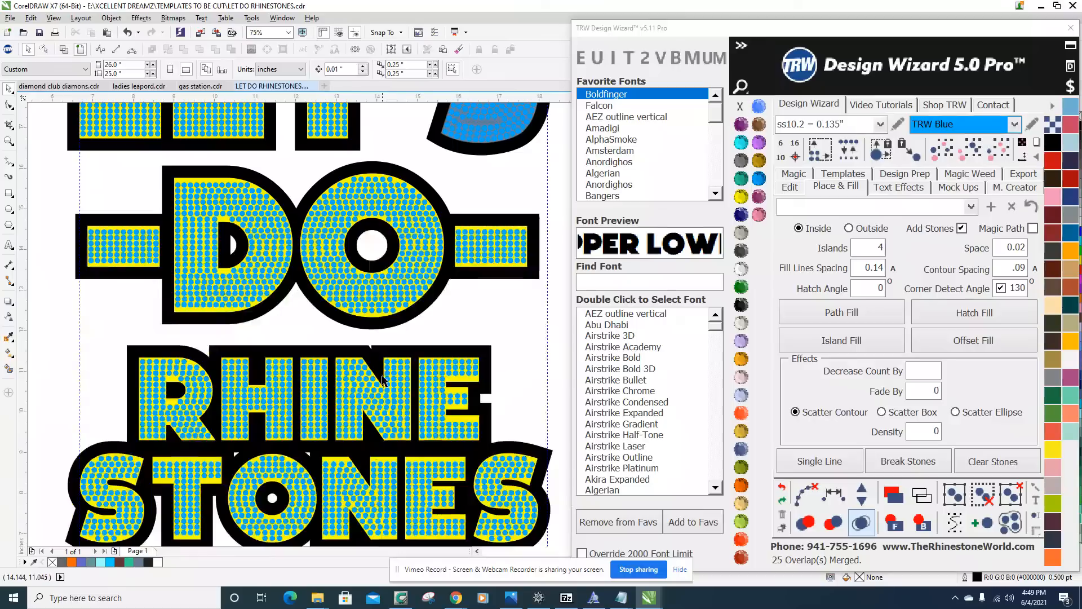
scroll(267, 390, down, 1)
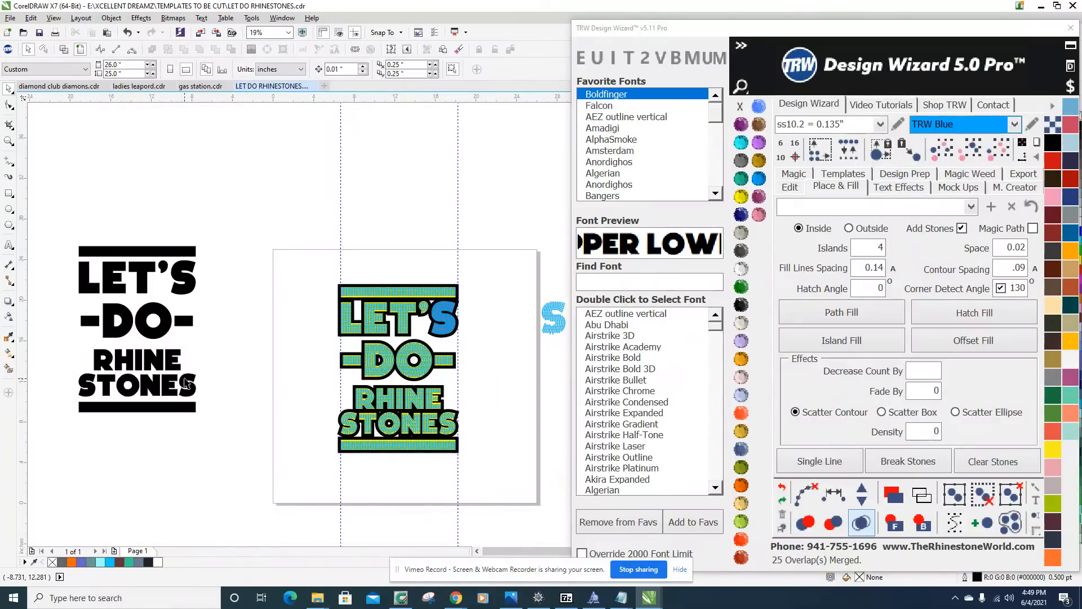
scroll(514, 388, up, 1)
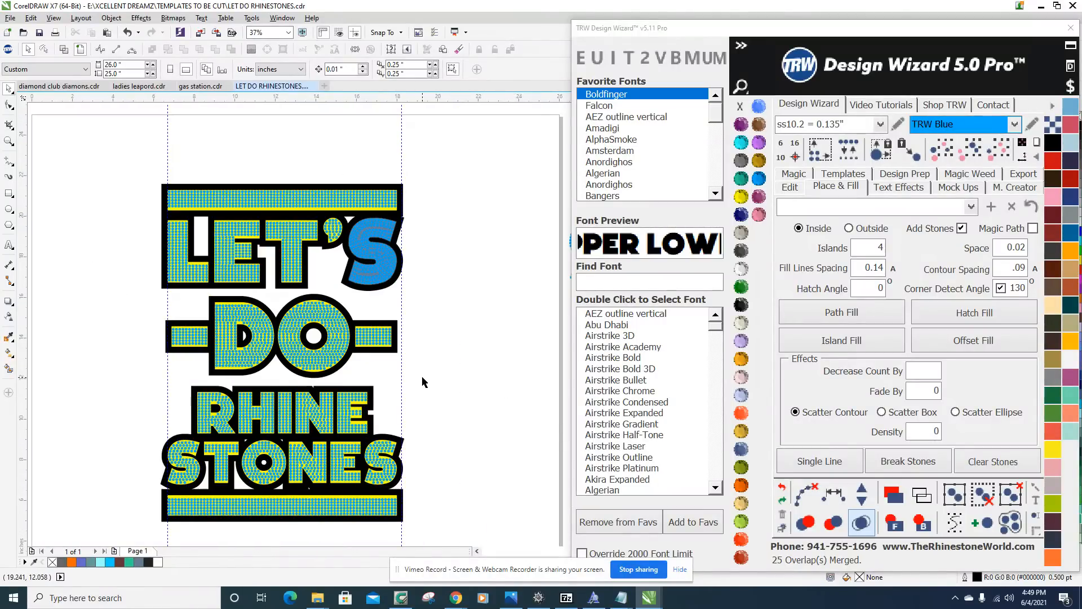
scroll(319, 402, down, 1)
scroll(319, 402, up, 4)
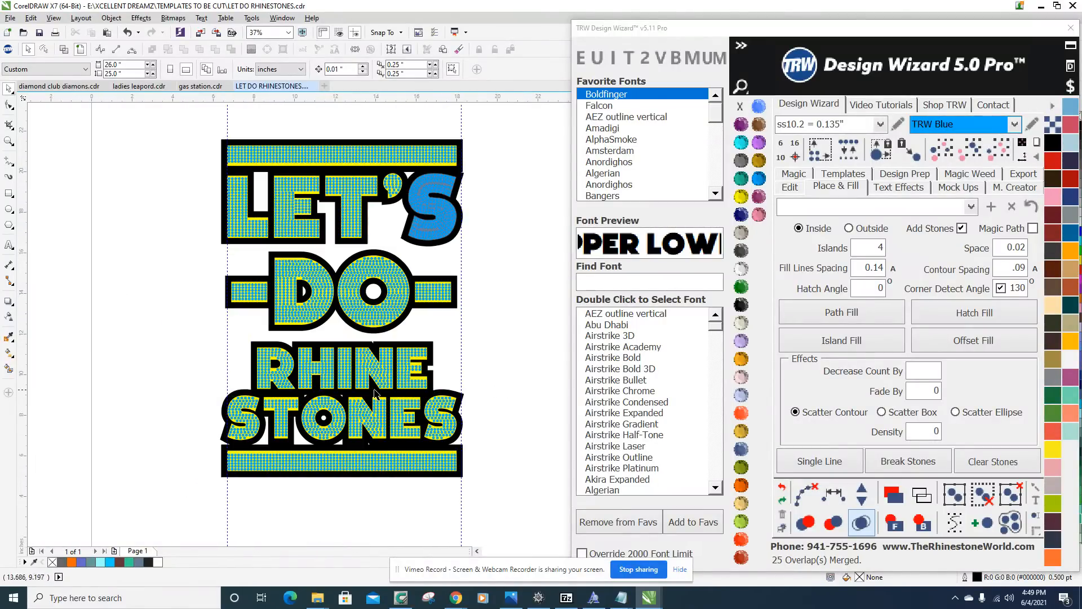
Move the six stones in the middle arm of RHINE's E up to the arm's upper edge.
scroll(449, 345, down, 3)
scroll(451, 332, up, 3)
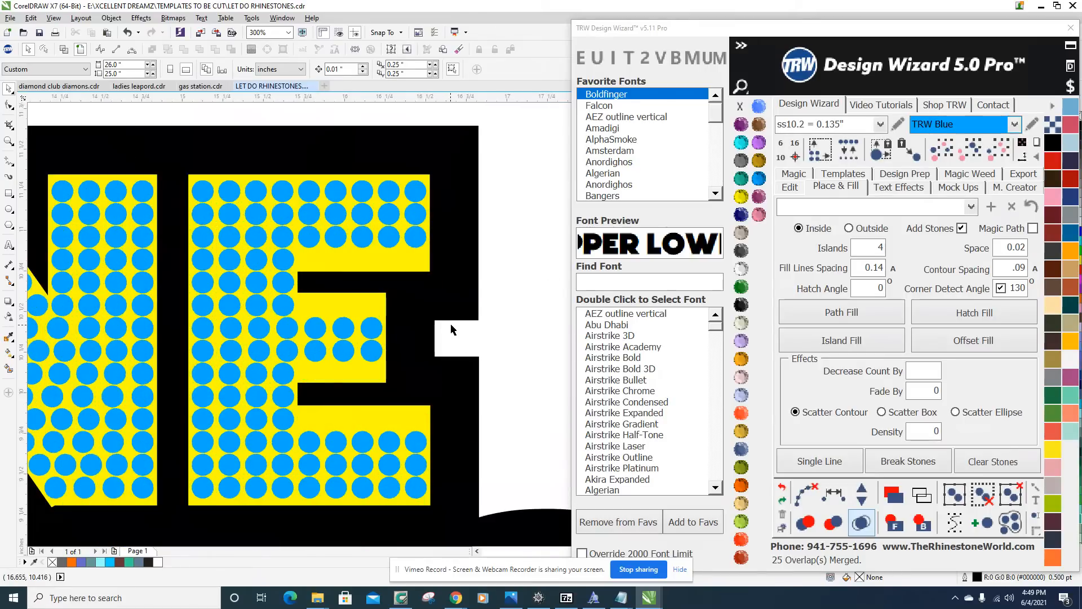
drag(536, 387, 293, 282)
scroll(327, 296, up, 1)
drag(361, 374, 357, 331)
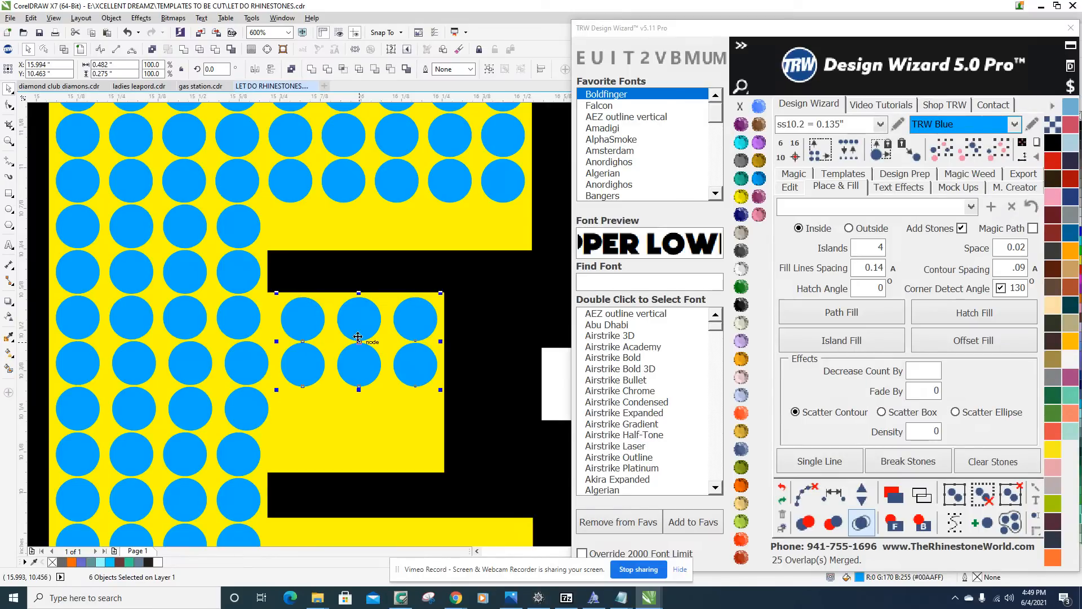
scroll(344, 317, up, 1)
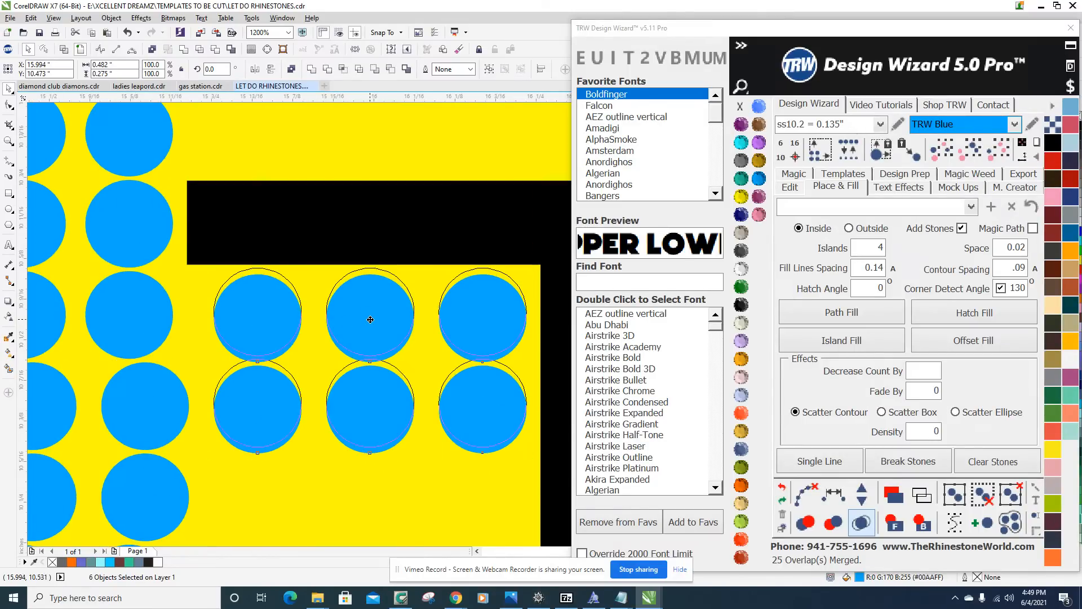
scroll(370, 322, up, 2)
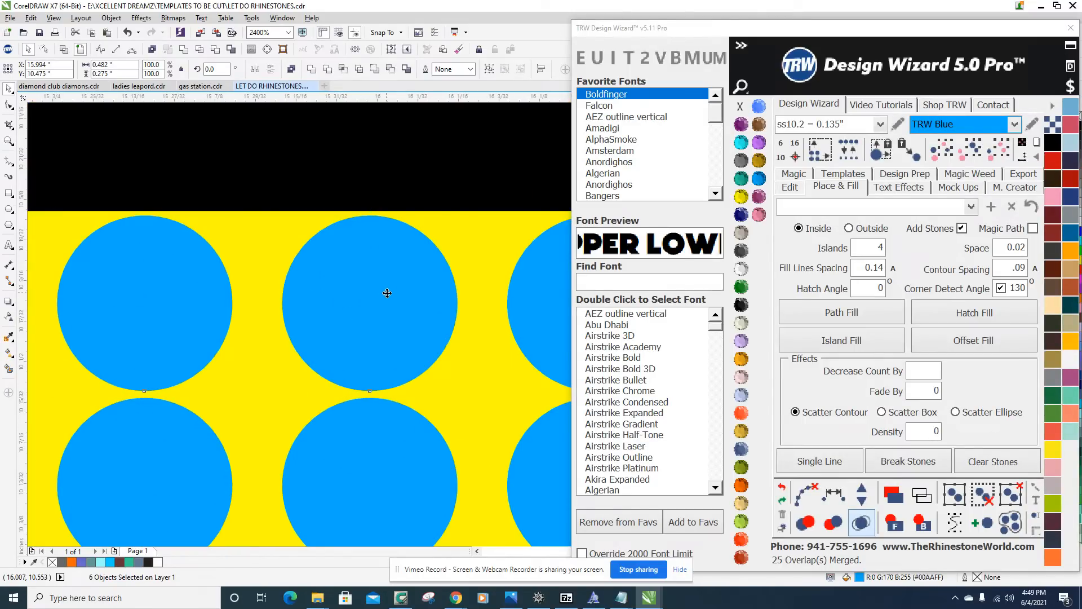
scroll(388, 288, down, 2)
Duplicate the six stones directly below in the E's middle arm and delete the three that overrun its lower edge.
drag(398, 282, 404, 374)
click(447, 423)
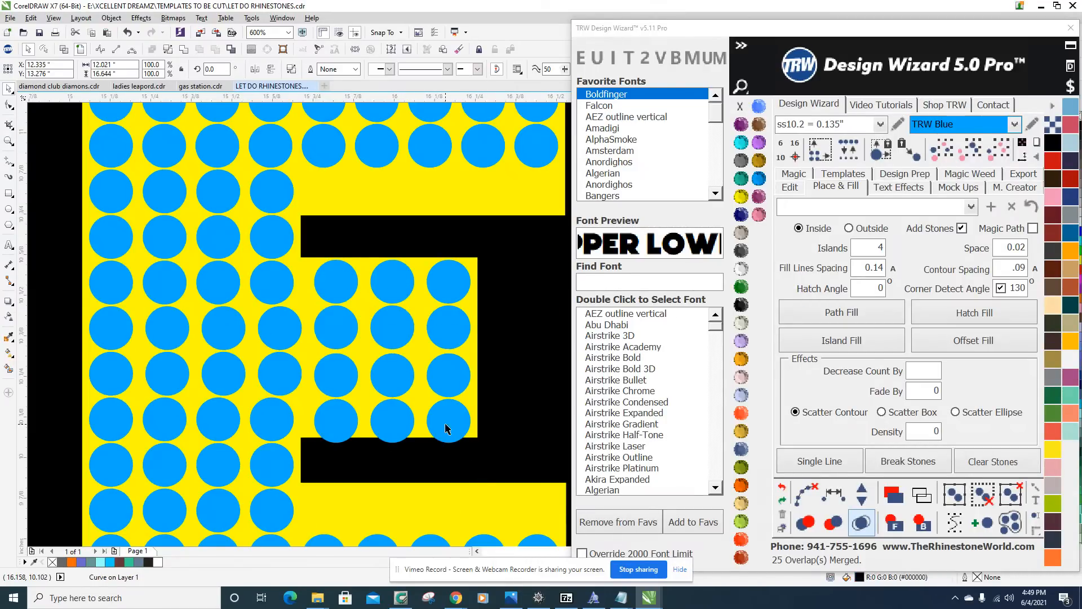
key(Delete)
click(389, 423)
key(Delete)
click(332, 431)
key(Delete)
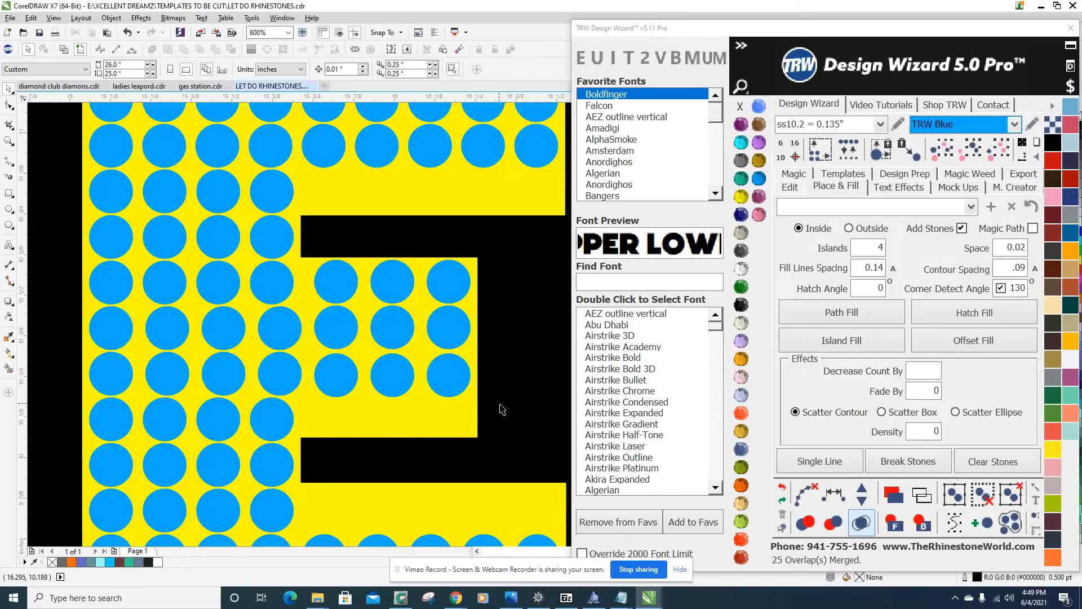
Move the nine stones in the E's middle arm down to centre them vertically within the arm.
scroll(387, 423, down, 2)
drag(497, 421, 248, 313)
scroll(275, 372, up, 2)
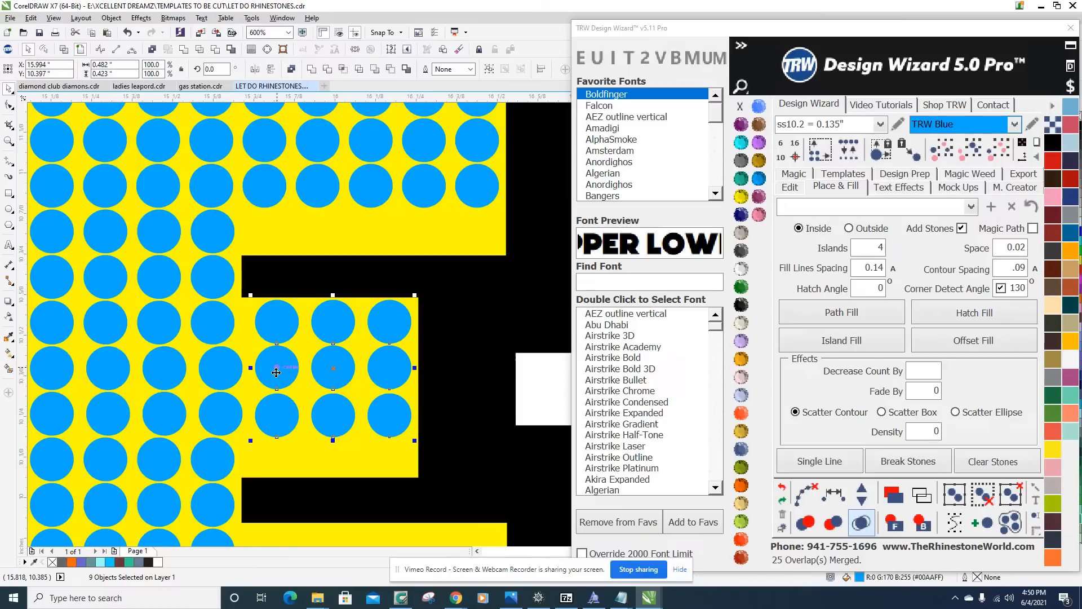
drag(276, 372, 279, 389)
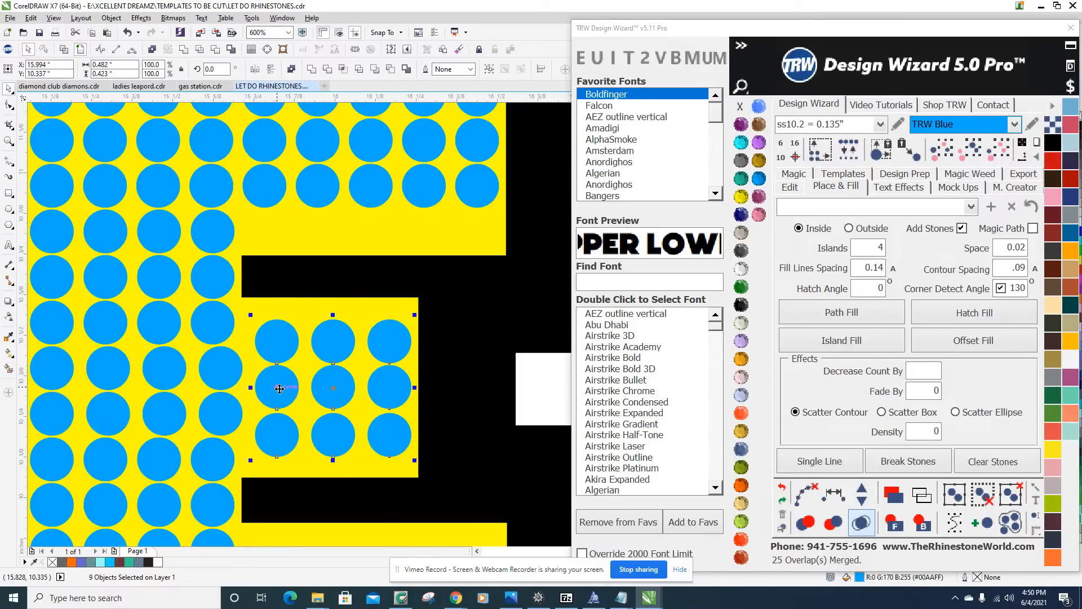
scroll(346, 369, down, 2)
scroll(448, 360, down, 1)
click(487, 360)
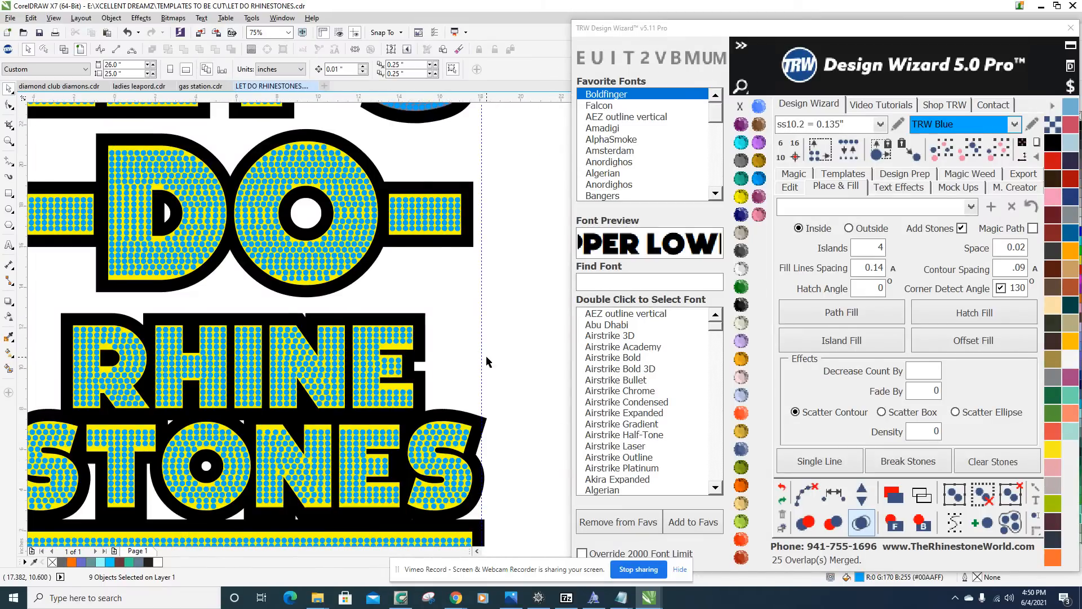
Delete the grey filled S shape behind the stones of LET'S.
scroll(487, 360, down, 2)
scroll(500, 283, up, 3)
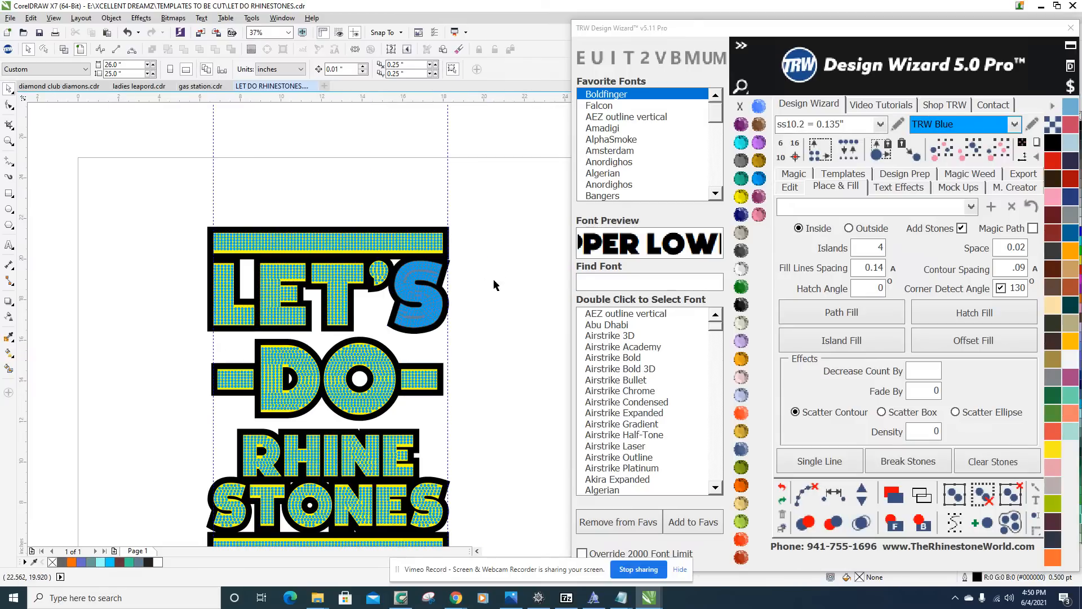
scroll(483, 272, down, 1)
scroll(323, 233, up, 4)
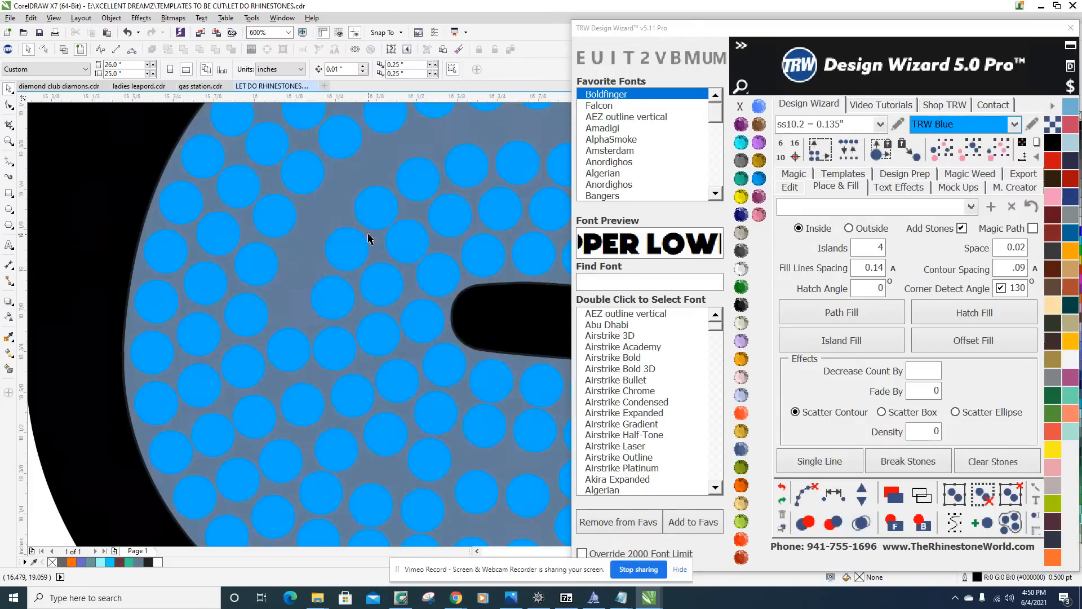
click(293, 240)
scroll(293, 239, down, 3)
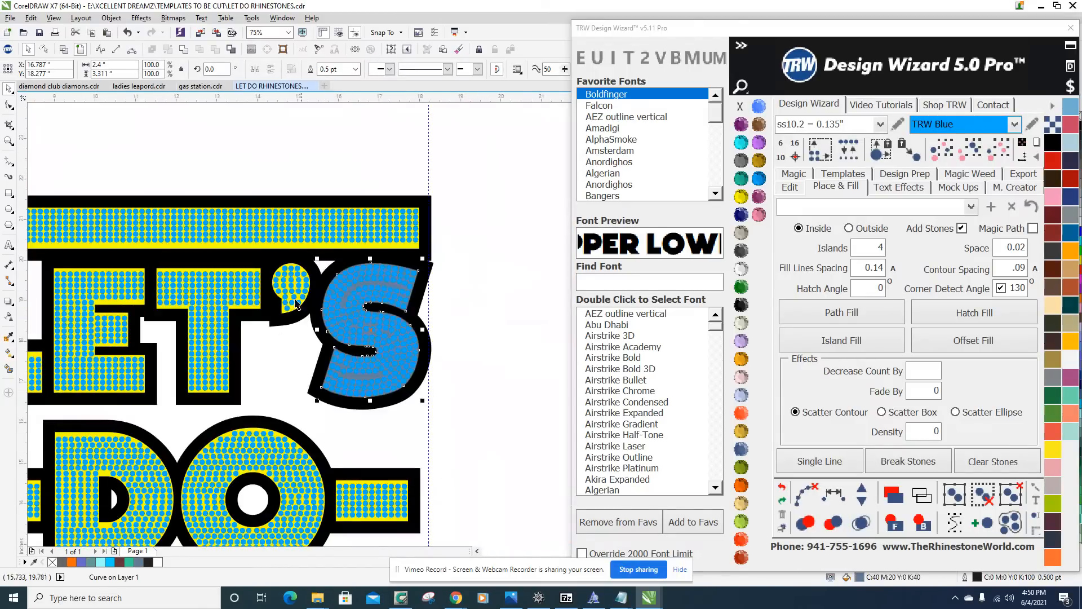
scroll(319, 333, down, 1)
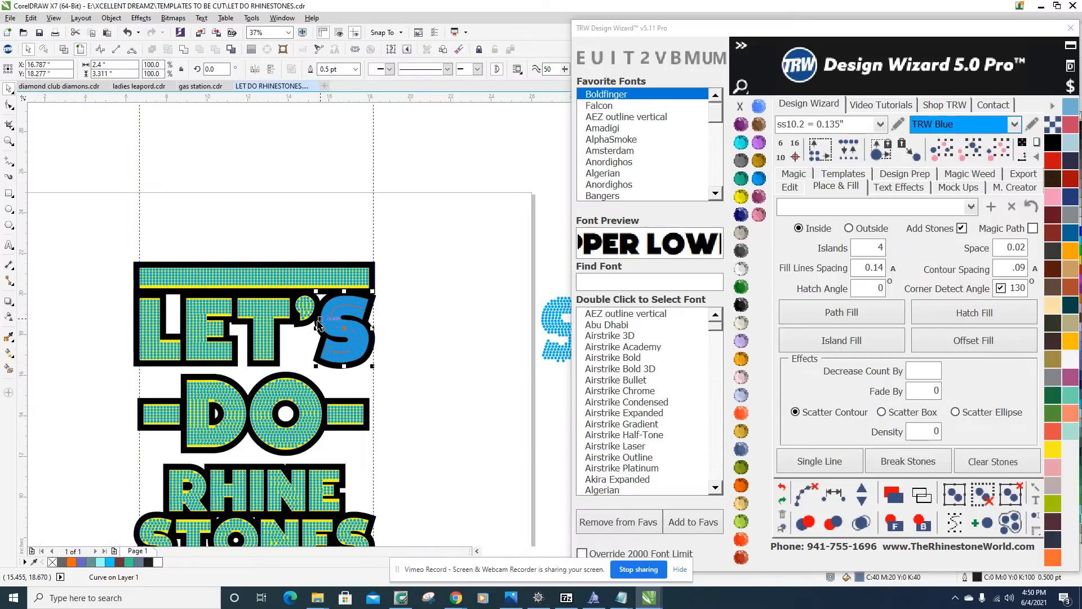
key(Escape)
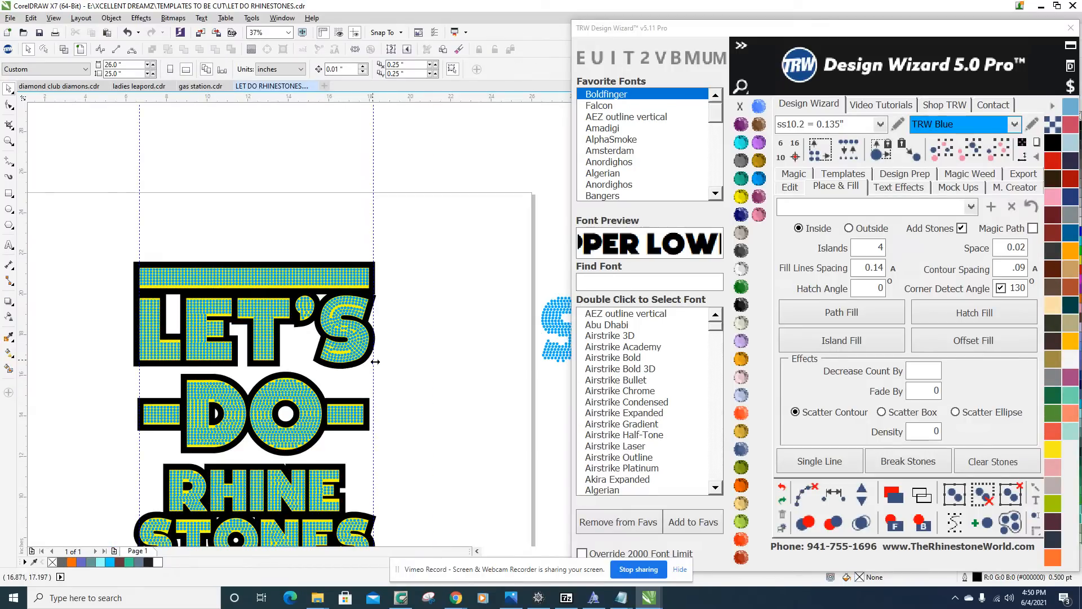
scroll(361, 357, up, 4)
scroll(314, 321, down, 3)
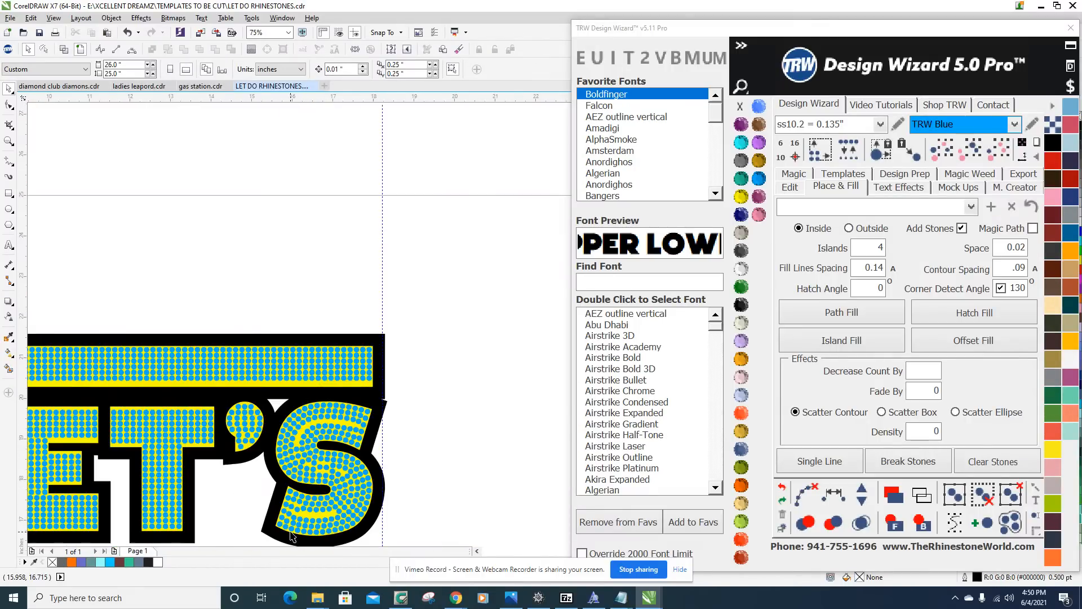
Evenly respace the second column of six stones from the lower left end of the S in LET'S and clear its path.
scroll(291, 394, up, 4)
scroll(309, 345, down, 2)
scroll(316, 299, up, 4)
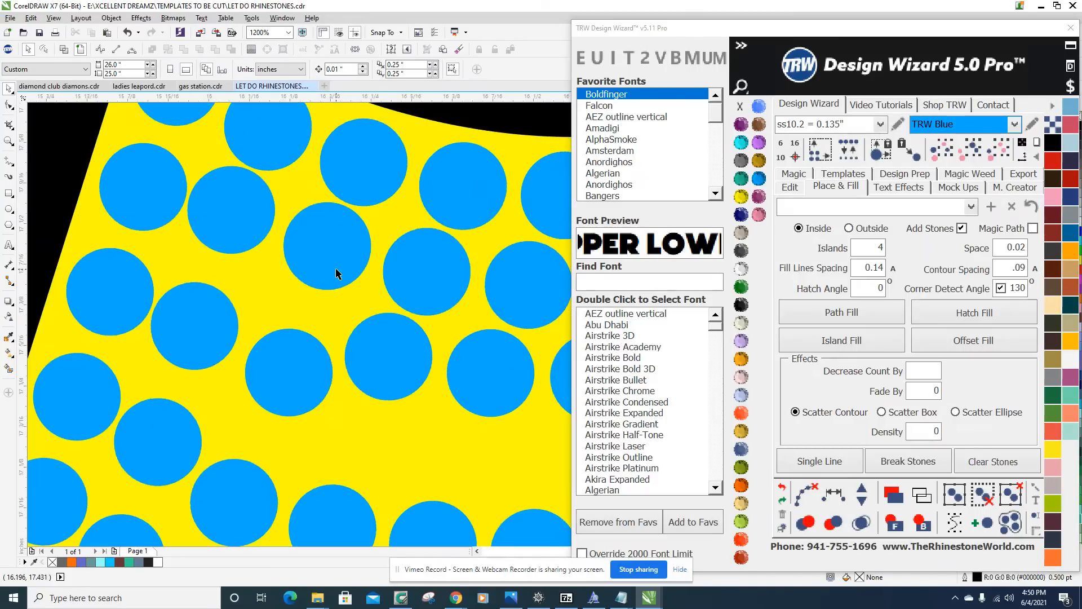
scroll(336, 274, down, 1)
click(211, 459)
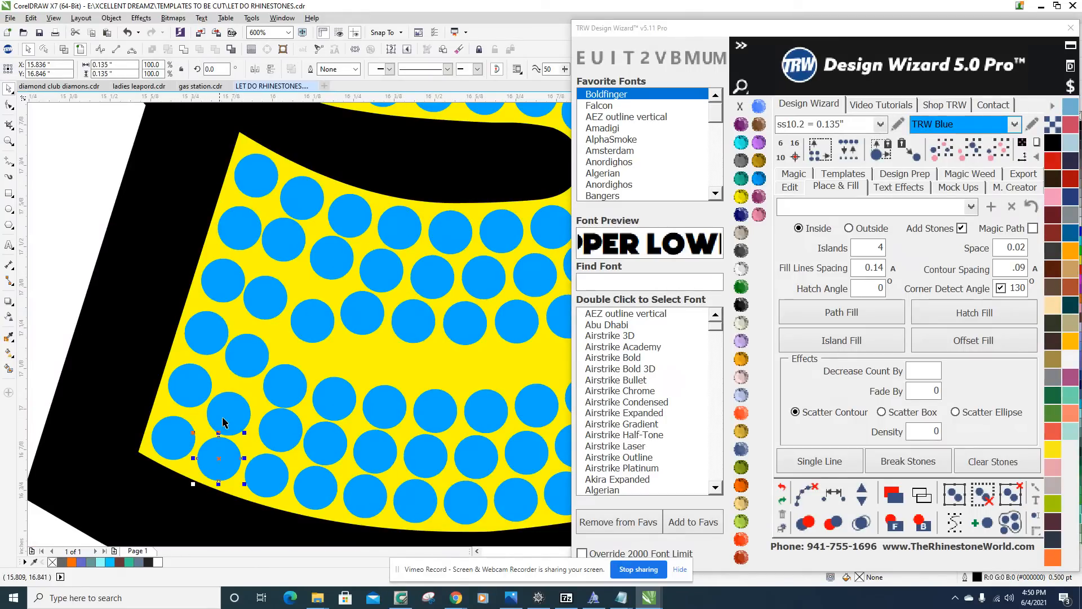
shift+click(228, 416)
shift+click(246, 364)
shift+click(303, 198)
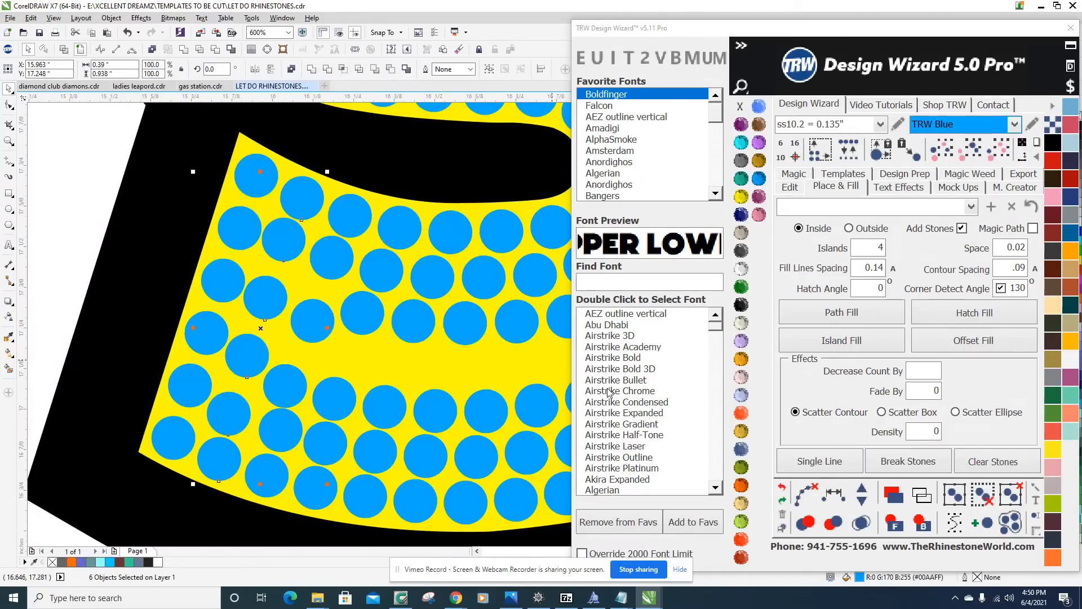
click(834, 494)
click(812, 496)
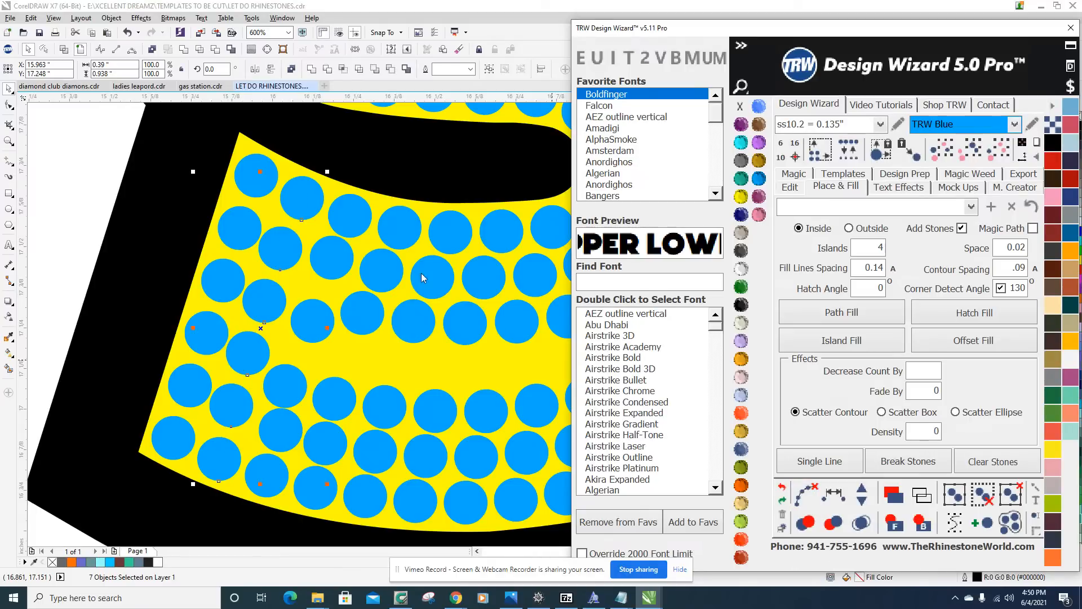
Evenly respace the third column of six stones in the S's lower arm and clear its path.
click(355, 217)
shift+click(313, 330)
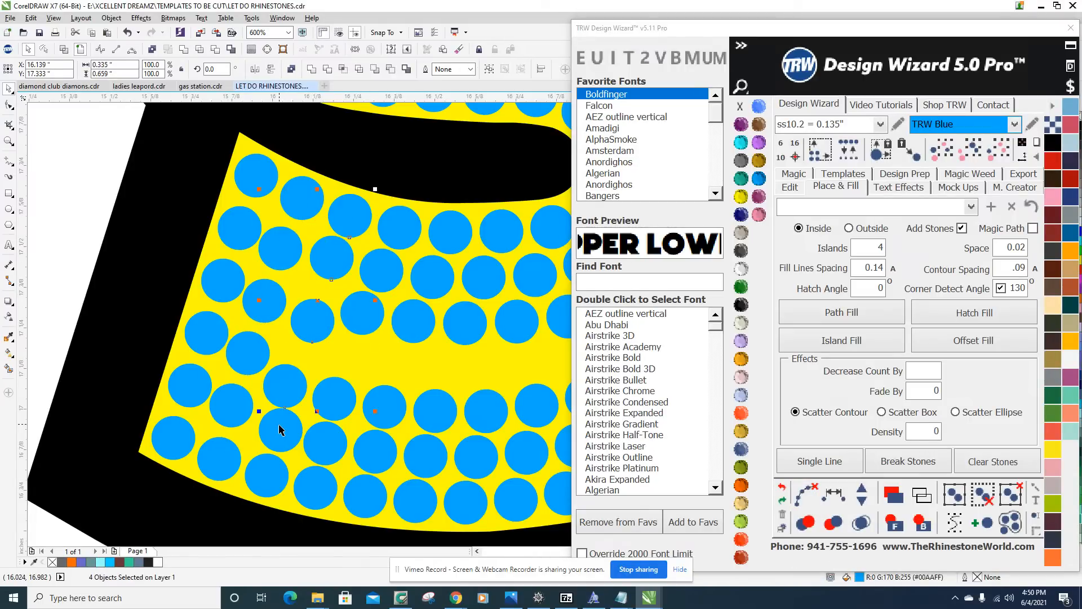
click(834, 494)
click(807, 495)
Evenly respace the fourth column of six stones in the S's lower arm and clear its path.
click(407, 232)
shift+click(385, 269)
shift+click(317, 488)
click(834, 495)
click(805, 492)
Evenly respace the fifth column of six stones in the S's lower arm and clear its path.
click(454, 220)
shift+click(435, 274)
shift+click(415, 322)
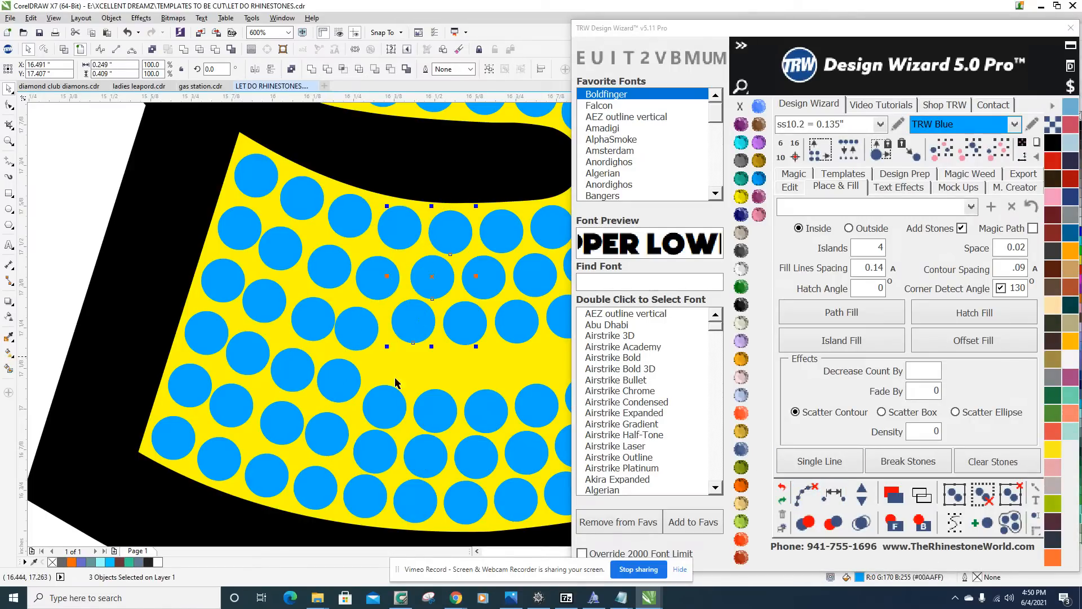
click(806, 494)
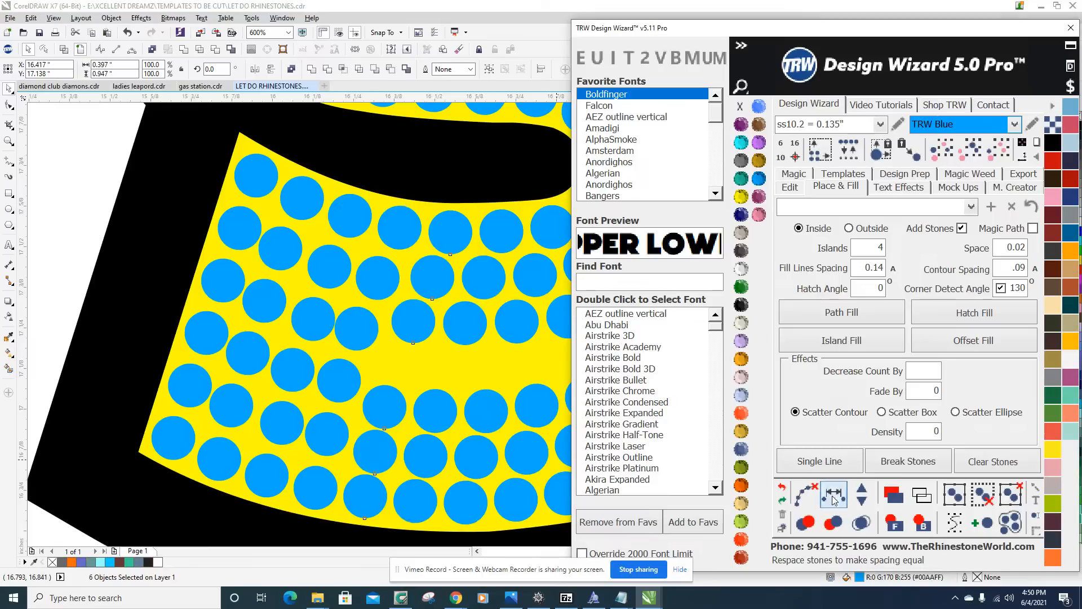
Evenly respace the sixth column of six stones in the S's lower arm, clear its path and deselect the stones.
click(505, 233)
shift+click(483, 279)
shift+click(468, 326)
shift+click(440, 417)
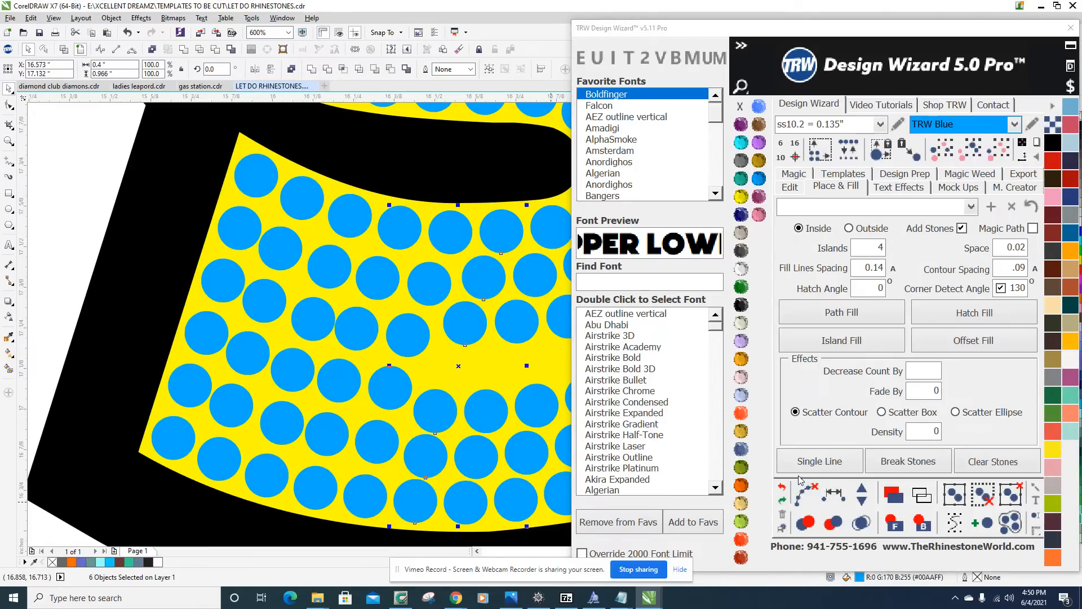
click(806, 493)
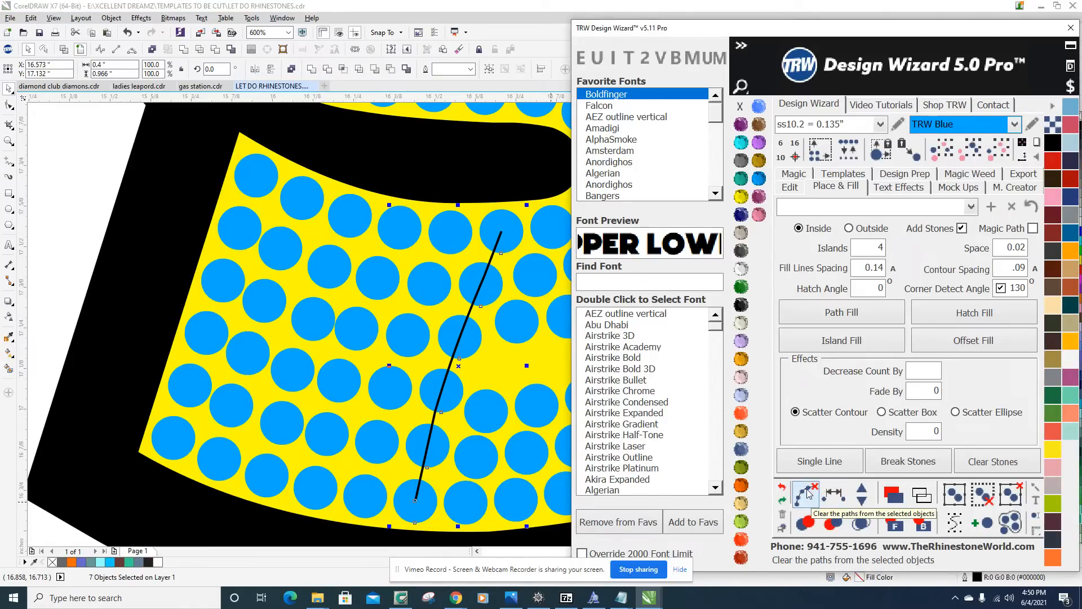
click(811, 492)
click(442, 169)
Evenly respace the seventh column of six stones, below the tip of the S's inner black curve, and clear its path.
scroll(367, 203, down, 2)
scroll(368, 206, up, 2)
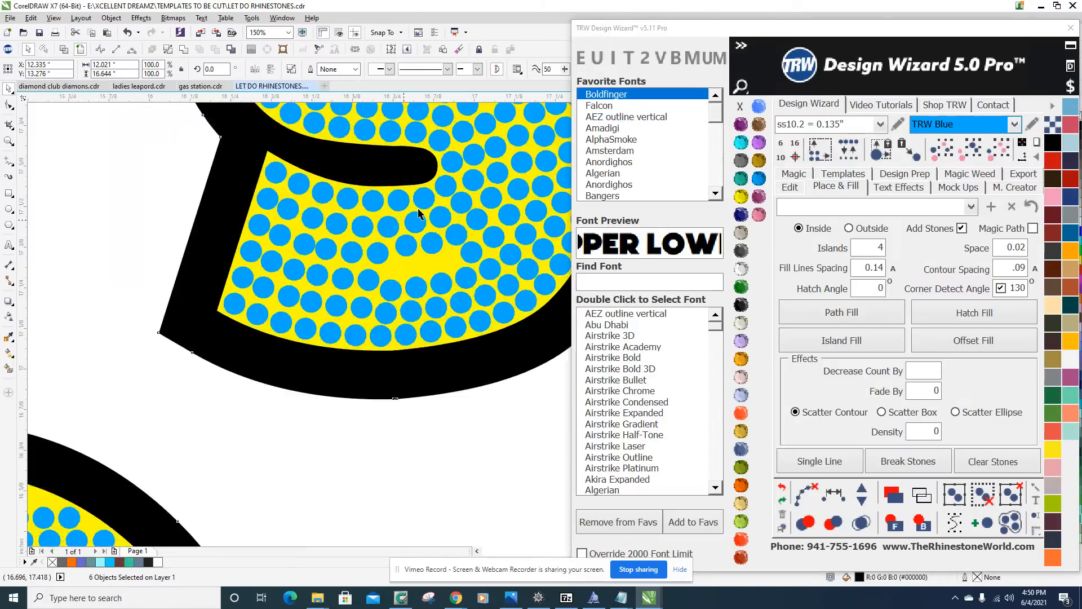
click(426, 183)
shift+click(412, 234)
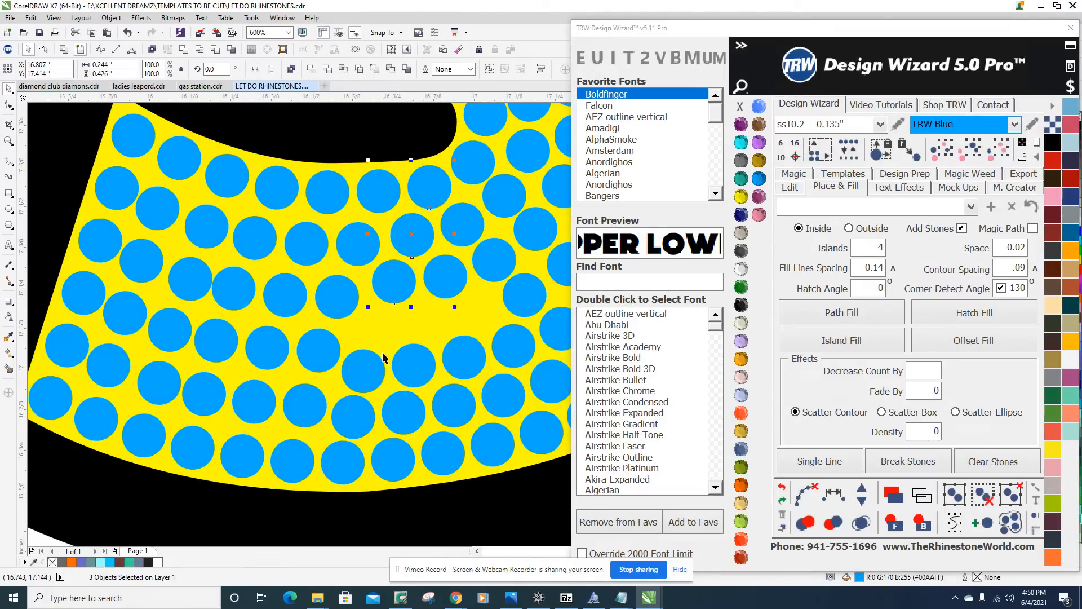
shift+click(352, 420)
click(833, 494)
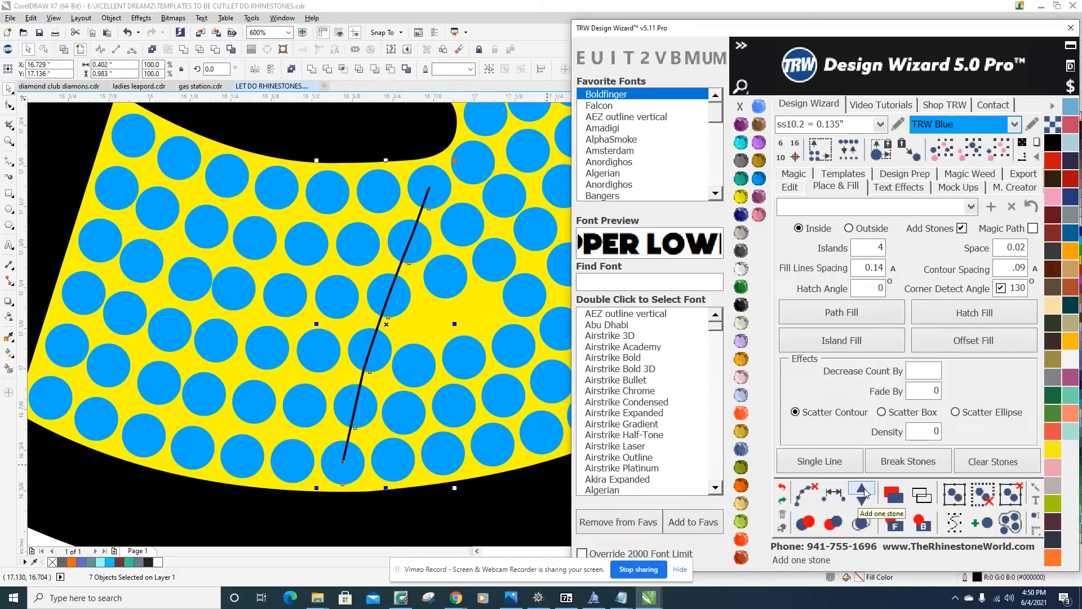
click(806, 495)
Evenly respace the five stones of the eighth column in the S's lower arm, keeping five stones, and clear the path.
click(464, 230)
shift+click(443, 290)
shift+click(406, 372)
shift+click(398, 427)
shift+click(386, 469)
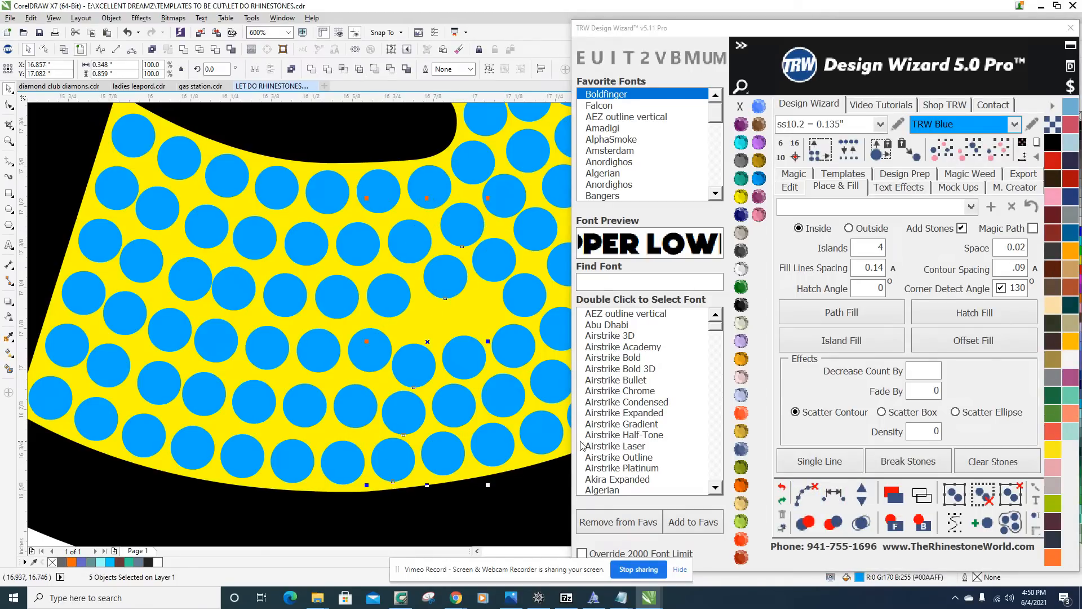
click(835, 494)
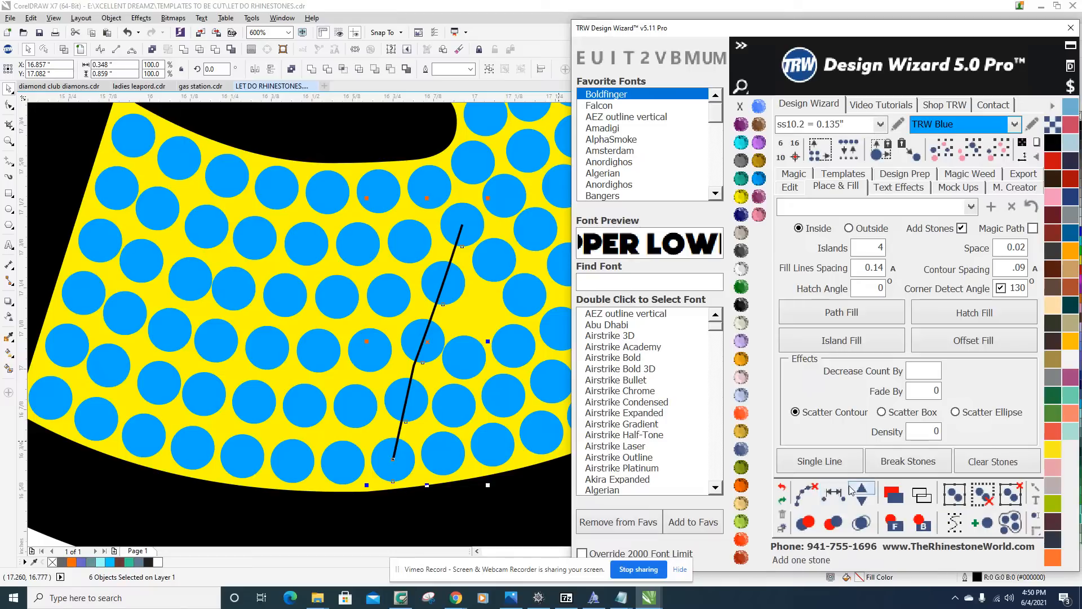
click(868, 492)
click(859, 494)
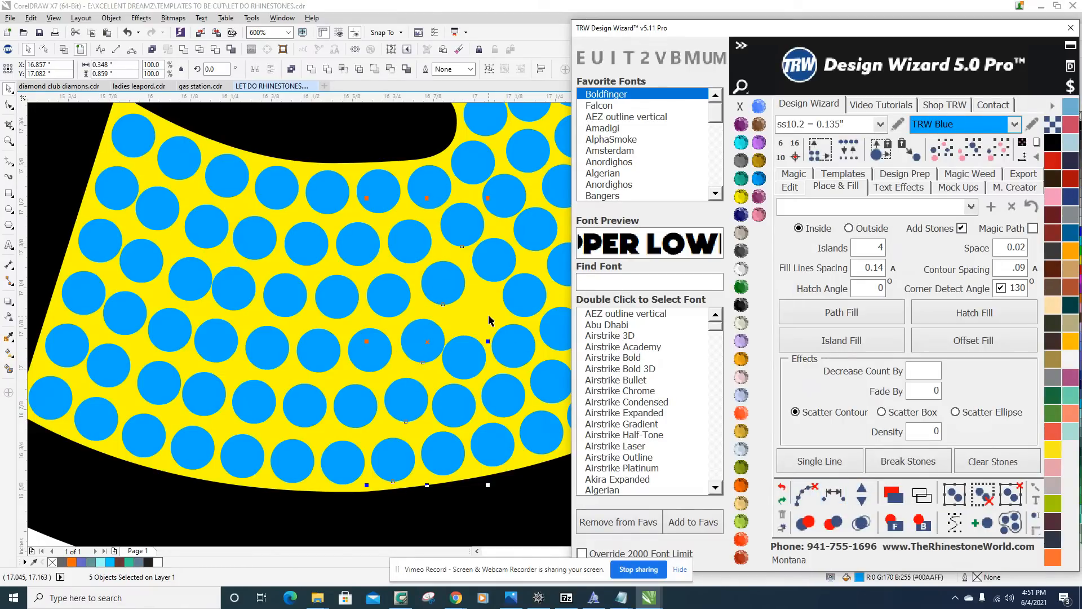
Place a copy of a stone in the open gap beside the eighth column, at the bend of the S's lower curve.
click(488, 315)
scroll(456, 341, down, 2)
scroll(467, 332, up, 3)
scroll(420, 394, down, 3)
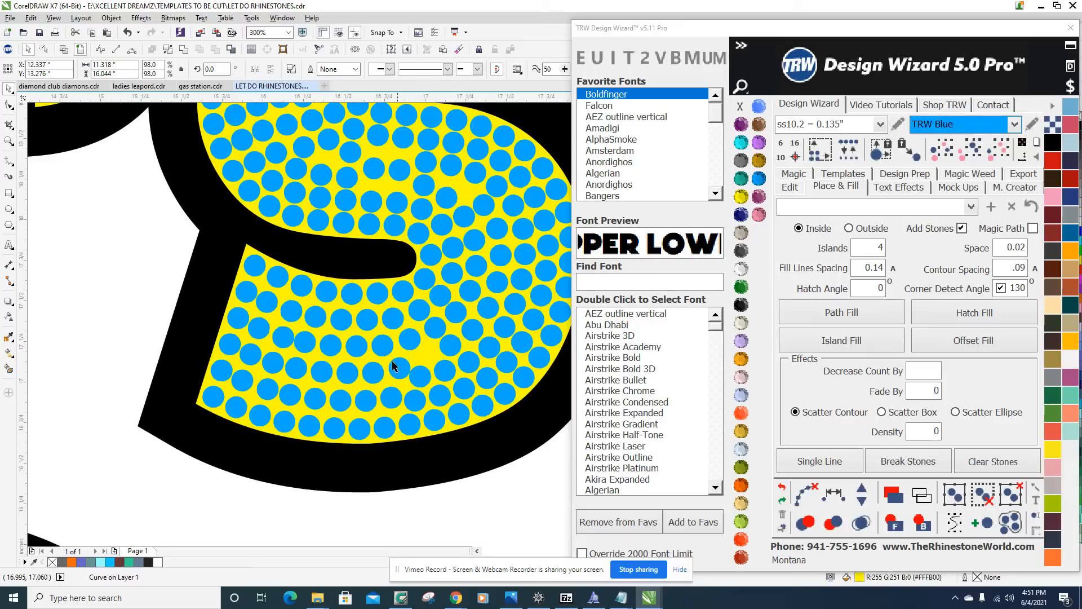
scroll(422, 379, up, 3)
drag(409, 397, 443, 308)
scroll(440, 304, down, 3)
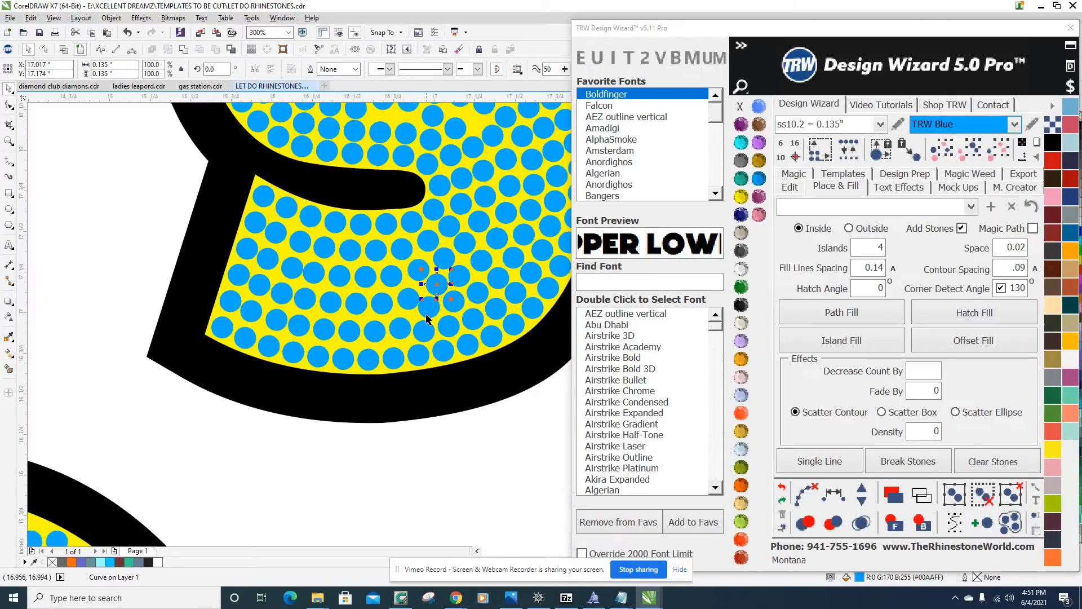
Evenly respace the diagonal line of seven stones running down to the S's lower edge and clear its path.
scroll(433, 293, up, 3)
scroll(233, 279, down, 3)
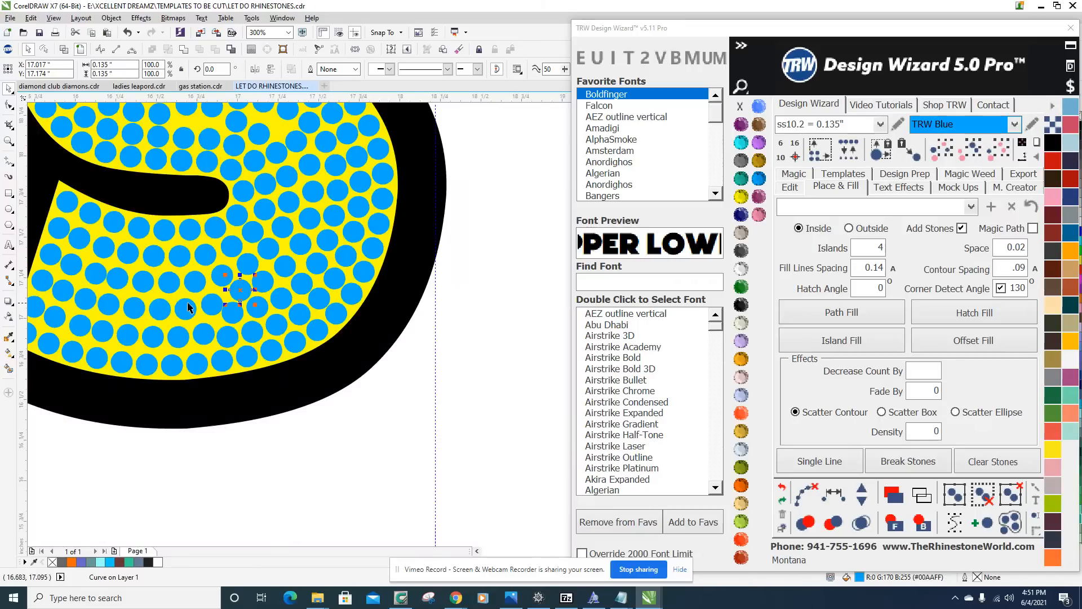
scroll(230, 295, up, 2)
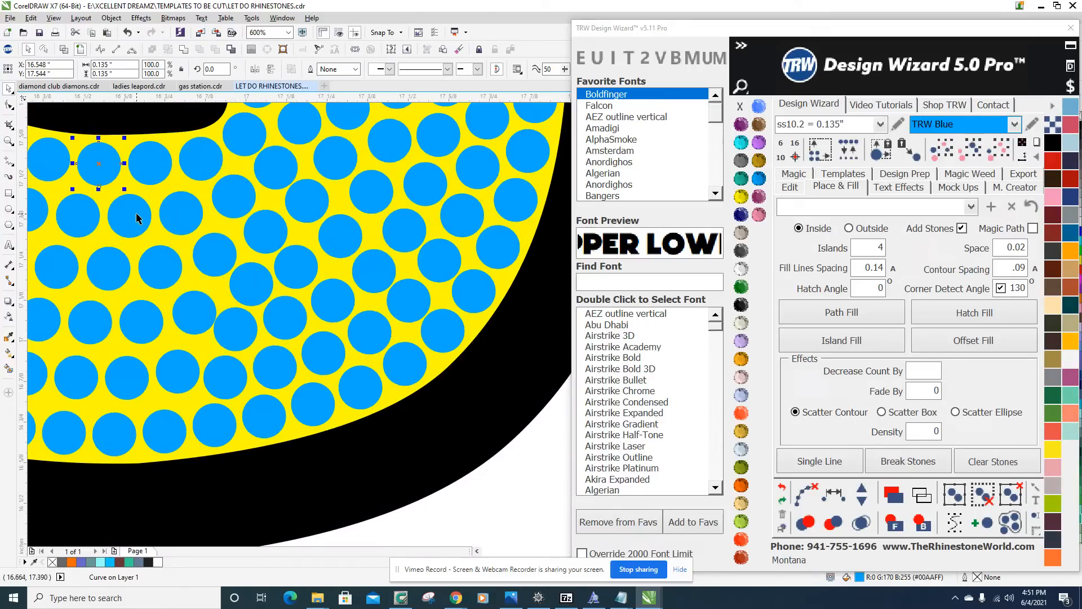
shift+click(160, 266)
shift+click(289, 373)
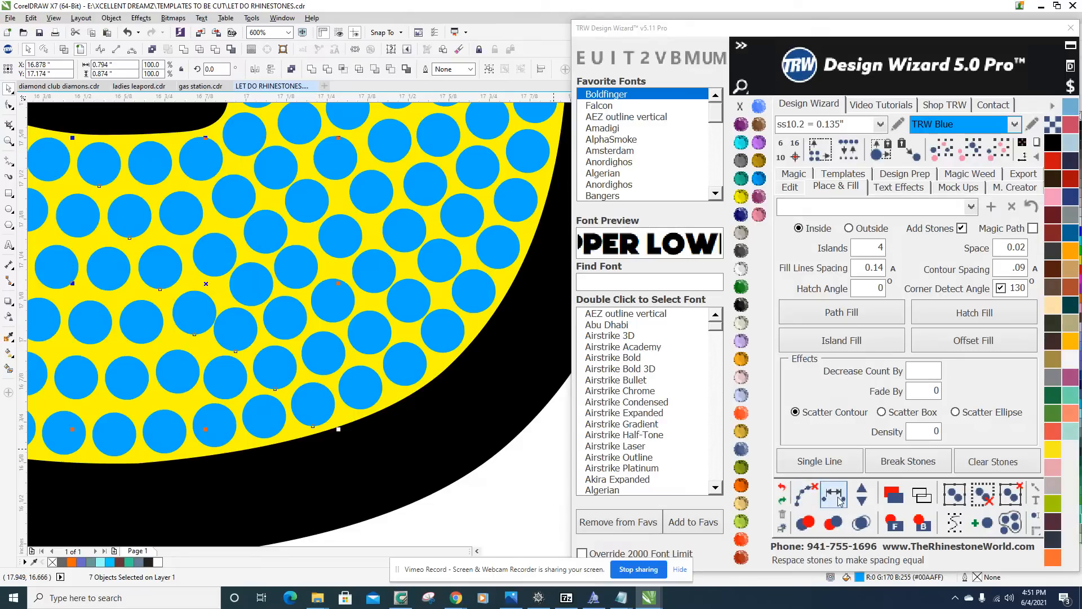
click(806, 484)
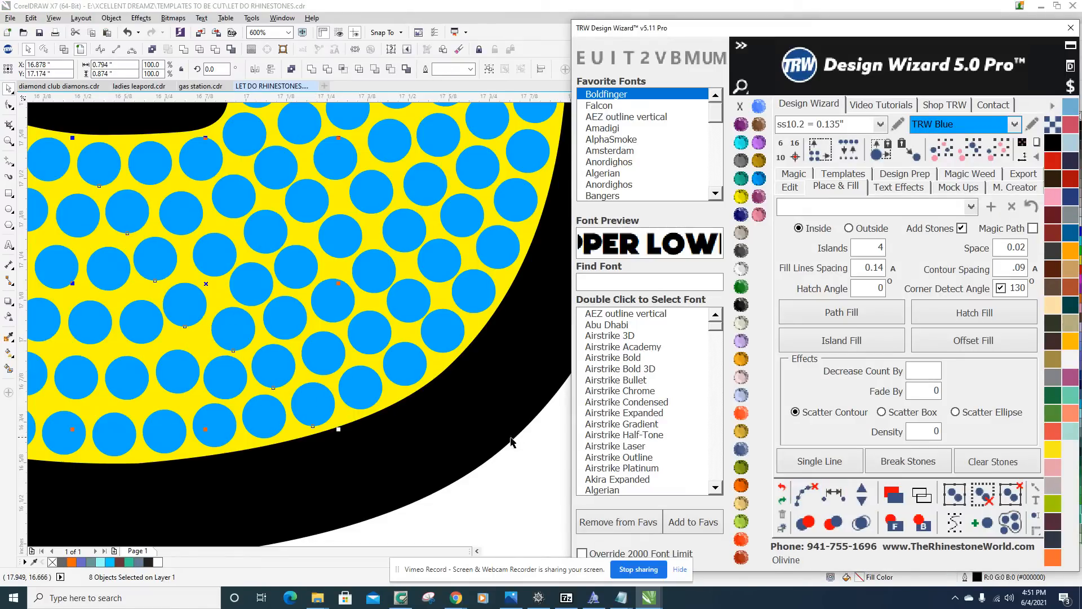
click(502, 483)
Examine the stone spacing of the S in LET'S, both within the whole design and up close.
scroll(429, 437, down, 2)
scroll(350, 393, down, 2)
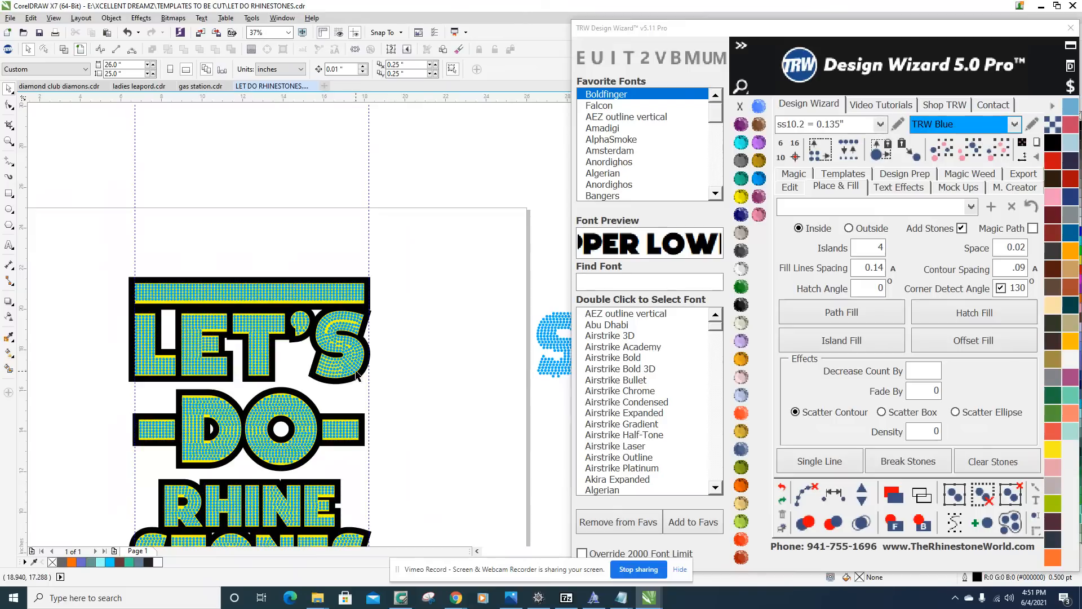
scroll(330, 372, up, 2)
scroll(348, 346, down, 2)
scroll(316, 437, up, 2)
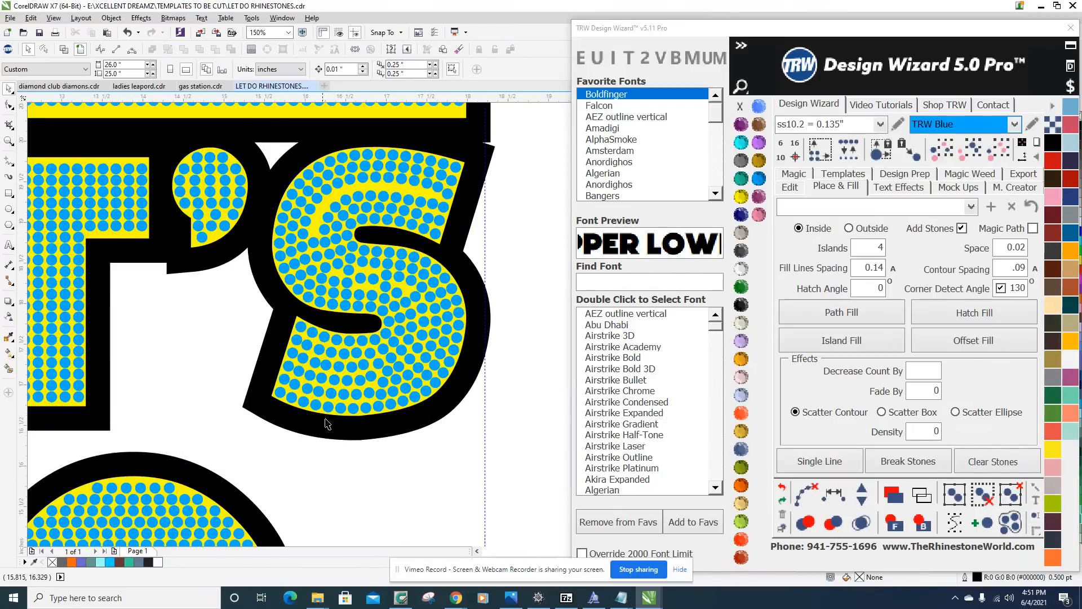
scroll(360, 394, down, 1)
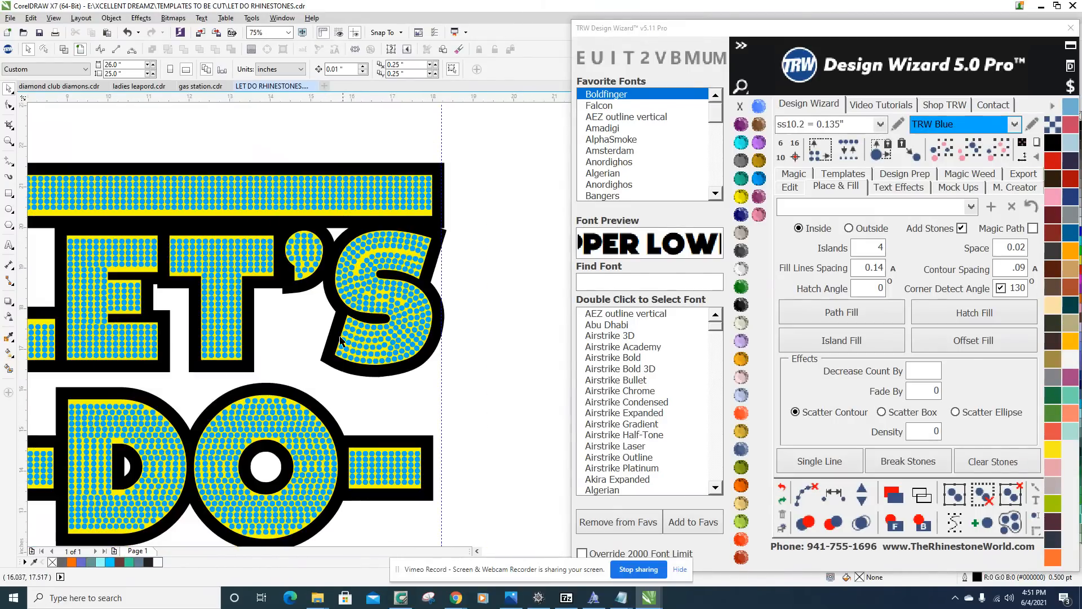
scroll(396, 293, up, 3)
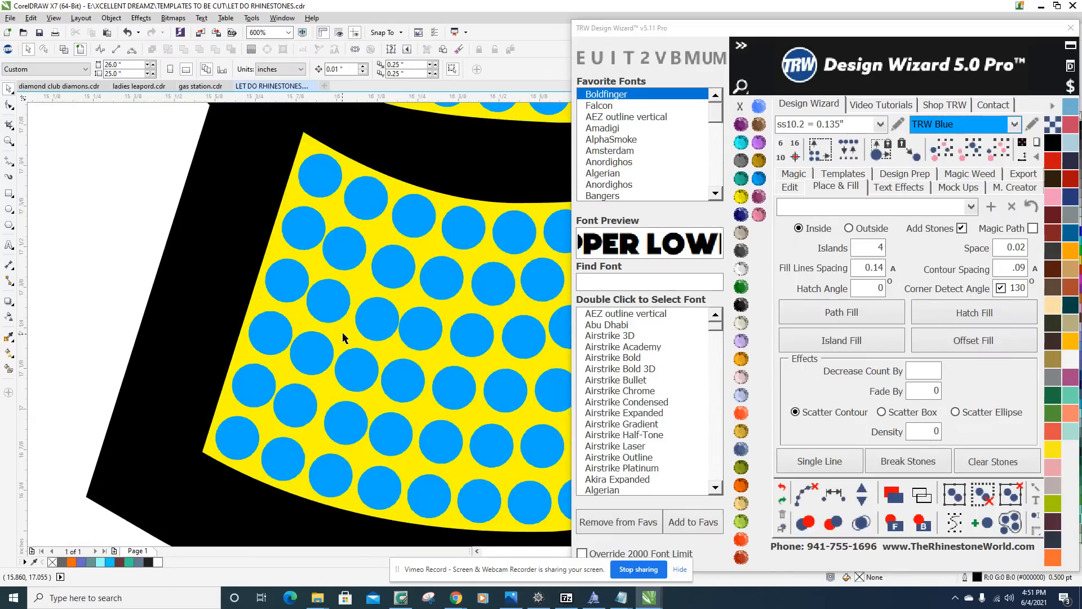
scroll(261, 381, down, 2)
Evenly respace the third row of seven stones from the S's slanted left edge and clear its path.
scroll(333, 384, up, 2)
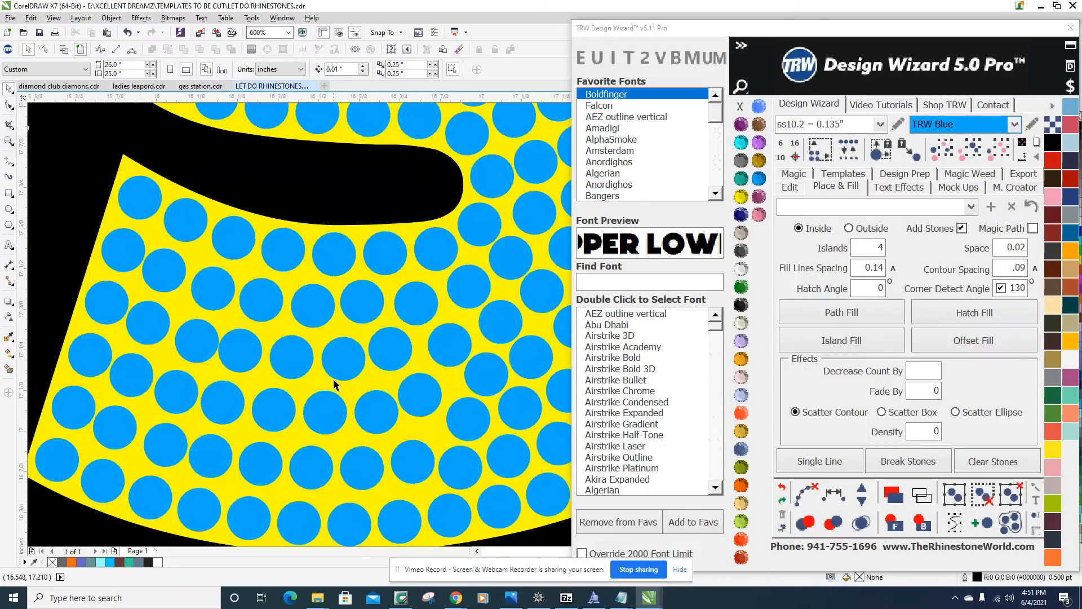
click(117, 301)
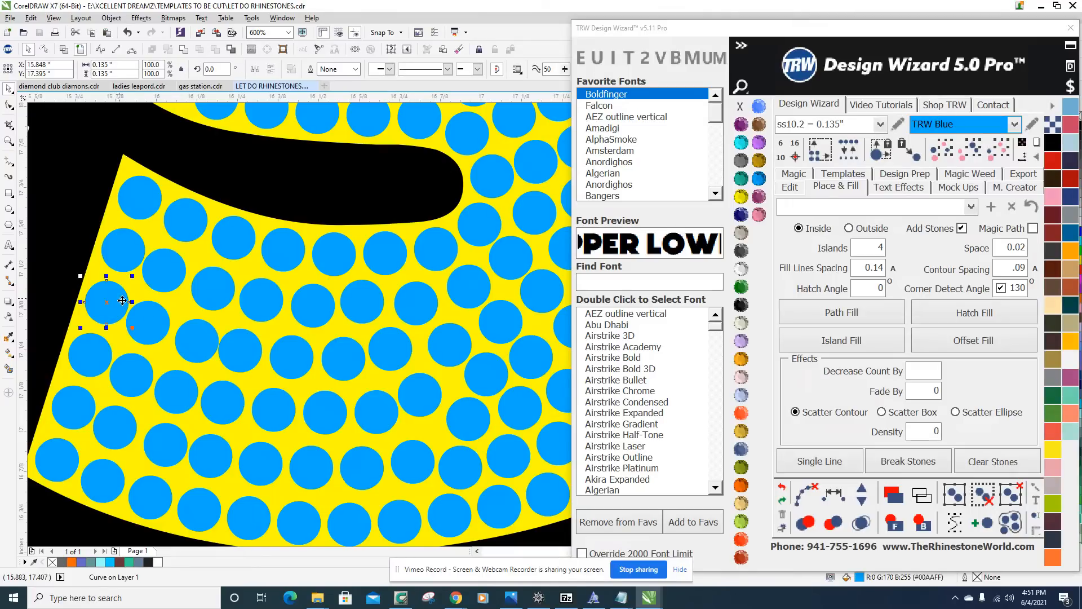
shift+click(162, 326)
shift+click(196, 340)
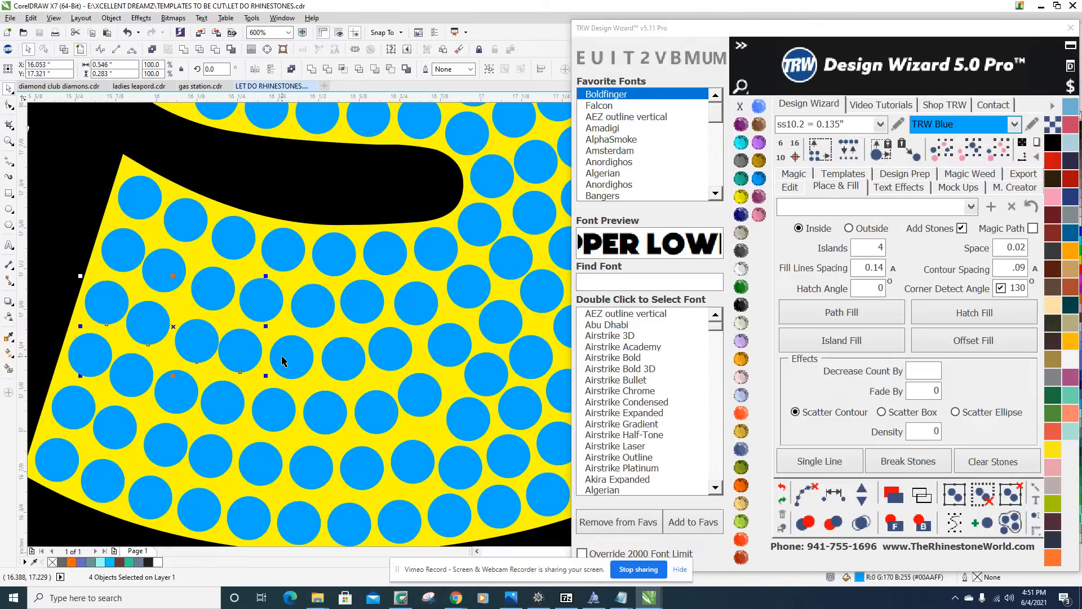
click(833, 496)
click(805, 495)
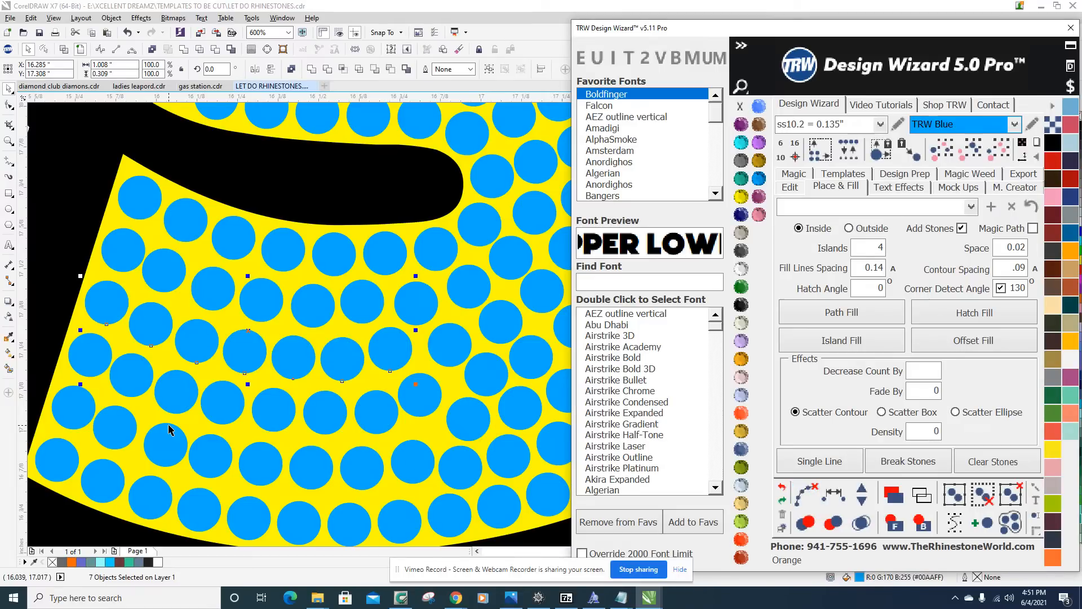
Evenly respace the fourth row of eight stones across the S's lower arm and clear its path.
click(89, 358)
shift+click(181, 394)
shift+click(228, 410)
shift+click(271, 413)
shift+click(321, 415)
shift+click(377, 412)
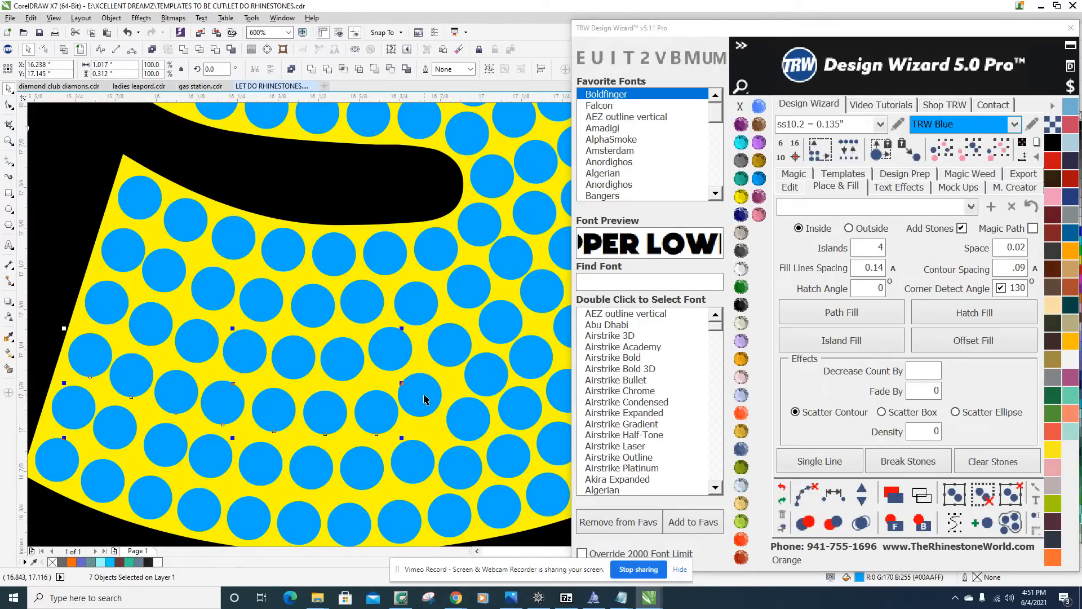
click(834, 495)
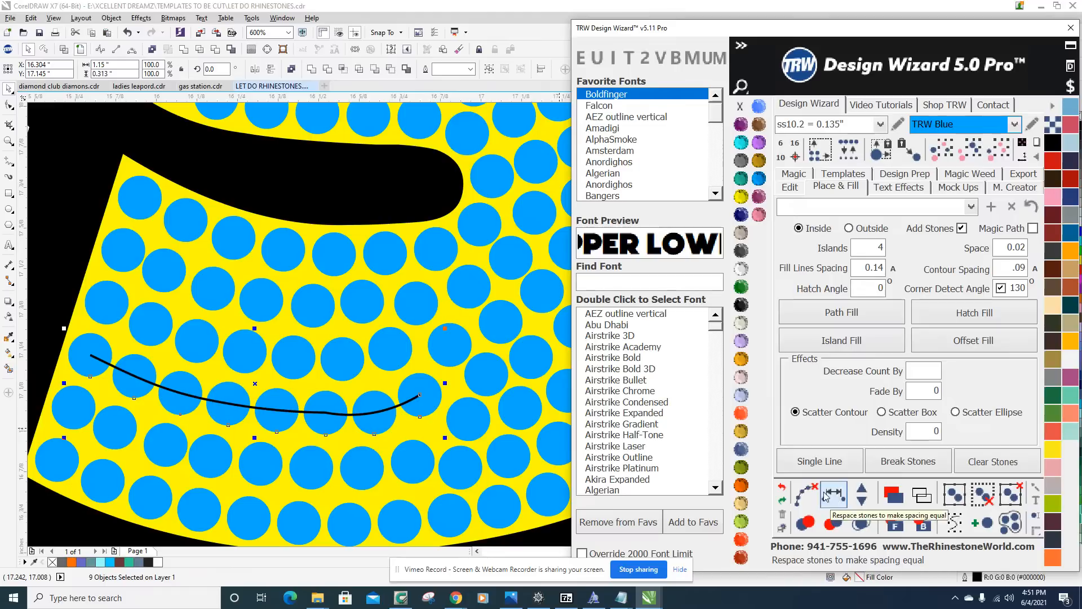
click(805, 490)
Evenly respace the fifth row of stones across the S's lower arm, clear its path and deselect the stones.
click(85, 417)
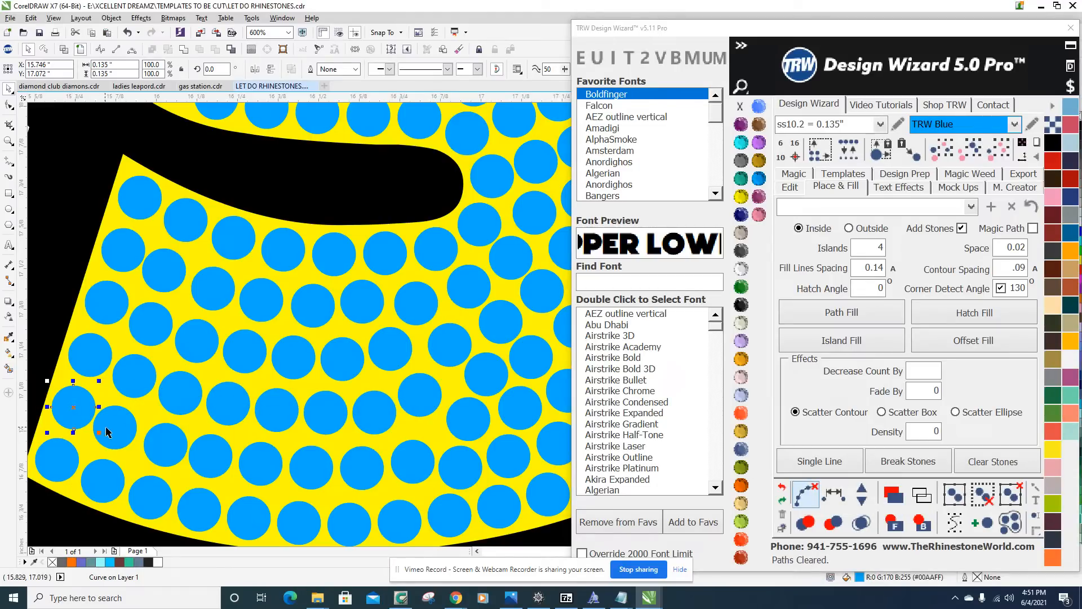
shift+click(167, 449)
shift+click(222, 462)
shift+click(264, 468)
shift+click(318, 469)
shift+click(422, 463)
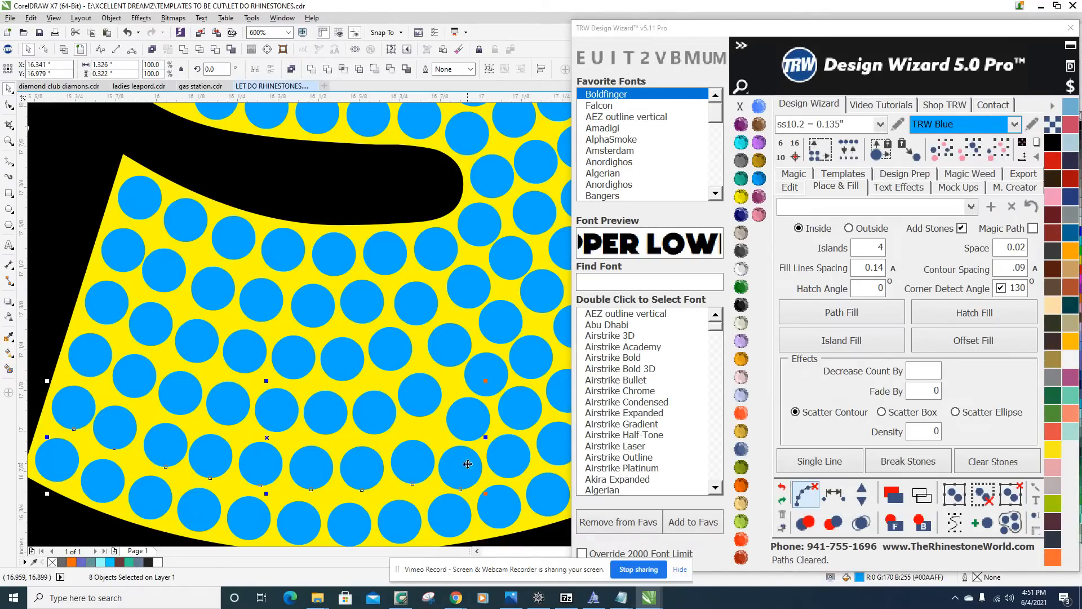
click(807, 494)
click(811, 494)
scroll(199, 351, down, 2)
click(445, 427)
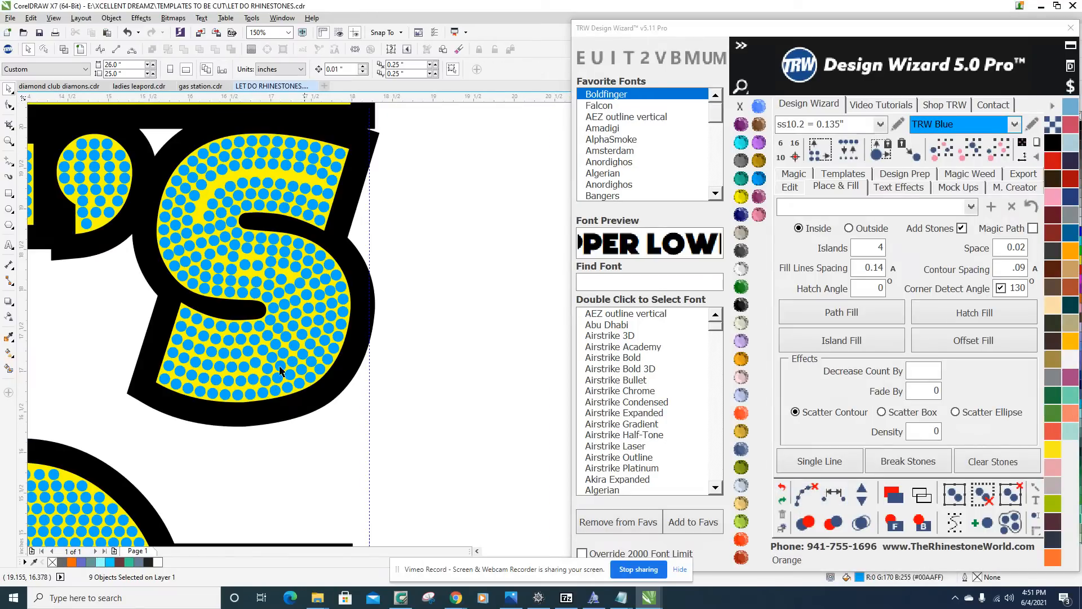
scroll(186, 303, up, 2)
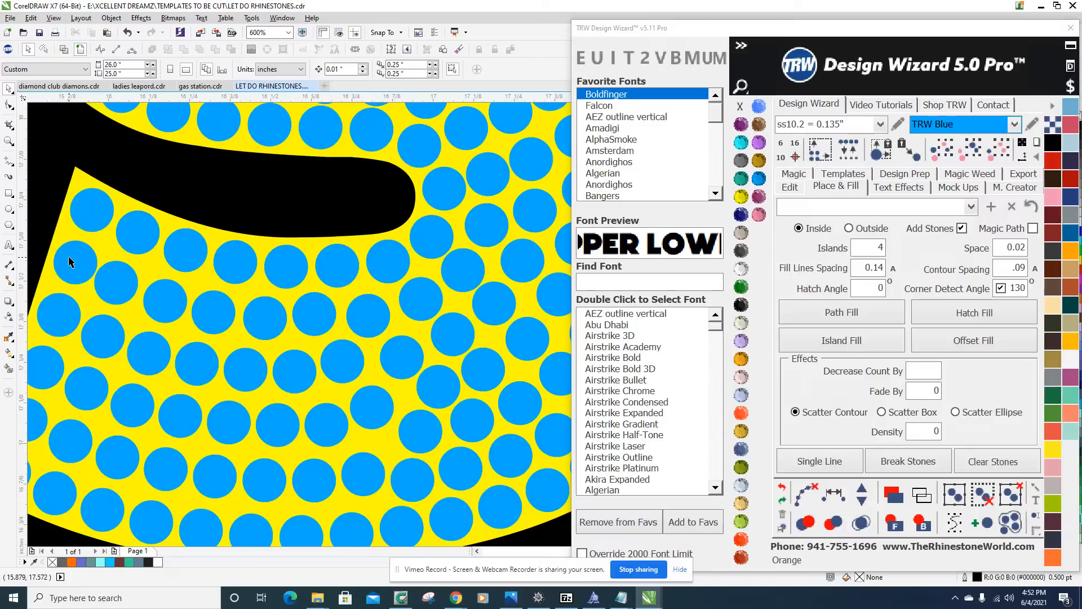
Evenly respace the row of nine stones second below the S's inner slot, clear its path and deselect the stones.
click(69, 262)
shift+click(124, 289)
shift+click(170, 304)
shift+click(218, 317)
shift+click(269, 322)
shift+click(376, 317)
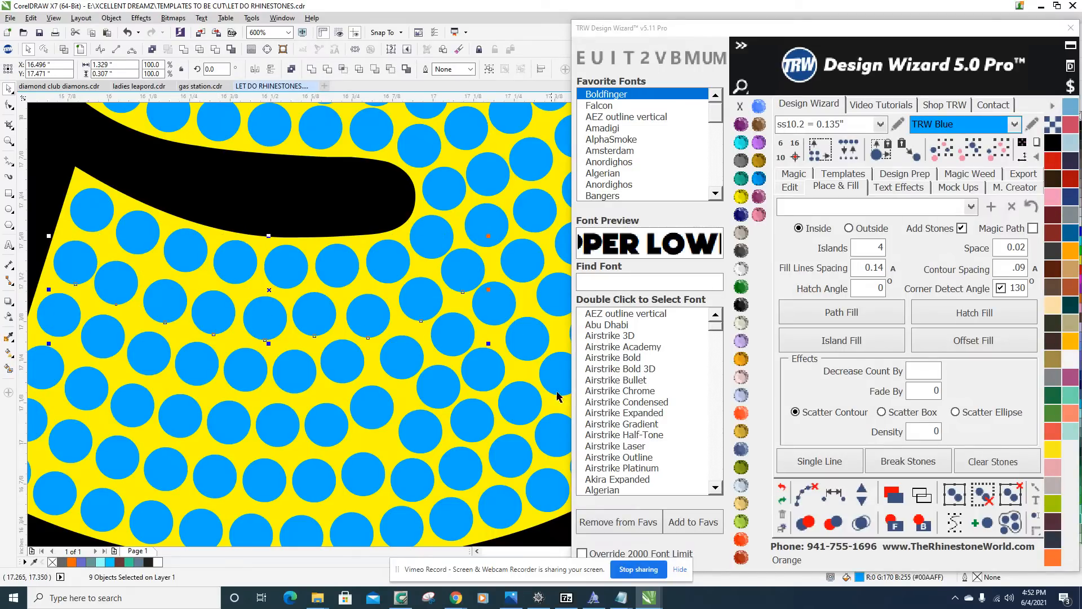
scroll(386, 340, down, 1)
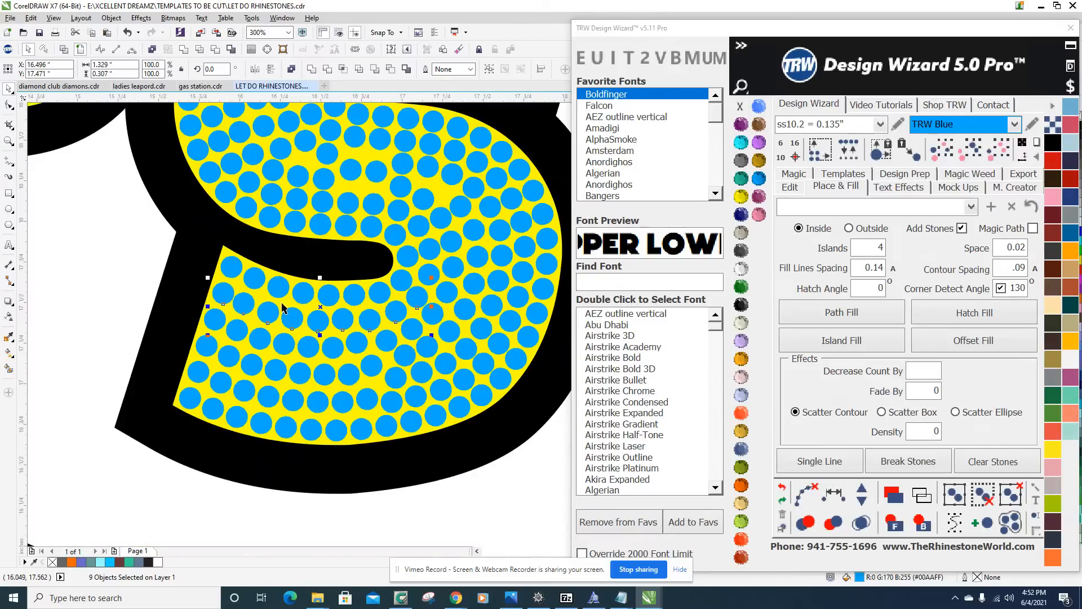
scroll(286, 293, up, 2)
scroll(234, 289, down, 1)
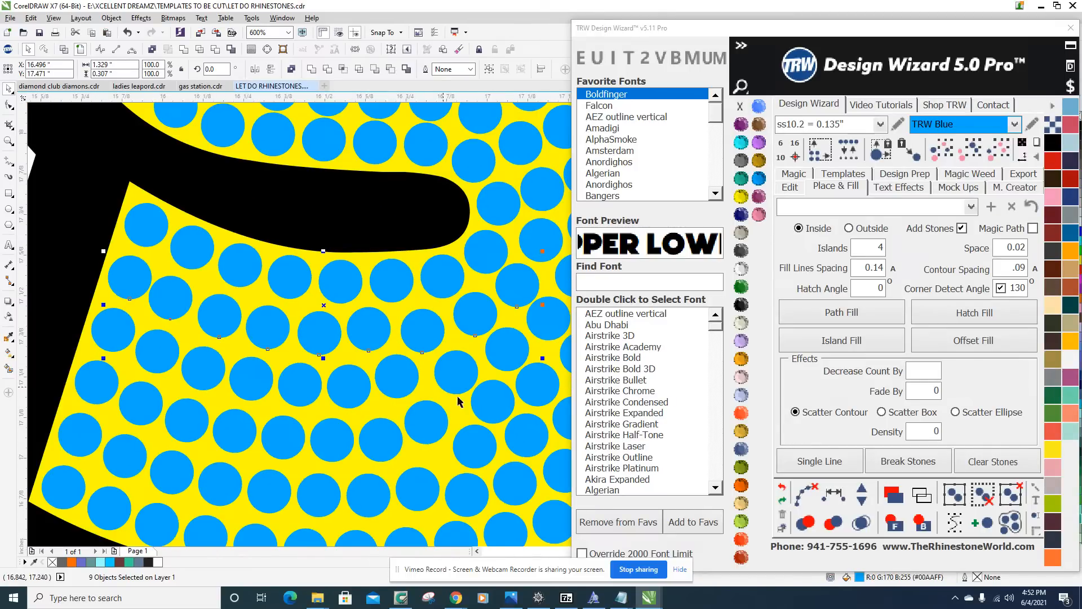
scroll(271, 388, down, 1)
scroll(327, 381, up, 1)
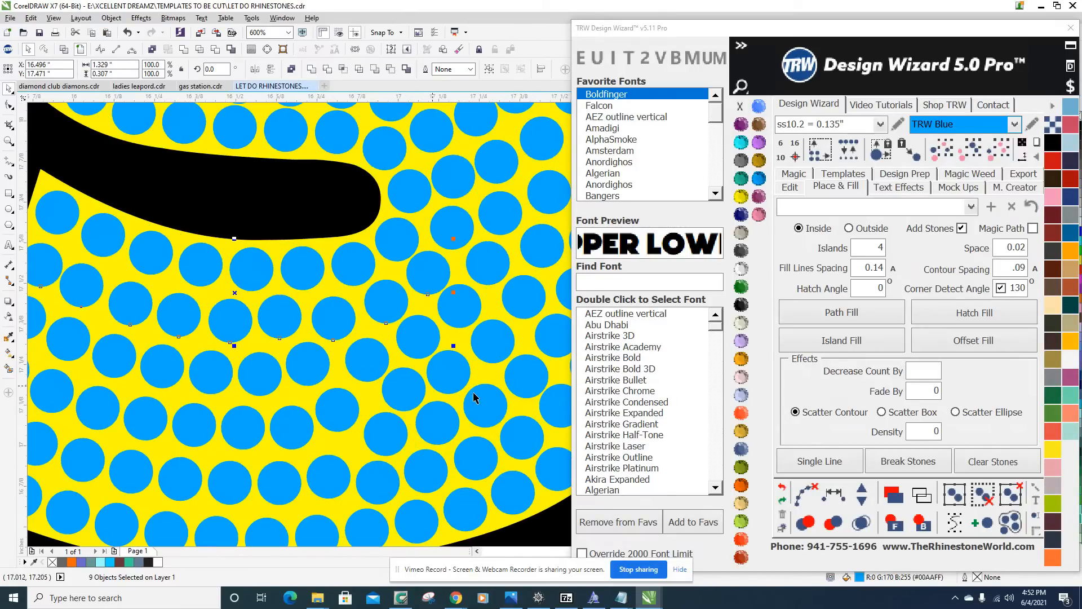
click(838, 502)
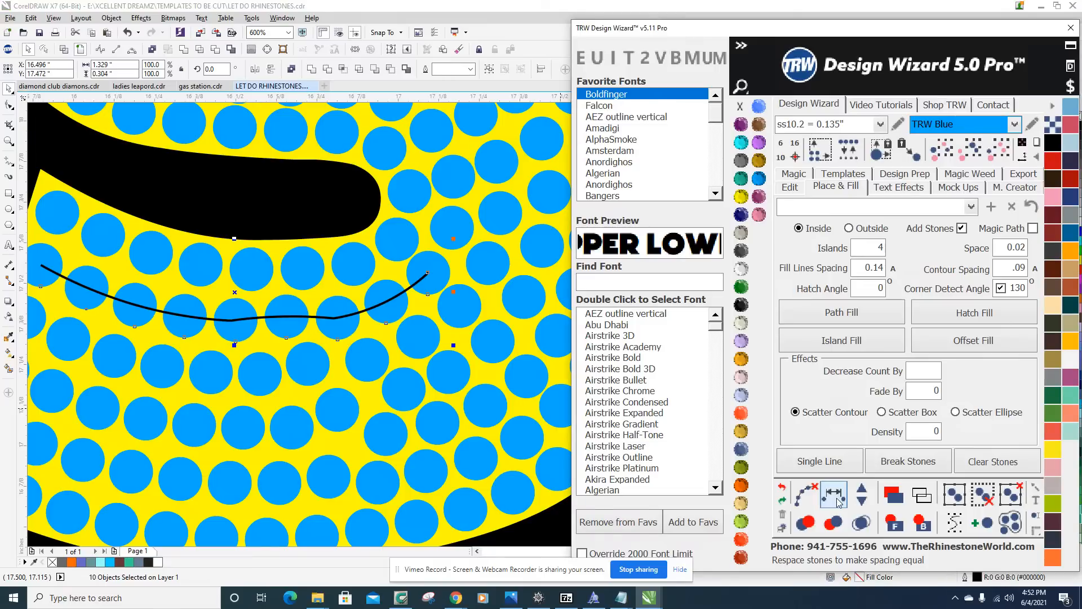
click(806, 494)
scroll(277, 393, down, 2)
scroll(277, 392, down, 3)
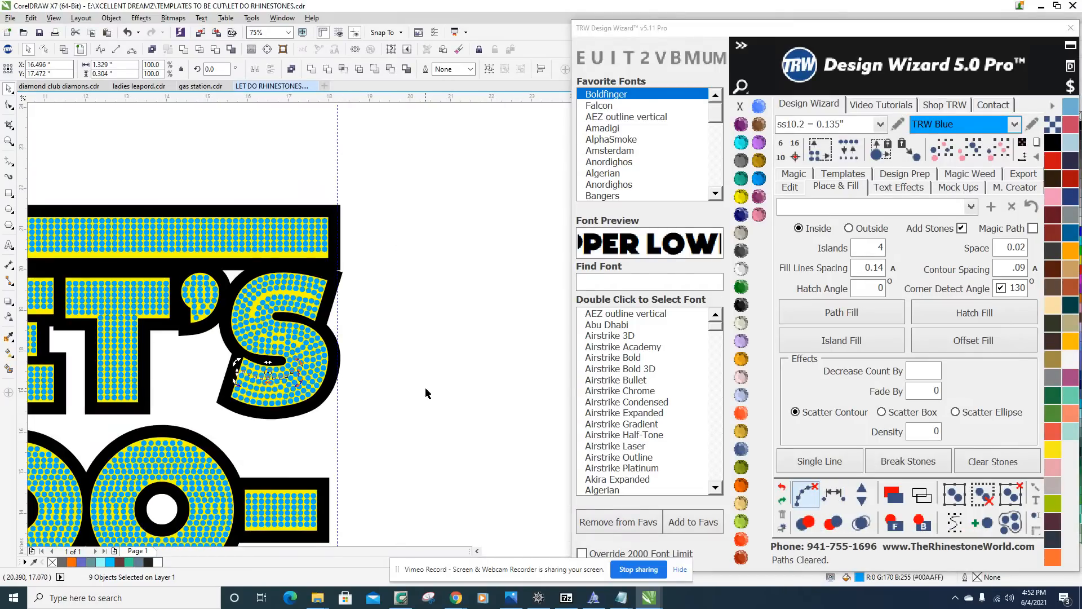
key(Escape)
Examine the stone spacing of the S in LET'S and of RHINE STONES, up close and within the whole design.
scroll(272, 418, up, 1)
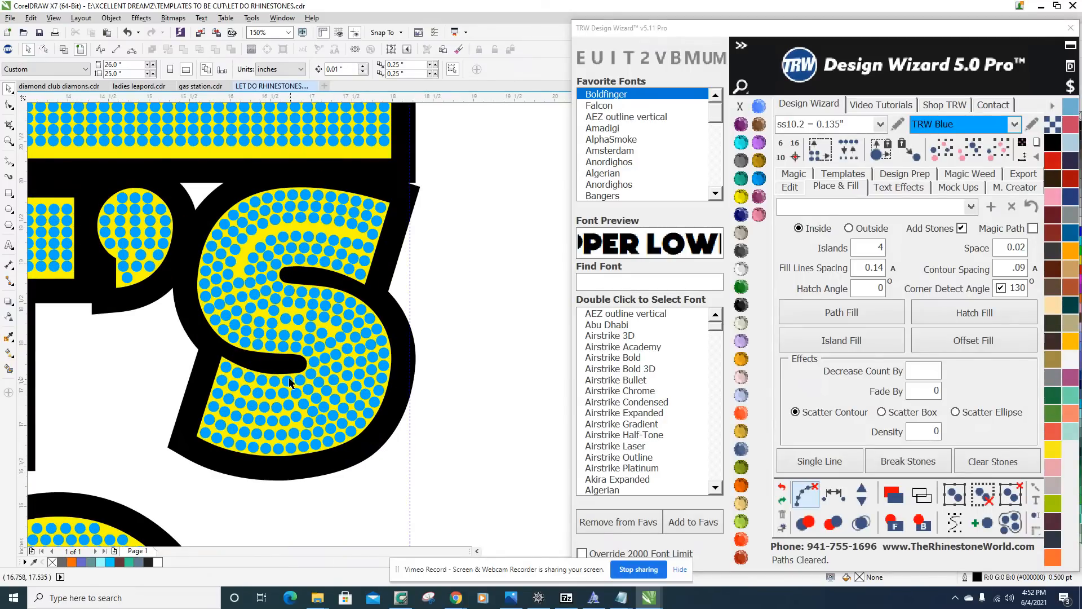
scroll(321, 478, down, 2)
scroll(332, 419, up, 1)
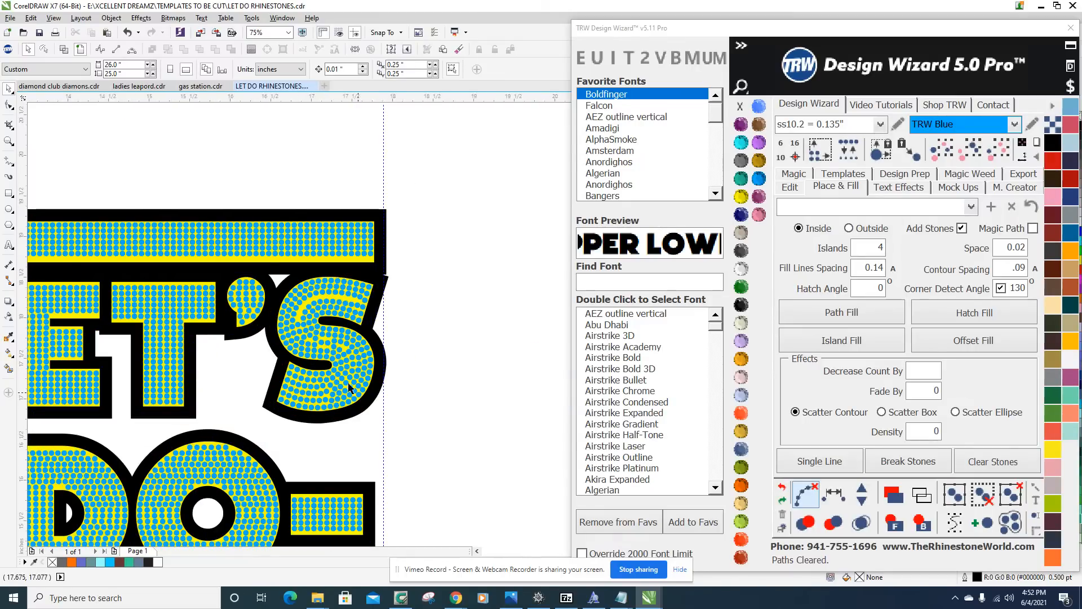
scroll(342, 386, up, 2)
scroll(333, 338, down, 1)
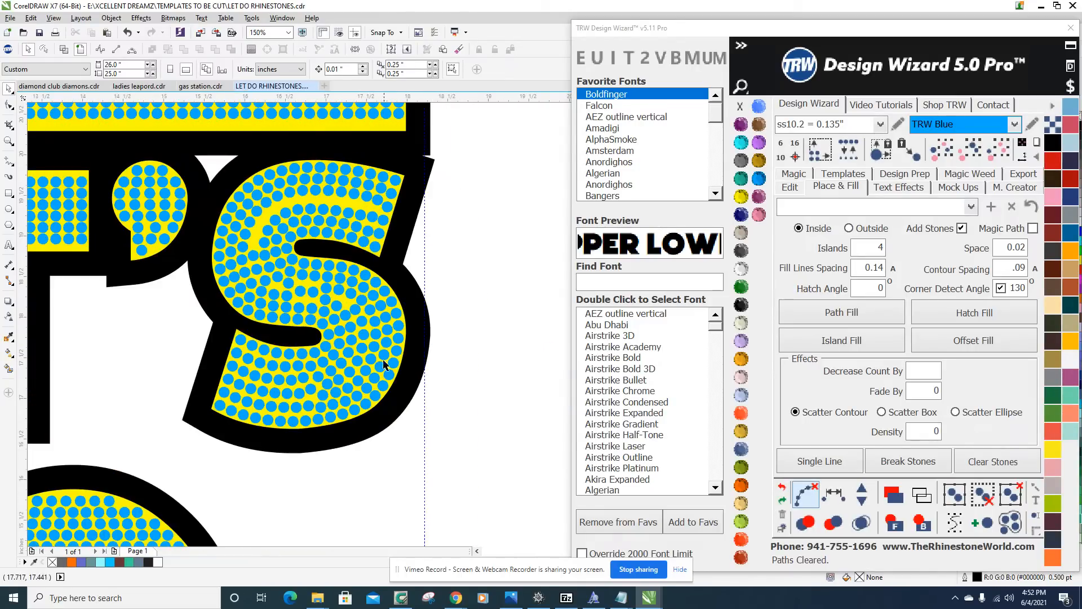
scroll(338, 331, down, 1)
scroll(337, 333, up, 1)
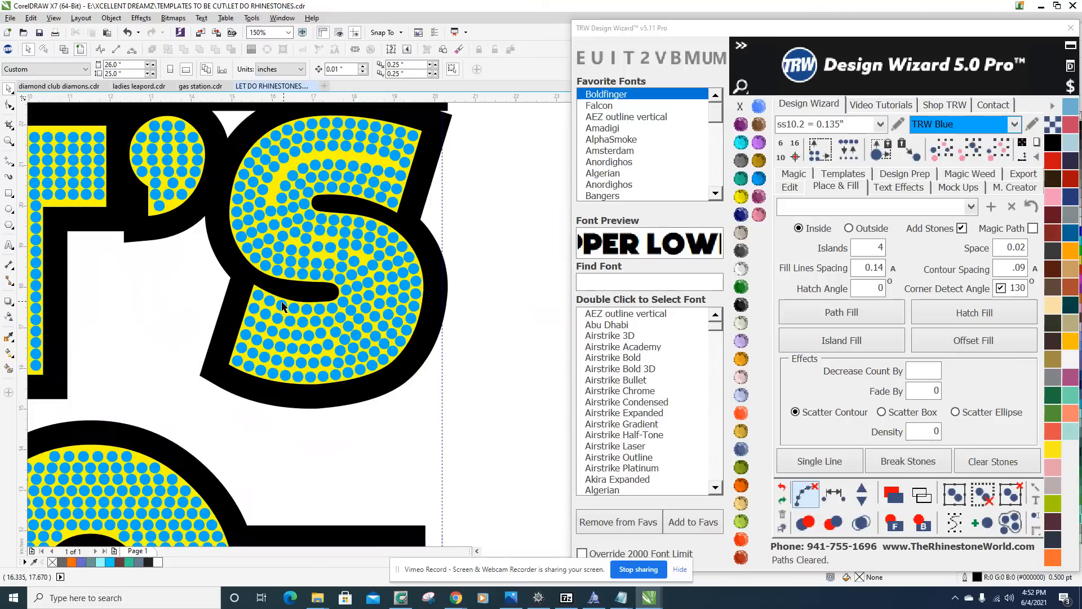
scroll(277, 288, down, 1)
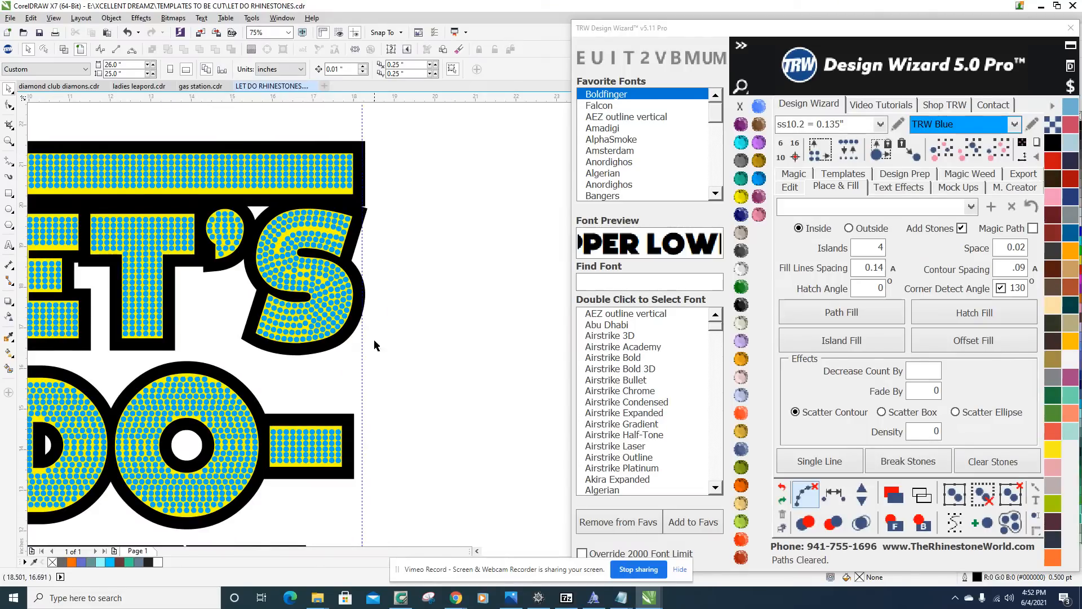
scroll(338, 371, up, 1)
scroll(370, 308, down, 1)
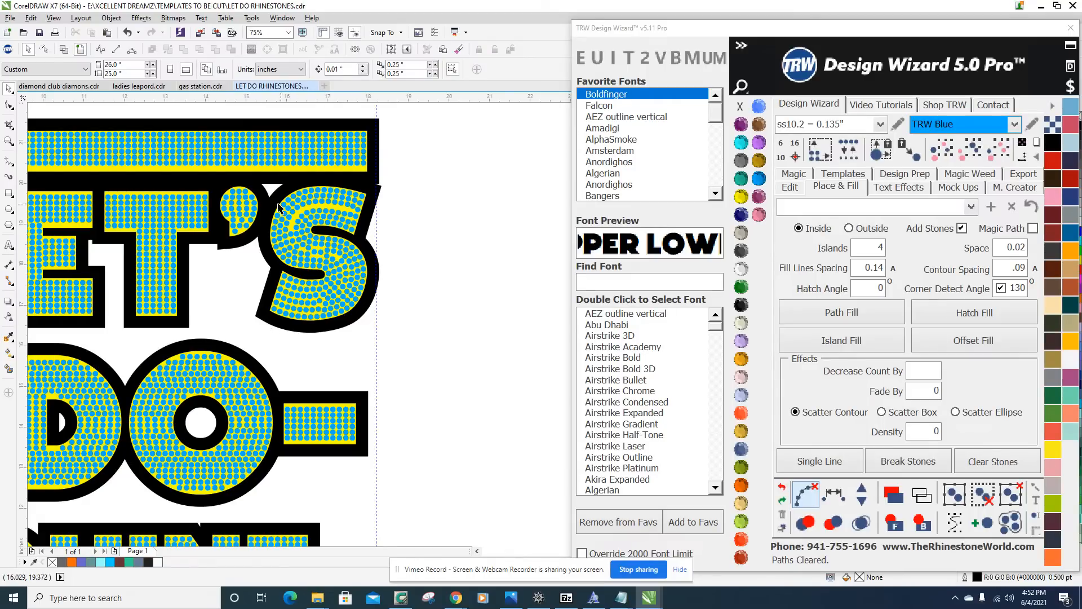
scroll(332, 200, down, 2)
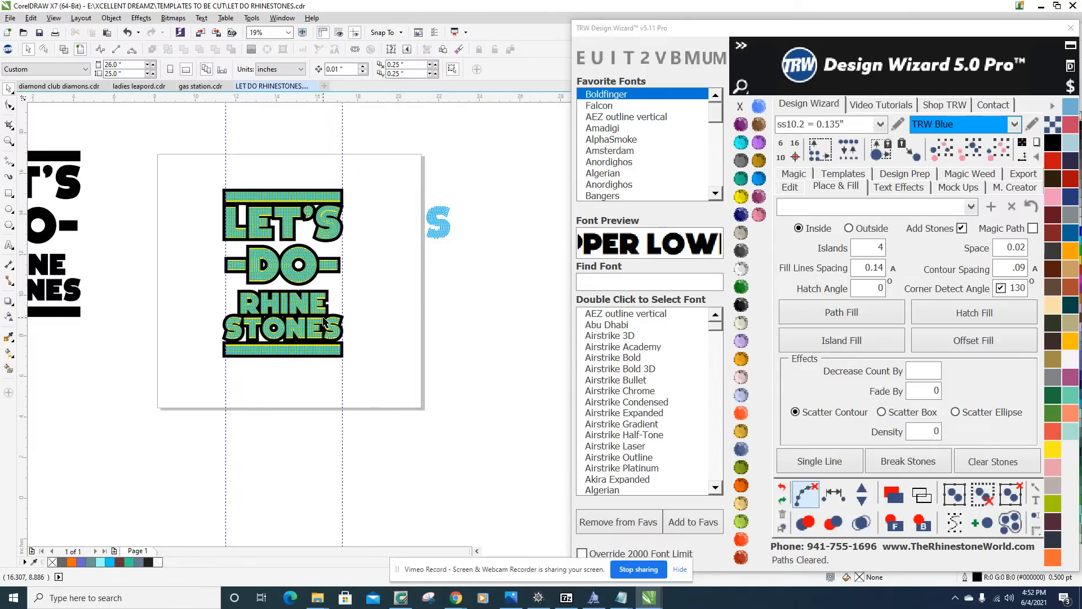
scroll(333, 338, up, 1)
scroll(220, 348, up, 2)
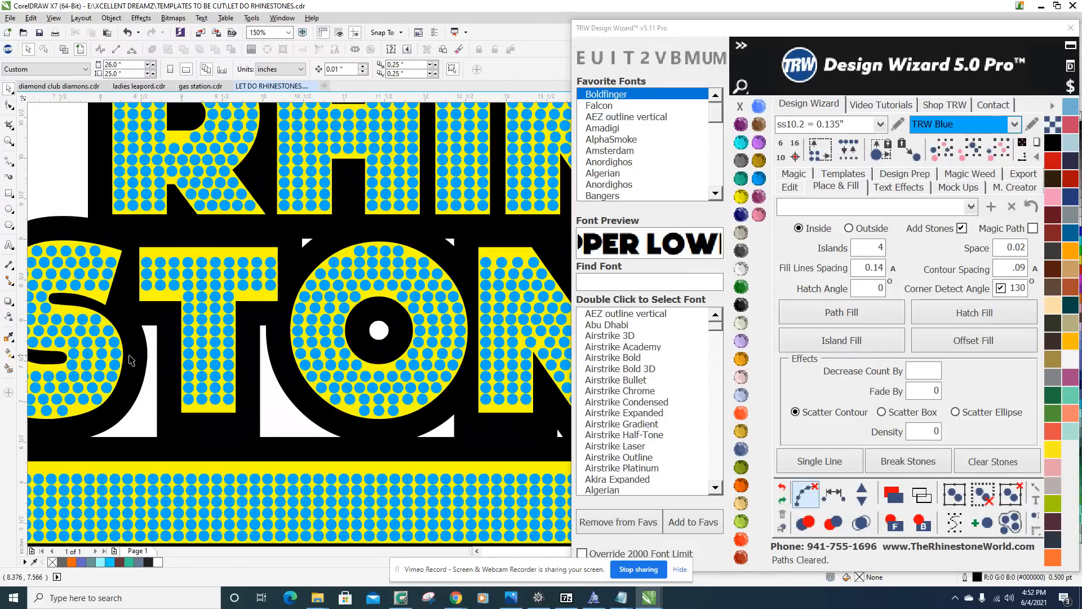
scroll(219, 348, down, 1)
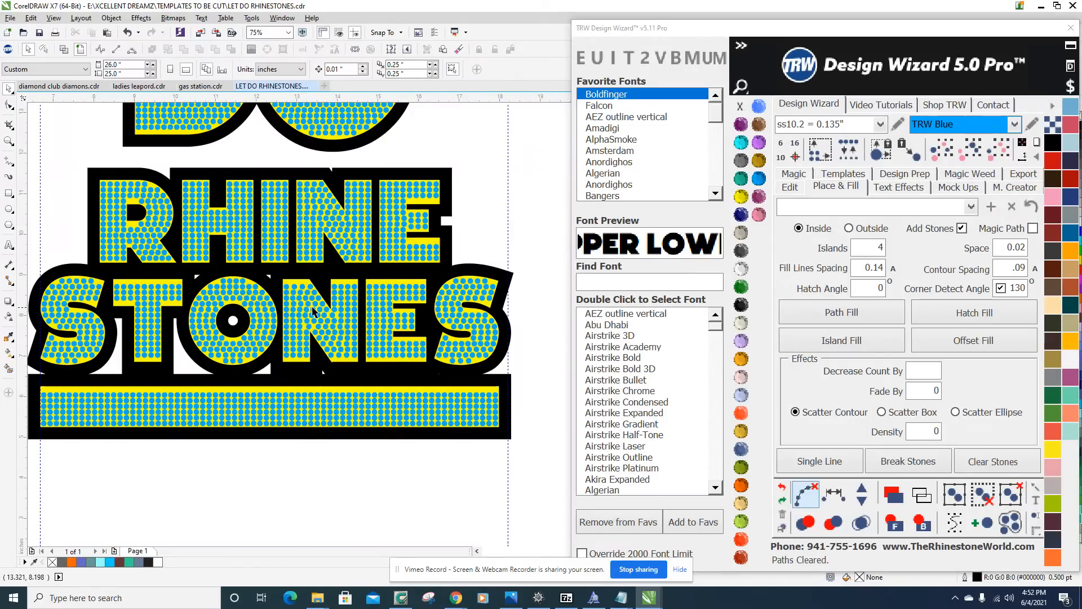
scroll(512, 315, down, 2)
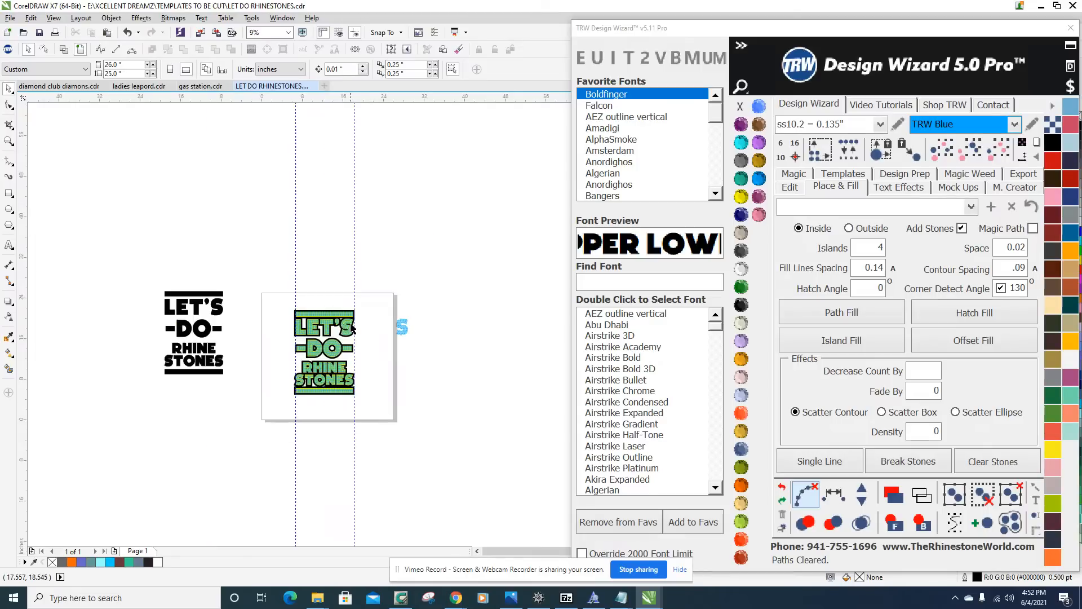
Move the spare stone-only S from outside the page to beside the S of LET'S and deselect it.
drag(401, 296, 482, 378)
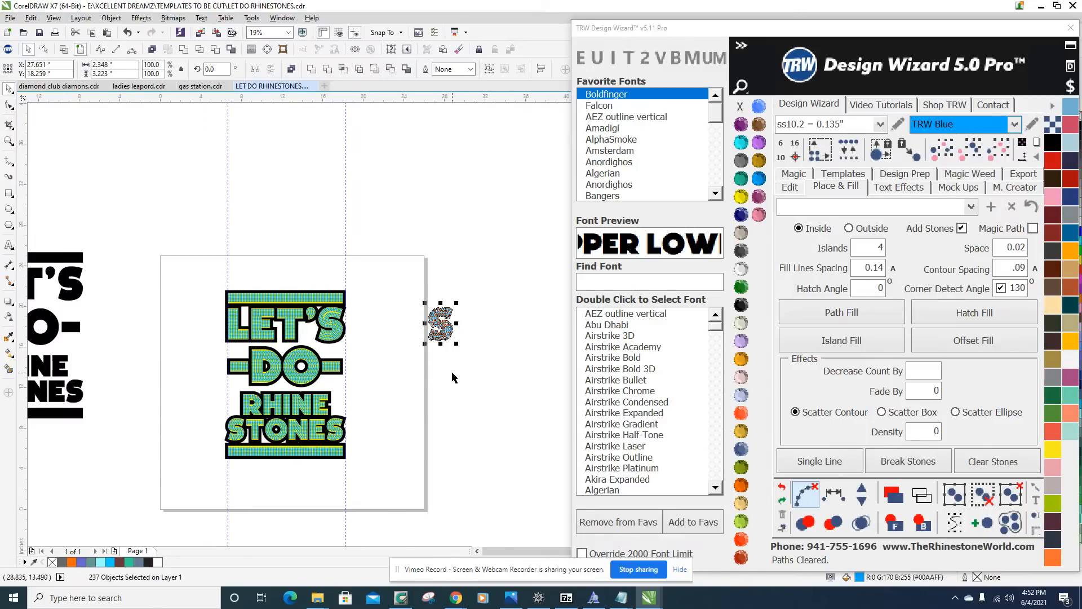
scroll(413, 349, up, 1)
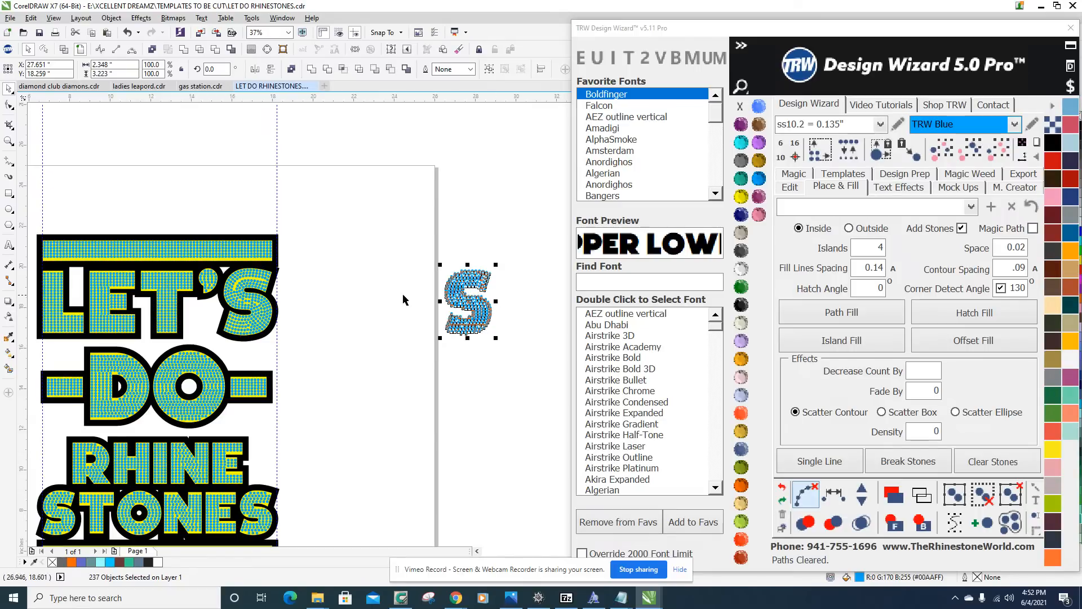
scroll(479, 295, up, 1)
scroll(483, 313, down, 1)
drag(484, 317, 351, 333)
click(350, 241)
Compare the stone layout of the reworked S in LET'S with the spare S beside it, up close and from afar.
scroll(323, 308, up, 2)
scroll(328, 294, down, 1)
scroll(328, 257, down, 3)
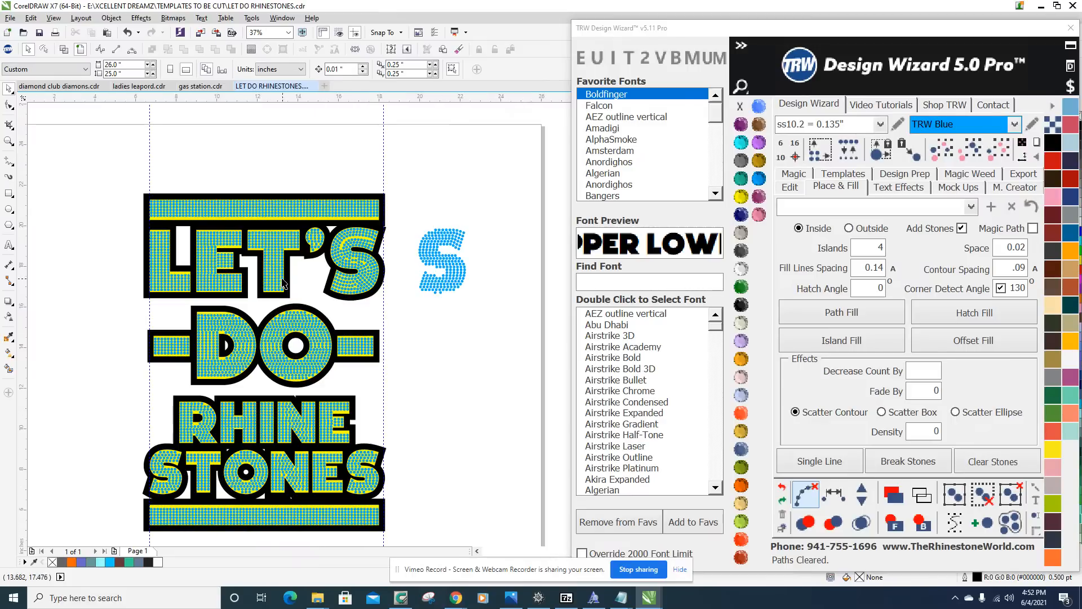
scroll(345, 260, up, 4)
scroll(341, 257, down, 3)
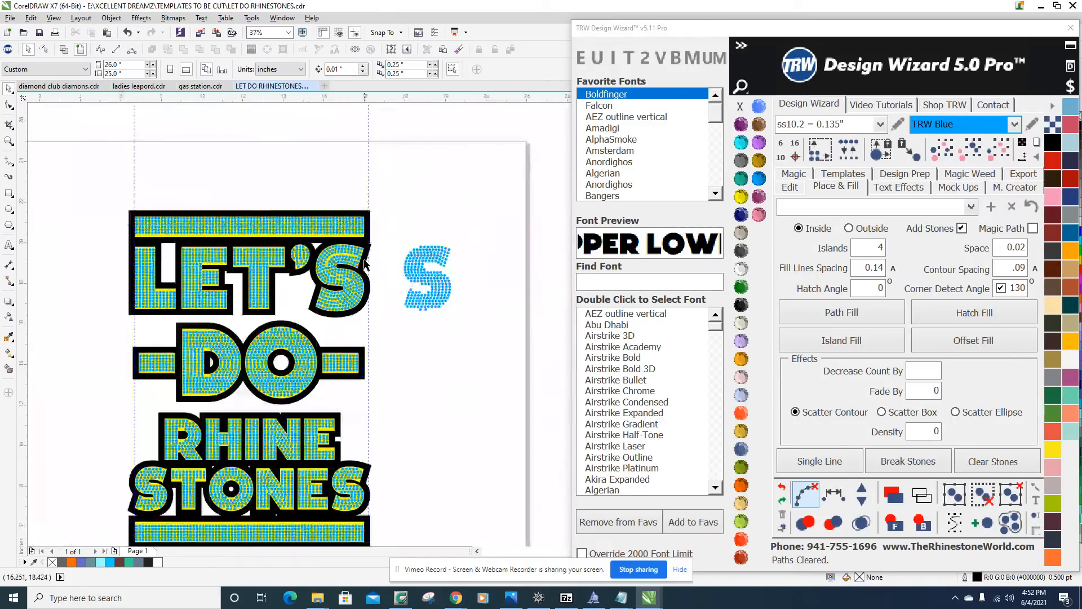
scroll(363, 253, up, 3)
scroll(361, 259, down, 4)
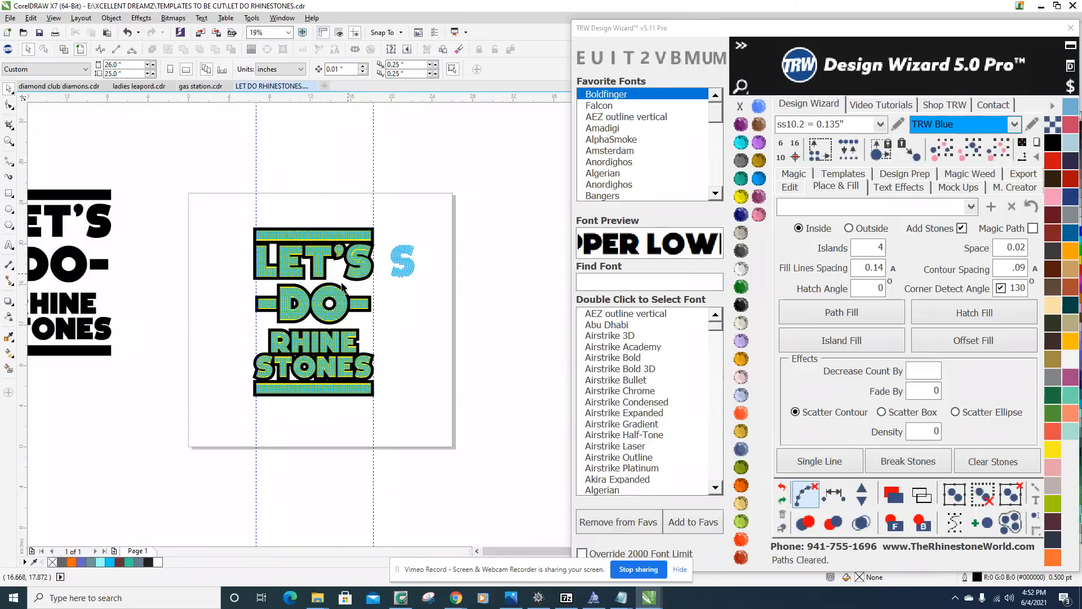
scroll(326, 378, up, 1)
scroll(330, 379, down, 1)
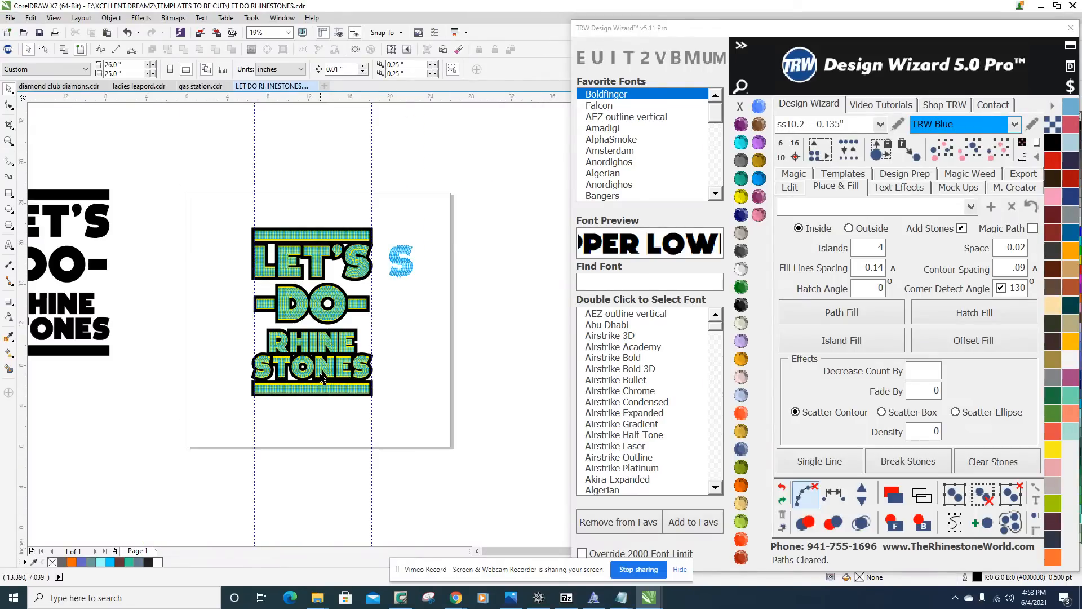
Create a quick proof of the whole LET'S DO RHINE STONES design on Mens T-Shirt Front from the Mens folder with Simulate Stones enabled.
drag(226, 204, 384, 419)
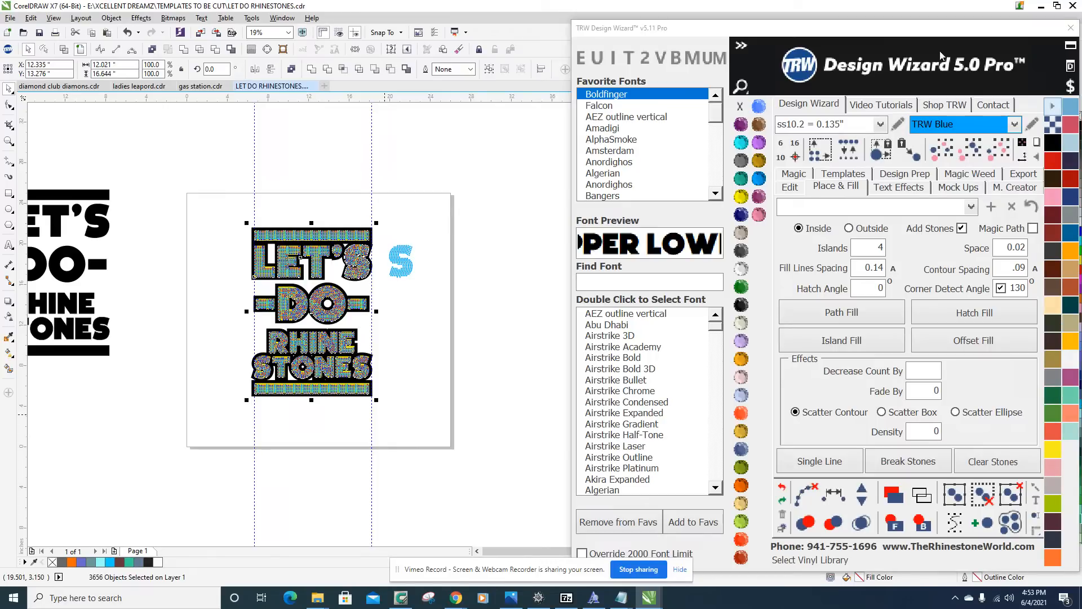
click(964, 187)
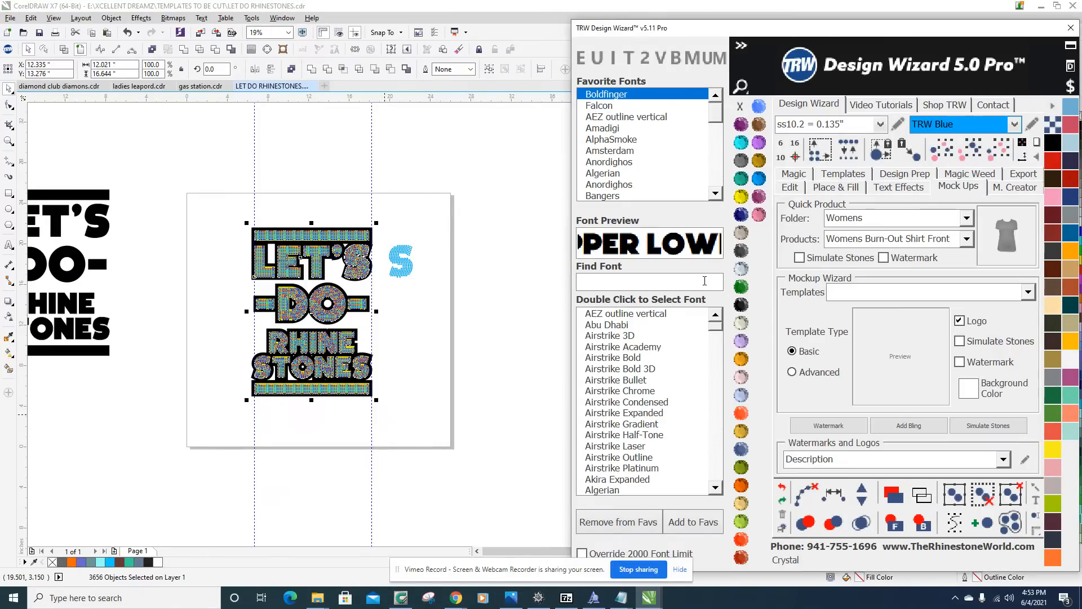
click(966, 219)
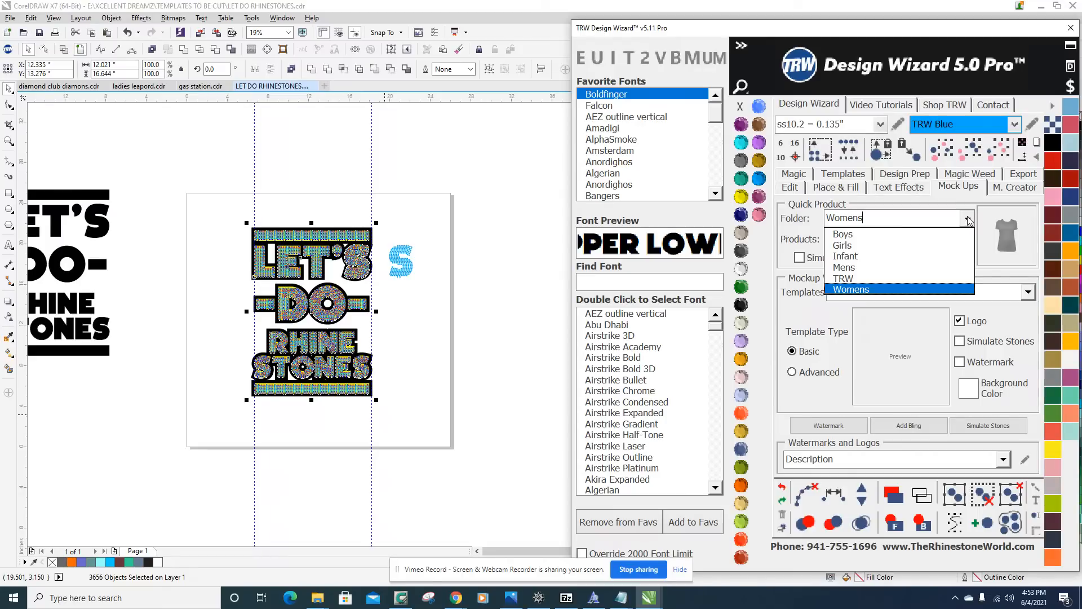
click(861, 267)
click(965, 239)
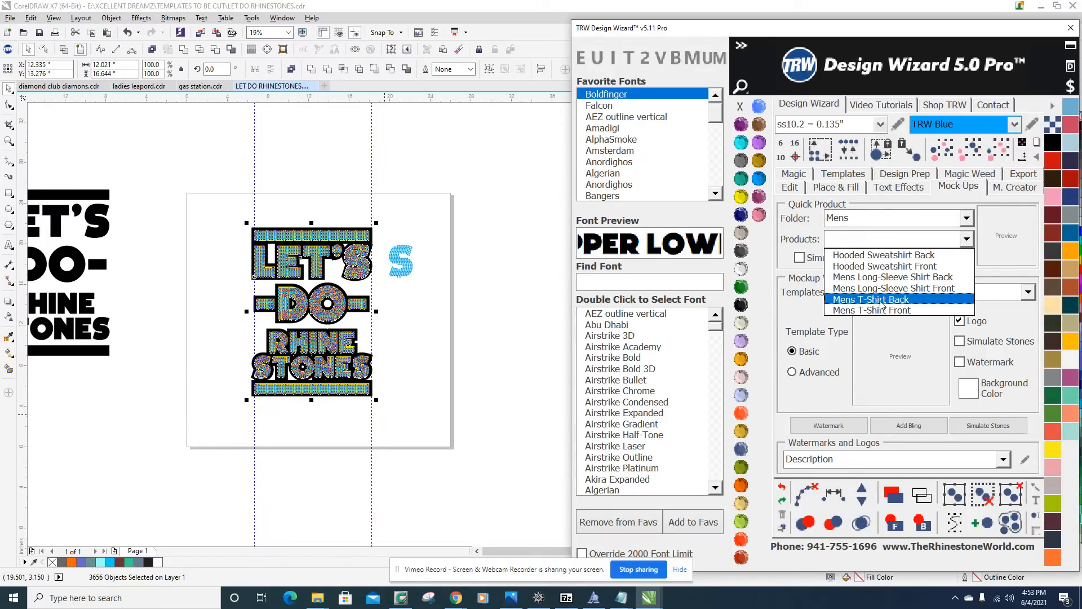
click(900, 310)
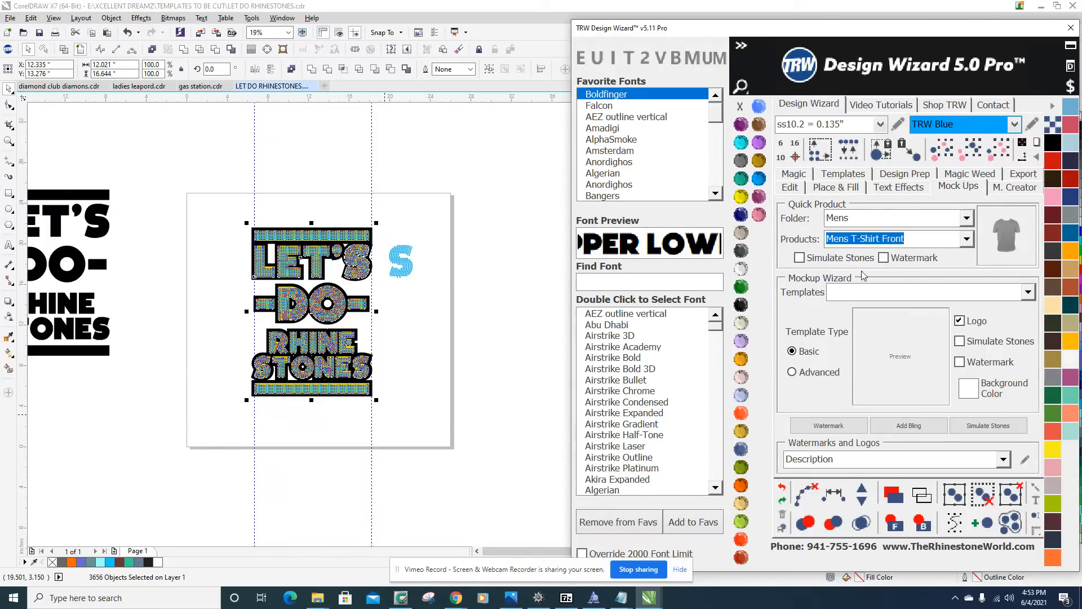
click(801, 258)
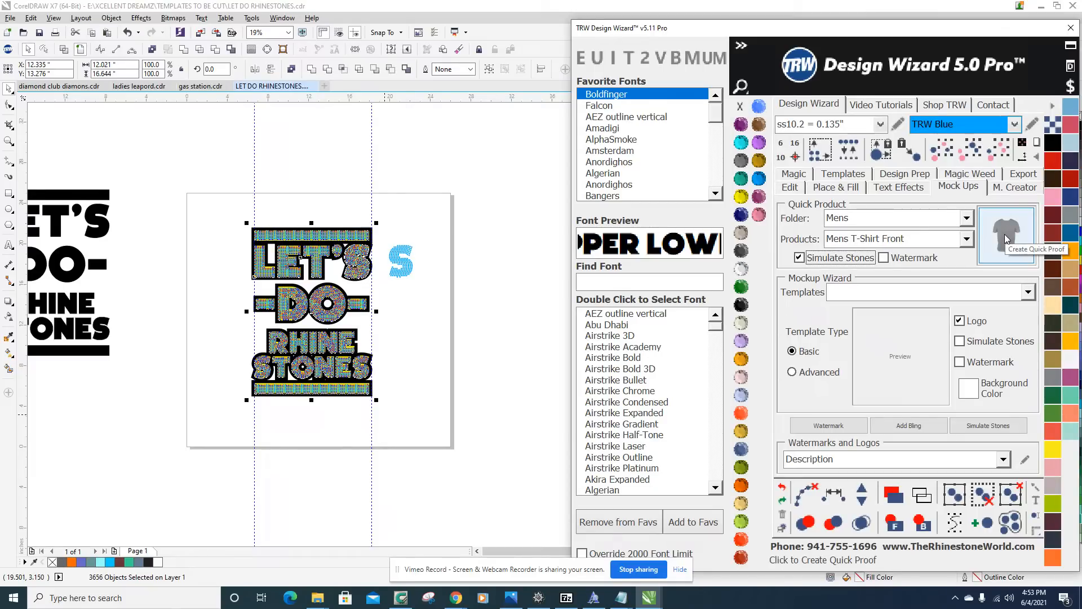
click(1006, 239)
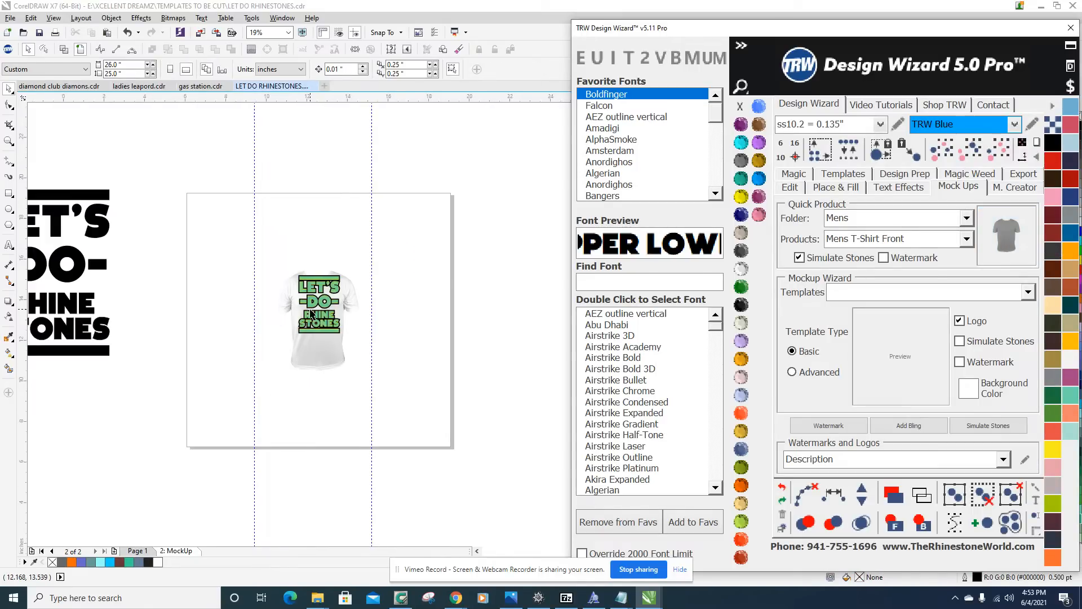
Shift the T-shirt image upward behind the artwork so the design sits lower on the chest, and deselect it.
scroll(319, 299, up, 4)
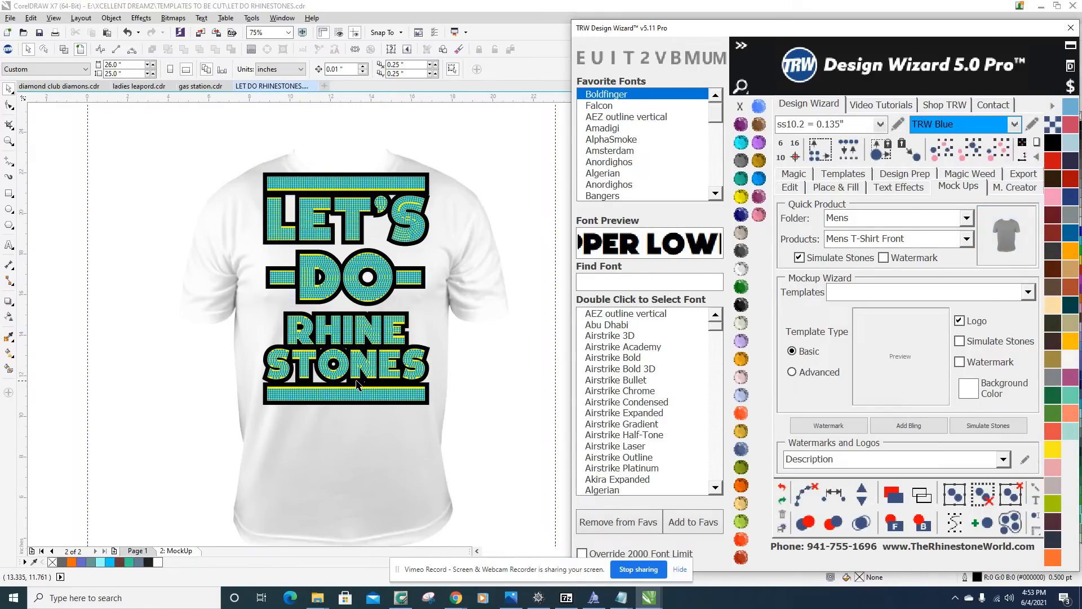
scroll(360, 395, down, 2)
click(366, 413)
drag(364, 411, 365, 397)
scroll(367, 409, up, 4)
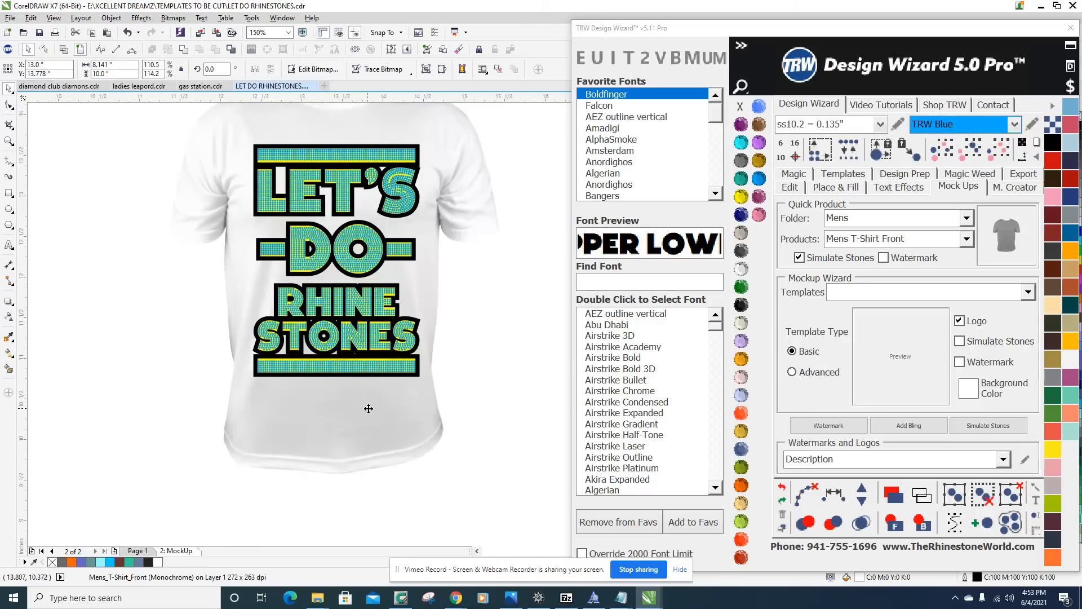
scroll(369, 408, down, 2)
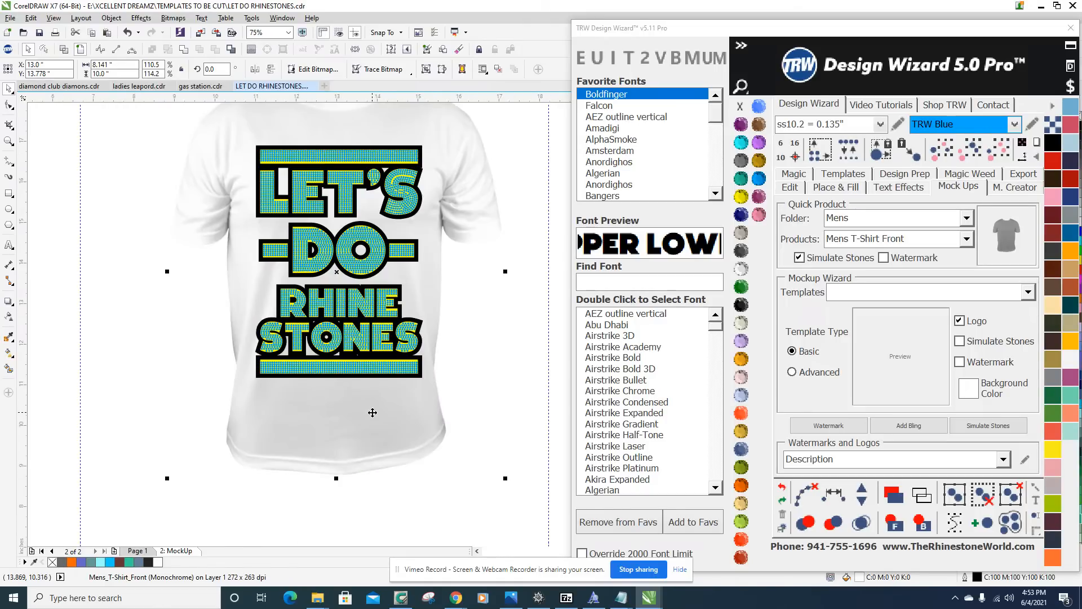
scroll(372, 413, down, 2)
click(474, 331)
Examine the simulated stones of the lettering up close and the placement of the design on the whole shirt.
scroll(387, 290, up, 6)
scroll(385, 289, up, 3)
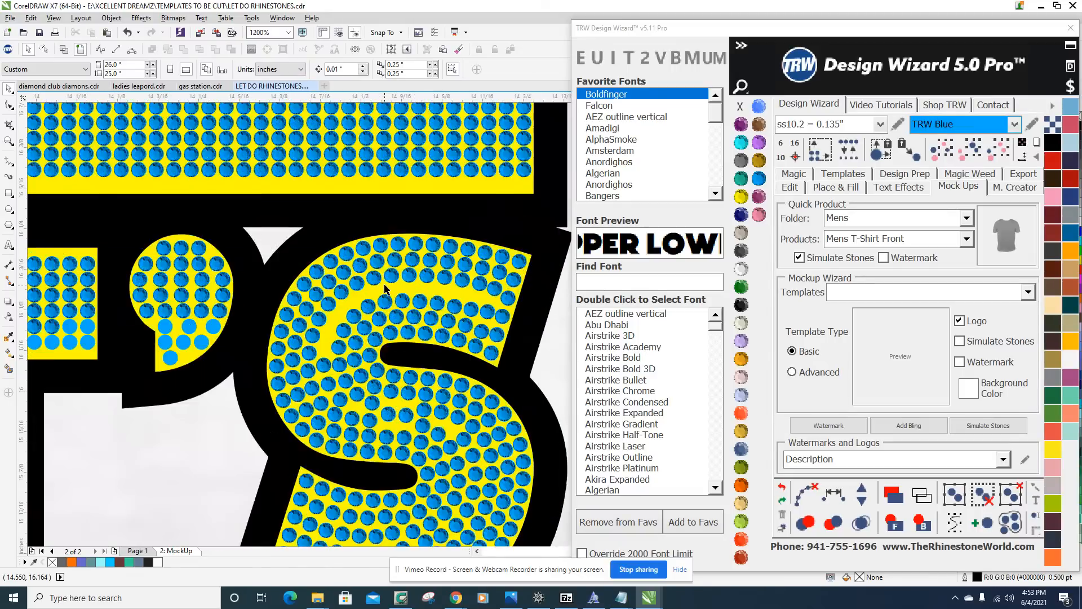
scroll(354, 257, down, 2)
scroll(354, 257, down, 4)
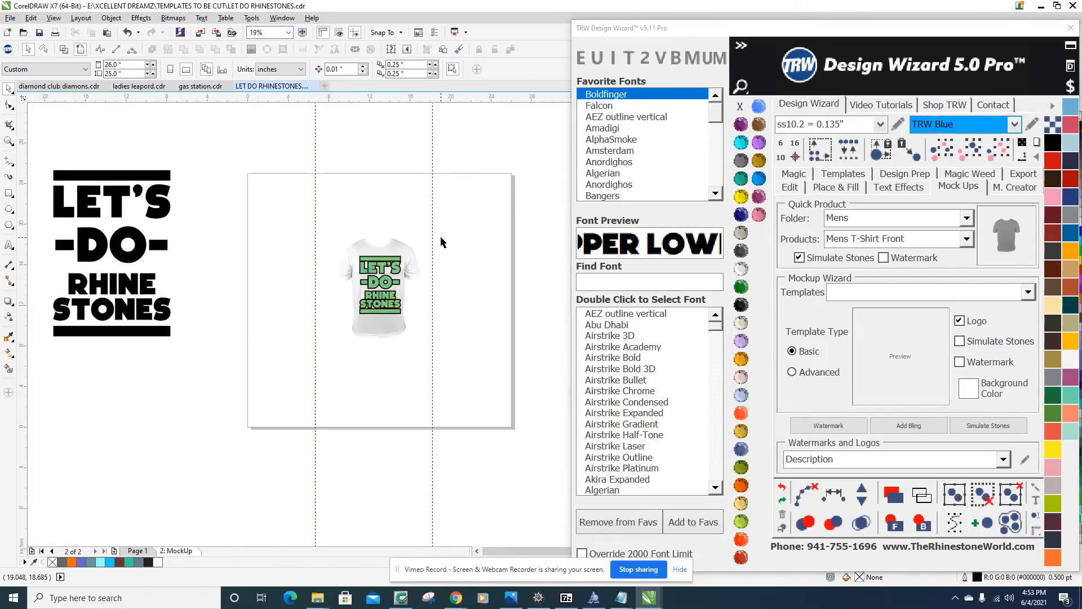
scroll(392, 253, up, 2)
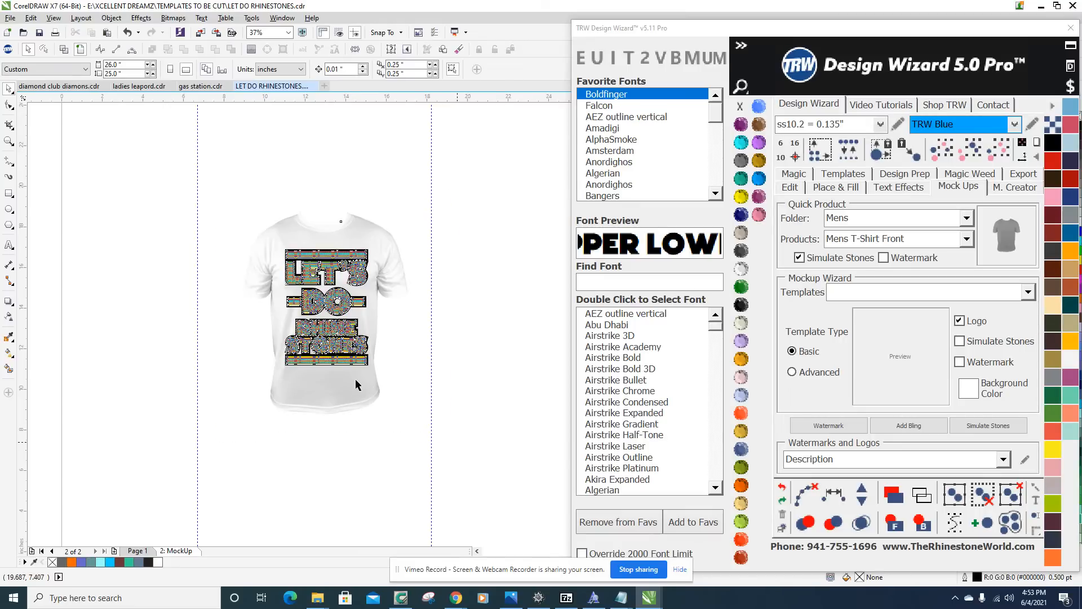
Center the T-shirt mockup on the page and place one copy on each side of it.
scroll(353, 378, down, 2)
drag(353, 388, 267, 383)
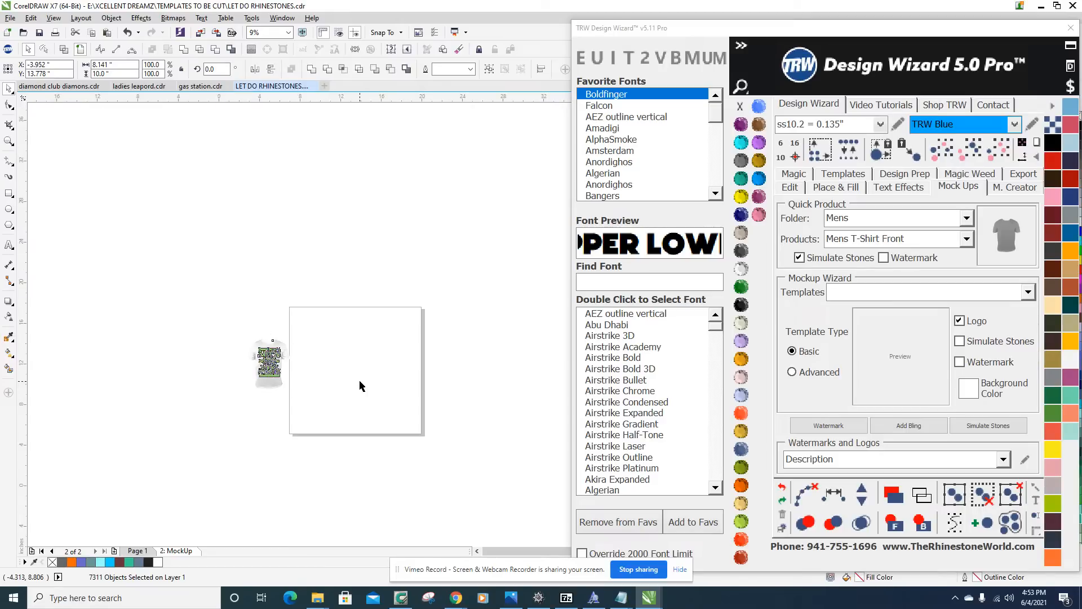
scroll(360, 379, up, 2)
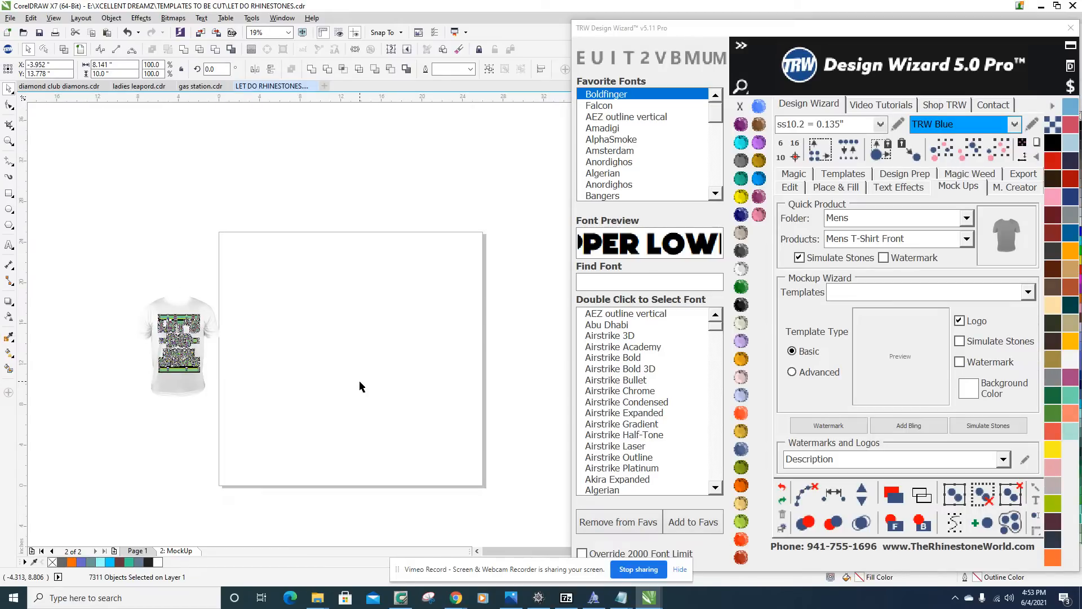
key(p)
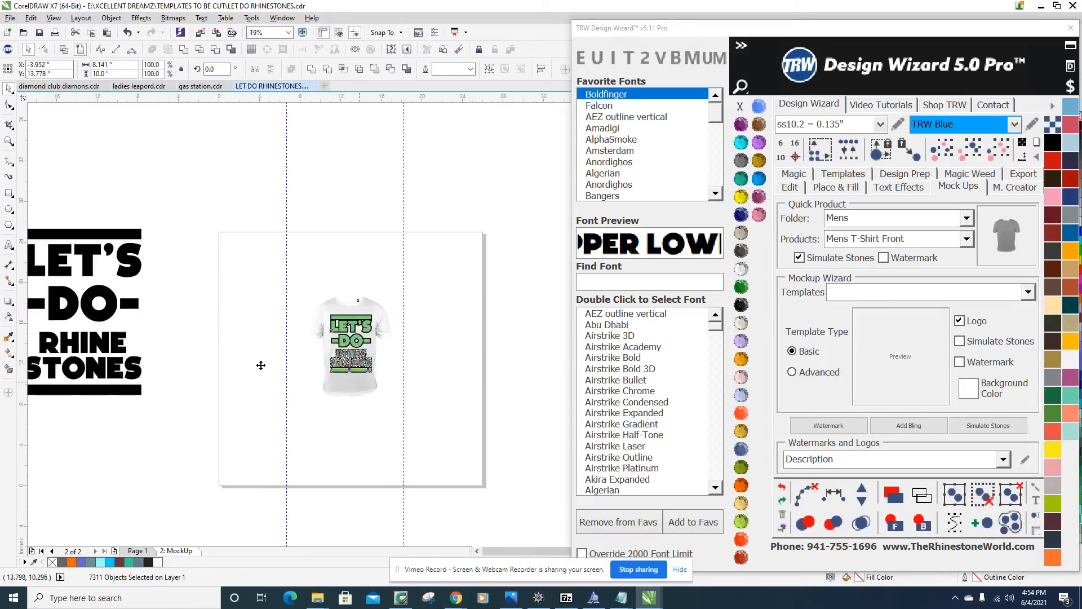
drag(354, 384, 273, 387)
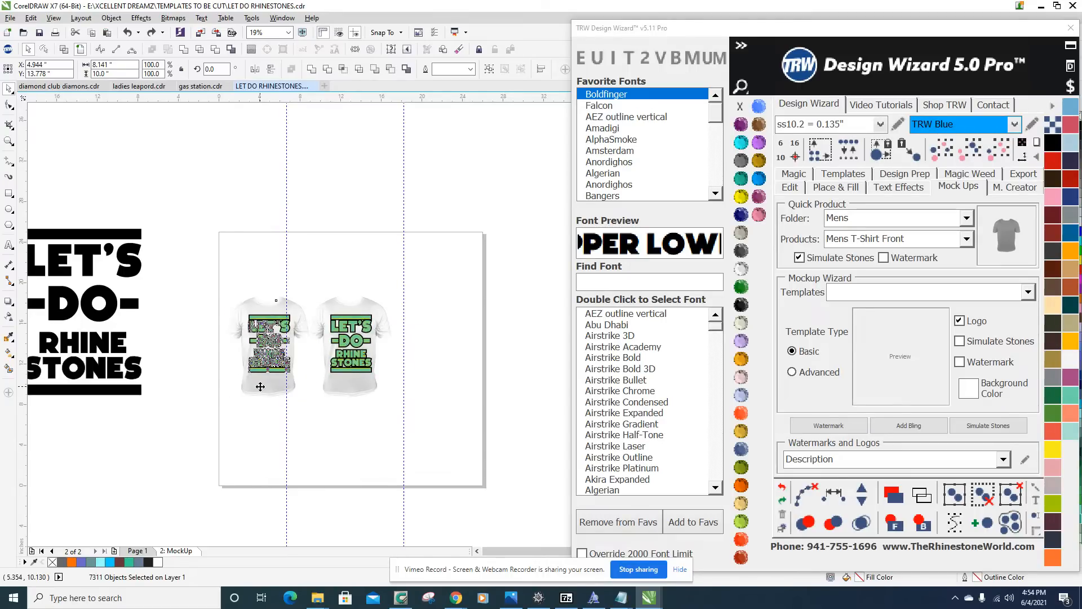
drag(260, 387, 424, 401)
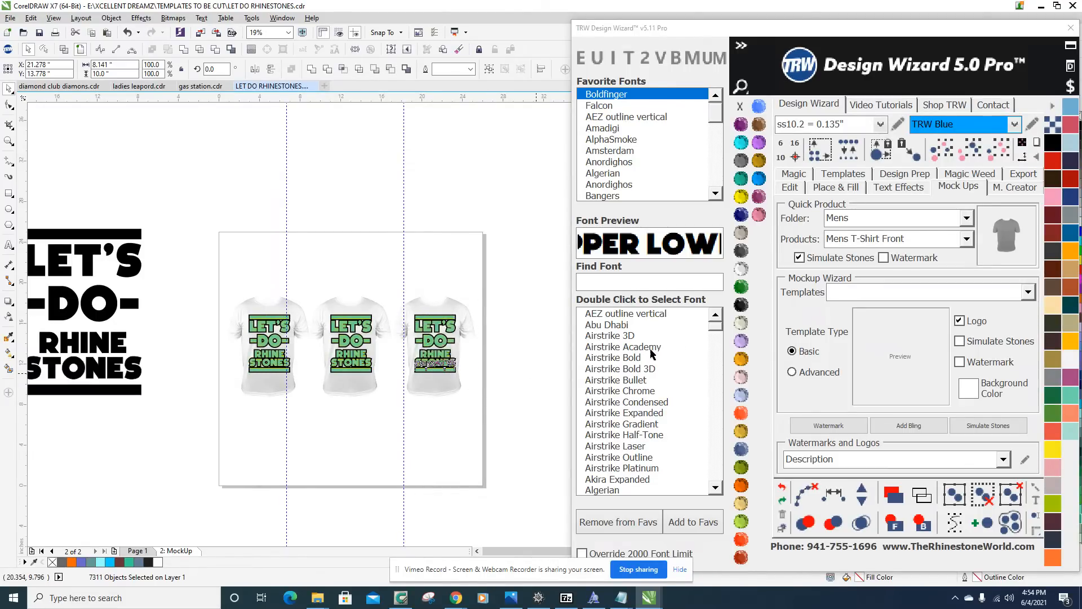
Color the three shirts Citrine on the left, Emerald in the middle and Jet Black on the right.
click(742, 301)
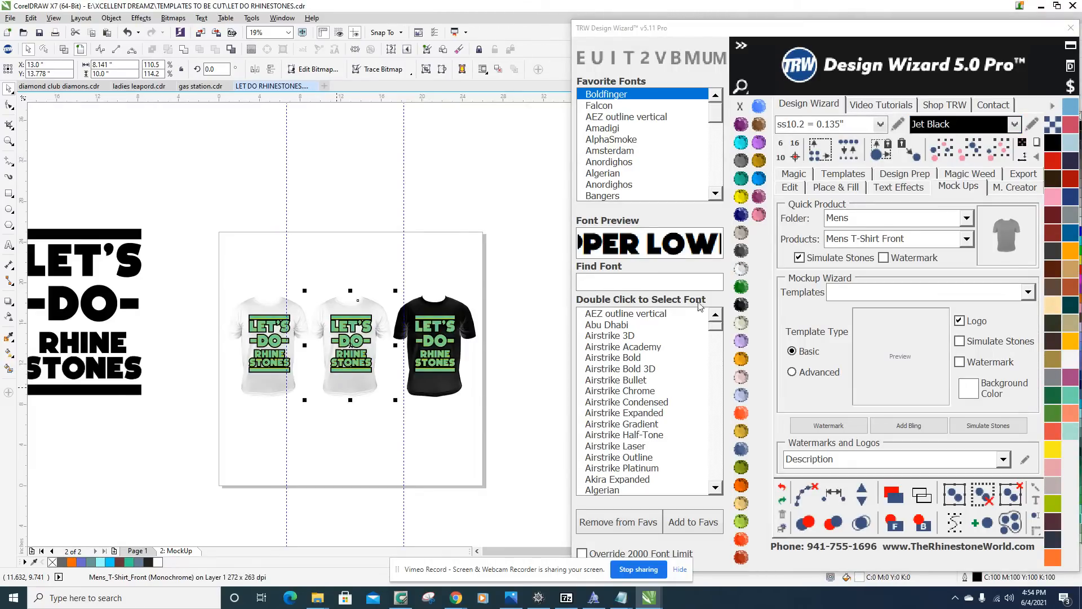
click(743, 287)
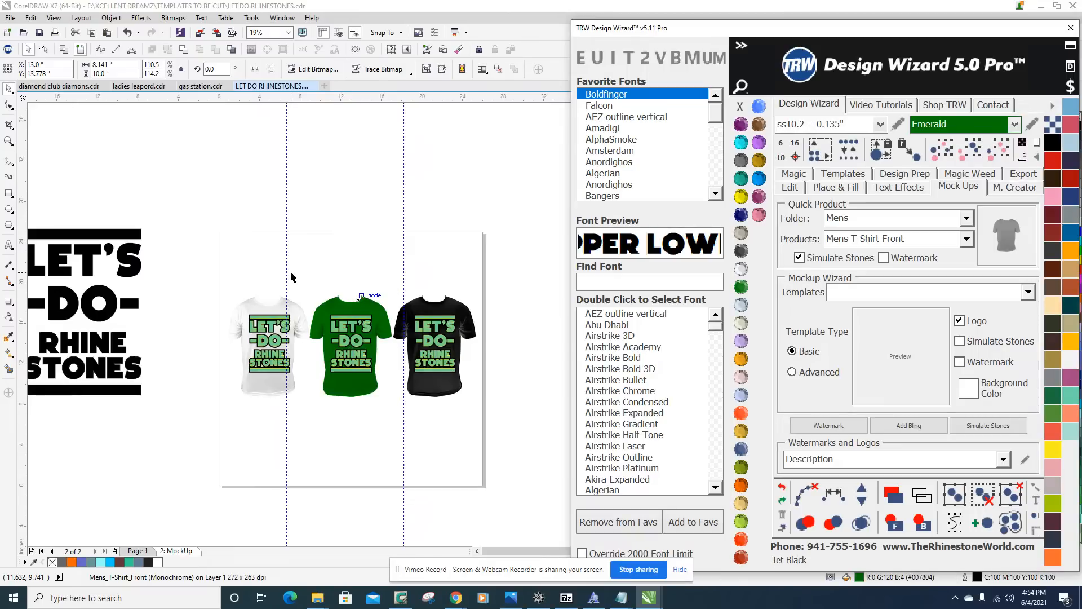
click(250, 307)
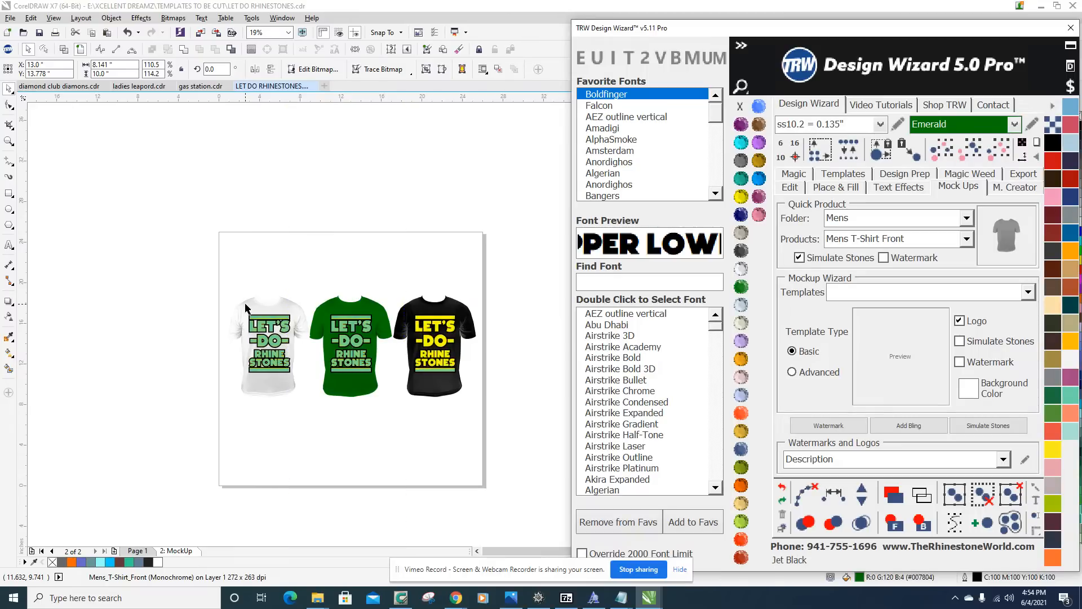
click(741, 202)
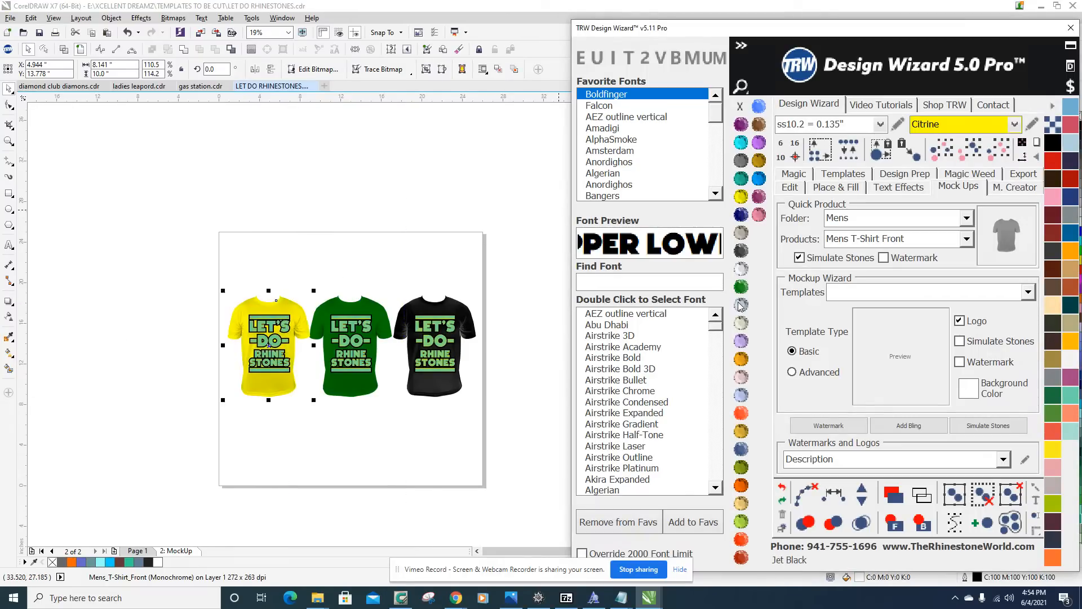
click(324, 251)
Recolor the blue stones of the design on the yellow shirt to Citrine, one half of the design at a time.
scroll(277, 325, up, 2)
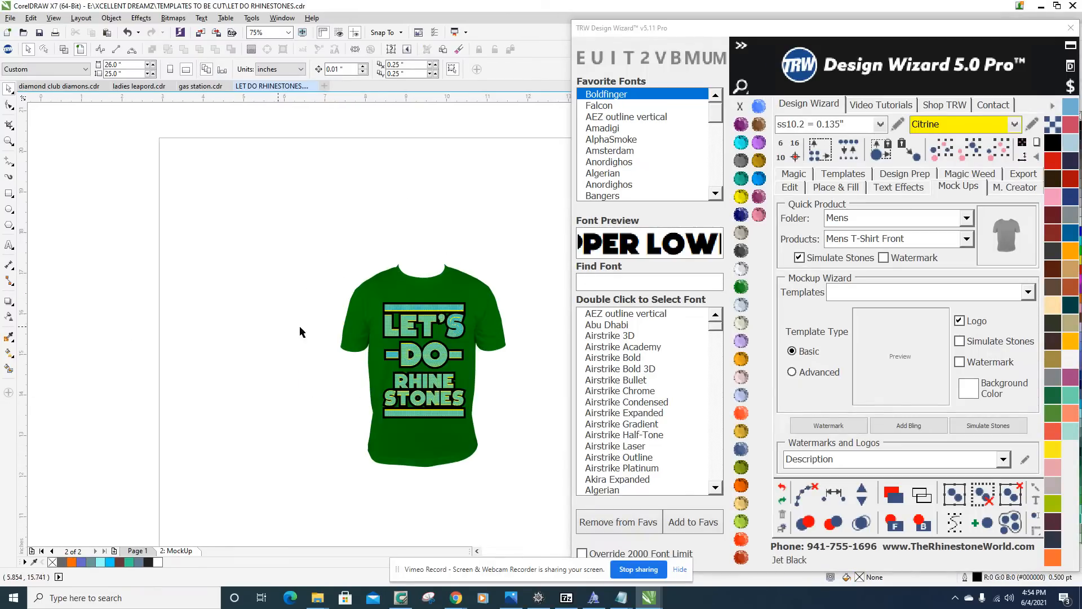
scroll(350, 314, up, 2)
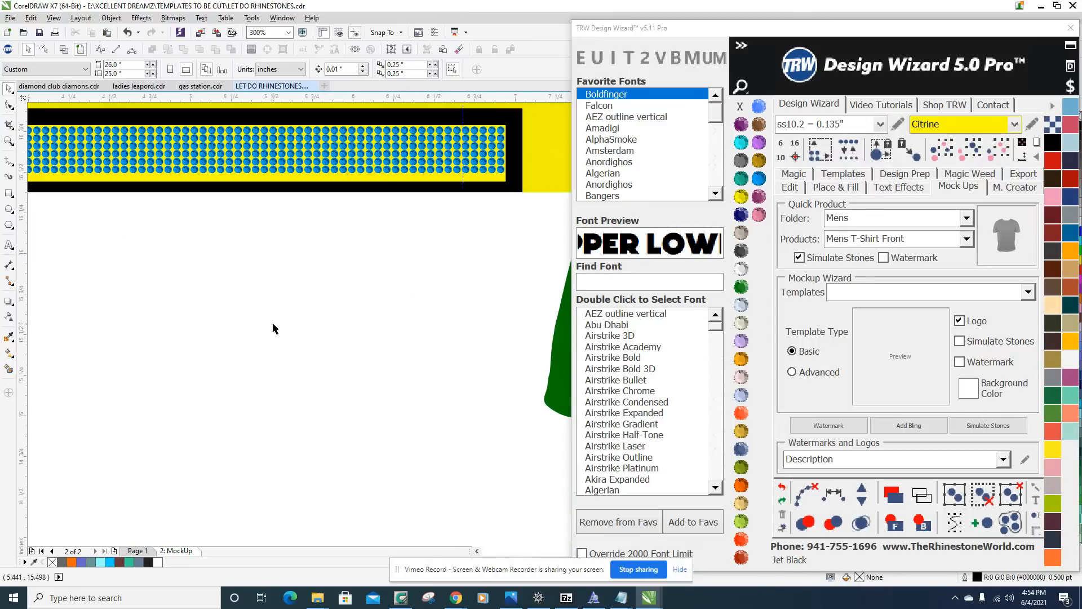
scroll(439, 271, up, 2)
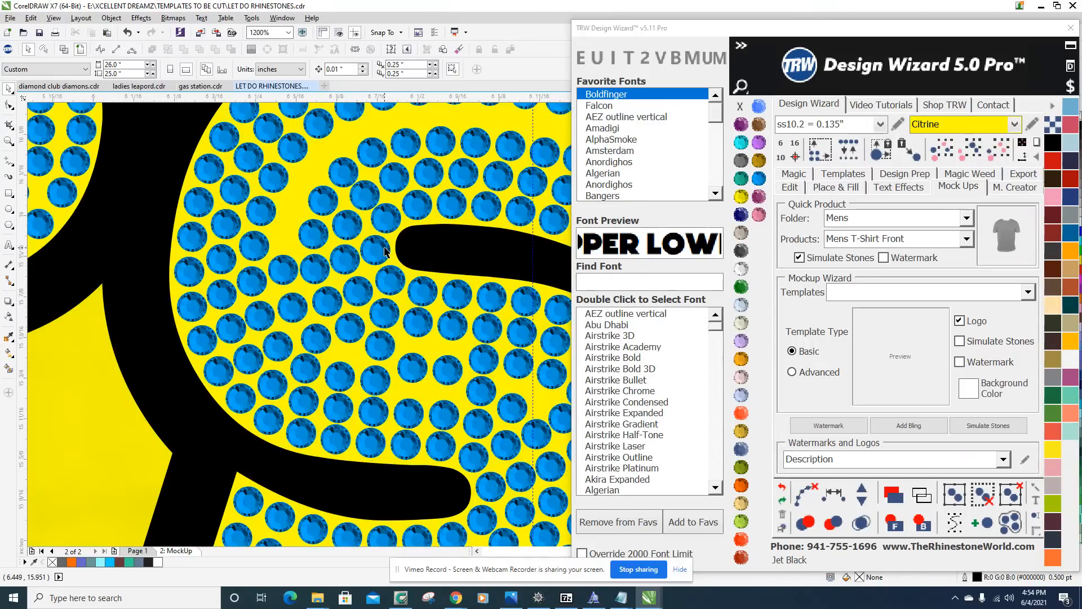
click(355, 272)
scroll(319, 294, down, 4)
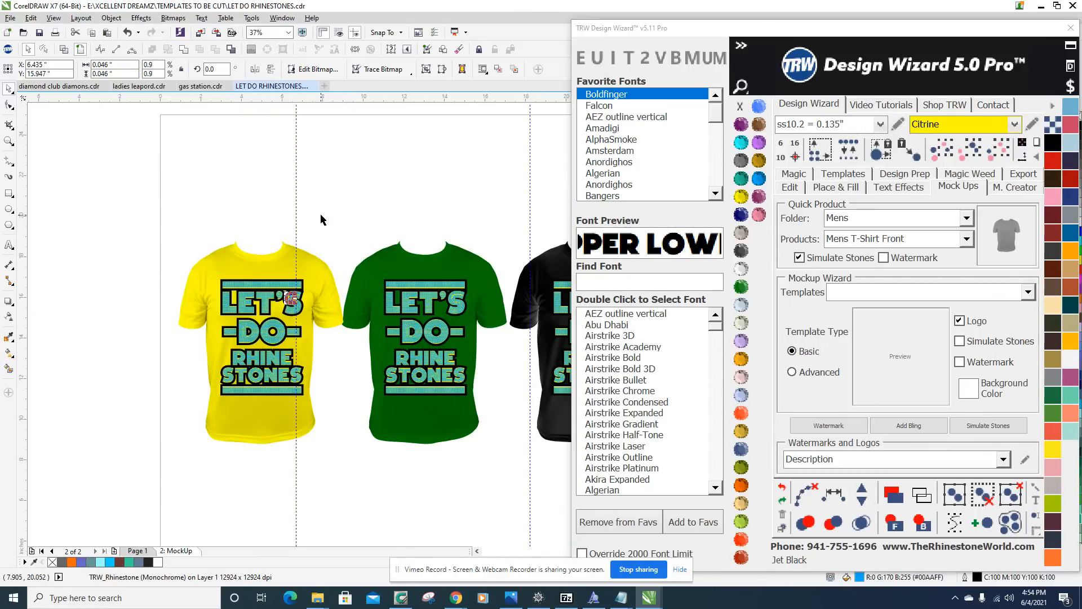
click(320, 218)
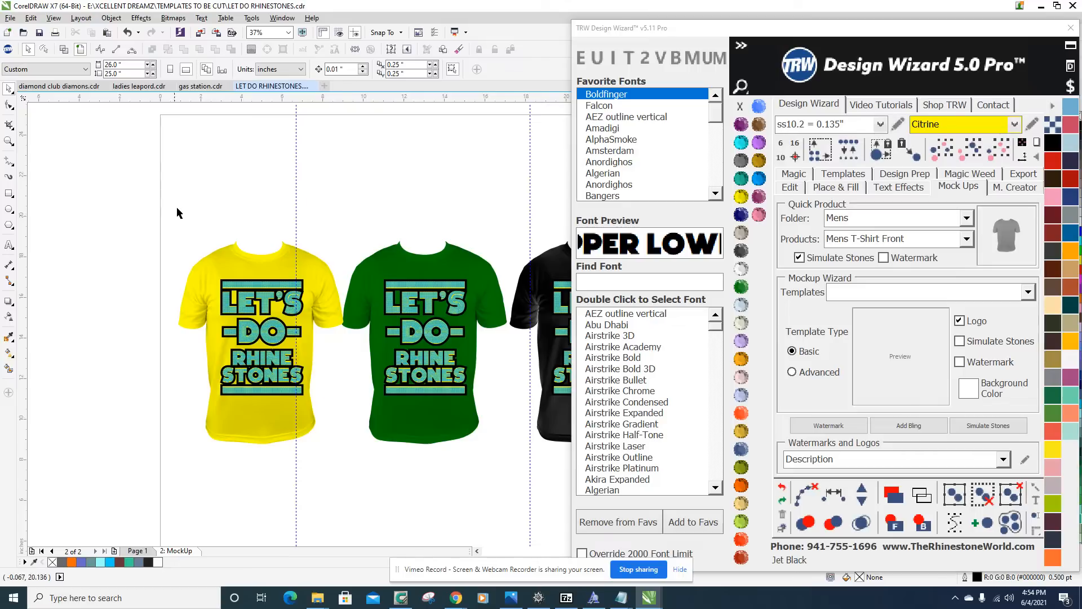
drag(188, 223, 268, 475)
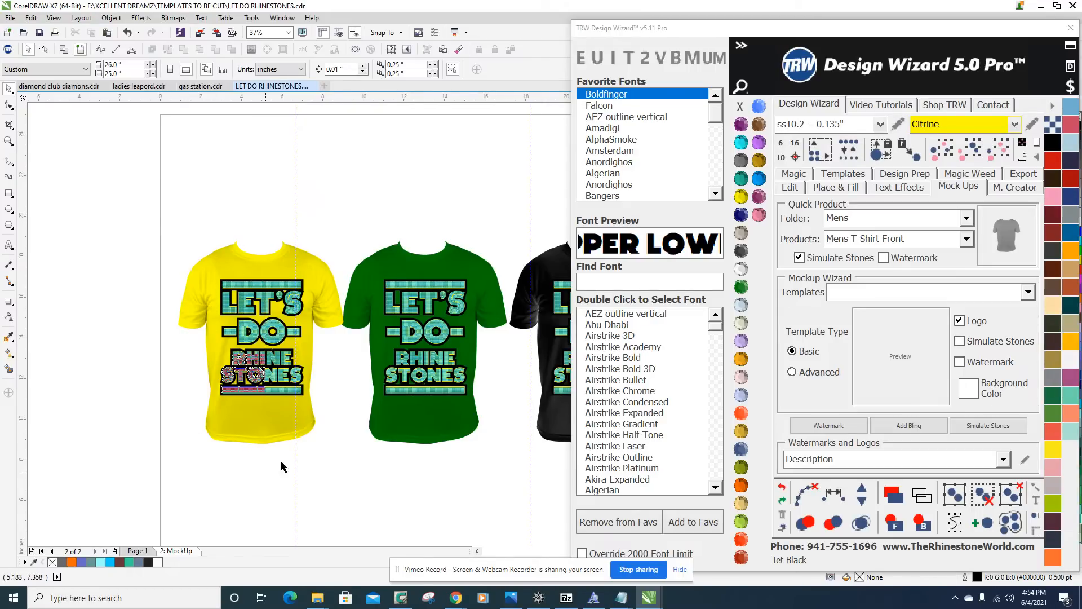
click(744, 198)
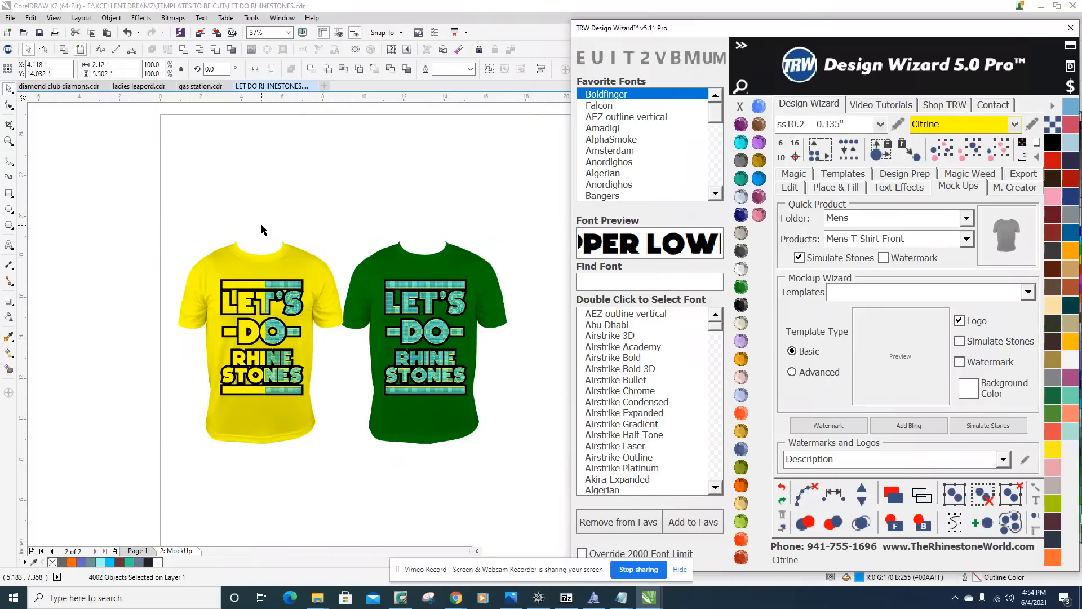
drag(259, 224, 318, 435)
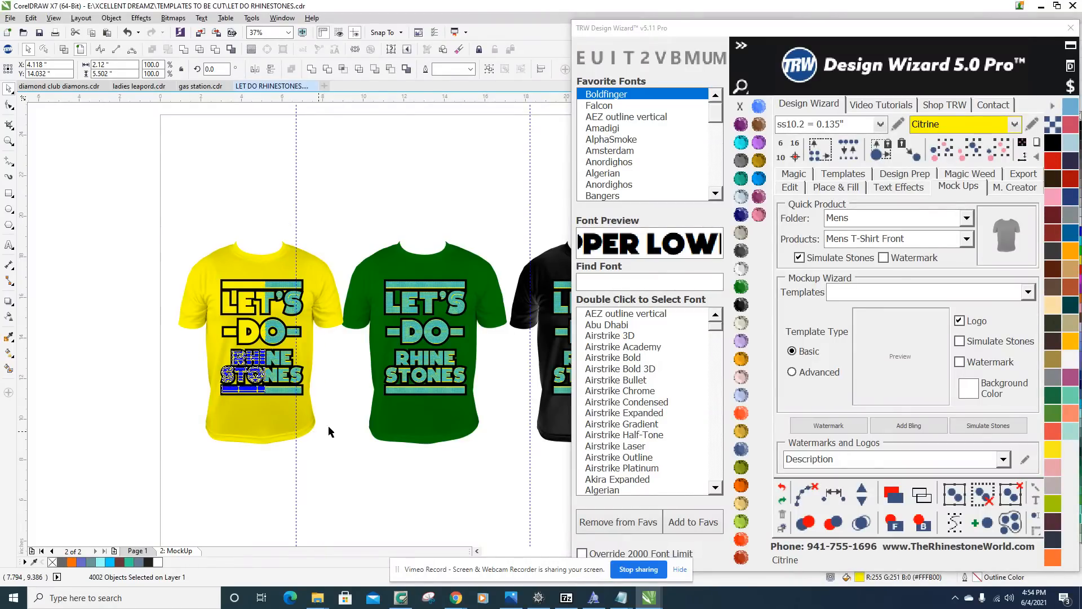
click(741, 197)
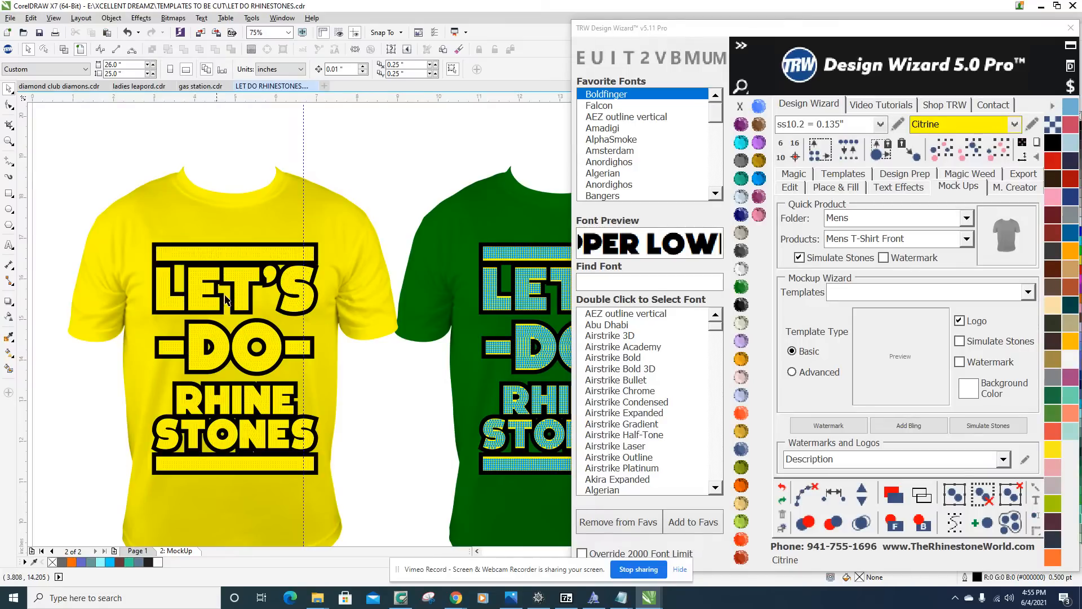
Change the yellow shirt's color to Aquamarine and deselect it.
click(278, 207)
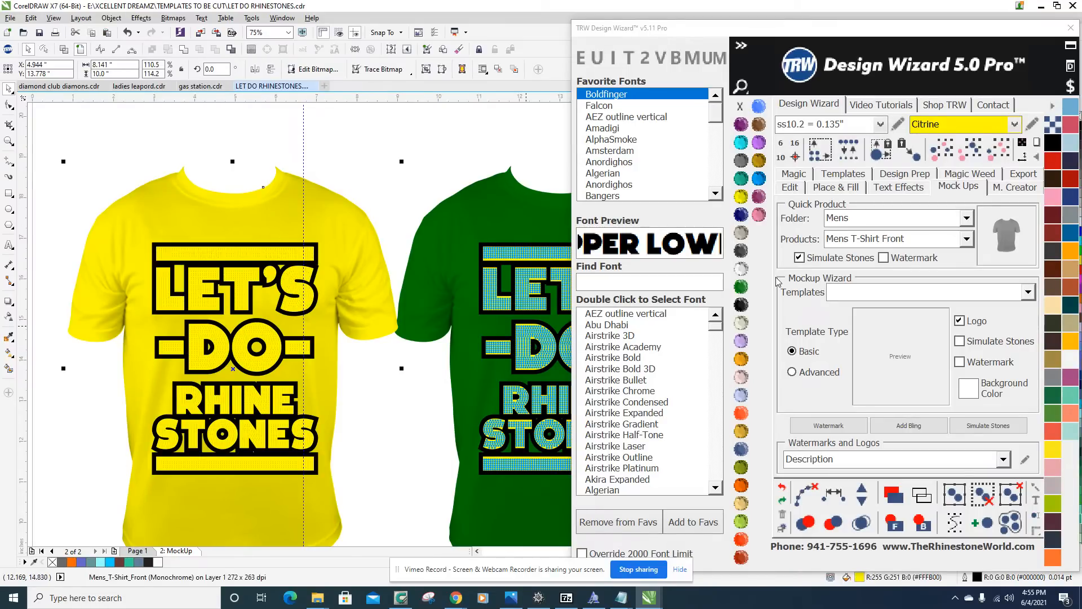
click(740, 144)
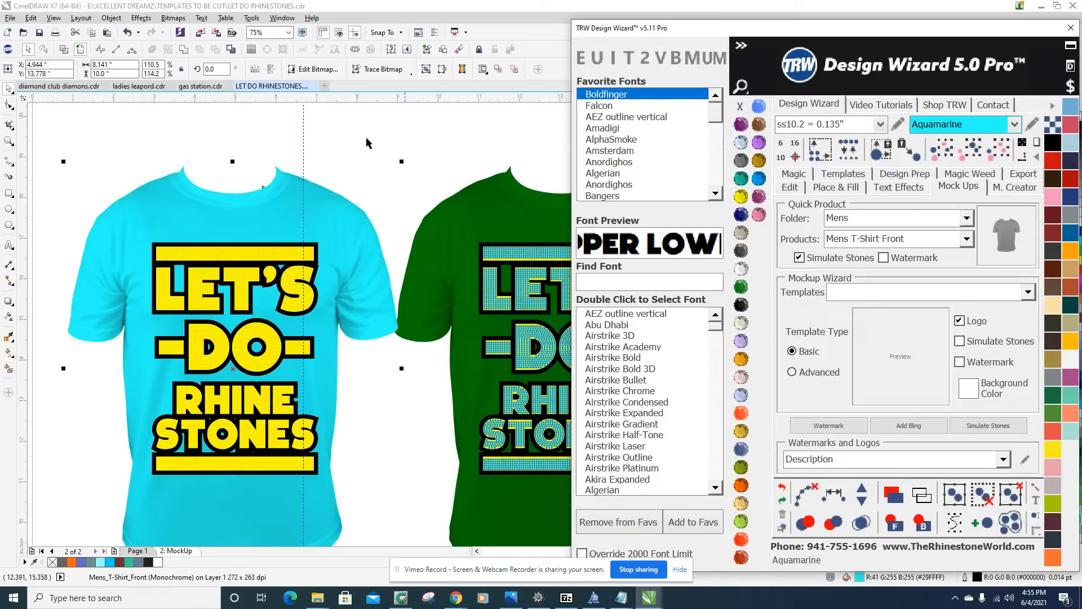
click(276, 158)
Recolor the yellow lettering shape behind the Citrine stones on the aquamarine shirt to Cobalt.
scroll(309, 254, up, 3)
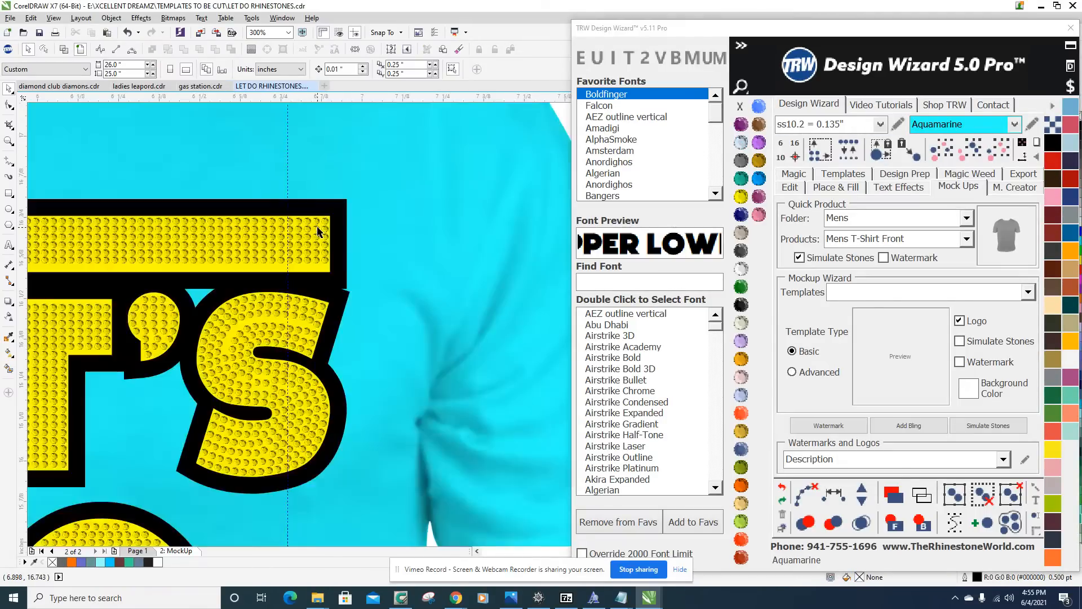
scroll(319, 231, up, 3)
scroll(297, 331, down, 2)
scroll(298, 332, up, 1)
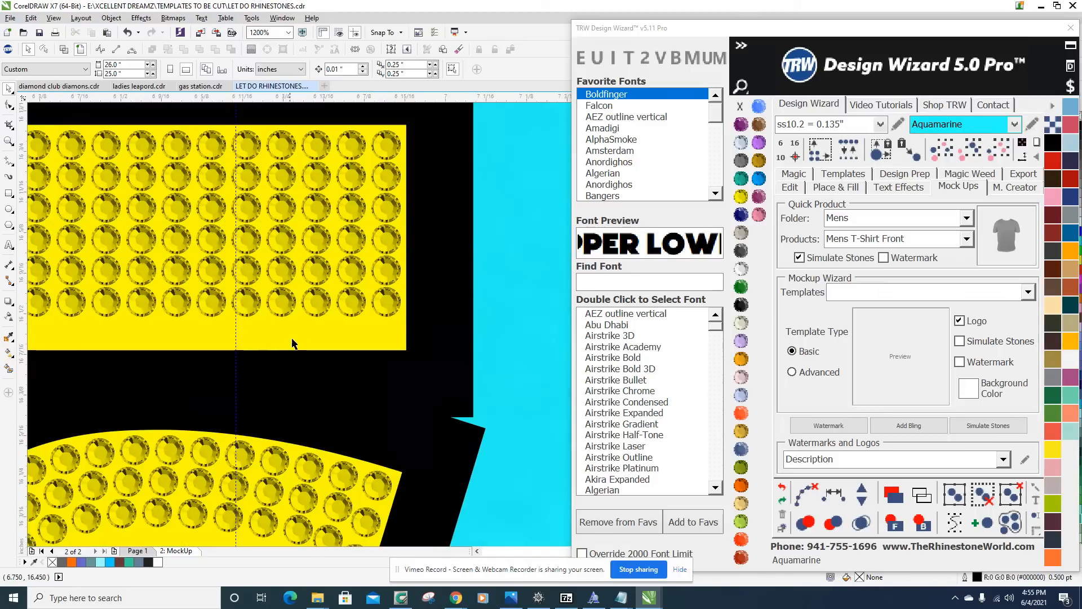
click(297, 331)
scroll(375, 301, down, 6)
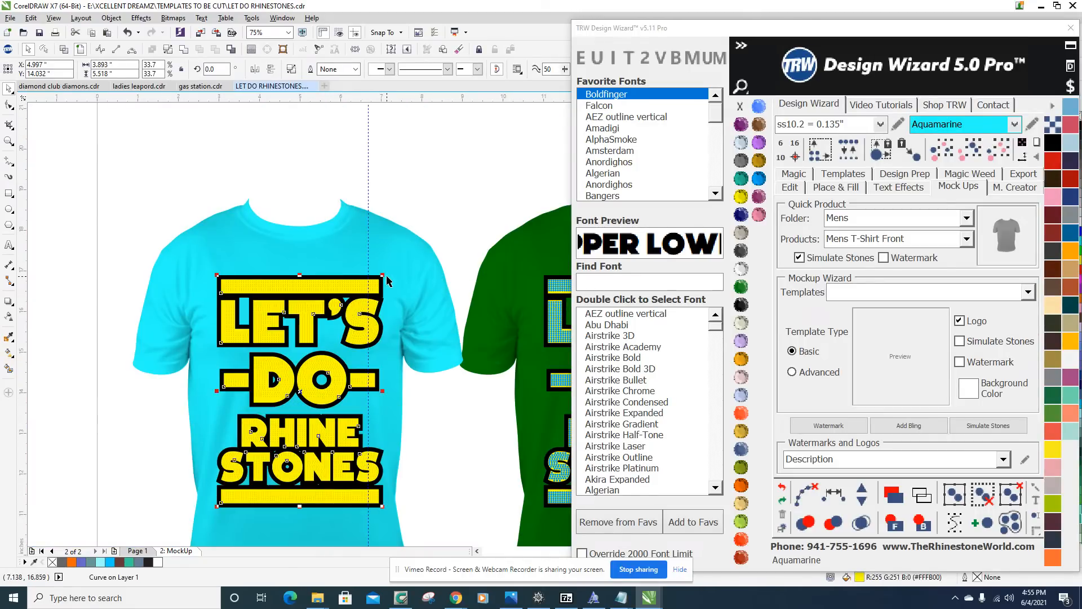
click(740, 215)
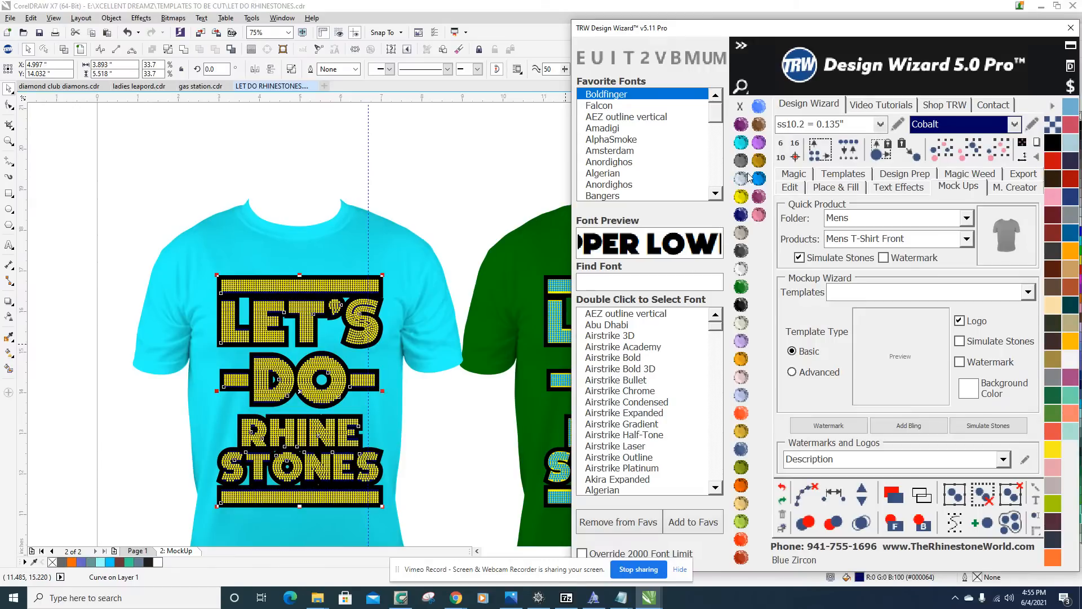
click(293, 318)
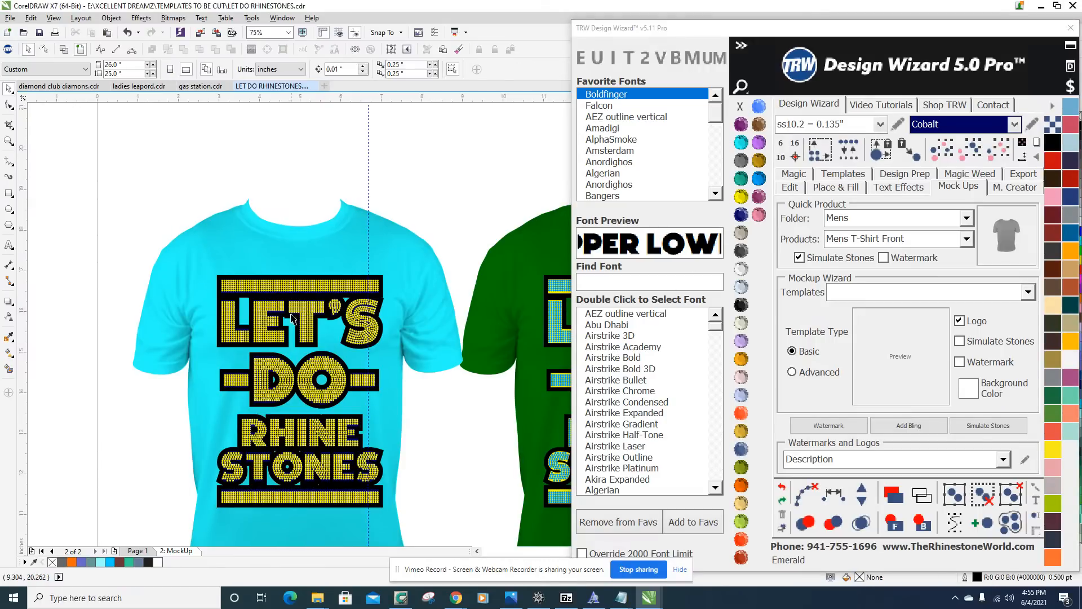
Move the whole aquamarine shirt mockup to the upper edge of the page and place a copy directly below it.
scroll(293, 319, up, 3)
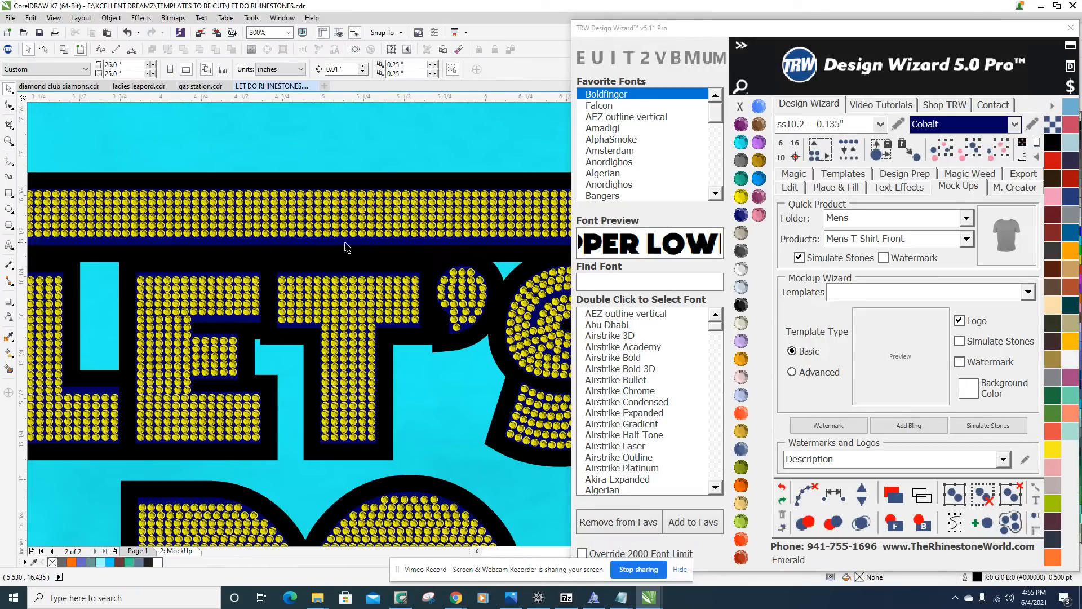
scroll(299, 266, down, 3)
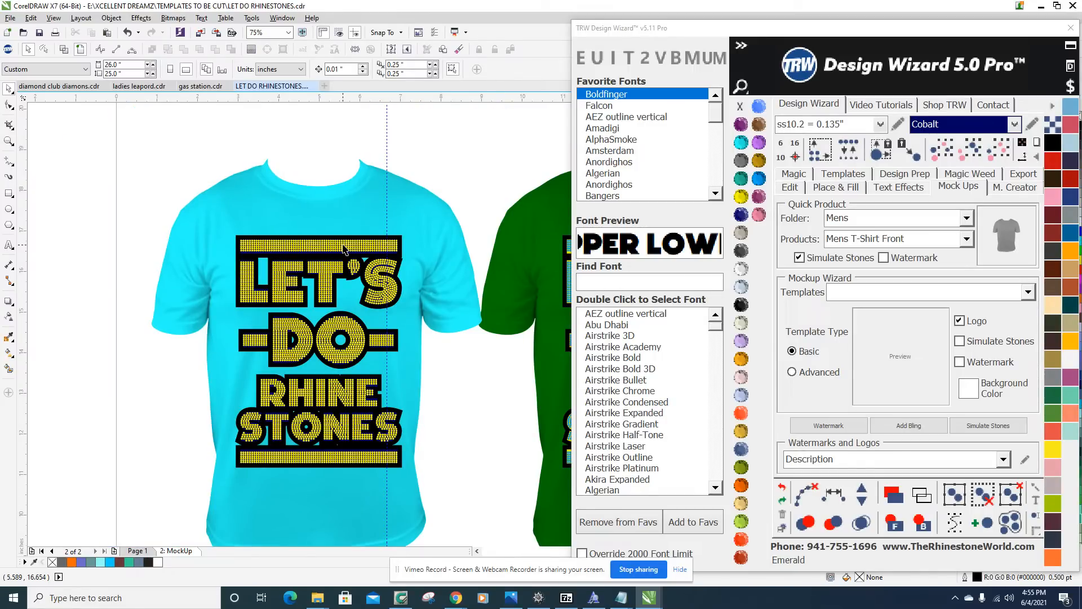
scroll(299, 243, up, 3)
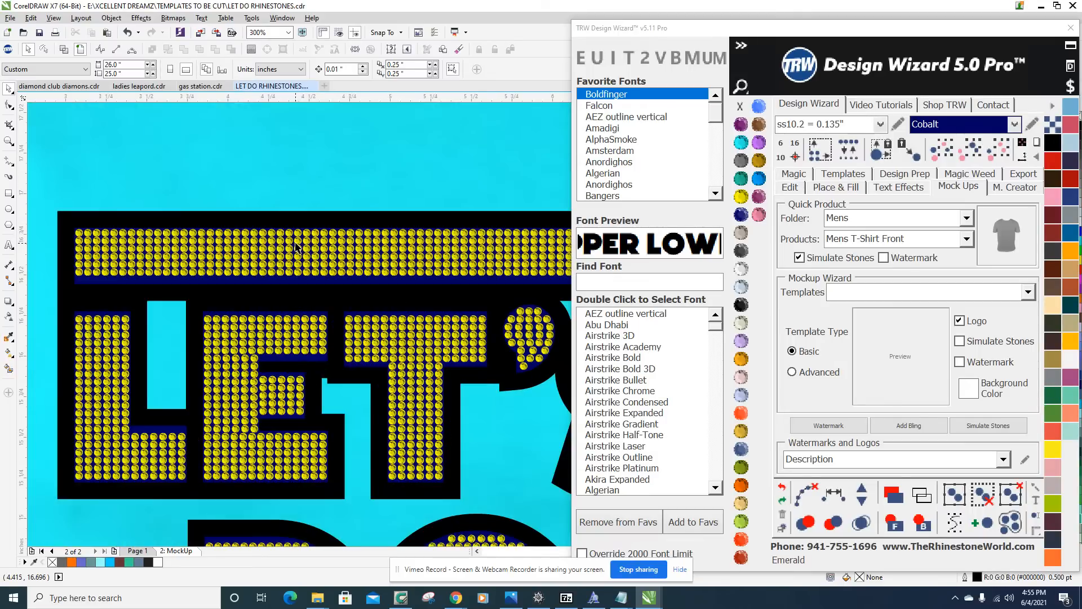
scroll(297, 247, down, 3)
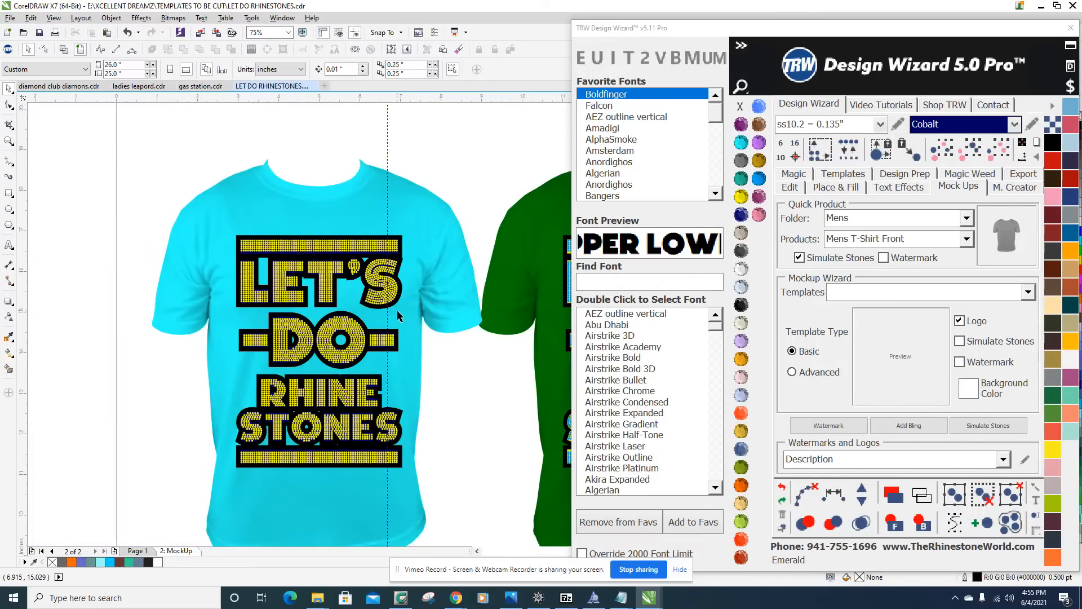
scroll(494, 268, down, 3)
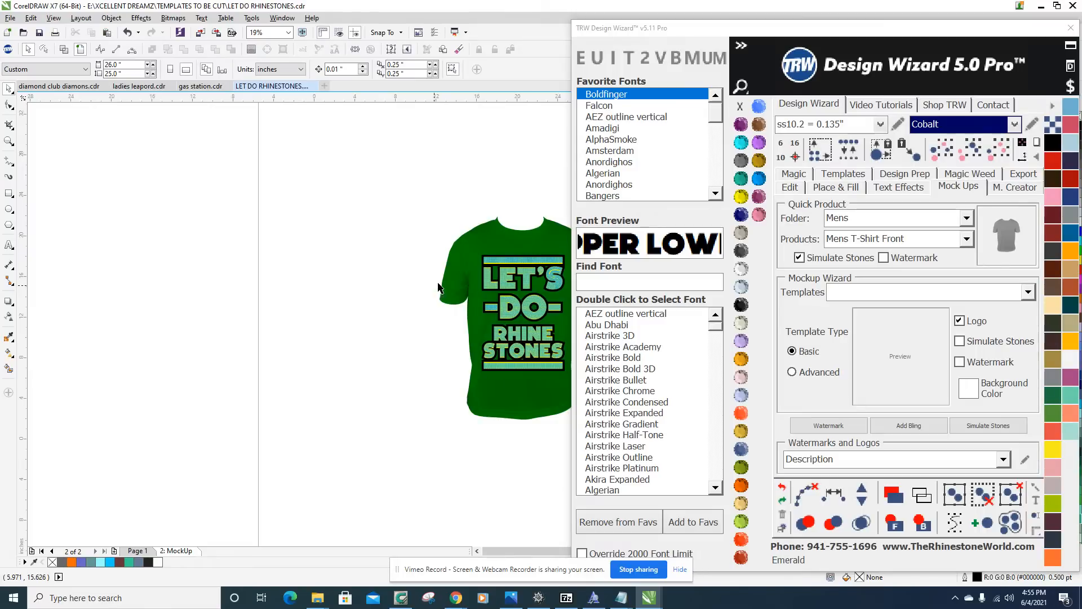
drag(299, 239, 409, 371)
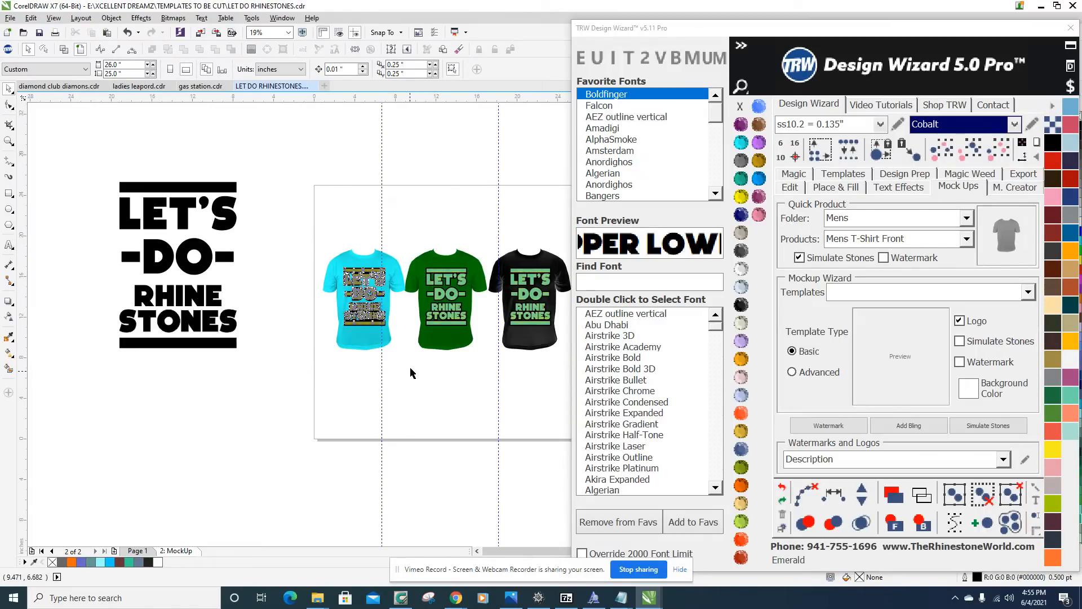
drag(360, 337, 360, 281)
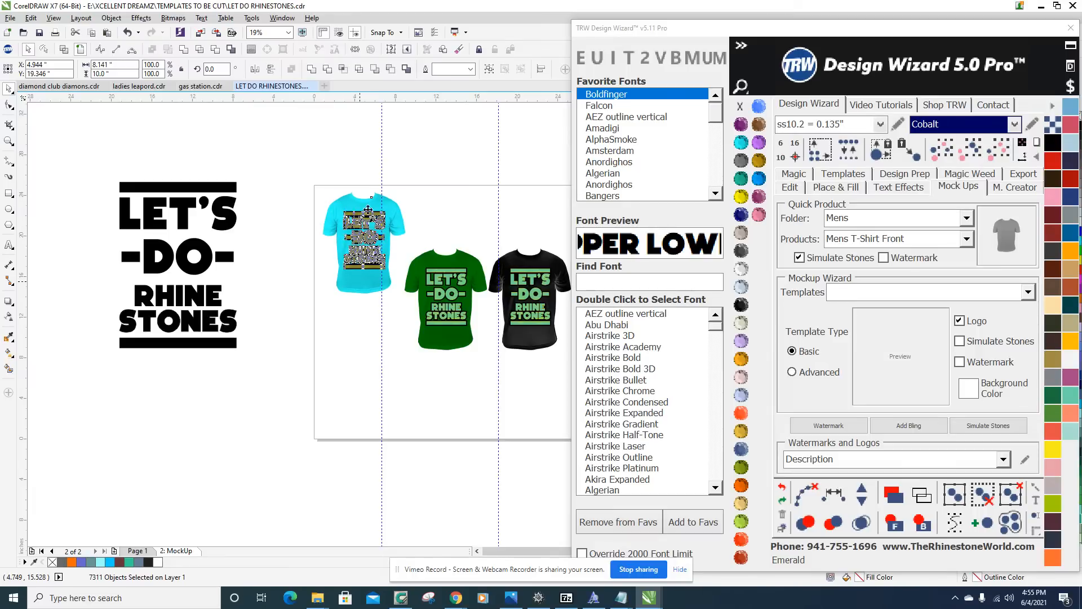
drag(356, 204, 347, 313)
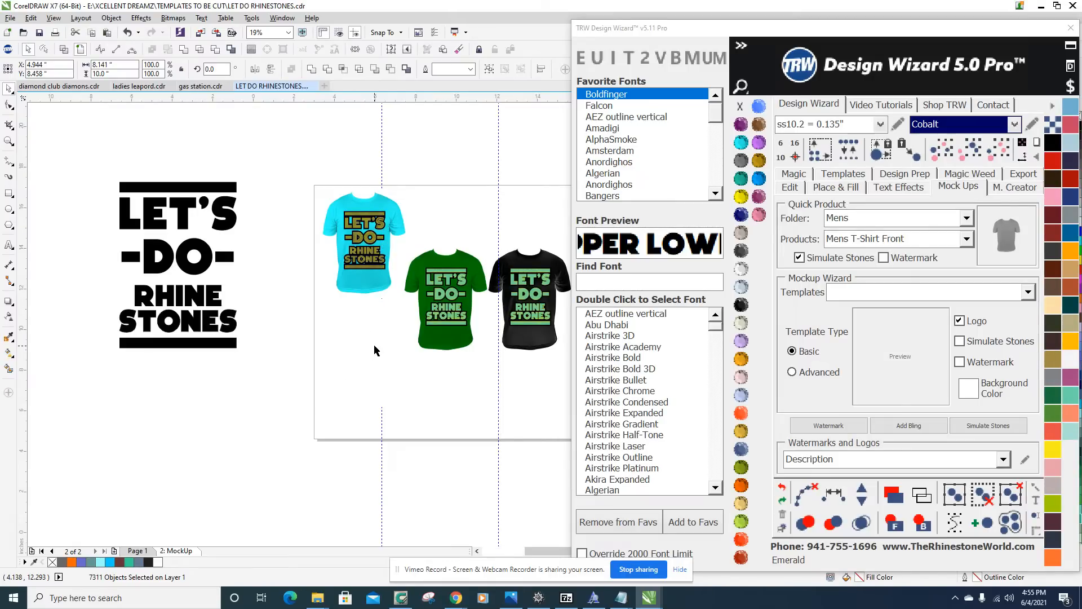
scroll(375, 350, up, 2)
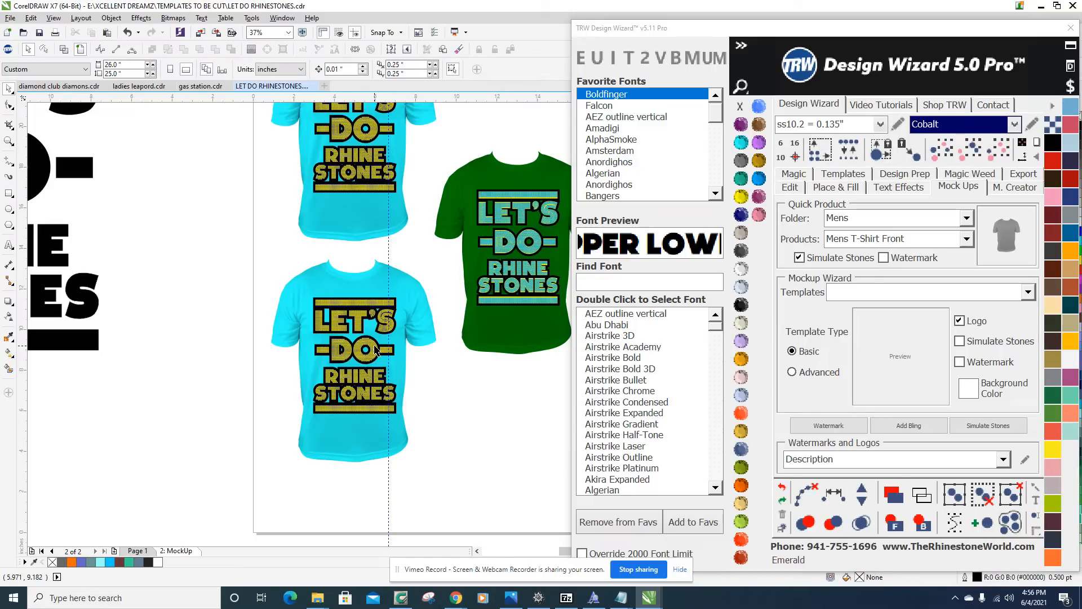
scroll(386, 342, up, 3)
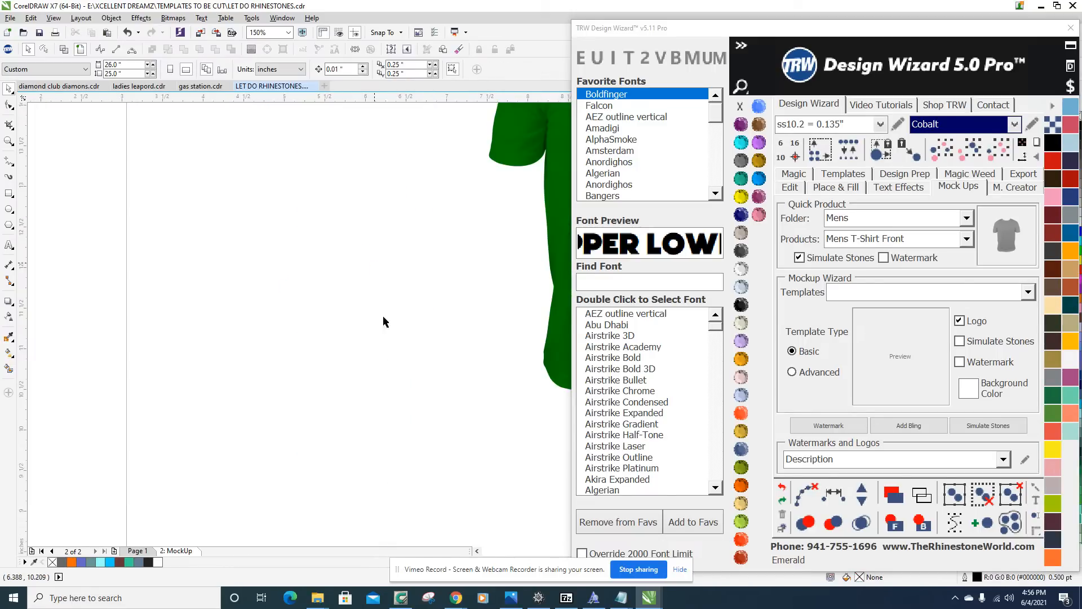
Trim the black background shape with the cobalt lettering shape in the design on the aquamarine shirt, then deselect it.
scroll(381, 302, up, 5)
scroll(377, 281, up, 4)
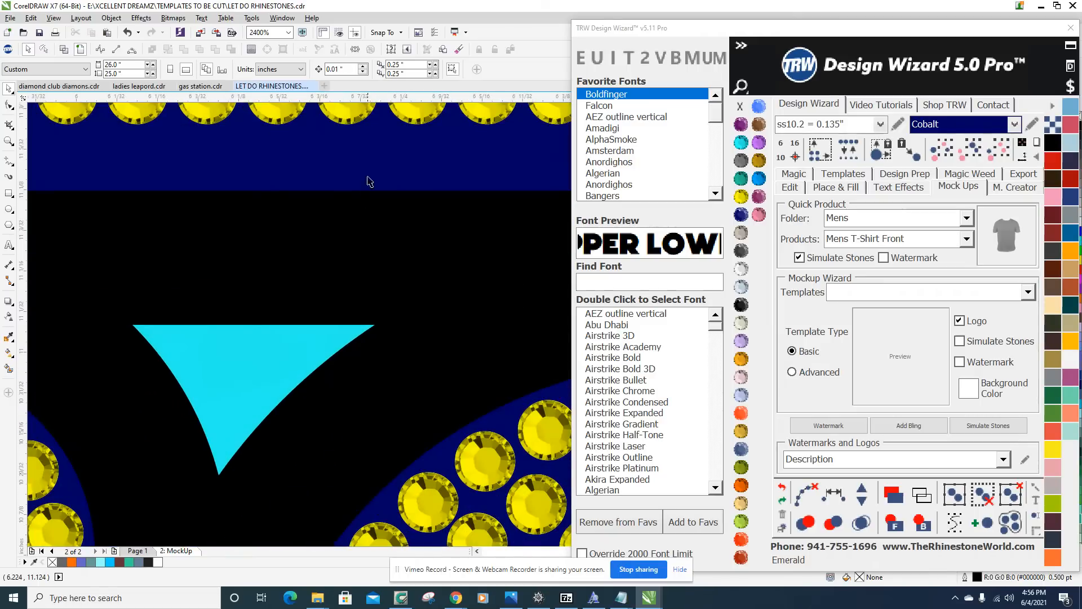
click(370, 175)
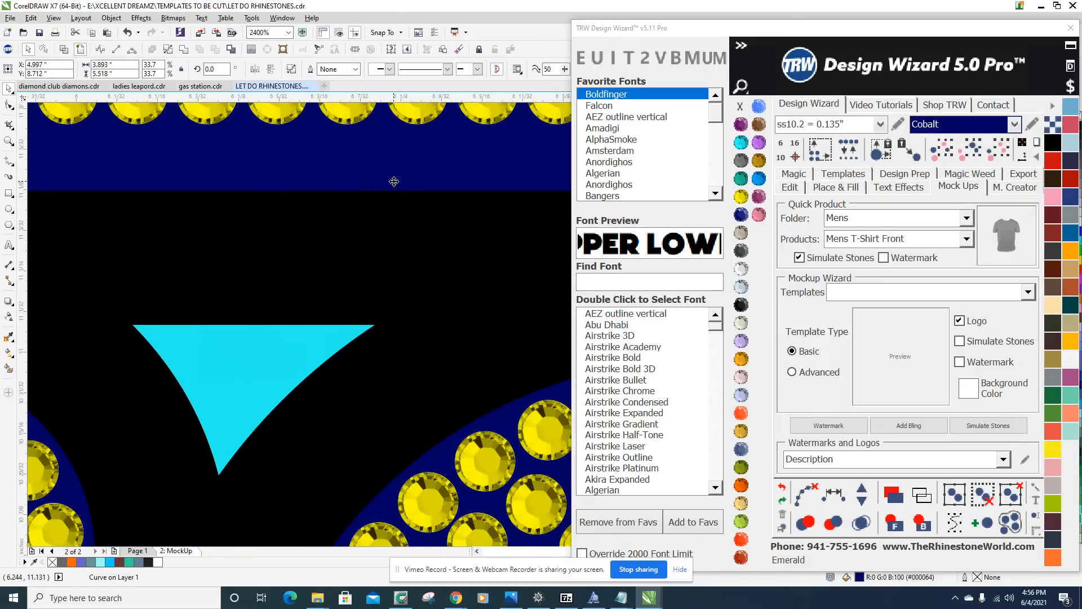
scroll(387, 220, down, 8)
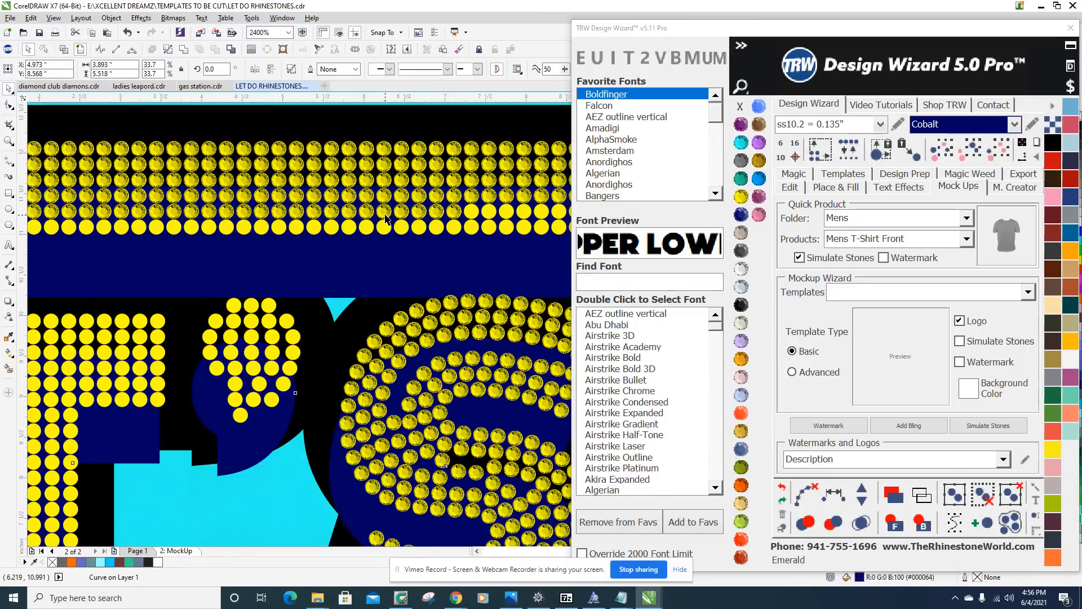
scroll(352, 285, up, 4)
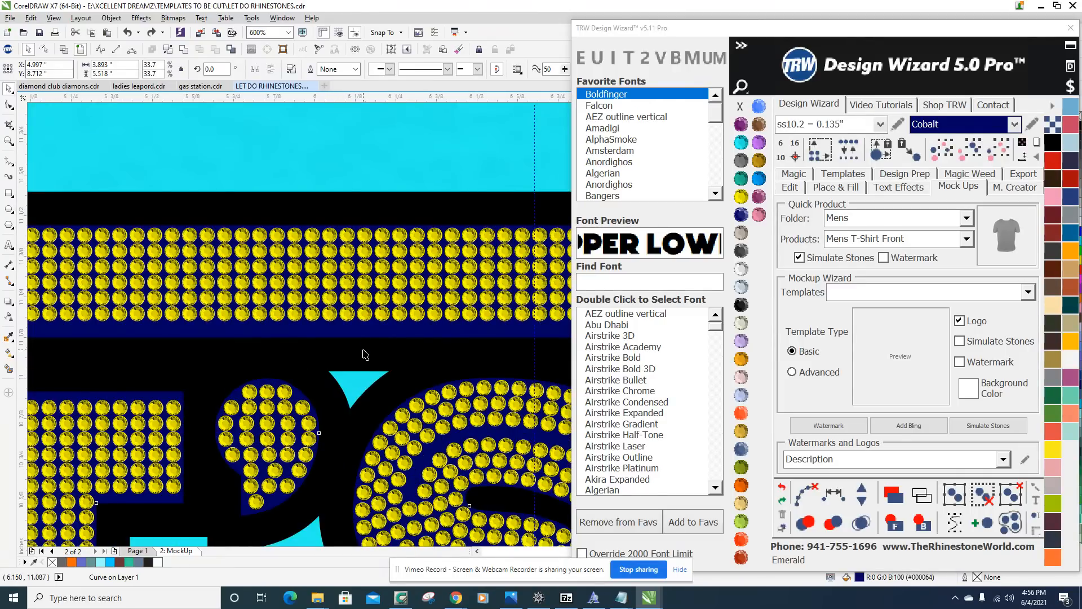
scroll(364, 337, up, 4)
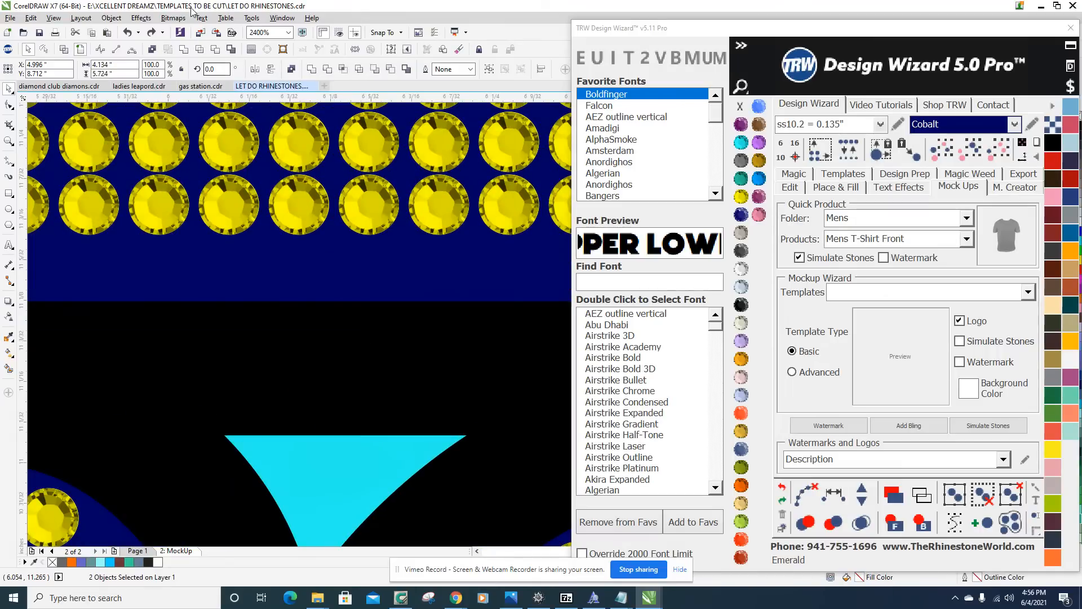
click(215, 50)
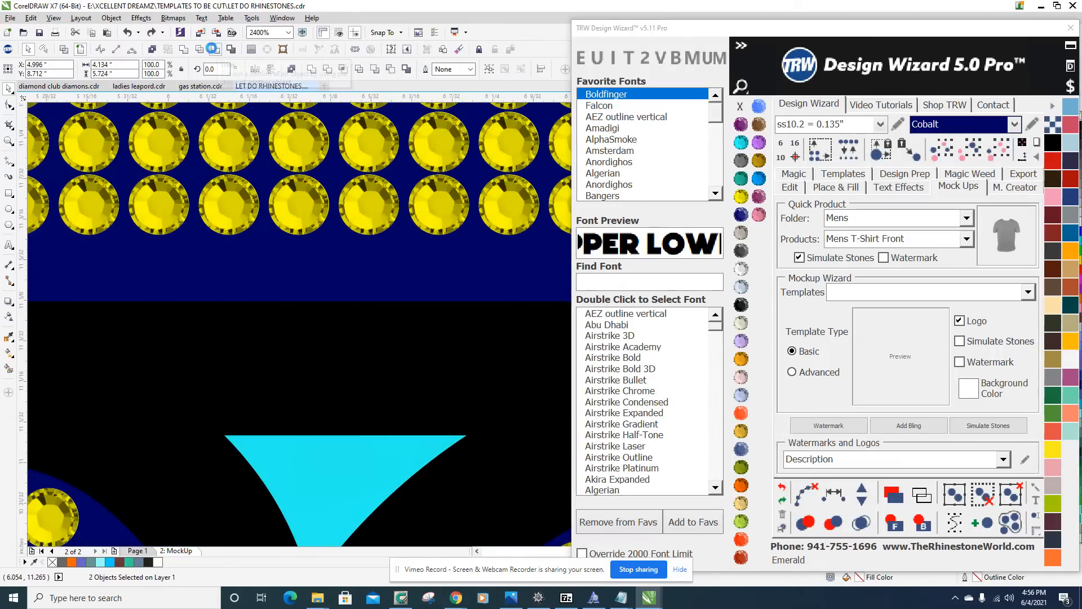
scroll(343, 270, down, 2)
scroll(342, 271, down, 8)
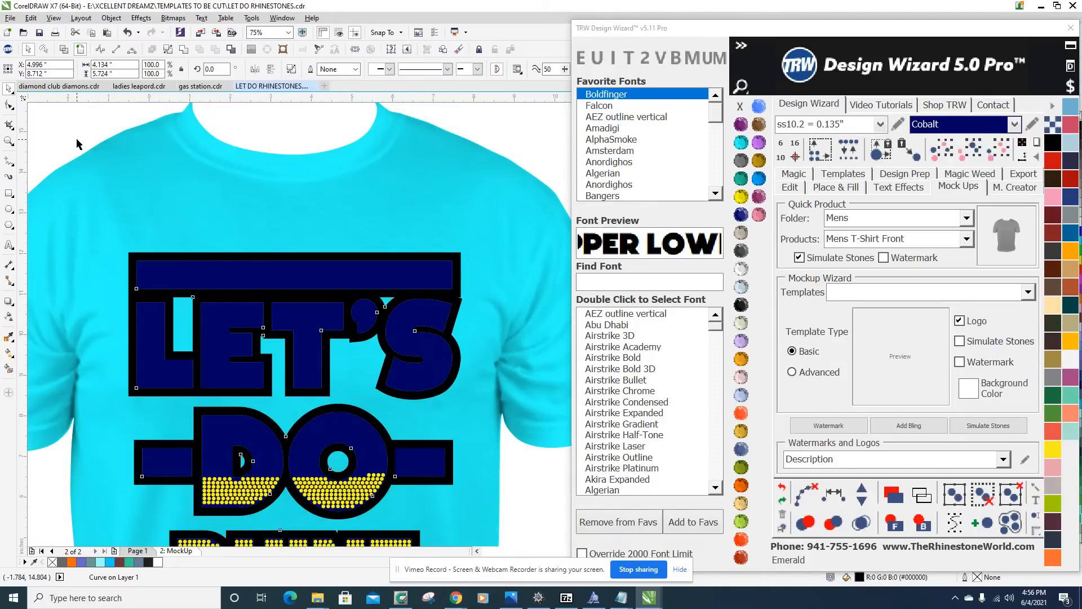
click(244, 209)
Delete the cobalt lettering shape behind the Citrine stones so the aquamarine shirt color shows between them.
scroll(325, 306, up, 2)
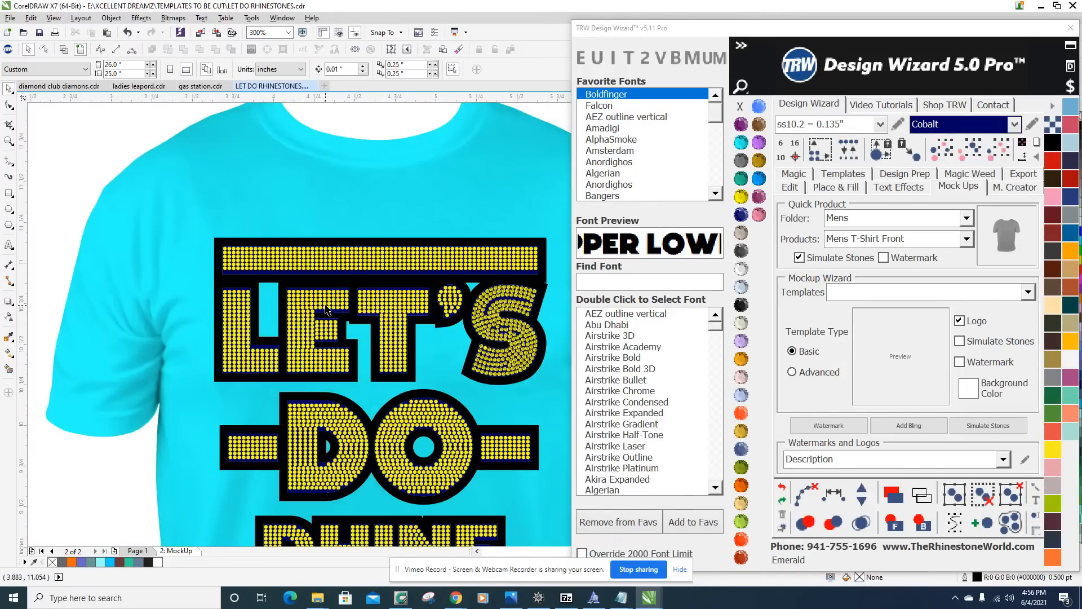
scroll(326, 309, up, 5)
click(280, 174)
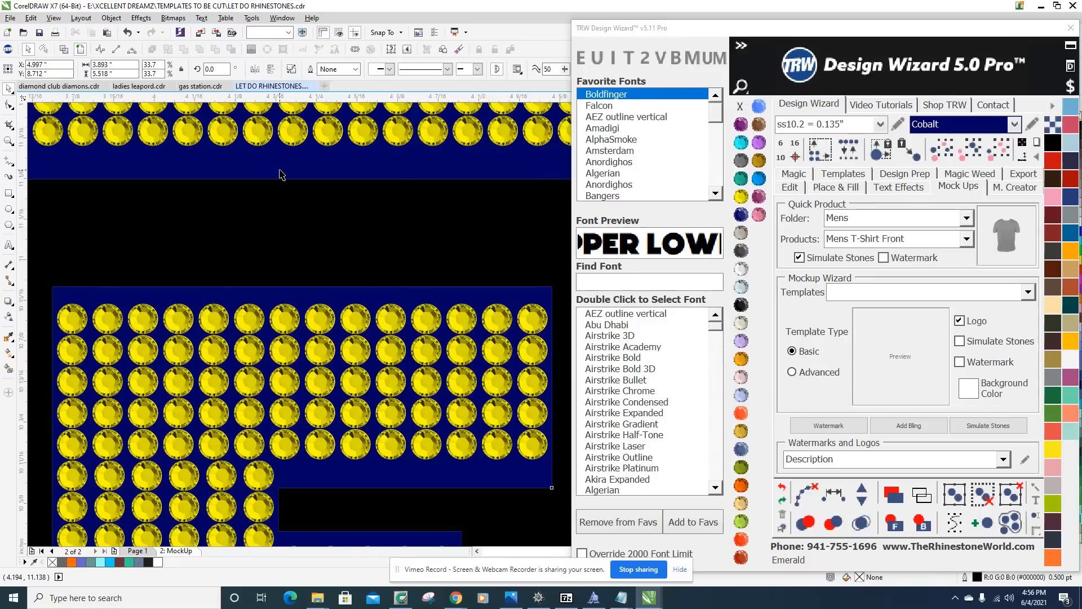
key(Delete)
scroll(283, 304, down, 5)
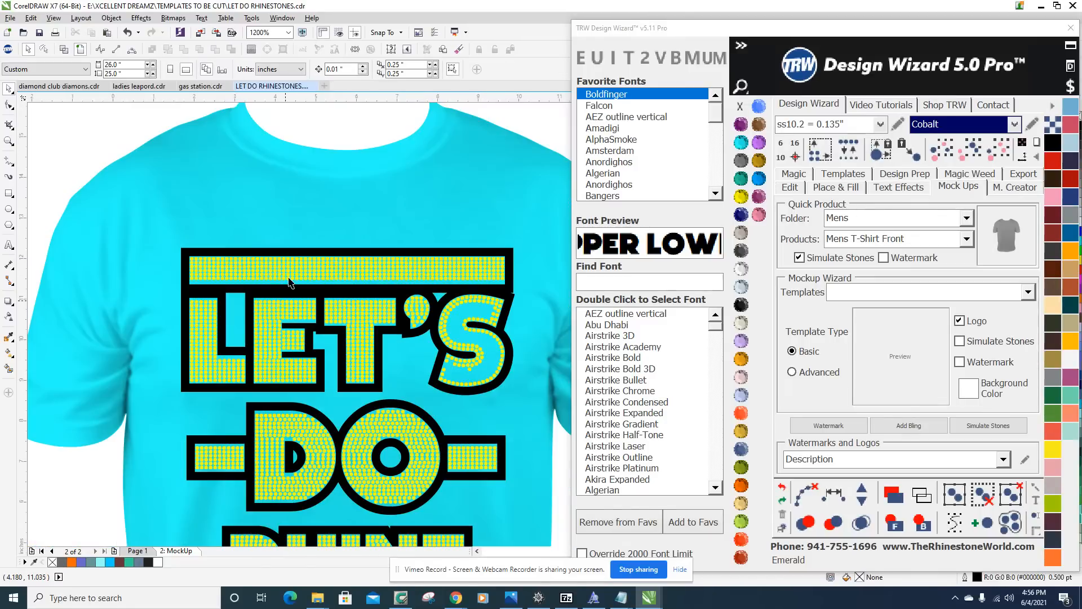
scroll(302, 308, down, 3)
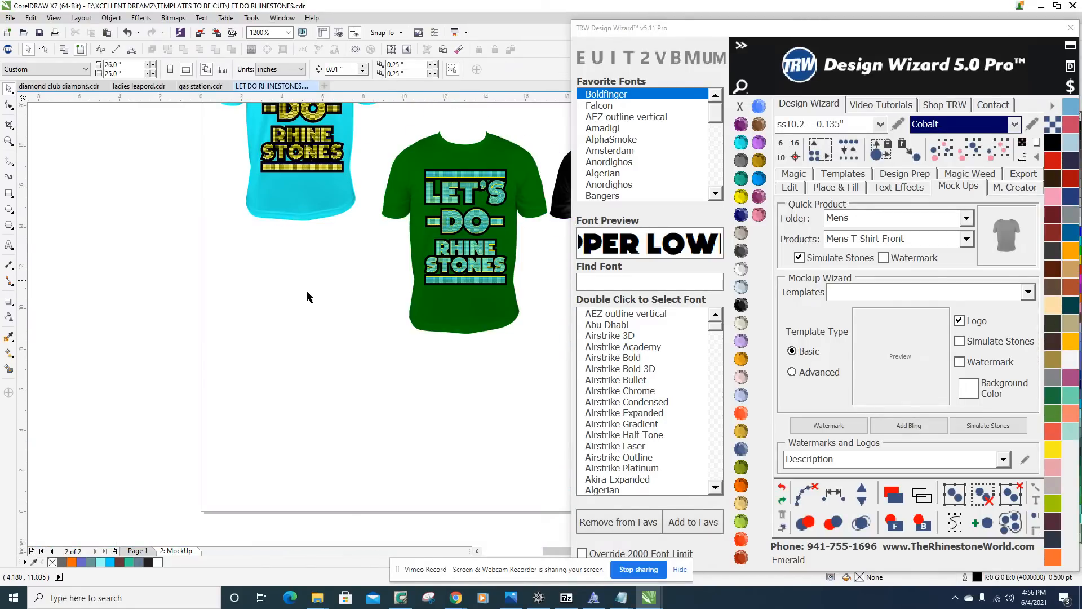
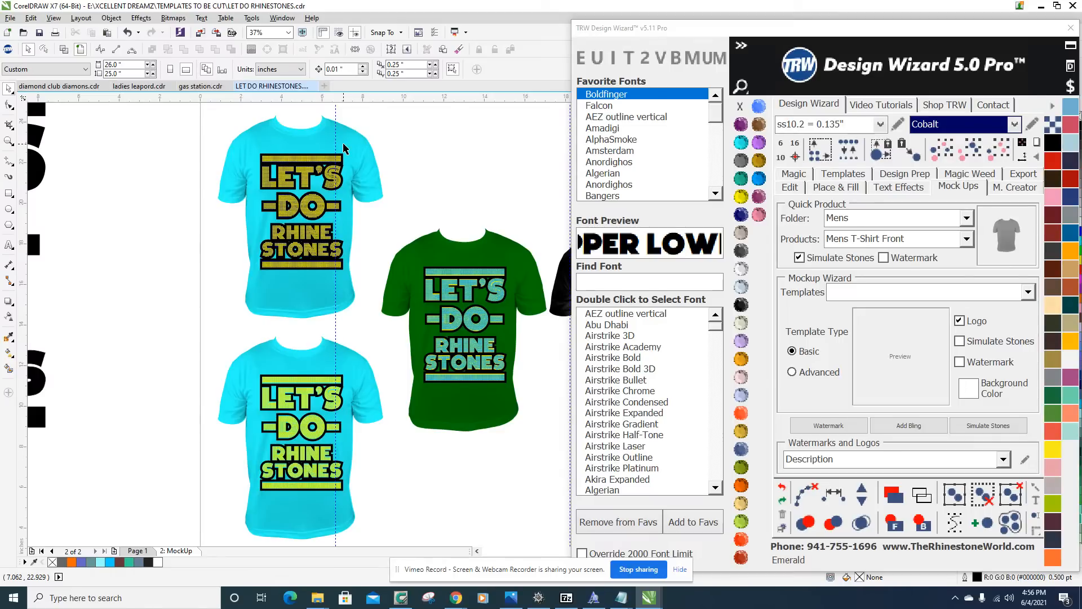
Recolor the cobalt lettering shape behind the Citrine stones on the upper aquamarine shirt to Amethyst, then deselect it.
scroll(330, 141, up, 3)
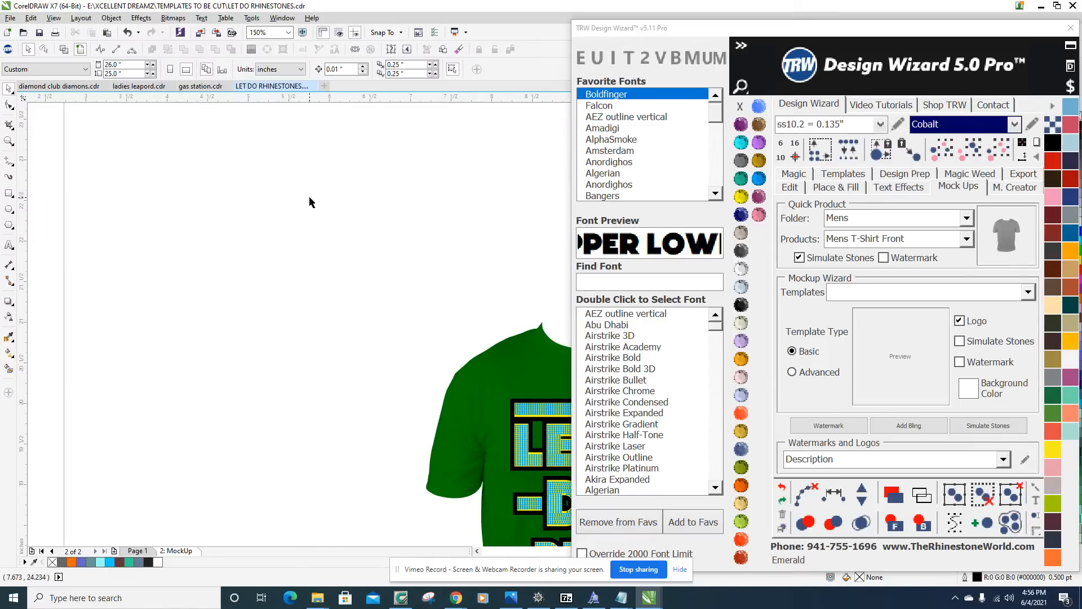
scroll(261, 242, up, 1)
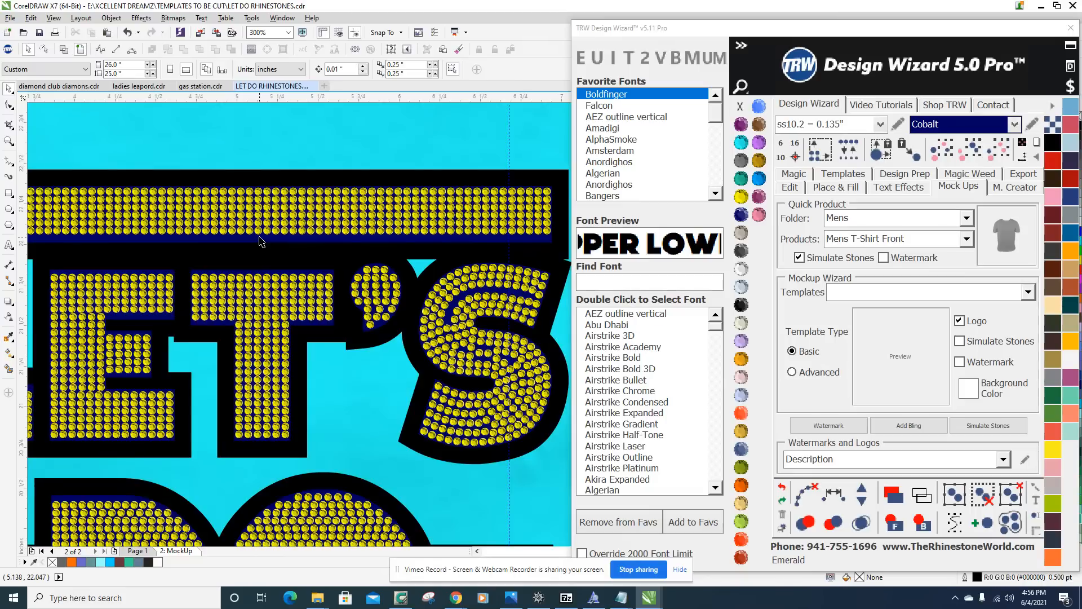
scroll(261, 241, up, 1)
scroll(261, 241, down, 1)
click(261, 242)
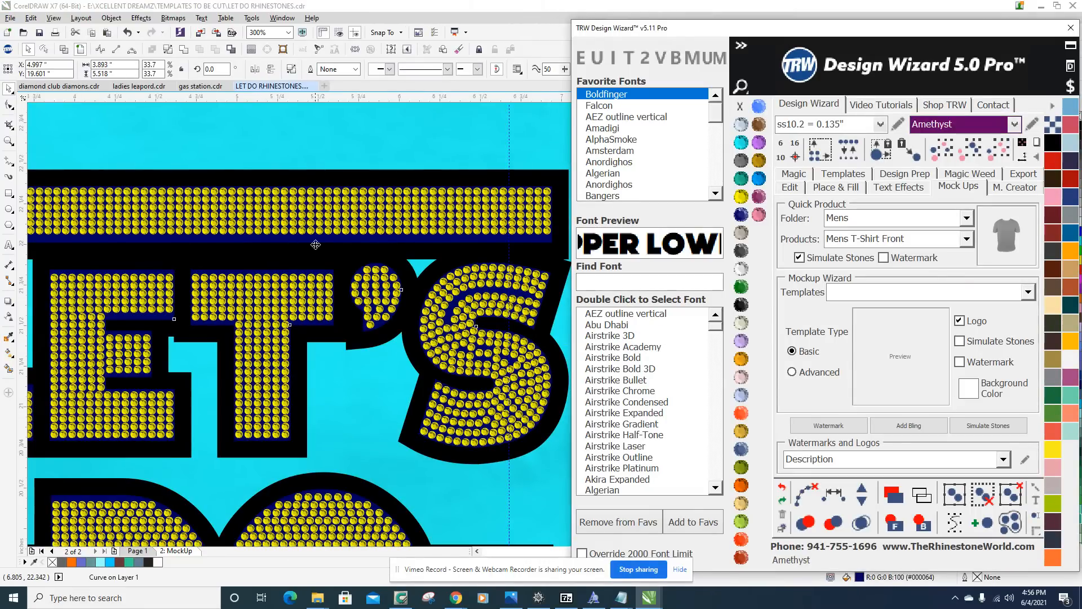
scroll(316, 235, down, 3)
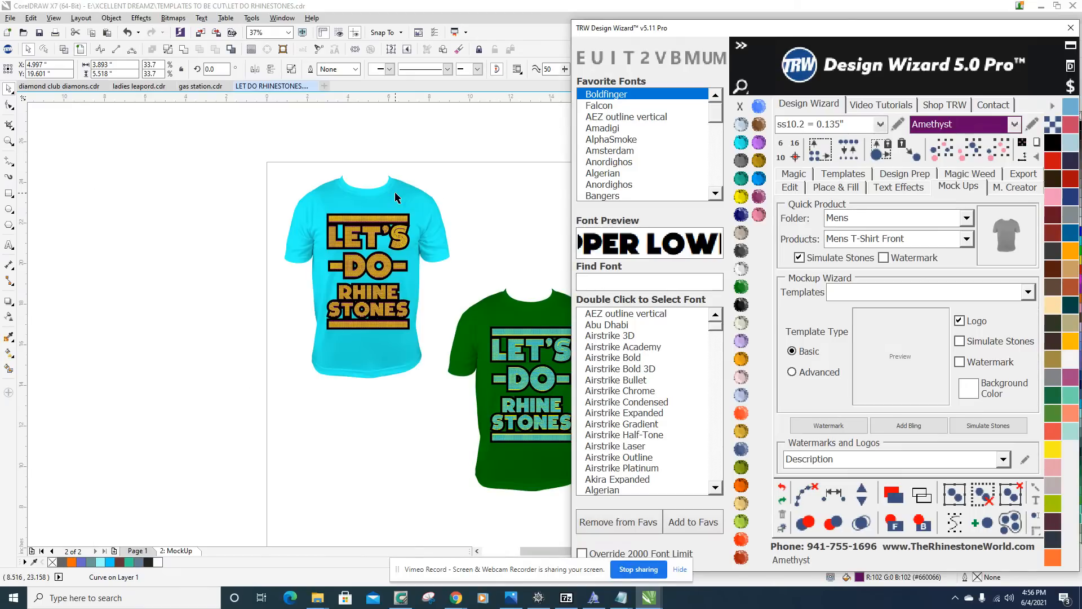
click(440, 267)
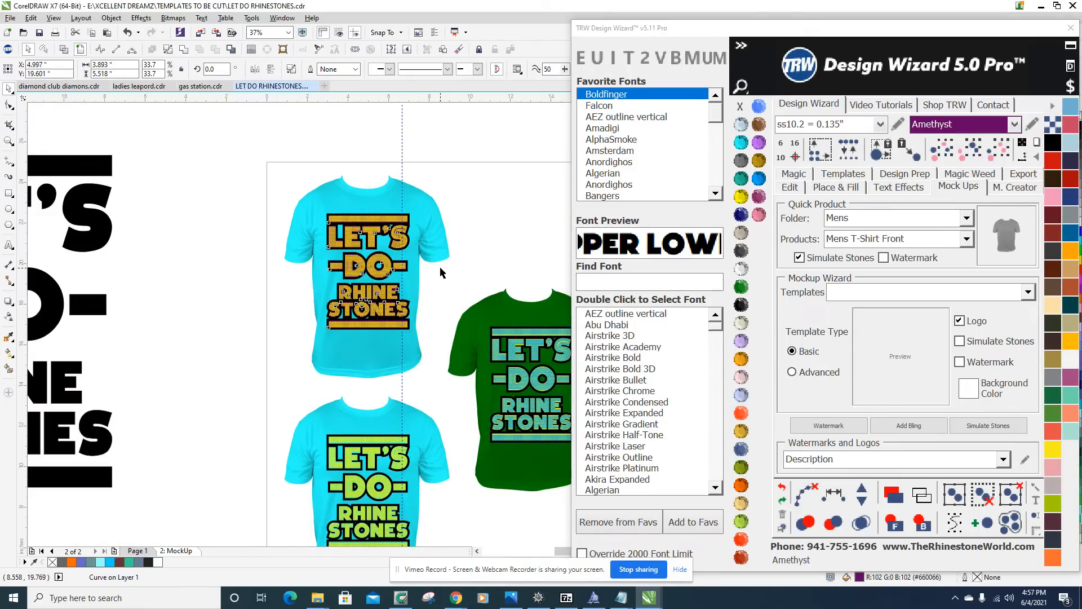
Try Light Sapphire on the lettering shape behind the Citrine stones on the upper aquamarine shirt, finally recoloring it Ruby Maroon.
scroll(379, 302, up, 3)
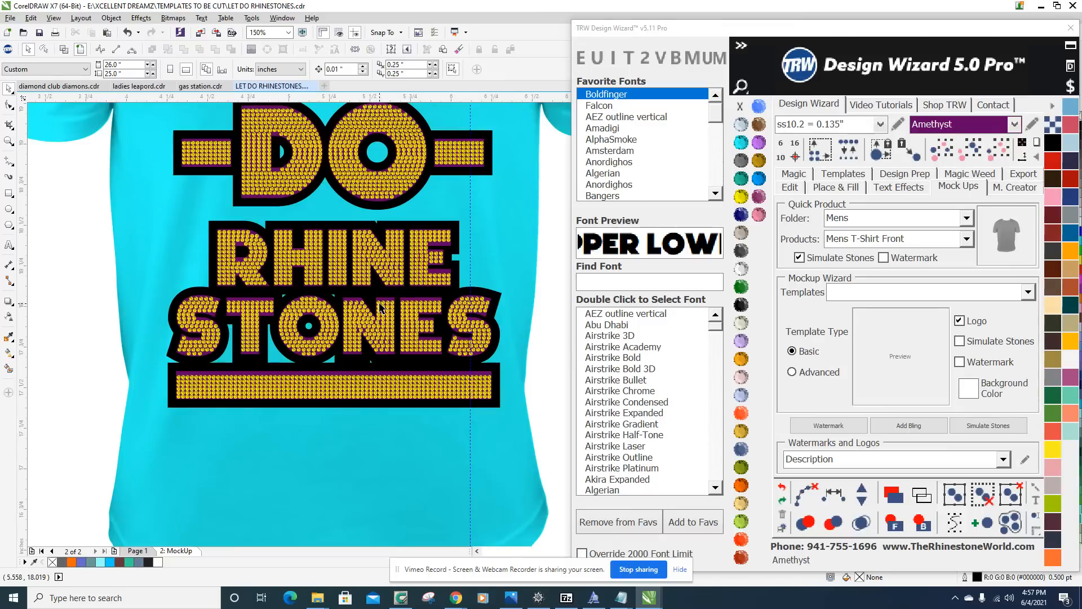
scroll(379, 302, up, 3)
click(388, 287)
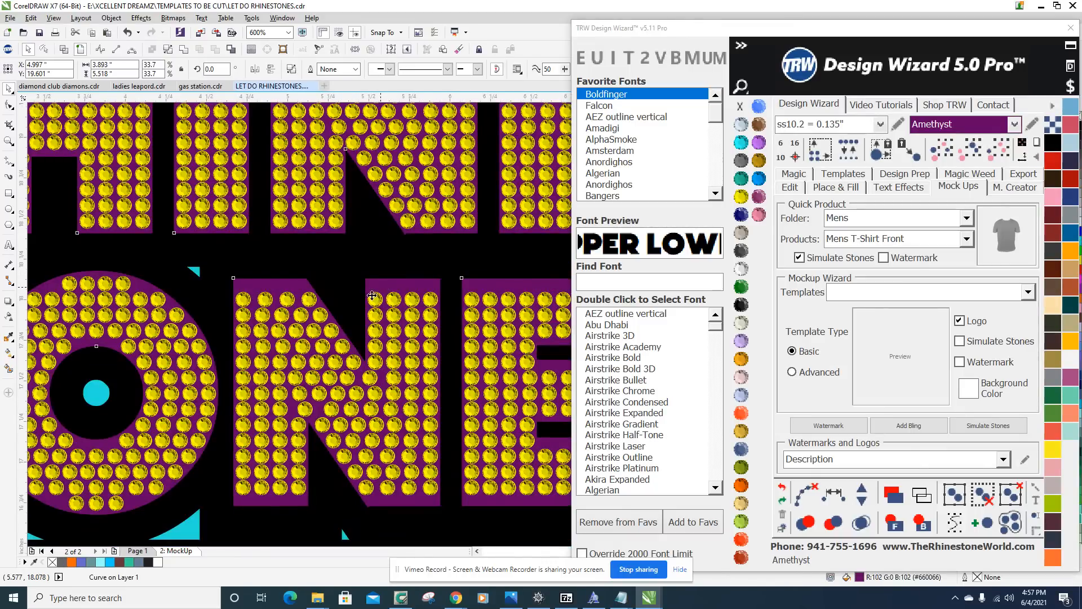
scroll(421, 304, down, 4)
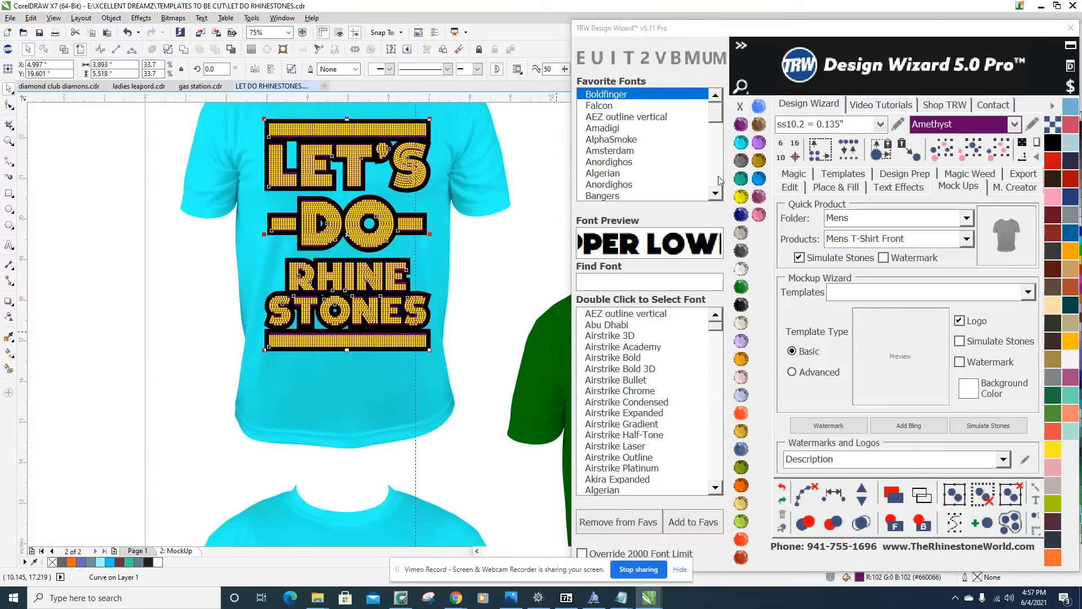
click(741, 396)
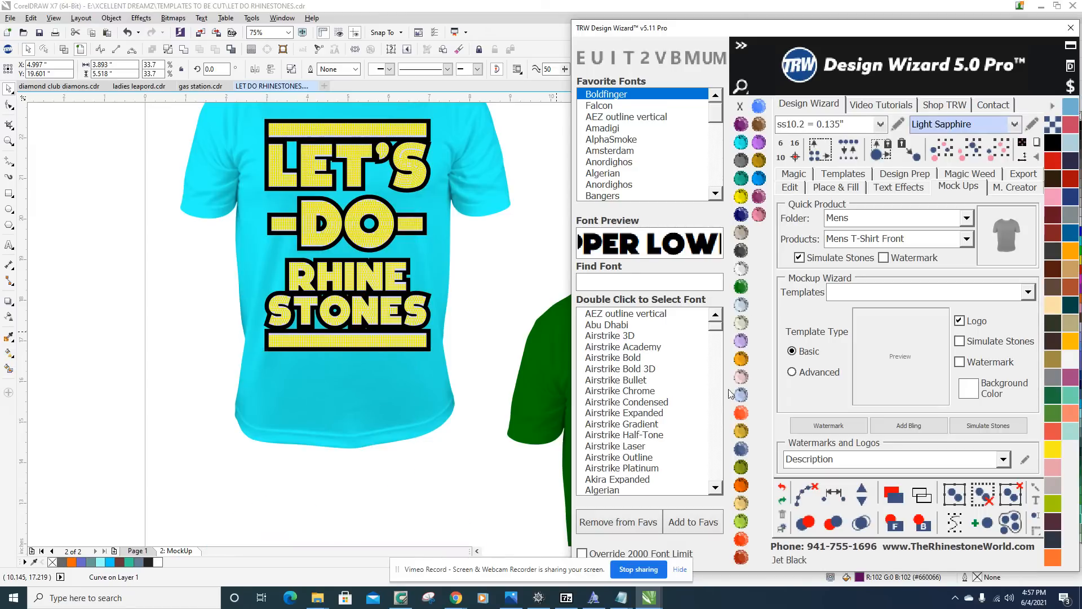
click(741, 558)
click(178, 307)
scroll(219, 276, down, 1)
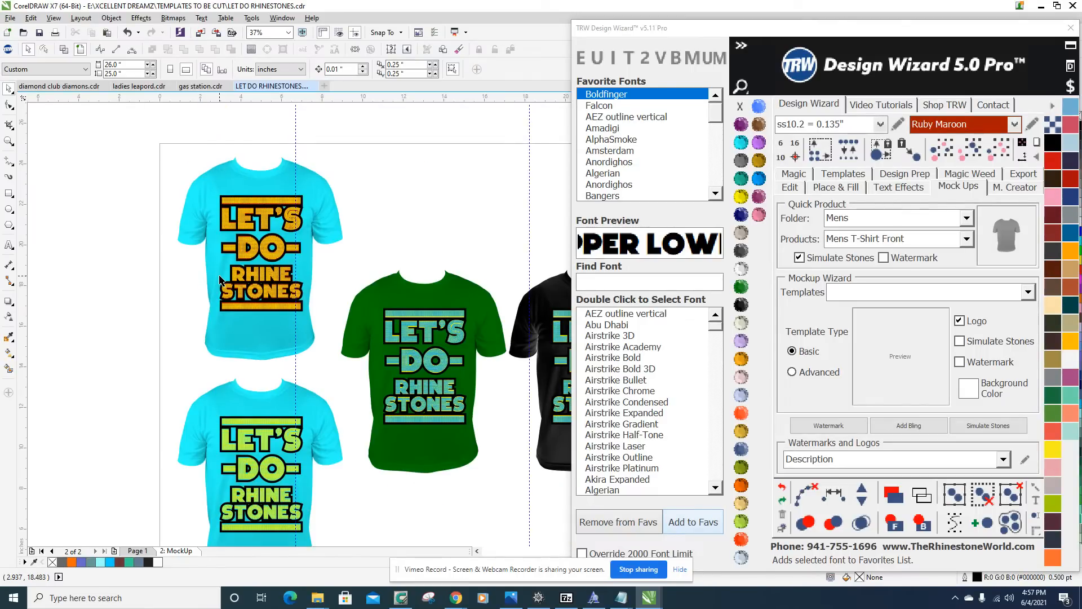
Select the whole upper aquamarine shirt mockup and move it straight down about 0.77 inches, closer to the lower aquamarine shirt.
drag(155, 134, 360, 372)
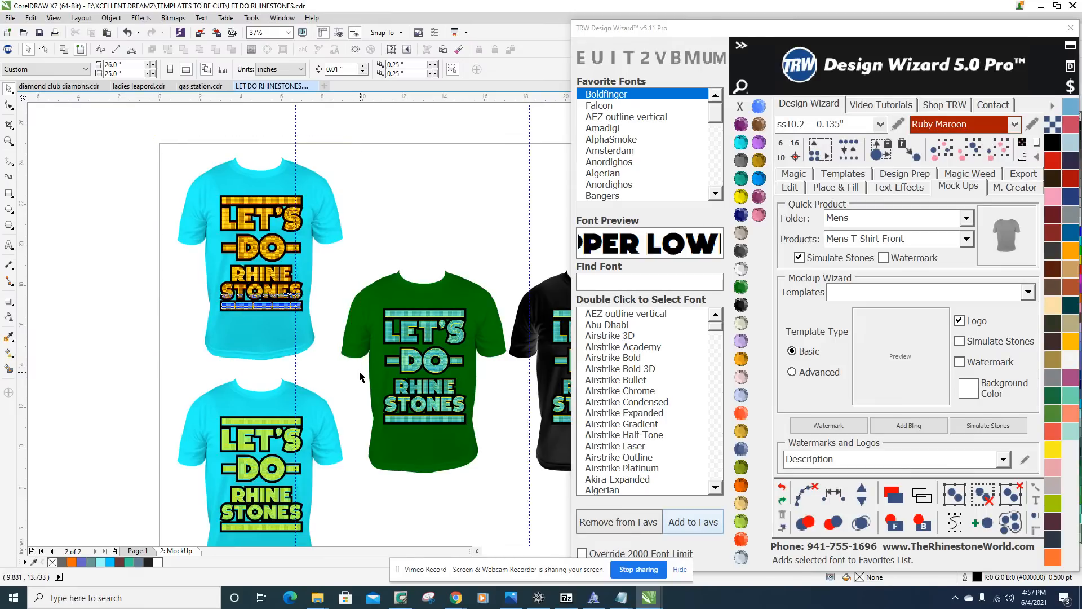
click(256, 339)
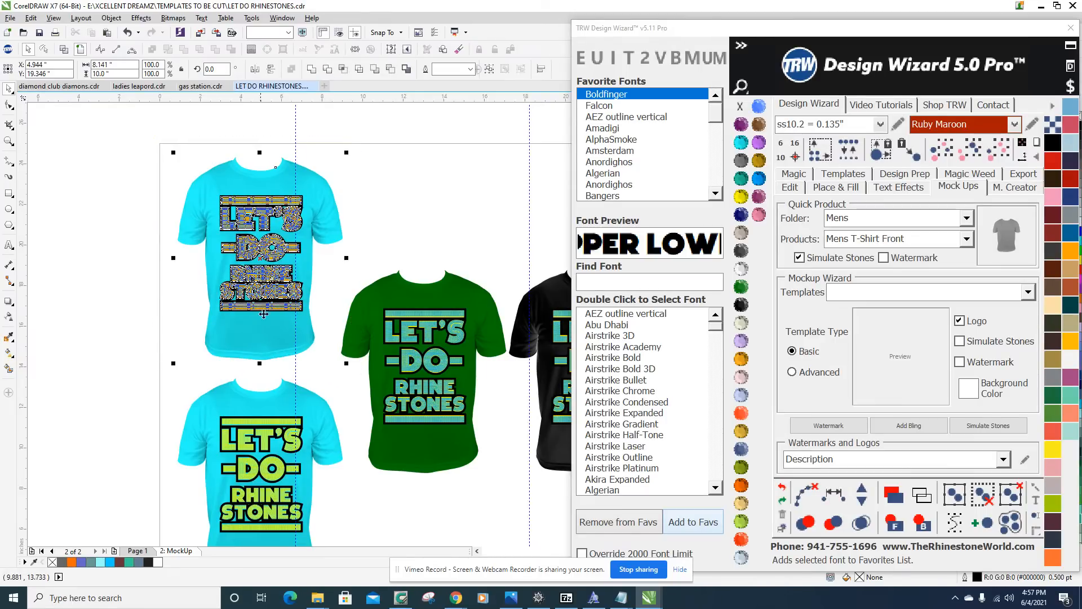
scroll(256, 391, up, 4)
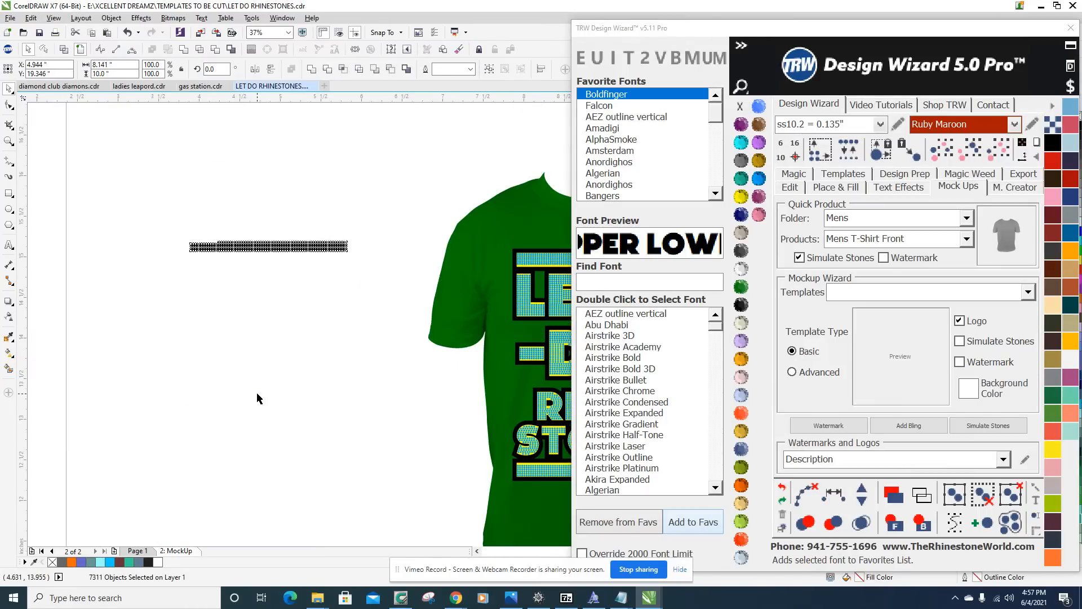
drag(272, 237, 248, 364)
scroll(248, 364, down, 5)
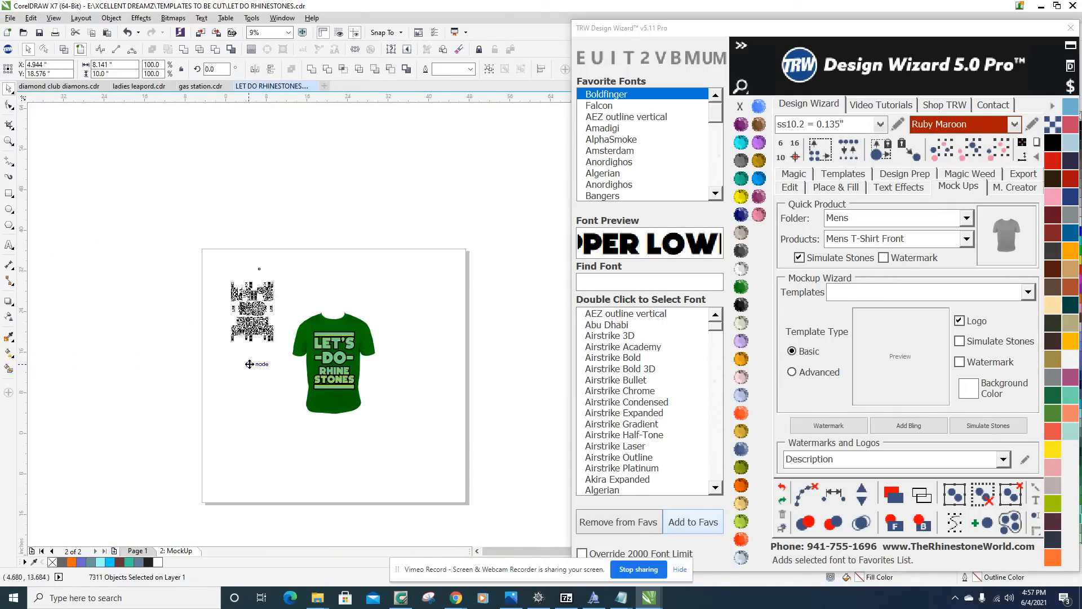
scroll(249, 364, down, 2)
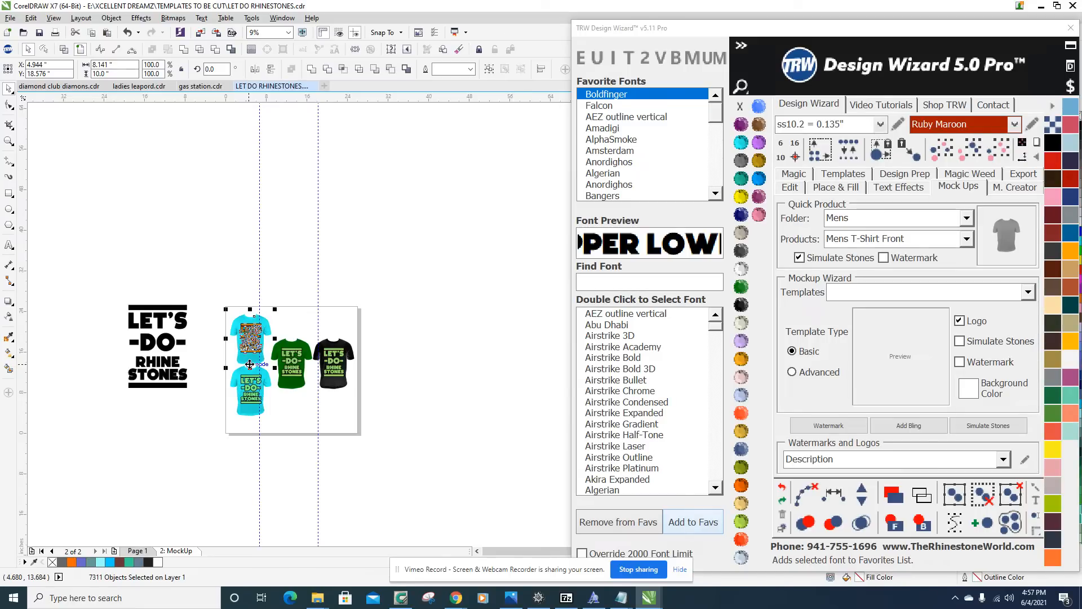
Change the green shirt to white and recolor the stones in its design to Crystal.
scroll(336, 396, up, 2)
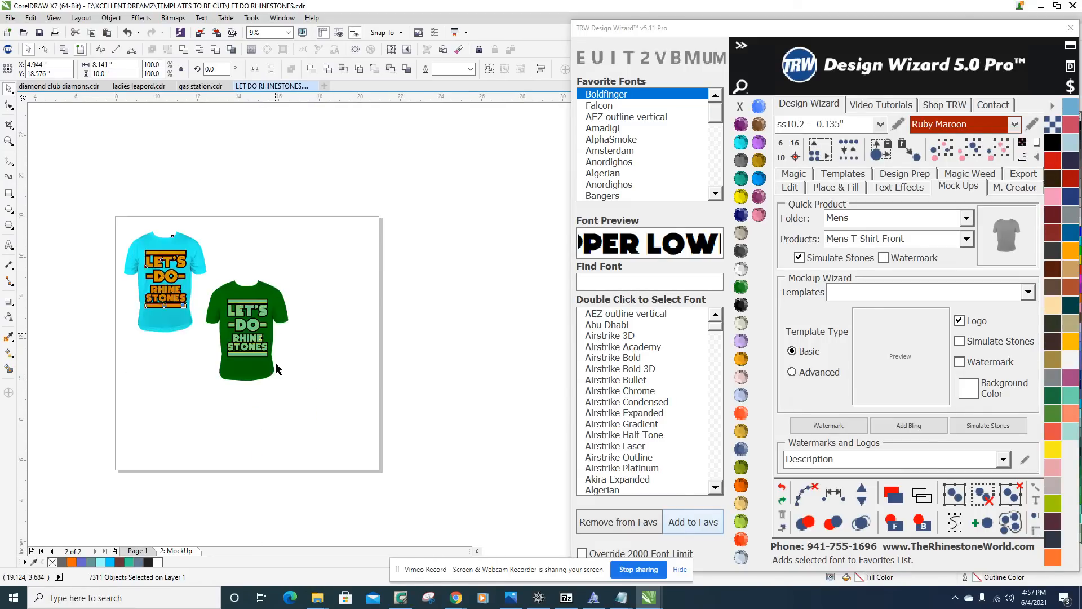
scroll(264, 350, up, 3)
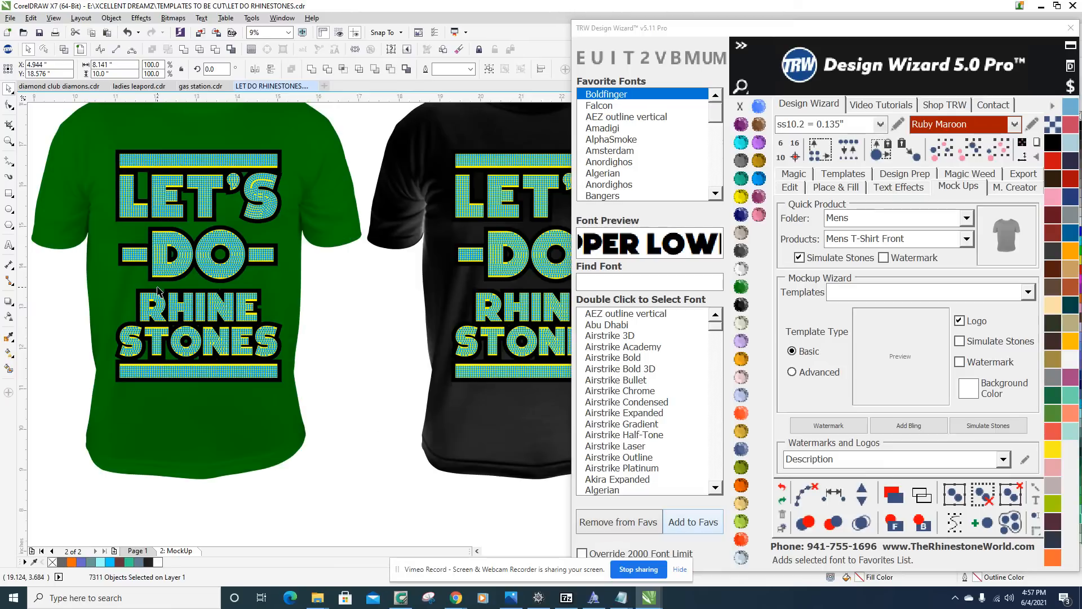
scroll(266, 332, down, 2)
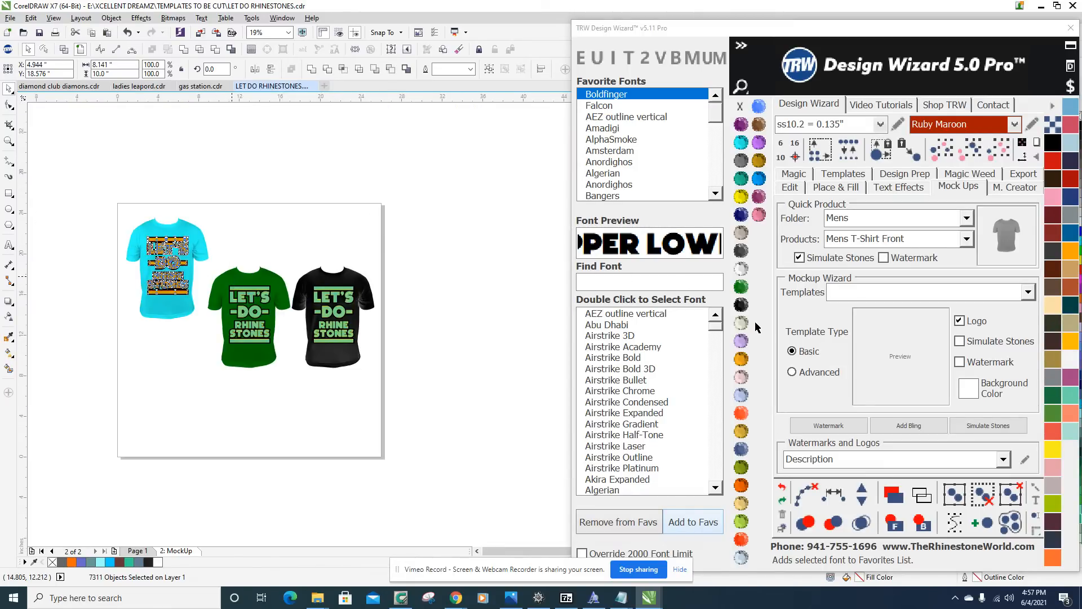
click(742, 269)
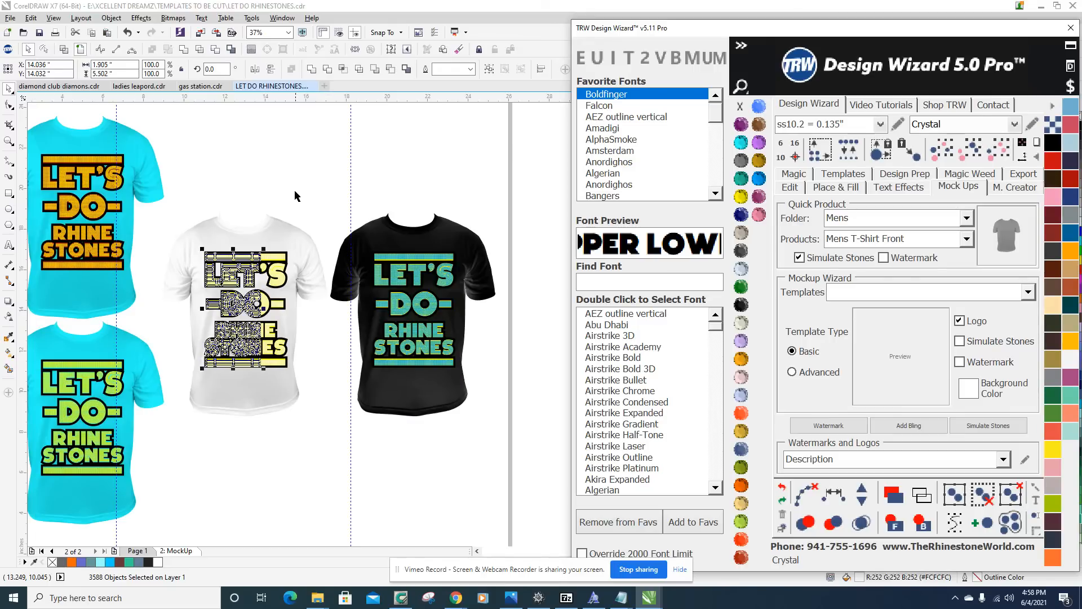
Recolor the yellow lettering shape behind the Crystal stones on the white shirt to Crystal.
scroll(268, 263, up, 3)
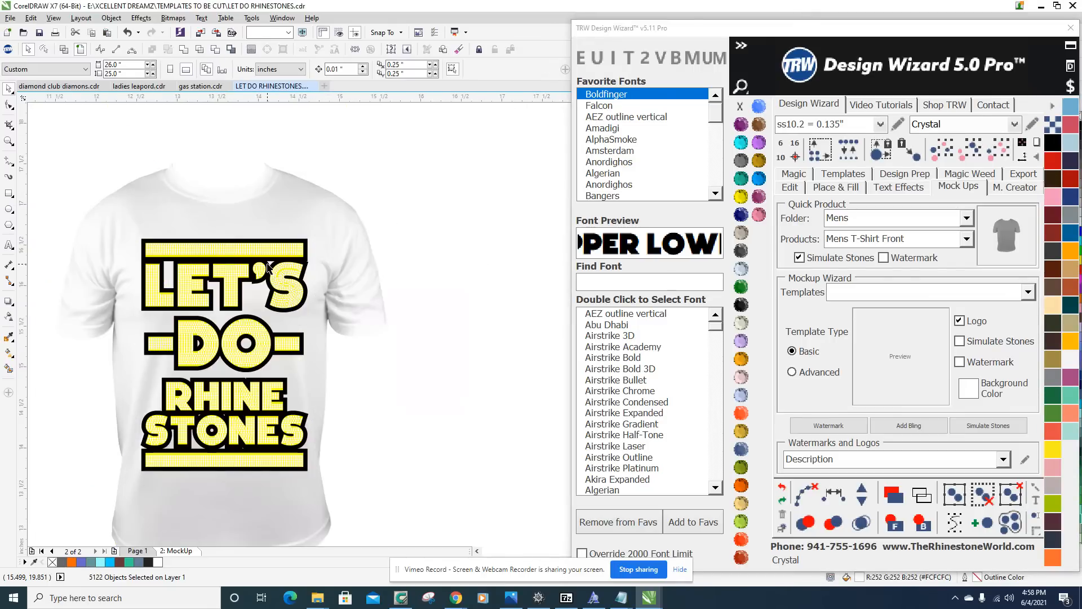
scroll(268, 263, up, 3)
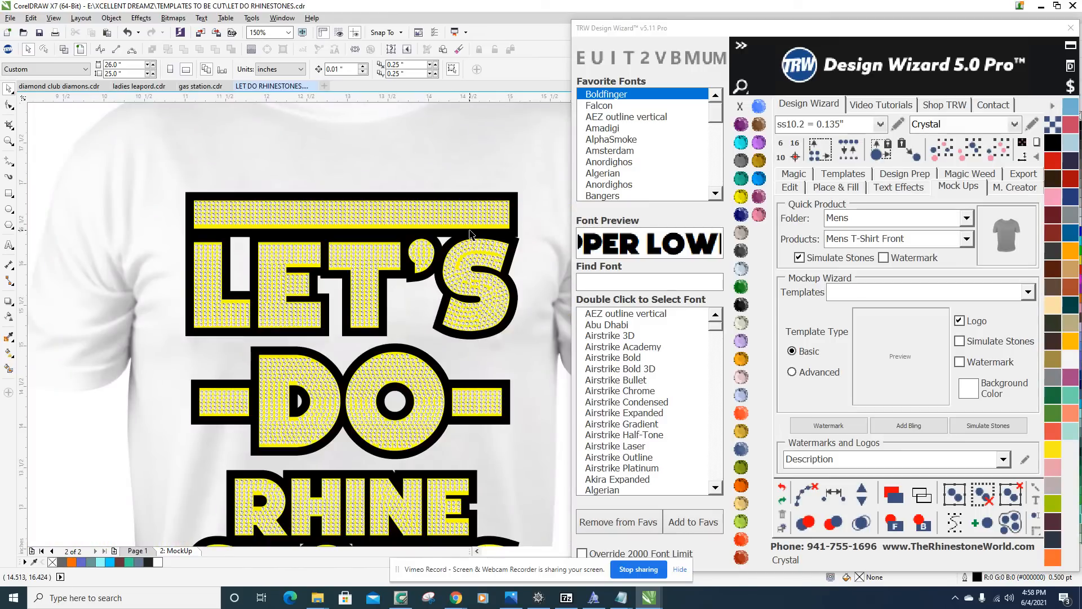
scroll(469, 234, up, 2)
click(458, 224)
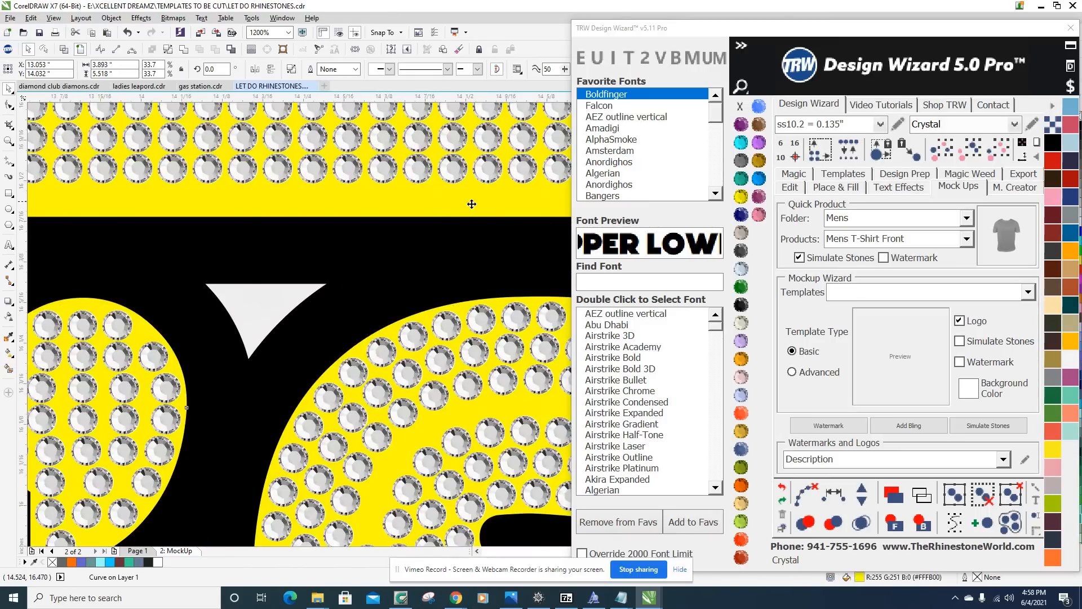
scroll(458, 224, down, 2)
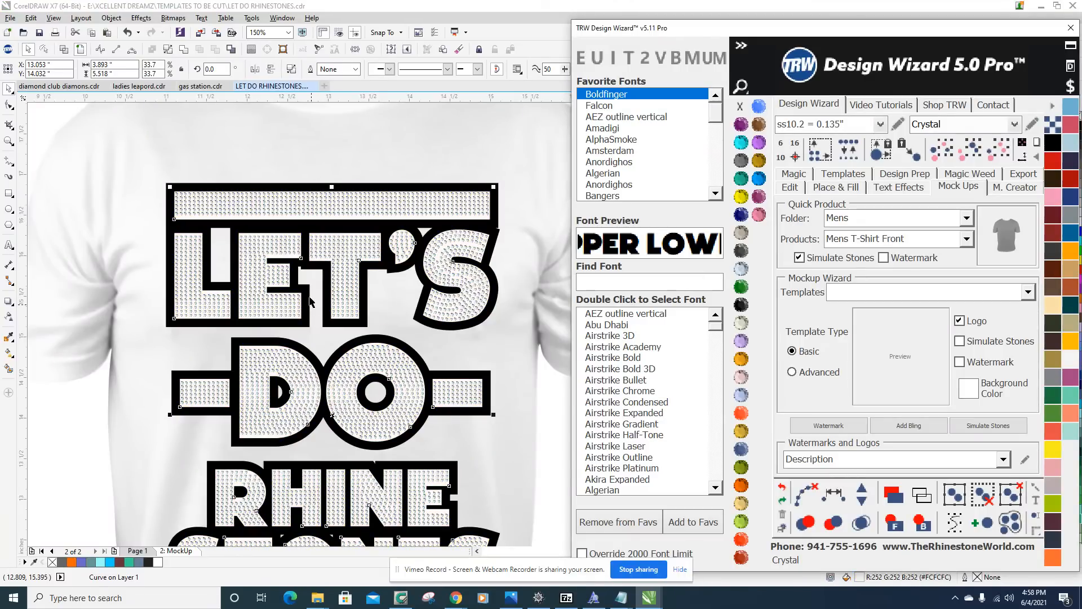
scroll(327, 255, down, 2)
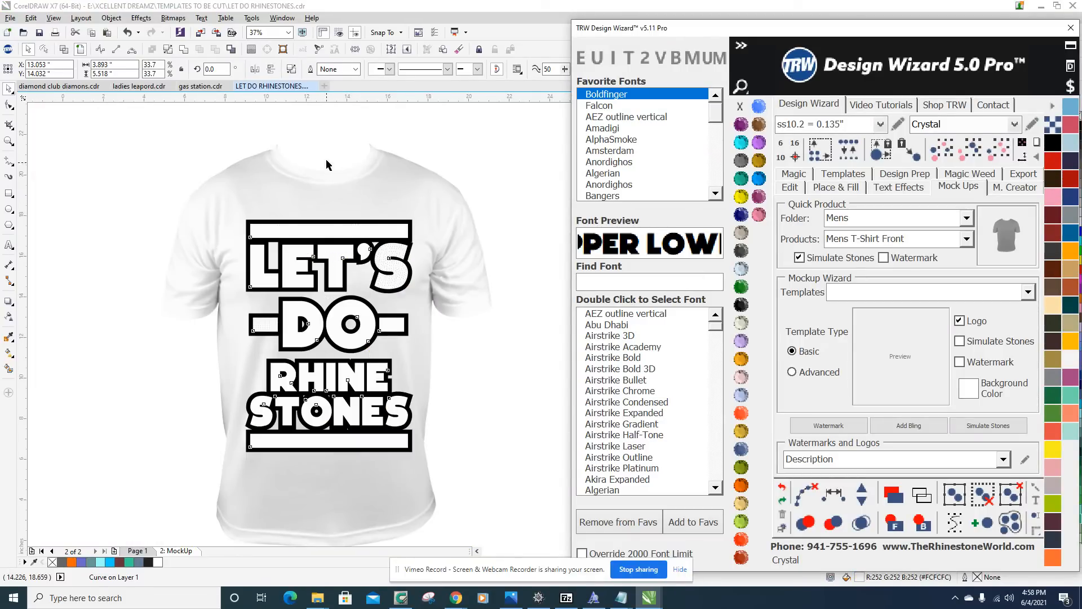
scroll(332, 141, down, 2)
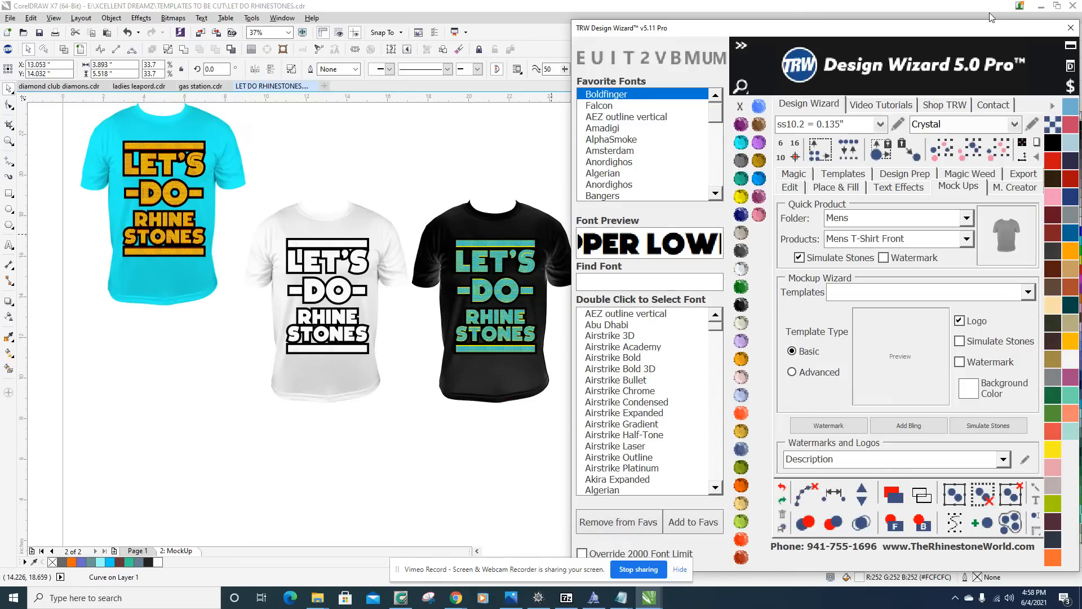
Move the Design Wizard window aside and fill the lettering shape on the white shirt with light gray from the color palette.
mouse_move(990, 32)
mouse_down()
mouse_move(930, 29)
mouse_move(975, 44)
mouse_up()
click(1077, 213)
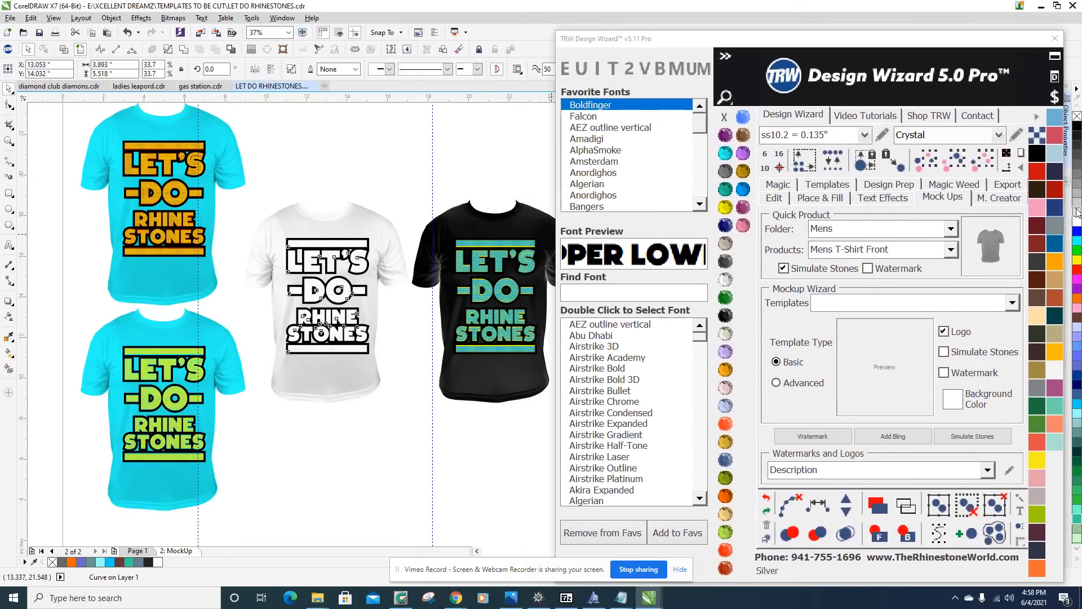
click(363, 180)
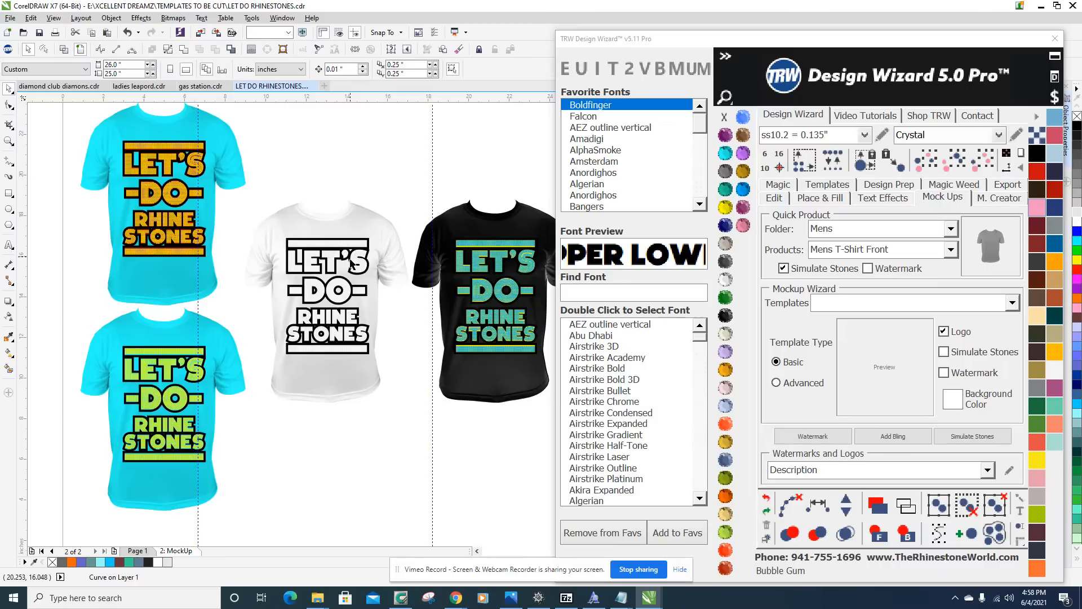
scroll(357, 304, up, 2)
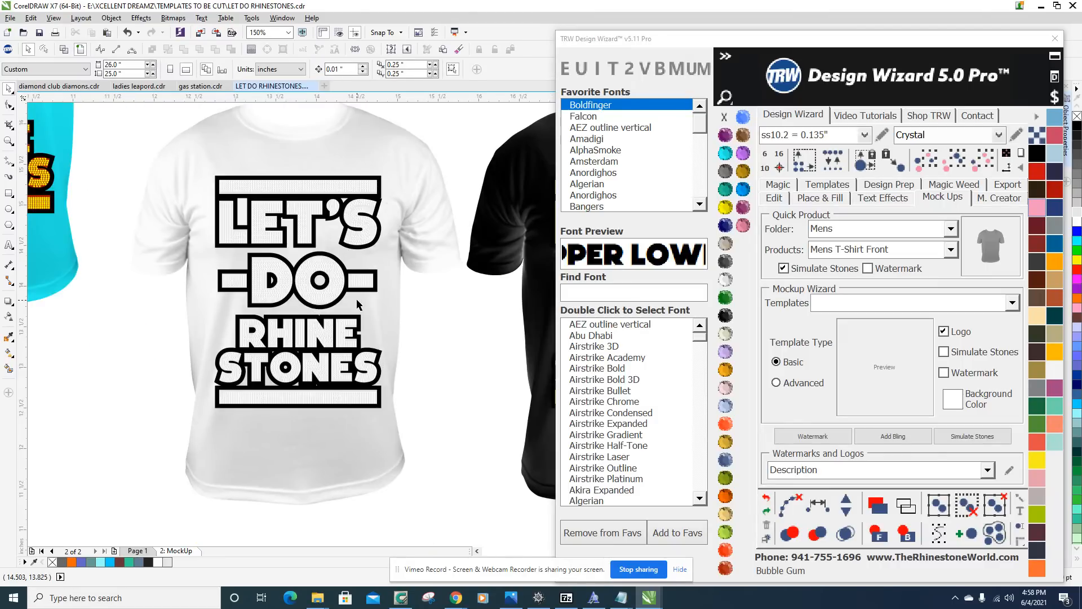
scroll(356, 304, up, 2)
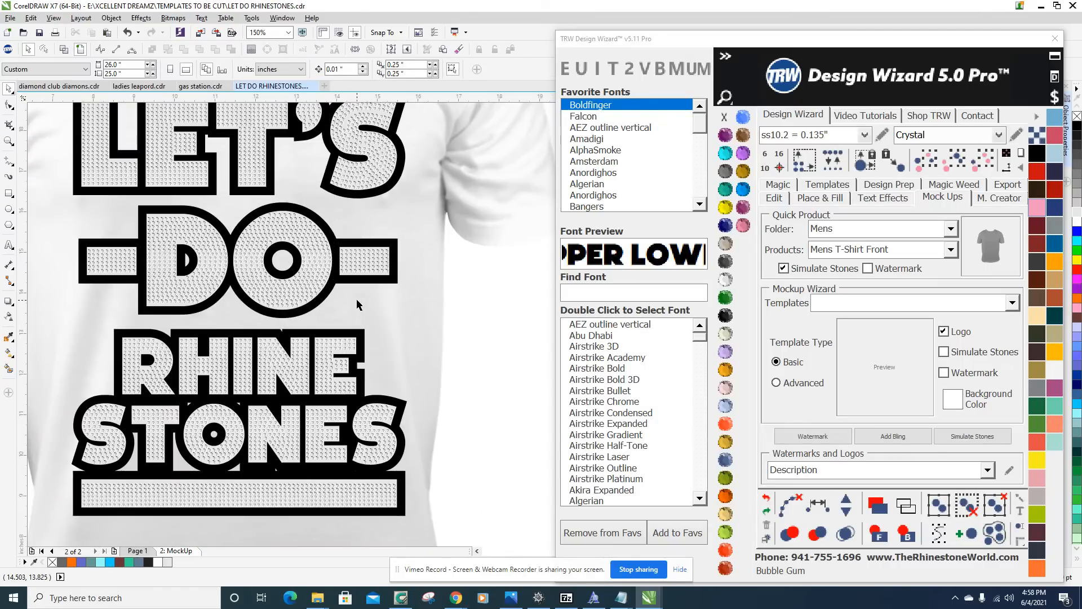
Move the whole white shirt mockup up beside the upper aquamarine shirt and place a copy directly below it.
scroll(357, 304, down, 4)
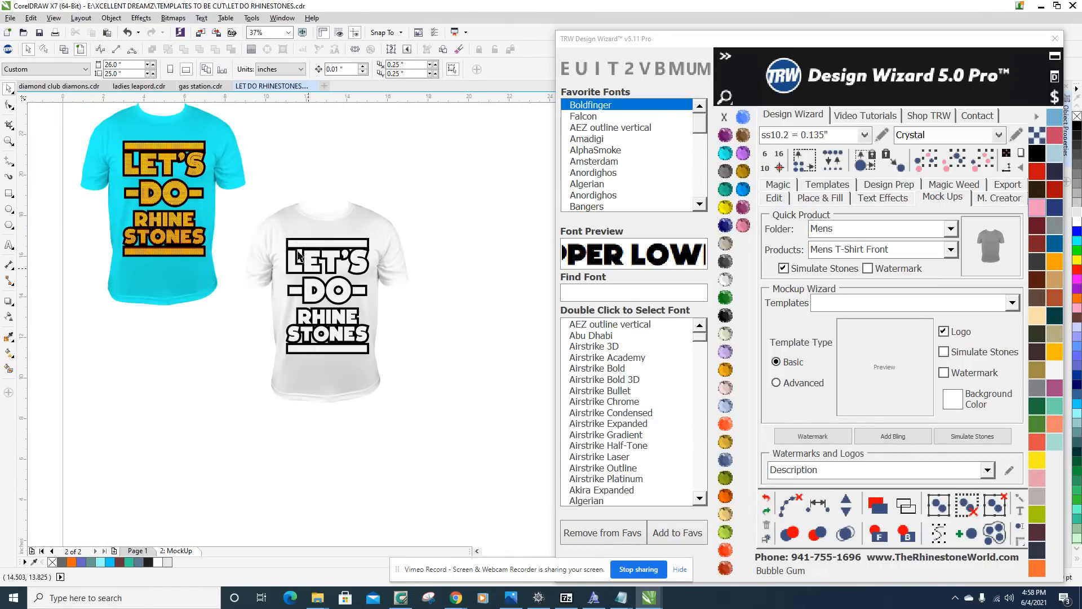
drag(404, 160, 360, 215)
drag(419, 144, 234, 459)
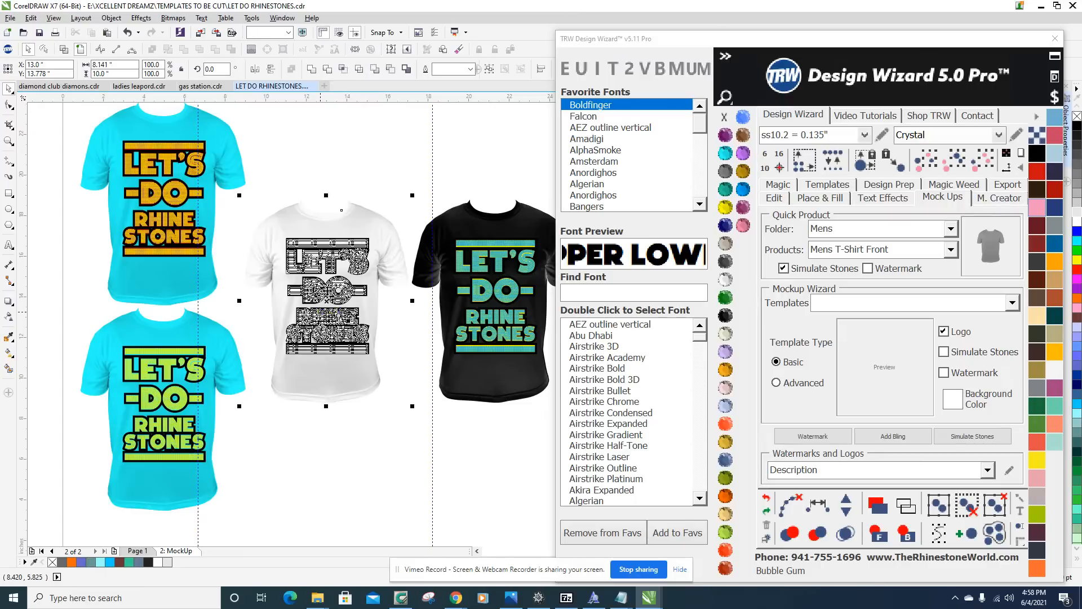
drag(325, 297, 333, 229)
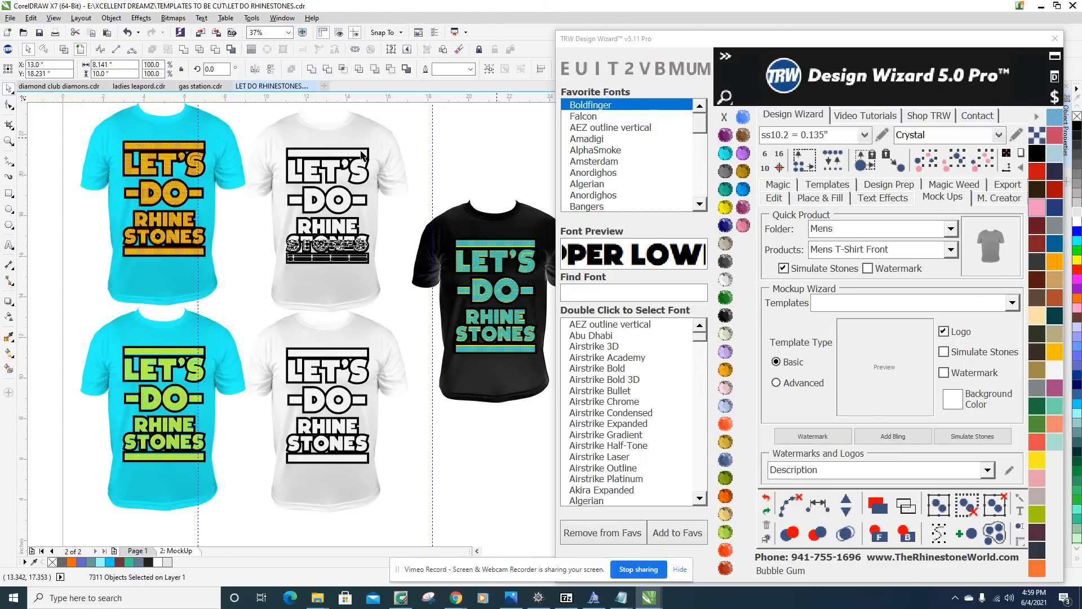
Recolor the light gray lettering shape behind the Crystal stones on the upper white shirt to Ruby Maroon.
scroll(361, 157, up, 5)
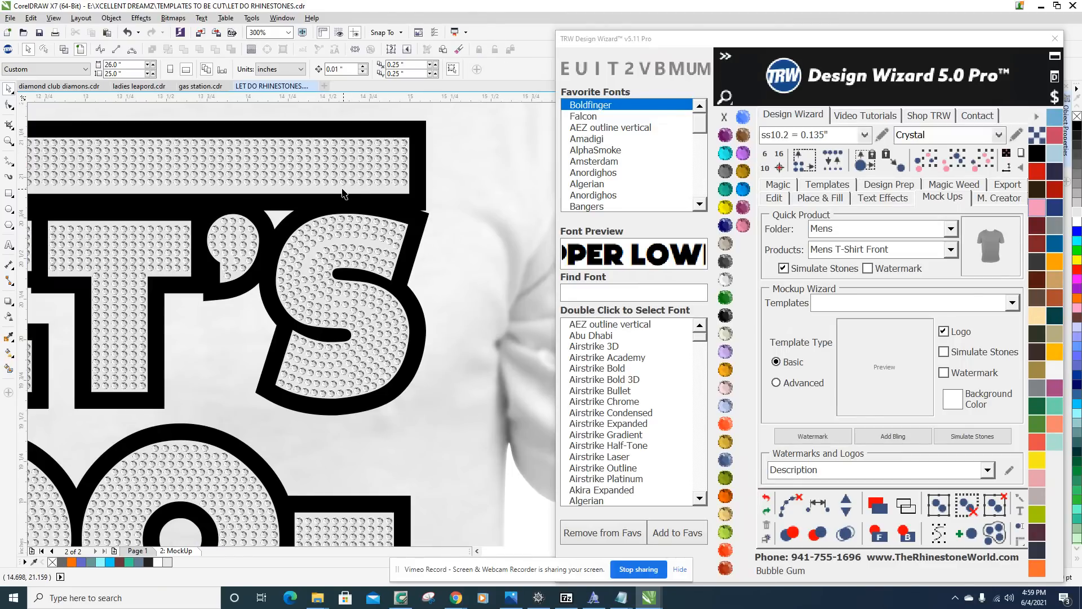
click(342, 194)
scroll(342, 194, down, 5)
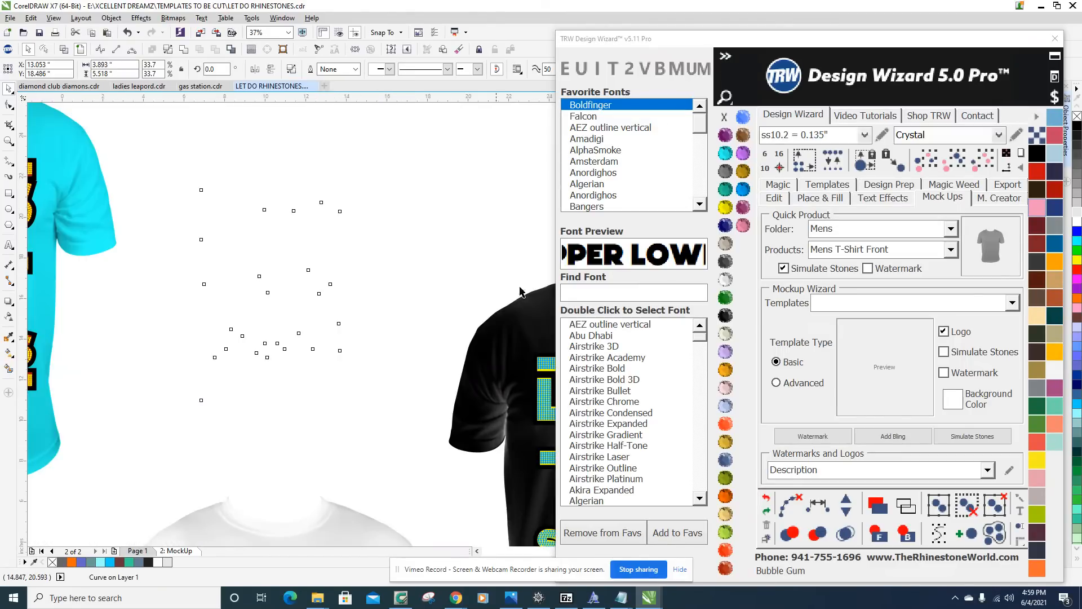
click(726, 568)
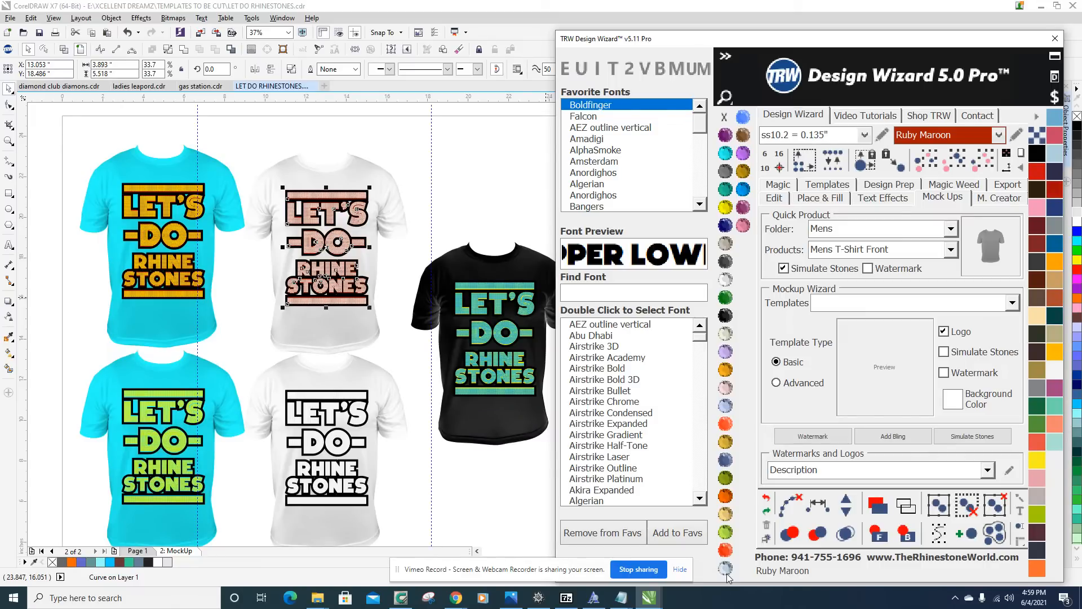
Try deleting the light gray lettering shape behind the Crystal stones on the lower white shirt, and undo the deletion.
click(411, 457)
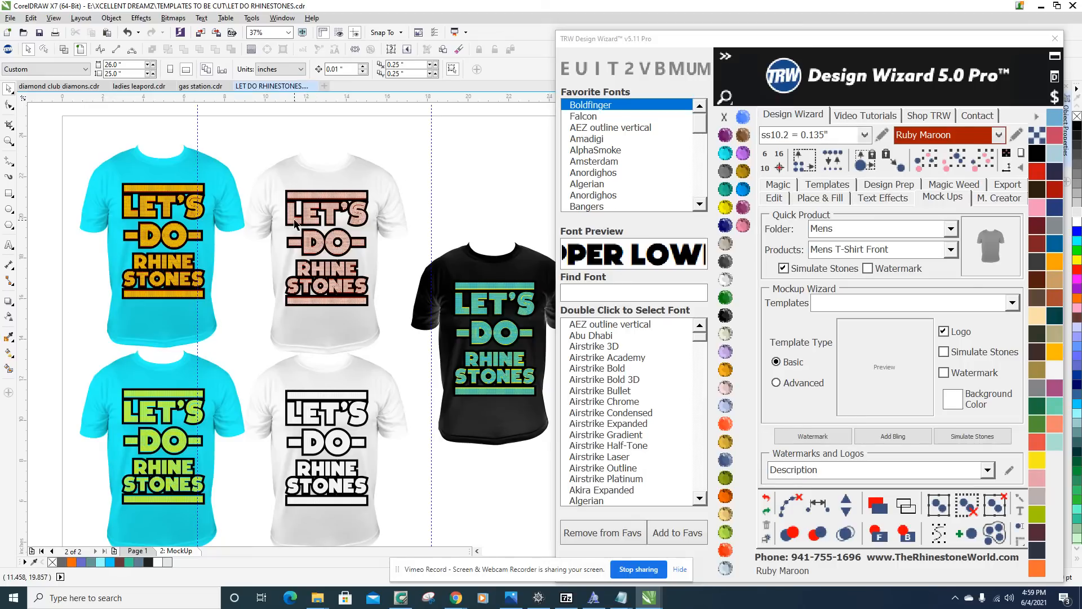
scroll(362, 444, up, 5)
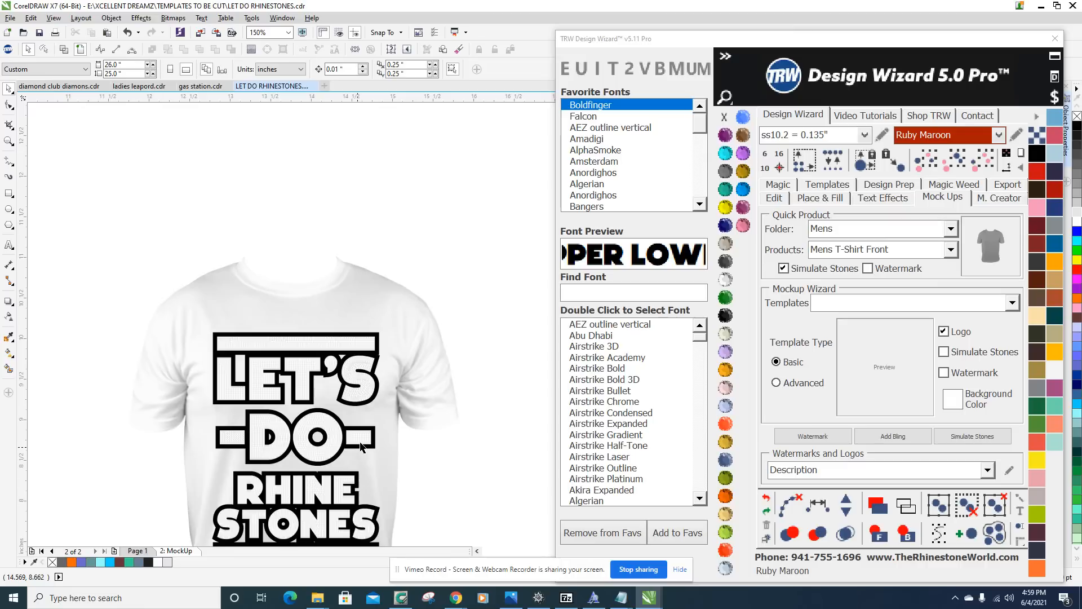
scroll(360, 437, up, 3)
click(360, 437)
scroll(363, 439, down, 4)
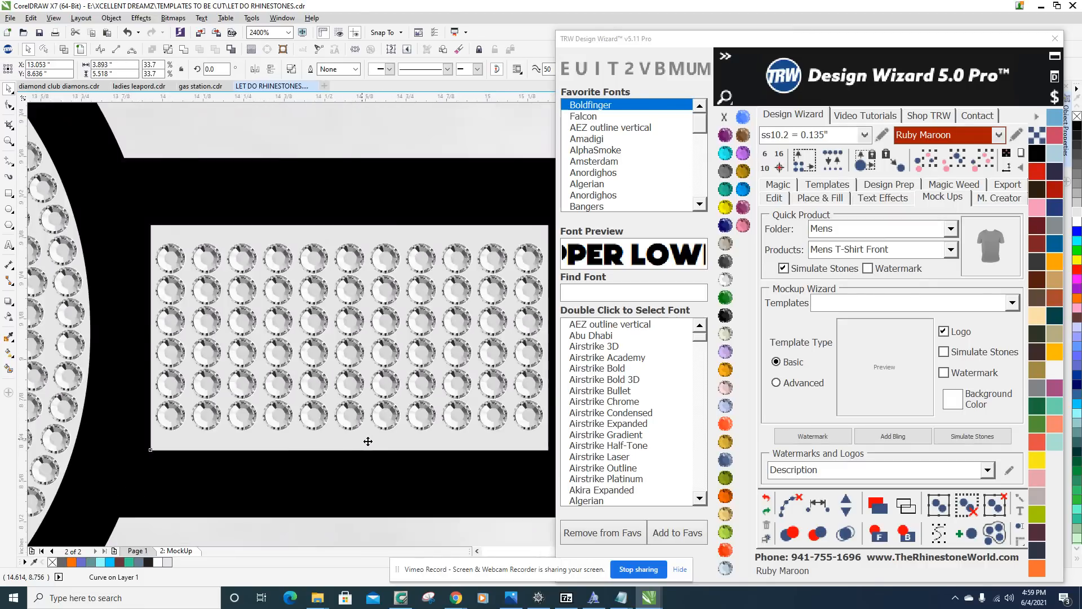
scroll(368, 441, down, 1)
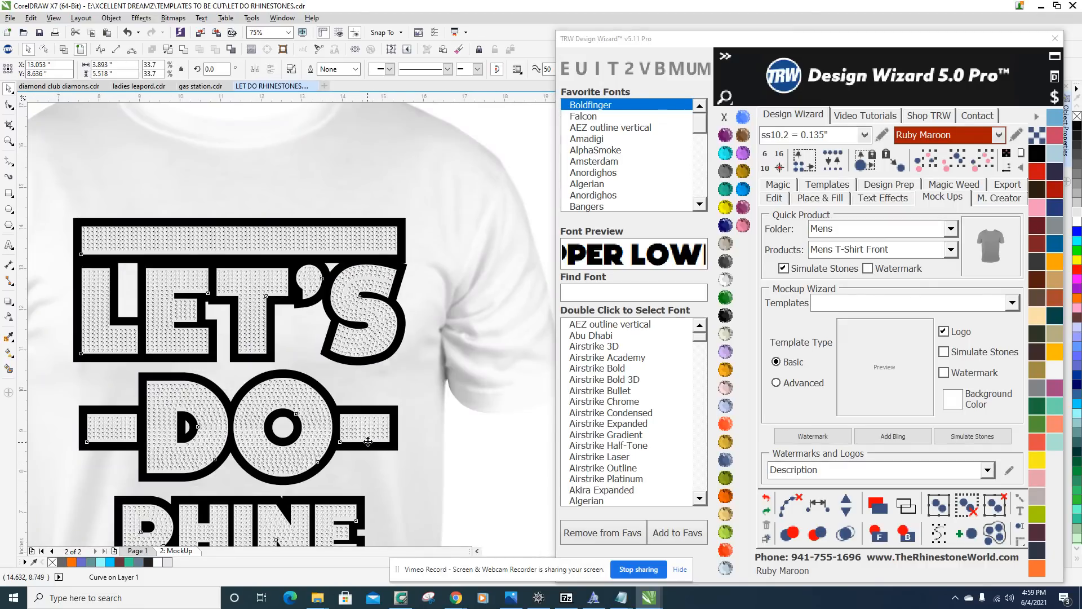
scroll(368, 441, down, 1)
key(Delete)
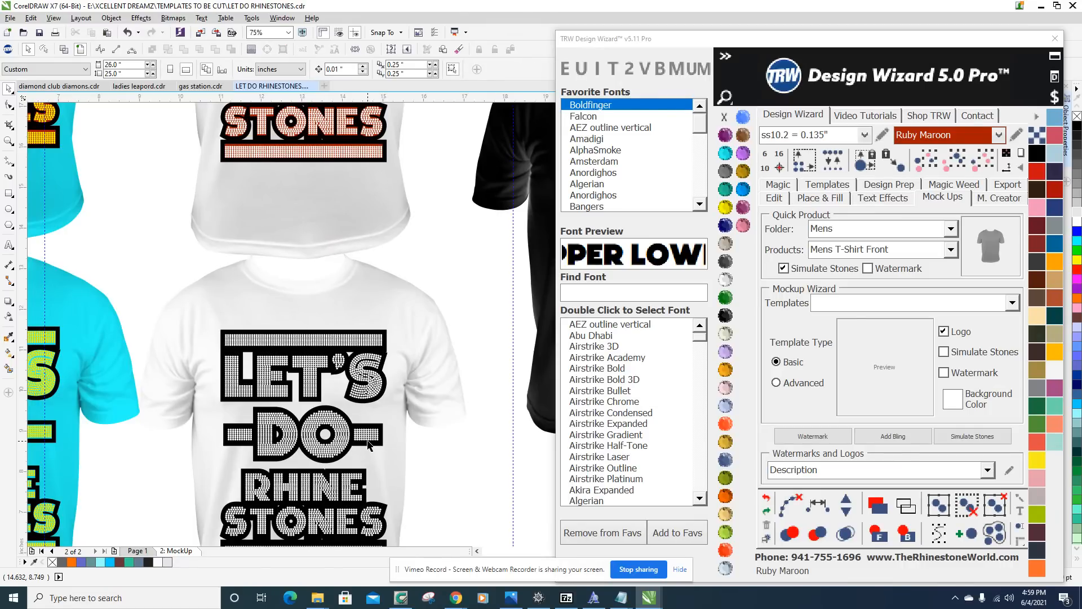
key(ctrl+z)
Examine the Crystal stones and their light gray lettering backing on the lower white shirt up close and from a distance.
scroll(357, 341, up, 5)
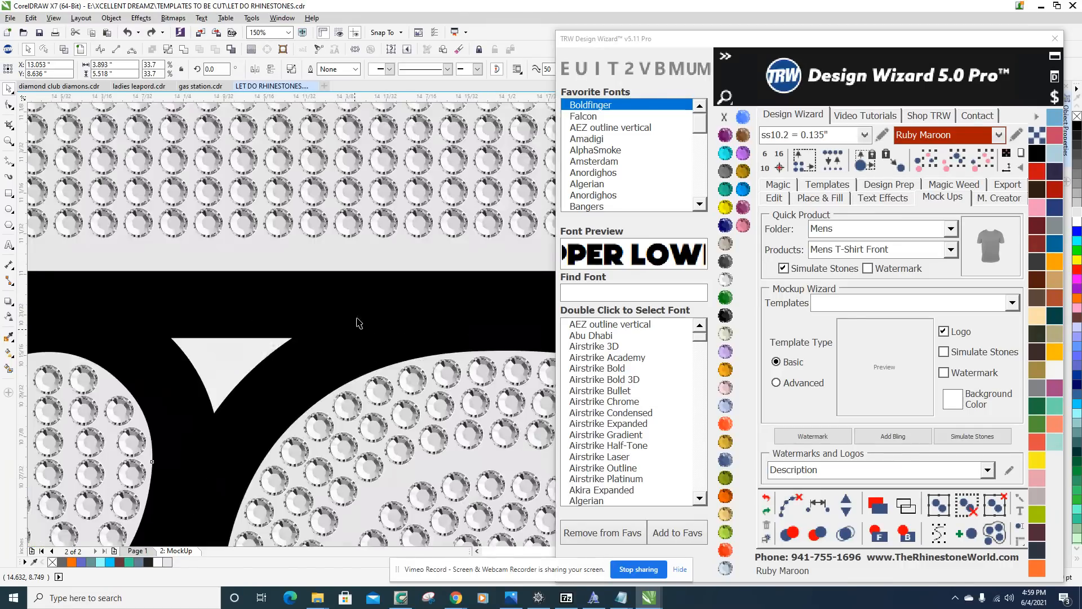
shift+click(372, 278)
click(216, 50)
scroll(297, 394, down, 2)
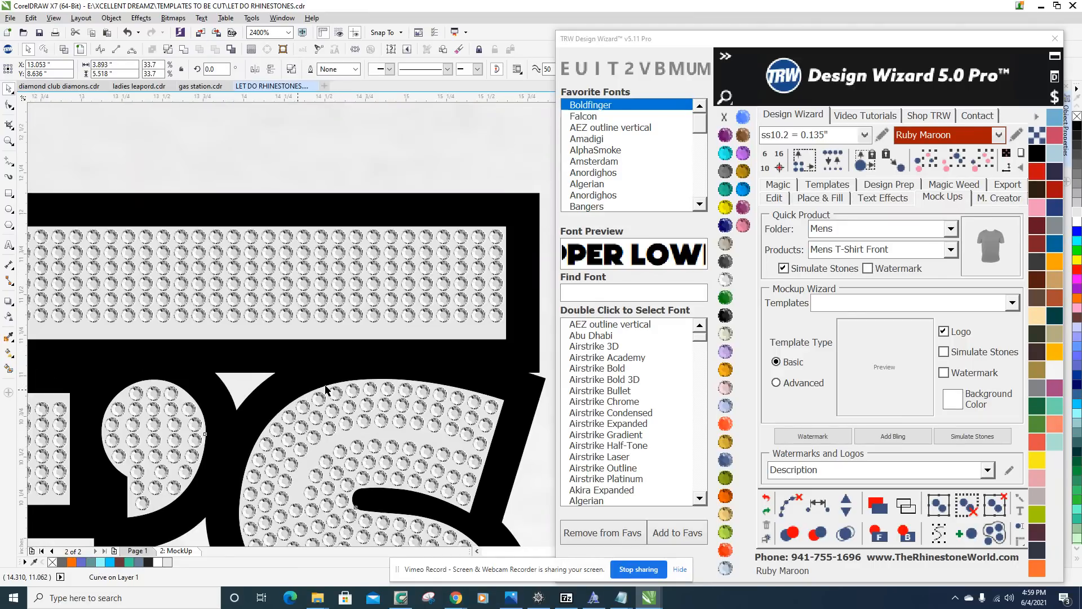
scroll(325, 386, down, 1)
click(439, 326)
scroll(439, 326, down, 2)
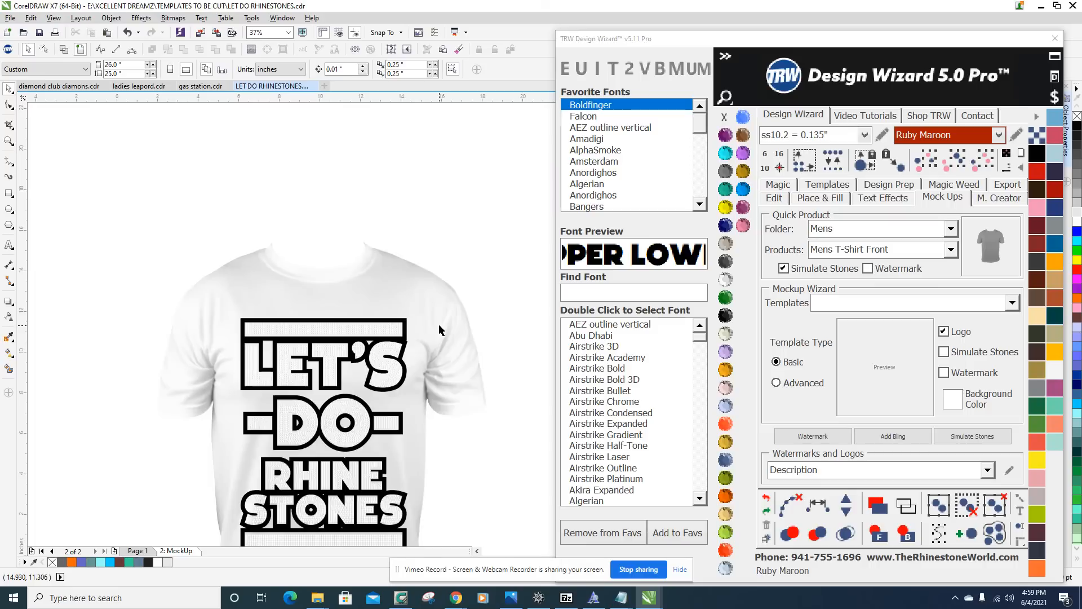
scroll(438, 323, down, 2)
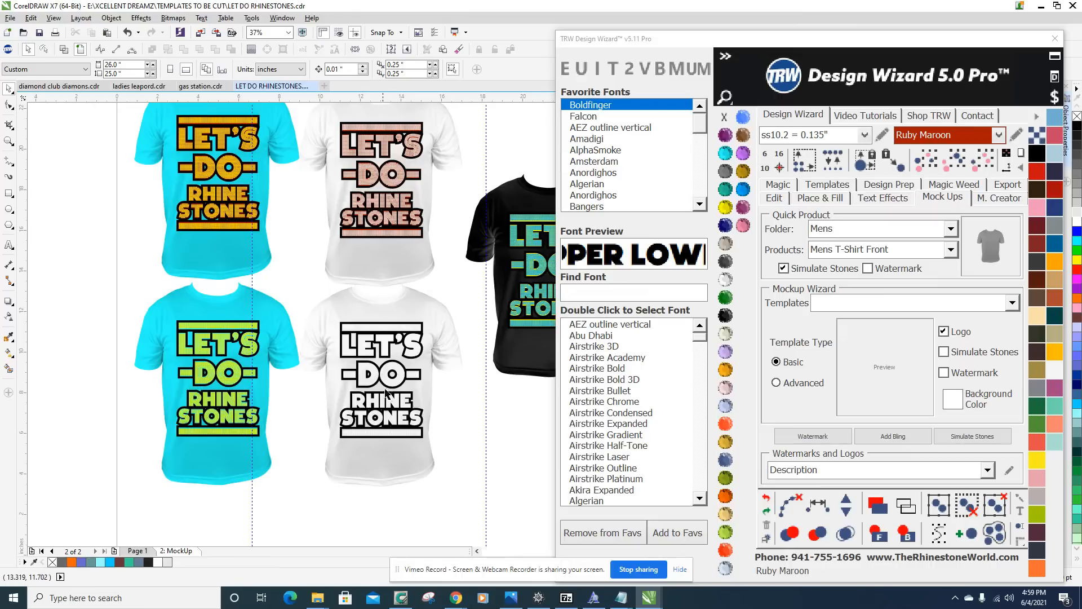
Select all rhinestones matching a Crystal stone's size and color on both white shirts and recolor them to Ruby Maroon.
click(389, 366)
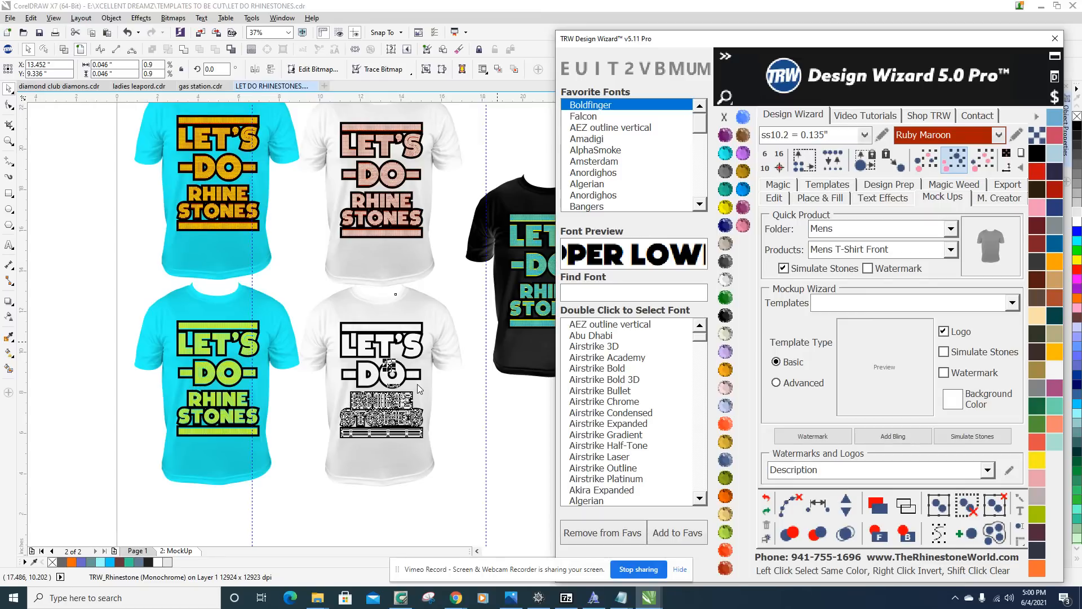
click(455, 414)
scroll(455, 414, up, 2)
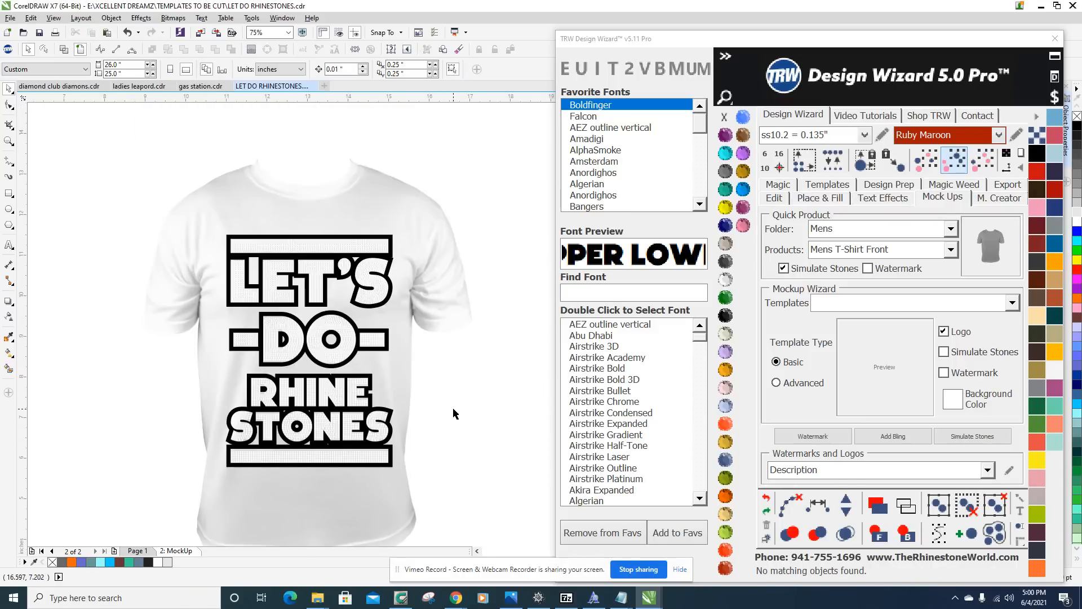
click(345, 328)
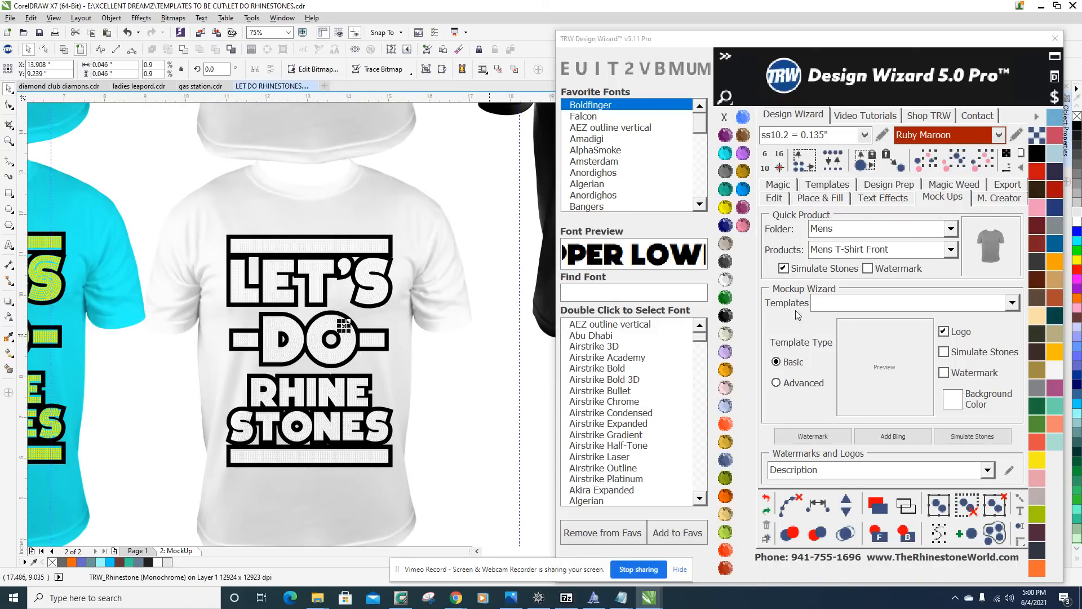
click(982, 168)
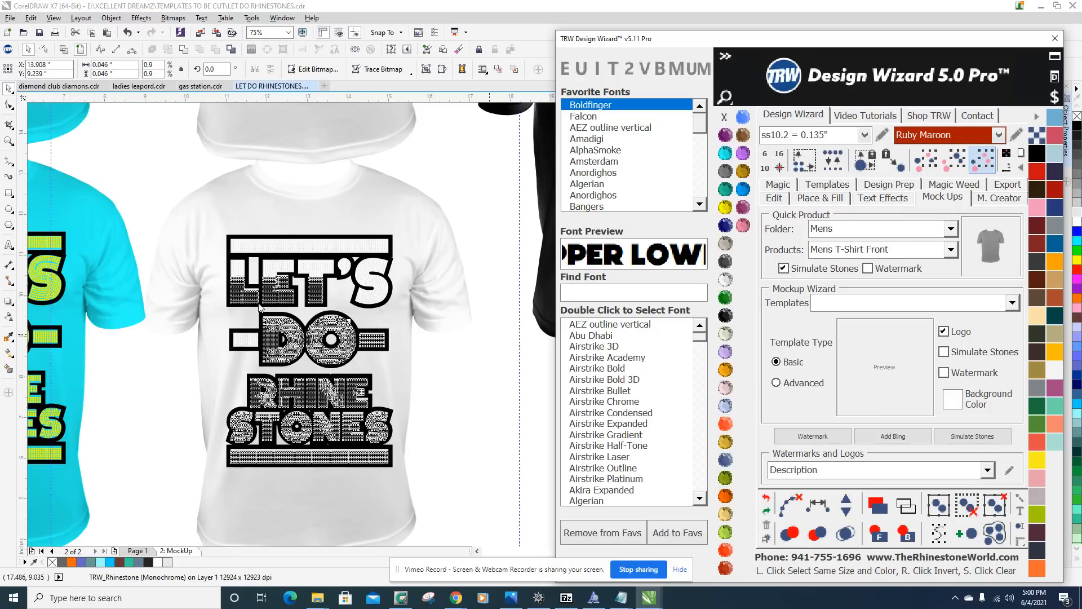
click(259, 307)
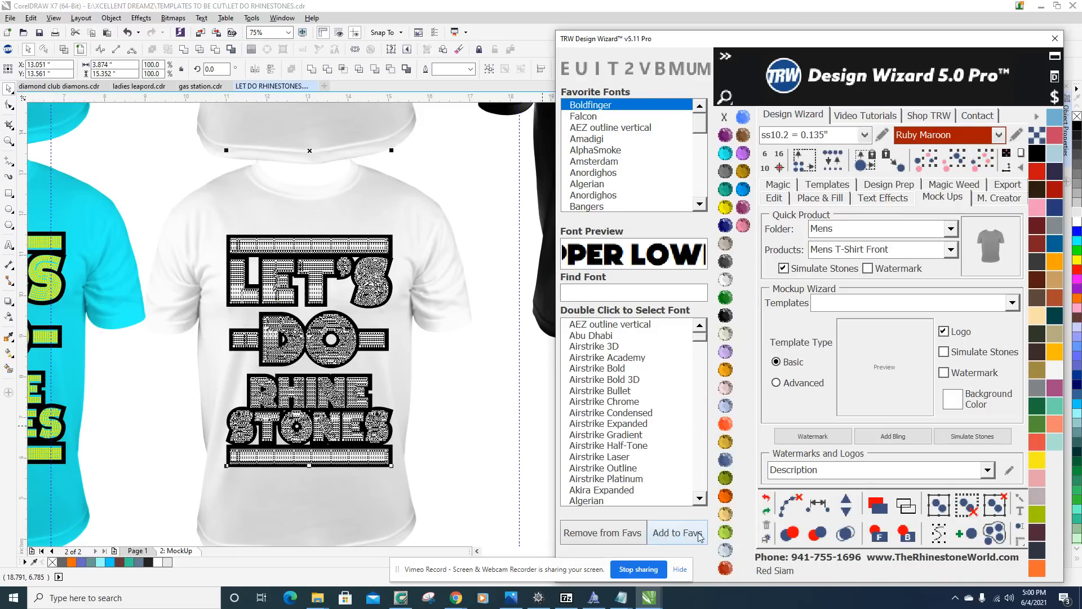
click(725, 550)
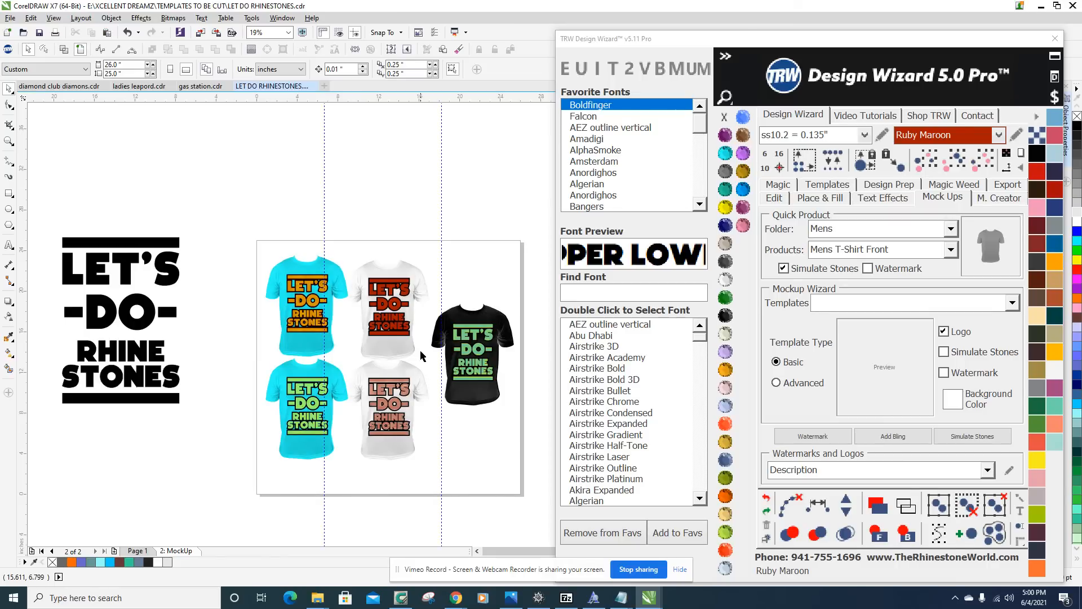
Recolor the rhinestones on the upper white shirt to Crystal, one half of the lettering at a time.
scroll(397, 326, up, 2)
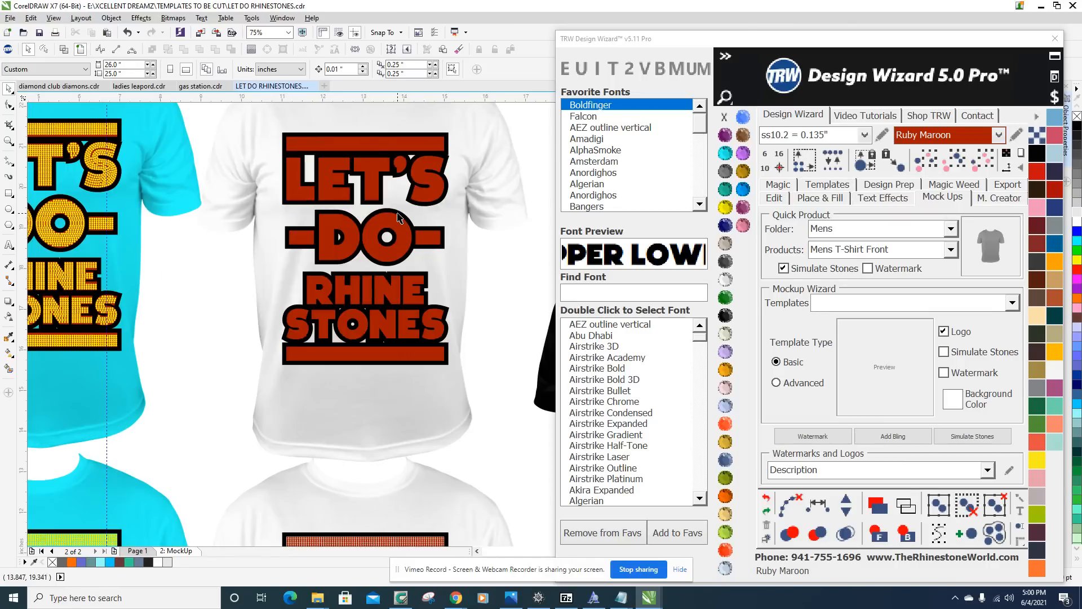
scroll(355, 229, up, 4)
scroll(326, 243, down, 4)
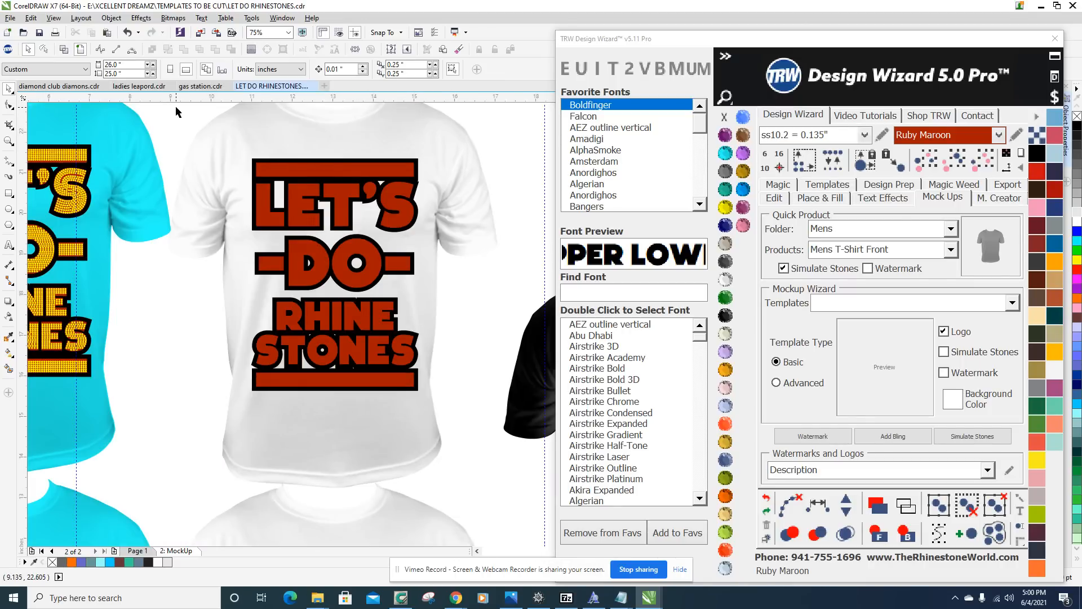
click(725, 280)
drag(478, 438, 341, 145)
click(726, 277)
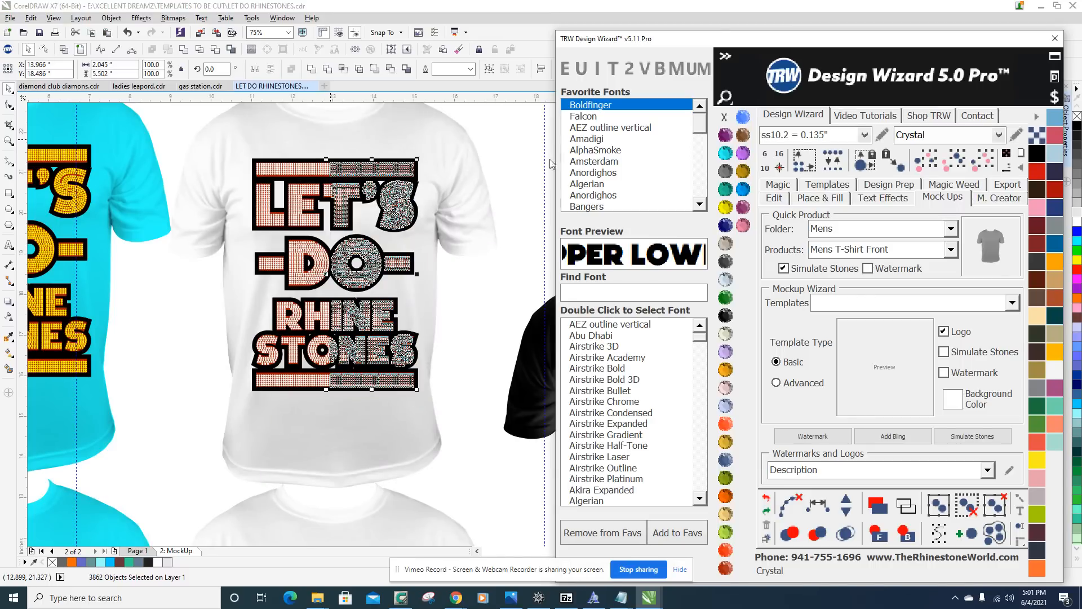
click(502, 299)
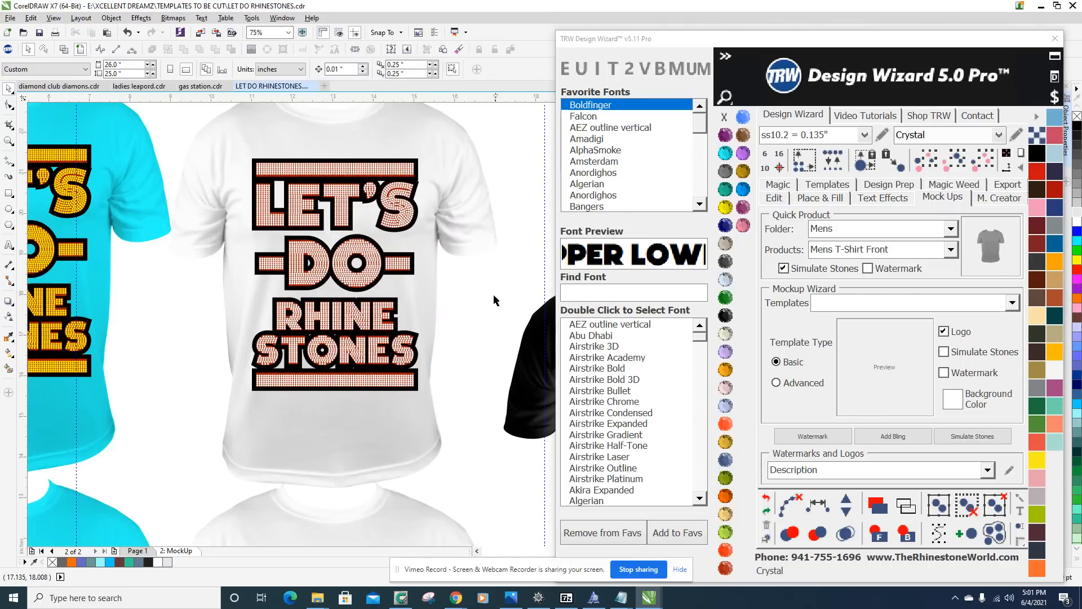
Compare the stone and lettering color combinations of the two white shirts with the other shirt mockups.
scroll(343, 222, down, 5)
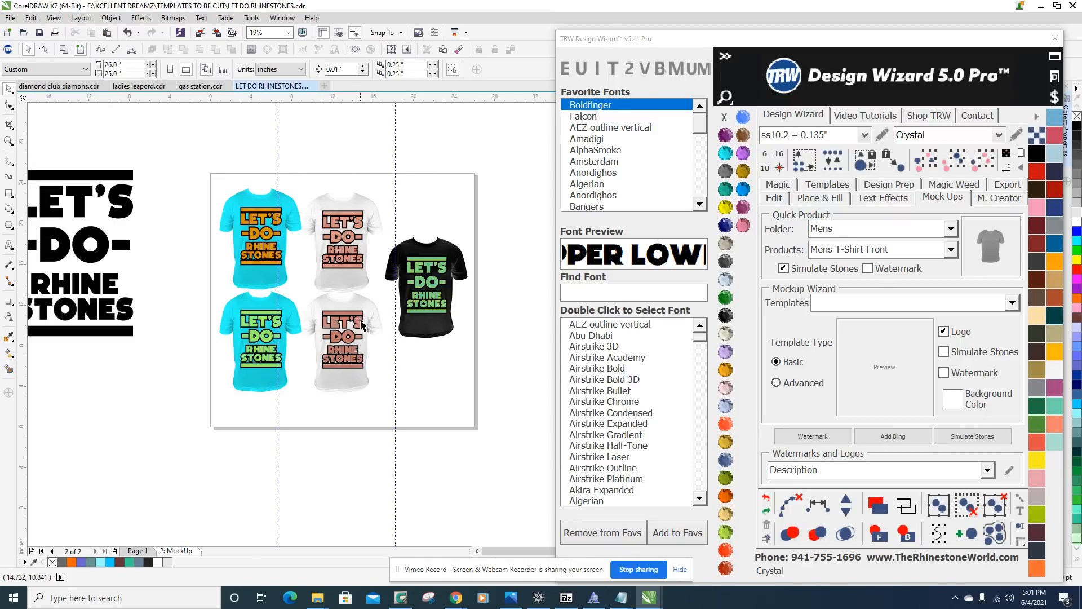
scroll(382, 288, up, 3)
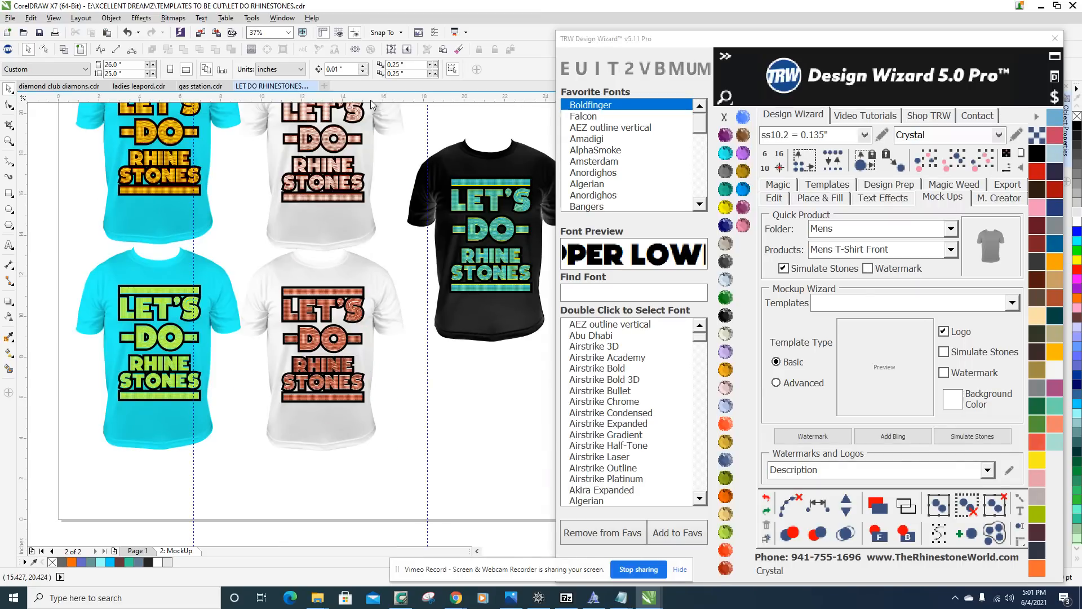
scroll(362, 120, up, 2)
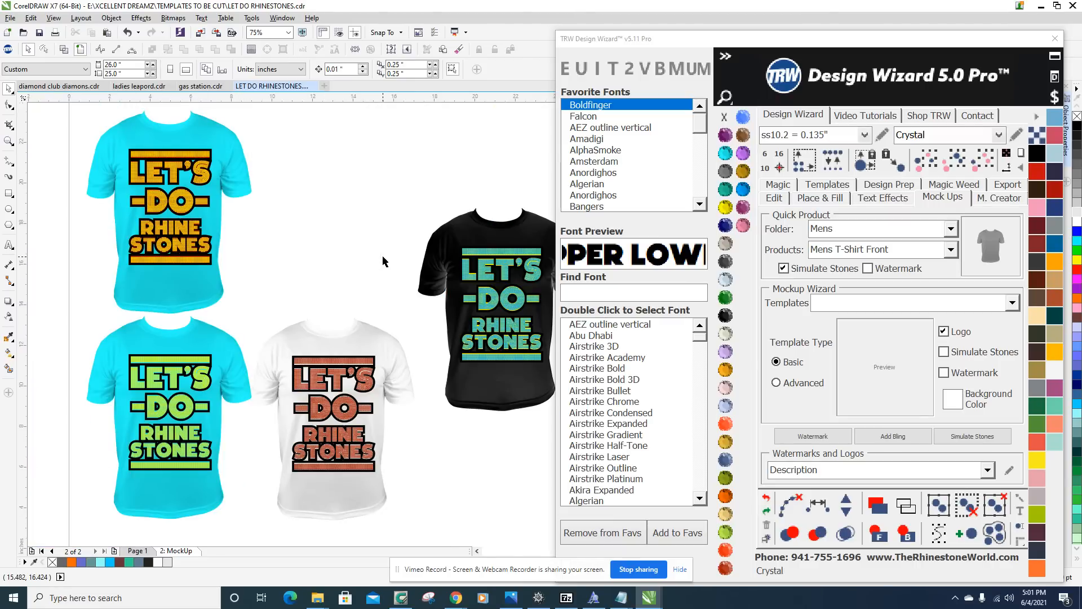
scroll(383, 262, down, 1)
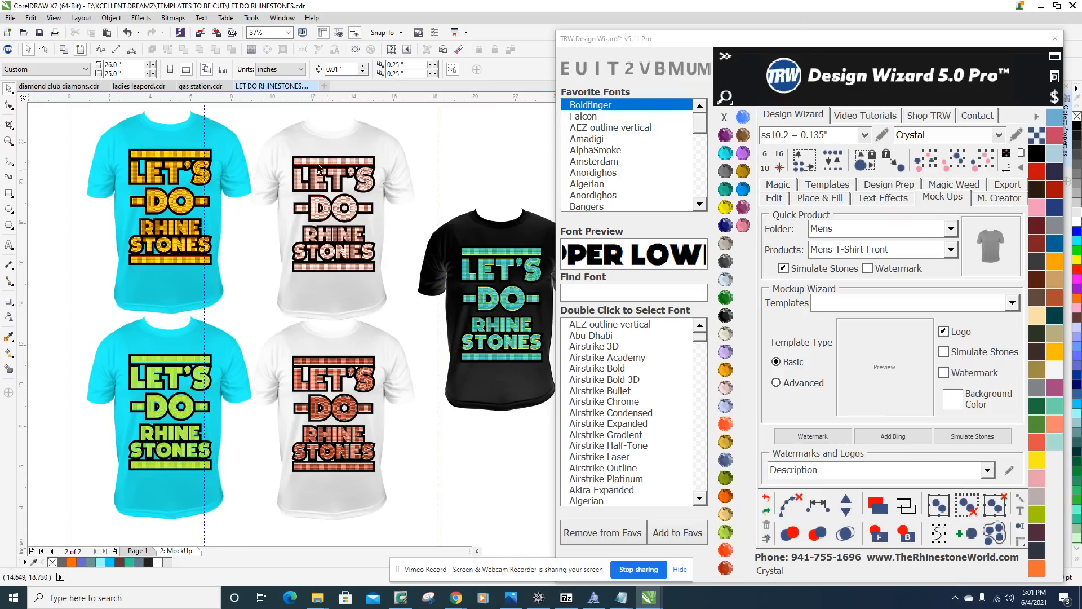
scroll(344, 276, down, 2)
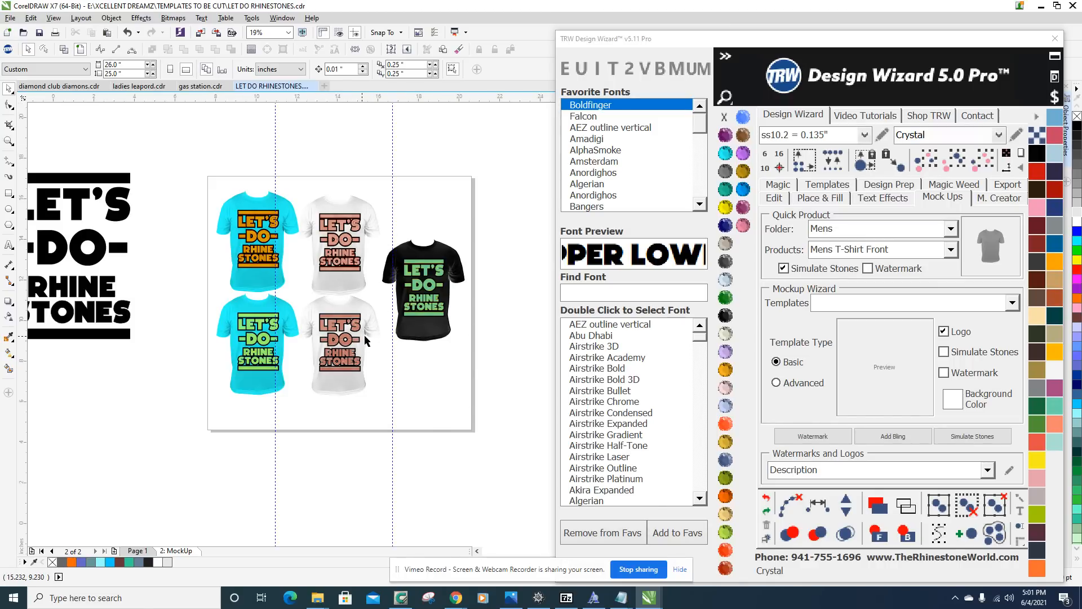
scroll(365, 341, up, 2)
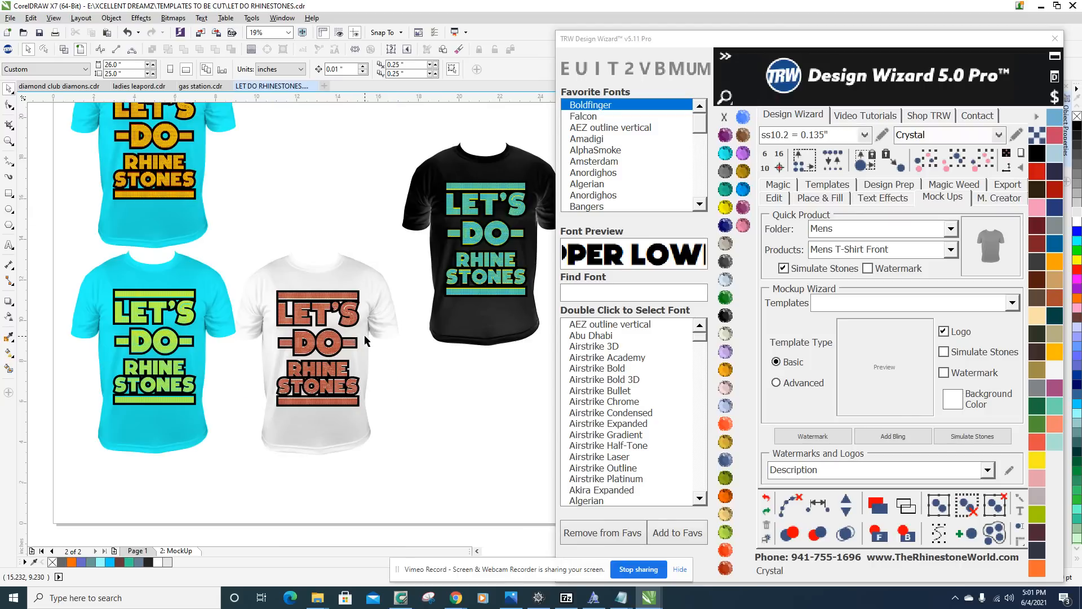